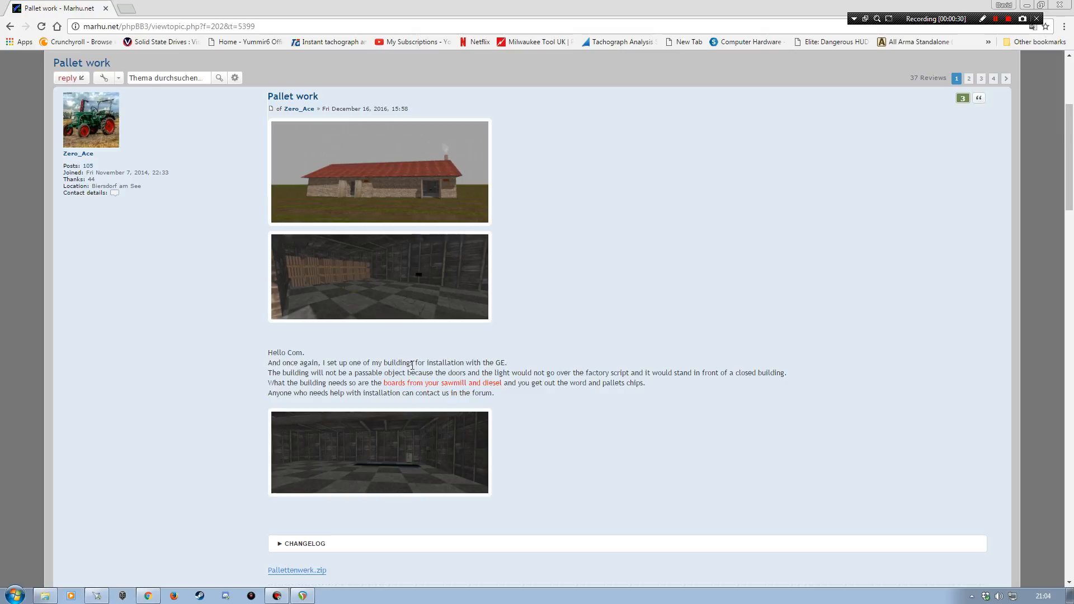
- Read the Pallet work forum post, checking the building's screenshots, required inputs and the Pallettenwerk.zip download
mouse_move(484, 367)
mouse_move(295, 380)
mouse_move(463, 396)
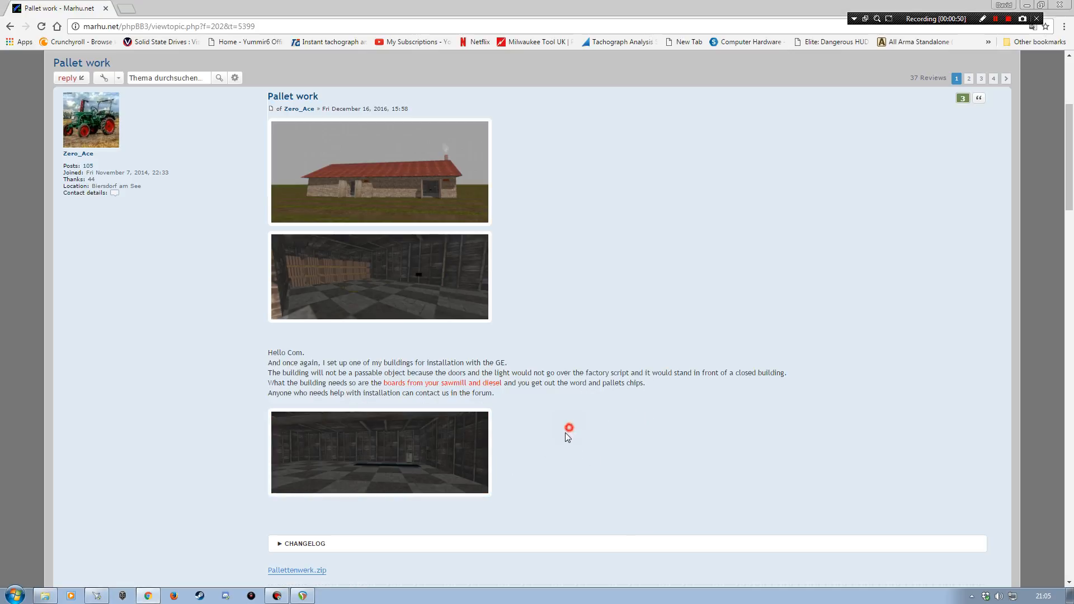
scroll(443, 440, down, 3)
scroll(593, 419, up, 4)
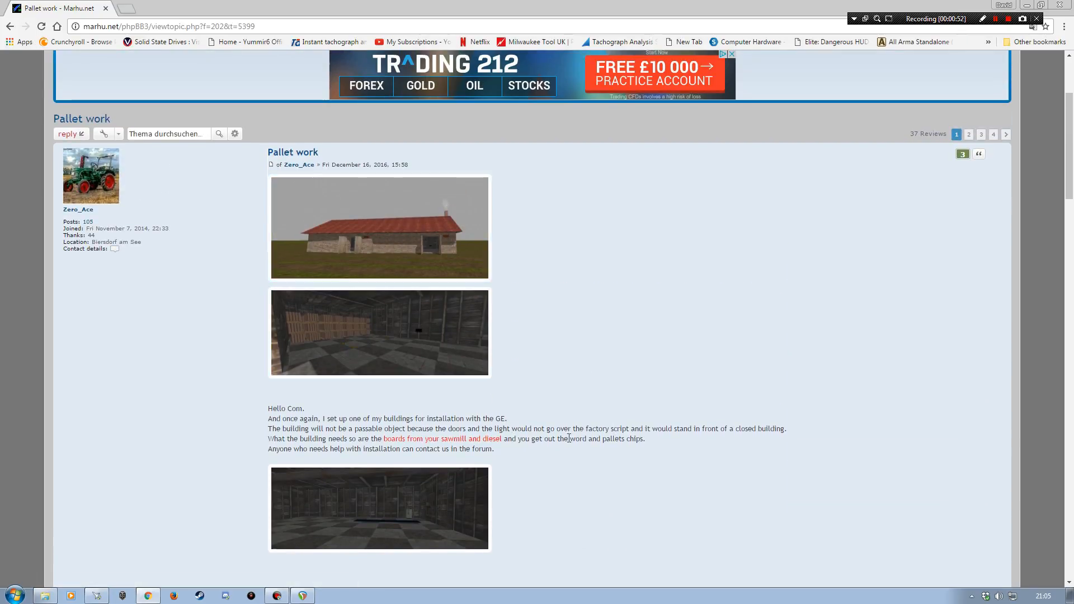
scroll(576, 437, down, 2)
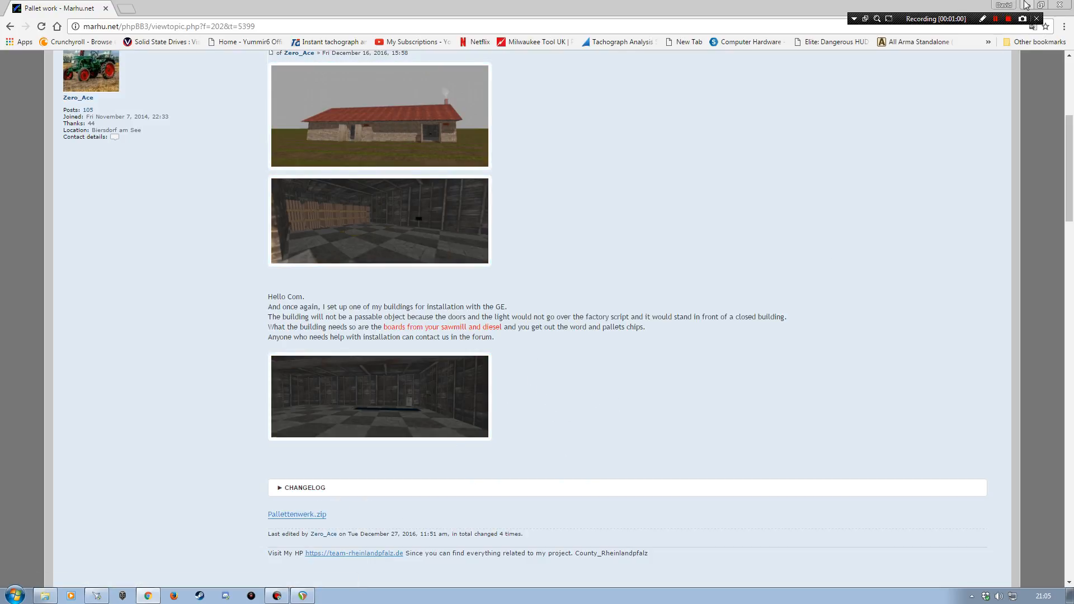
- Close the browser and open map01.i3d from the maps folder in GIANTS Editor 7.0.5
click(1059, 7)
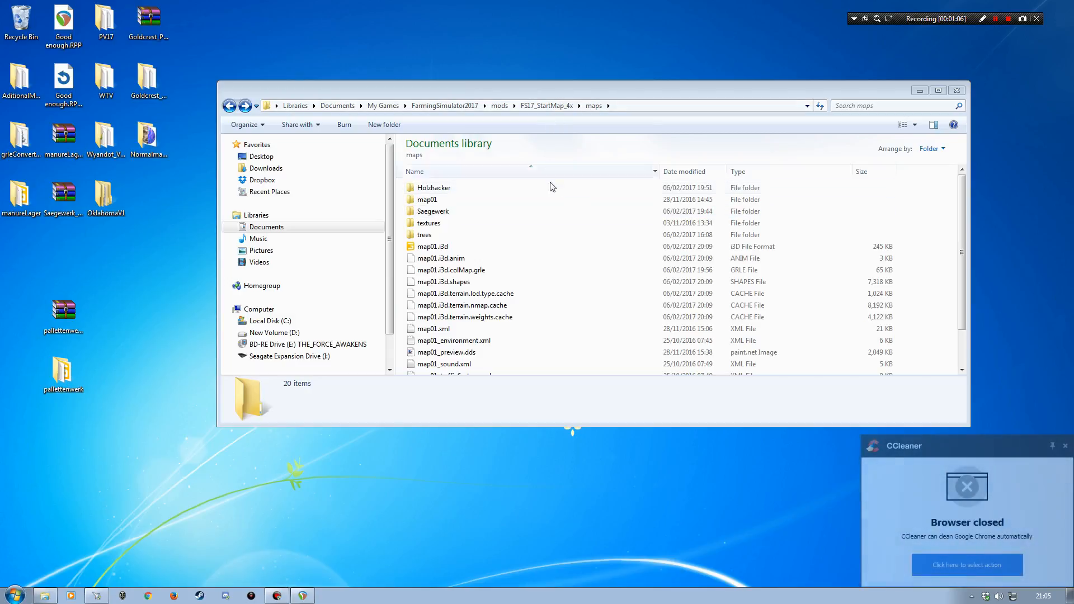
click(439, 245)
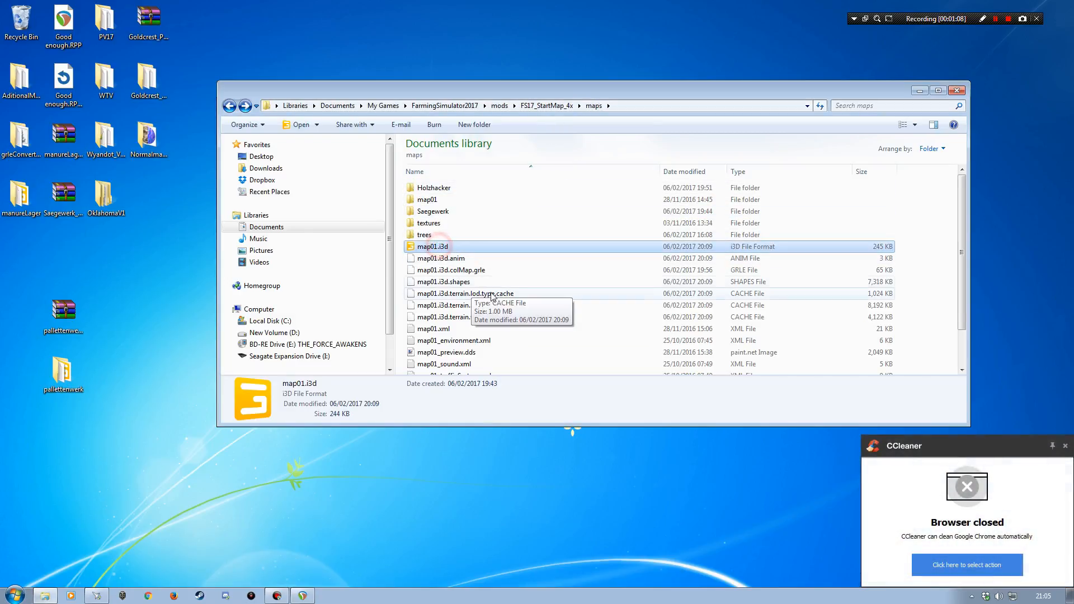
double_click(433, 246)
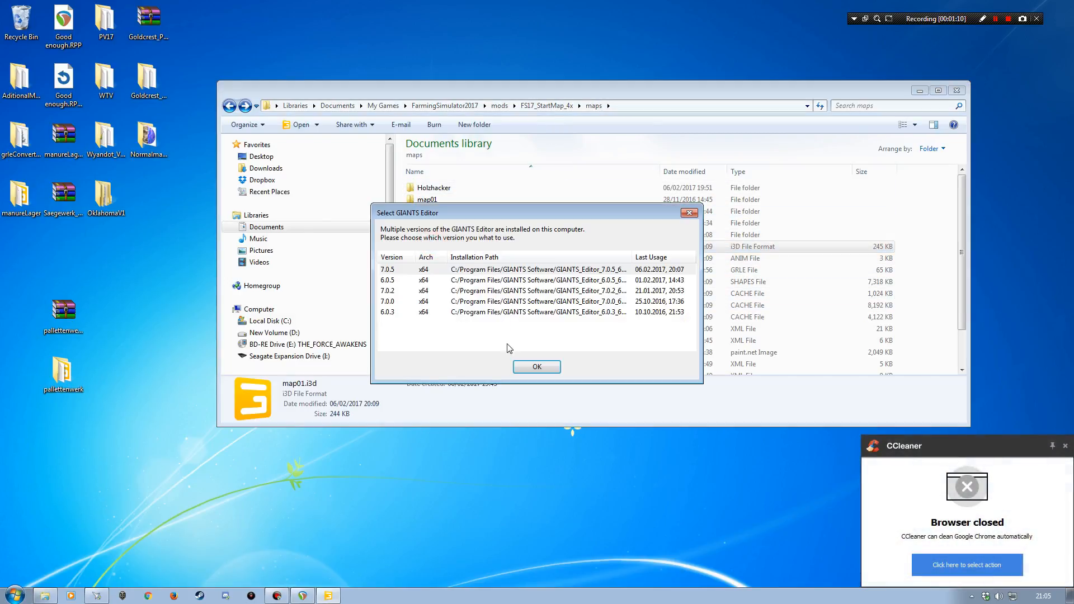
double_click(394, 269)
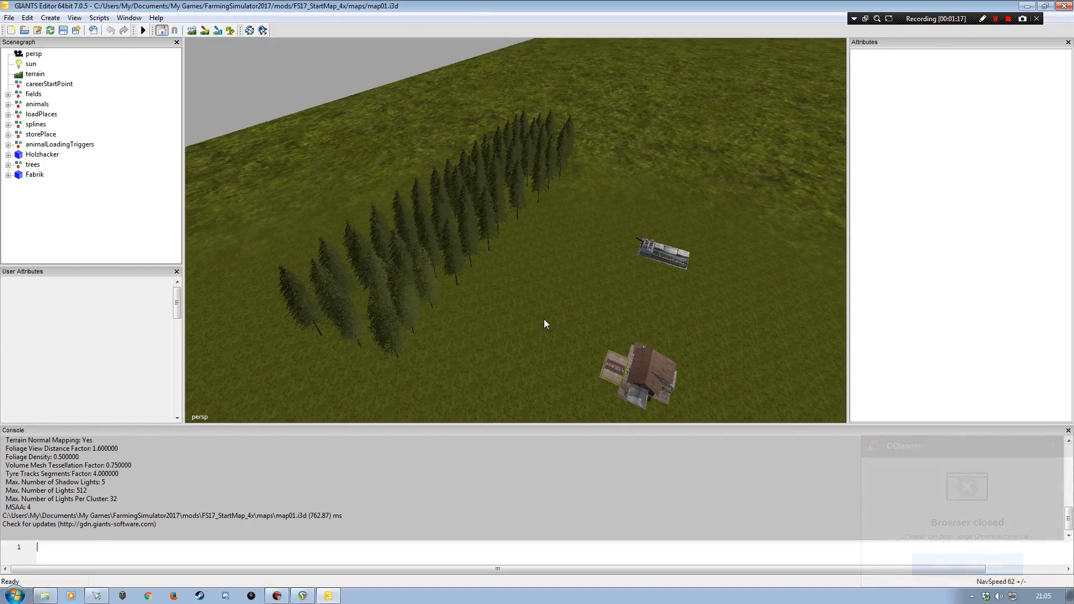
- Examine the map from overhead down to the wood chipper on the grass near the trees
alt+drag(497, 276, 602, 280)
alt+right_drag(602, 280, 512, 271)
alt+drag(512, 271, 566, 201)
alt+drag(565, 201, 473, 179)
alt+right_drag(472, 179, 388, 216)
alt+drag(389, 216, 604, 224)
alt+right_drag(603, 225, 504, 302)
alt+drag(503, 302, 476, 358)
alt+right_drag(477, 358, 490, 267)
alt+drag(490, 268, 465, 206)
alt+right_drag(465, 206, 448, 233)
alt+drag(448, 232, 460, 250)
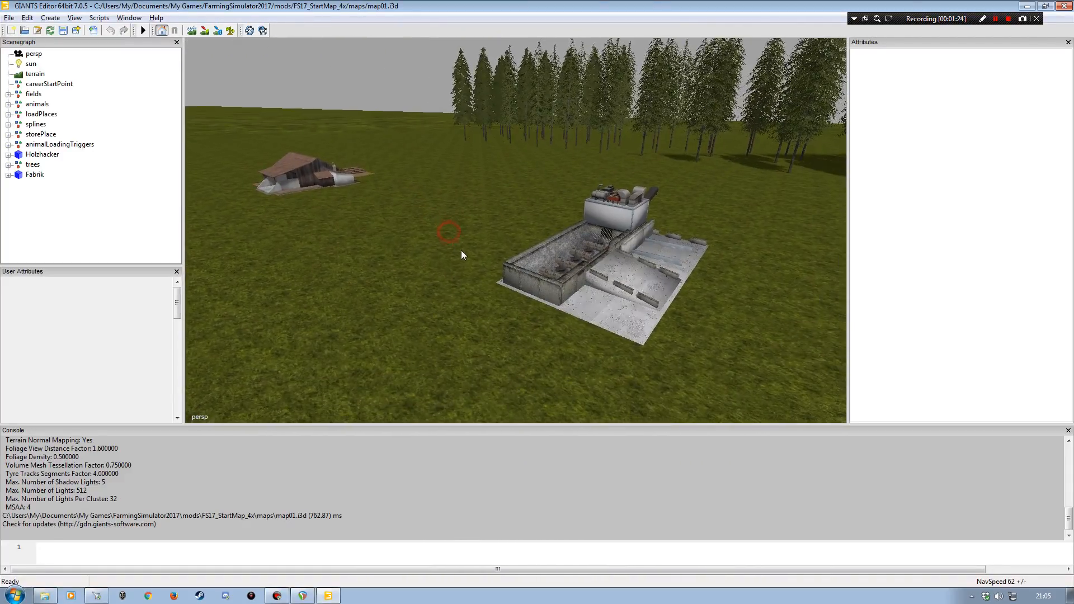
- Examine the sawmill building from several sides, including its roof, chimney, log area and concrete bay
alt+drag(554, 276, 473, 249)
alt+right_drag(472, 249, 481, 224)
alt+drag(481, 224, 474, 241)
alt+right_drag(474, 242, 492, 216)
alt+drag(492, 216, 572, 204)
alt+right_drag(572, 204, 562, 189)
alt+drag(562, 189, 538, 244)
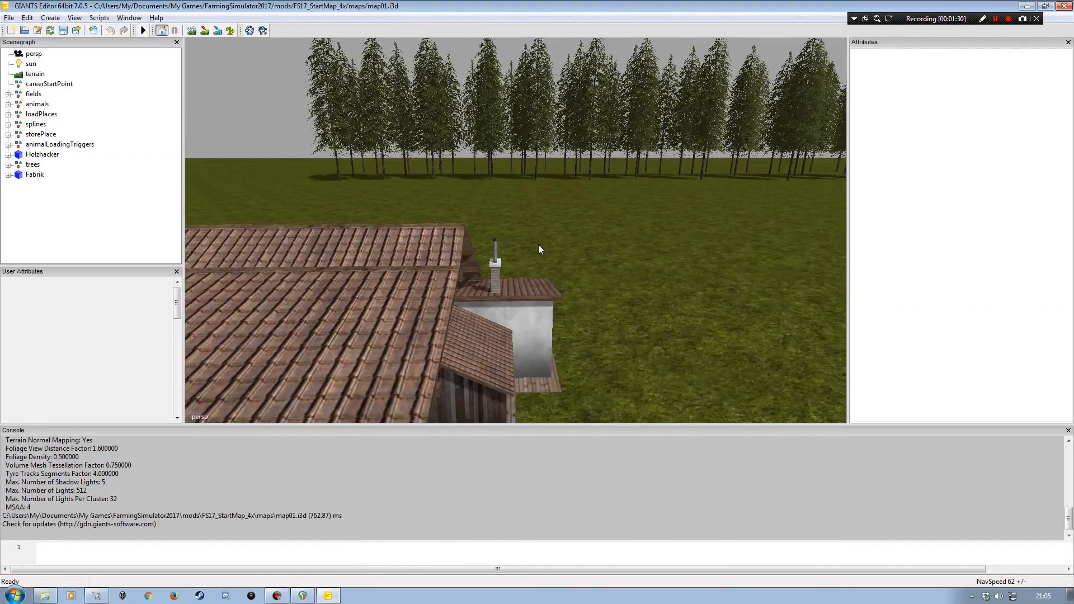
alt+right_drag(538, 244, 519, 262)
alt+drag(519, 262, 465, 246)
alt+right_drag(465, 246, 465, 240)
alt+drag(466, 241, 412, 238)
alt+right_drag(413, 238, 418, 206)
alt+drag(418, 207, 479, 230)
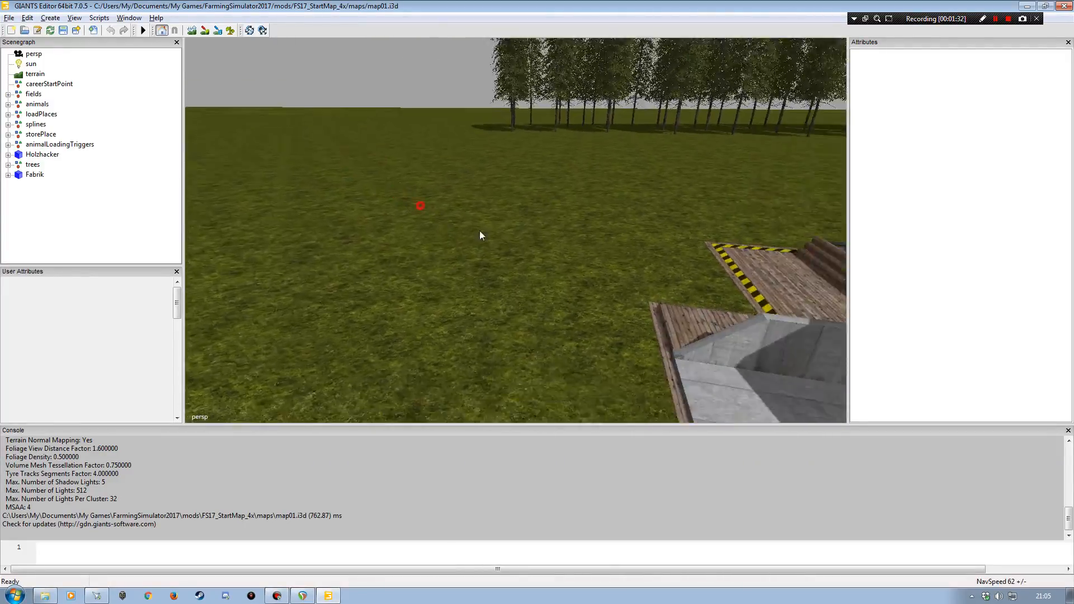
alt+right_drag(479, 230, 460, 235)
alt+drag(461, 235, 508, 243)
alt+right_drag(509, 244, 480, 246)
alt+drag(480, 246, 371, 233)
alt+right_drag(371, 233, 368, 209)
alt+drag(368, 209, 401, 202)
alt+right_drag(400, 203, 401, 171)
alt+drag(400, 171, 539, 187)
alt+right_drag(540, 187, 486, 195)
alt+drag(486, 196, 447, 245)
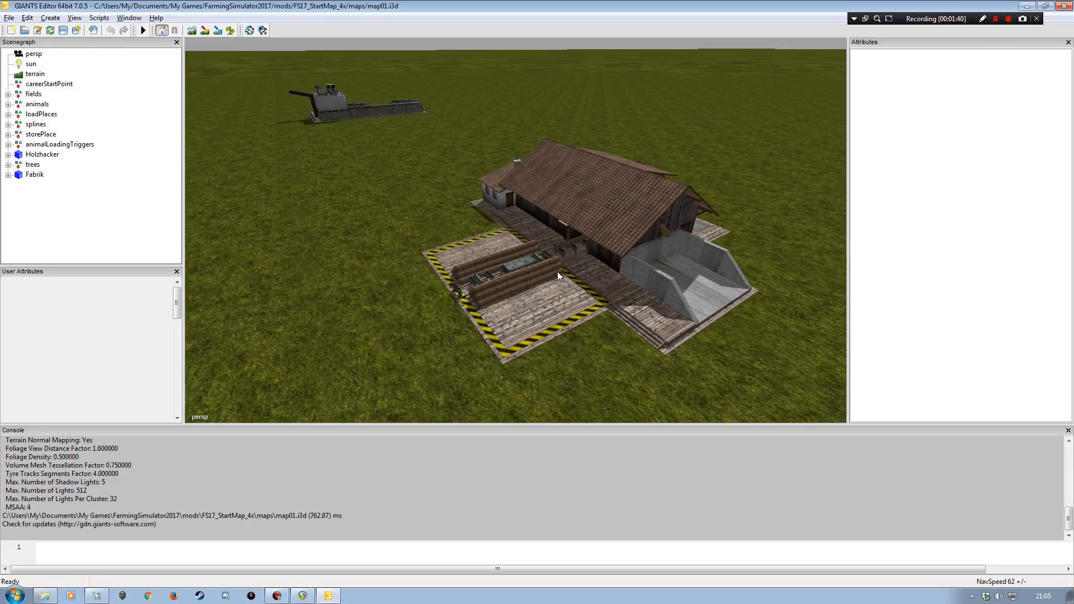
- Inspect the sawmill's plank conveyor and covered concrete bay, and look over the open grass beside the building
alt+drag(557, 271, 633, 216)
alt+right_drag(633, 216, 597, 224)
alt+drag(597, 224, 548, 226)
alt+right_drag(548, 225, 418, 200)
alt+drag(418, 199, 492, 215)
alt+right_drag(492, 215, 506, 213)
alt+drag(507, 212, 507, 218)
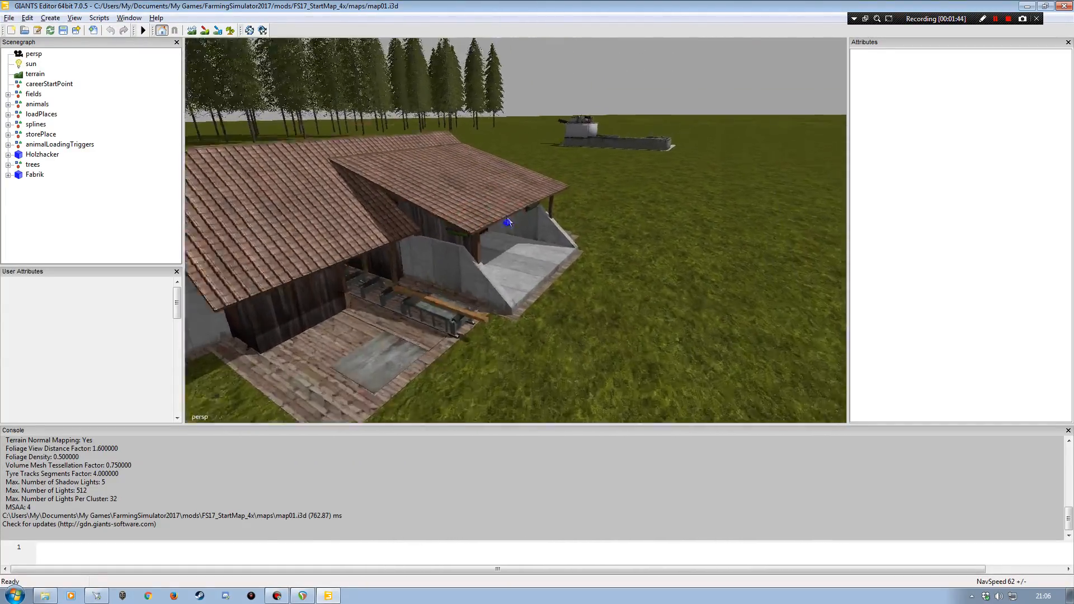
alt+right_drag(507, 218, 501, 212)
alt+drag(501, 212, 437, 221)
alt+right_drag(437, 221, 435, 223)
alt+drag(435, 223, 367, 207)
alt+right_drag(367, 208, 367, 194)
alt+drag(367, 194, 484, 194)
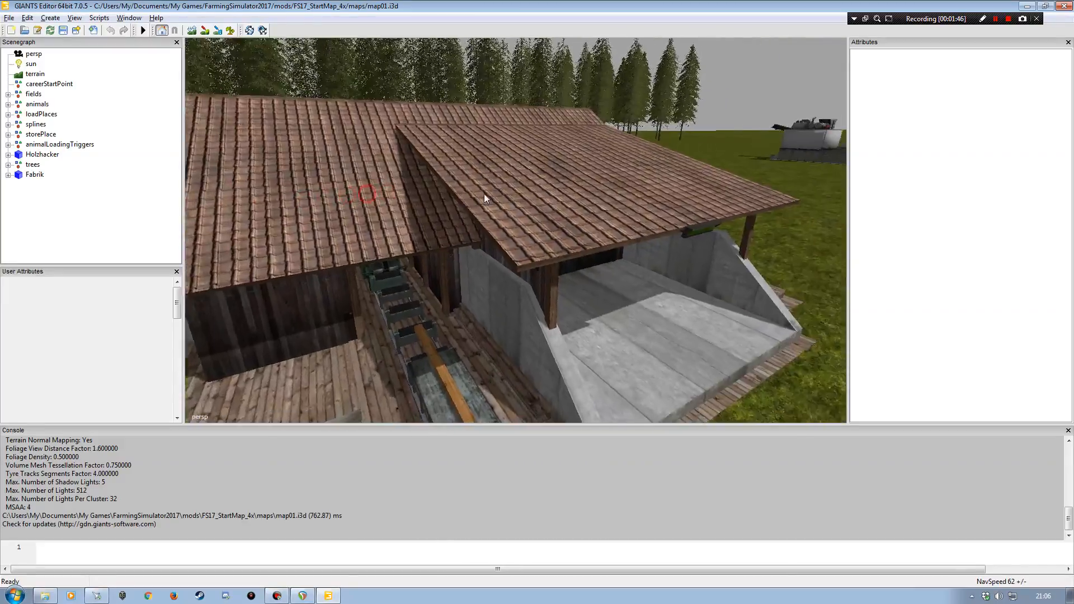
alt+right_drag(484, 198, 440, 231)
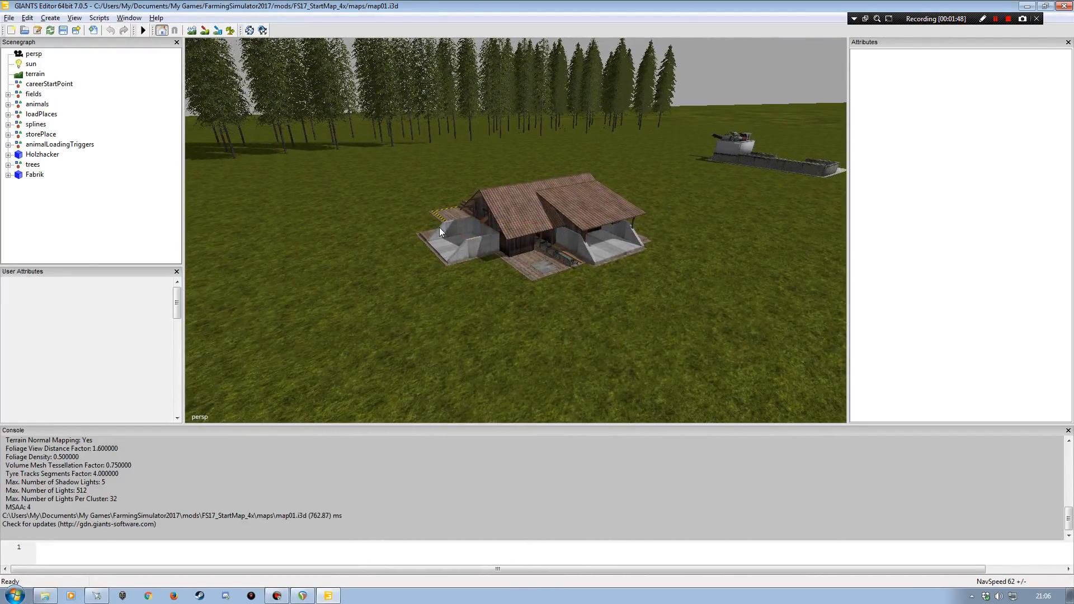
alt+drag(608, 258, 513, 253)
alt+right_drag(513, 254, 476, 281)
alt+drag(476, 282, 632, 270)
alt+right_drag(633, 270, 611, 273)
alt+drag(612, 273, 625, 250)
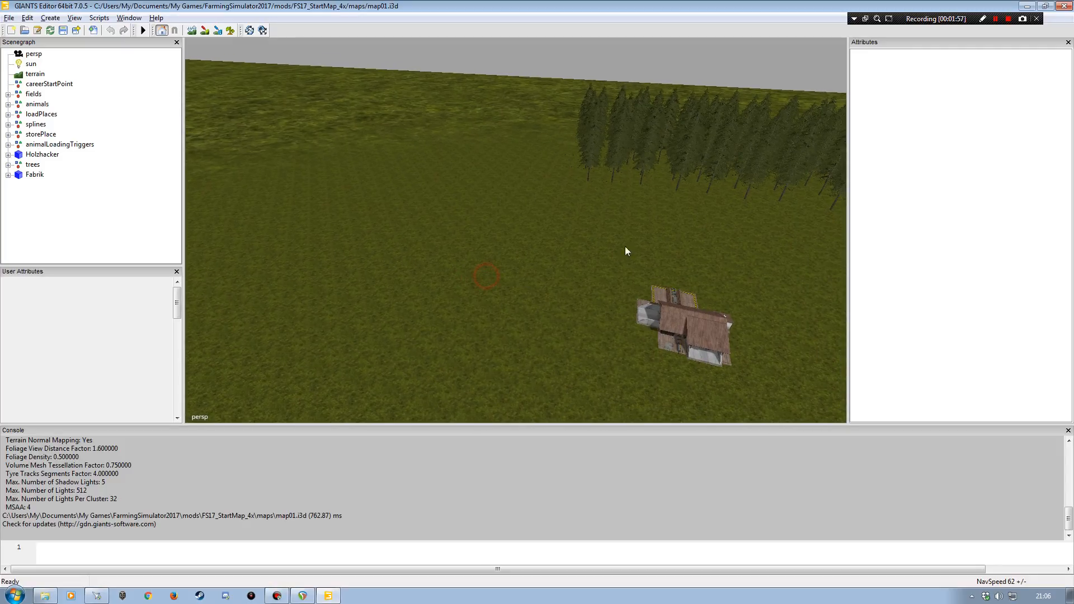
- Move the pallettenwerk folder from the desktop into the FS17_StartMap_4x maps folder and check its contents
click(1027, 7)
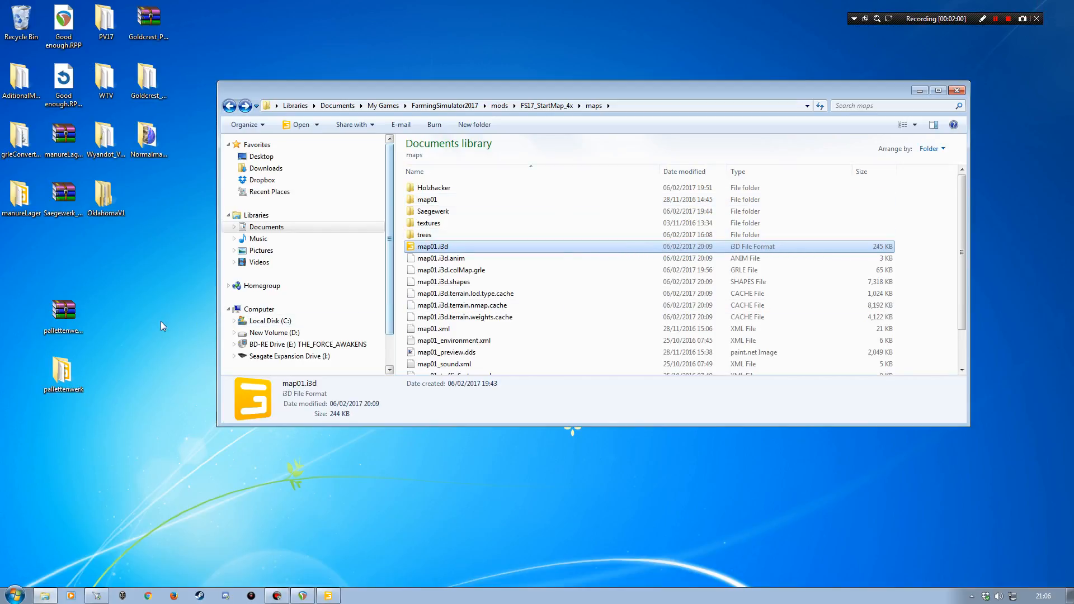
click(71, 370)
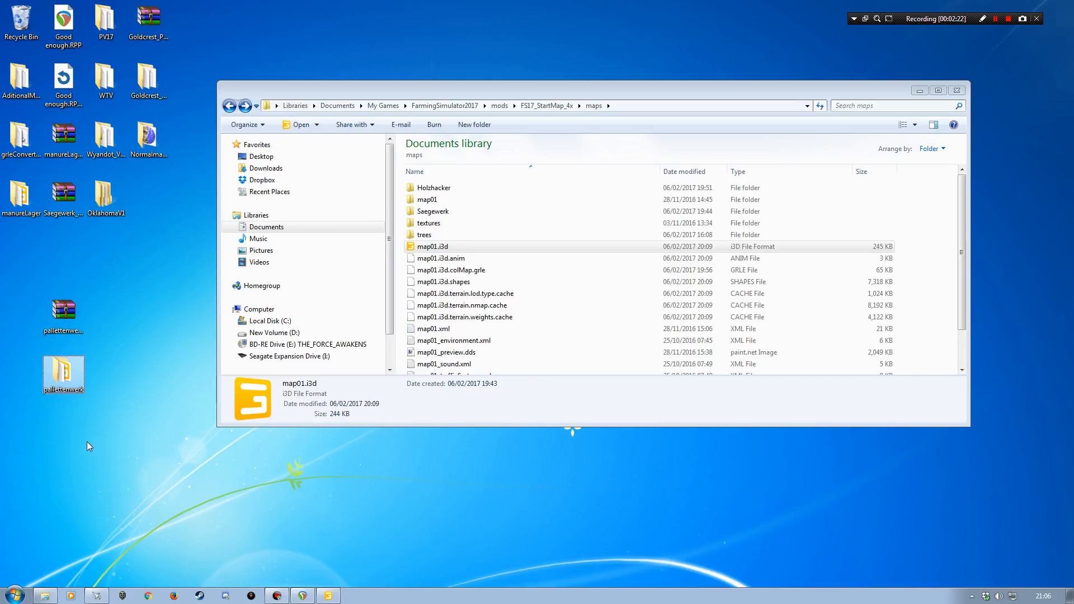
drag(288, 271, 493, 263)
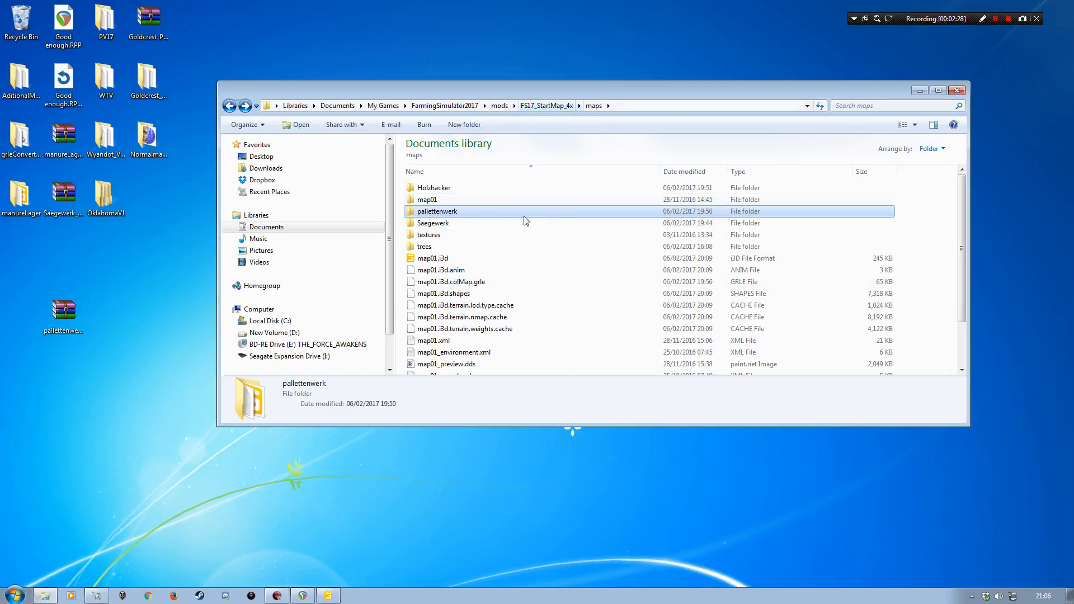
double_click(428, 211)
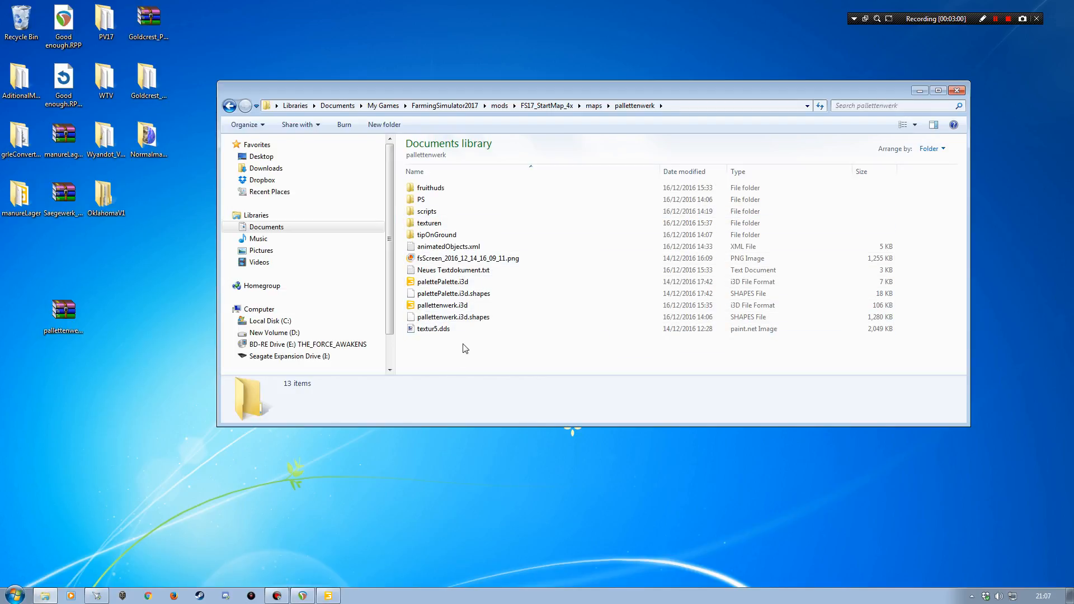
key(BackSpace)
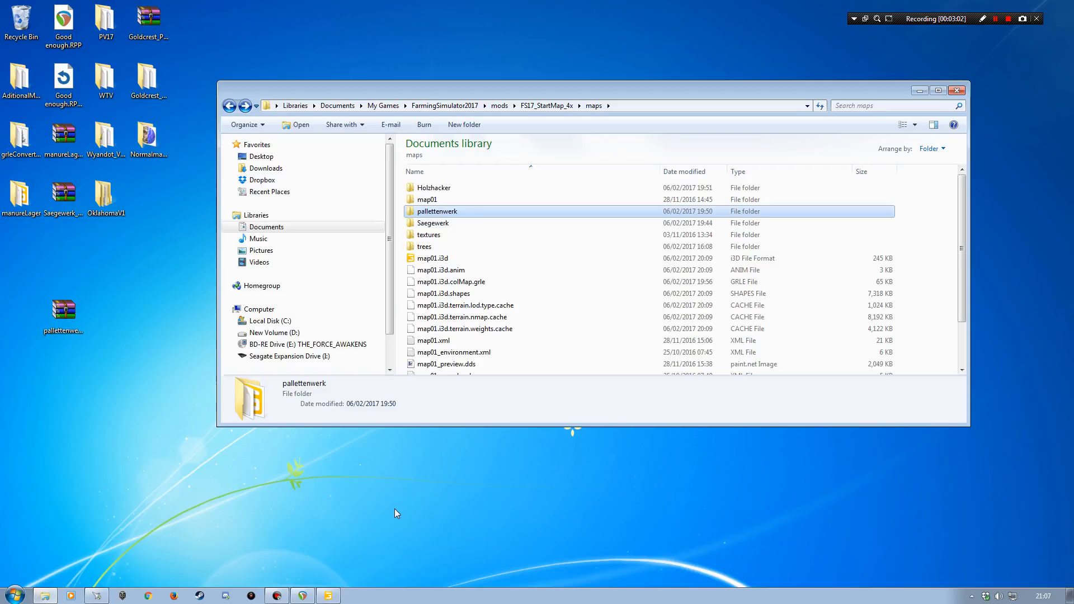
- Return to GIANTS Editor and import pallettenwerk.i3d from the maps/pallettenwerk folder into the map
click(329, 597)
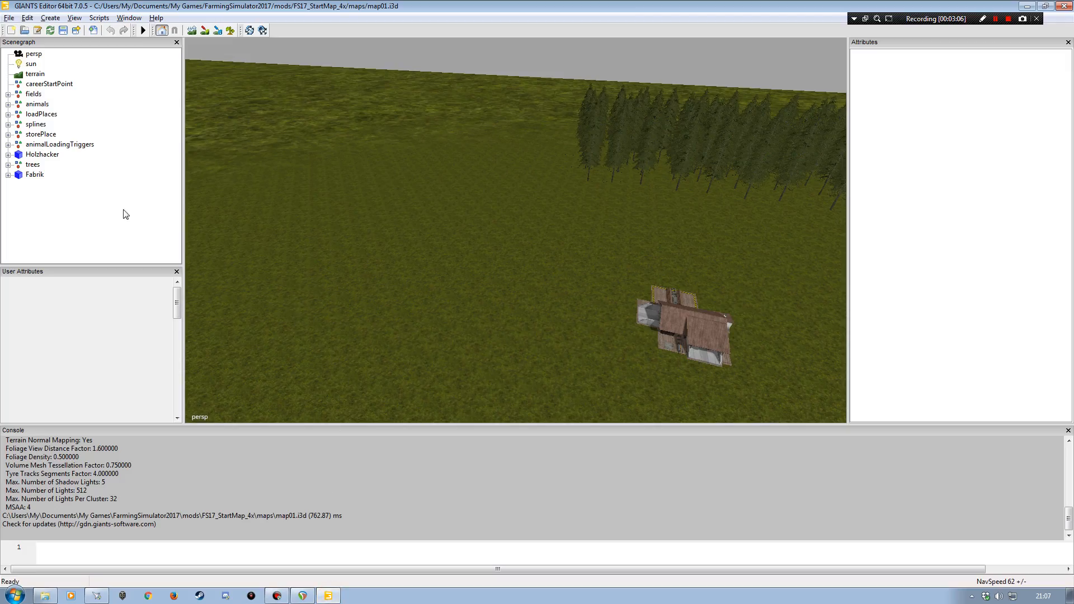
click(10, 18)
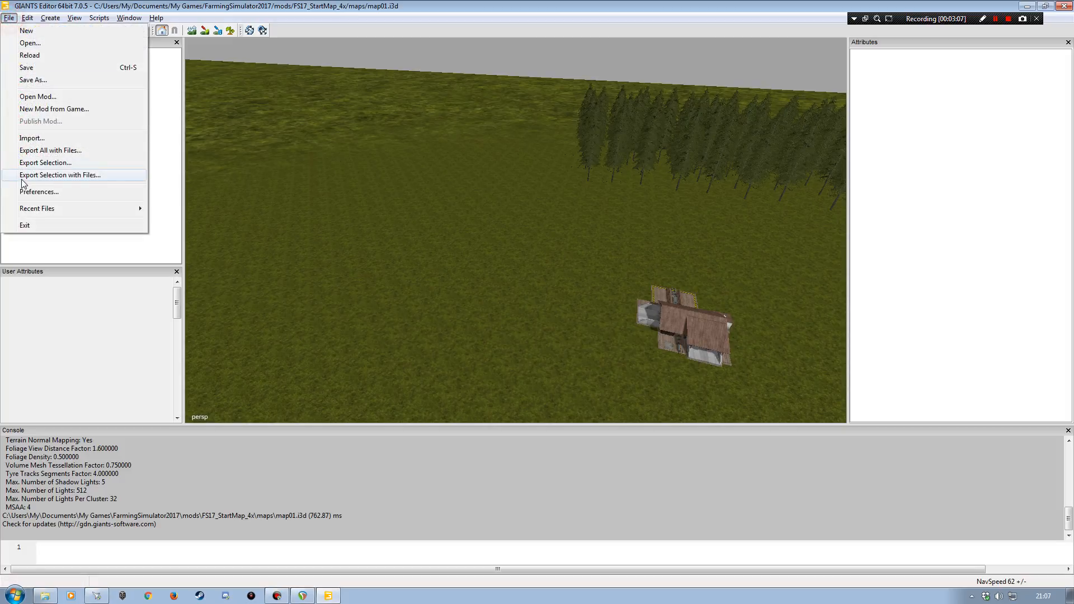
click(26, 137)
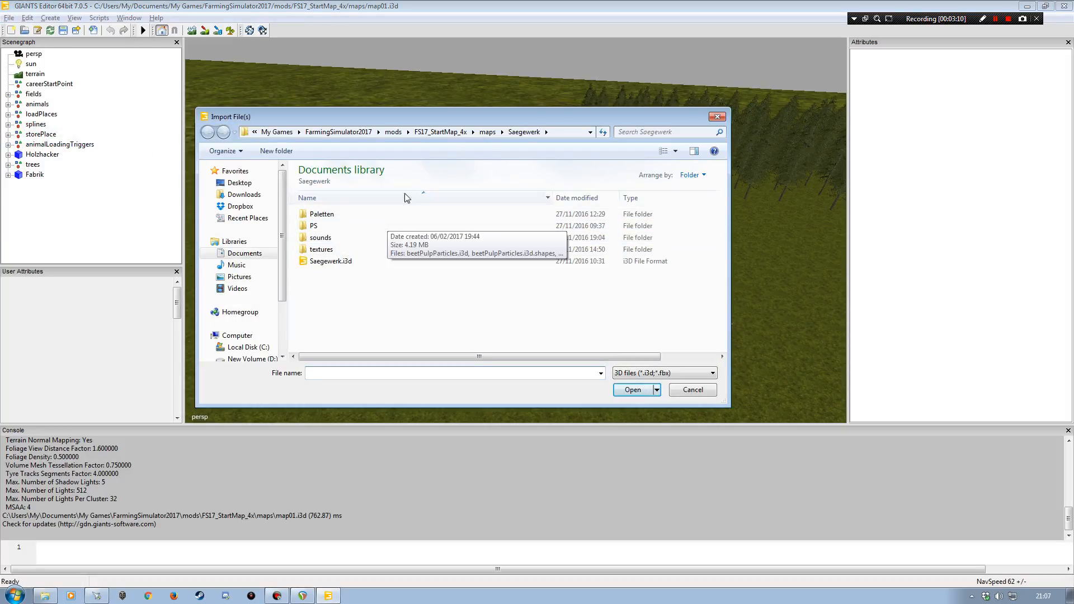
click(481, 134)
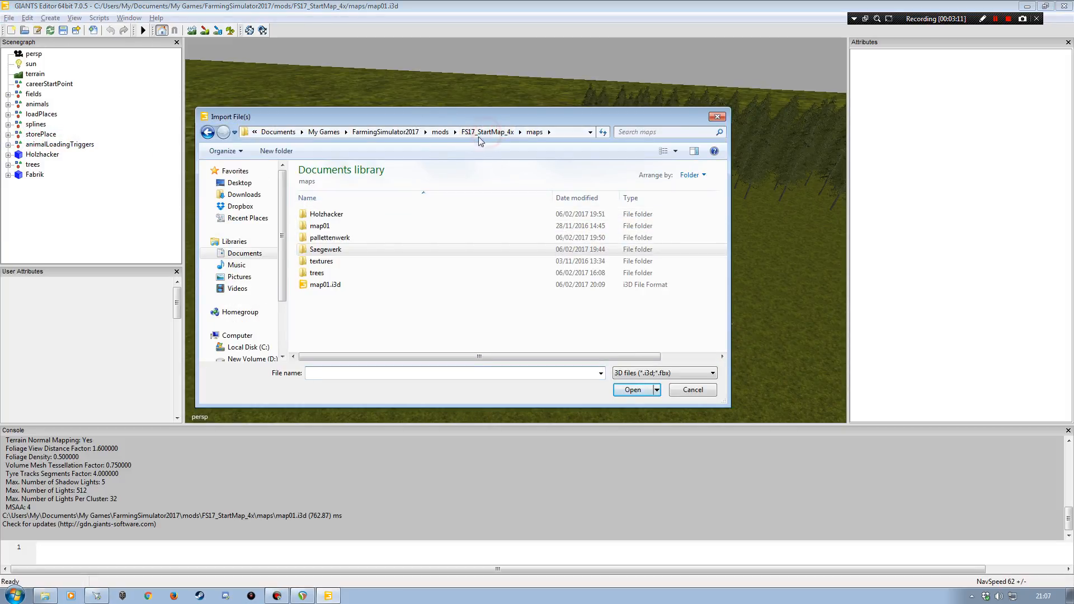
double_click(333, 239)
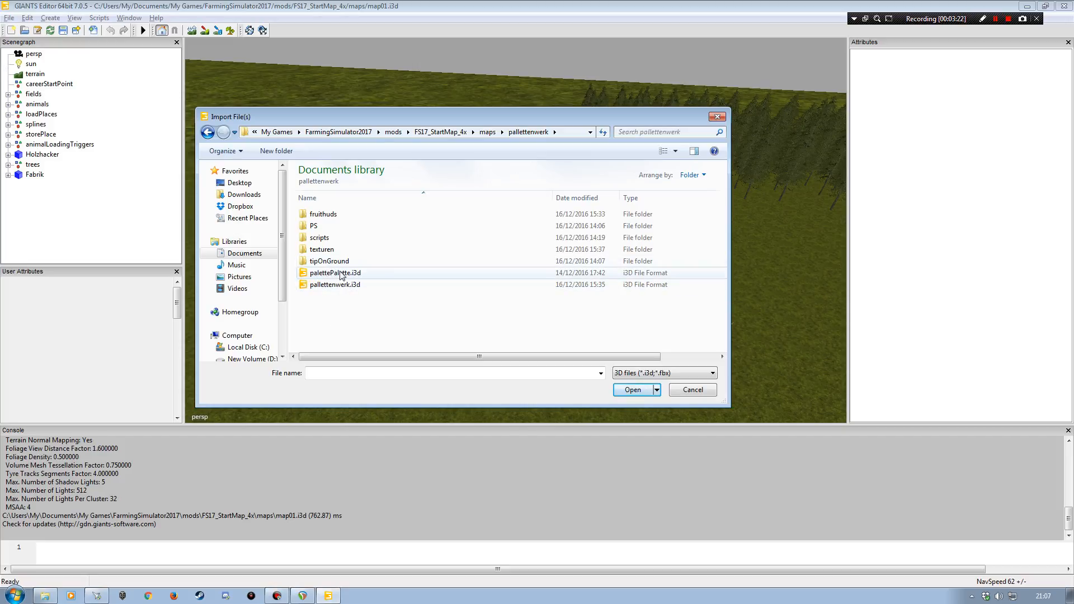
double_click(336, 284)
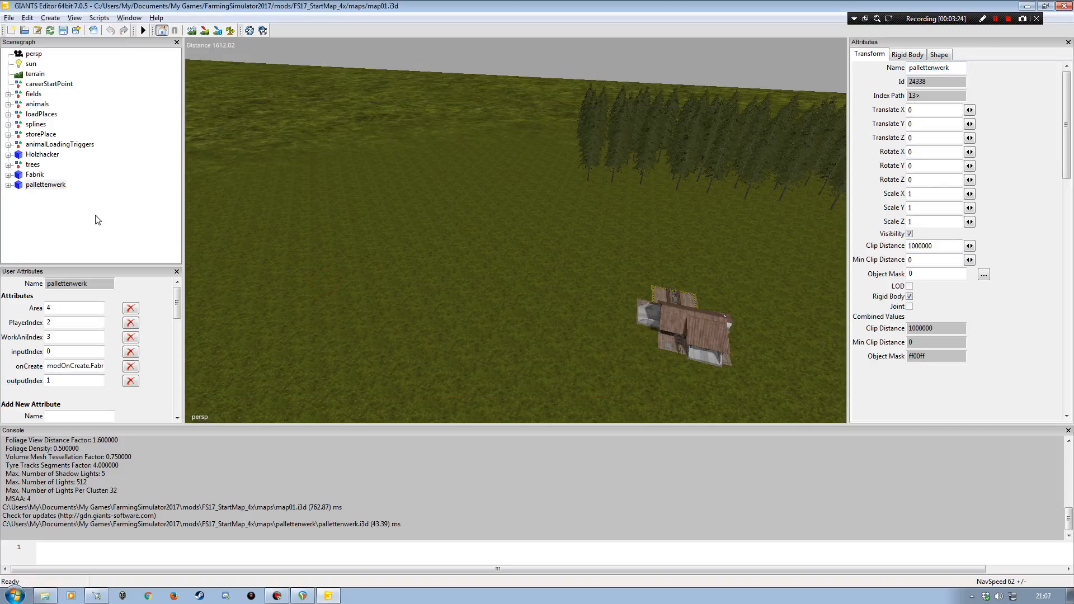
- Place the imported pallettenwerk building on the open grass beside the sawmill
click(49, 186)
mouse_move(455, 281)
alt+mouse_down()
mouse_move(310, 192)
mouse_move(522, 269)
mouse_move(474, 277)
alt+mouse_up()
scroll(526, 270, down, 3)
alt+right_drag(474, 277, 460, 231)
alt+drag(461, 231, 500, 249)
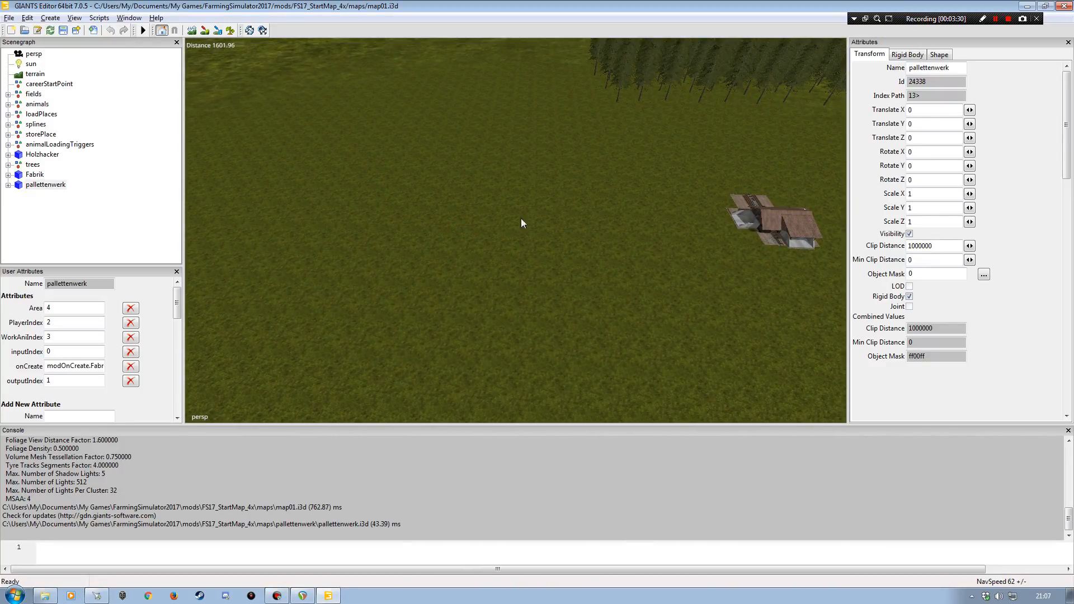
click(27, 18)
click(90, 174)
click(455, 215)
alt+drag(478, 232, 430, 230)
- Set the pallettenwerk building's Rotate Y to 90 and deselect the building
double_click(929, 166)
text(90)
key(Return)
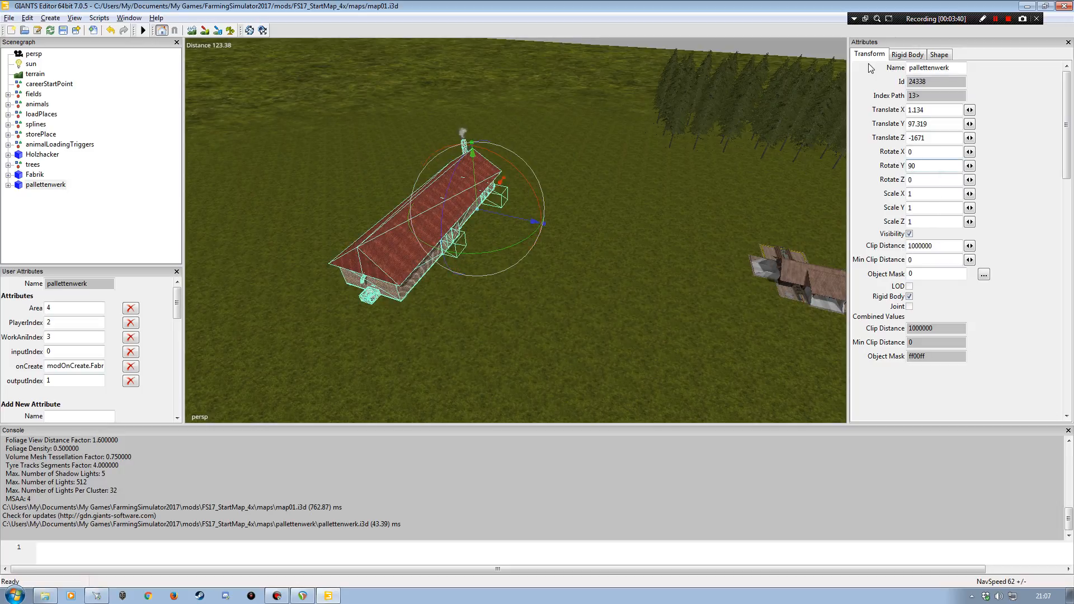
click(111, 204)
- Examine the placed pallet building from outside and go inside to the floor grate and control cabinet
alt+right_drag(464, 356, 471, 266)
alt+drag(475, 235, 436, 185)
alt+right_drag(437, 185, 395, 247)
alt+drag(395, 247, 317, 209)
alt+drag(479, 288, 517, 241)
alt+right_drag(517, 241, 516, 220)
alt+drag(516, 221, 456, 269)
alt+right_drag(499, 232, 451, 237)
alt+drag(451, 237, 528, 240)
alt+right_drag(528, 241, 529, 230)
alt+drag(528, 230, 461, 245)
alt+right_drag(462, 275, 461, 214)
alt+drag(462, 212, 496, 243)
alt+right_drag(496, 243, 569, 259)
alt+drag(569, 259, 599, 283)
alt+right_drag(599, 283, 528, 230)
alt+drag(527, 231, 526, 216)
alt+right_drag(525, 216, 534, 196)
alt+drag(534, 197, 573, 212)
alt+right_drag(558, 250, 545, 207)
alt+drag(521, 248, 386, 274)
alt+right_drag(386, 274, 348, 300)
alt+drag(348, 299, 451, 312)
mouse_move(451, 312)
alt+right_down()
mouse_move(467, 305)
mouse_move(452, 303)
alt+right_up()
alt+drag(452, 303, 370, 301)
alt+right_drag(369, 301, 366, 245)
alt+drag(366, 249, 642, 265)
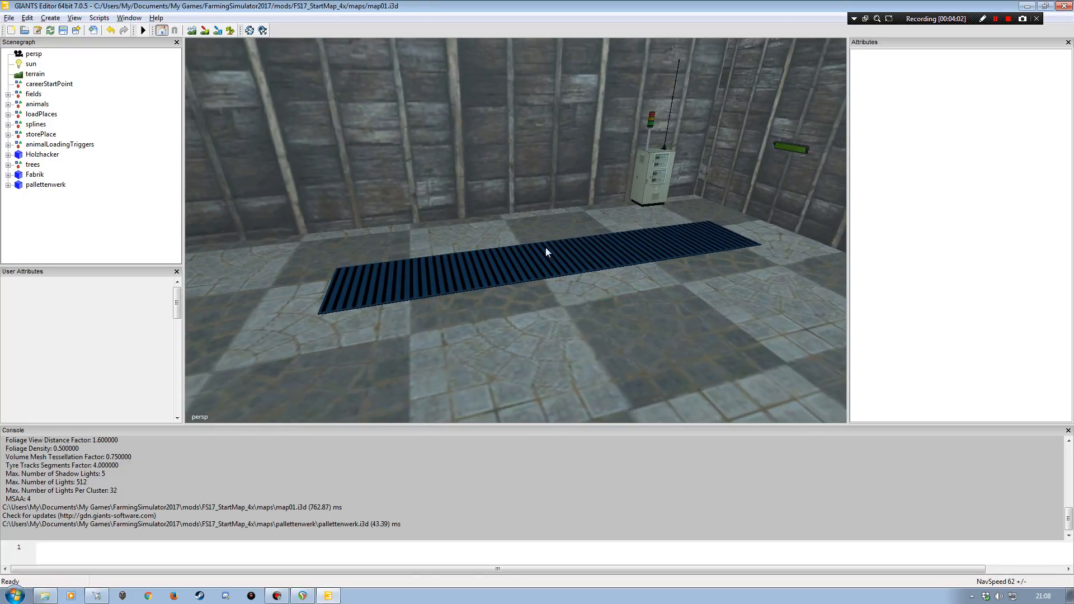
- Look around the building's interior, from the floor grate across the checkered hall to the stacked pallets
alt+drag(598, 270, 541, 304)
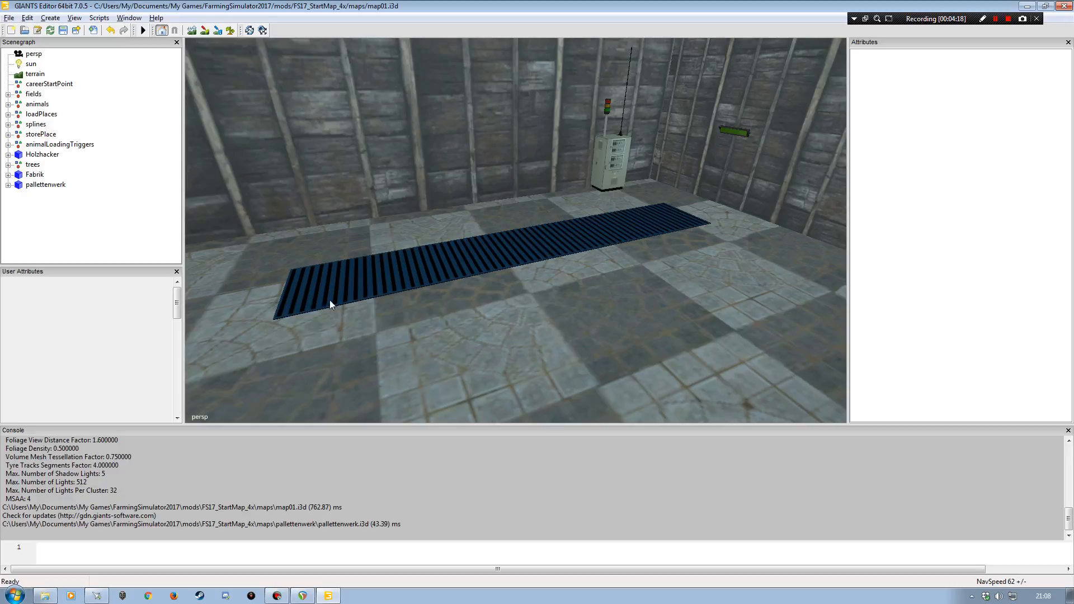
alt+drag(438, 314, 472, 299)
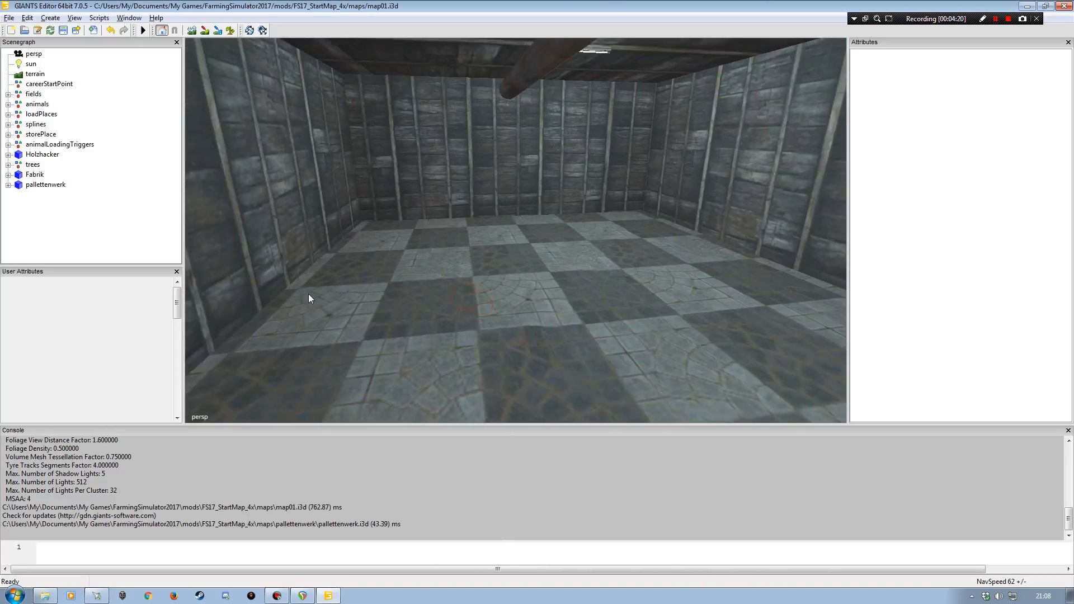
alt+drag(308, 295, 508, 304)
alt+right_drag(508, 304, 463, 311)
alt+drag(462, 310, 559, 314)
alt+right_drag(608, 290, 627, 277)
alt+drag(615, 281, 417, 304)
alt+right_drag(417, 303, 442, 290)
alt+drag(442, 291, 395, 280)
alt+right_drag(415, 279, 431, 269)
alt+drag(425, 269, 395, 295)
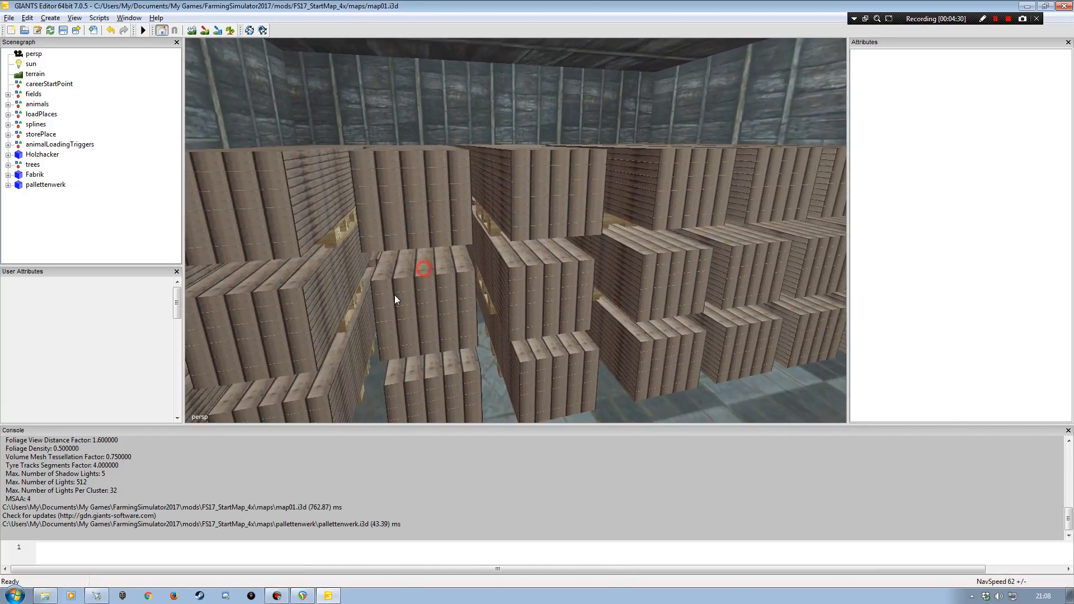
- Look over the pallet stacks and inspect the control cabinet, signal light and green wall display beside the grate
alt+drag(488, 271, 538, 265)
alt+right_drag(538, 265, 527, 256)
alt+drag(528, 258, 570, 301)
alt+right_drag(580, 290, 512, 293)
alt+drag(500, 295, 412, 291)
alt+right_drag(412, 291, 410, 256)
alt+drag(410, 257, 481, 293)
alt+drag(489, 292, 614, 297)
alt+right_drag(617, 297, 637, 302)
alt+drag(480, 259, 499, 243)
alt+right_drag(498, 242, 496, 242)
alt+drag(496, 242, 357, 257)
alt+right_drag(367, 264, 365, 236)
alt+drag(364, 236, 381, 283)
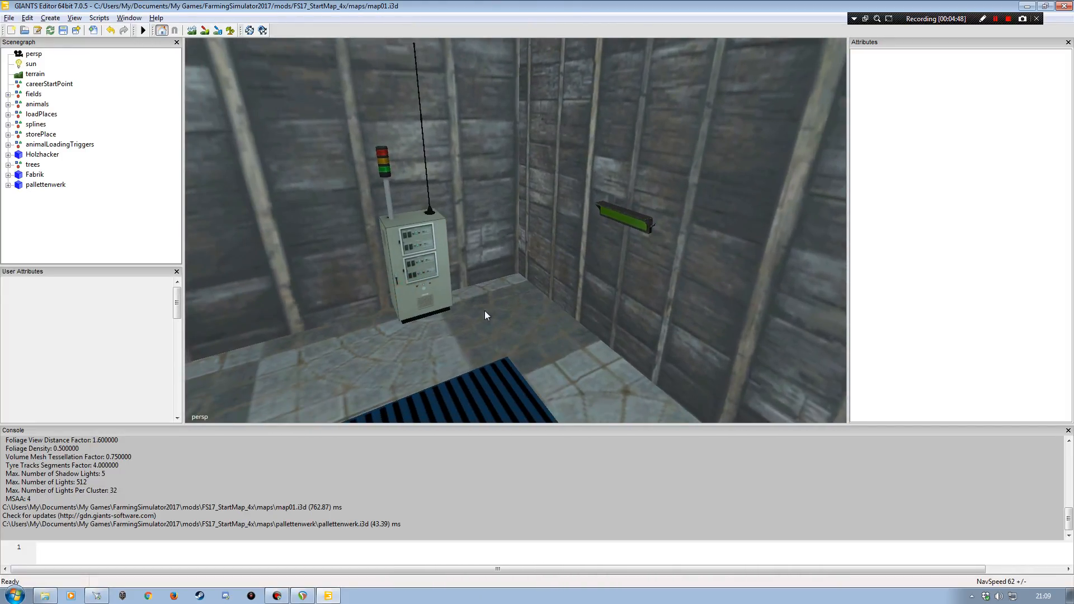
alt+drag(485, 315, 439, 311)
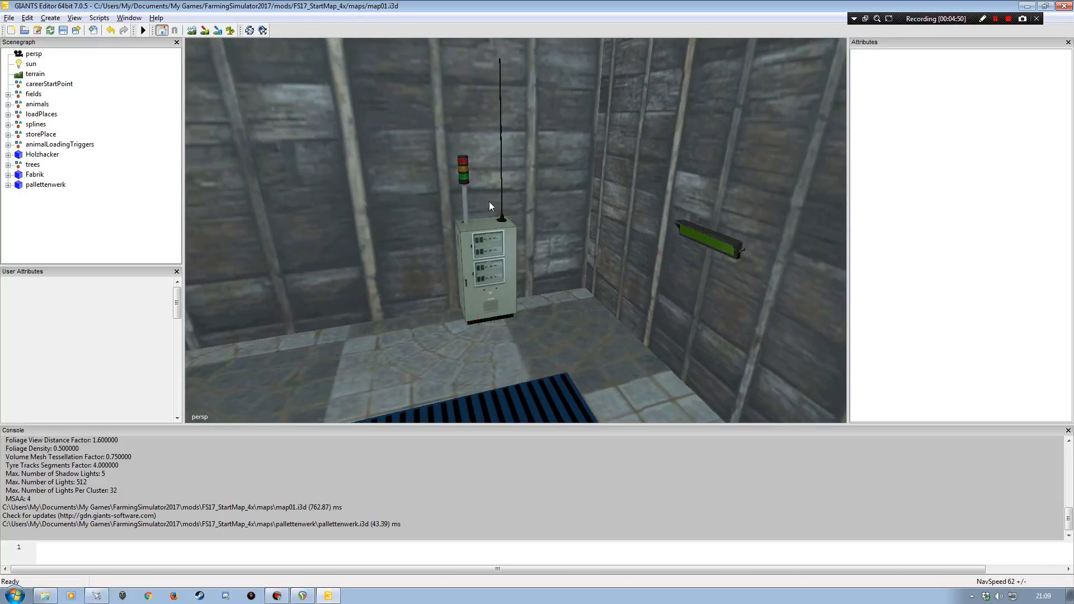
alt+drag(440, 289, 451, 265)
alt+drag(511, 311, 496, 314)
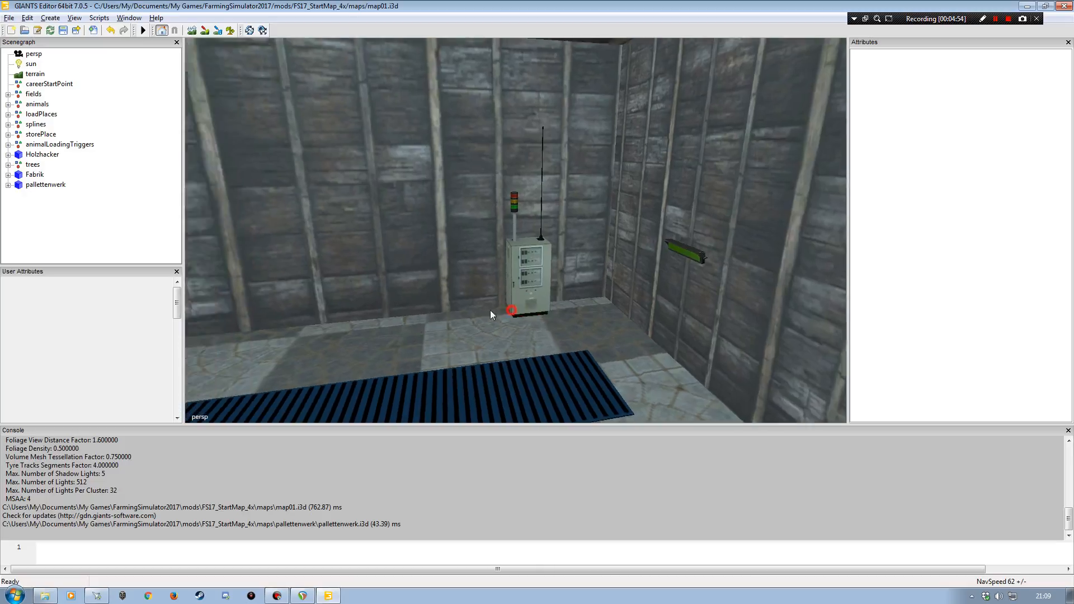
- Look around the rest of the pallet building's interior and return outside to view the whole building
alt+drag(549, 256, 544, 281)
scroll(544, 281, down, 5)
alt+drag(448, 283, 446, 286)
alt+drag(522, 301, 588, 252)
alt+right_drag(580, 259, 596, 229)
alt+right_drag(565, 278, 579, 251)
alt+drag(578, 251, 550, 317)
alt+right_drag(549, 314, 551, 294)
mouse_move(541, 282)
alt+mouse_down()
mouse_move(448, 288)
mouse_move(365, 271)
alt+mouse_up()
alt+drag(364, 271, 347, 323)
alt+right_drag(347, 321, 348, 289)
alt+drag(348, 288, 623, 321)
alt+drag(614, 281, 414, 279)
alt+right_drag(437, 274, 444, 237)
alt+drag(445, 237, 464, 286)
alt+right_drag(467, 274, 475, 236)
alt+drag(476, 236, 517, 246)
alt+right_drag(517, 246, 515, 233)
alt+drag(515, 233, 497, 290)
alt+right_drag(497, 290, 505, 305)
alt+drag(504, 304, 555, 206)
alt+right_drag(555, 206, 485, 270)
mouse_move(485, 269)
alt+mouse_down()
mouse_move(546, 288)
mouse_move(656, 204)
mouse_move(545, 247)
mouse_move(425, 269)
mouse_move(465, 257)
mouse_move(487, 263)
alt+mouse_up()
alt+drag(450, 177, 465, 222)
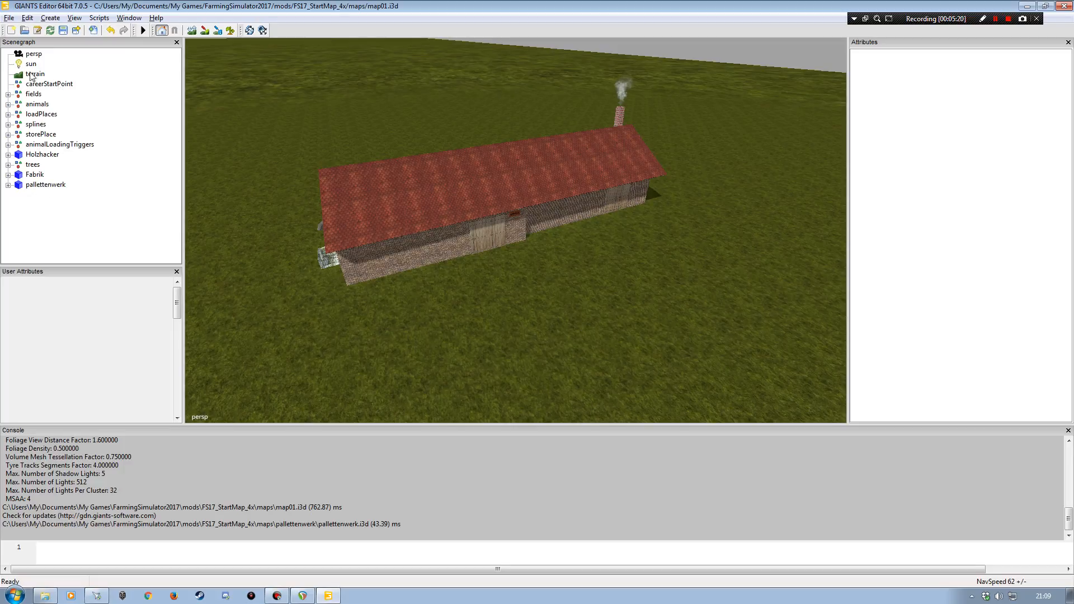
- Select the pallettenwerk object and read through its full onCreate user attribute
click(37, 186)
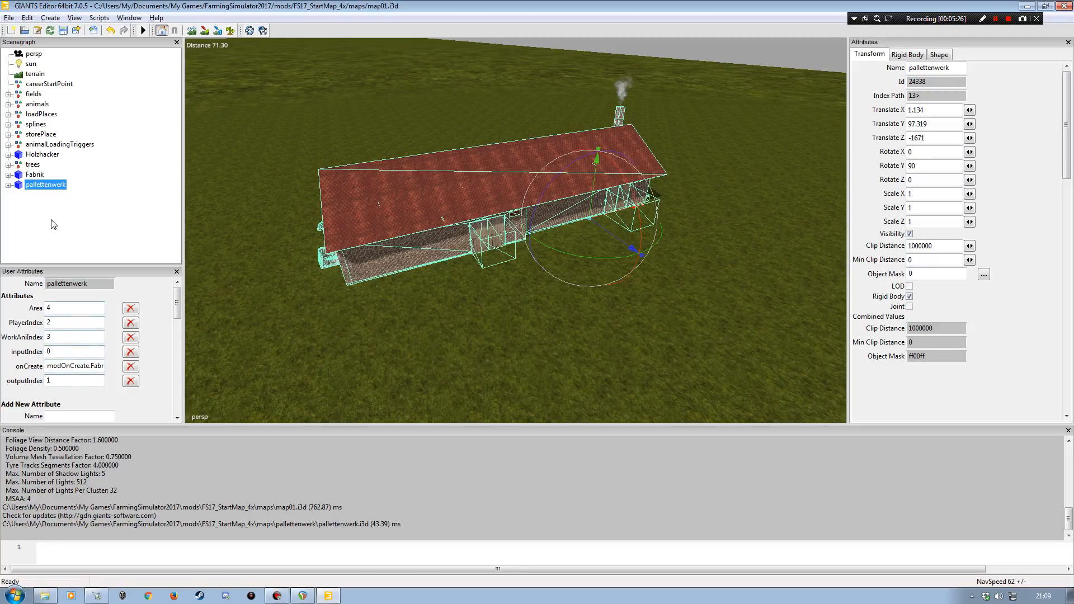
click(68, 365)
key(Right)
key(Right)
key(Right)
key(Right)
key(Right)
key(Right)
key(Right)
key(Right)
key(Right)
key(Right)
key(Right)
key(Right)
key(Right)
key(Right)
key(Right)
key(Right)
key(Right)
key(Left)
key(Left)
key(Left)
key(Left)
key(Left)
key(Left)
key(Left)
key(Left)
key(Left)
key(Left)
key(Left)
key(Left)
key(Left)
key(Left)
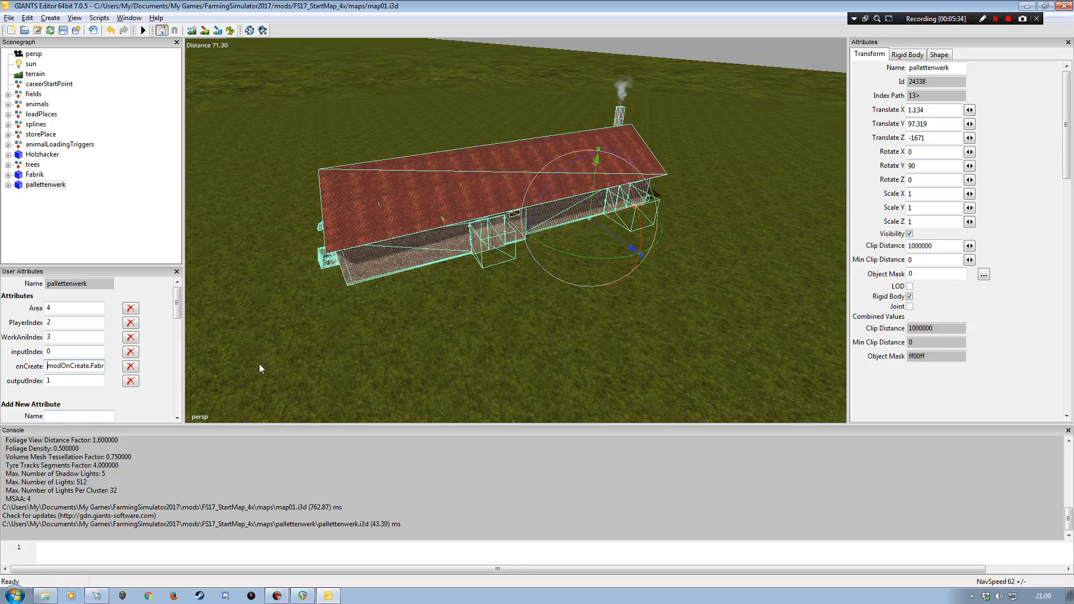
- Examine where the selected pallet building stands relative to the Fabrik building and the wood chipper
alt+drag(391, 326, 607, 286)
alt+right_drag(610, 280, 625, 206)
alt+drag(624, 206, 352, 266)
mouse_move(407, 337)
alt+mouse_down()
mouse_move(525, 337)
mouse_move(343, 259)
alt+mouse_up()
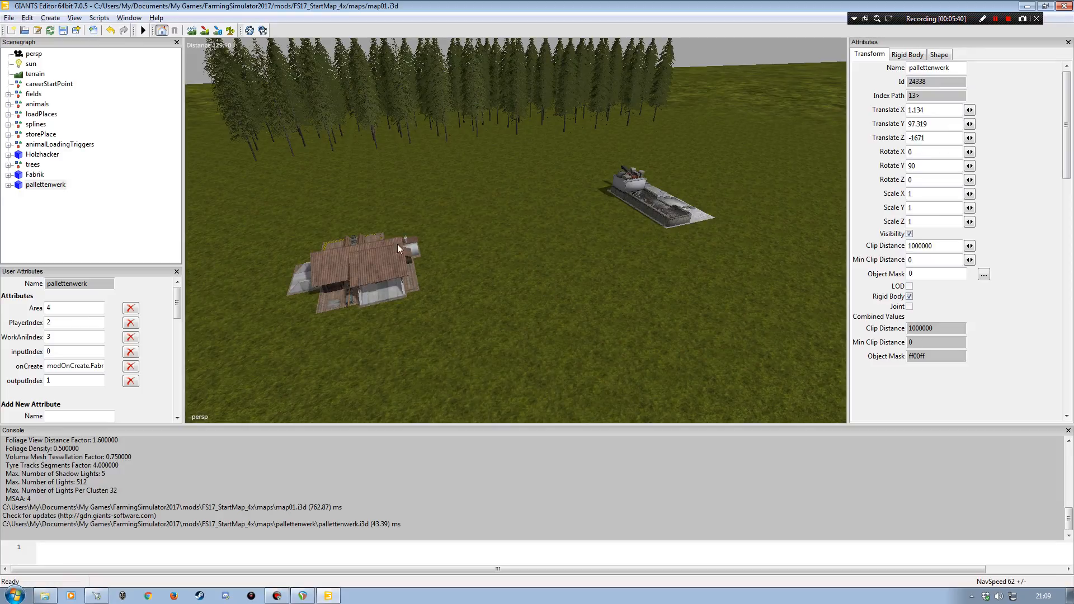
alt+drag(461, 298, 396, 314)
alt+right_drag(395, 311, 391, 246)
alt+drag(379, 285, 307, 262)
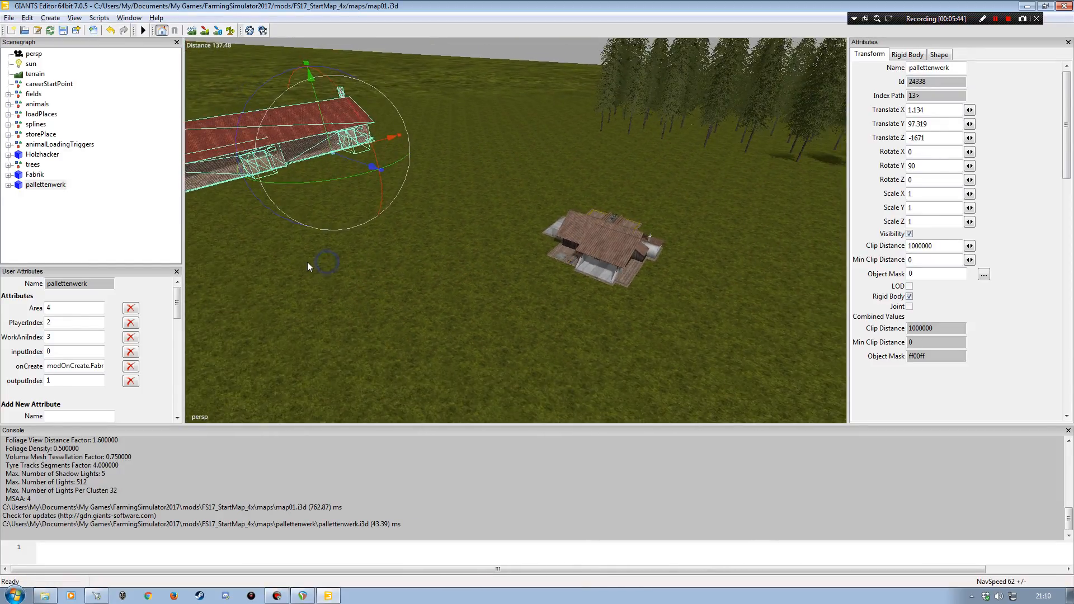
mouse_move(512, 310)
alt+mouse_down()
mouse_move(543, 313)
mouse_move(351, 286)
alt+mouse_up()
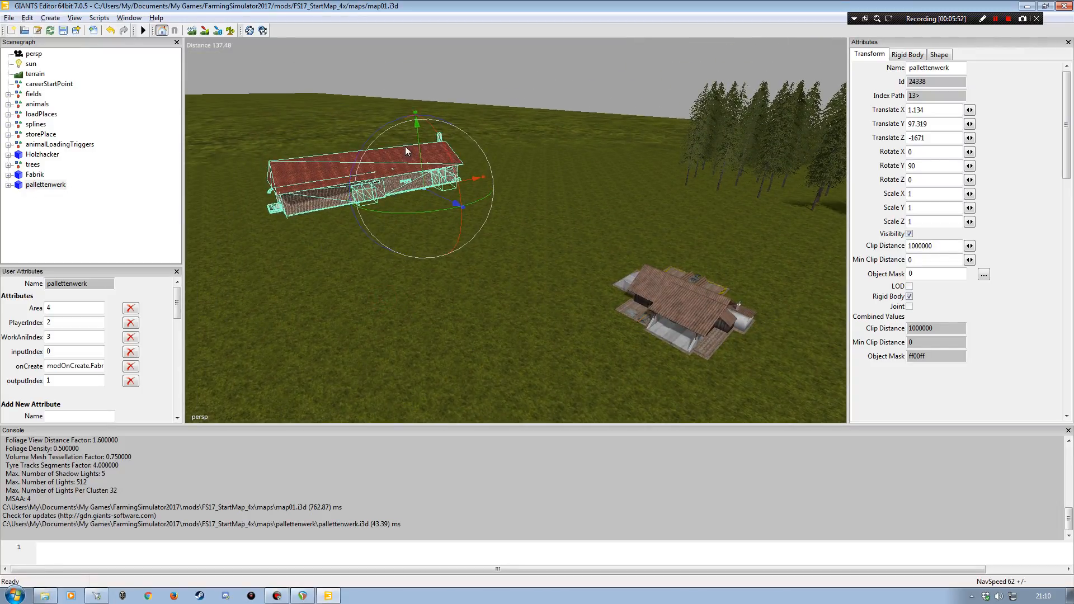
alt+drag(406, 307, 502, 219)
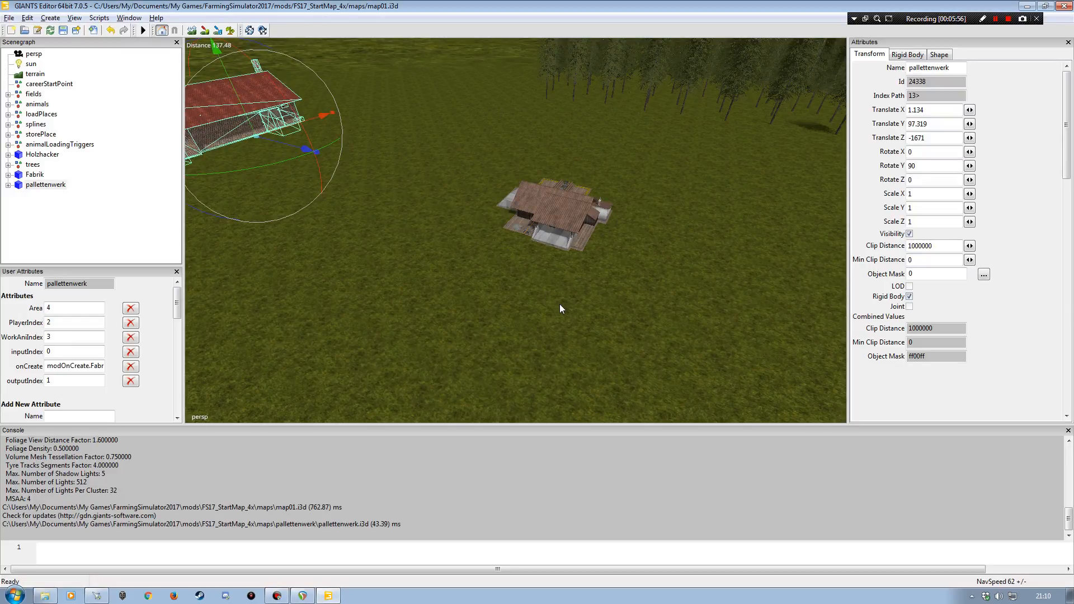
- Select the Fabrik object to check its user attributes, and deselect it
click(40, 175)
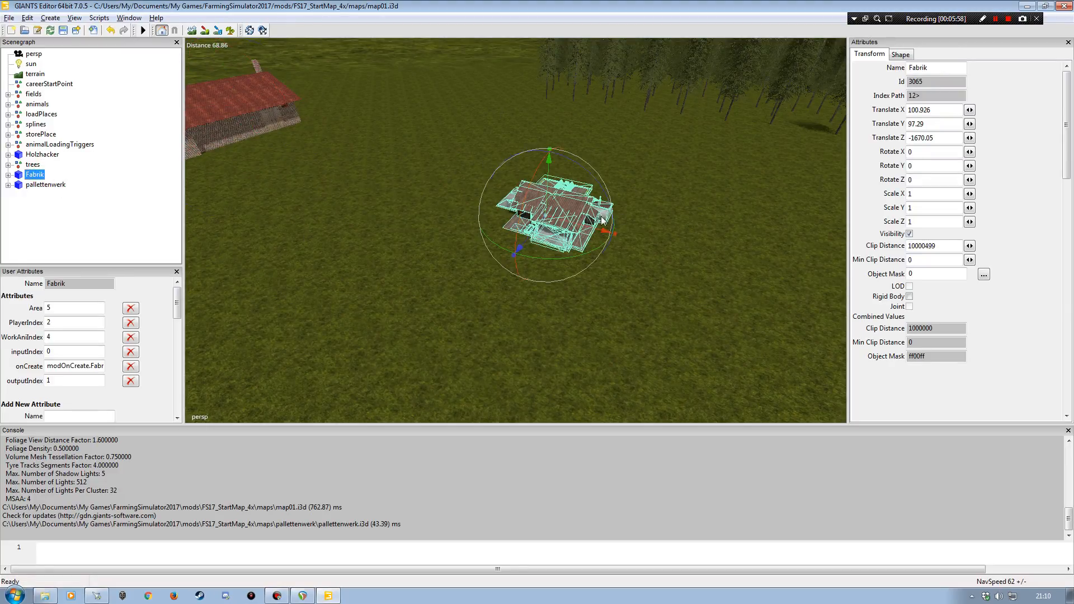
click(116, 205)
alt+drag(429, 275, 404, 283)
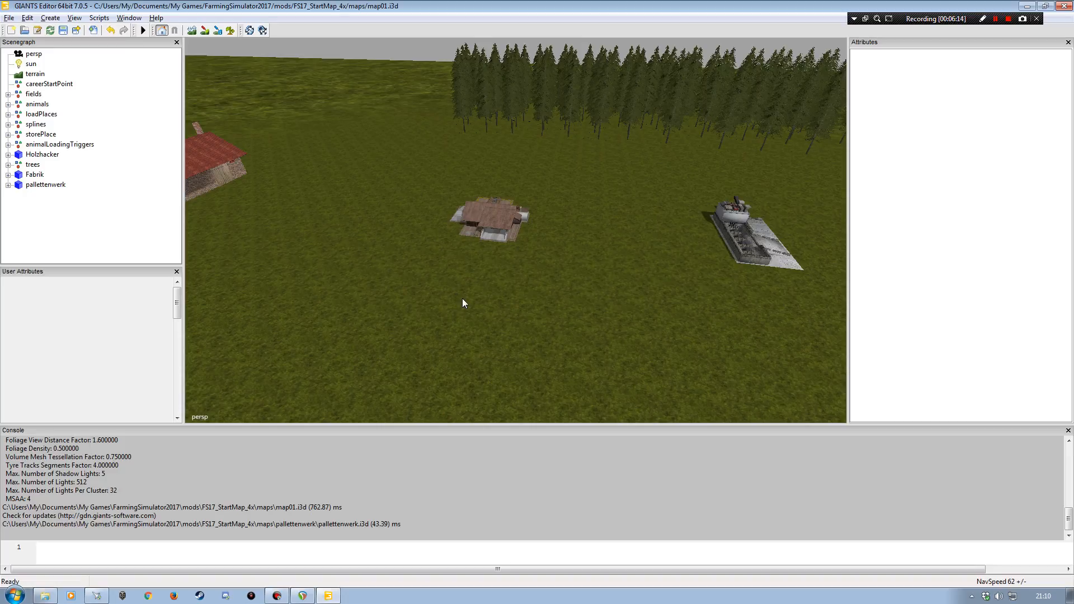
- Survey the layout of the pallet building, the Fabrik building and the wood chipper from several viewpoints
alt+drag(496, 301, 376, 277)
scroll(378, 269, up, 3)
alt+drag(388, 201, 488, 224)
alt+right_drag(488, 225, 454, 245)
alt+drag(454, 245, 472, 244)
alt+right_drag(473, 244, 395, 248)
mouse_move(490, 264)
alt+right_down()
mouse_move(479, 263)
mouse_move(493, 268)
alt+right_up()
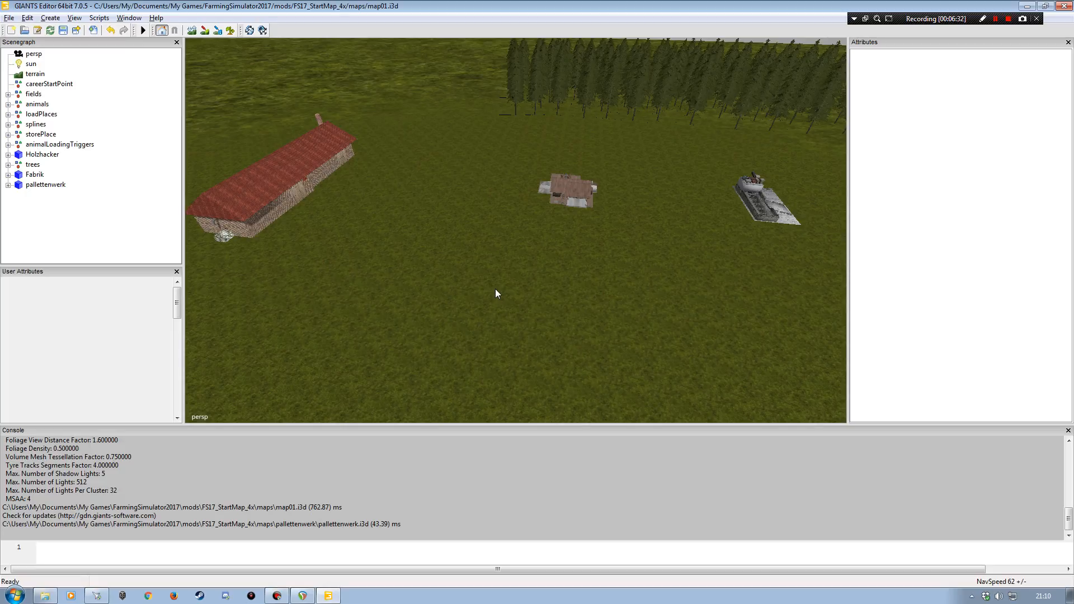
alt+drag(536, 292, 619, 266)
alt+right_drag(618, 266, 640, 185)
alt+drag(641, 184, 488, 225)
alt+right_drag(488, 225, 425, 235)
alt+drag(425, 235, 451, 182)
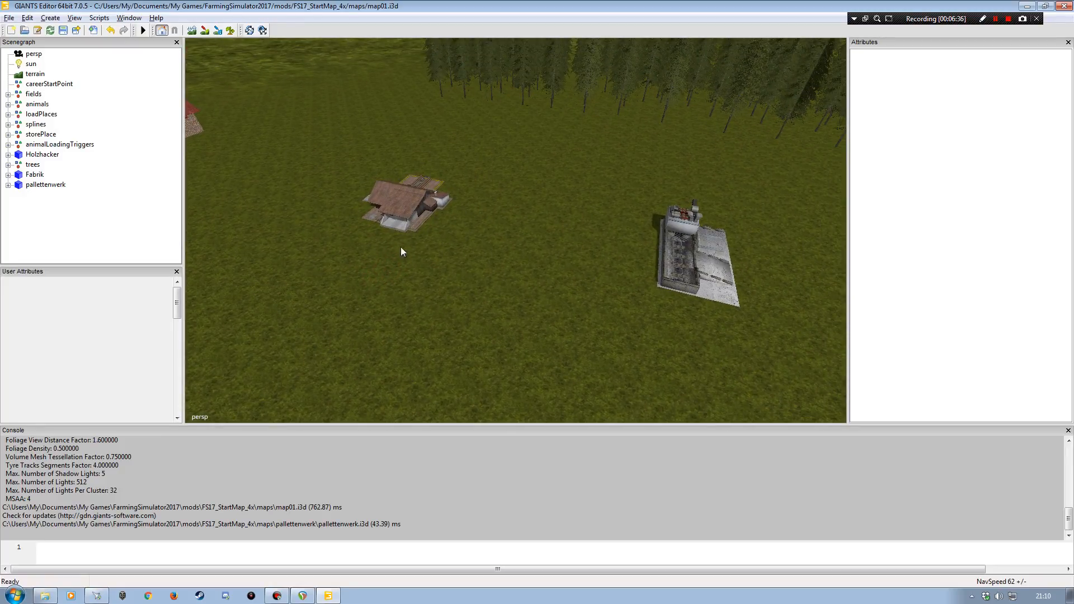
alt+drag(457, 274, 499, 217)
alt+right_drag(499, 217, 421, 233)
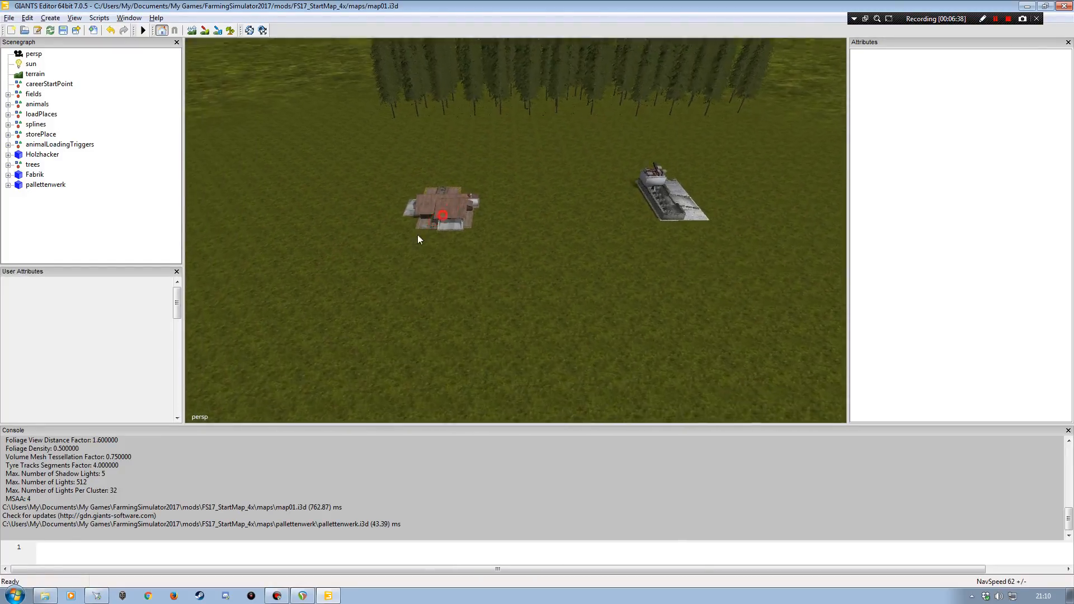
alt+drag(422, 233, 398, 230)
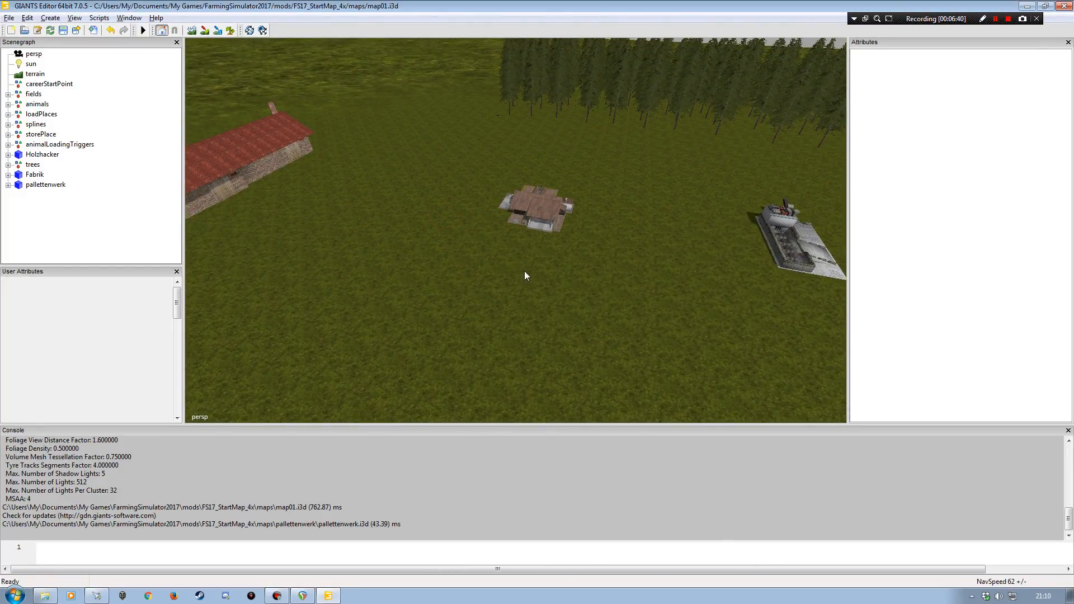
alt+drag(542, 279, 537, 254)
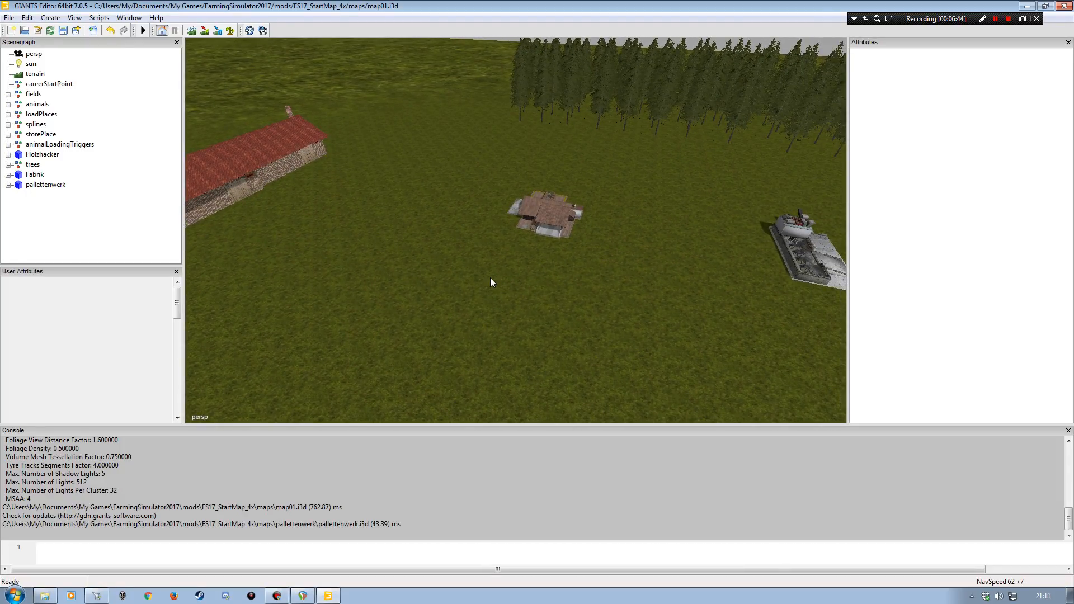
mouse_move(465, 301)
alt+mouse_down()
mouse_move(422, 237)
mouse_move(442, 266)
mouse_move(494, 245)
alt+mouse_up()
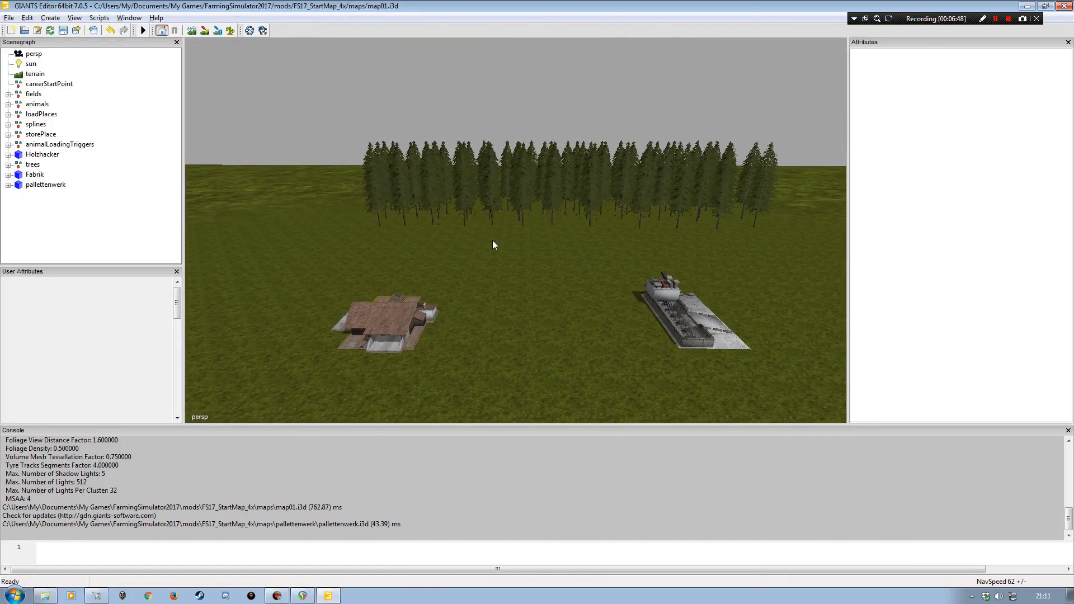
alt+drag(651, 198, 555, 302)
mouse_move(546, 303)
mouse_down()
mouse_move(596, 317)
mouse_move(427, 293)
mouse_move(398, 200)
mouse_move(508, 270)
mouse_move(578, 247)
mouse_move(557, 274)
mouse_move(569, 320)
mouse_up()
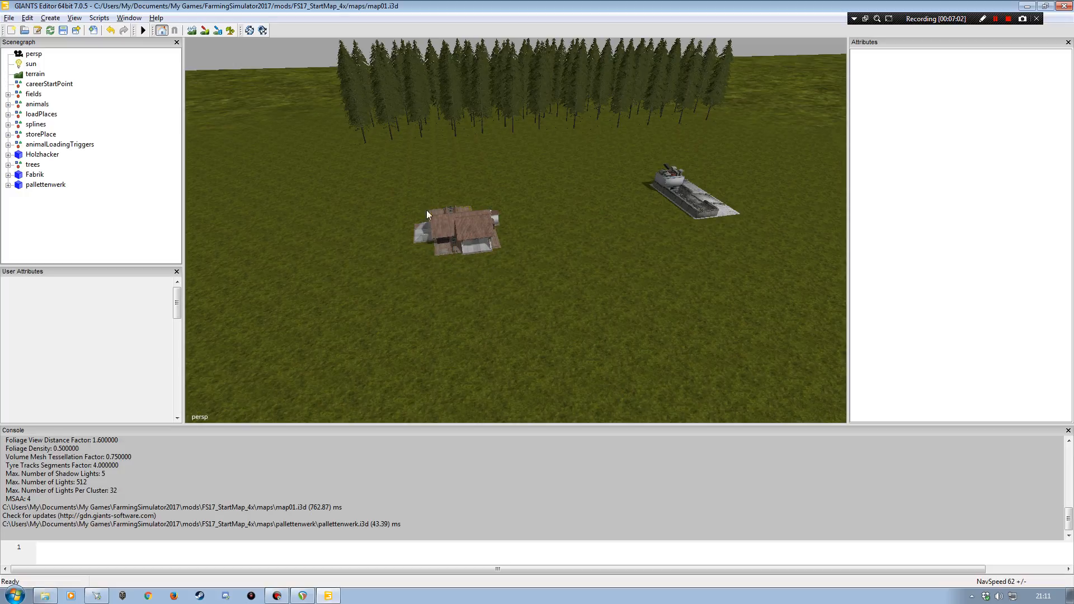
- Inspect the Fabrik's striped wooden platform up close and return to an overview with the pallet building
alt+drag(509, 283, 442, 265)
alt+right_drag(466, 275, 497, 191)
alt+drag(497, 191, 577, 257)
alt+right_drag(577, 257, 600, 232)
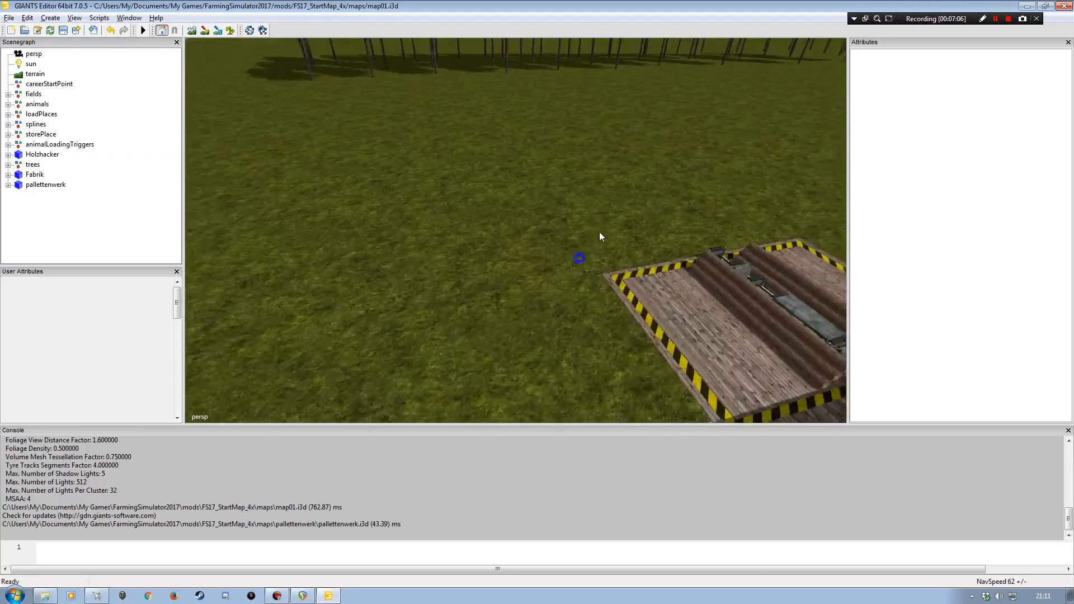
alt+drag(611, 228, 654, 234)
alt+right_drag(653, 234, 676, 239)
alt+drag(676, 239, 660, 213)
alt+right_drag(660, 214, 633, 223)
alt+drag(634, 224, 535, 202)
alt+right_drag(535, 202, 439, 243)
alt+drag(439, 243, 505, 208)
alt+right_drag(506, 209, 471, 230)
alt+drag(472, 230, 472, 302)
alt+right_drag(472, 302, 475, 240)
alt+drag(475, 241, 443, 222)
alt+drag(443, 223, 392, 211)
alt+right_drag(392, 212, 415, 241)
alt+drag(449, 250, 352, 169)
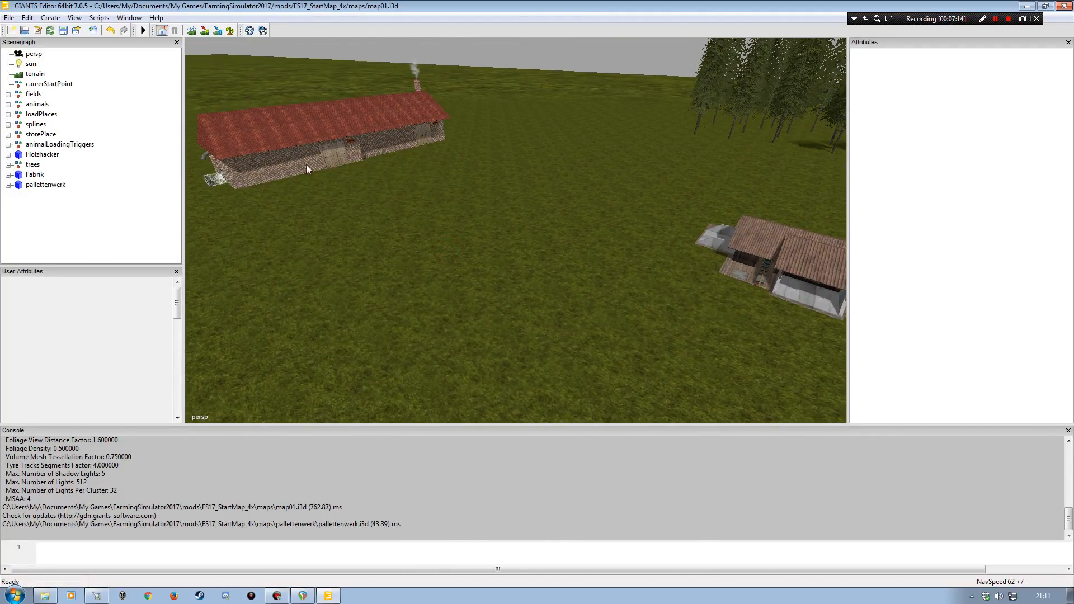
alt+drag(479, 261, 475, 278)
alt+right_drag(475, 277, 453, 272)
alt+drag(451, 269, 448, 226)
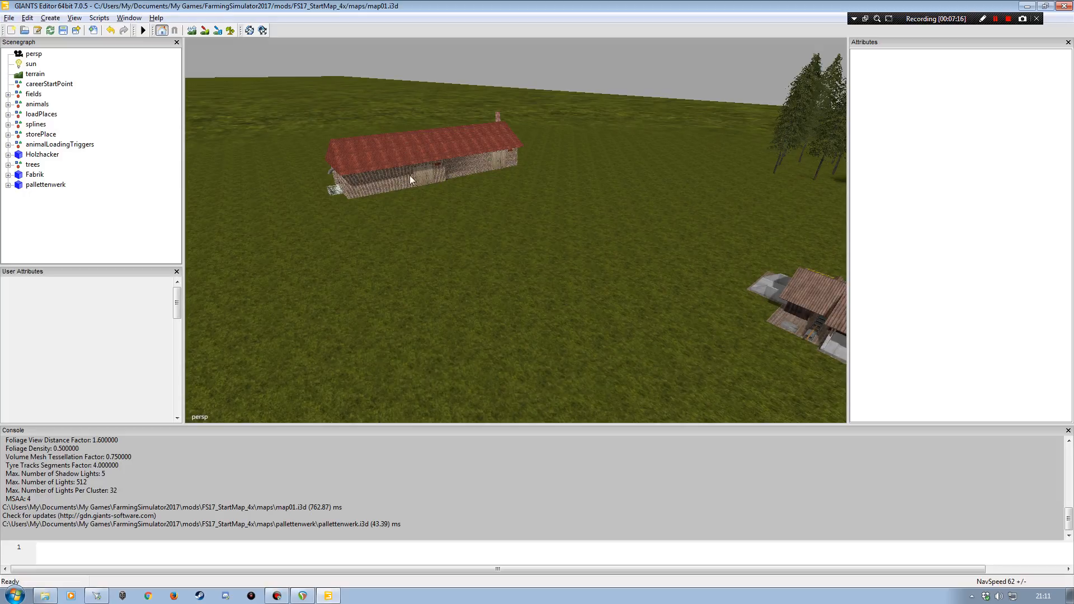
alt+right_drag(481, 259, 474, 255)
mouse_move(473, 255)
alt+mouse_down()
mouse_move(487, 270)
mouse_move(506, 262)
mouse_move(452, 261)
alt+mouse_up()
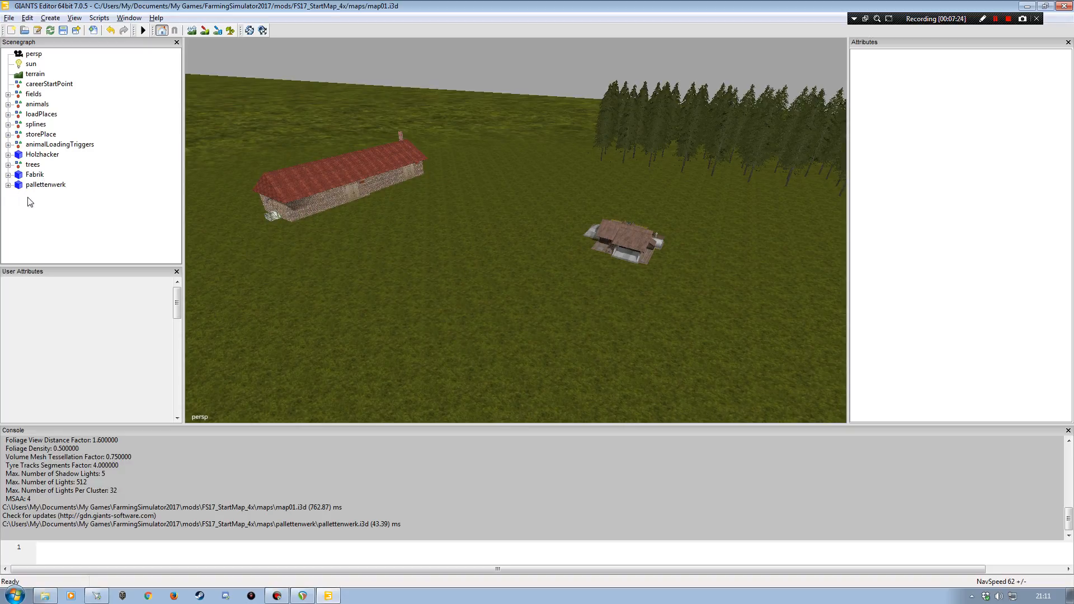
- Expand pallettenwerk and inspect the user attributes of Rohstoff1 and Rohstoff2 under inputTrigger
click(8, 184)
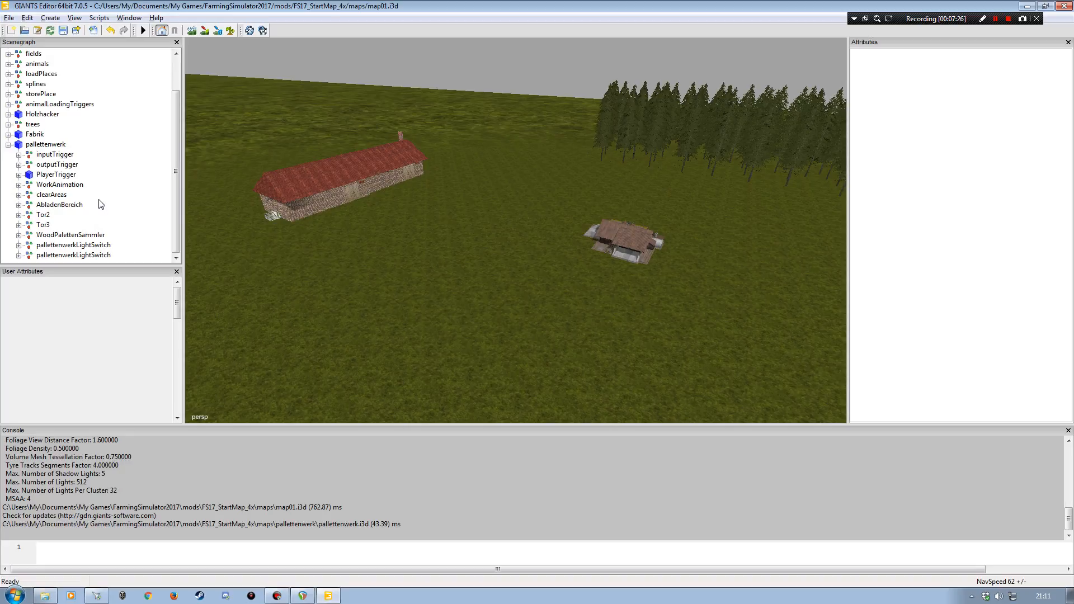
click(44, 156)
click(18, 154)
click(60, 165)
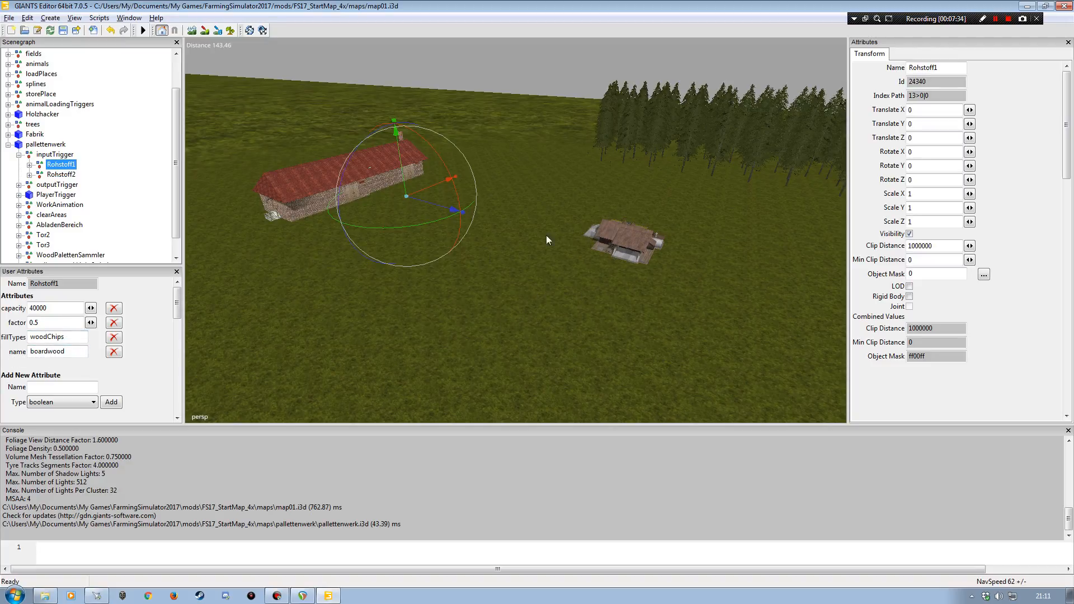
click(60, 175)
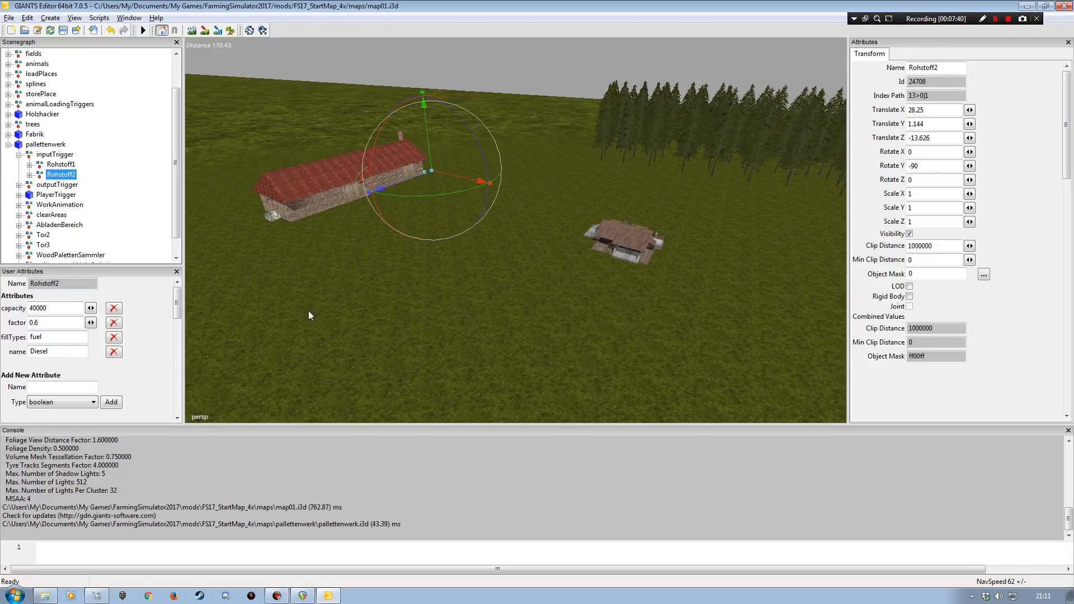
click(19, 155)
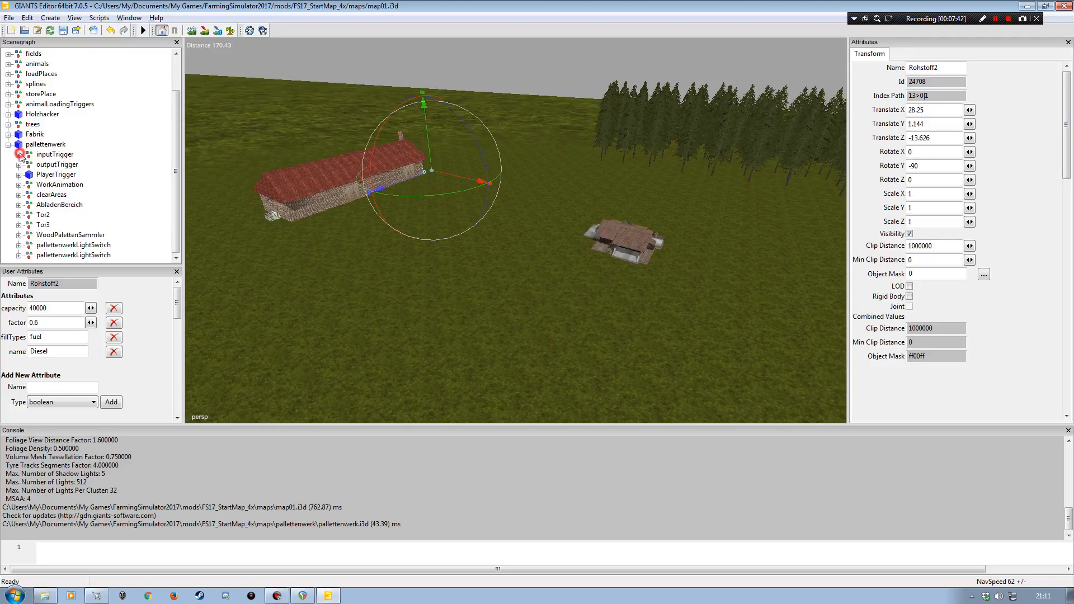
- Expand outputTrigger and inspect the capacity, fillType and name attributes of Produkt2
click(19, 165)
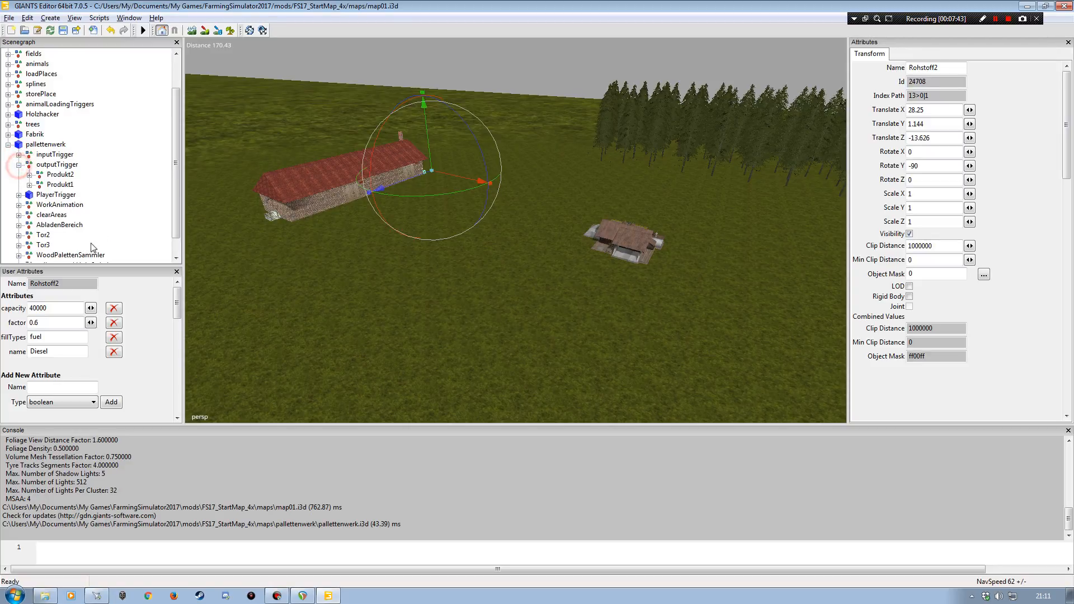
click(49, 175)
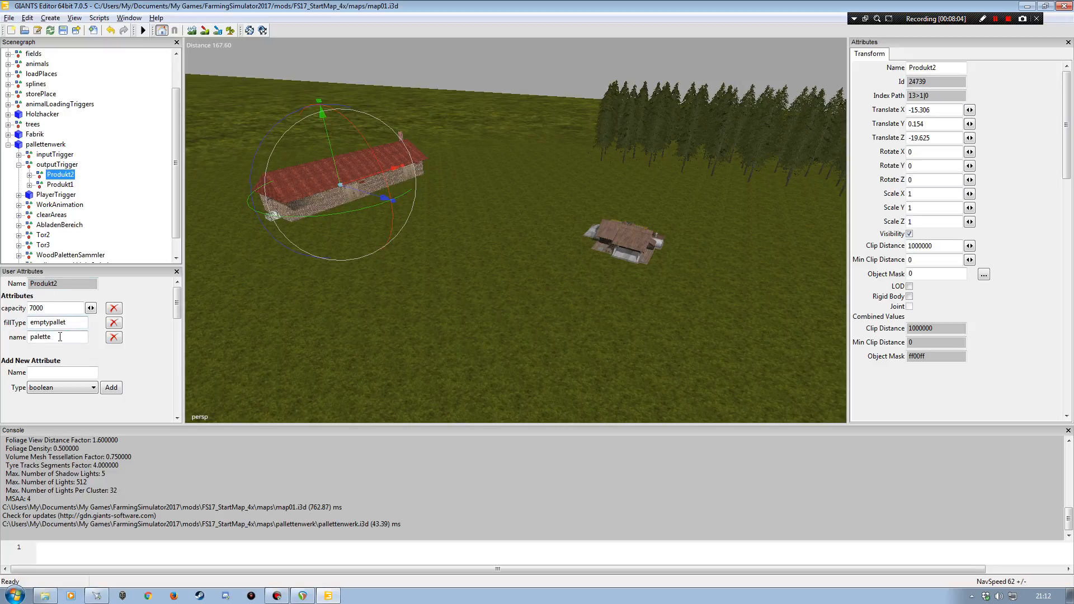
mouse_move(514, 301)
right_down()
mouse_move(582, 301)
mouse_move(681, 237)
right_up()
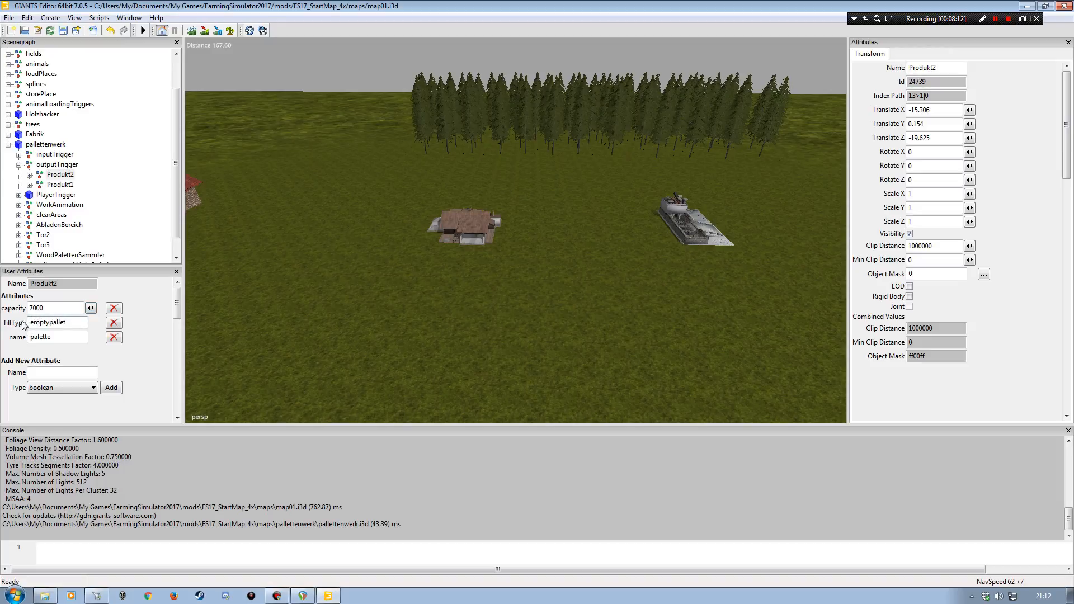
right_drag(402, 325, 338, 319)
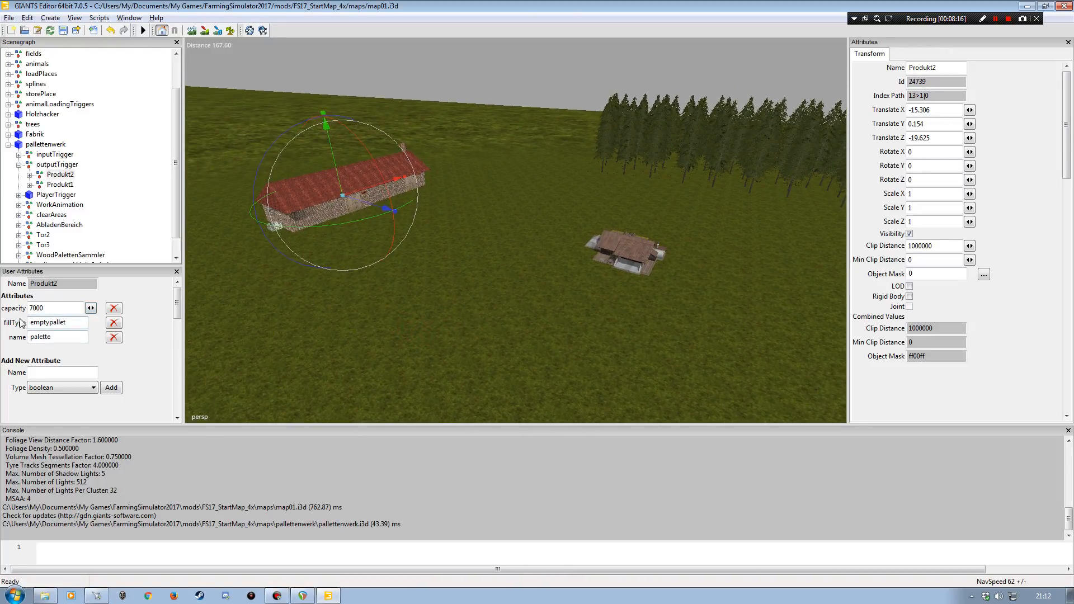
mouse_move(460, 324)
right_down()
mouse_move(415, 318)
mouse_move(435, 322)
right_up()
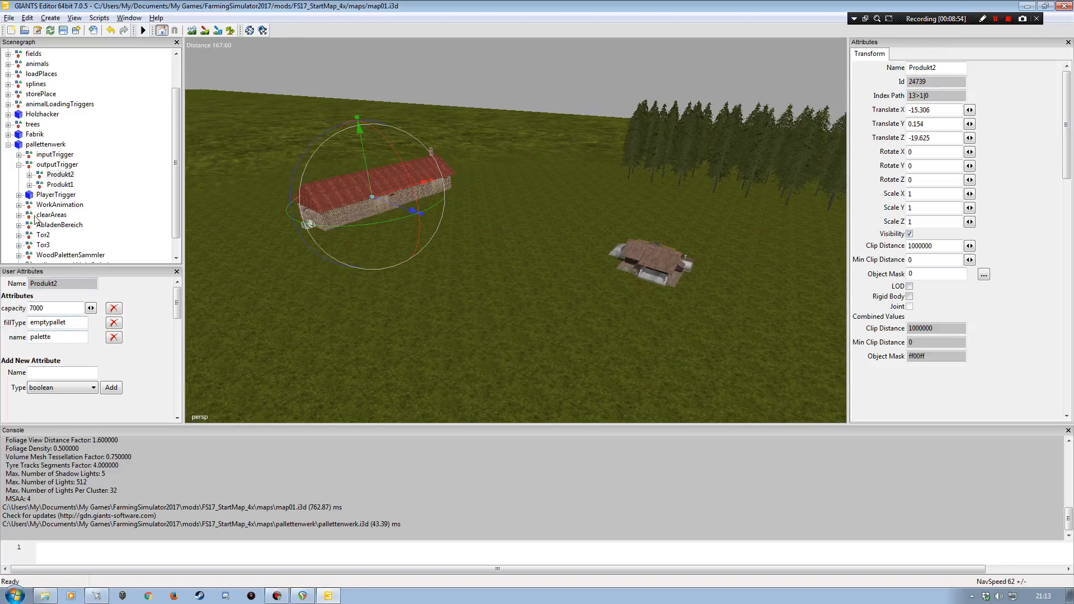
- Inspect Produkt1's user attributes and its output container beside the brick wall, and deselect it
click(61, 185)
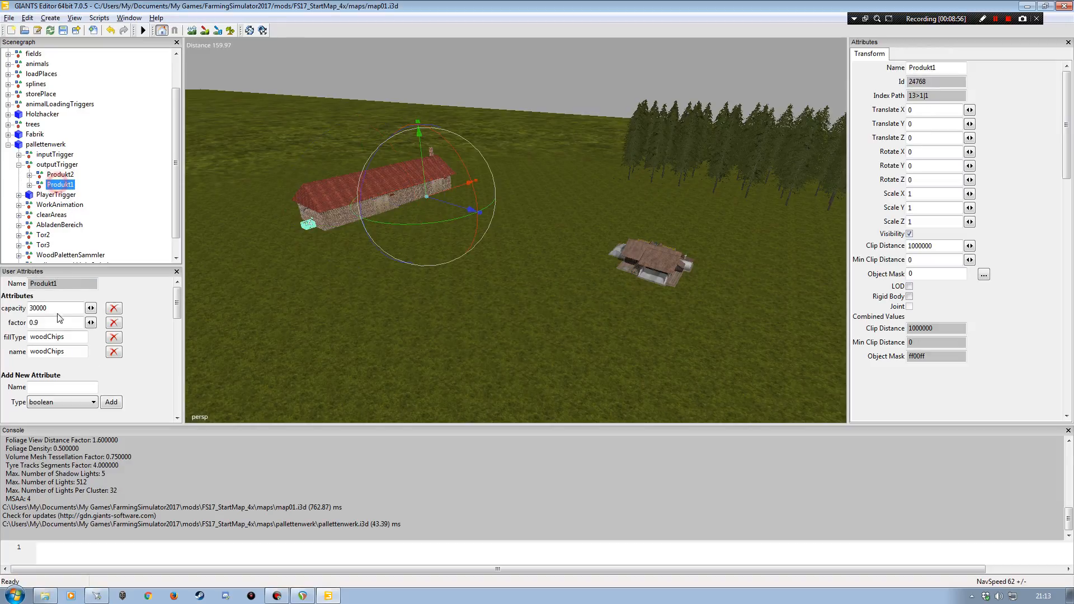
alt+drag(304, 331, 211, 308)
alt+right_drag(301, 340, 403, 292)
alt+drag(395, 306, 458, 336)
alt+right_drag(458, 336, 456, 321)
alt+drag(456, 321, 437, 323)
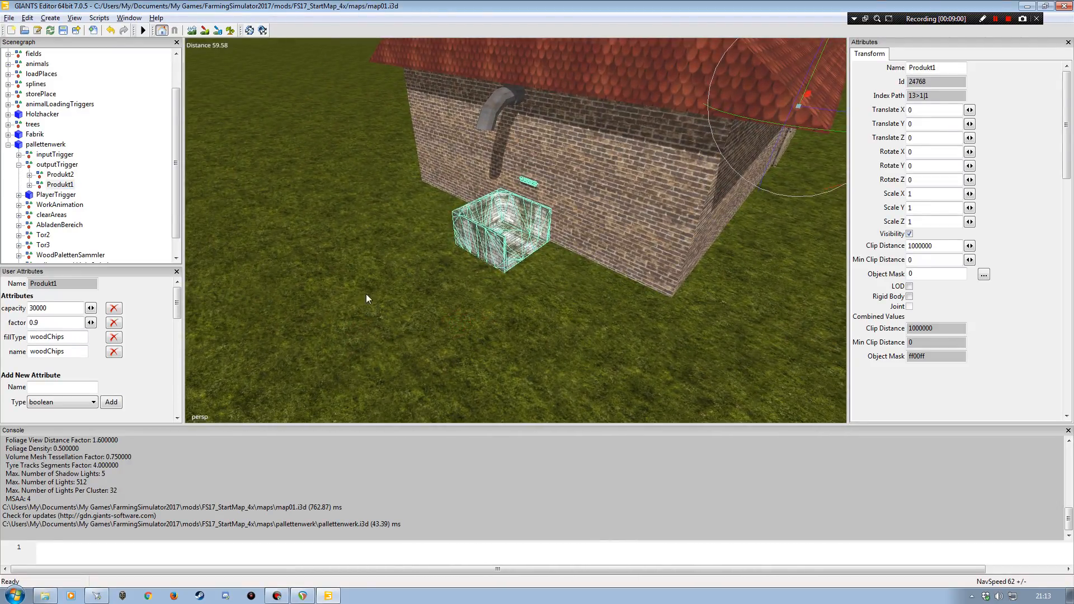
alt+drag(366, 294, 350, 278)
alt+right_drag(351, 277, 326, 283)
alt+drag(326, 283, 357, 260)
alt+right_drag(357, 260, 314, 300)
alt+drag(314, 300, 474, 310)
alt+right_drag(474, 311, 518, 242)
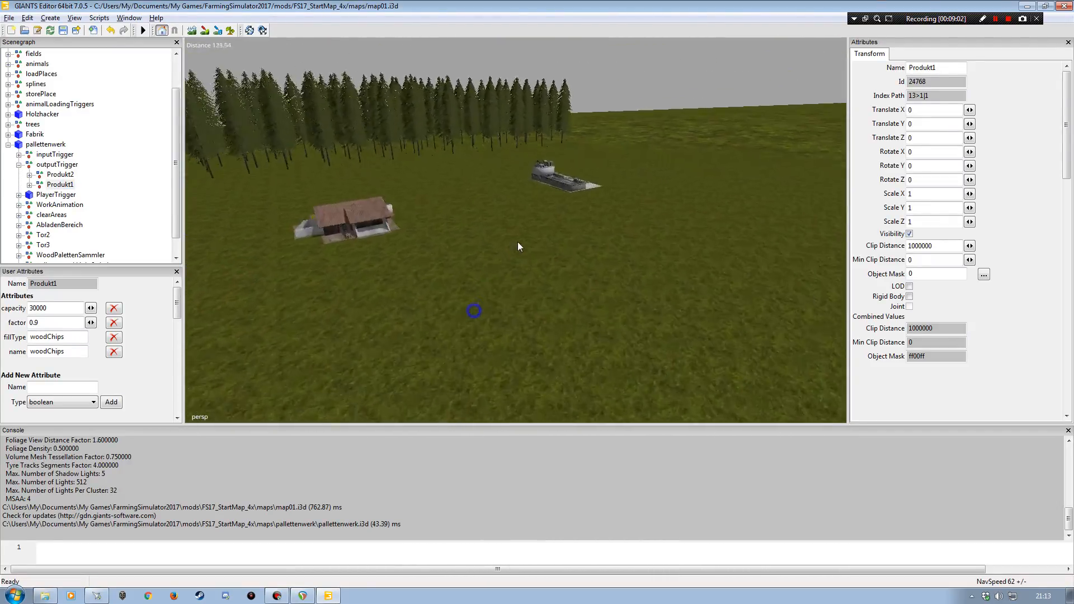
alt+drag(512, 249, 280, 250)
alt+right_drag(280, 250, 297, 280)
alt+drag(298, 280, 326, 290)
click(133, 219)
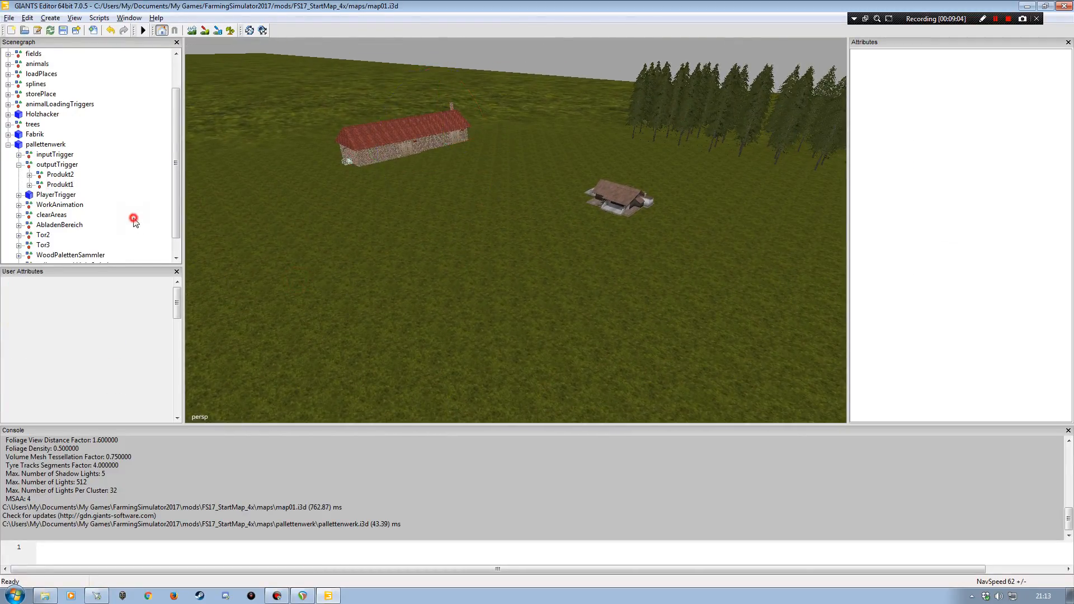
- Examine the Fabrik building in the field from a closer viewpoint
alt+drag(316, 338, 501, 217)
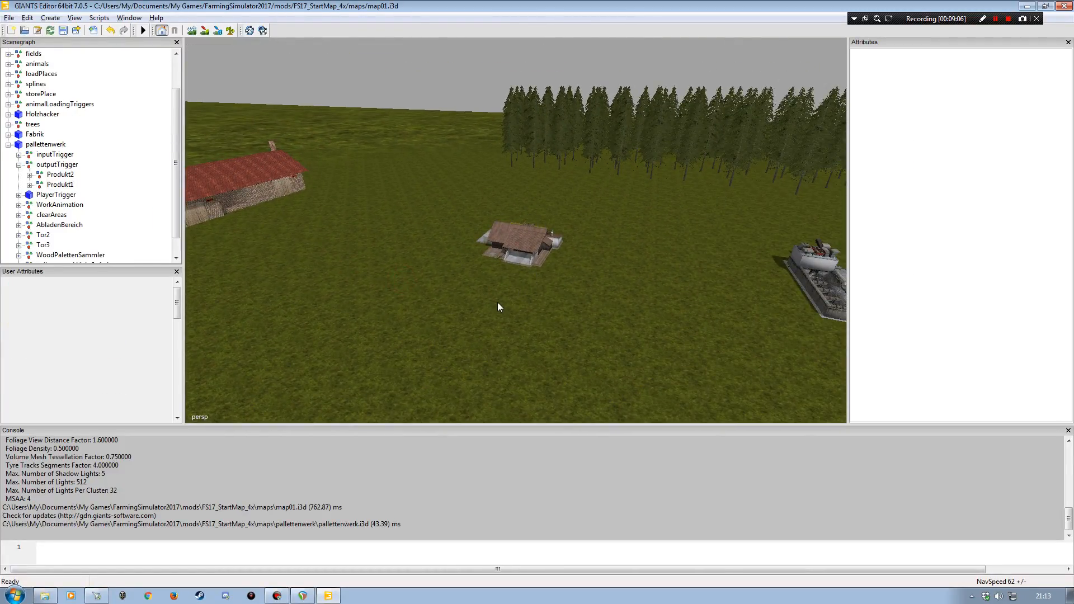
alt+right_drag(495, 304, 458, 207)
alt+drag(458, 207, 552, 228)
alt+right_drag(551, 227, 456, 235)
alt+drag(456, 235, 399, 220)
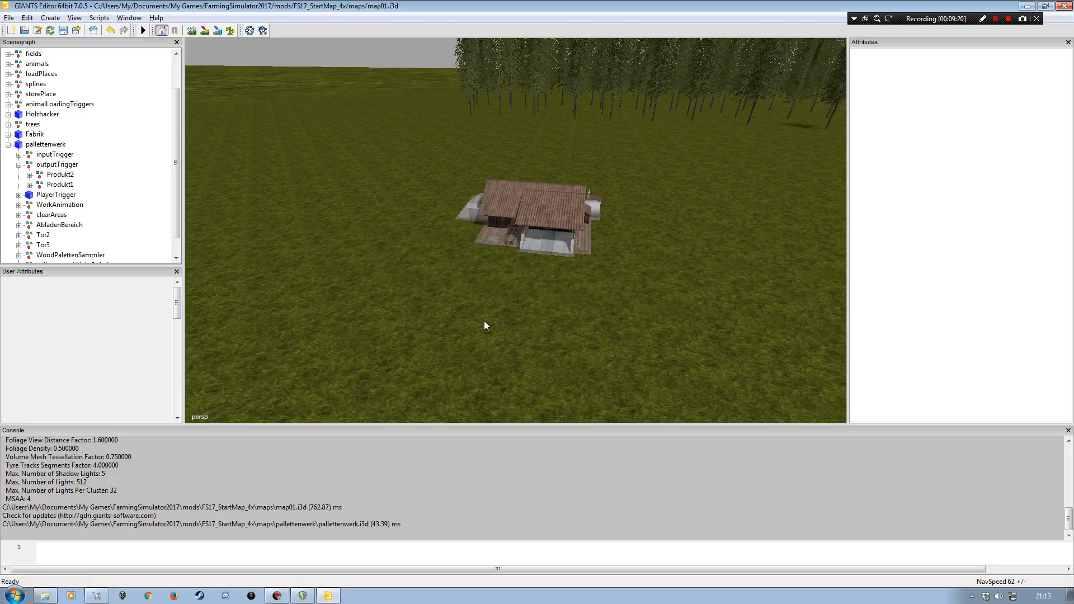
- View the long red-roofed pallettenwerk building and the smaller Fabrik building together in the field
mouse_move(476, 317)
alt+mouse_down()
mouse_move(522, 277)
mouse_move(448, 270)
alt+mouse_up()
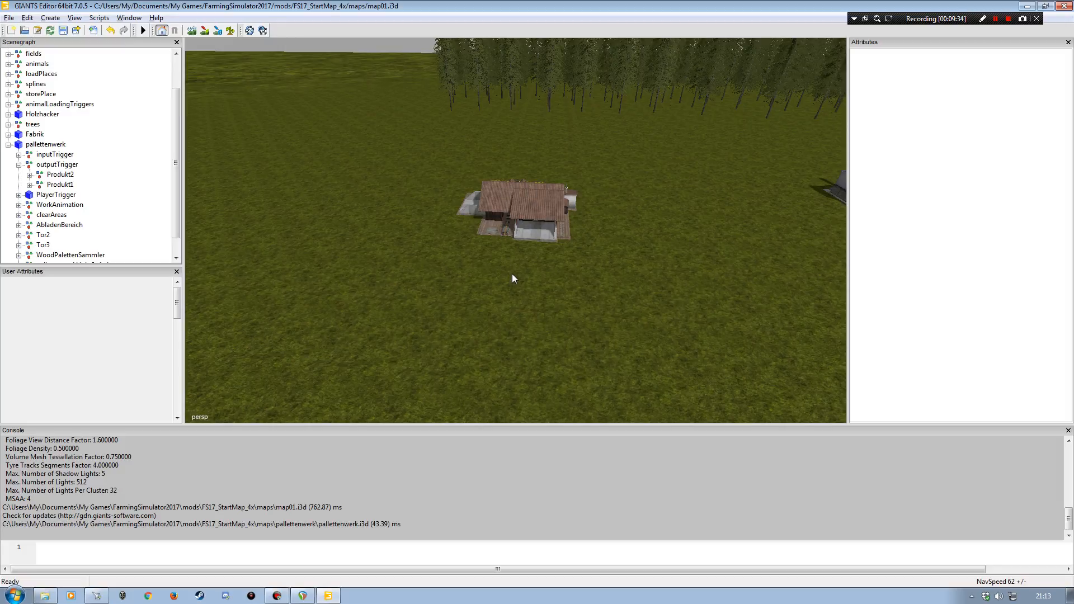
alt+drag(523, 269, 377, 227)
mouse_move(492, 307)
alt+mouse_down()
mouse_move(579, 340)
mouse_move(520, 338)
mouse_move(491, 300)
alt+mouse_up()
alt+right_drag(491, 300, 464, 295)
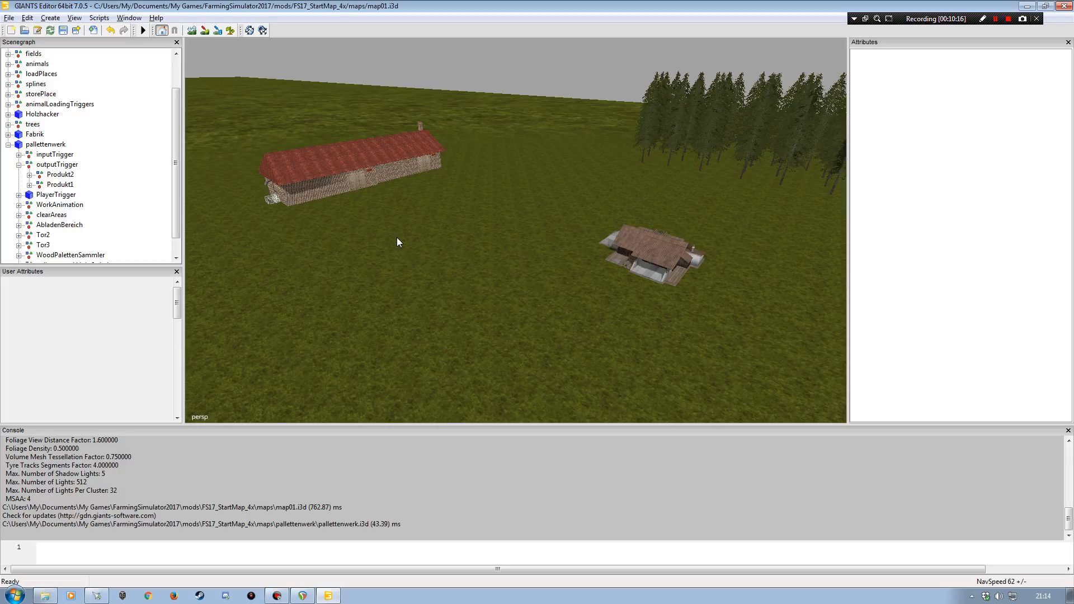
right_drag(398, 241, 504, 295)
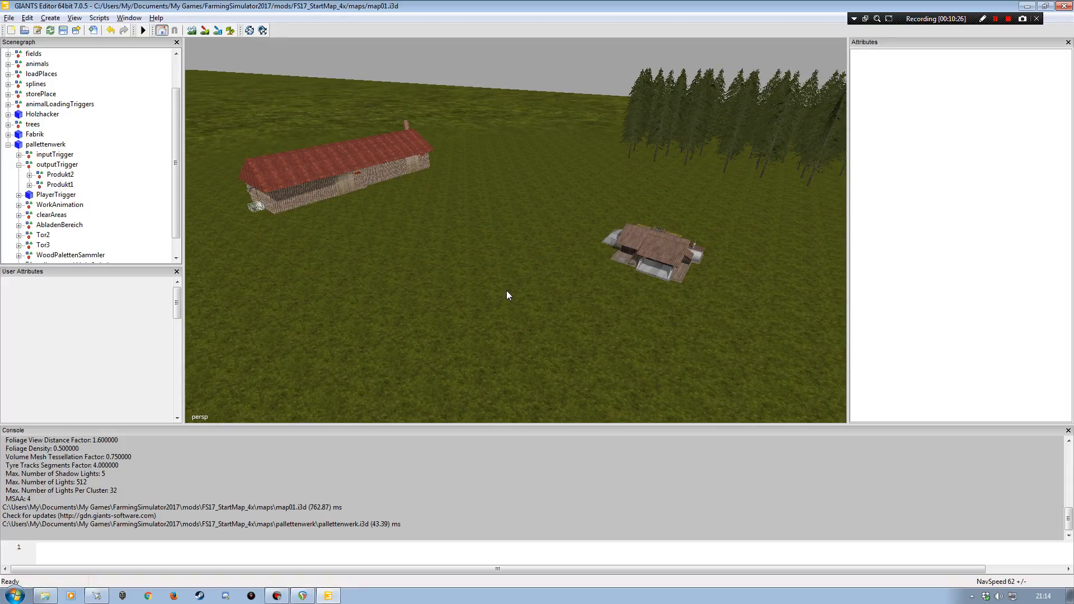
right_drag(432, 297, 458, 286)
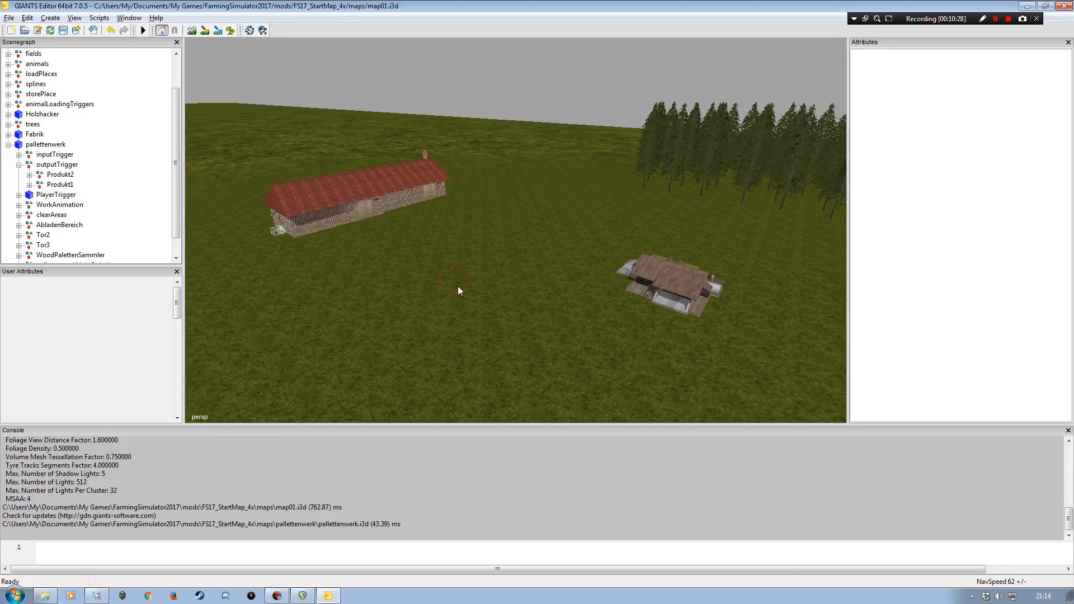
- Collapse outputTrigger and inspect the PlayerTrigger box in front of the screen inside the pallettenwerk building
click(19, 166)
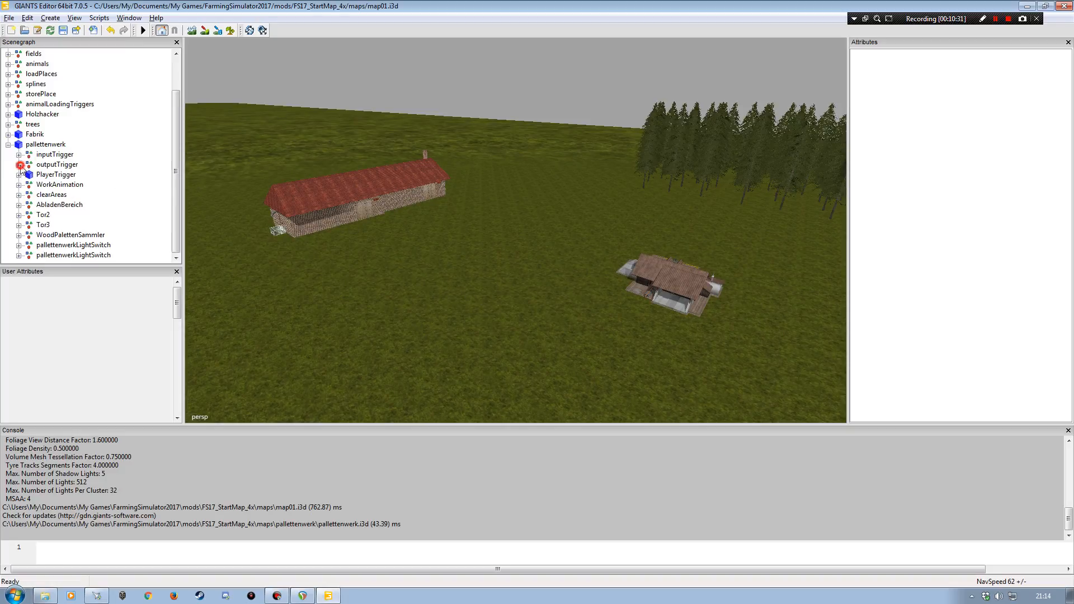
click(56, 175)
key(f)
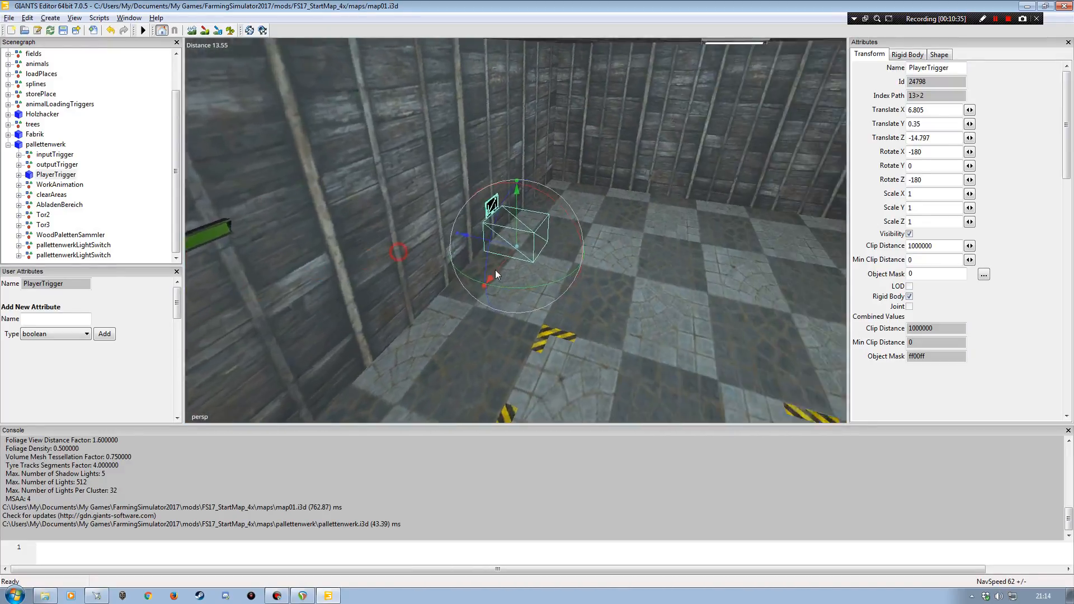
alt+drag(495, 269, 523, 263)
alt+right_drag(523, 263, 531, 254)
alt+drag(530, 255, 353, 240)
alt+right_drag(354, 240, 383, 258)
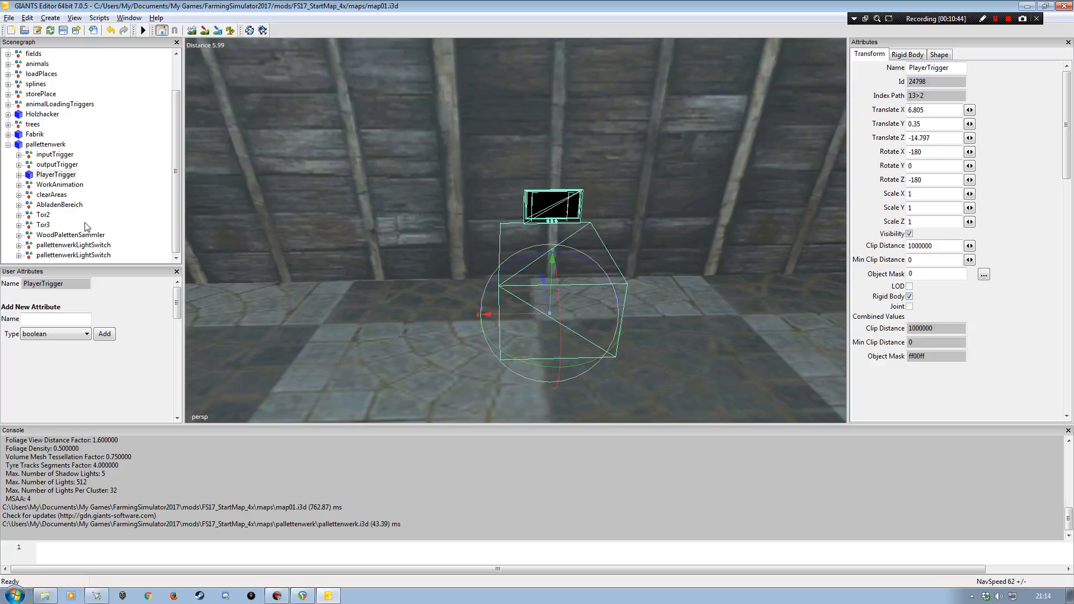
- Expand WorkAnimation under pallettenwerk and inspect its index attributes and its place in the whole building
click(56, 184)
click(19, 185)
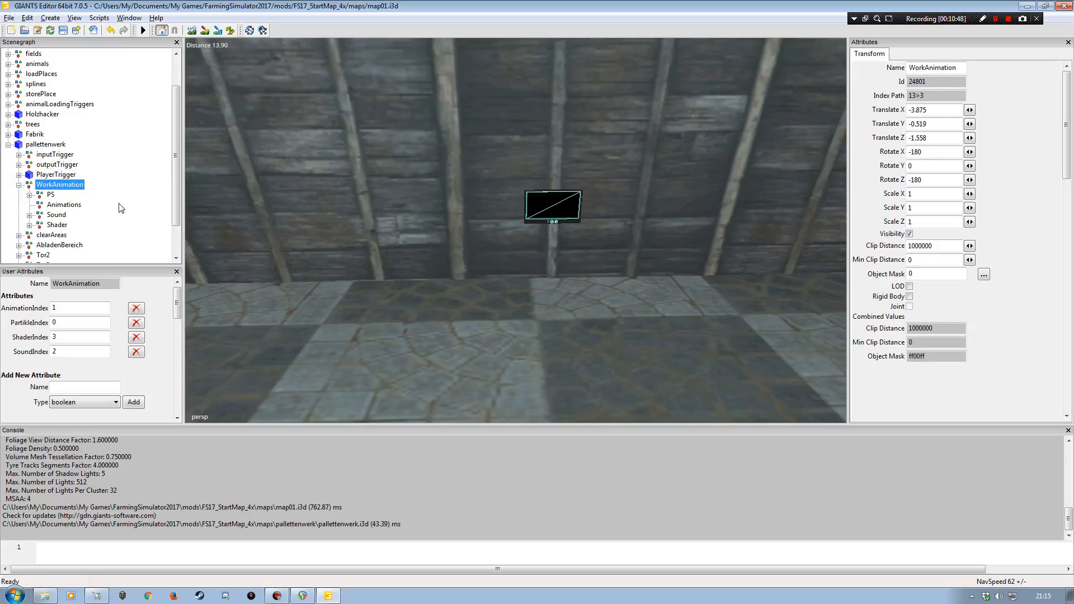
alt+drag(456, 208, 486, 209)
alt+right_drag(563, 183, 331, 131)
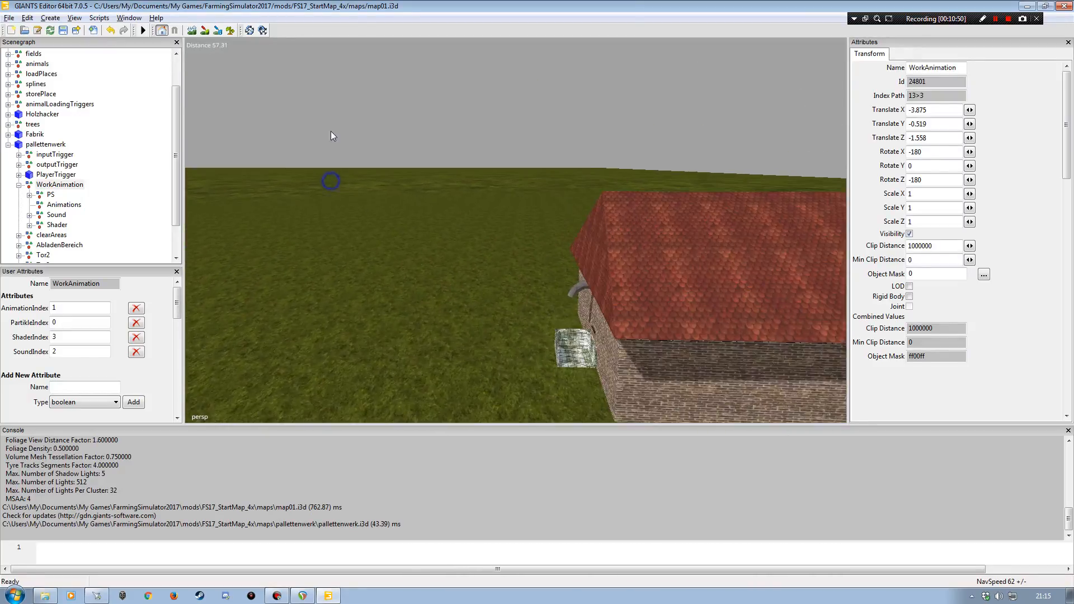
alt+drag(331, 131, 452, 174)
alt+right_drag(452, 175, 428, 179)
alt+drag(428, 179, 387, 178)
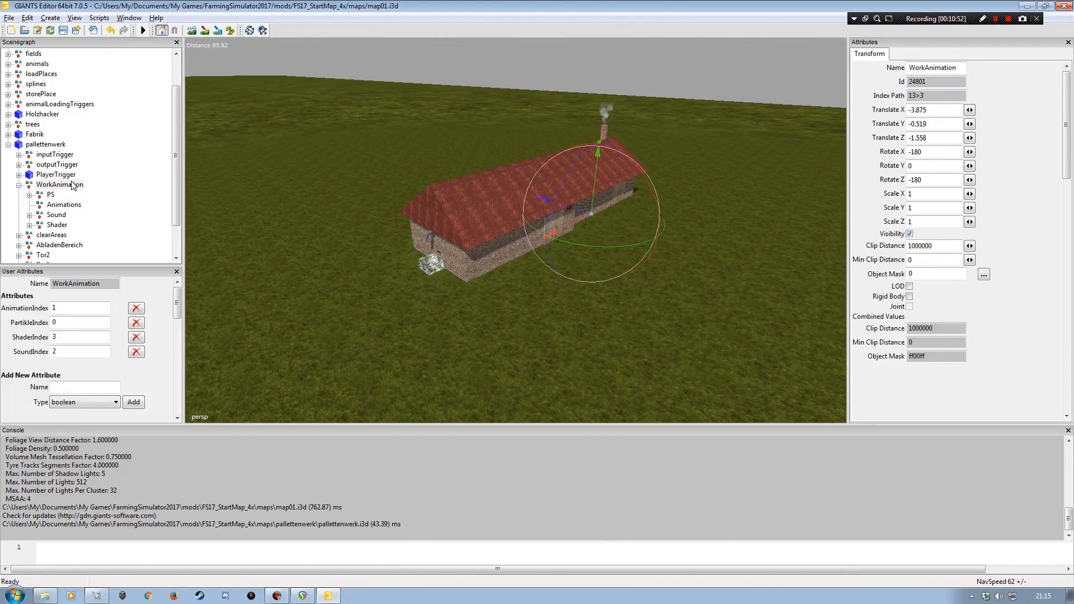
- Expand PS under WorkAnimation and inspect the particleSystemFilename attributes of forage and Smoke
click(29, 195)
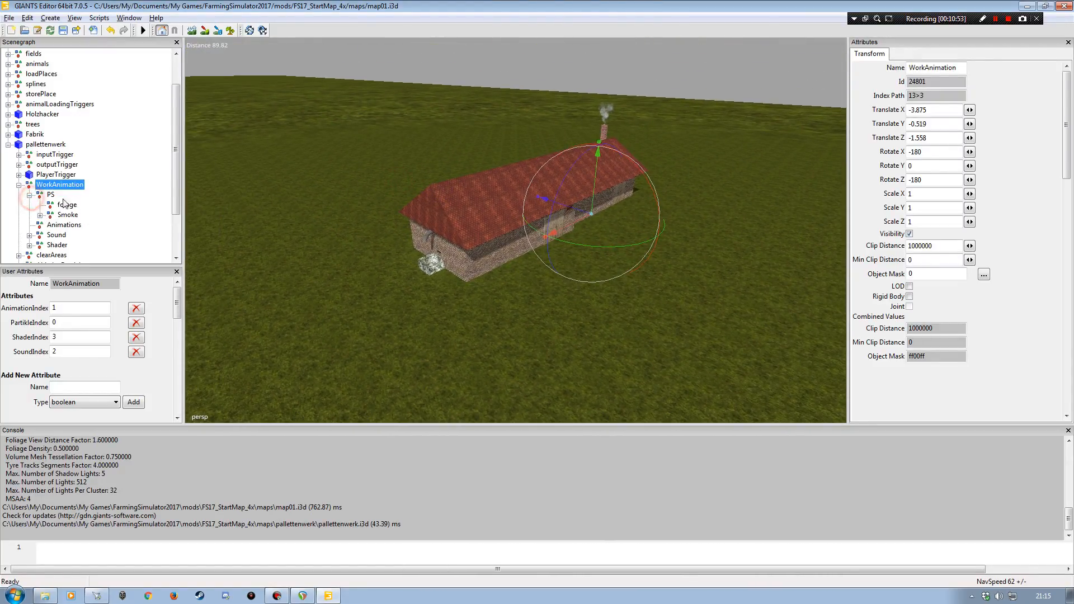
click(65, 206)
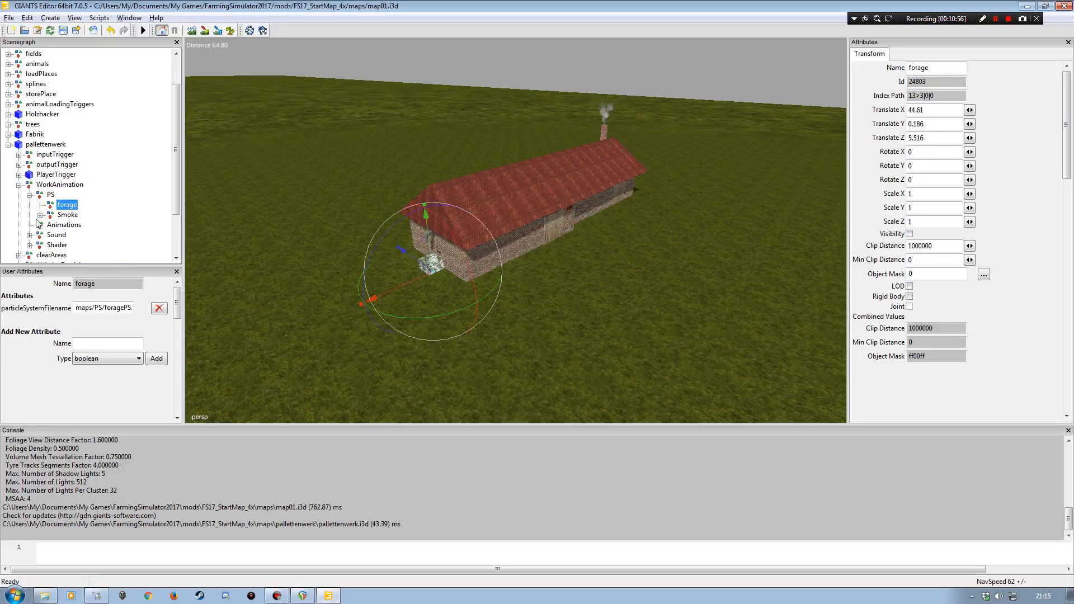
click(68, 216)
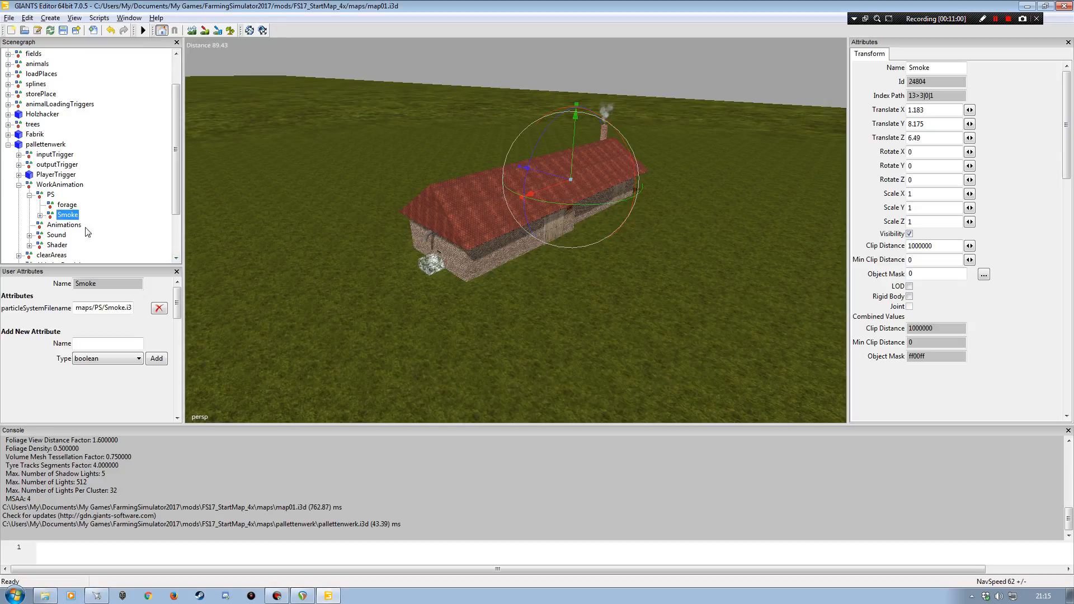
- Expand Smoke and frame smokeParticleSystem_emitter1 to examine the smoke above the brick chimney
click(39, 215)
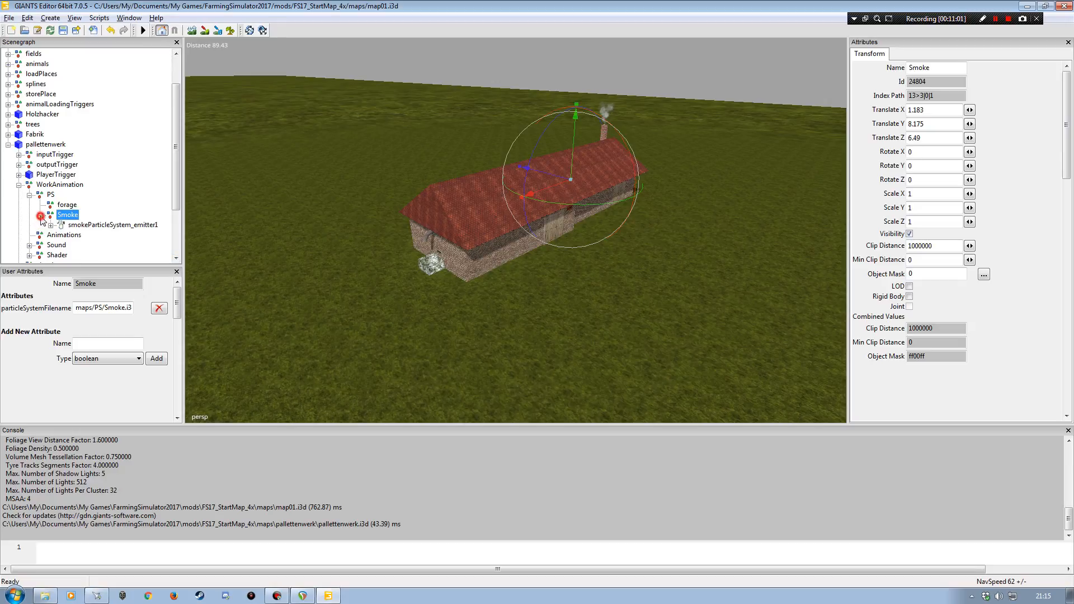
click(90, 226)
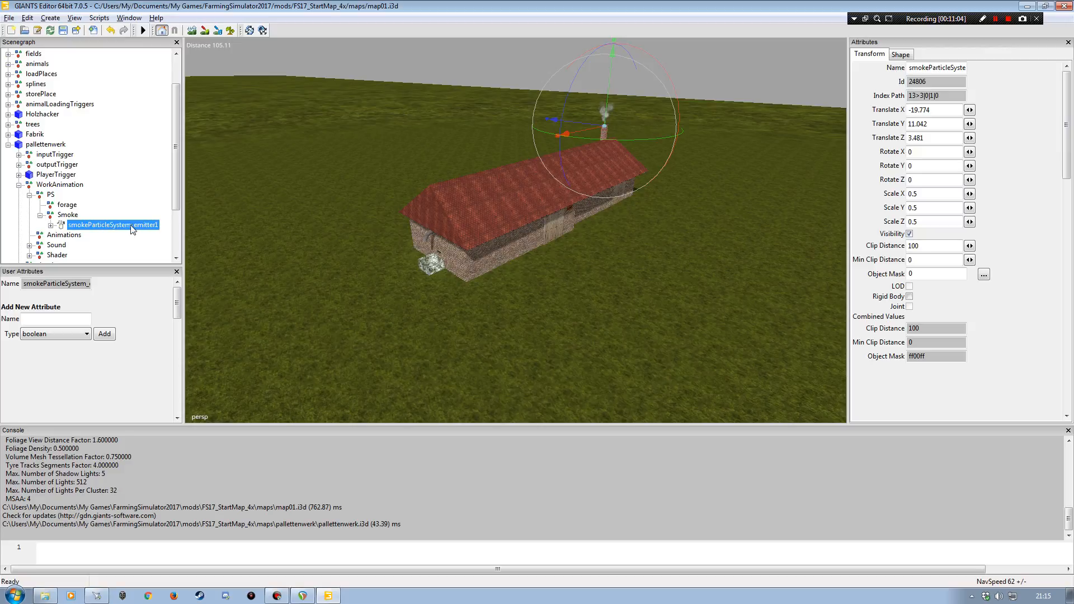
key(f)
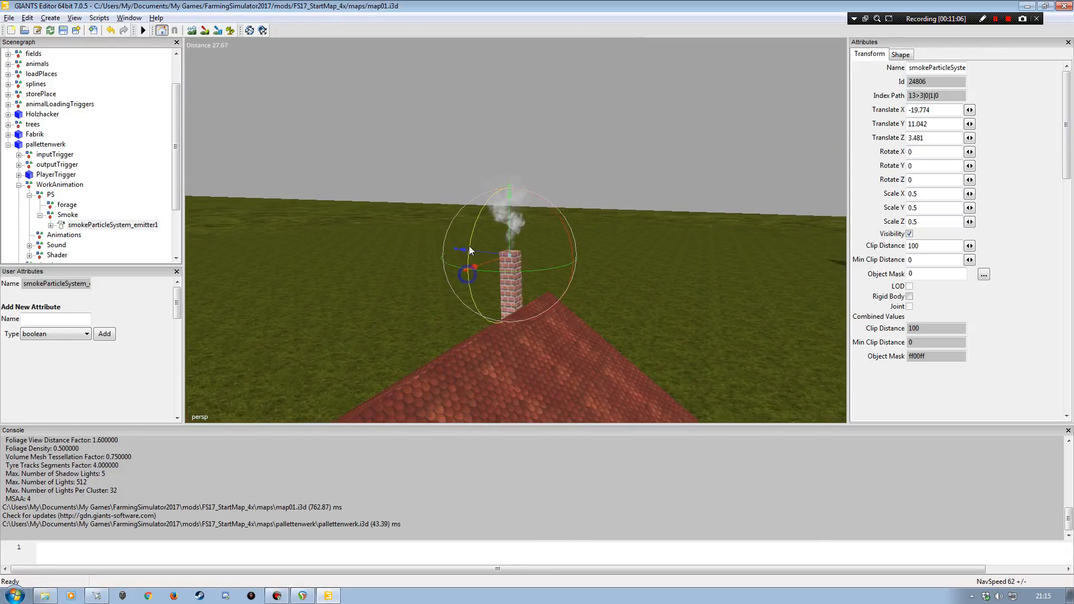
mouse_move(460, 268)
alt+mouse_down()
mouse_move(396, 270)
mouse_move(411, 281)
mouse_move(425, 273)
mouse_move(397, 291)
mouse_move(442, 276)
alt+mouse_up()
- Examine the Fabrik building near the trees for comparison and return to the pallettenwerk building
scroll(411, 270, down, 5)
scroll(442, 276, down, 5)
alt+drag(337, 286, 563, 261)
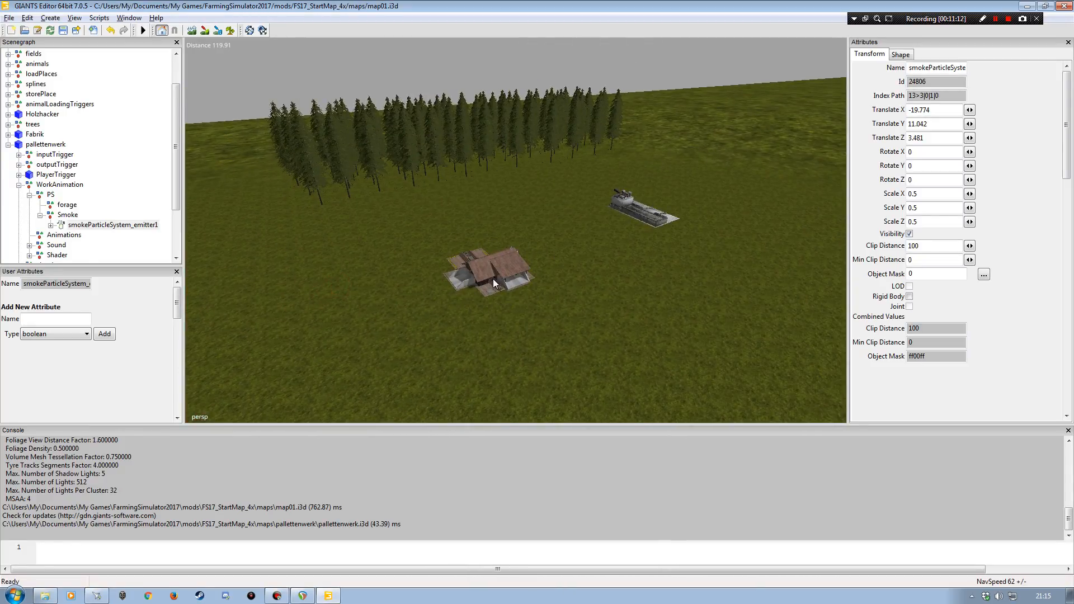
alt+right_drag(564, 261, 559, 173)
alt+drag(502, 235, 438, 248)
alt+right_drag(438, 247, 434, 205)
alt+drag(435, 203, 285, 236)
alt+right_drag(301, 262, 302, 214)
alt+drag(303, 214, 294, 240)
alt+right_drag(335, 245, 378, 153)
alt+drag(398, 223, 454, 253)
alt+drag(383, 258, 394, 295)
- Select the forage particle node and open the PS folder inside maps\pallettenwerk in Windows Explorer to check its files
click(66, 205)
alt+drag(280, 288, 241, 317)
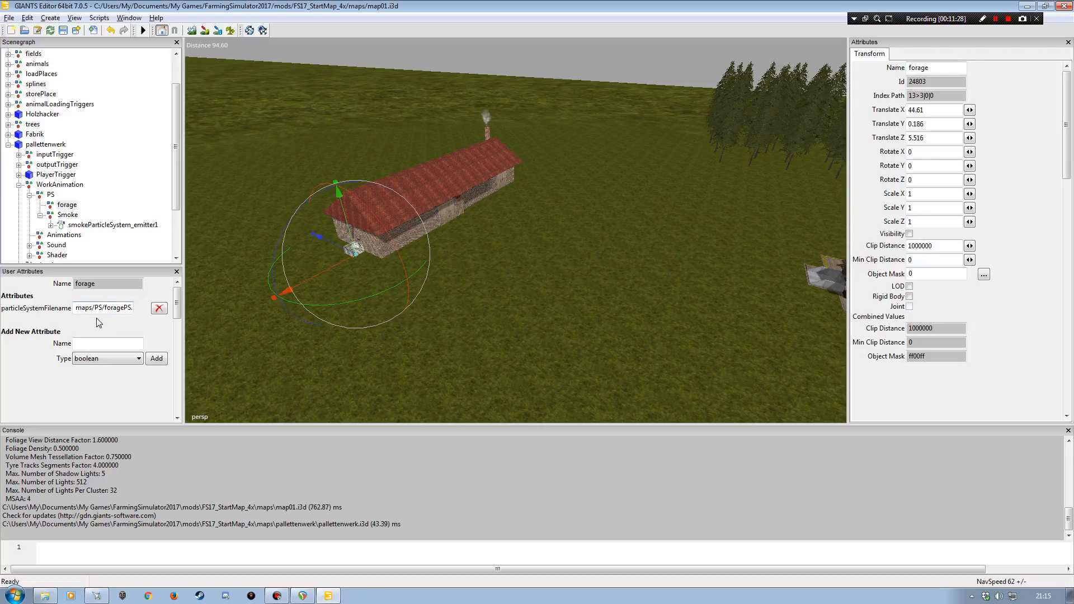
click(45, 596)
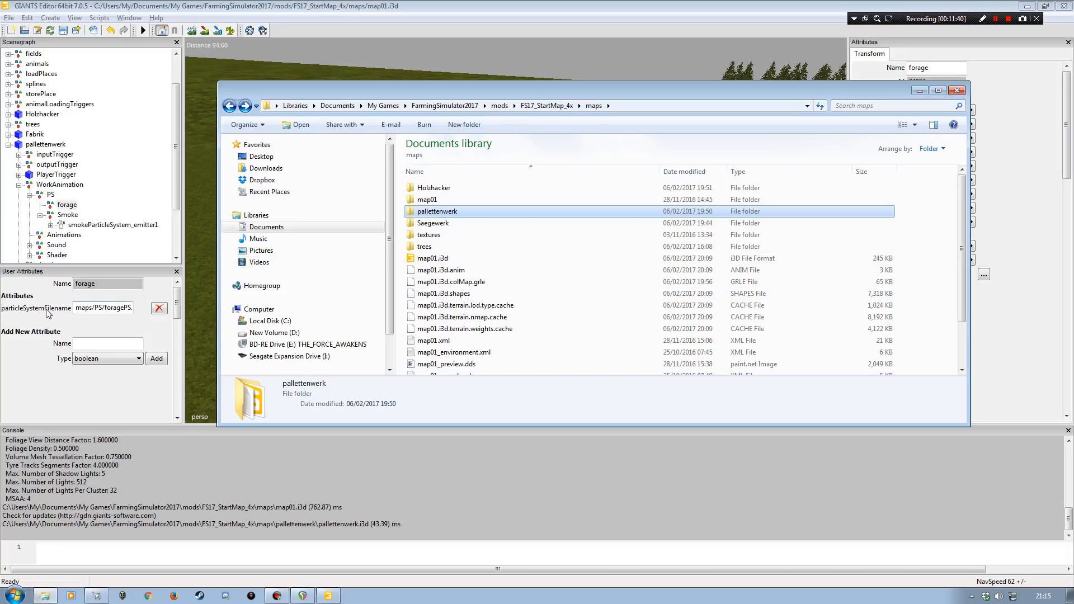
double_click(431, 213)
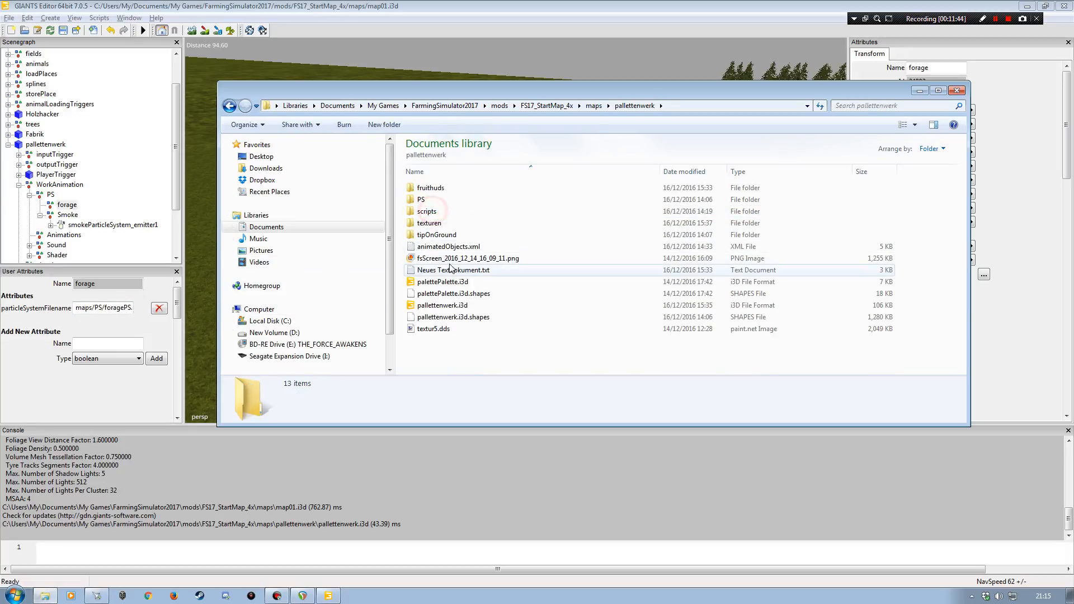
double_click(426, 203)
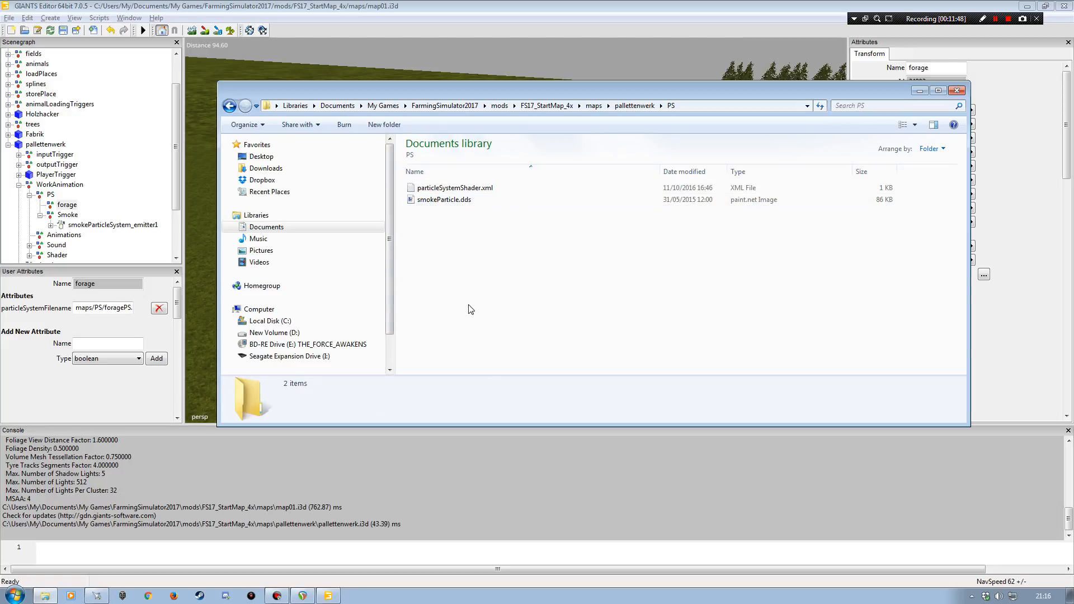
- Return to GIANTS Editor and read the start and end of forage's particleSystemFilename path
click(110, 308)
key(End)
key(Home)
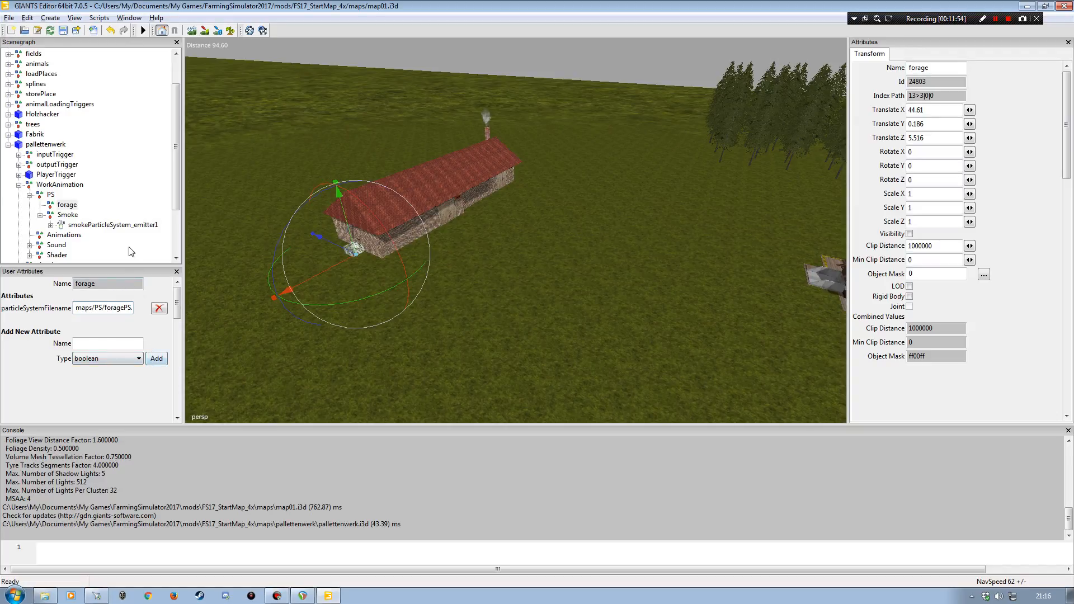
- Deselect forage and examine the pipe and container at the gable end of the pallettenwerk building
click(106, 198)
alt+drag(351, 302, 291, 292)
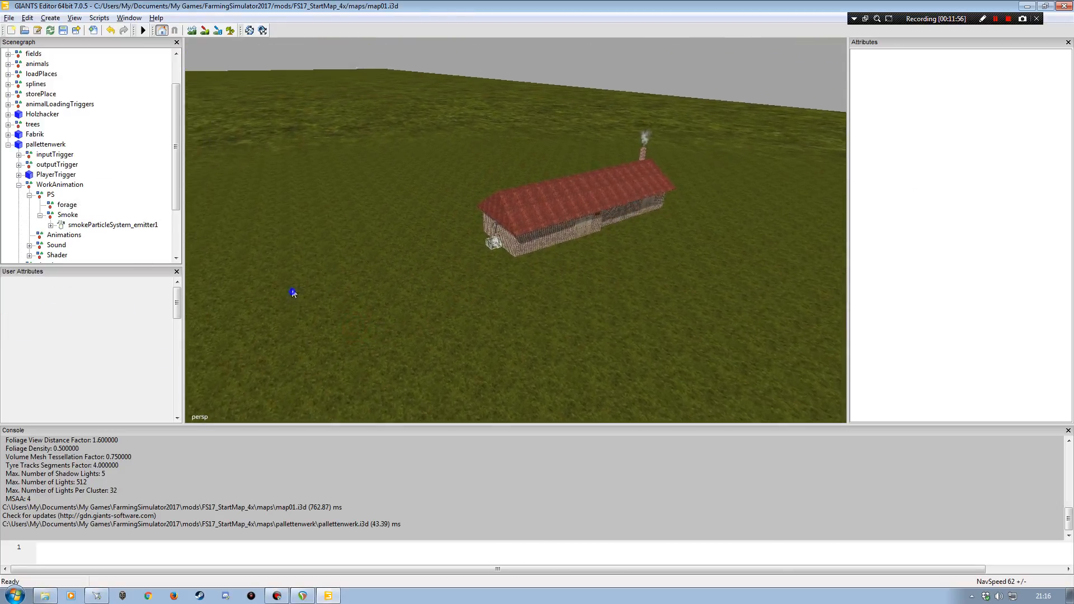
alt+right_drag(292, 292, 277, 262)
alt+drag(277, 262, 265, 276)
mouse_move(265, 278)
alt+right_down()
mouse_move(263, 243)
mouse_move(278, 235)
mouse_move(287, 254)
mouse_move(262, 268)
alt+right_up()
alt+drag(262, 265, 244, 259)
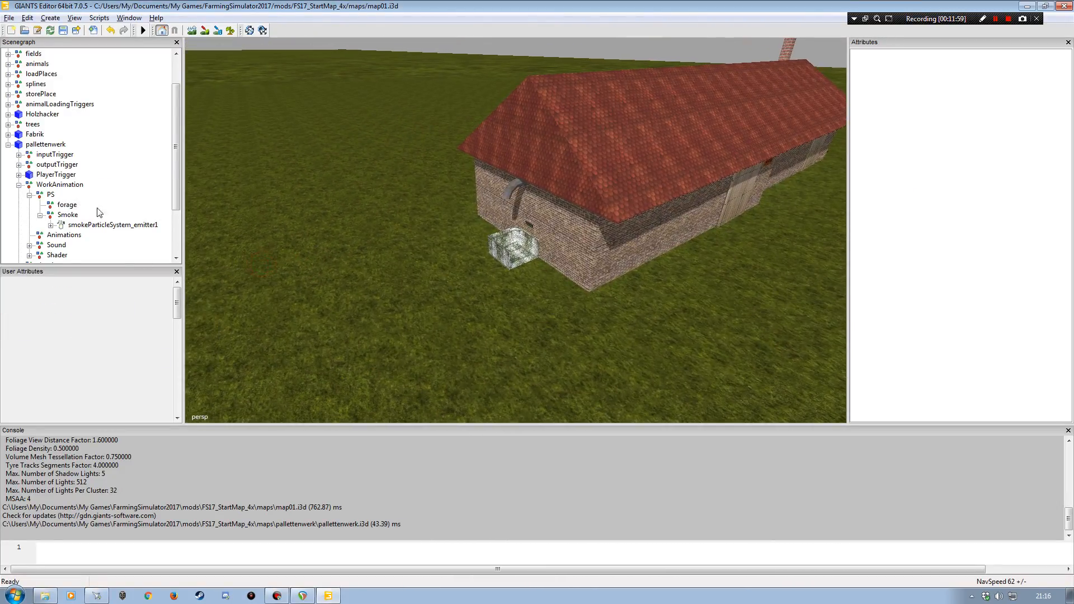
- Select forage again and examine where it sits relative to the container beside the brick wall
click(63, 205)
alt+right_drag(424, 317, 427, 281)
alt+drag(427, 281, 468, 287)
alt+right_drag(468, 287, 445, 257)
alt+drag(445, 258, 483, 223)
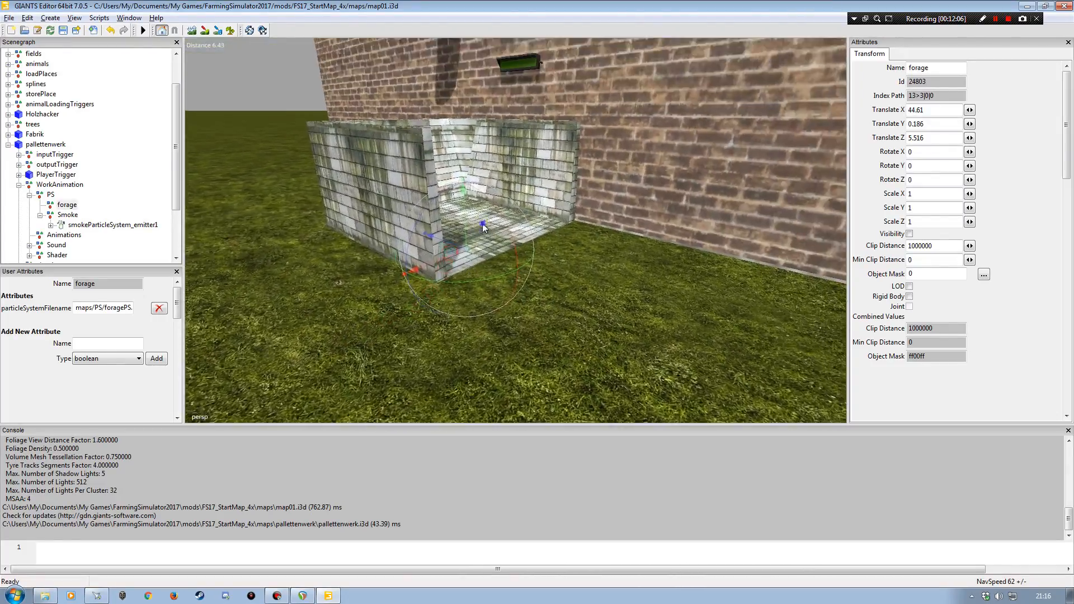
alt+right_drag(482, 223, 400, 223)
alt+drag(400, 222, 431, 204)
alt+right_drag(431, 204, 479, 271)
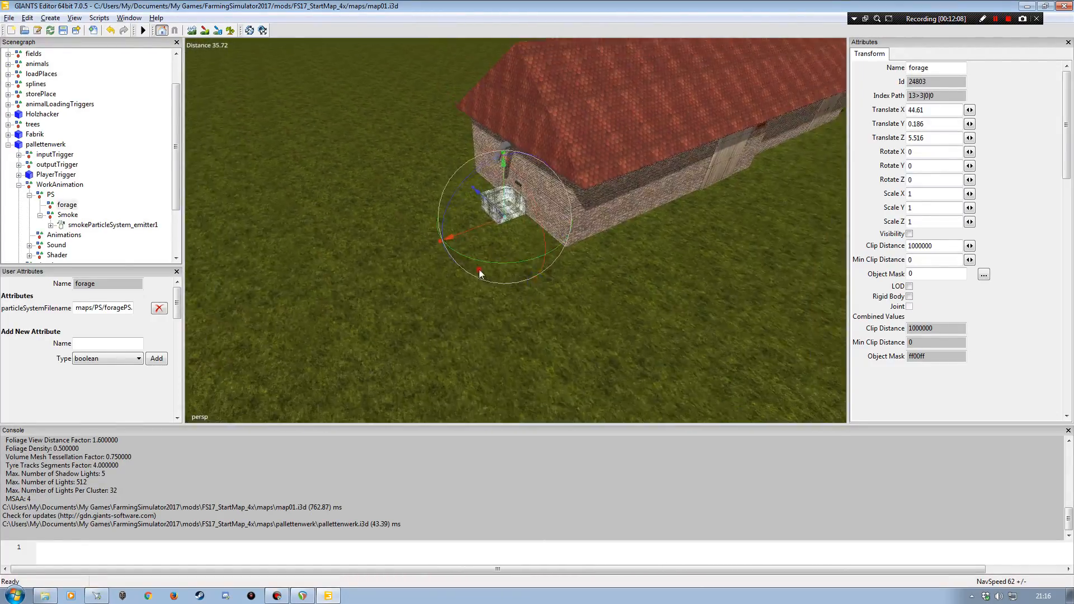
- View forage's position against the entire pallettenwerk building from farther away
alt+drag(479, 270, 442, 252)
alt+right_drag(447, 235, 475, 252)
alt+drag(475, 252, 446, 236)
alt+right_drag(446, 236, 439, 175)
alt+drag(439, 175, 373, 162)
alt+right_drag(372, 162, 334, 192)
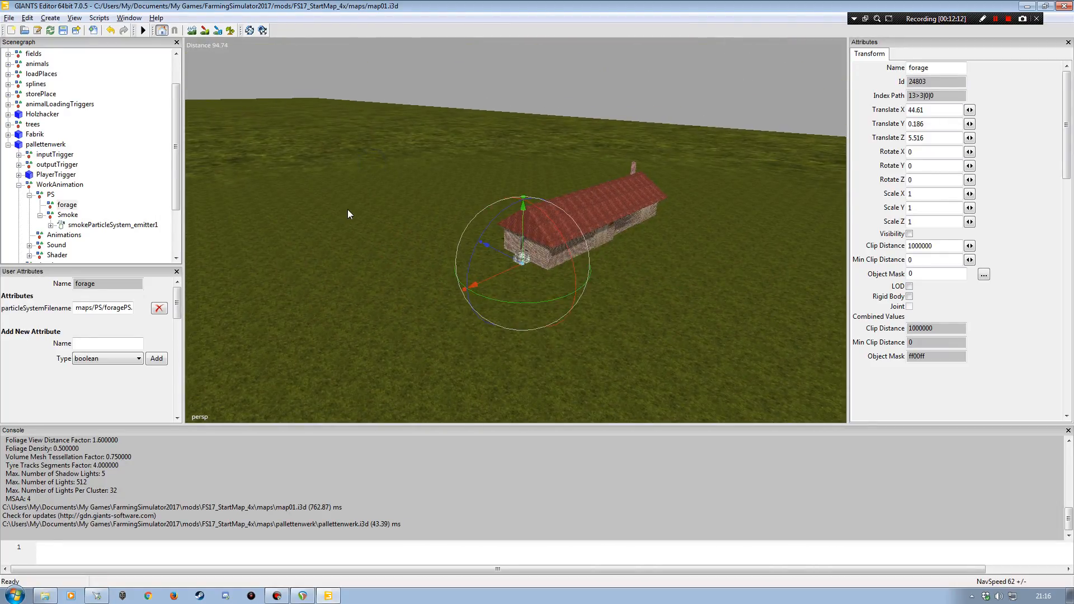
alt+drag(363, 227, 378, 250)
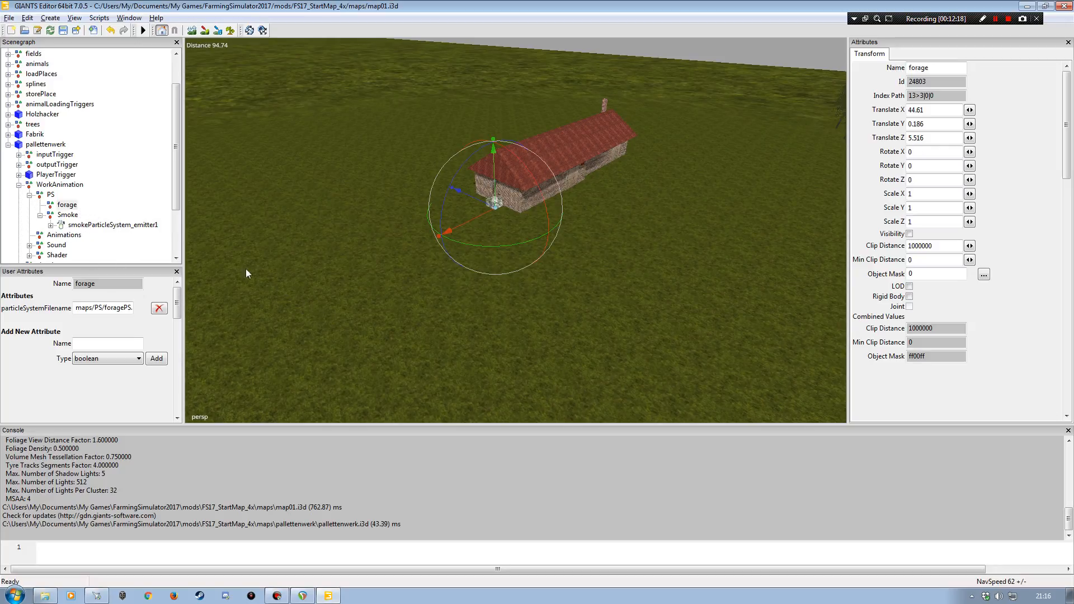
- Expand Fabrik's WorkAnimation and PS groups and inspect the woodChips and Smoke nodes for their particle file paths
double_click(29, 136)
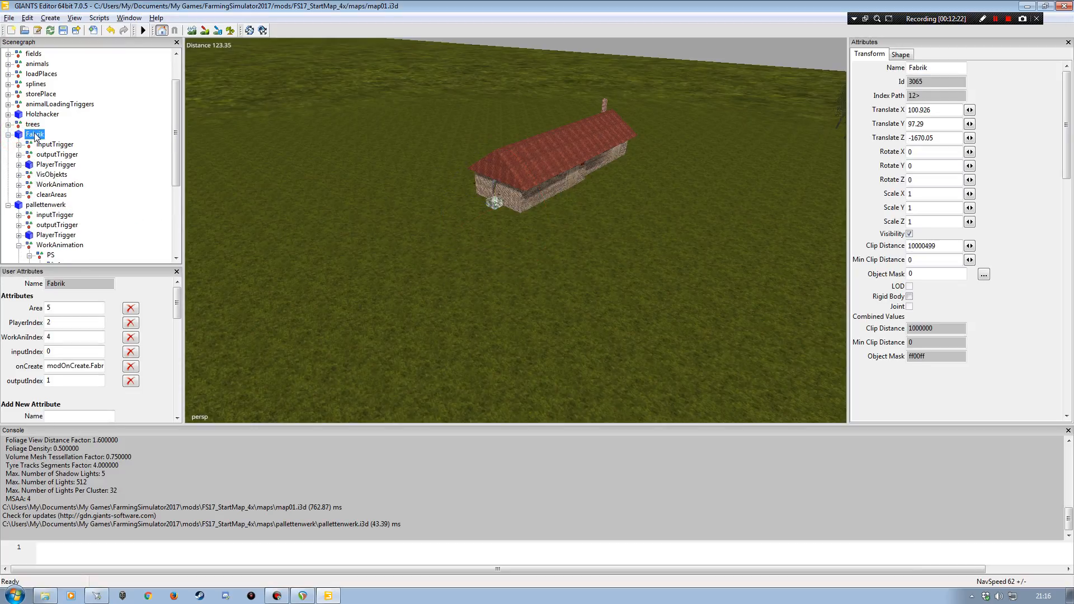
click(18, 185)
click(29, 194)
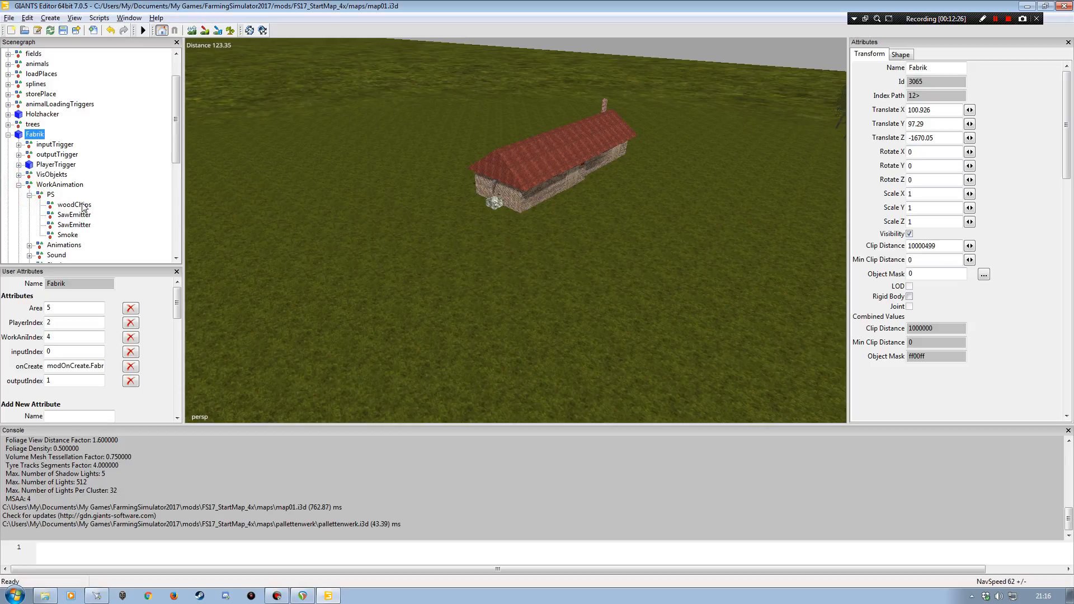
click(75, 205)
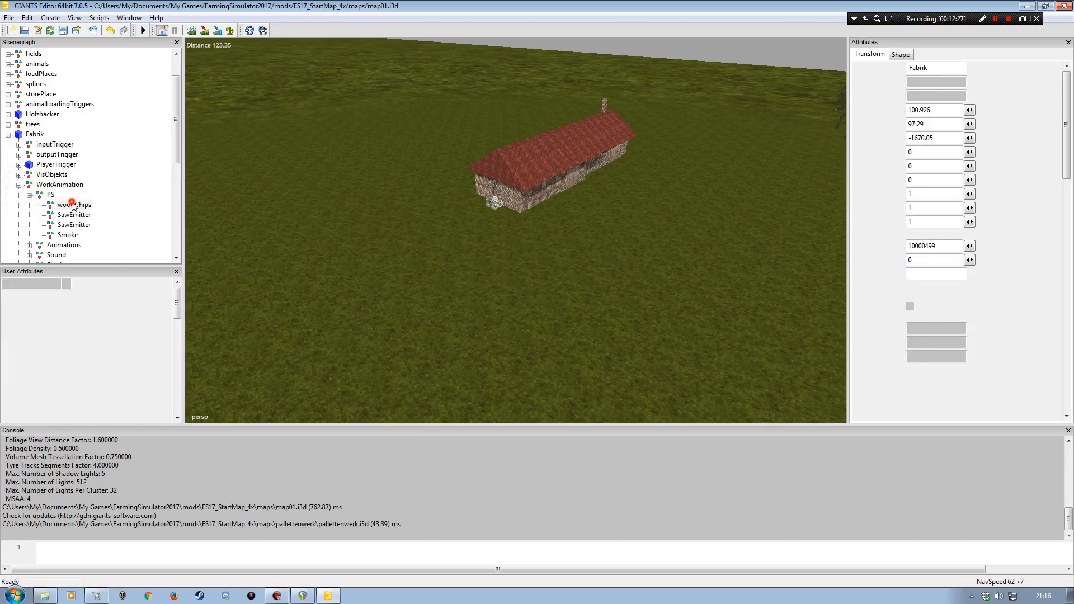
click(68, 236)
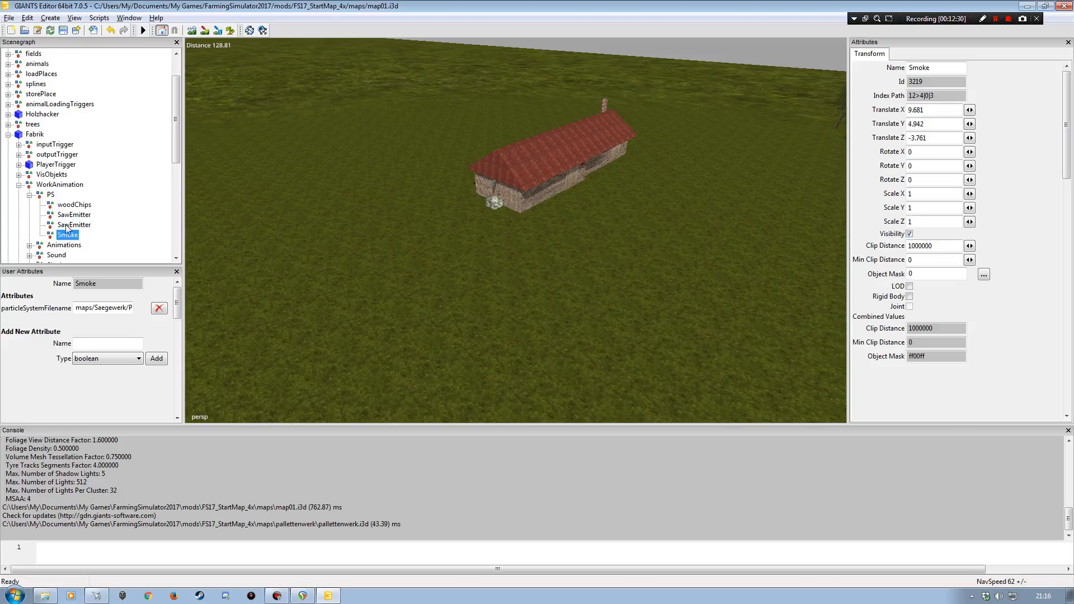
- Compare with pallettenwerk's PS nodes in the scenegraph, and collapse Fabrik's PS and WorkAnimation groups
drag(177, 142, 176, 213)
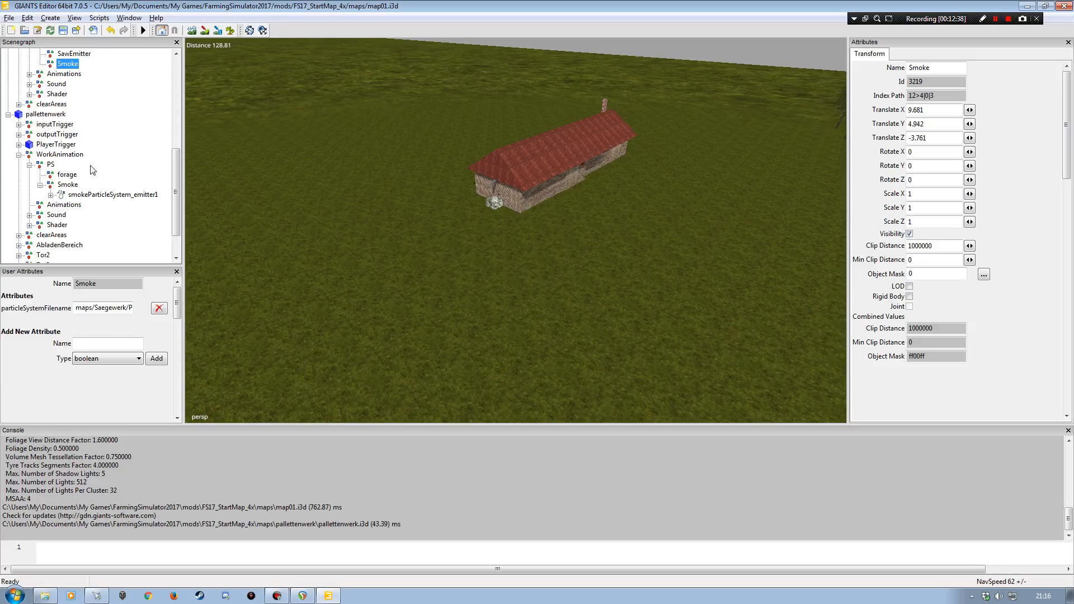
drag(175, 202, 175, 162)
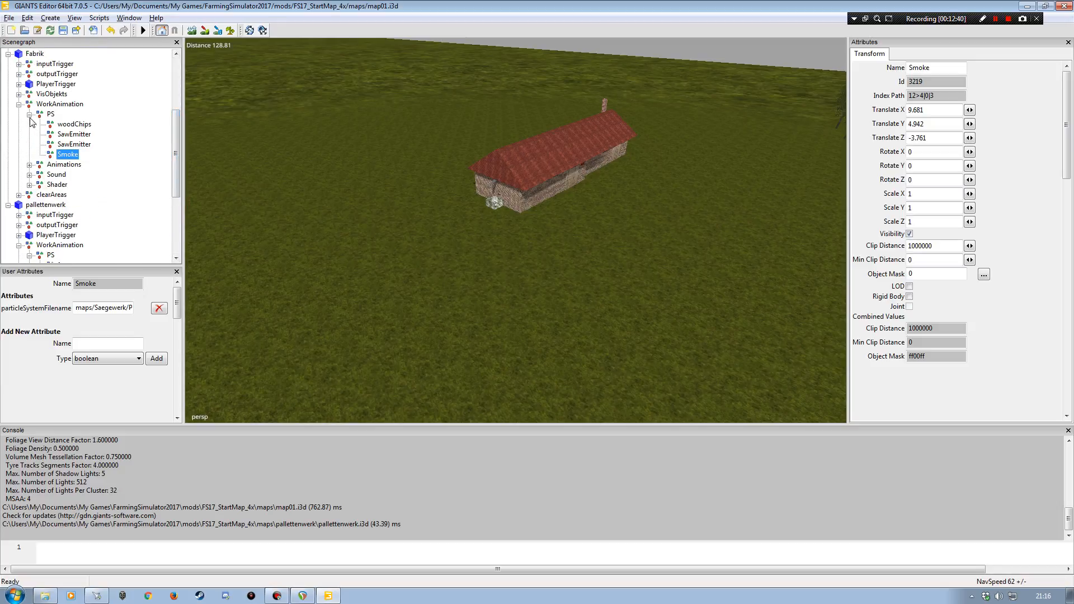
click(29, 114)
click(18, 104)
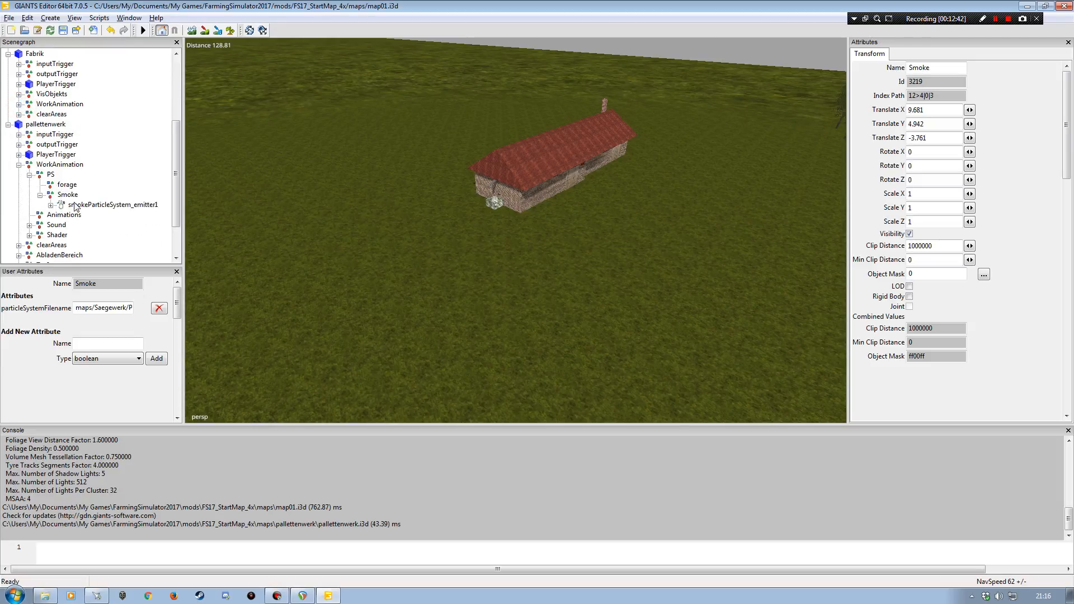
- Collapse pallettenwerk's Smoke and PS groups, and inspect the mixerWork node inside the Sound group
click(40, 196)
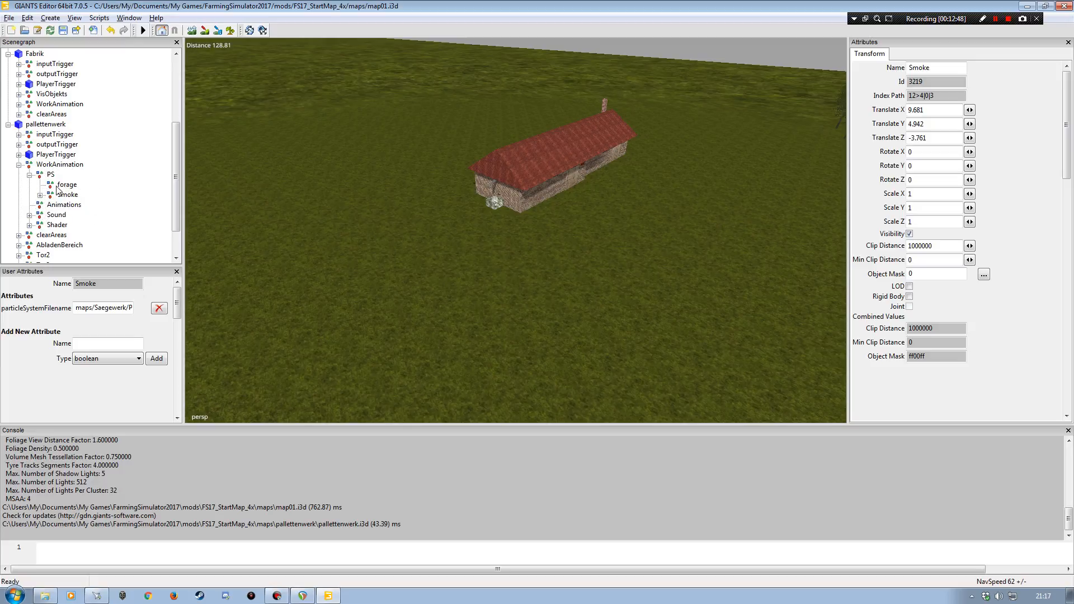
click(30, 175)
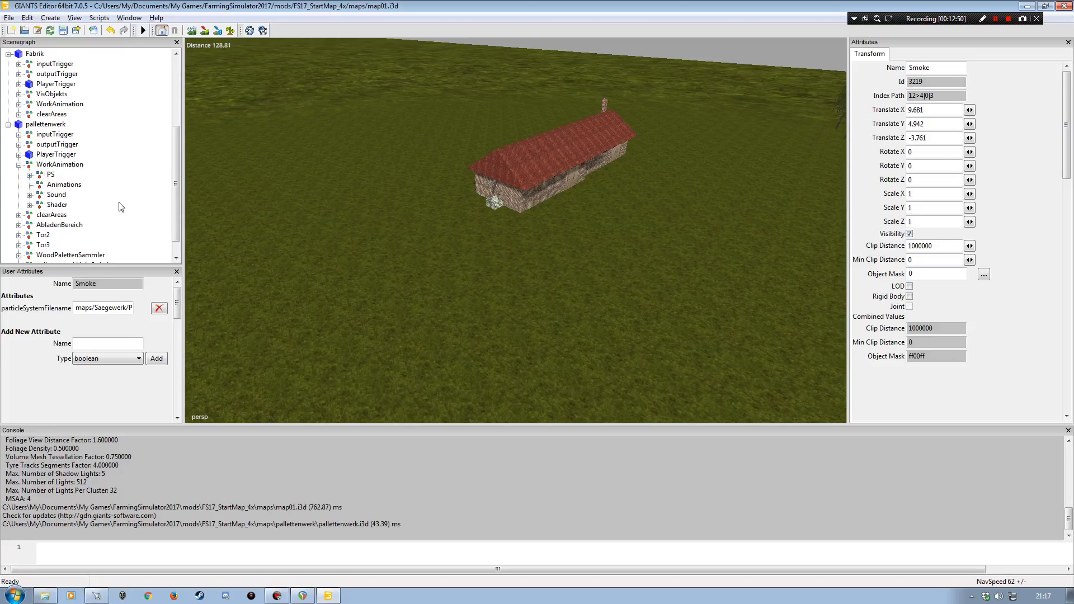
click(30, 195)
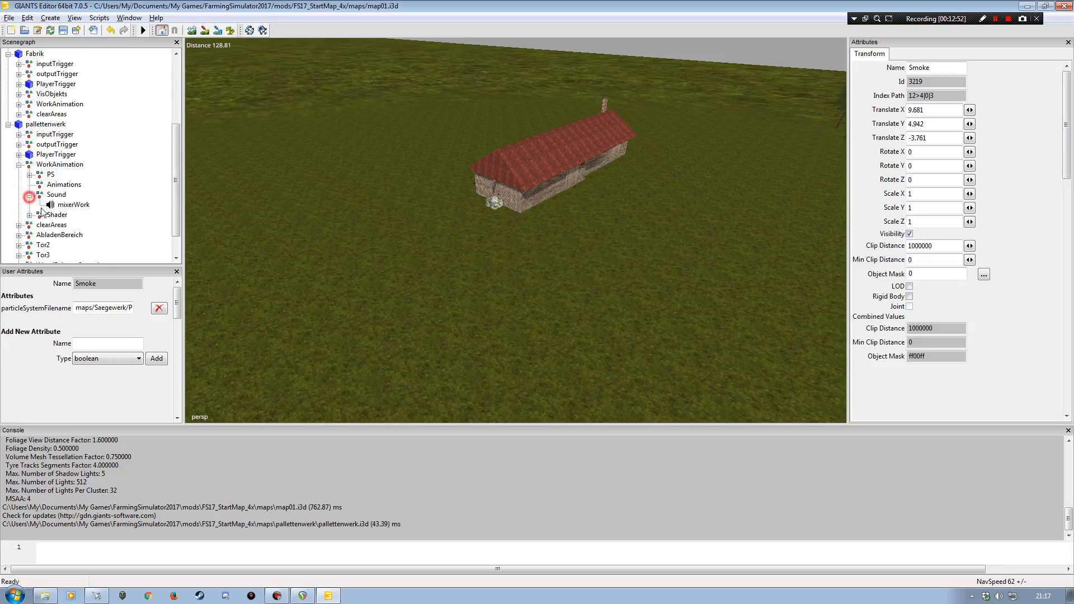
click(73, 205)
alt+drag(556, 193, 348, 207)
scroll(454, 188, up, 3)
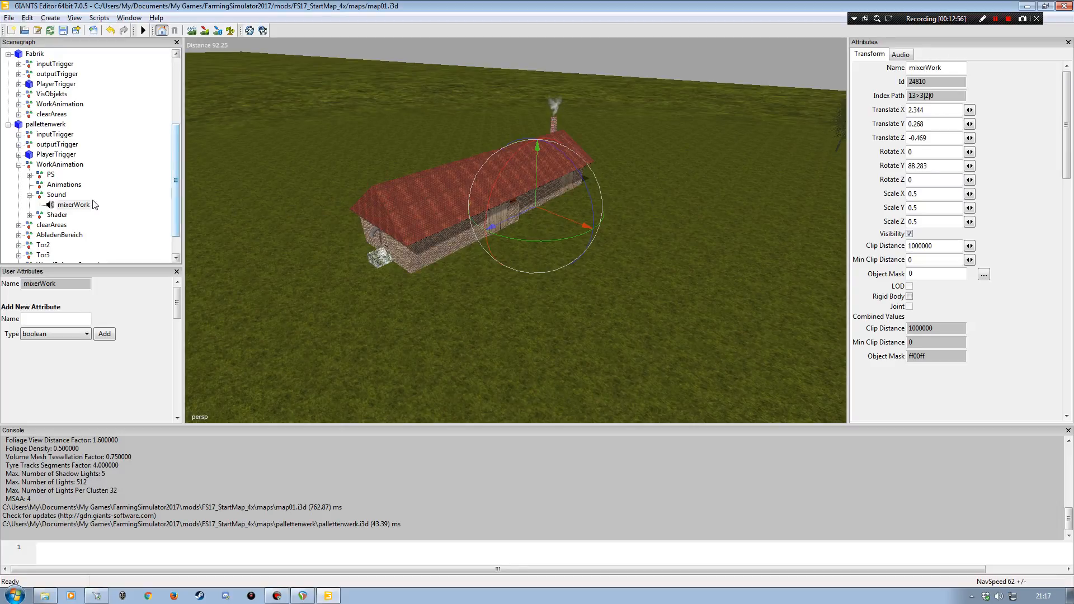
click(30, 195)
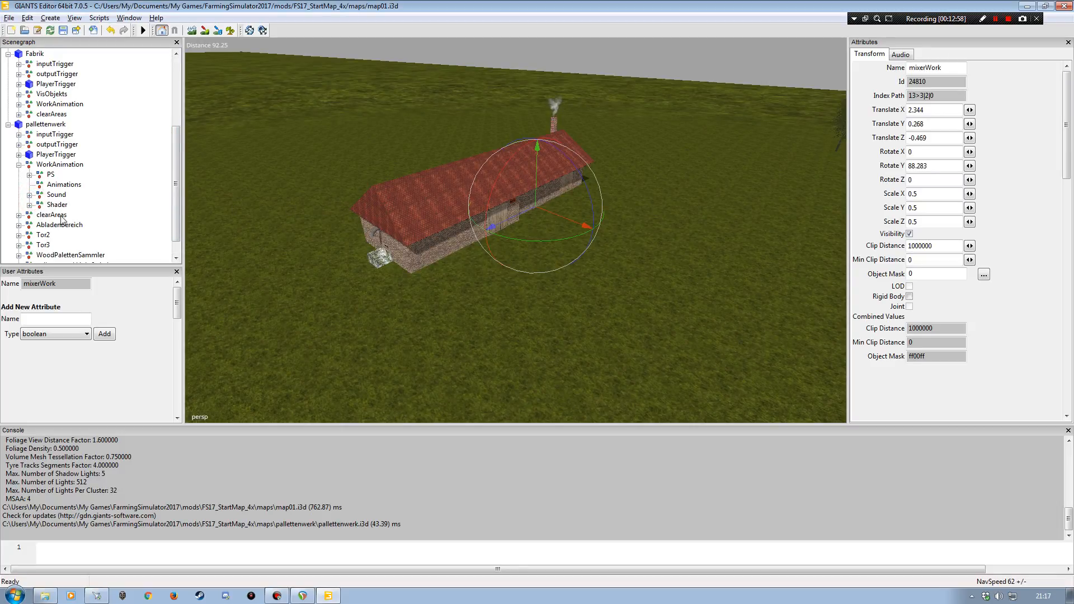
- Check the contents of pallettenwerk's Shader group, collapse it, and select clearAreas
click(30, 205)
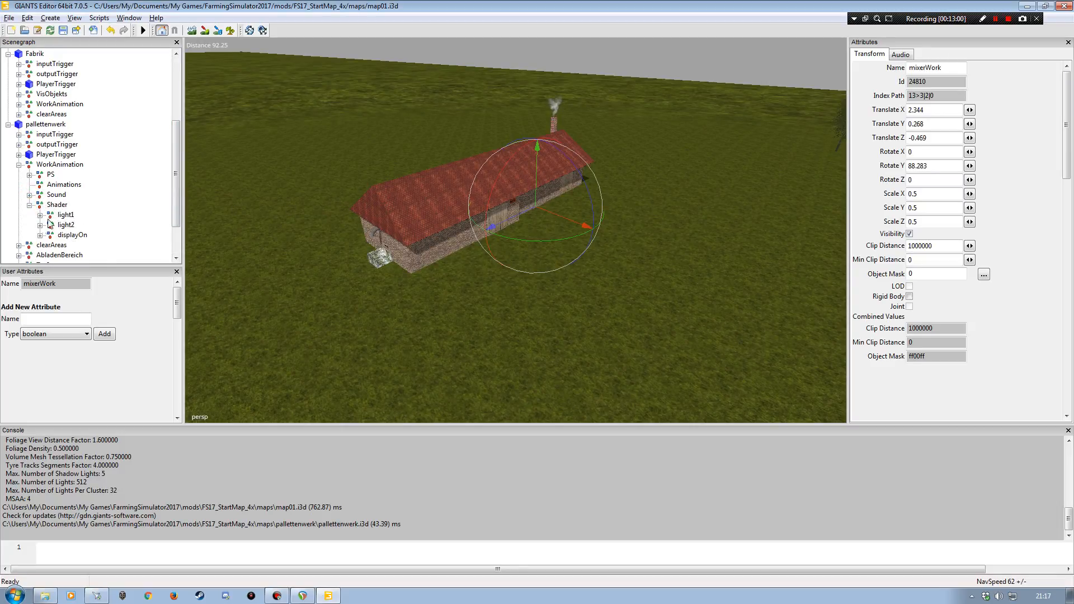
click(30, 205)
click(51, 214)
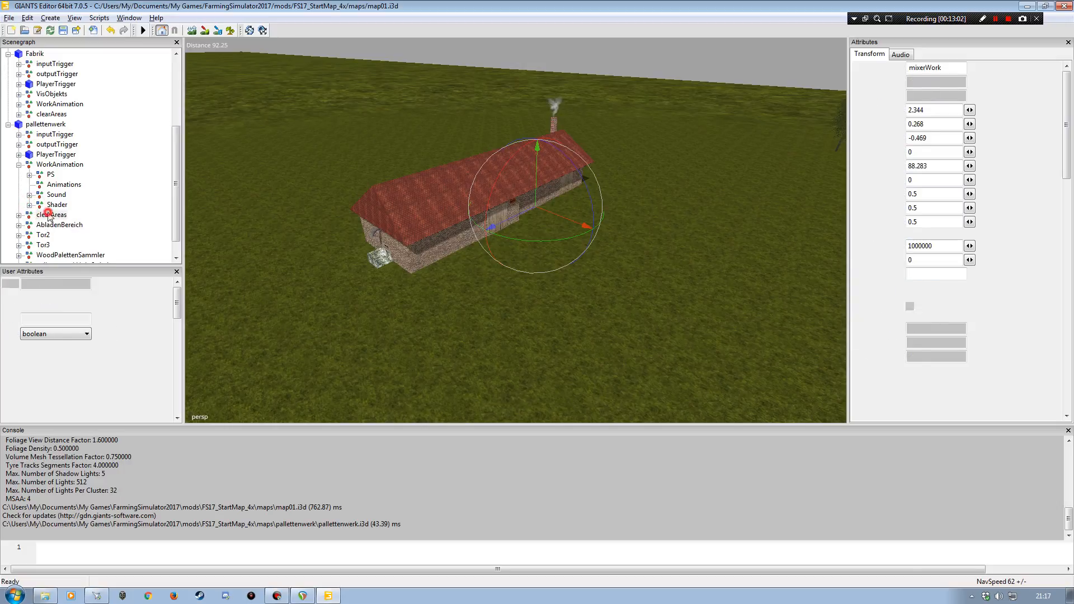
scroll(180, 196, down, 1)
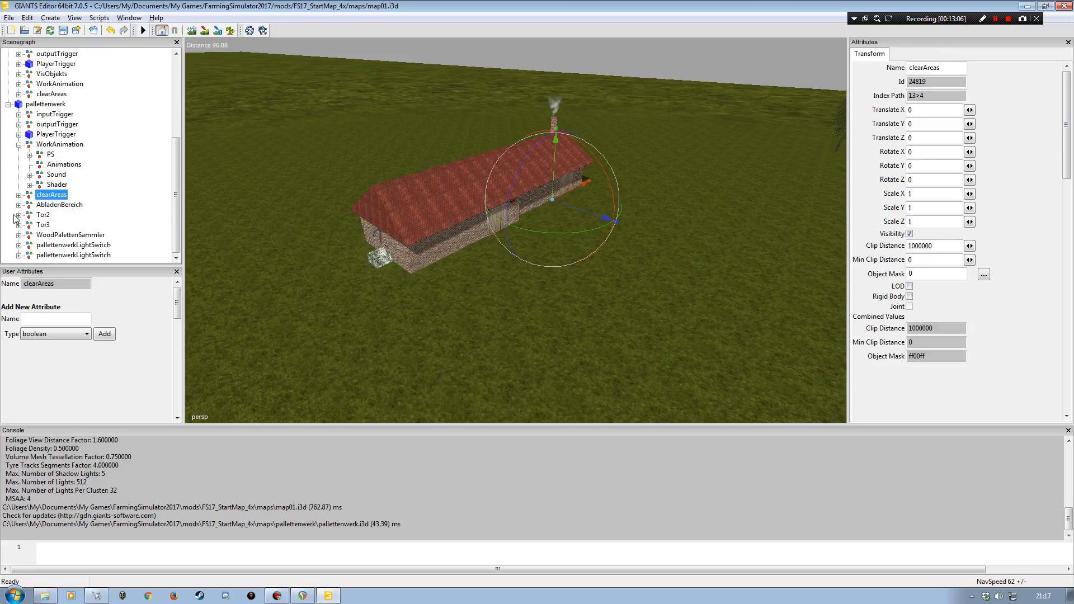
- Expand AbladenBereich in pallettenwerk, inspect its groundMarkerCorner1 nodes, and collapse the group
click(56, 205)
click(19, 205)
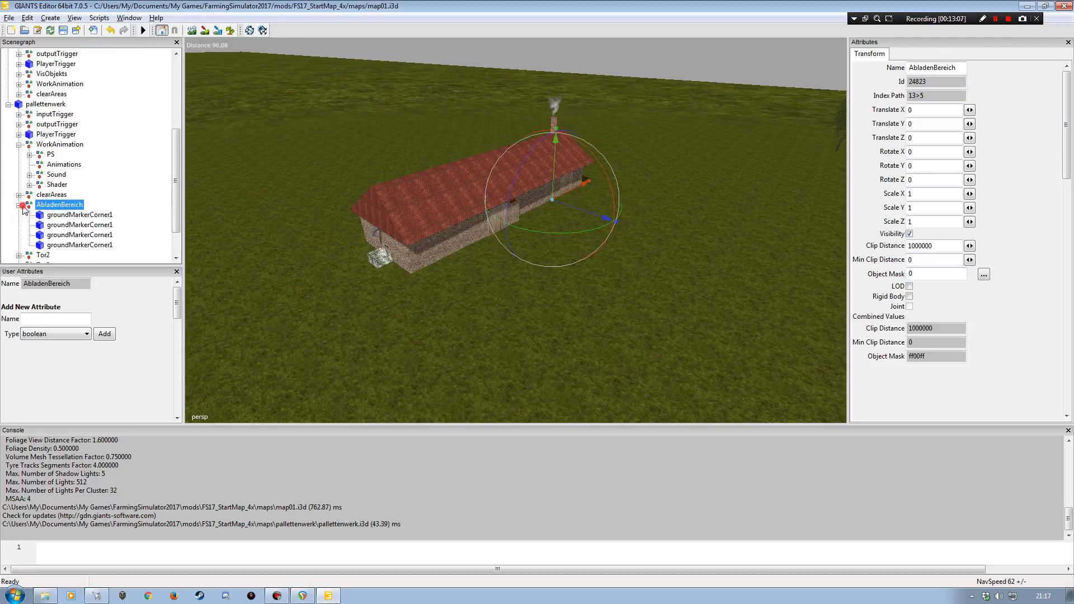
click(59, 216)
click(59, 235)
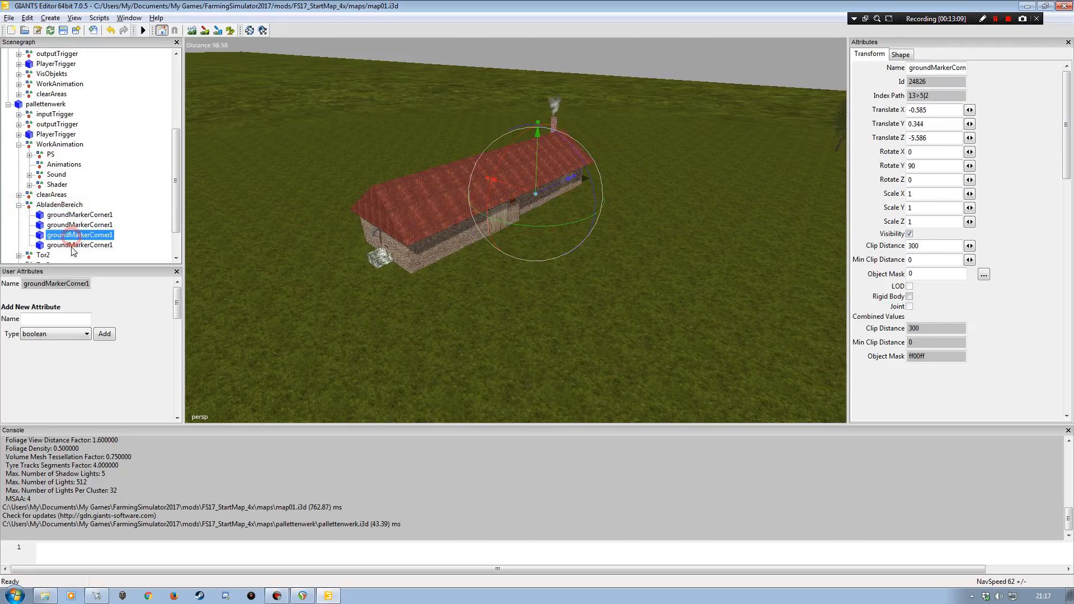
click(19, 205)
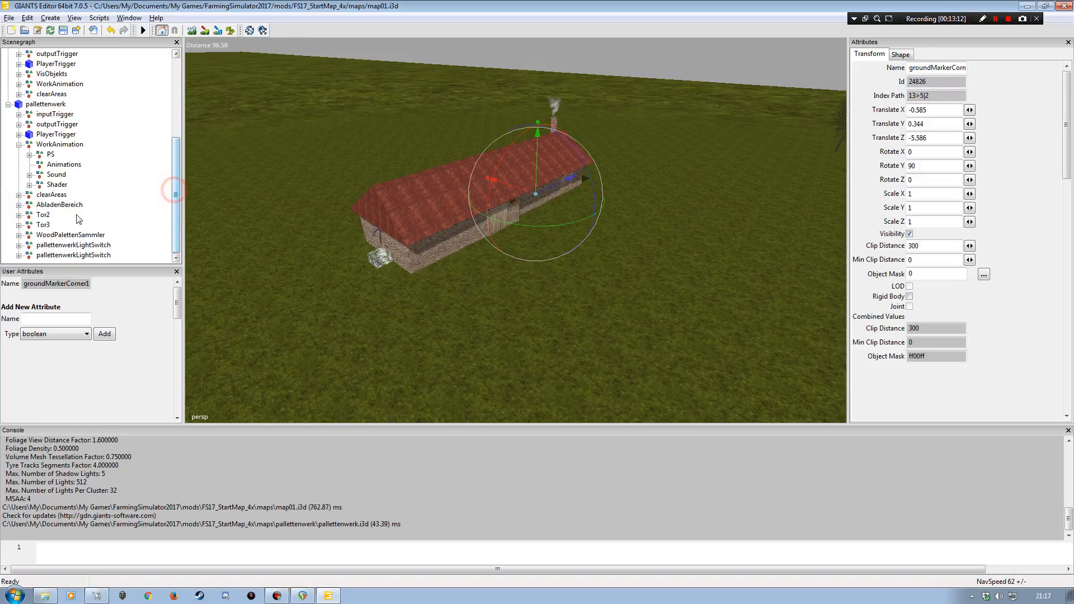
- Frame pallettenwerk's Tor2 node and examine its gate and trigger on the building's long wall
click(45, 215)
key(f)
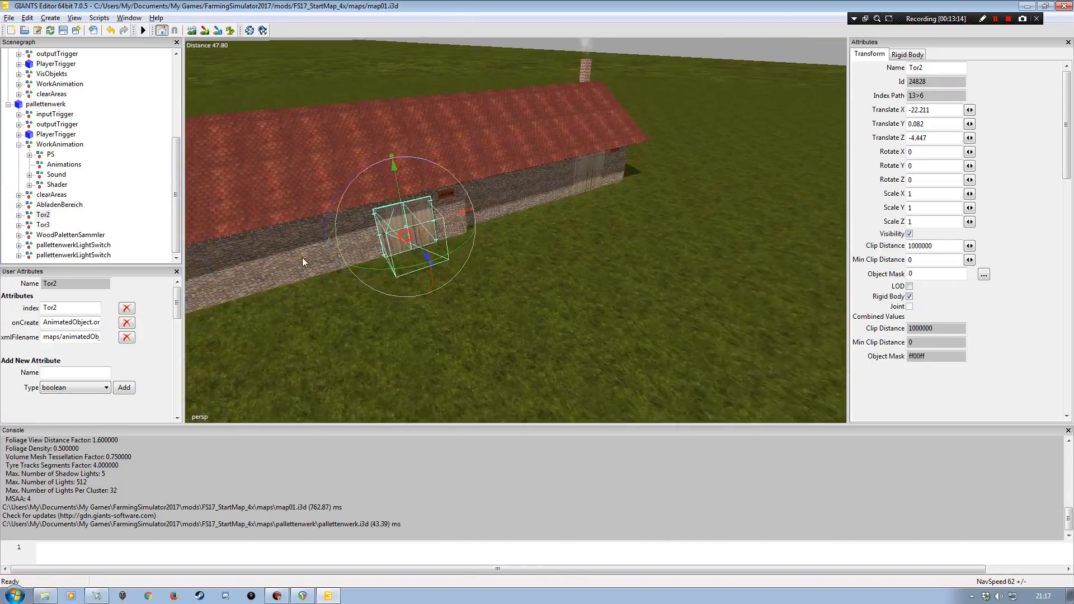
alt+drag(307, 258, 283, 259)
alt+right_drag(283, 259, 319, 246)
alt+drag(319, 247, 247, 219)
alt+right_drag(247, 219, 314, 224)
alt+drag(313, 225, 339, 214)
alt+right_drag(339, 214, 312, 225)
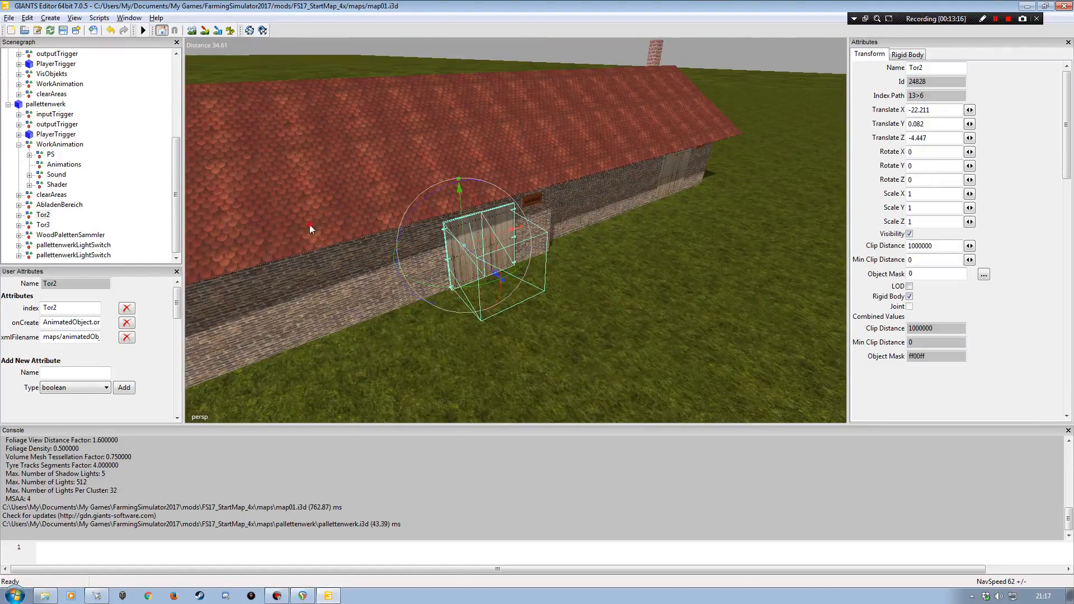
alt+drag(313, 225, 290, 229)
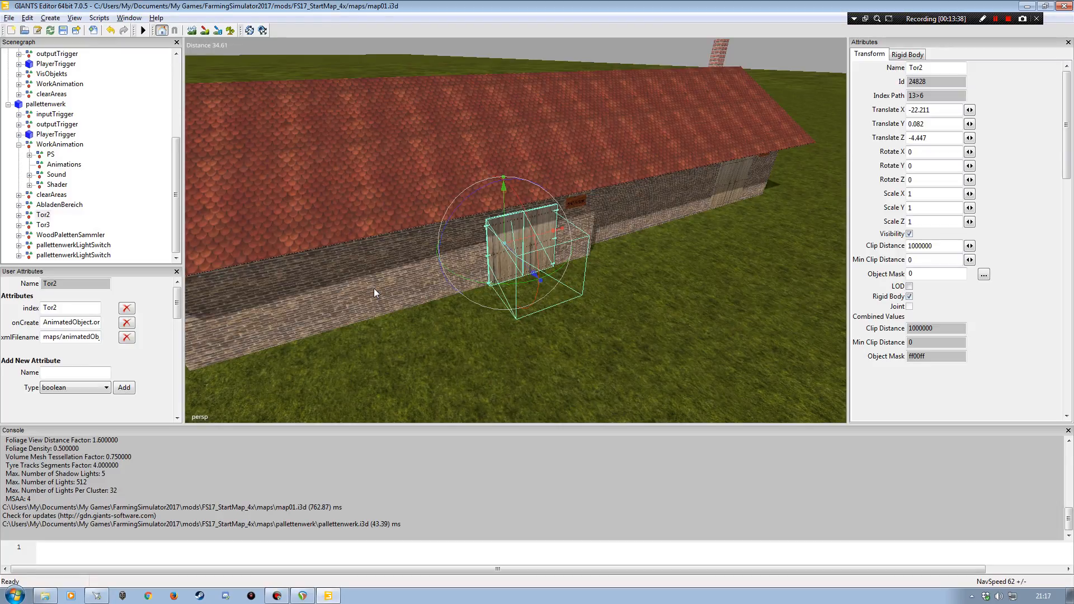
- View Tor2 against the whole building and read through its xmlFilename path
alt+drag(374, 287, 351, 314)
scroll(441, 294, down, 3)
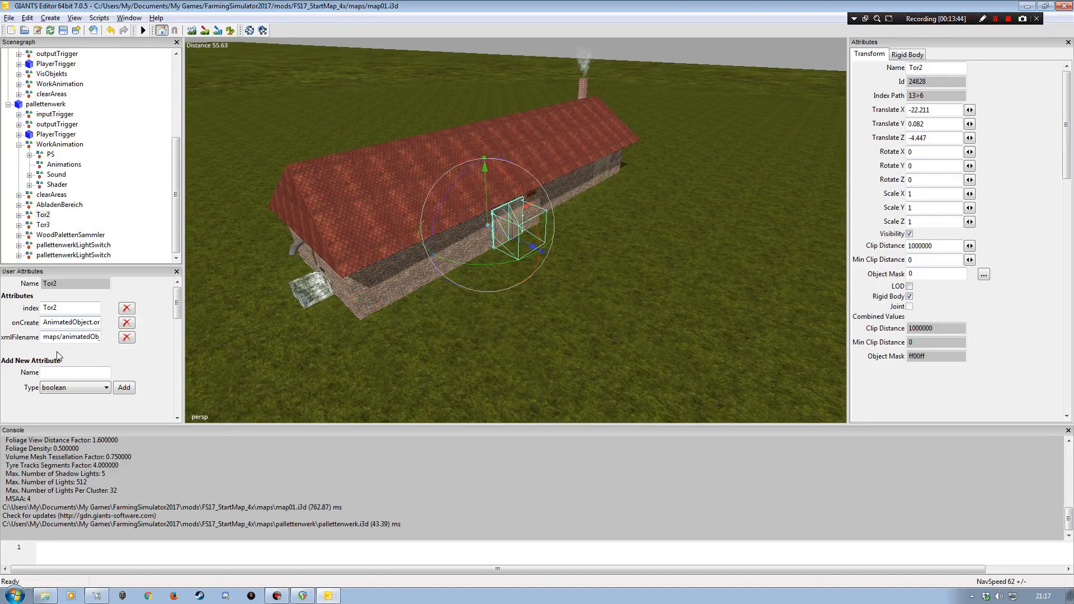
click(74, 338)
key(End)
key(Home)
mouse_move(410, 355)
alt+mouse_down()
mouse_move(329, 331)
mouse_move(420, 355)
alt+mouse_up()
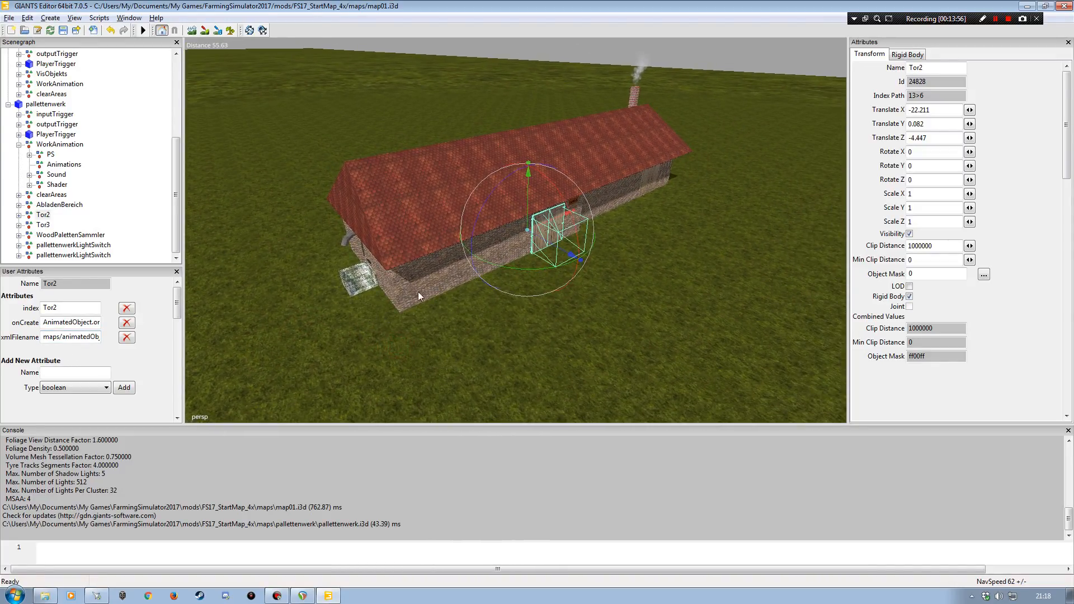
- Switch to Windows Explorer, look through the FS17_StartMap_4x maps folder, and close the window
click(45, 596)
key(BackSpace)
key(BackSpace)
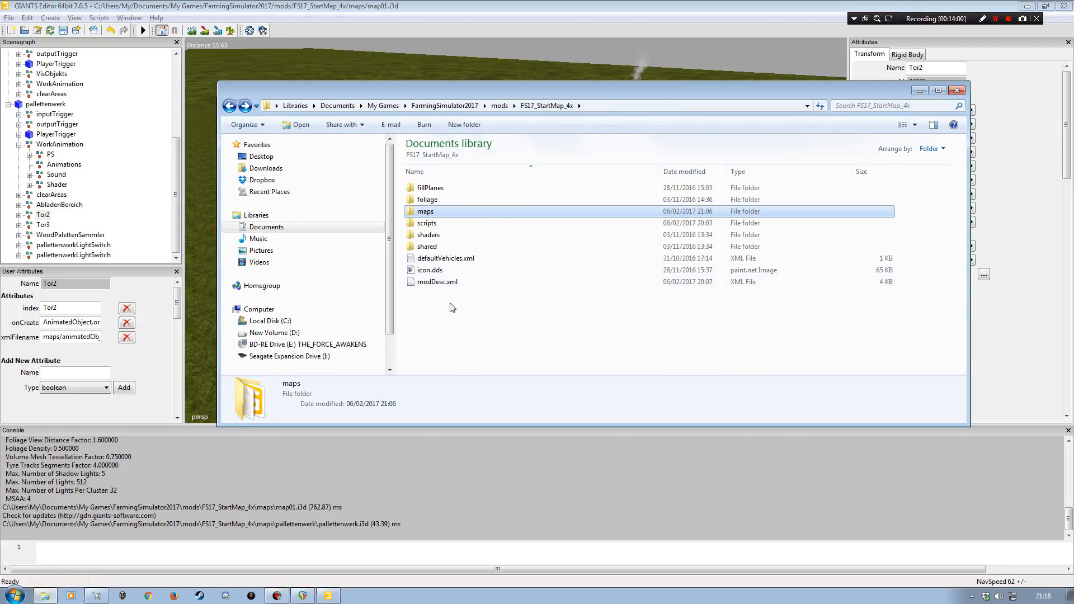
double_click(425, 211)
scroll(441, 308, down, 2)
scroll(442, 308, up, 2)
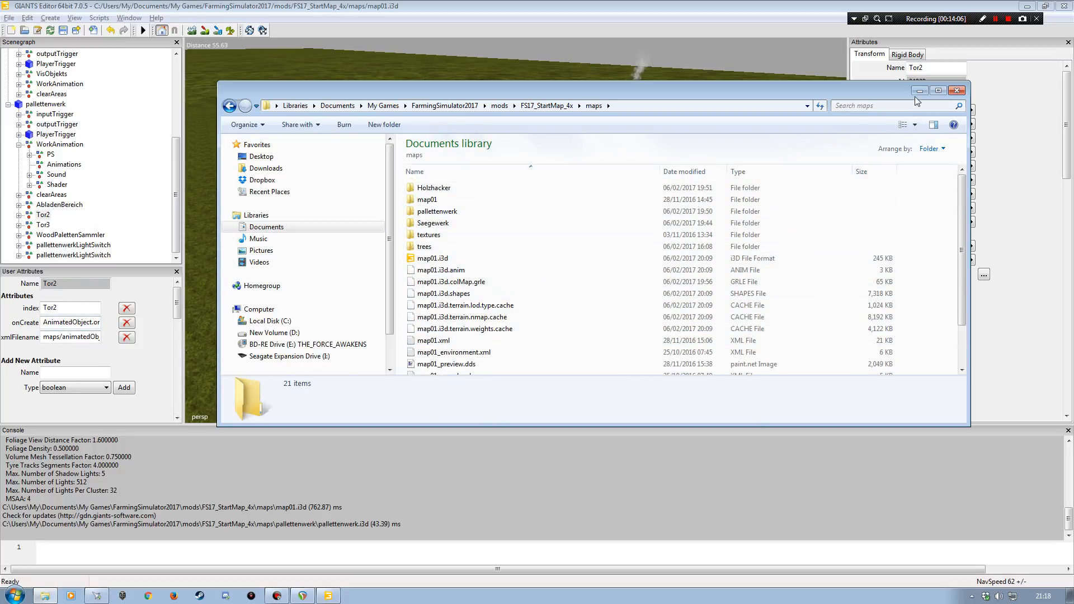
click(956, 90)
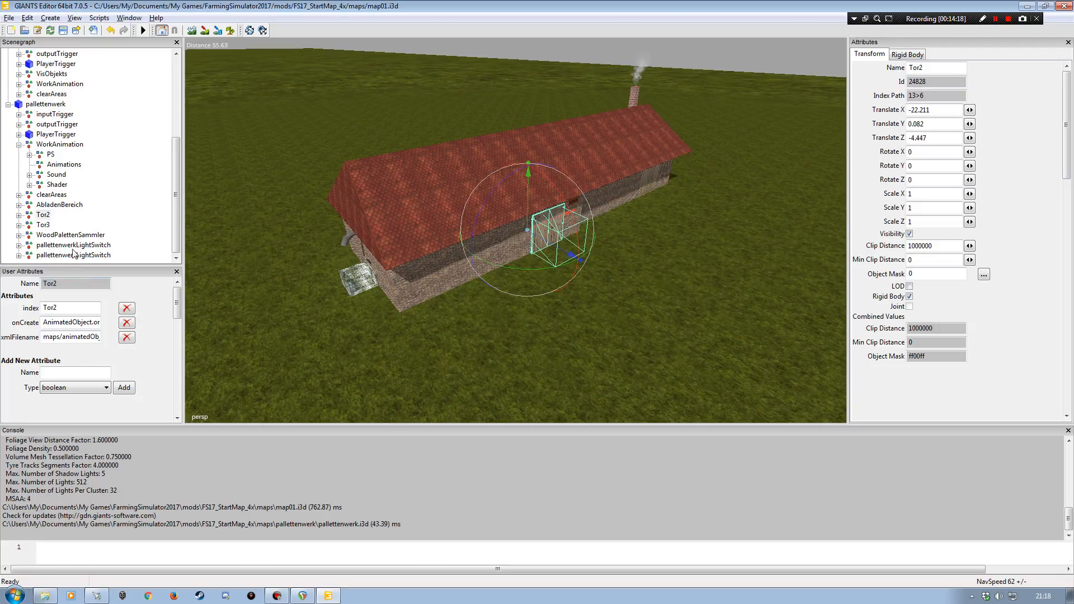
- Select Tor3 in pallettenwerk and examine its gate's position and animated object attributes
click(44, 226)
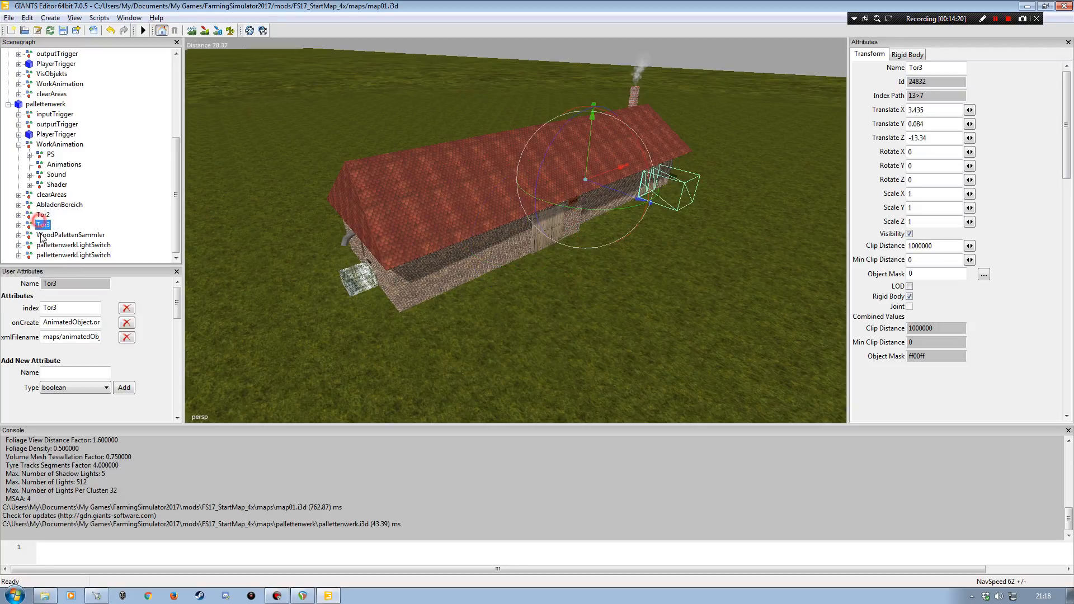
alt+drag(355, 313, 453, 295)
alt+drag(457, 240, 286, 274)
alt+right_drag(287, 274, 233, 250)
alt+drag(299, 262, 263, 252)
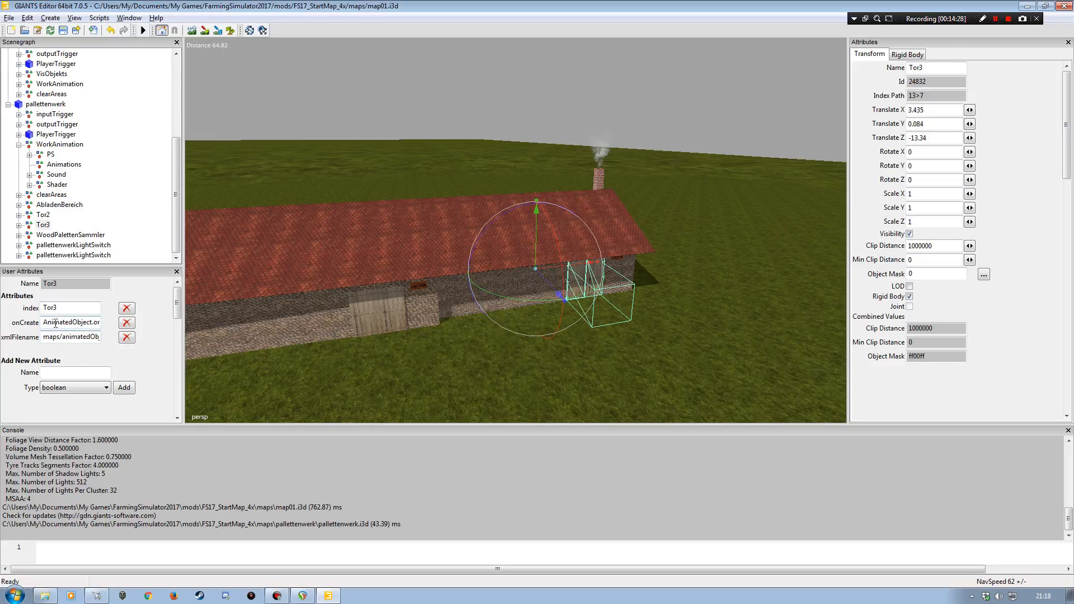
- Frame WoodPalettenSammler and examine its roller conveyor and control box inside the building
click(67, 235)
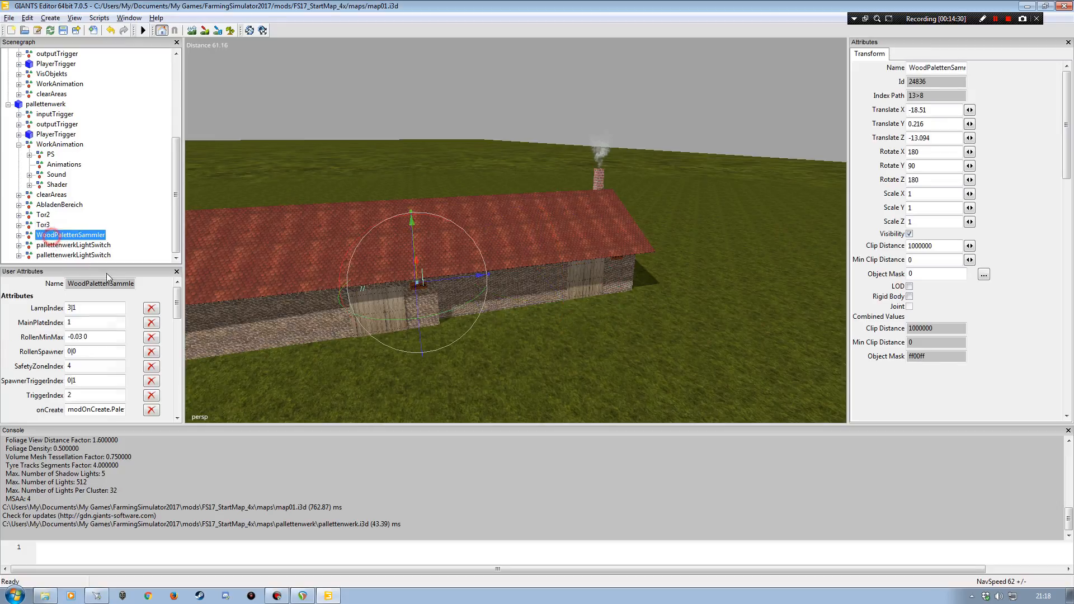
alt+drag(291, 365, 437, 358)
key(f)
alt+right_drag(436, 358, 562, 274)
alt+drag(493, 267, 503, 308)
alt+right_drag(459, 305, 501, 284)
alt+drag(501, 284, 468, 259)
alt+drag(474, 297, 564, 242)
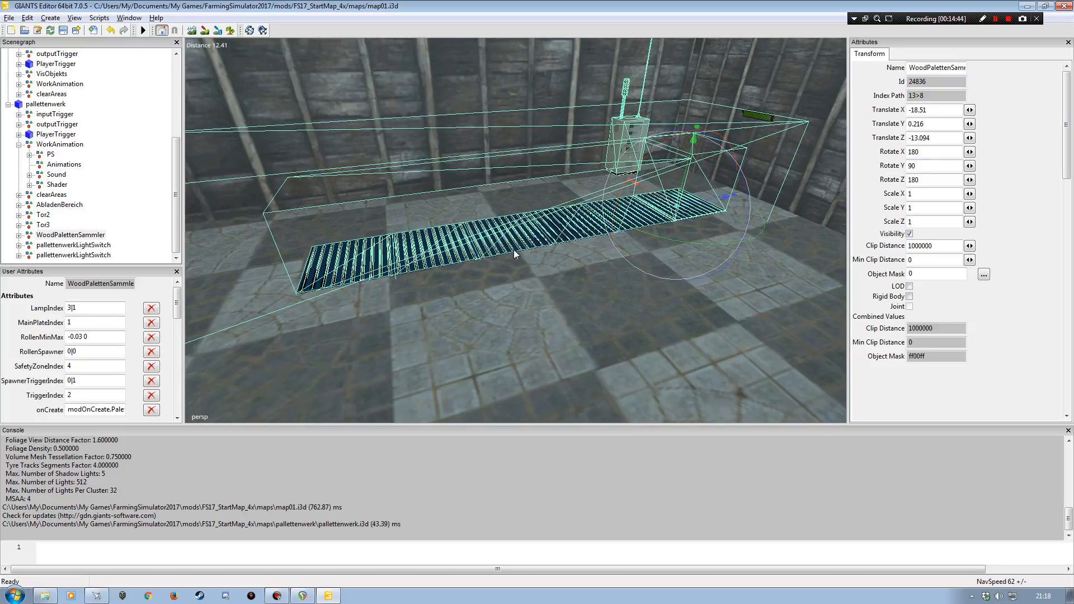
mouse_move(436, 300)
alt+mouse_down()
mouse_move(423, 288)
mouse_move(434, 283)
alt+mouse_up()
alt+drag(516, 291, 582, 300)
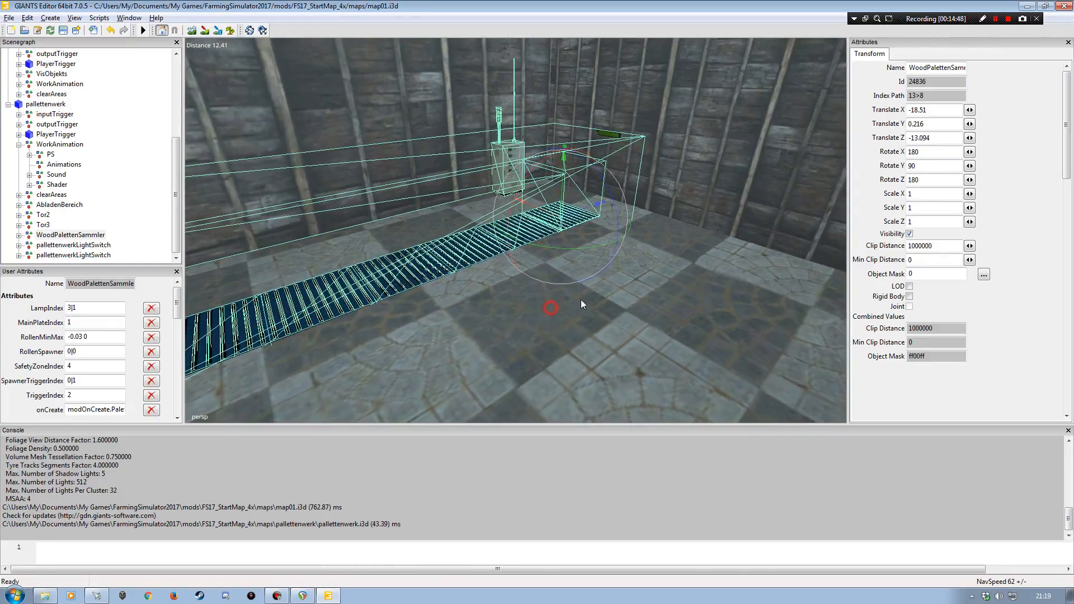
- View WoodPalettenSammler's position relative to the entire pallettenwerk building from outside
alt+drag(565, 206, 412, 250)
scroll(496, 281, down, 5)
alt+right_drag(413, 250, 416, 233)
alt+drag(415, 233, 464, 247)
alt+right_drag(464, 247, 502, 240)
alt+drag(502, 240, 501, 270)
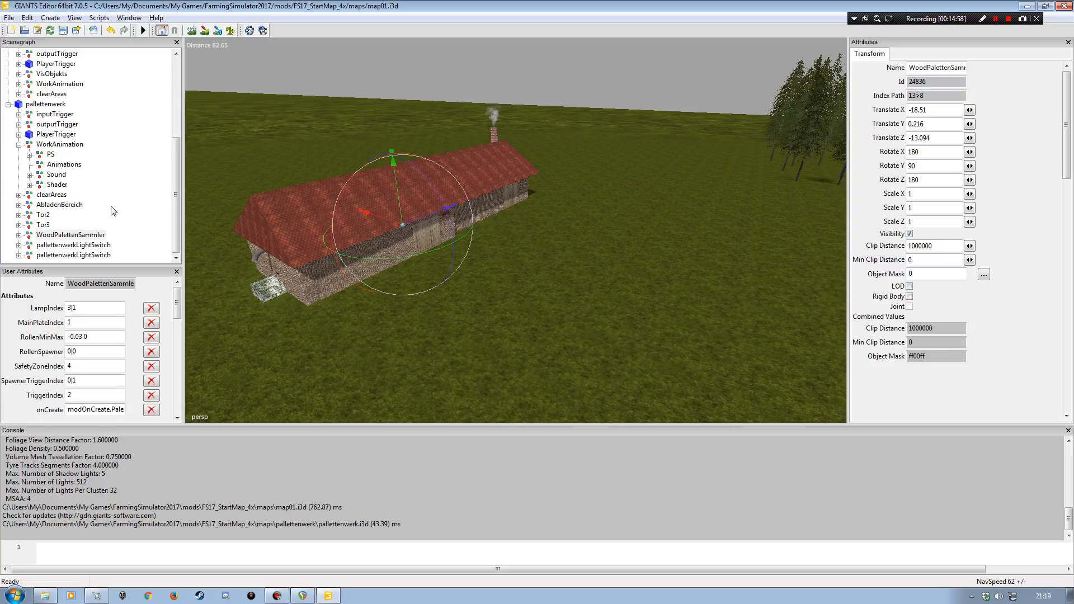
- Frame each of the two pallettenwerkLightSwitch nodes in turn and examine where they sit inside the building
click(62, 246)
alt+drag(313, 263, 302, 273)
key(f)
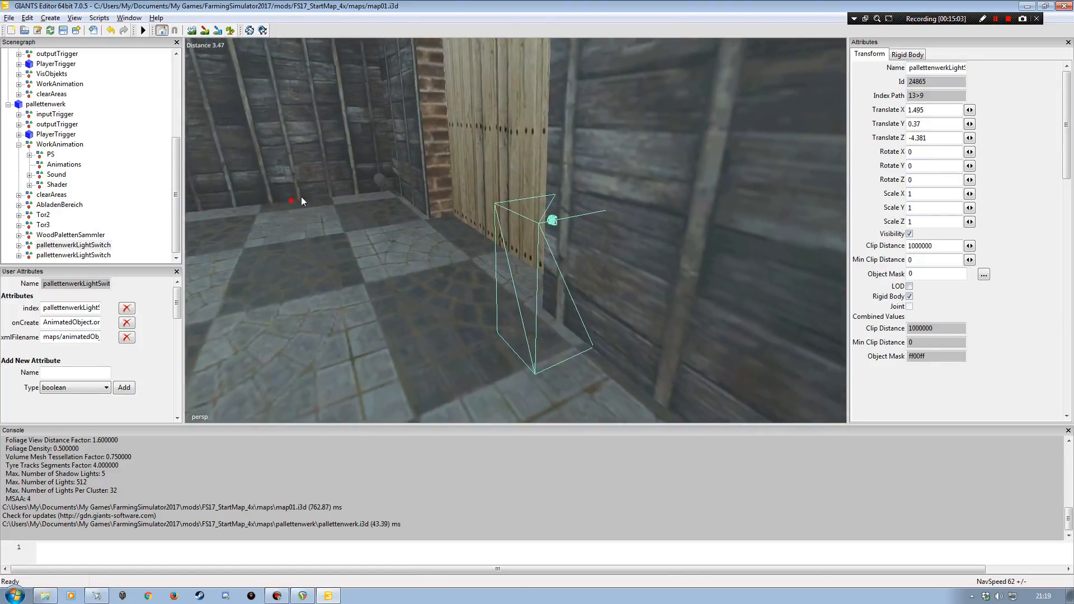
alt+drag(301, 196, 245, 190)
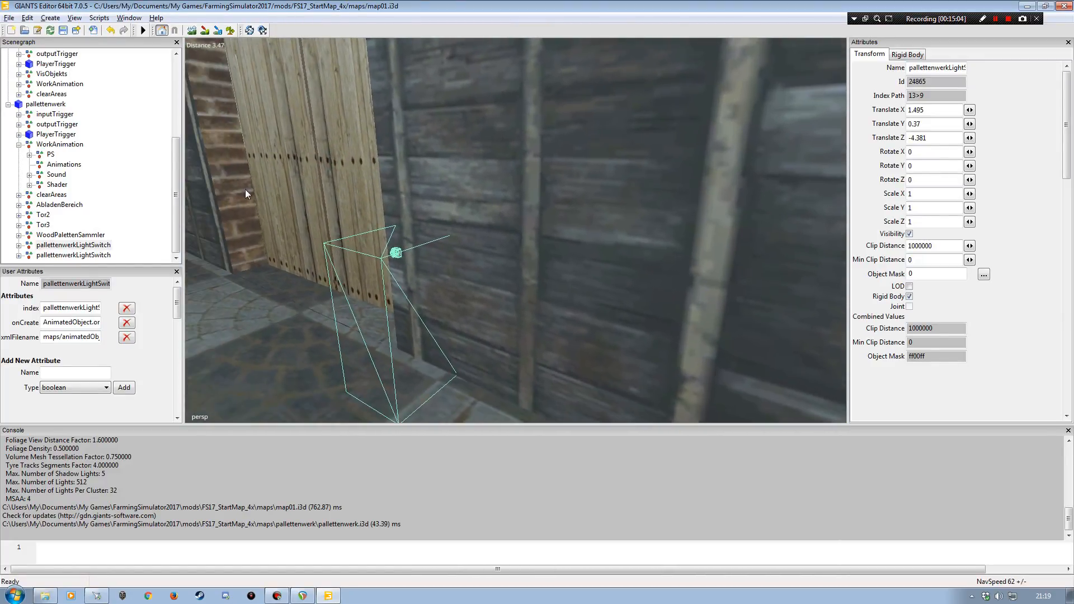
click(98, 256)
key(f)
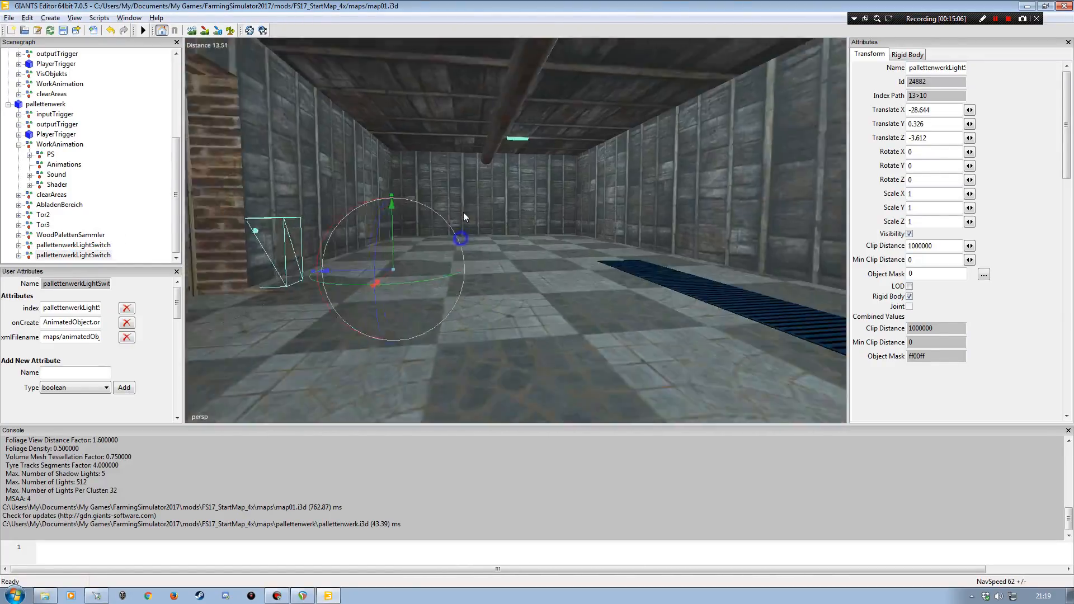
- View the second pallettenwerkLightSwitch's location from outside, relative to the gates and the whole building
alt+drag(371, 238, 619, 252)
scroll(290, 213, up, 5)
alt+right_drag(618, 252, 513, 285)
alt+drag(513, 285, 540, 283)
alt+right_drag(539, 283, 571, 246)
alt+drag(570, 246, 541, 265)
alt+right_drag(541, 265, 518, 263)
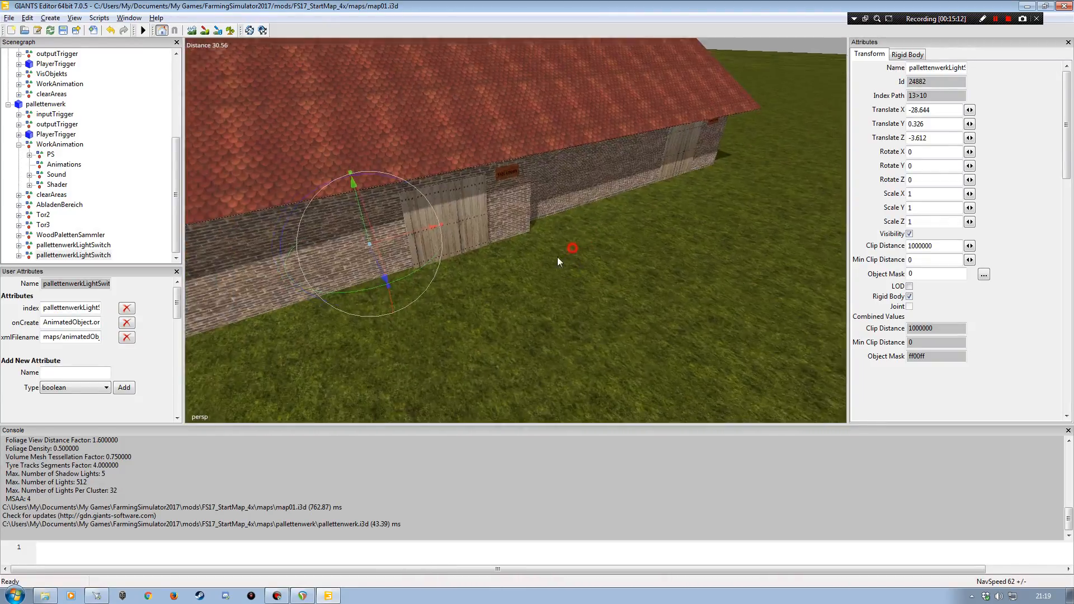
alt+drag(519, 263, 553, 211)
alt+right_drag(554, 211, 527, 231)
alt+drag(527, 233, 532, 255)
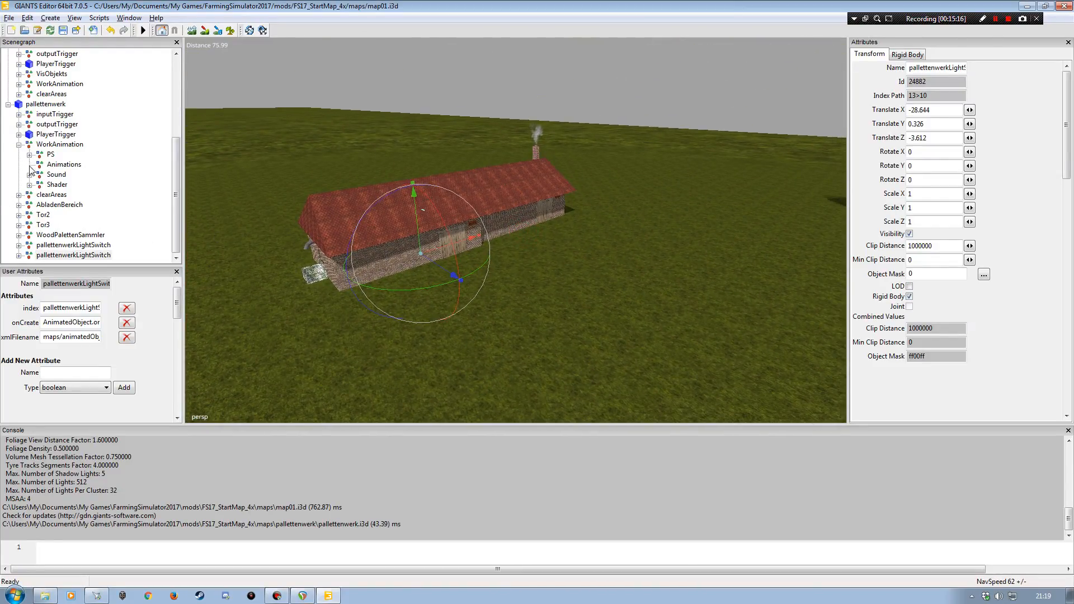
- Collapse WorkAnimation, expand outputTrigger and Produkt2, and inspect palletSpawner's palletFilename path and its surroundings
click(19, 144)
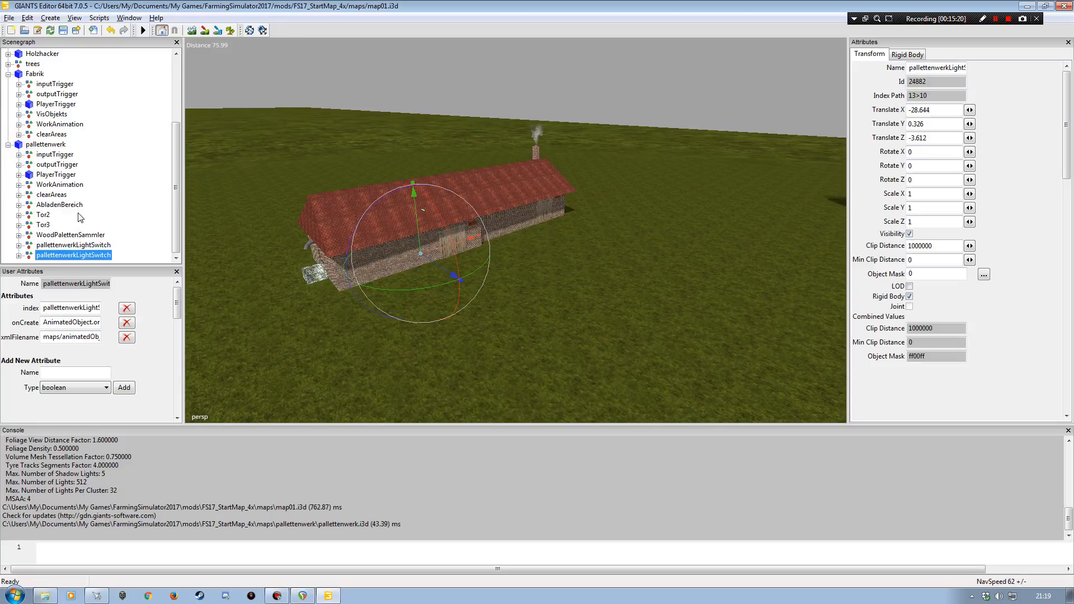
click(18, 165)
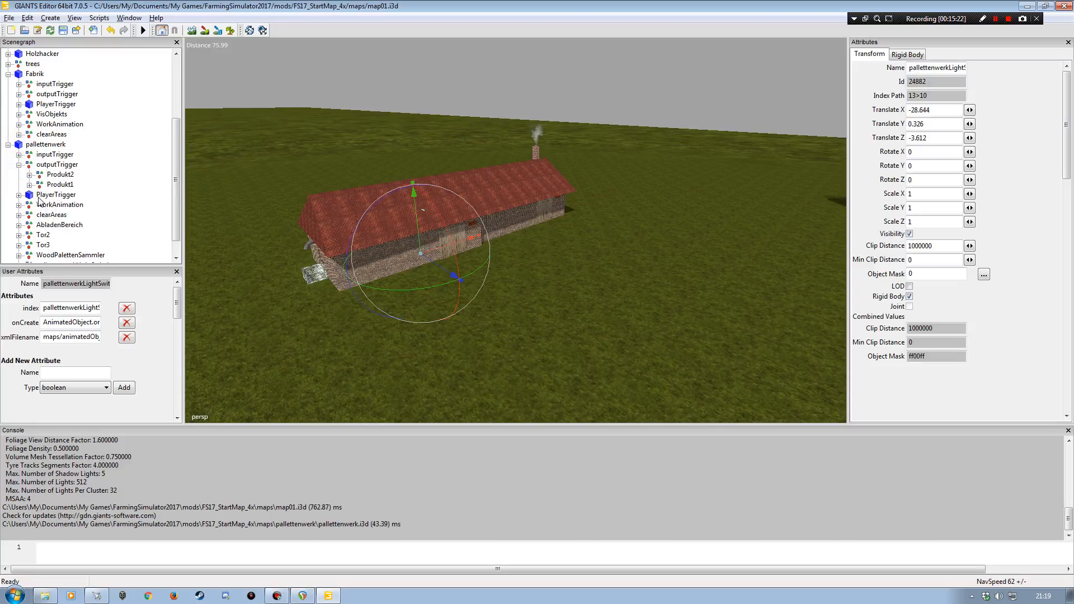
click(59, 174)
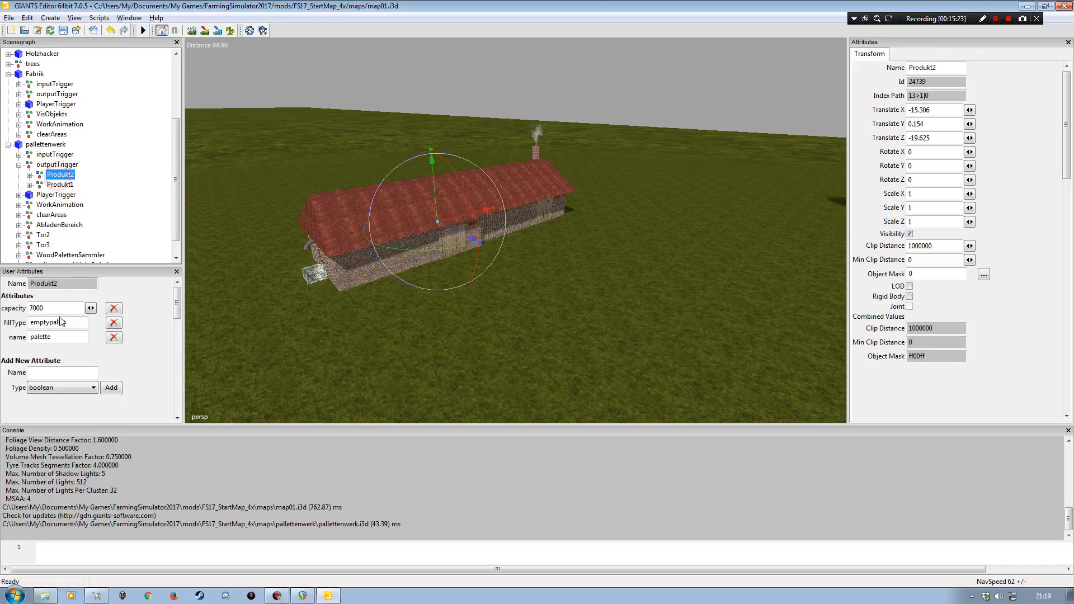
click(29, 175)
click(75, 185)
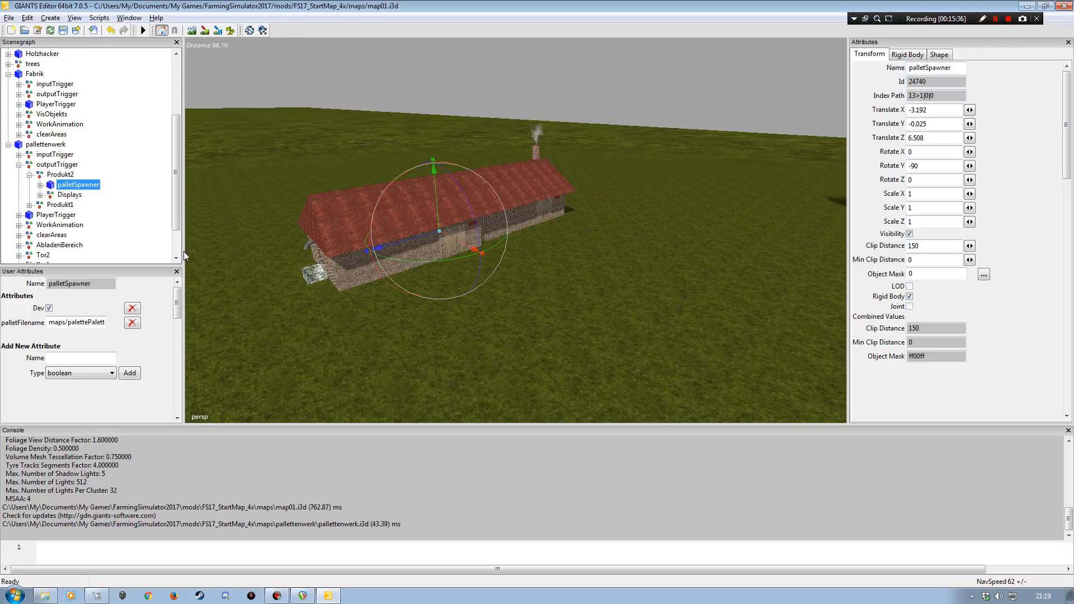
alt+drag(338, 307, 459, 324)
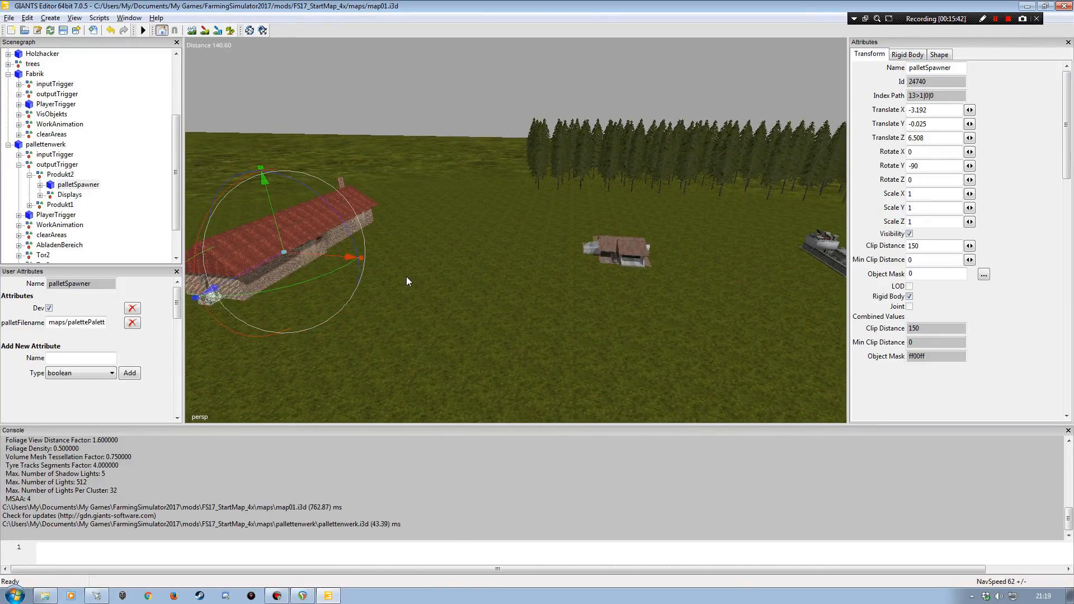
- Switch to Windows Explorer and look through the map's maps folder, its pallettenwerk folder and the PS subfolder inside
alt+drag(471, 289, 360, 274)
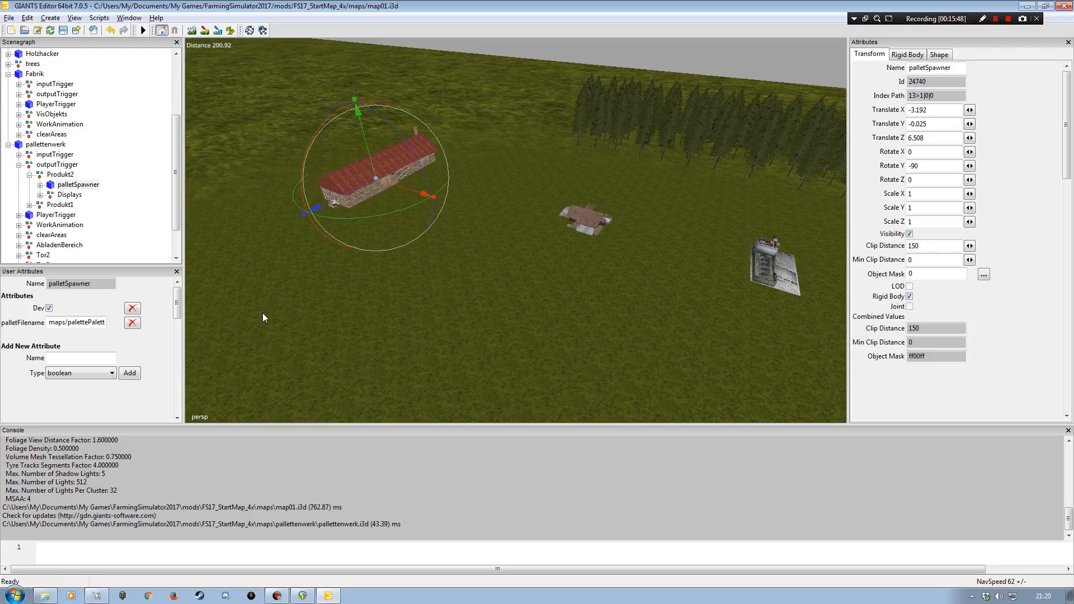
click(45, 596)
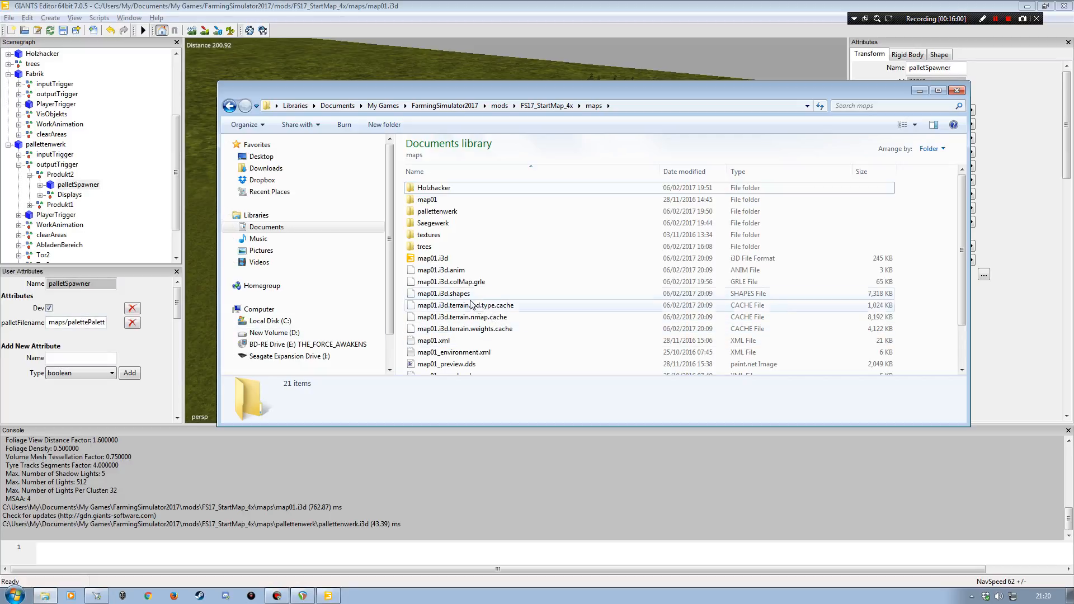
key(BackSpace)
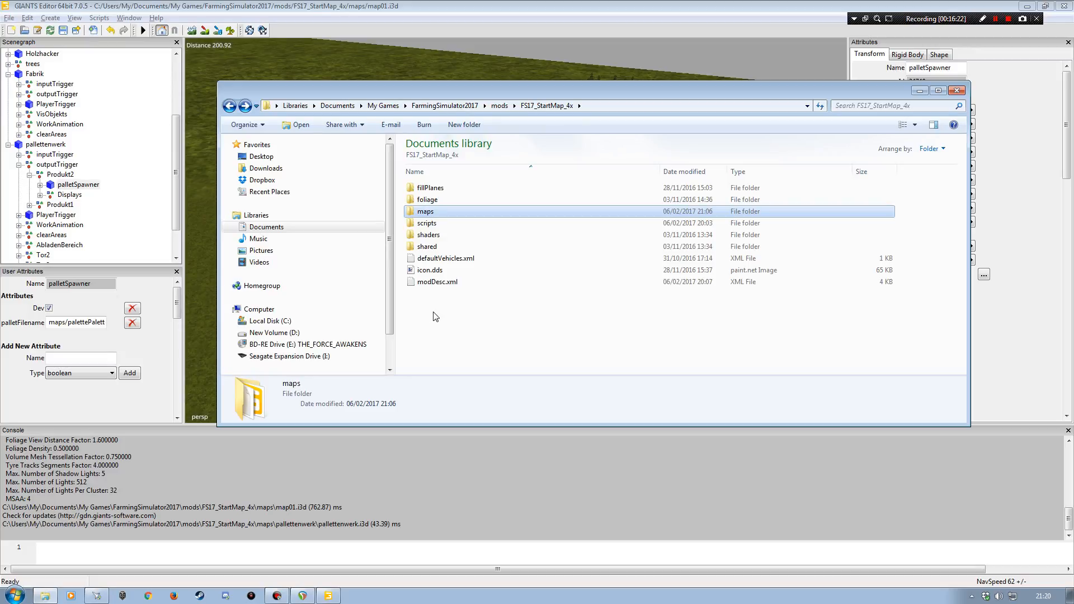
double_click(427, 212)
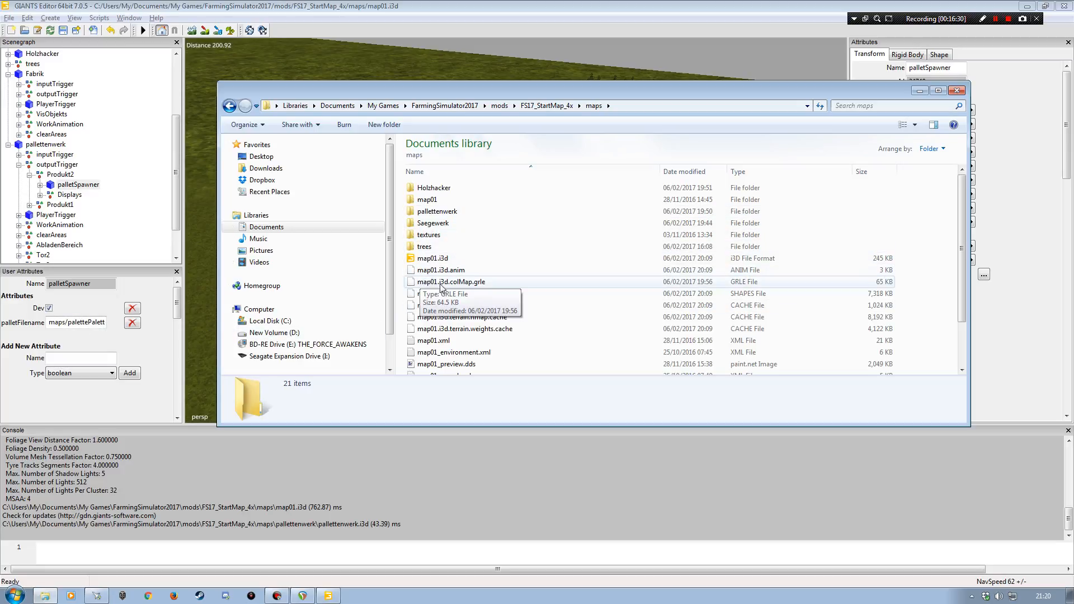
double_click(423, 212)
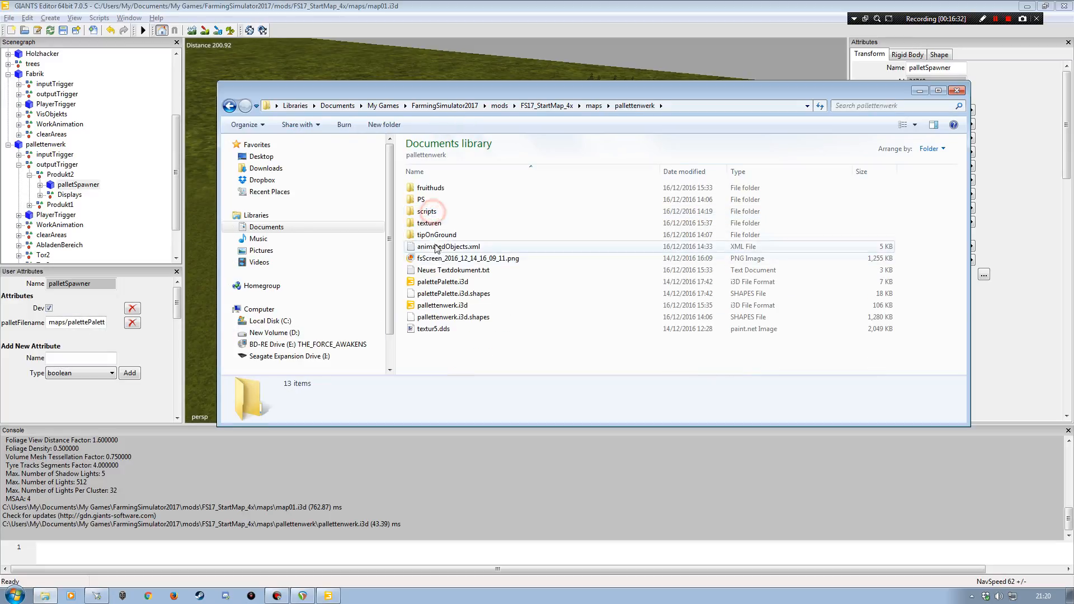
double_click(421, 200)
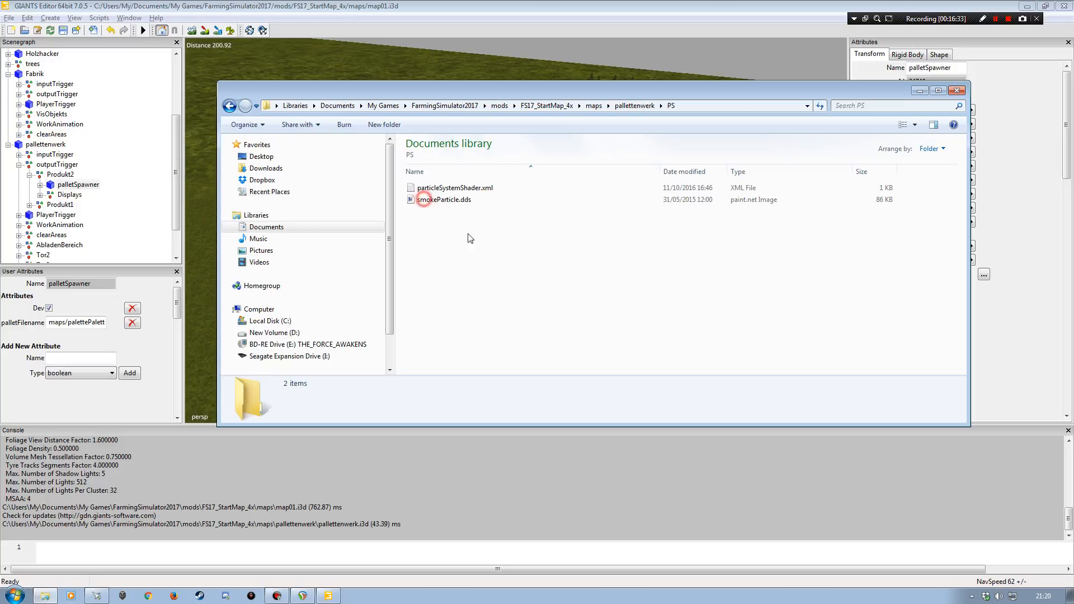
- Examine the particle files in Saegewerk's PS folder and select SawEmitter.i3d
key(BackSpace)
key(BackSpace)
double_click(442, 224)
click(425, 199)
double_click(426, 200)
scroll(445, 296, down, 4)
scroll(445, 305, up, 4)
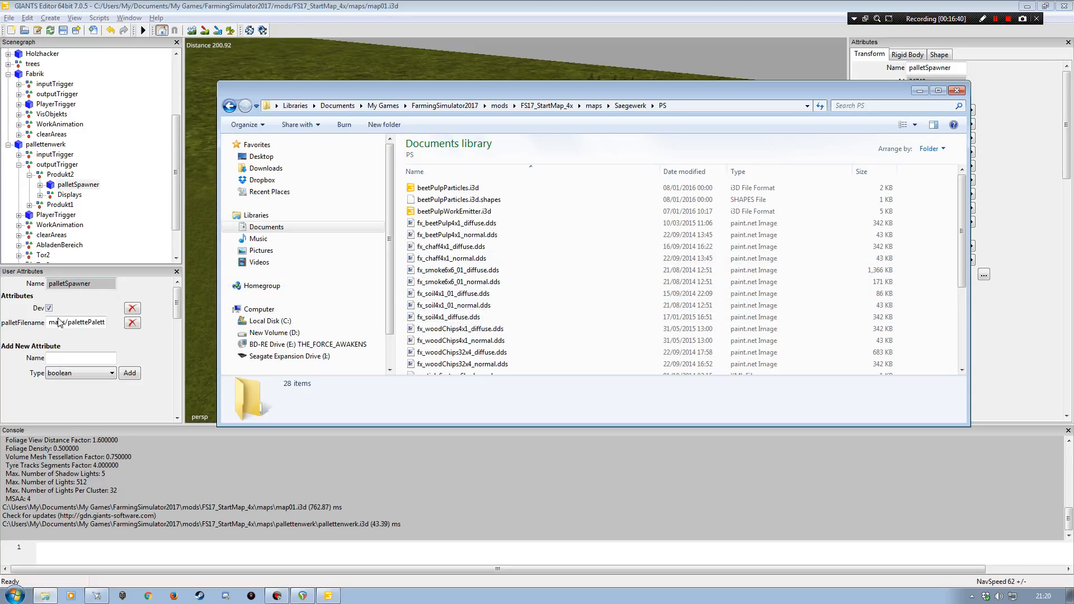
key(BackSpace)
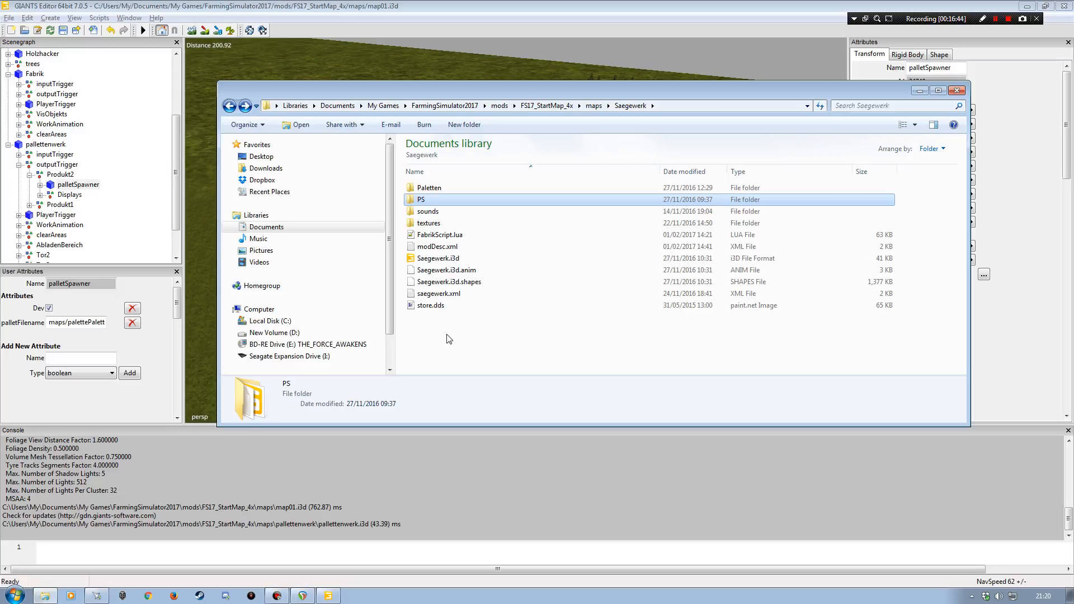
click(418, 204)
double_click(417, 202)
scroll(439, 332, down, 4)
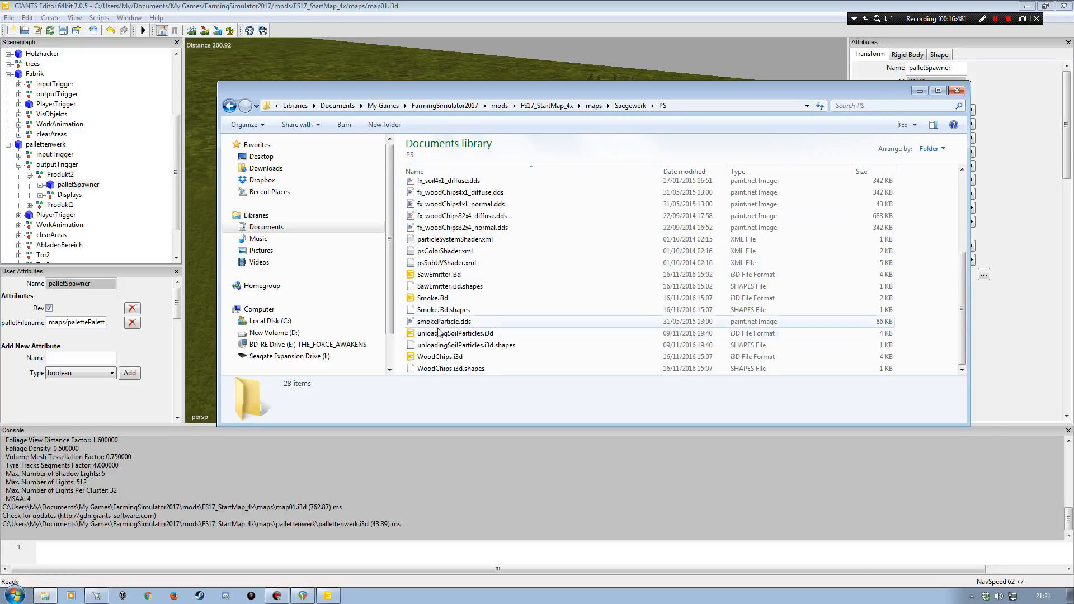
click(428, 274)
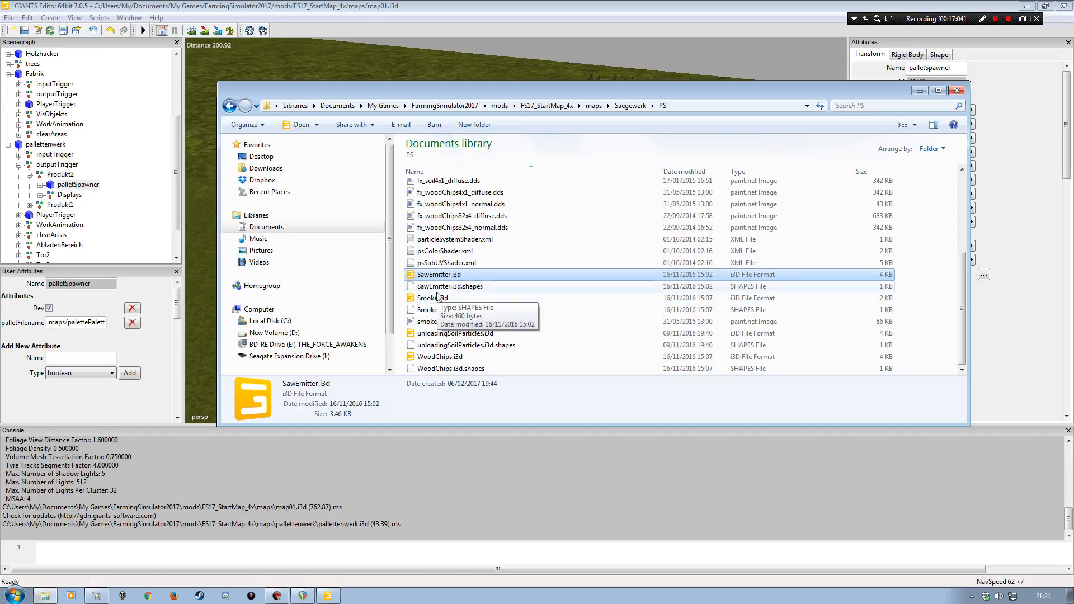
- View the small brown-roofed building in GIANTS Editor and recheck the SawEmitter files in Windows Explorer
double_click(559, 274)
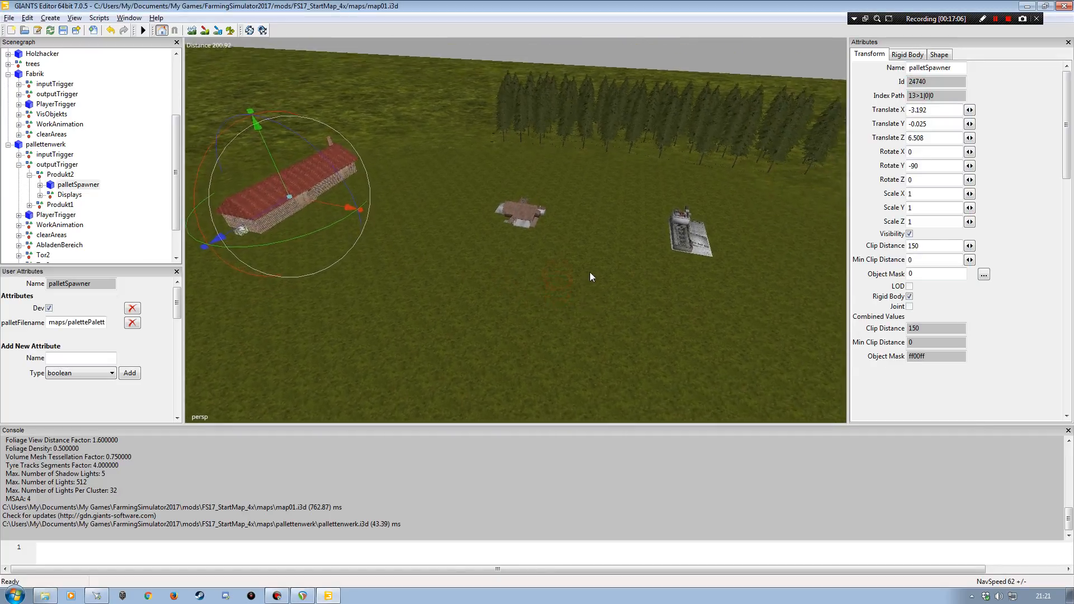
scroll(590, 271, up, 5)
click(516, 258)
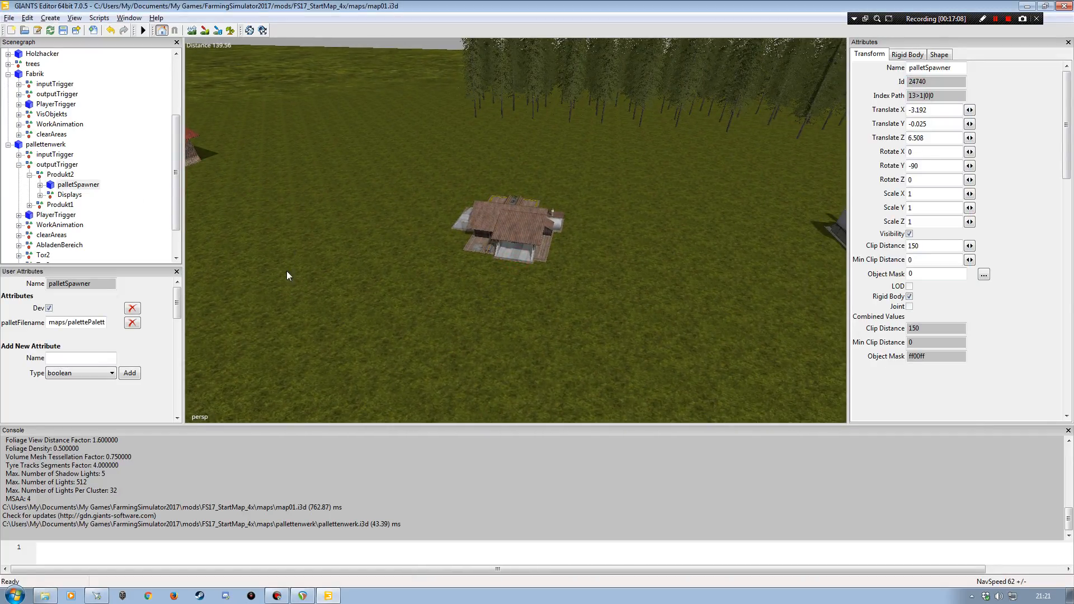
mouse_move(436, 304)
alt+mouse_down()
mouse_move(489, 304)
mouse_move(441, 310)
alt+mouse_up()
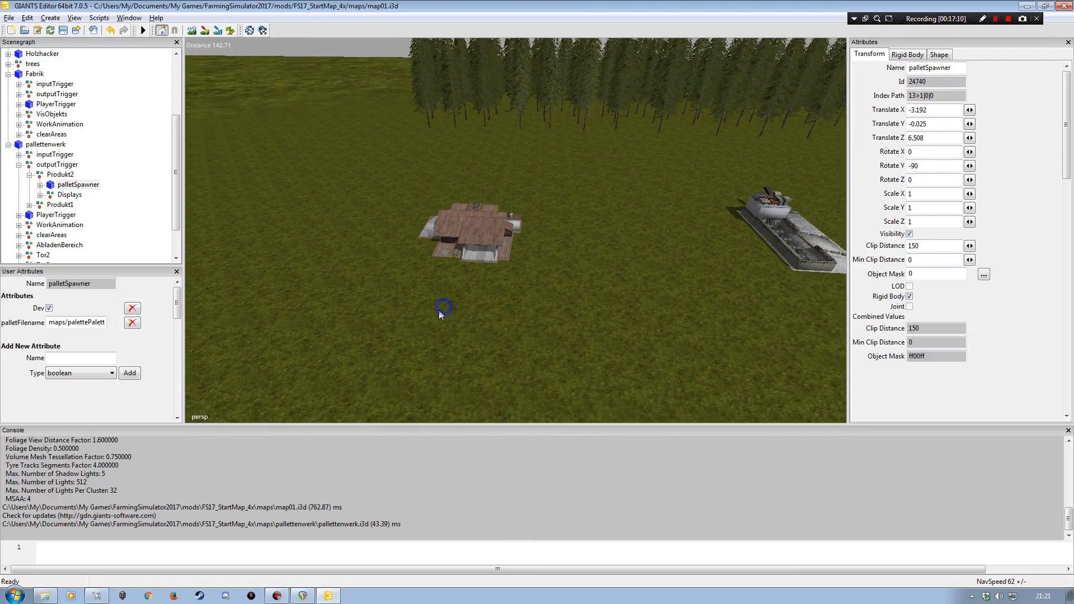
click(44, 596)
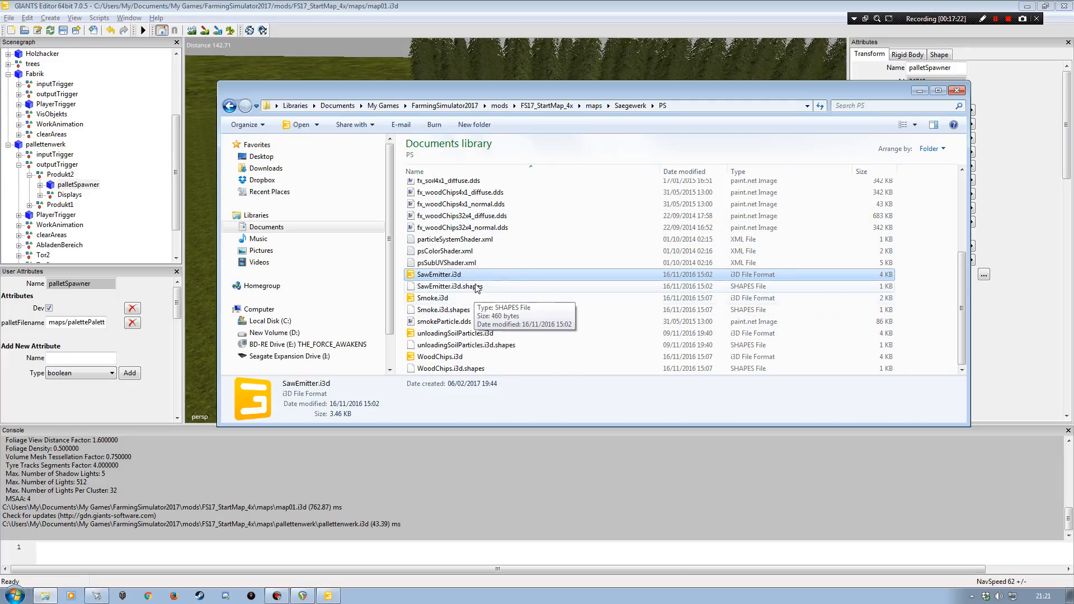
click(918, 91)
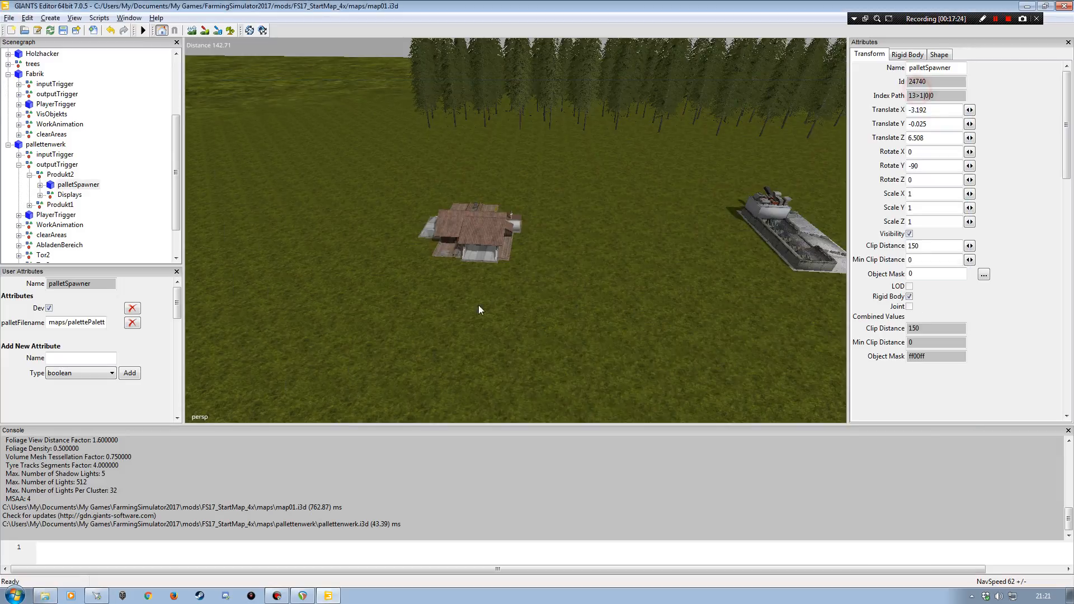
- Examine the small brown-roofed building from several angles and its placement relative to pallettenwerk and the neighbouring structure
alt+drag(470, 294, 455, 292)
alt+right_drag(456, 293, 454, 254)
alt+drag(455, 254, 413, 261)
alt+right_drag(412, 262, 398, 262)
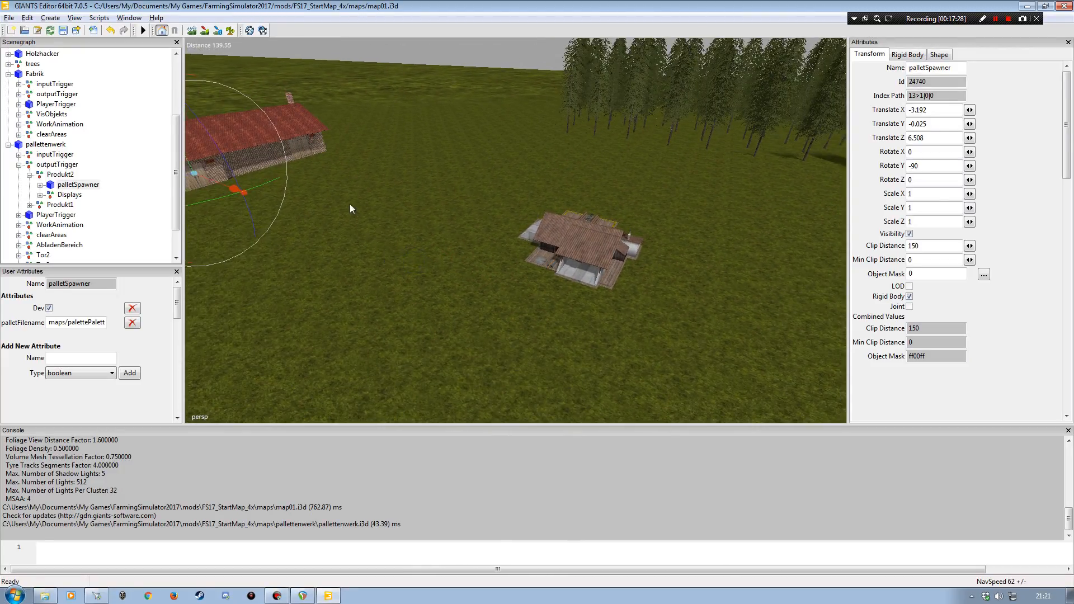
alt+drag(476, 323, 502, 326)
alt+right_drag(503, 326, 512, 298)
alt+drag(504, 309, 512, 320)
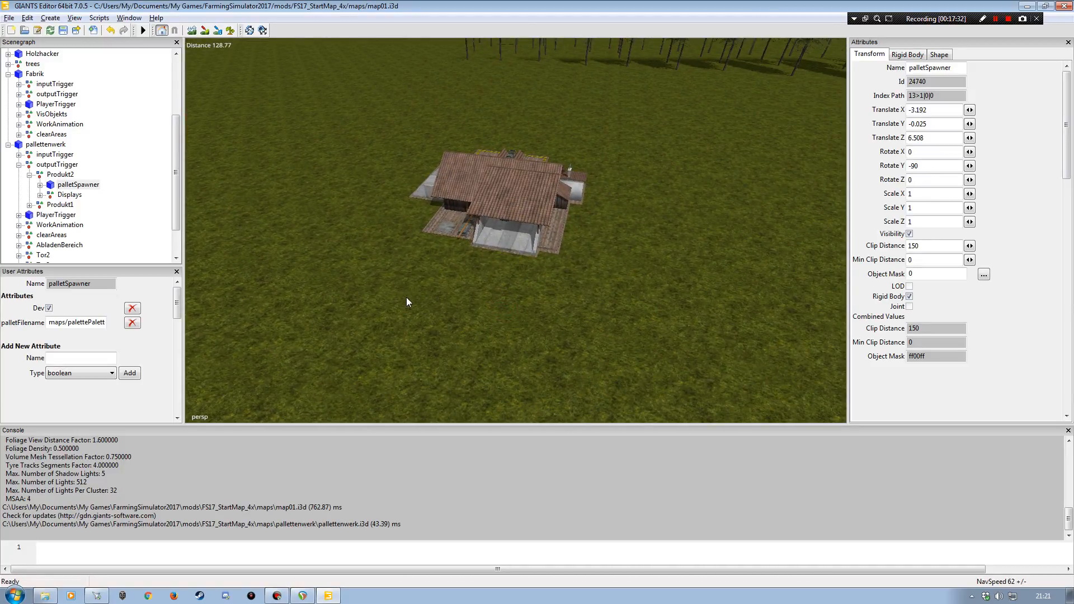
alt+drag(406, 297, 355, 273)
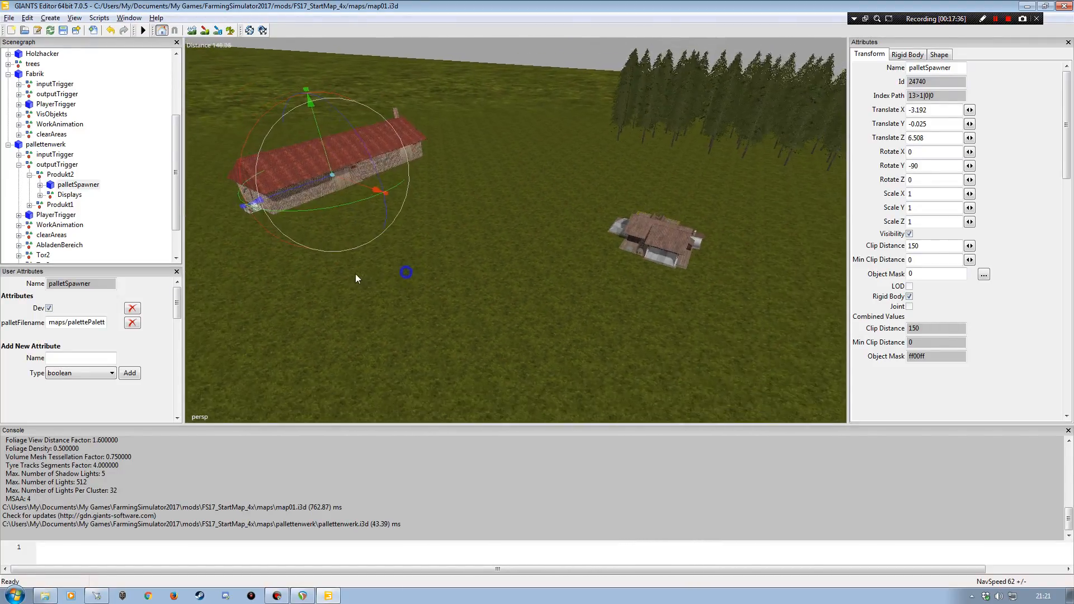
alt+right_drag(425, 276, 407, 280)
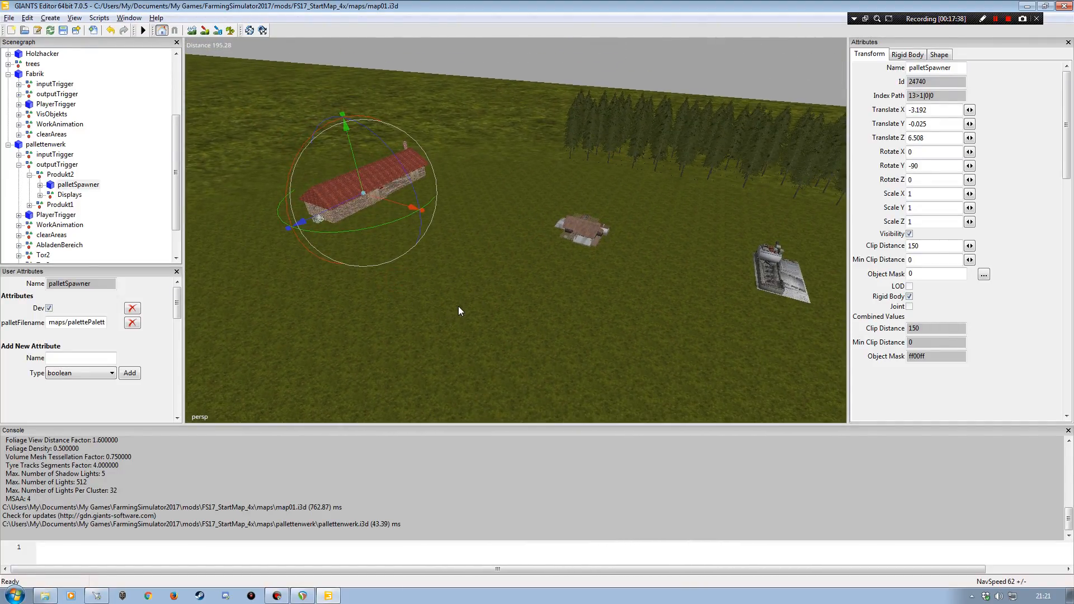
- Look over the Saegewerk folder's contents in Windows Explorer, one level above PS, and return to GIANTS Editor
click(45, 596)
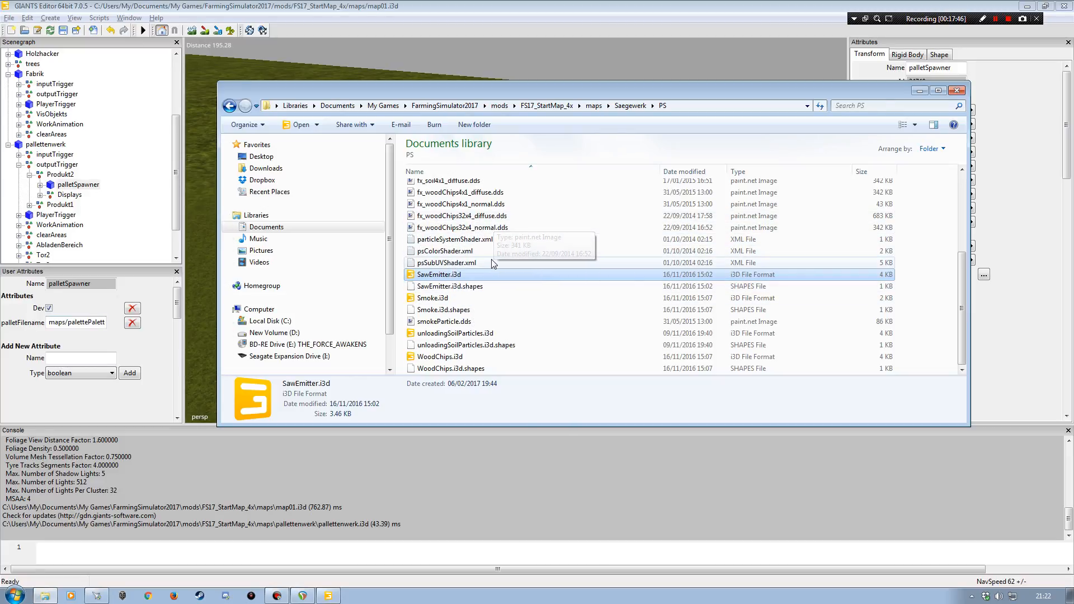
key(BackSpace)
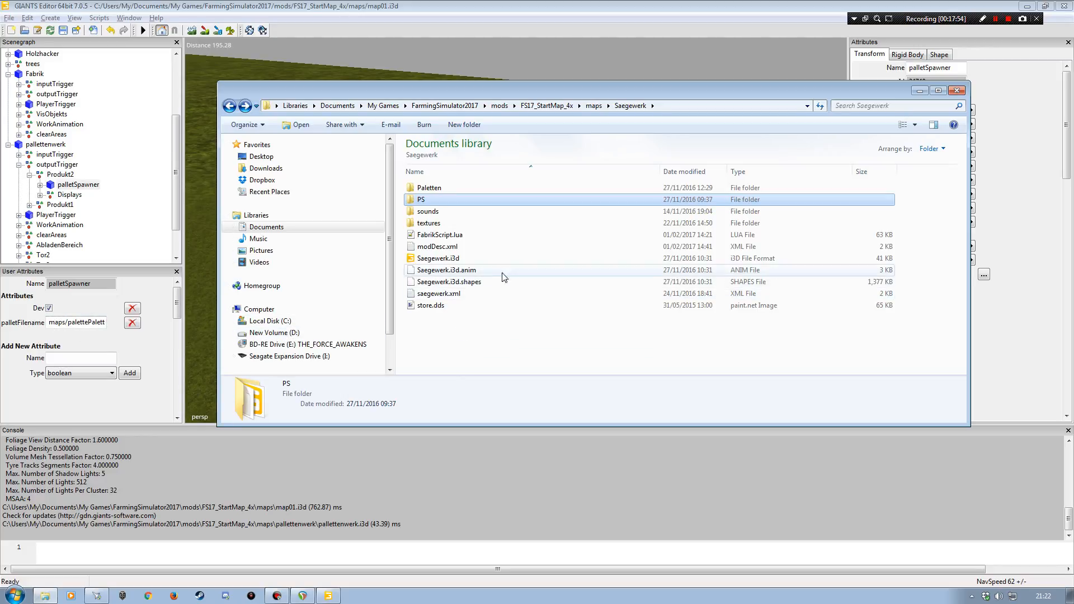
click(919, 90)
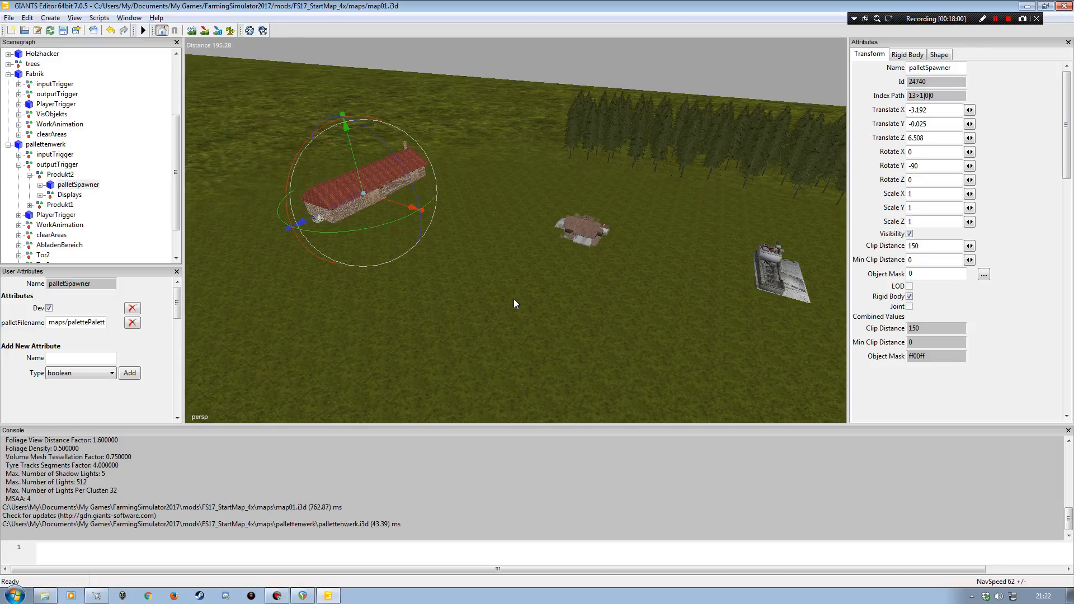
- Reselect palletSpawner under Produkt2 and read its palletFilename path from end to start
click(146, 211)
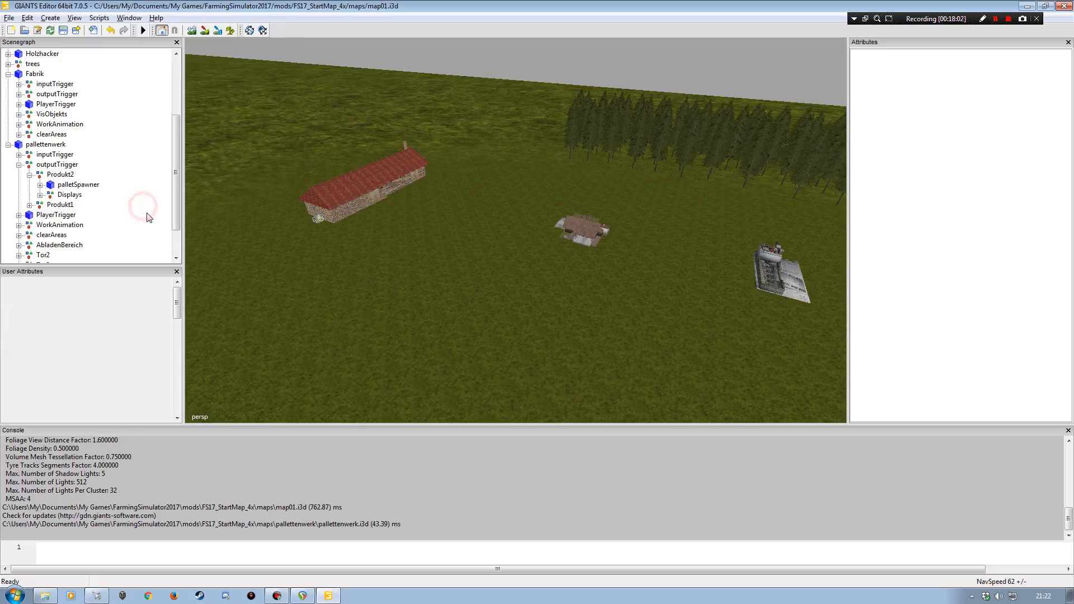
click(79, 184)
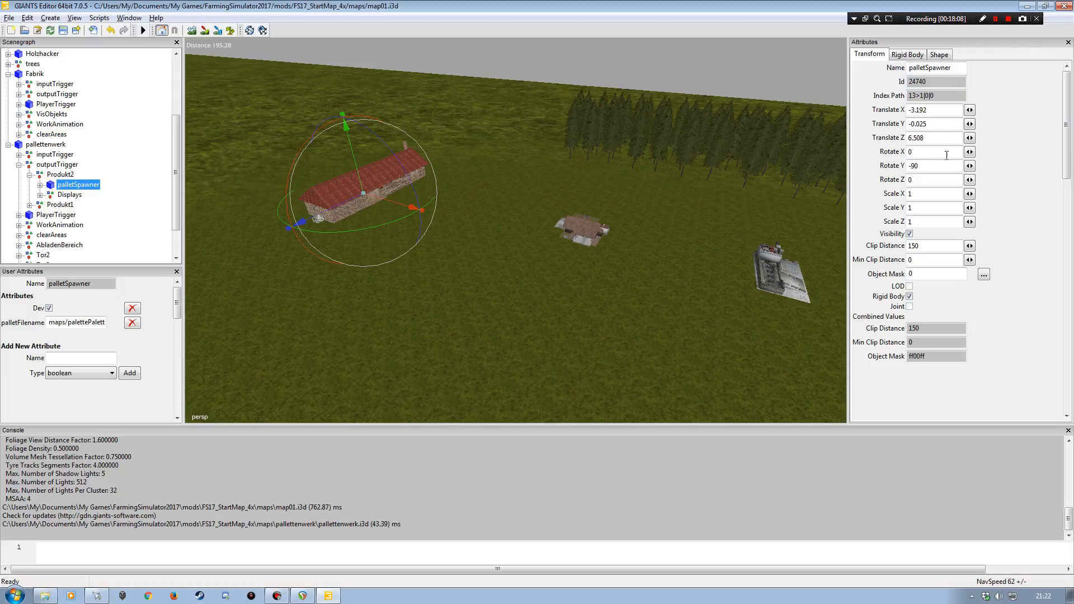
click(995, 19)
click(995, 19)
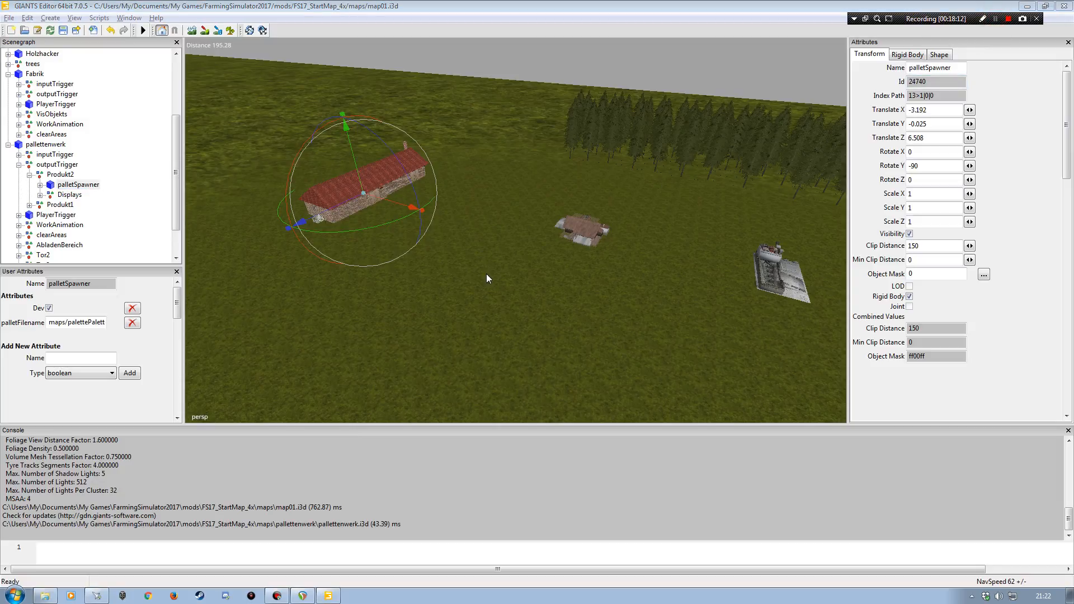
click(80, 322)
key(End)
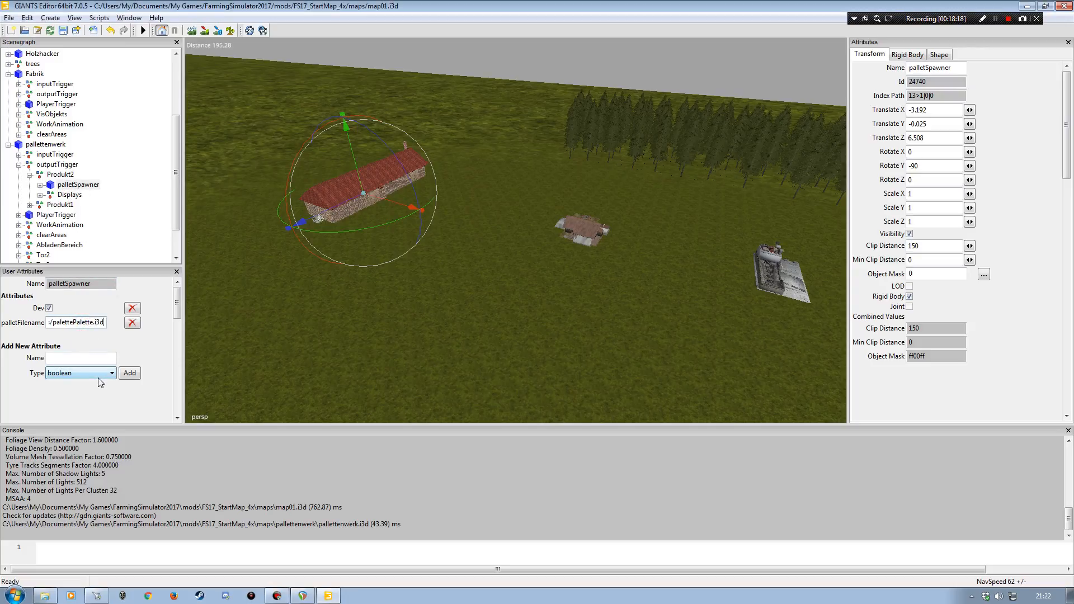
key(Home)
- Open the pallettenwerk folder in Windows Explorer and check where palettePalette.i3d is stored
click(45, 596)
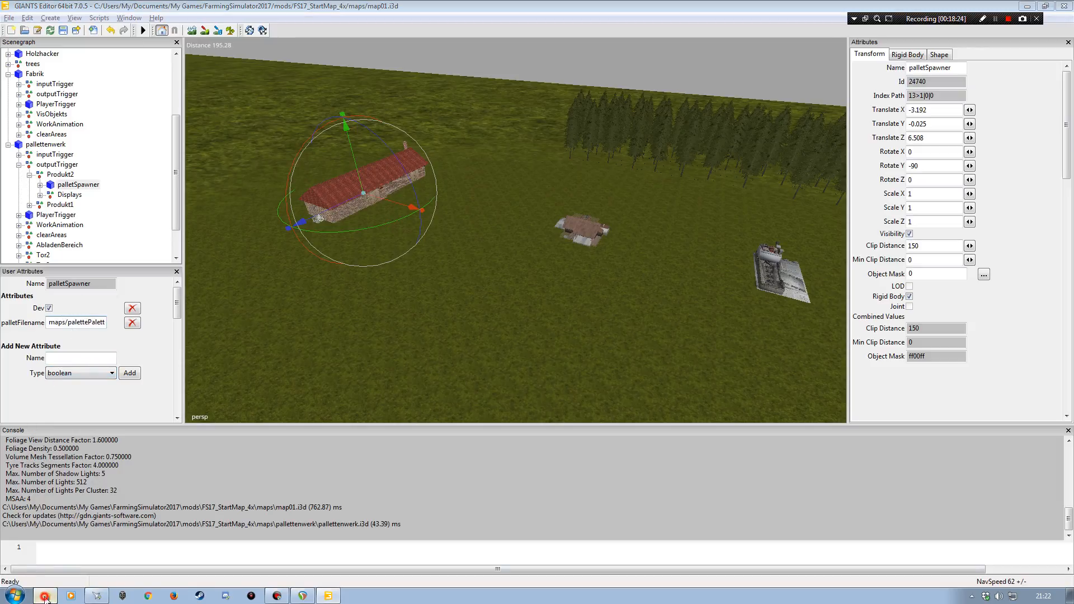
drag(516, 93, 556, 56)
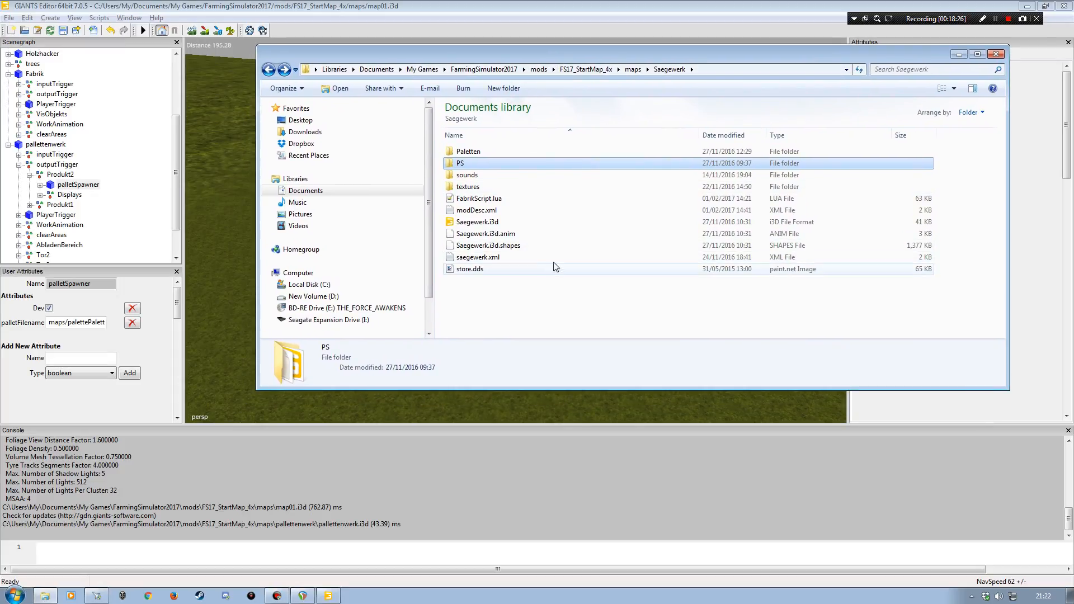
key(BackSpace)
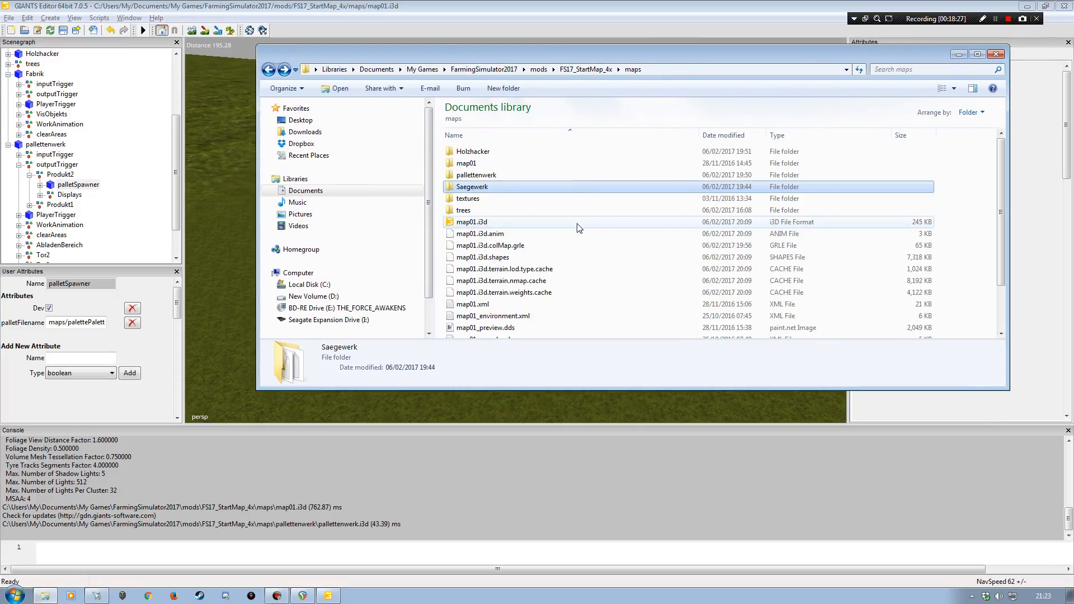
double_click(465, 175)
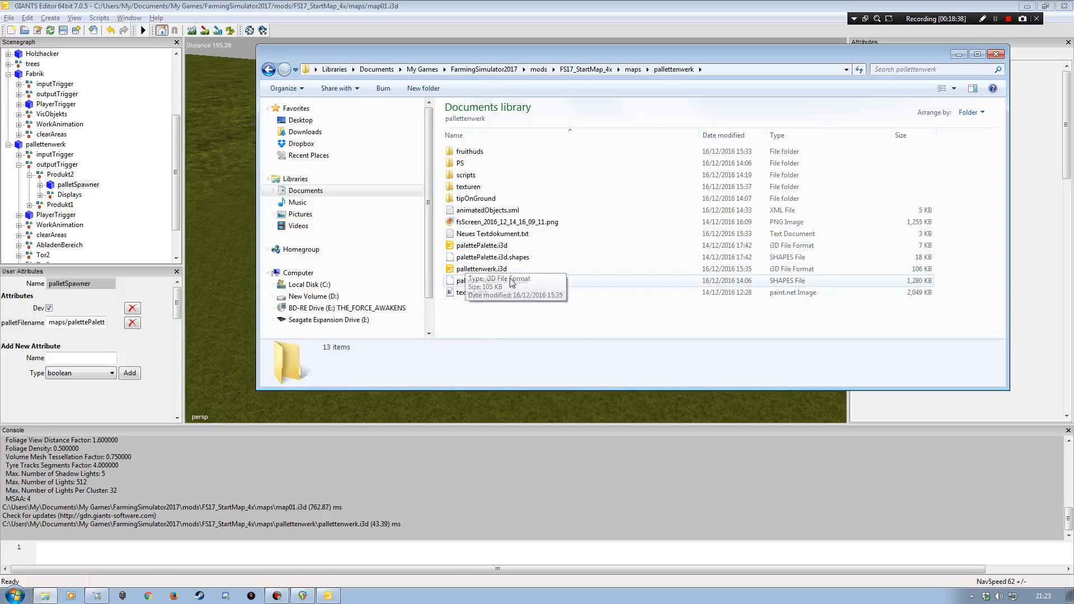
drag(395, 52, 314, 271)
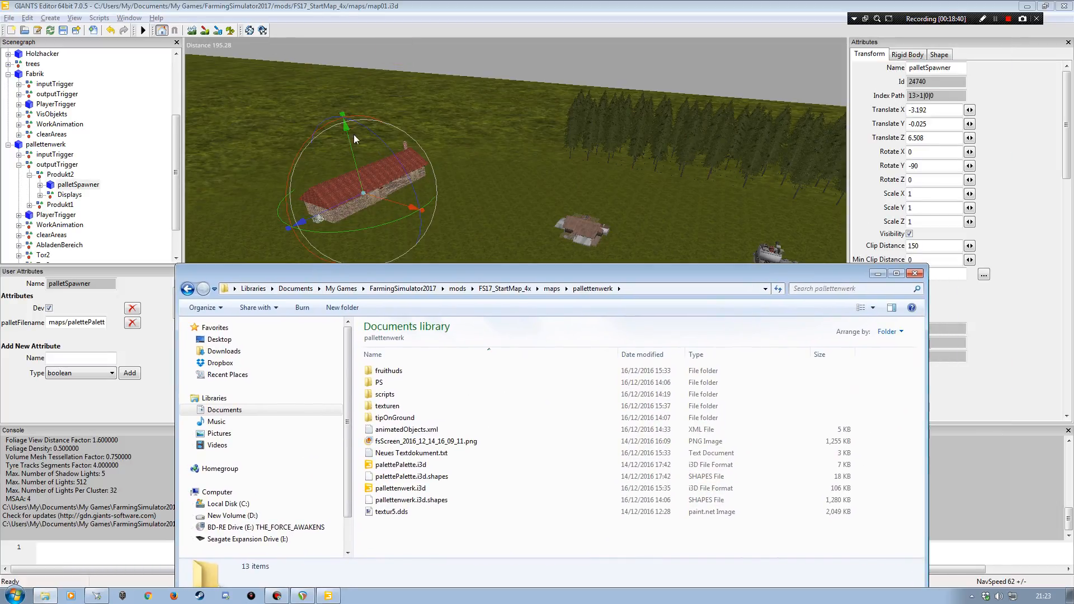
drag(444, 271, 524, 99)
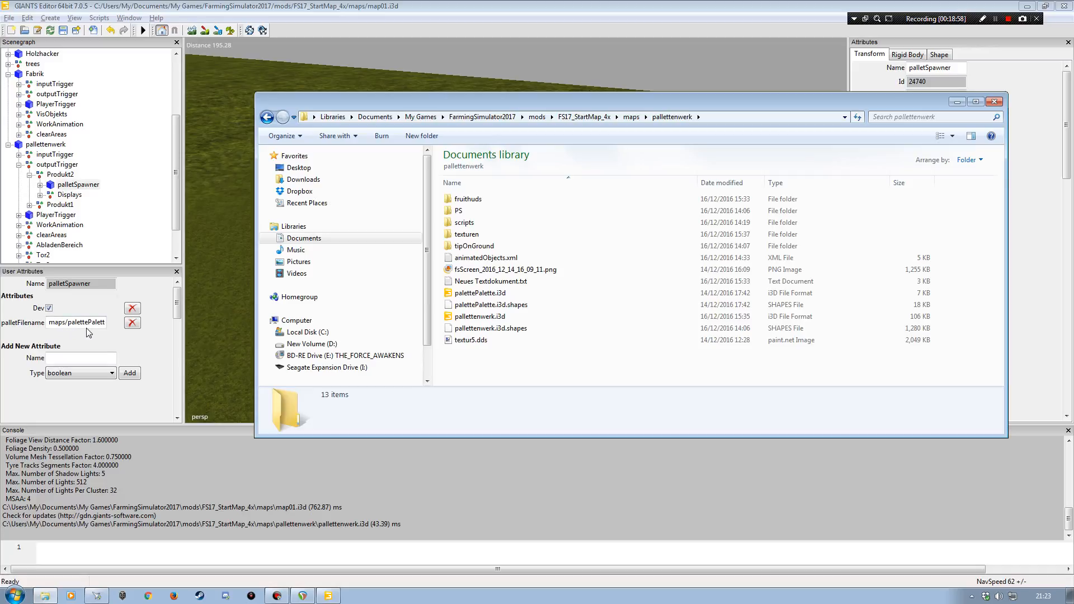
- Copy the pallettenwerk folder name and insert "pallettenwerk/" before the file name in palletSpawner's palletFilename path
key(BackSpace)
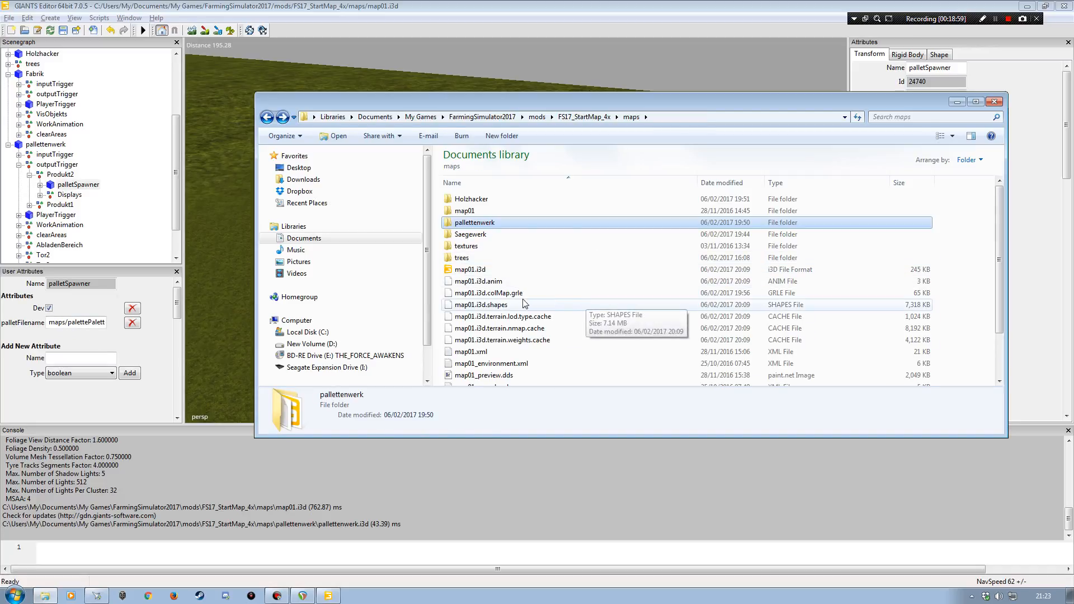
click(477, 224)
key(ctrl+c)
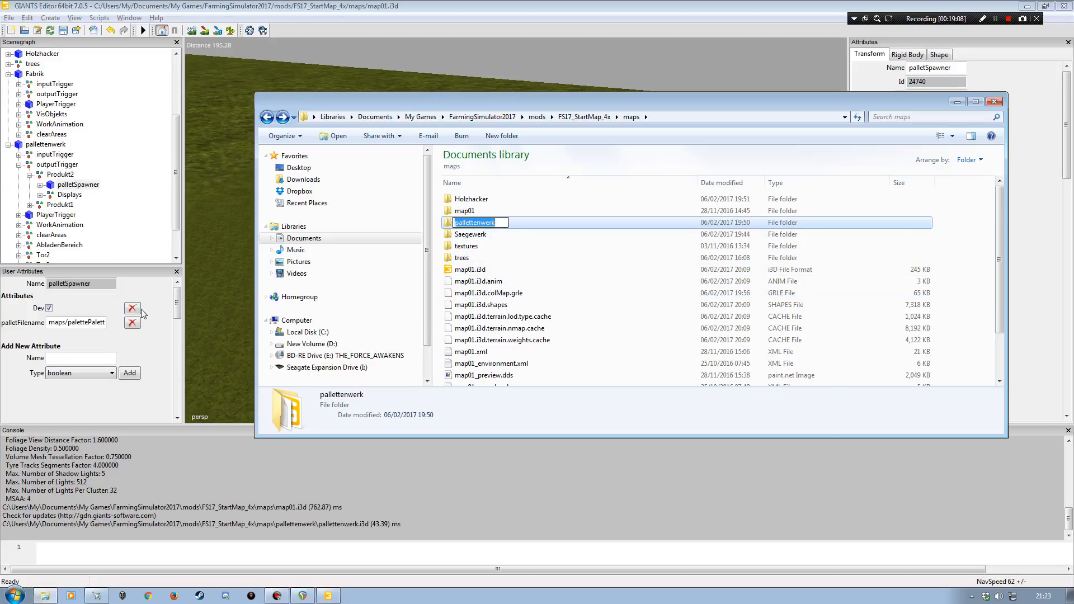
click(69, 324)
key(ctrl+v)
text(/)
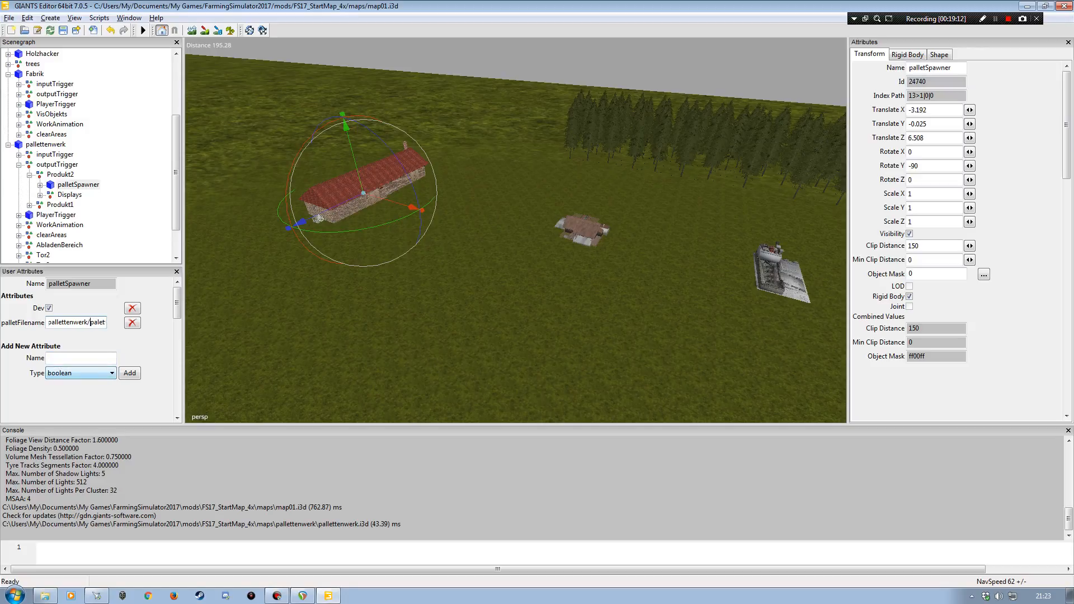
- Read palletSpawner's edited palletFilename path from start to end and back, and compare it with the maps folder in Windows Explorer
key(Return)
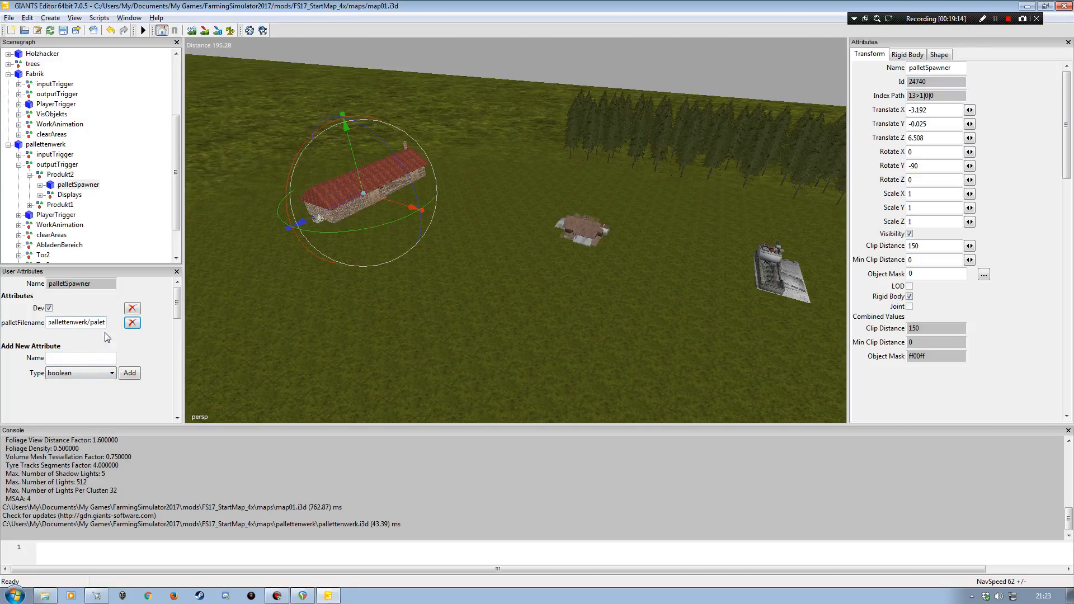
click(82, 323)
key(Home)
key(Right)
key(Right)
key(Right)
key(Right)
key(Right)
key(Right)
key(Right)
key(Right)
key(Right)
key(Right)
key(Right)
key(Right)
key(Right)
key(Right)
key(Right)
key(Right)
key(Right)
key(Right)
key(Left)
key(Left)
key(Left)
key(Left)
key(Left)
key(Left)
key(Left)
key(Left)
key(Left)
key(Left)
key(Left)
key(Left)
key(Left)
key(Left)
key(Left)
key(Left)
key(Left)
key(Left)
key(Left)
key(Left)
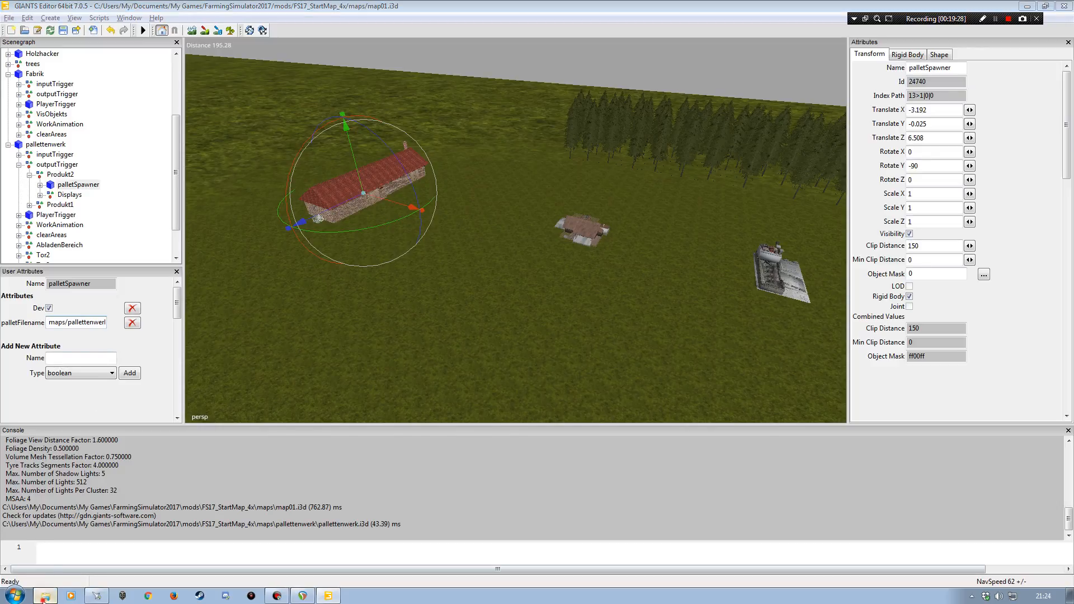
click(45, 596)
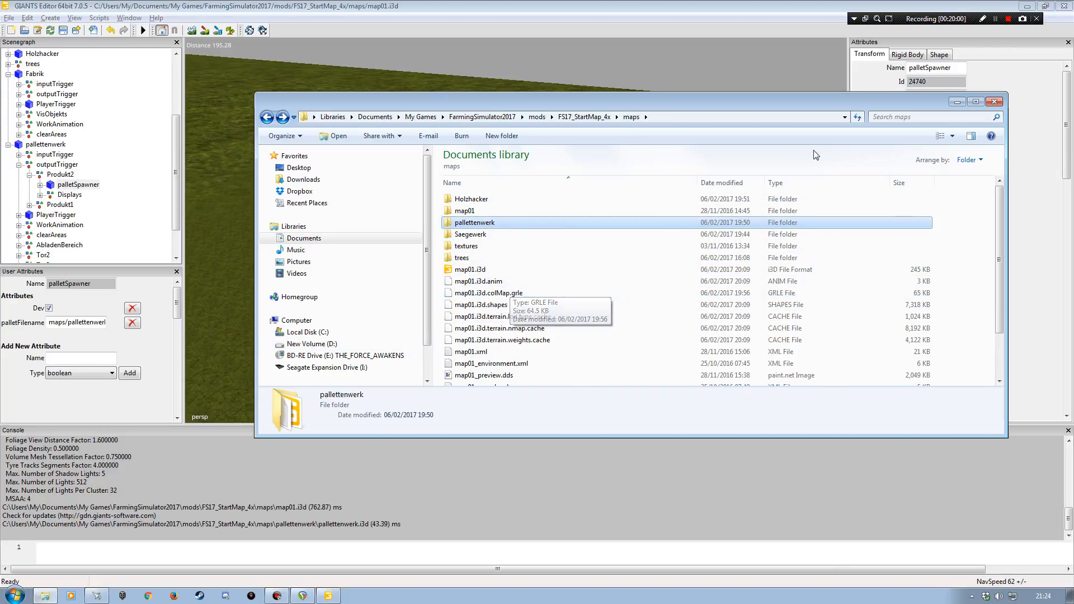
click(957, 102)
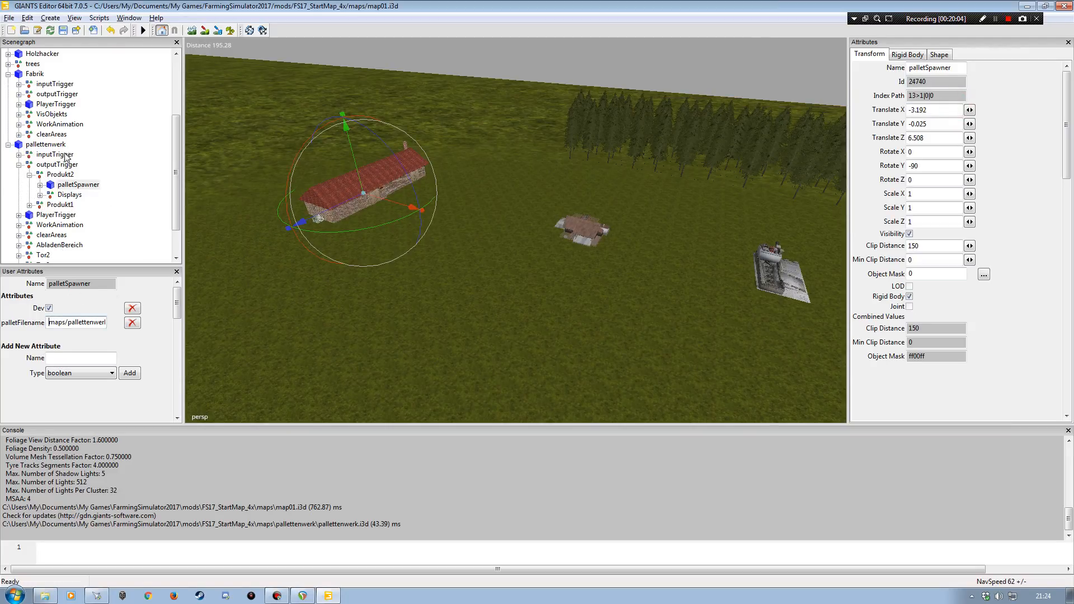
- Collapse the outputTrigger branch, look over the WorkAnimation and PS contents under pallettenwerk, and collapse the Fabrik group
click(30, 175)
click(19, 164)
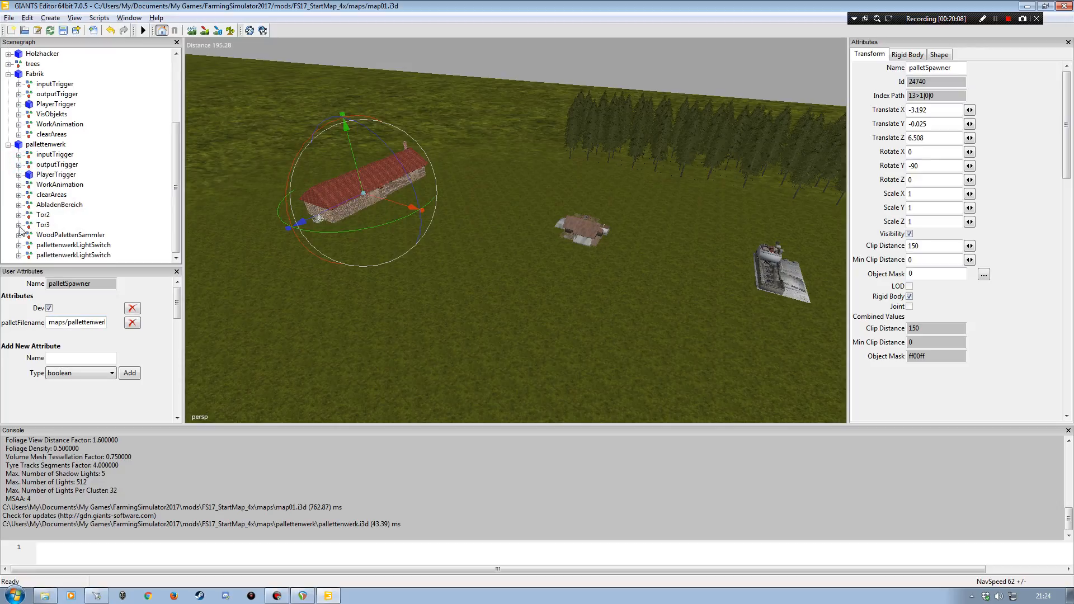
click(19, 185)
click(29, 195)
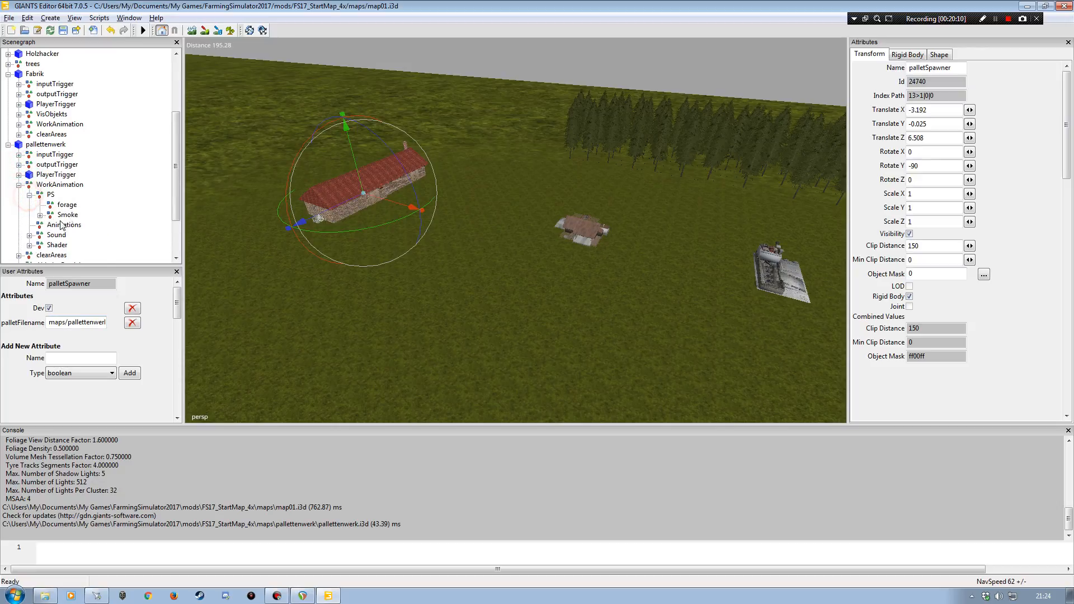
click(29, 195)
click(19, 185)
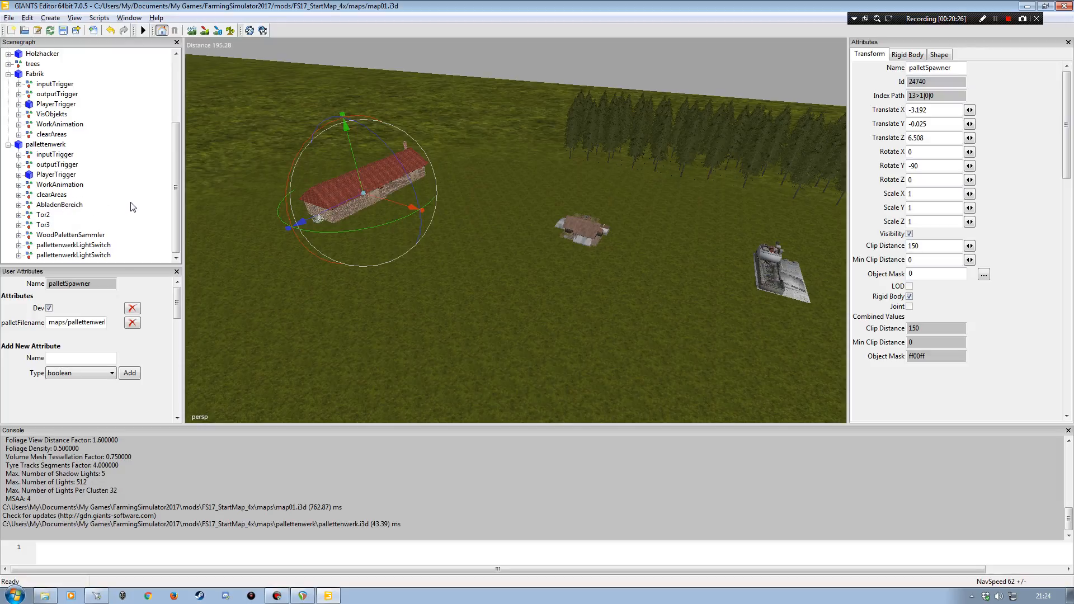
click(8, 74)
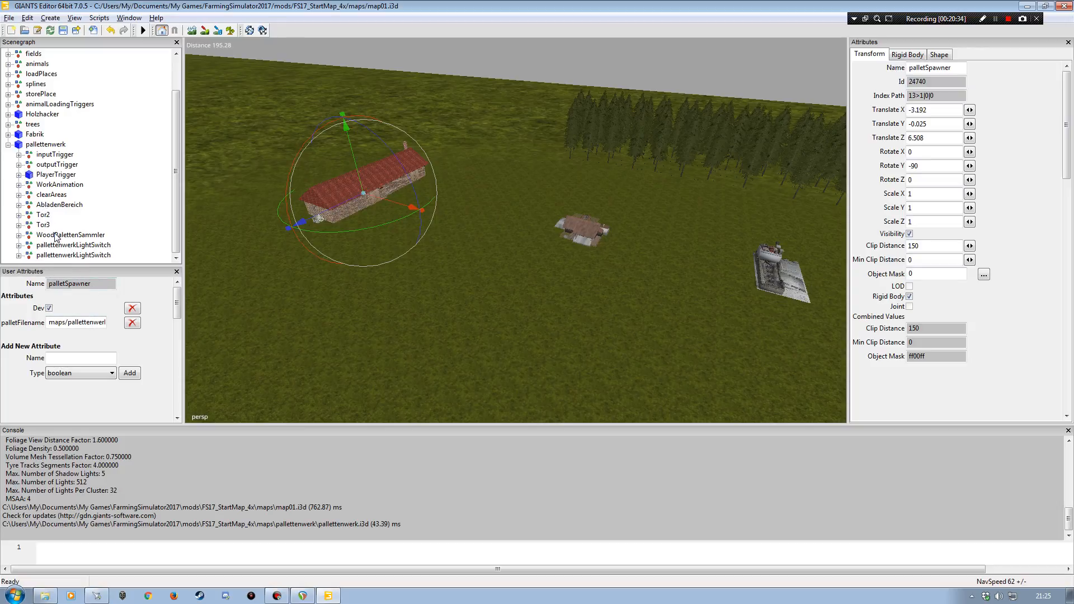
- Select Tor2 under pallettenwerk and check in Windows Explorer which folder stores the animatedObjects.xml its path refers to
click(42, 215)
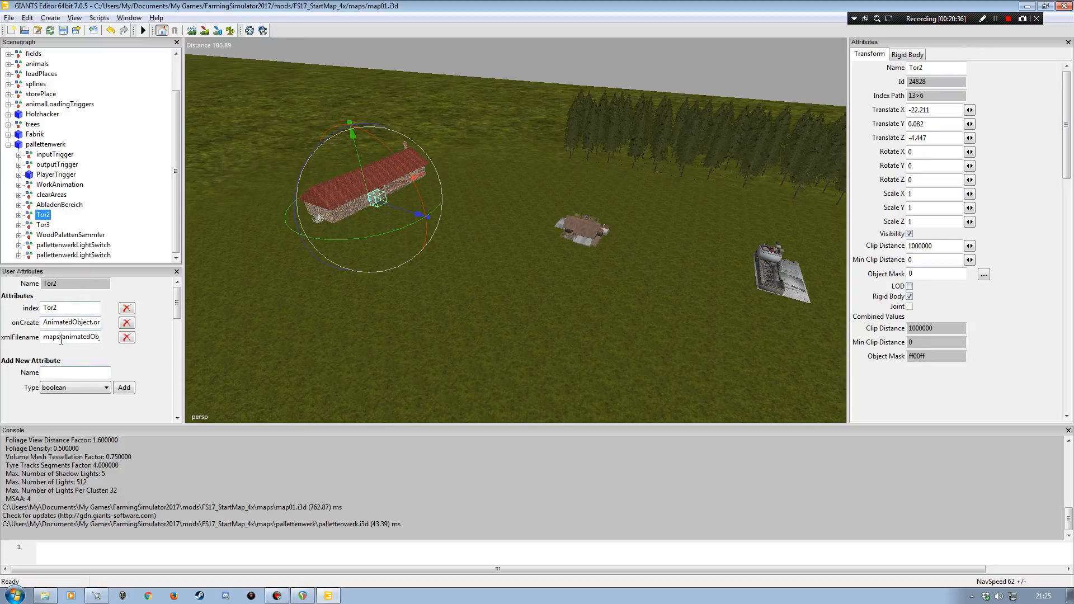
click(71, 598)
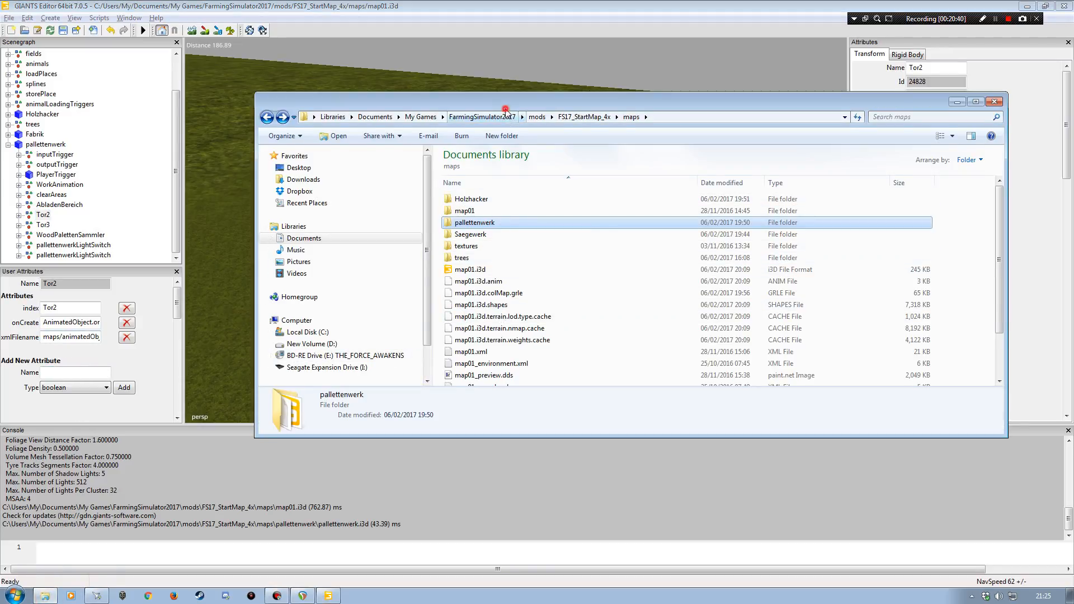
drag(505, 110, 506, 79)
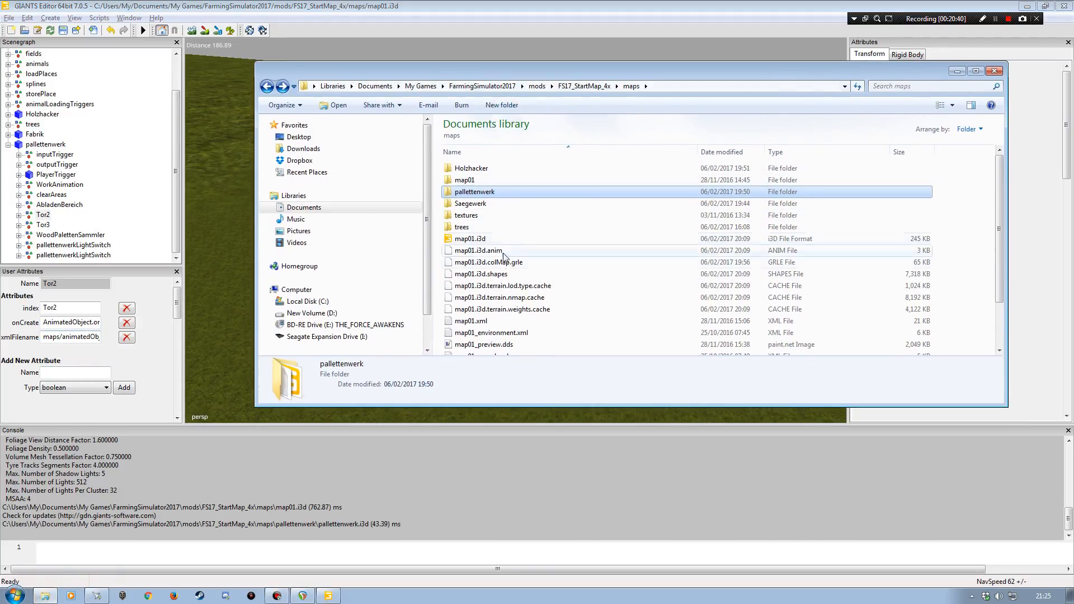
double_click(465, 191)
key(BackSpace)
double_click(480, 193)
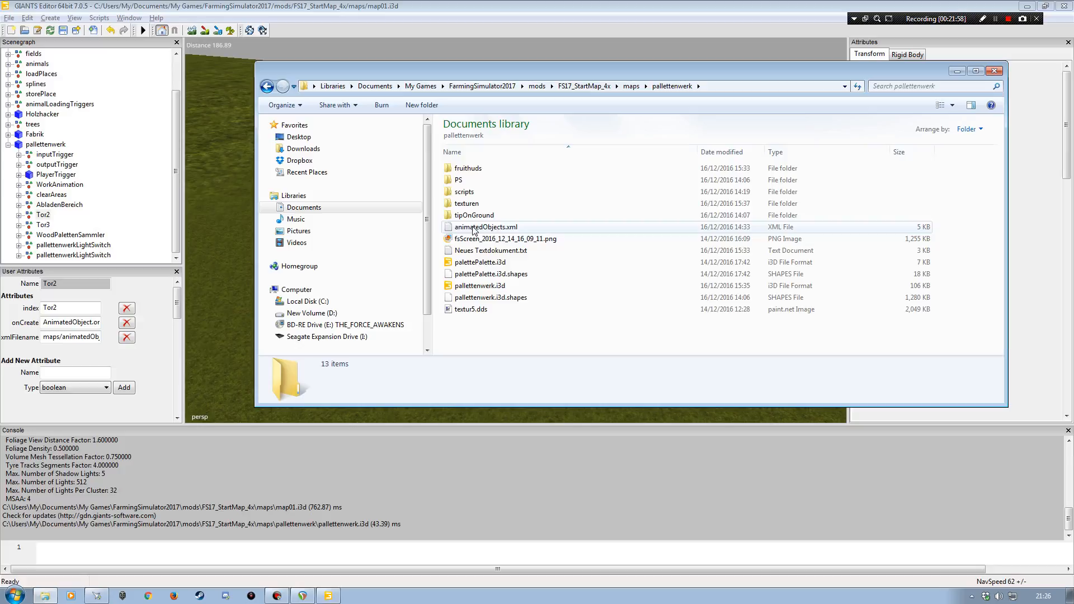
key(BackSpace)
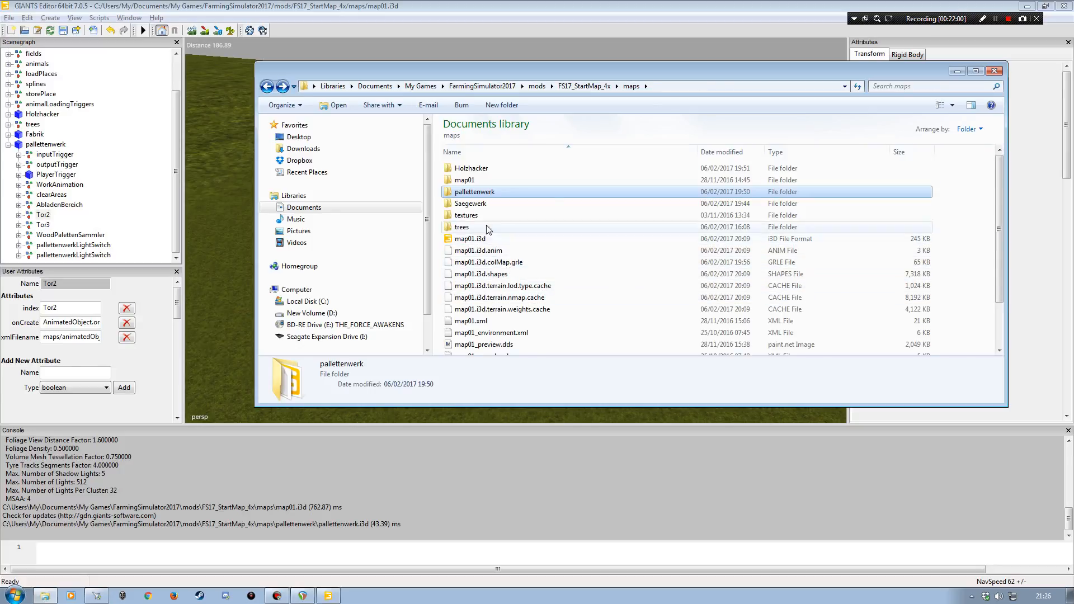
- Copy the pallettenwerk folder name and insert "pallettenwerk/" between "maps/" and the file name in Tor2's xmlFilename path
key(F2)
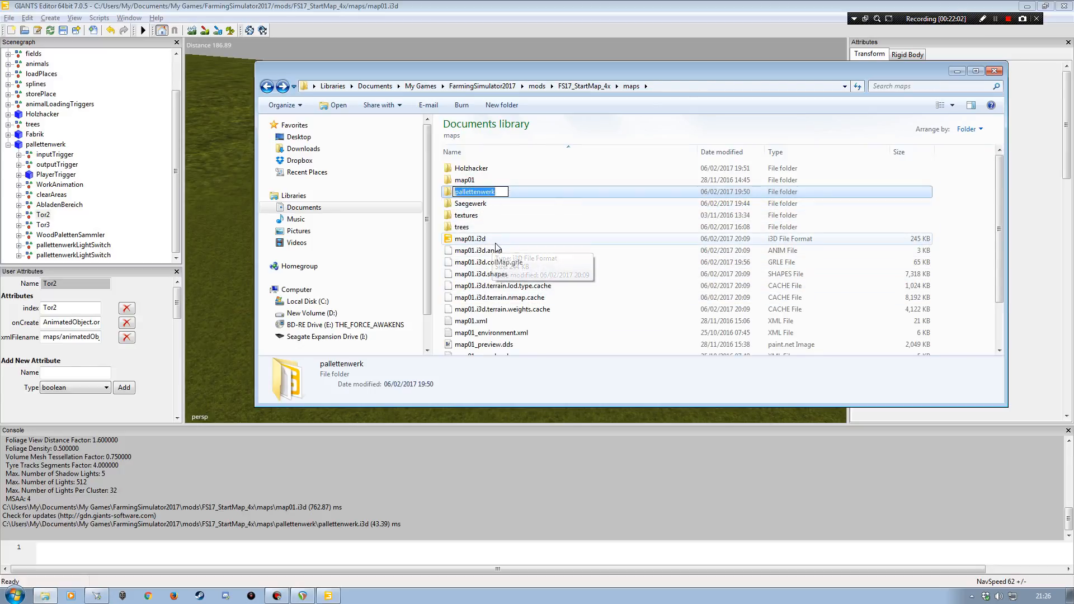
click(61, 338)
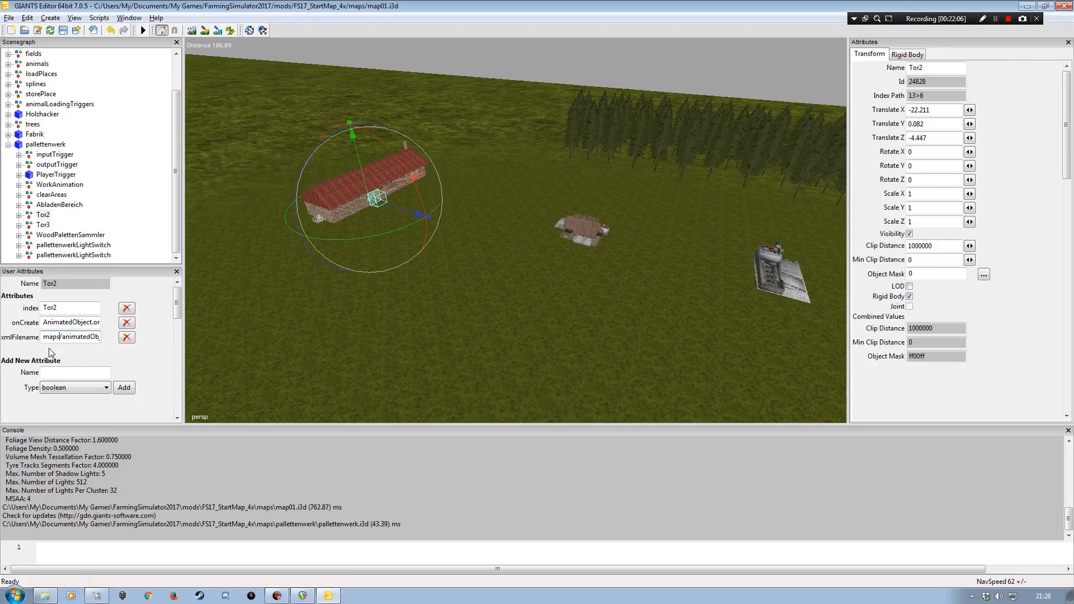
text(pallettenwerk/)
- Read Tor2's xmlFilename path through from its start to its end
key(Home)
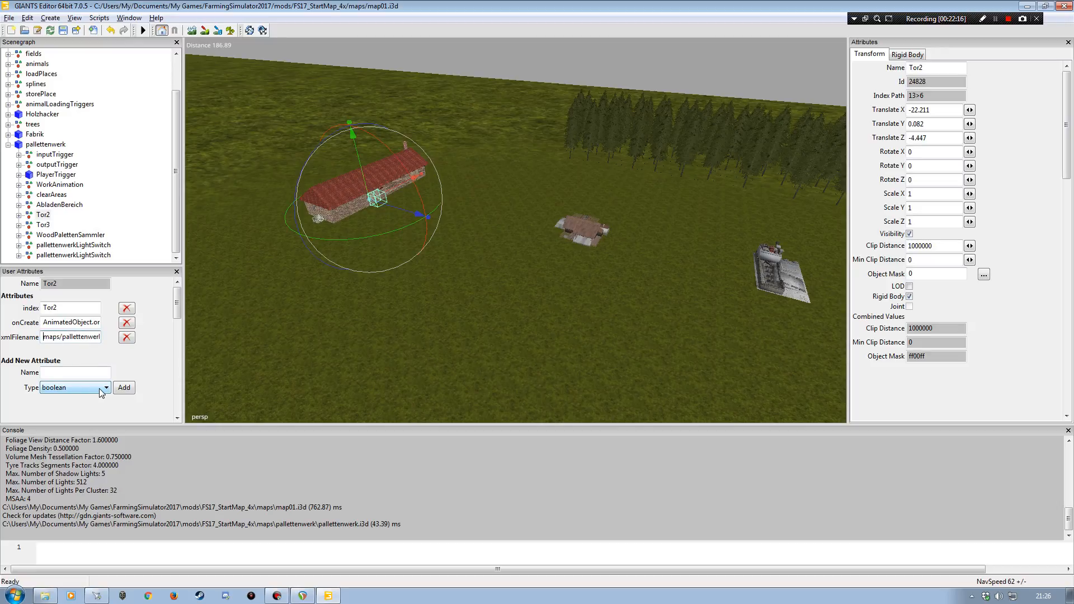
key(Right)
key(Right)
key(Right)
key(Right)
key(Right)
key(Right)
key(Right)
key(Right)
key(Right)
key(Right)
key(Right)
key(Right)
key(Right)
key(Right)
key(Right)
key(Right)
key(Right)
key(Right)
key(Right)
key(Right)
- Trace Tor2's path in Windows Explorer from FS17_StartMap_4x through maps and pallettenwerk to animatedObjects.xml, and return to GIANTS Editor
click(44, 596)
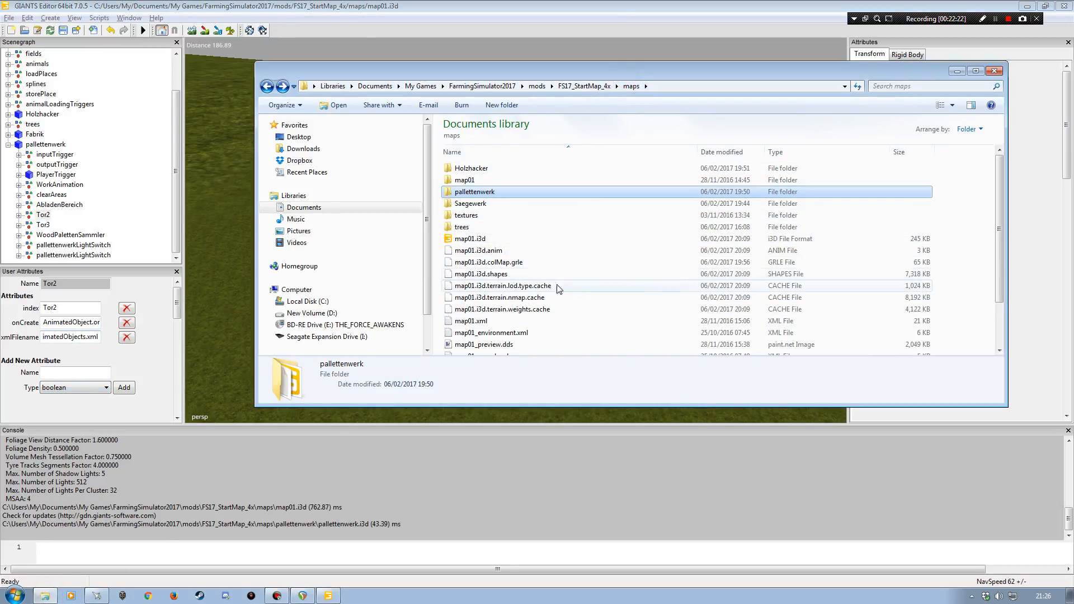
click(584, 86)
click(468, 193)
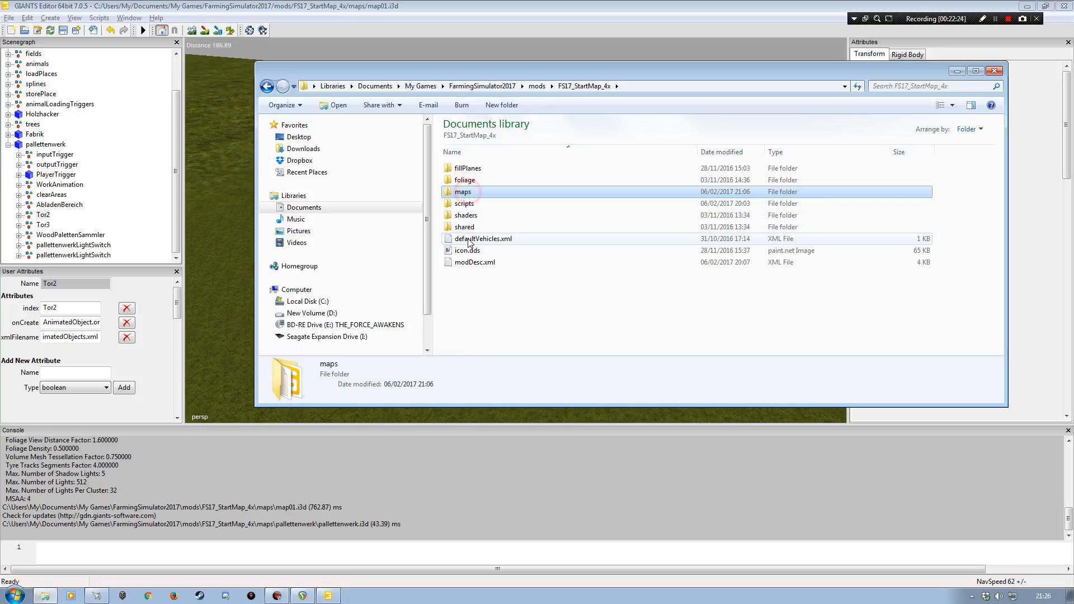
drag(469, 242, 467, 230)
double_click(463, 192)
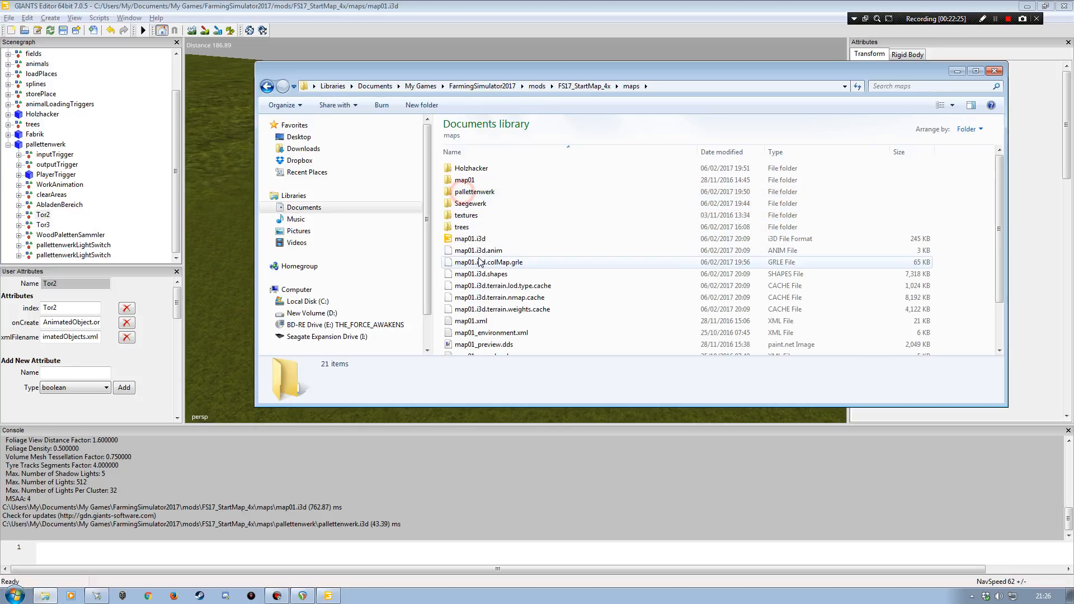
double_click(471, 196)
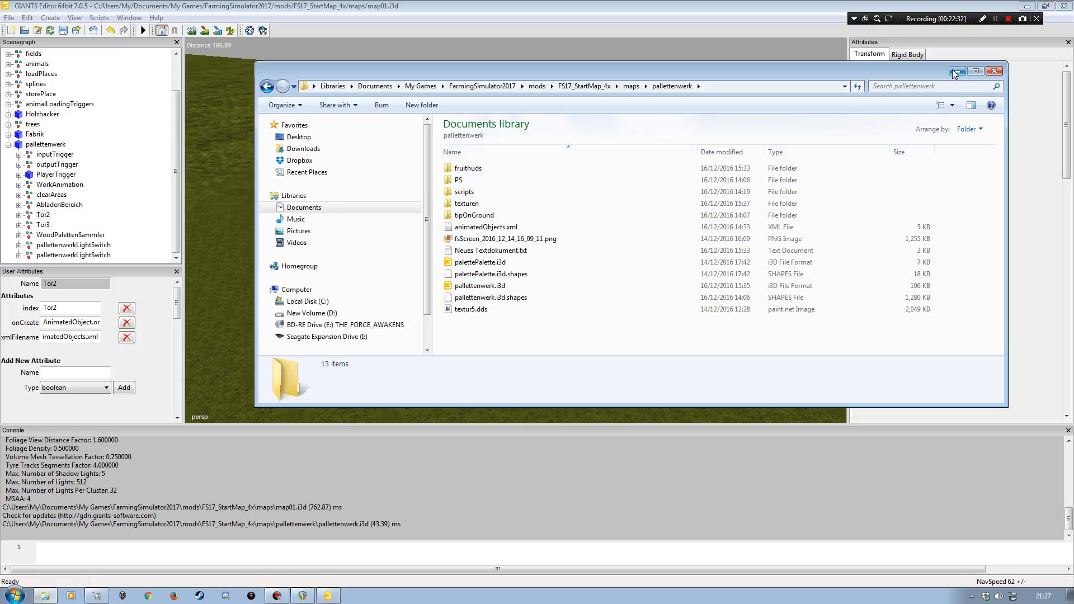
click(994, 71)
click(128, 387)
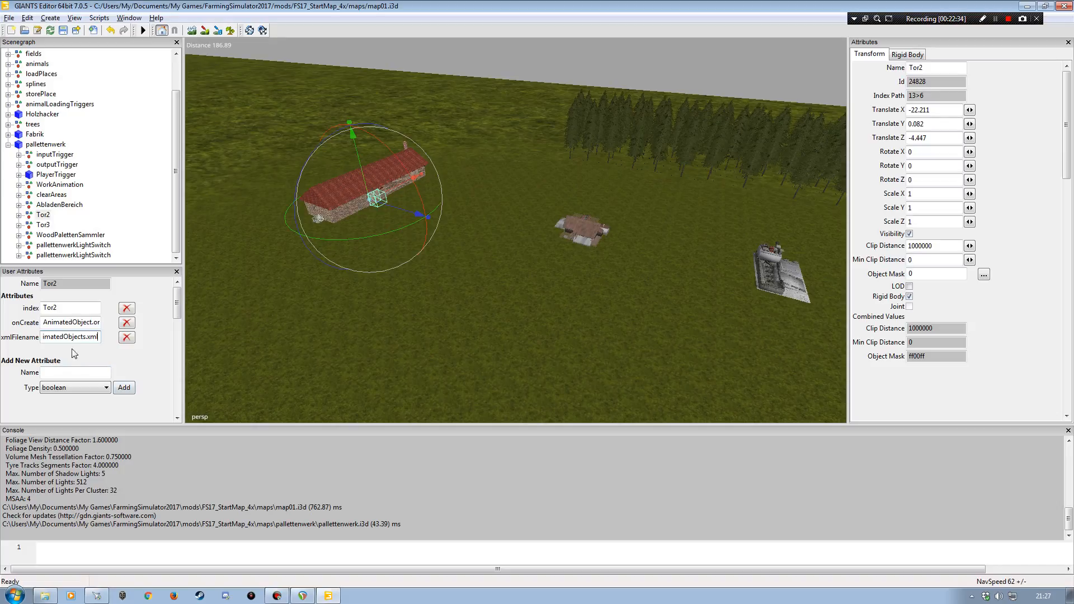
- Copy Tor2's complete xmlFilename path, maps/pallettenwerk/animatedObjects.xml, and replace Tor3's xmlFilename with it
click(43, 225)
key(Up)
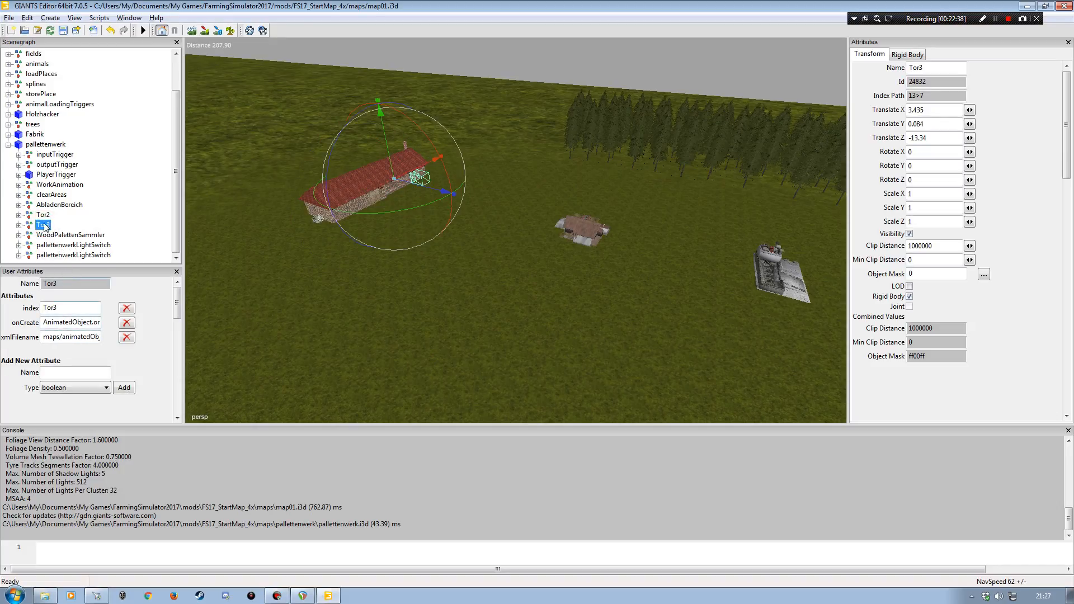
click(80, 337)
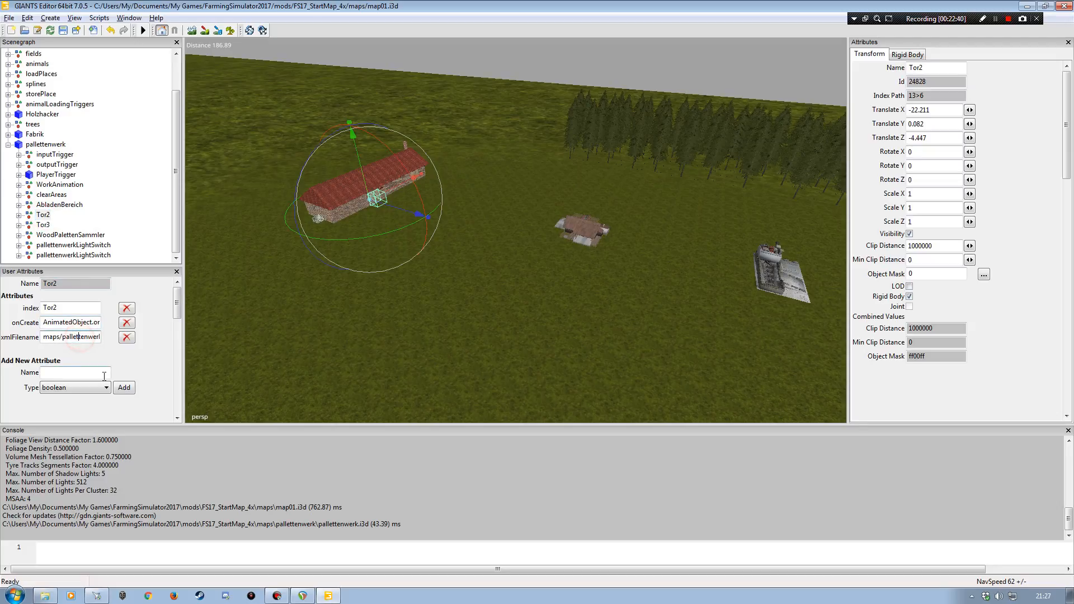
key(Right)
key(Right)
drag(89, 339, 22, 341)
key(ctrl+c)
click(45, 225)
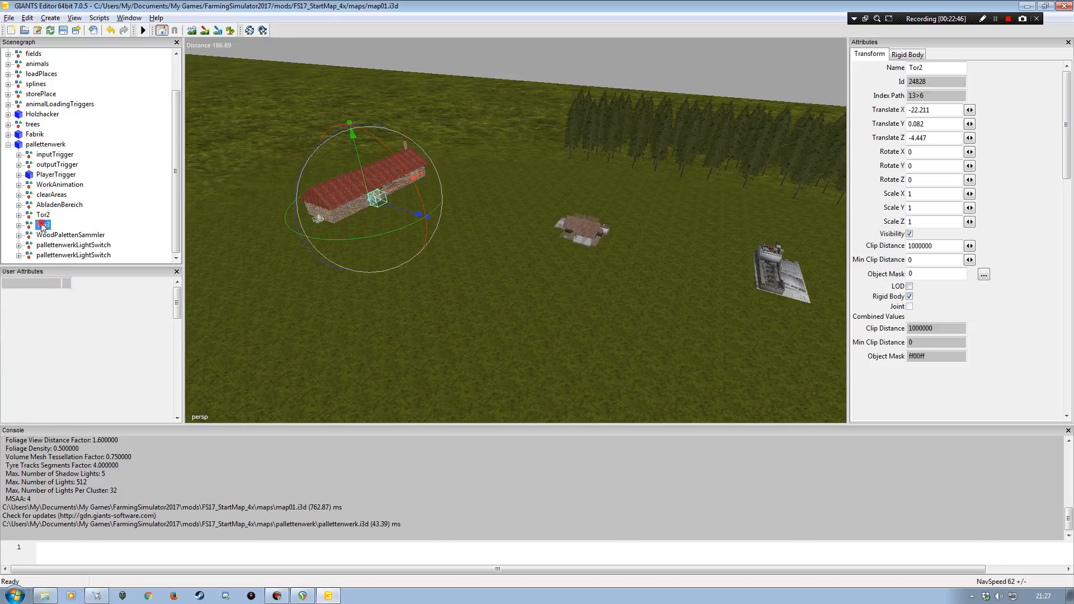
drag(65, 337, 20, 337)
key(ctrl+v)
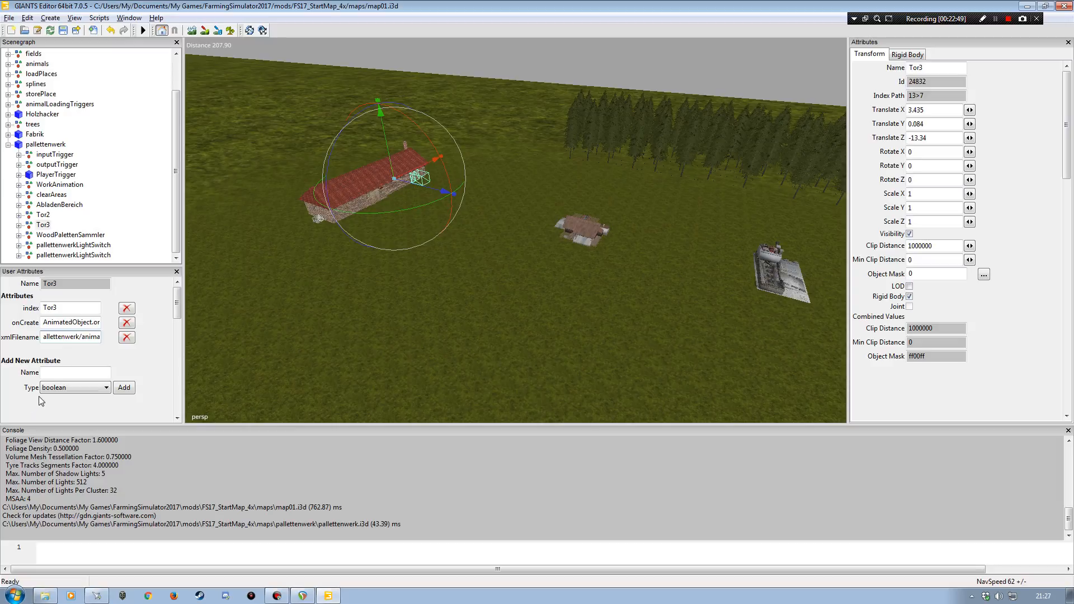
click(60, 338)
key(Home)
- Deselect Tor3, collapse the pallettenwerk group, save map01.i3d and close GIANTS Editor
click(107, 204)
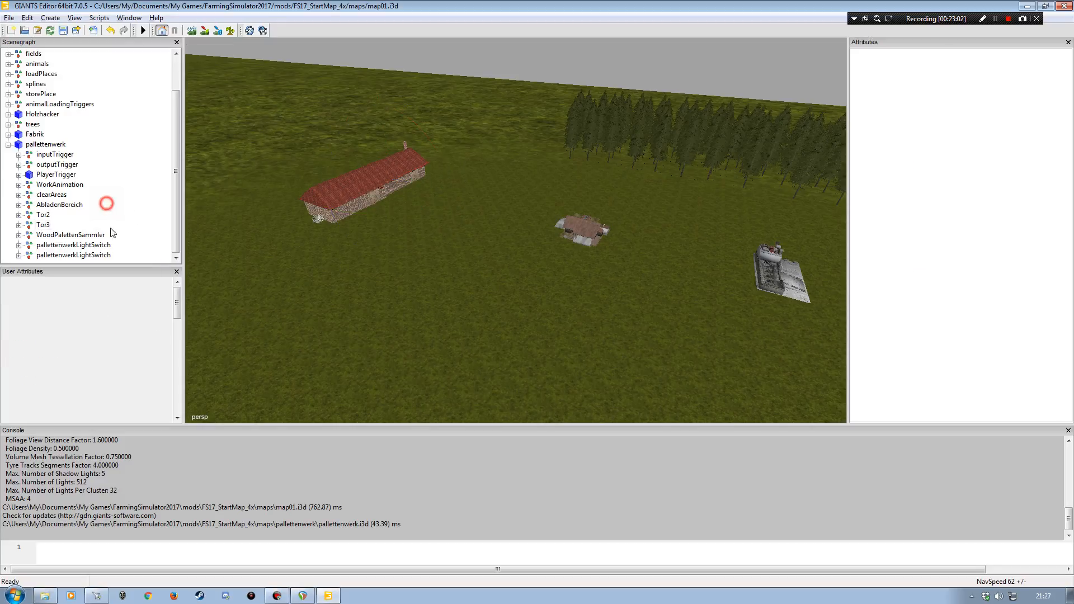
click(8, 145)
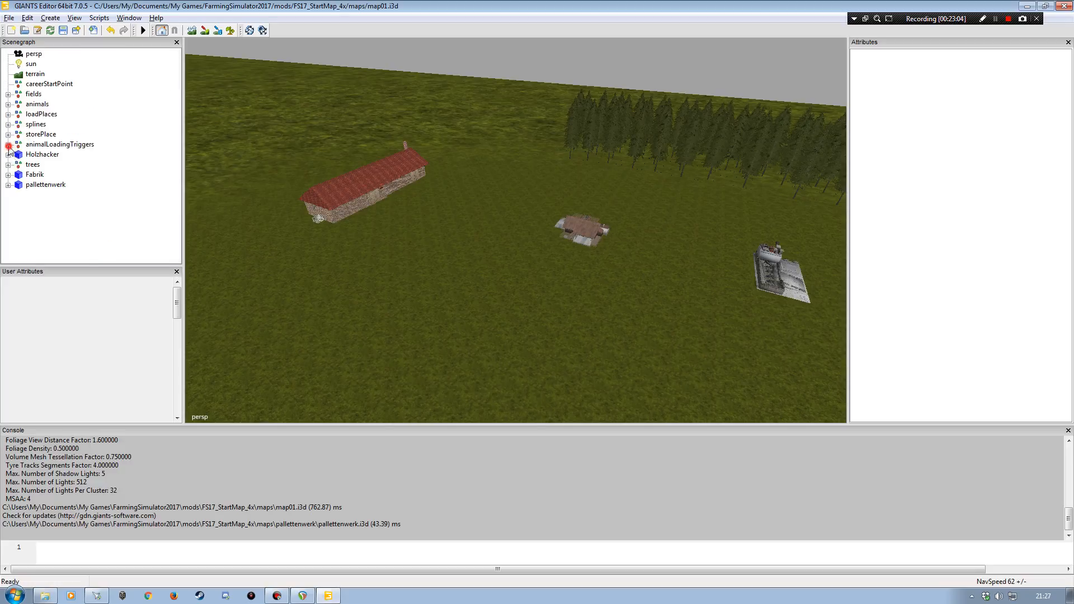
click(87, 218)
key(ctrl+s)
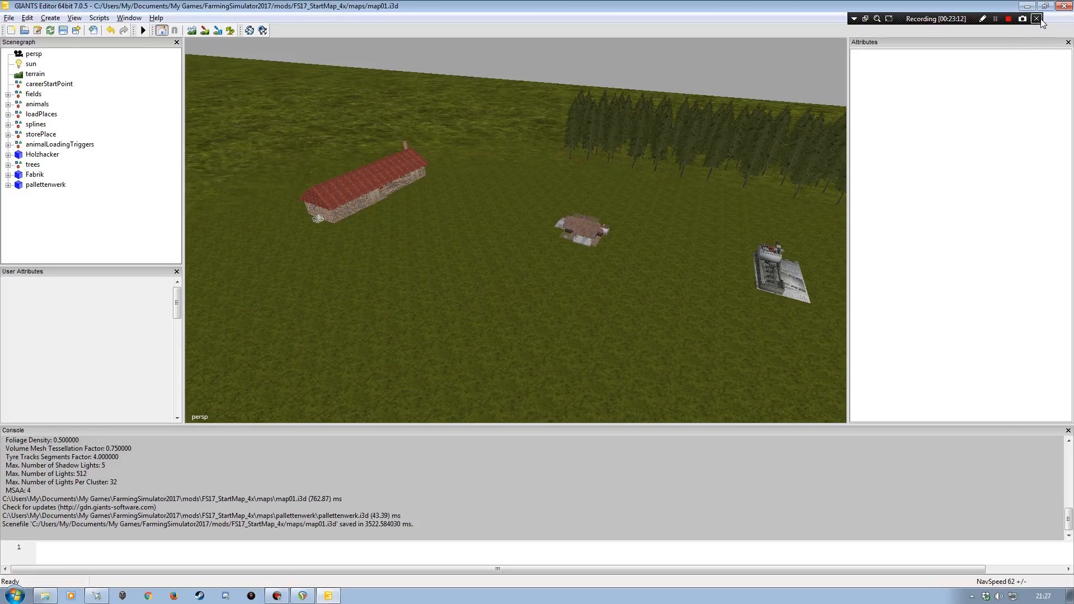
click(1063, 6)
- Open animatedObjects.xml from the pallettenwerk folder in Notepad++, examine its light switch, Tor2 and Tor3 sound file paths, and close it
click(44, 596)
drag(517, 76, 457, 82)
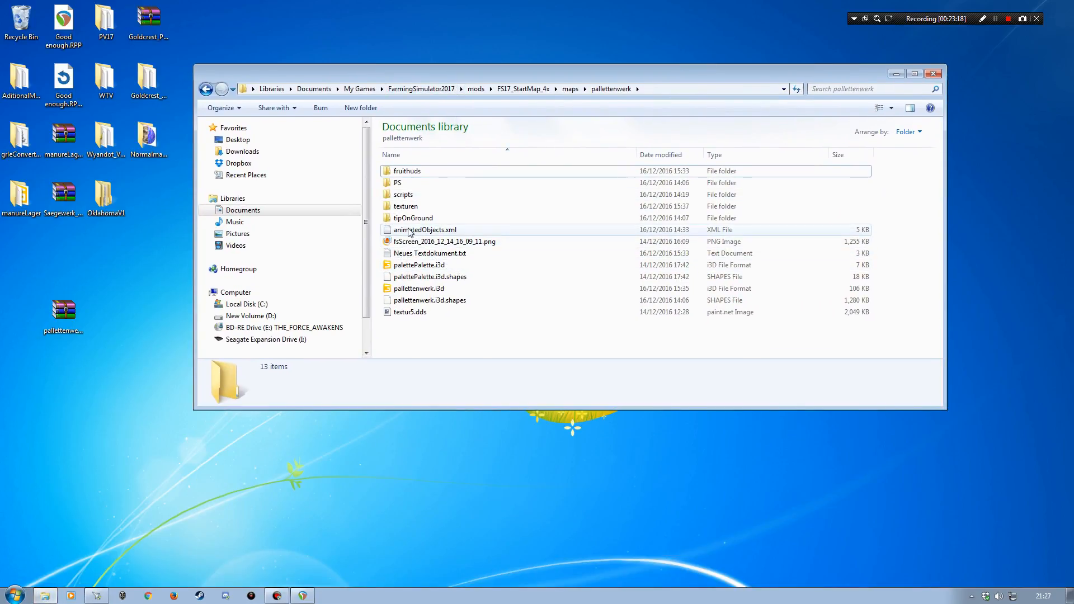
double_click(409, 231)
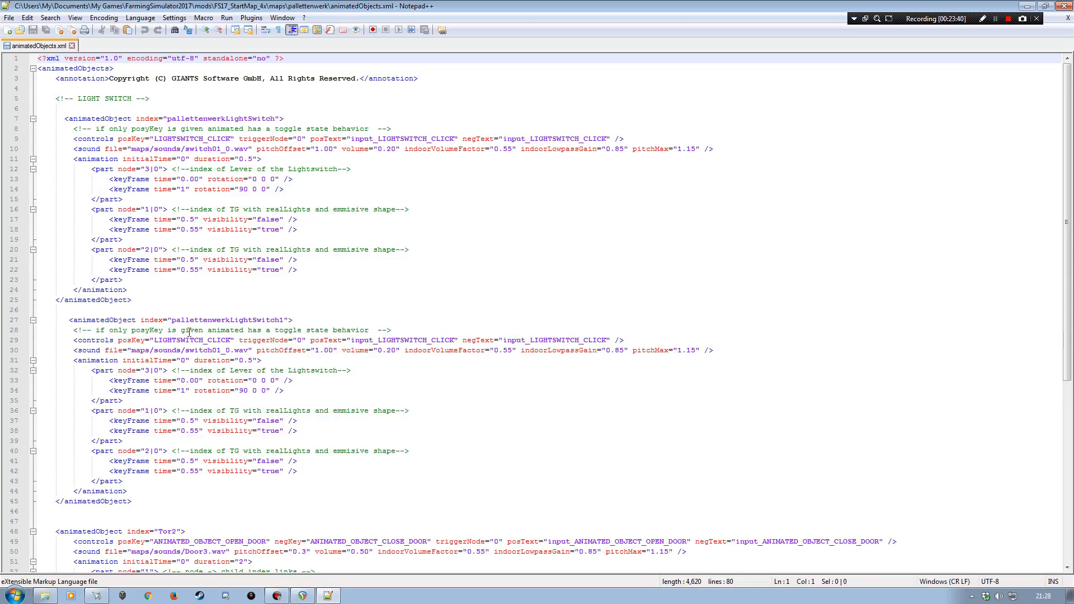
scroll(190, 333, down, 3)
scroll(257, 351, down, 6)
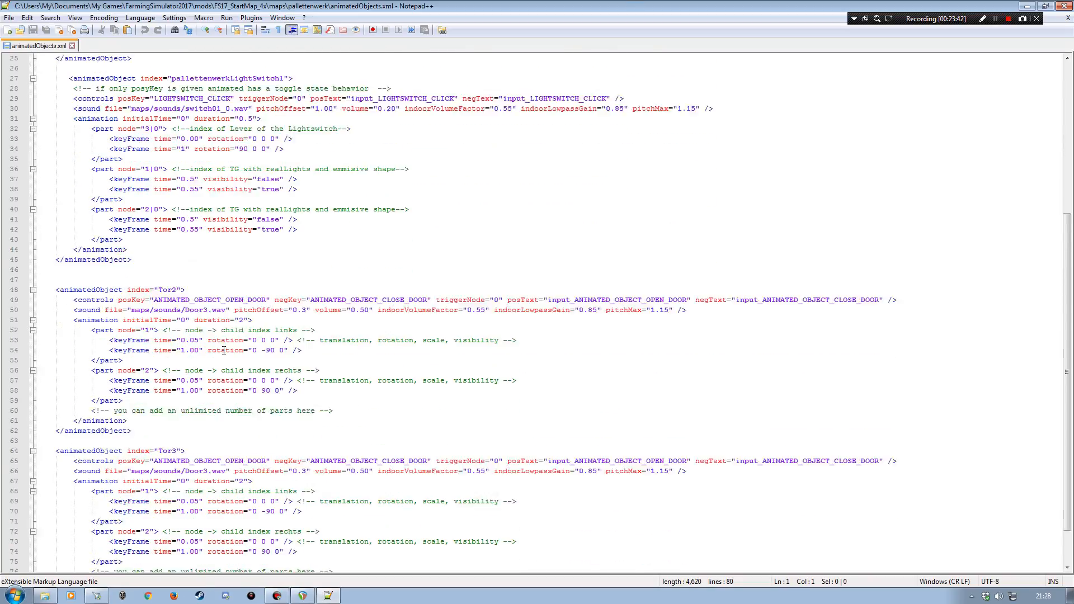
scroll(223, 315, down, 1)
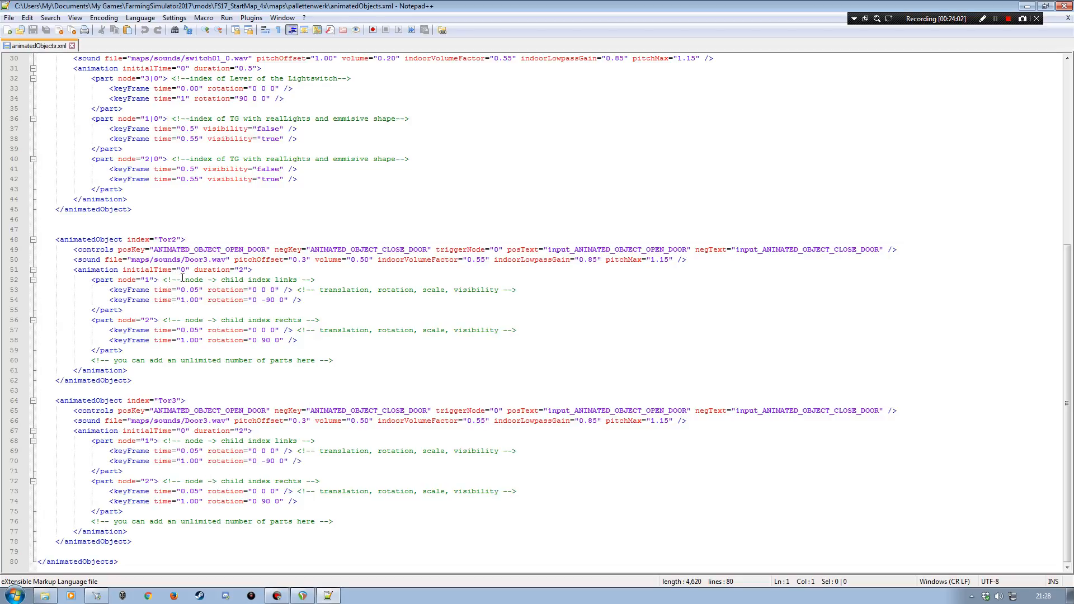
click(72, 45)
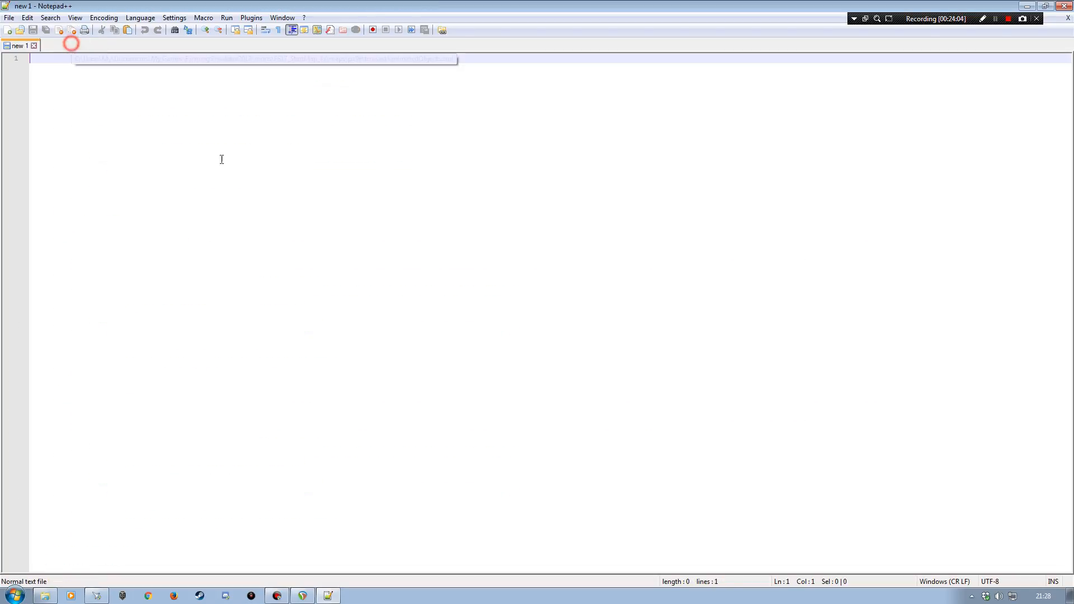
click(1063, 5)
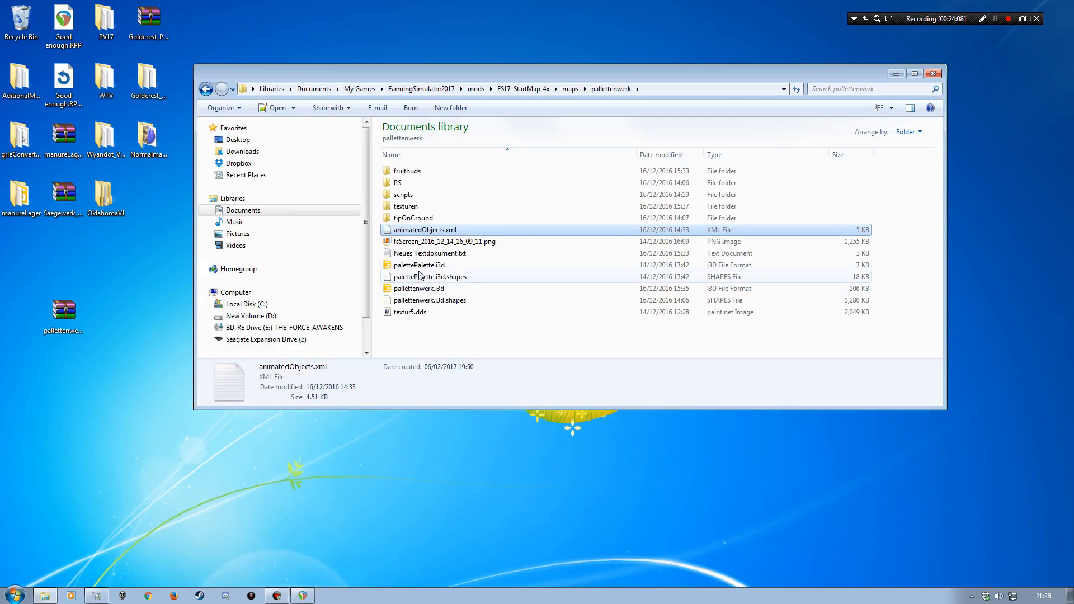
- Look through the texturen and tipOnGround folders inside the pallettenwerk folder
double_click(405, 207)
scroll(427, 230, down, 5)
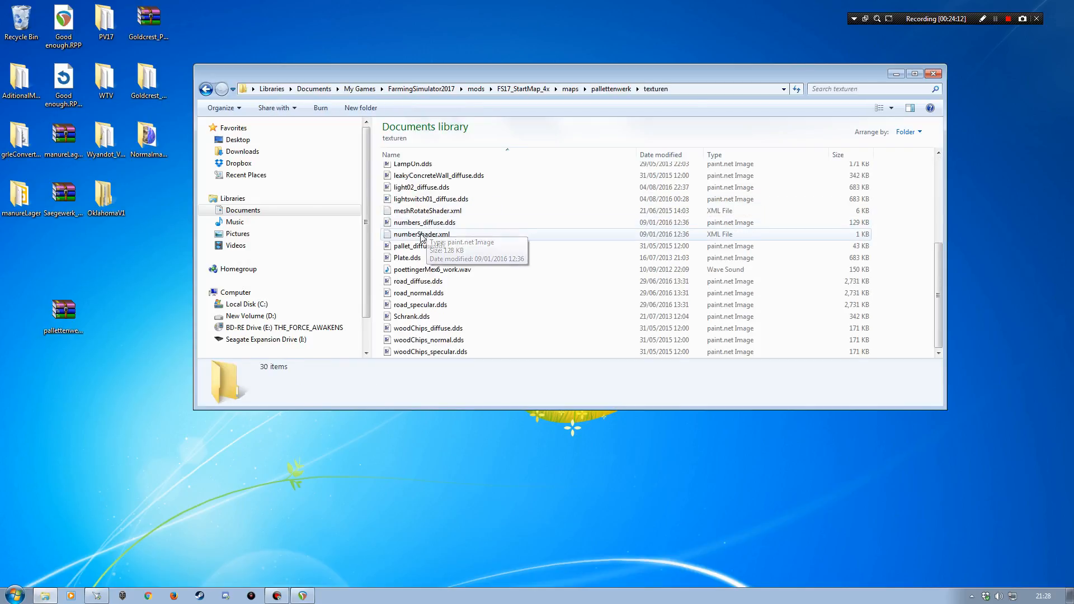
scroll(427, 229, up, 5)
key(BackSpace)
double_click(413, 218)
key(BackSpace)
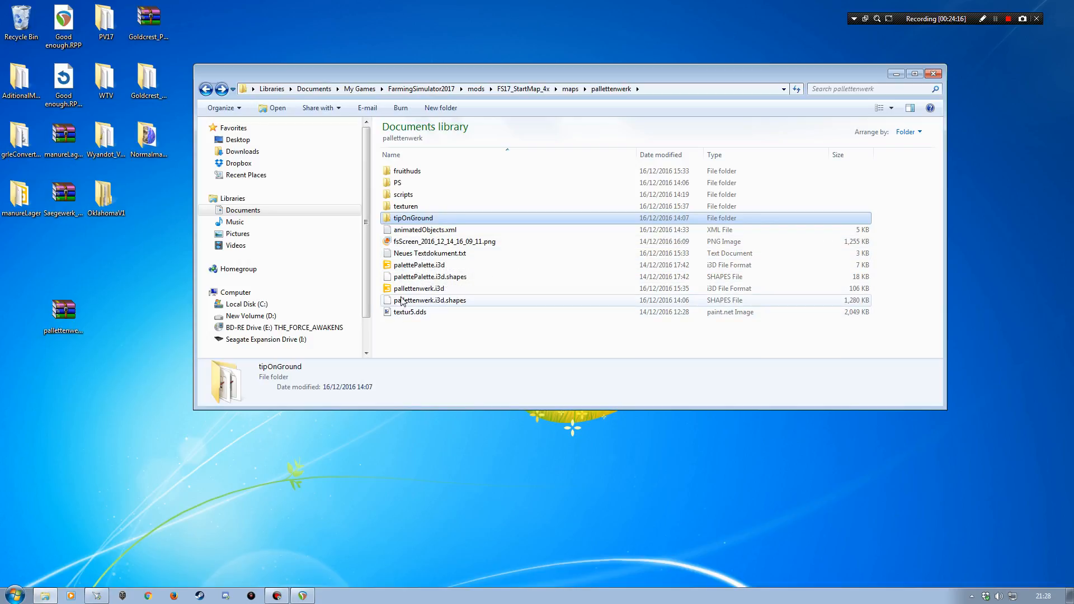
- Reopen animatedObjects.xml, review the sound paths of its light switches and Tor2, and close it
double_click(417, 230)
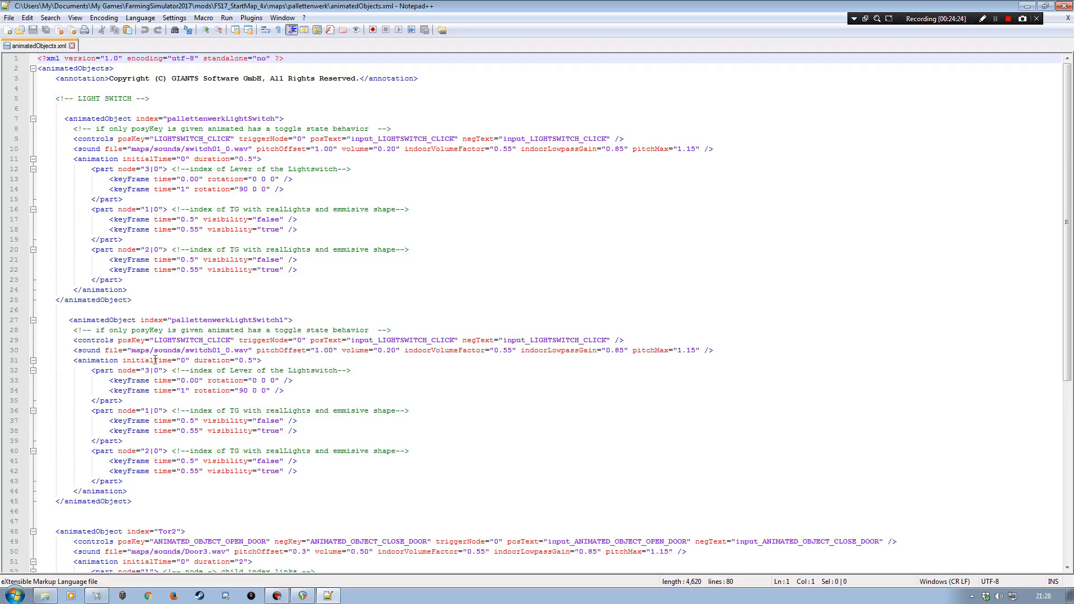
scroll(209, 359, down, 4)
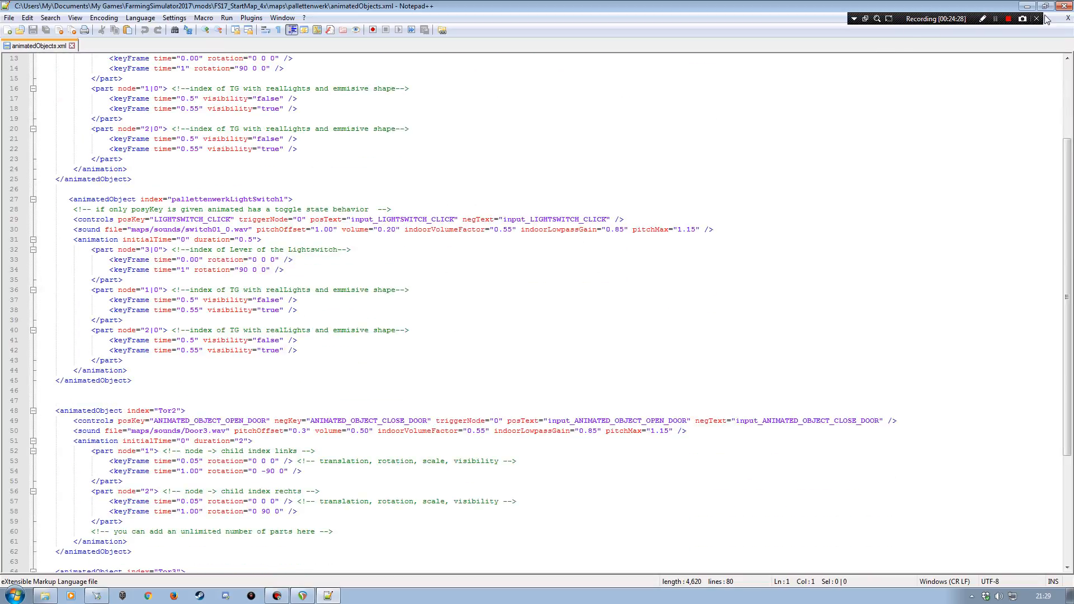
click(1068, 18)
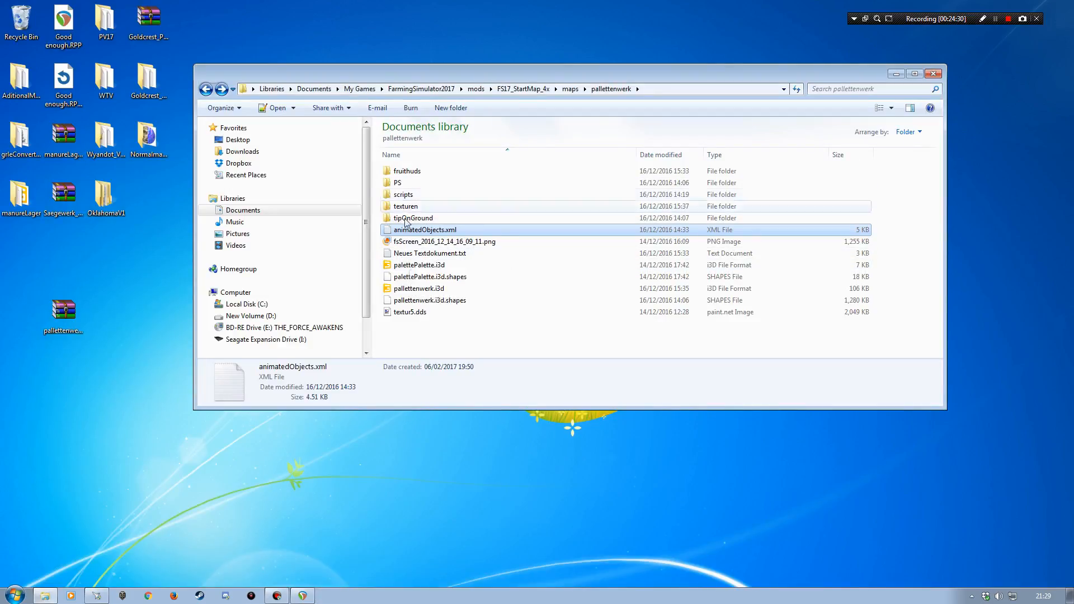
- Open Neues Textdokument.txt from the map's pallettenwerk folder in Notepad++ and examine its AdditionalMapTypes entry
key(BackSpace)
key(BackSpace)
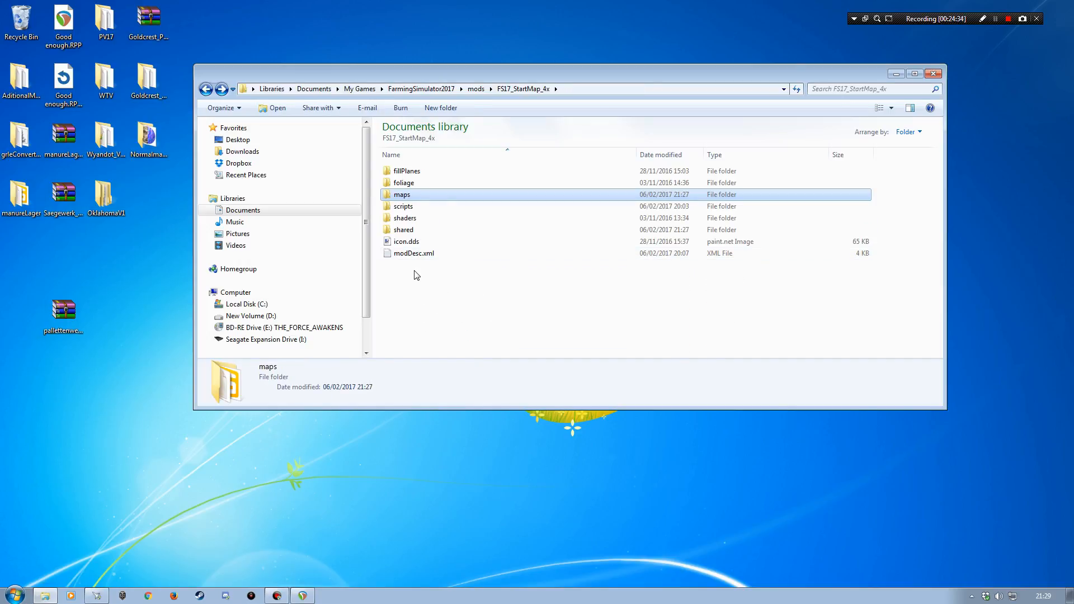
double_click(403, 196)
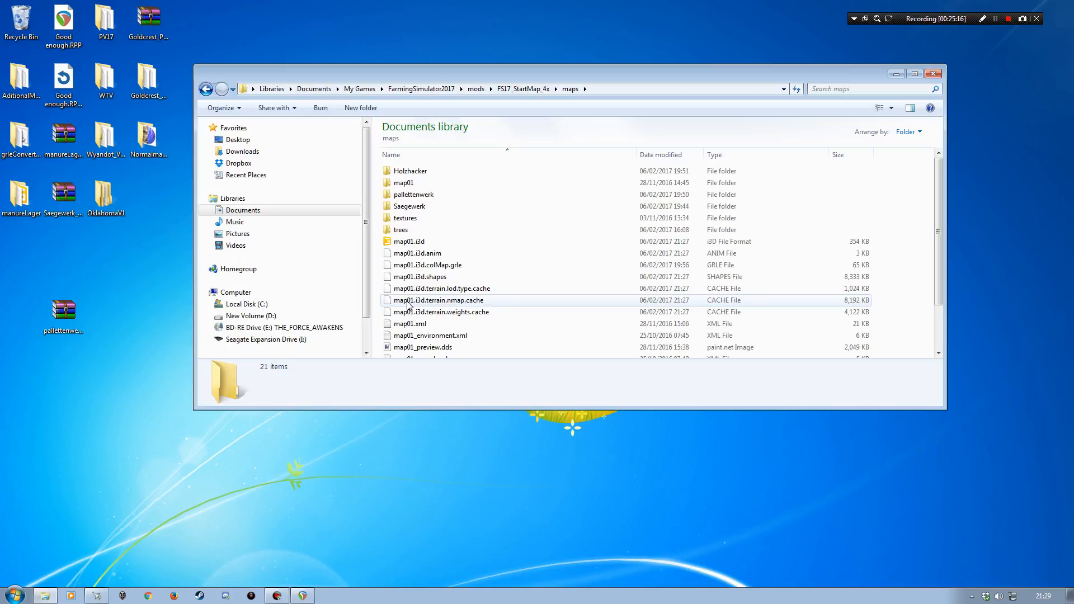
double_click(404, 194)
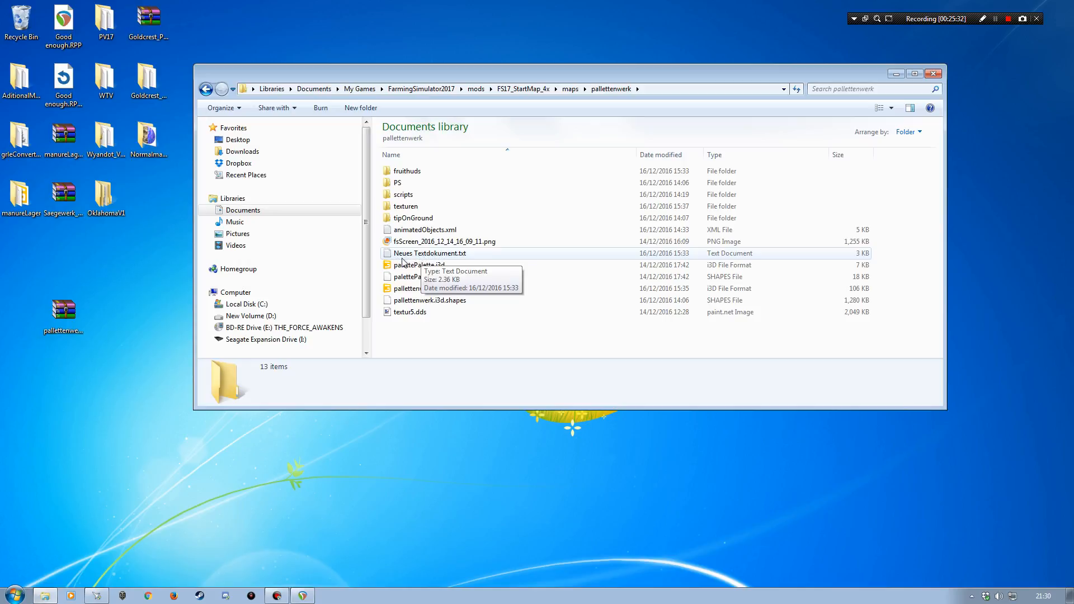
right_click(422, 256)
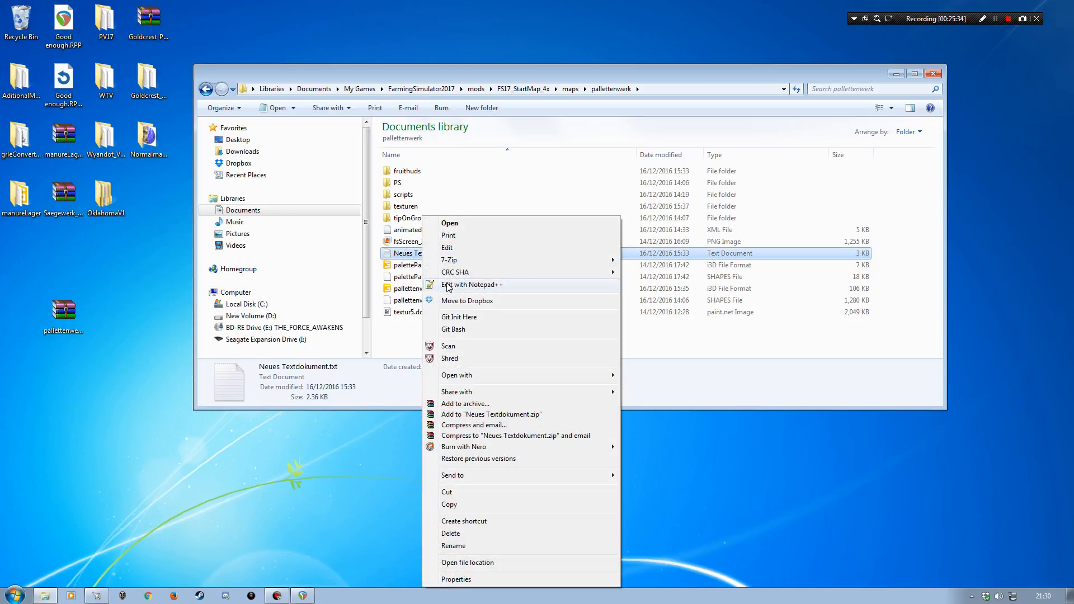
click(448, 286)
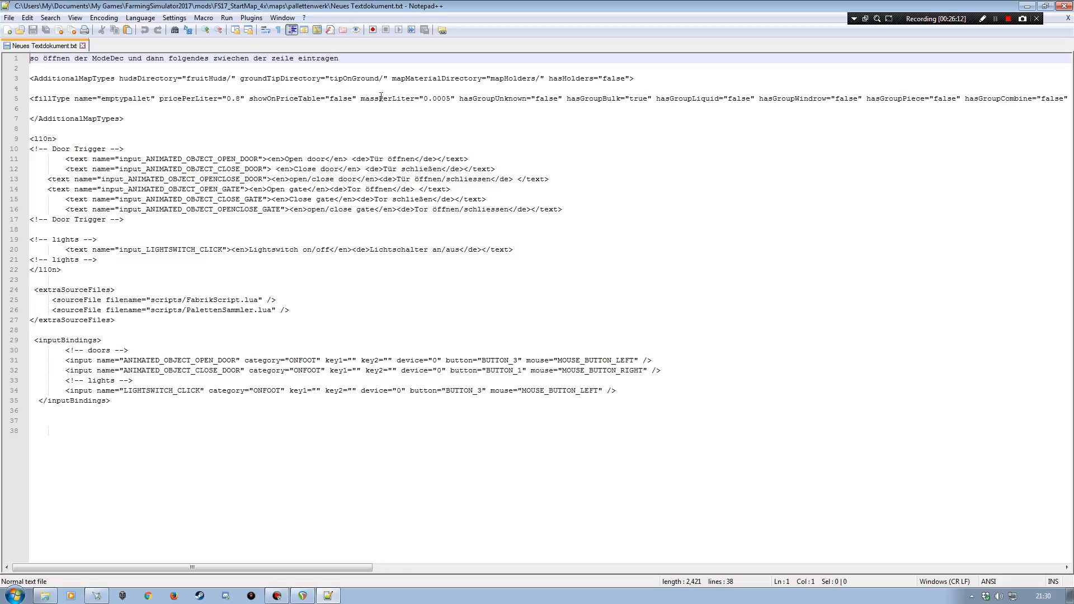
drag(641, 78, 668, 89)
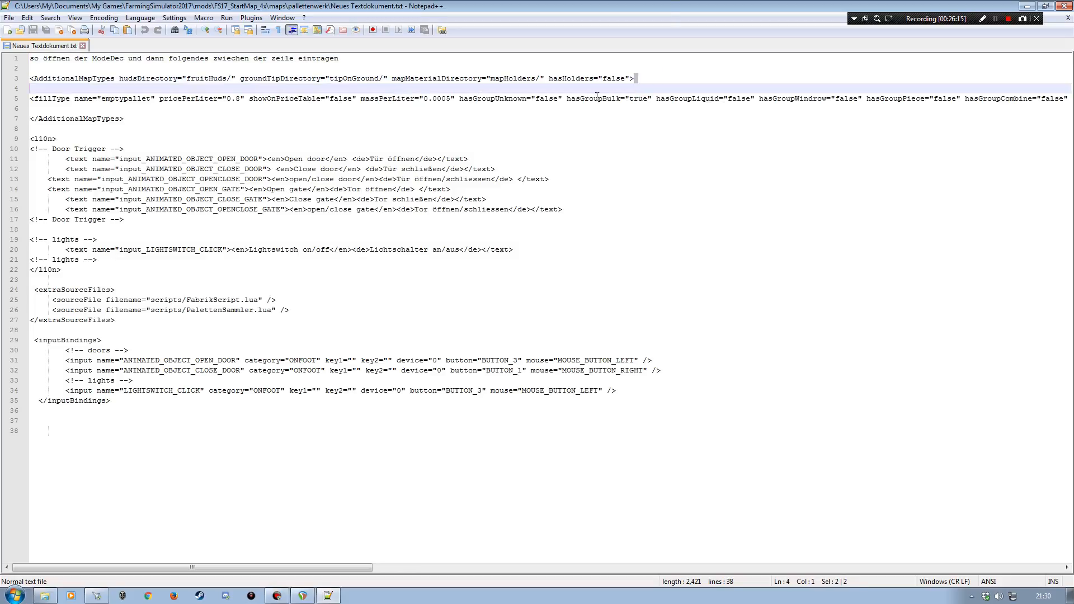
click(642, 79)
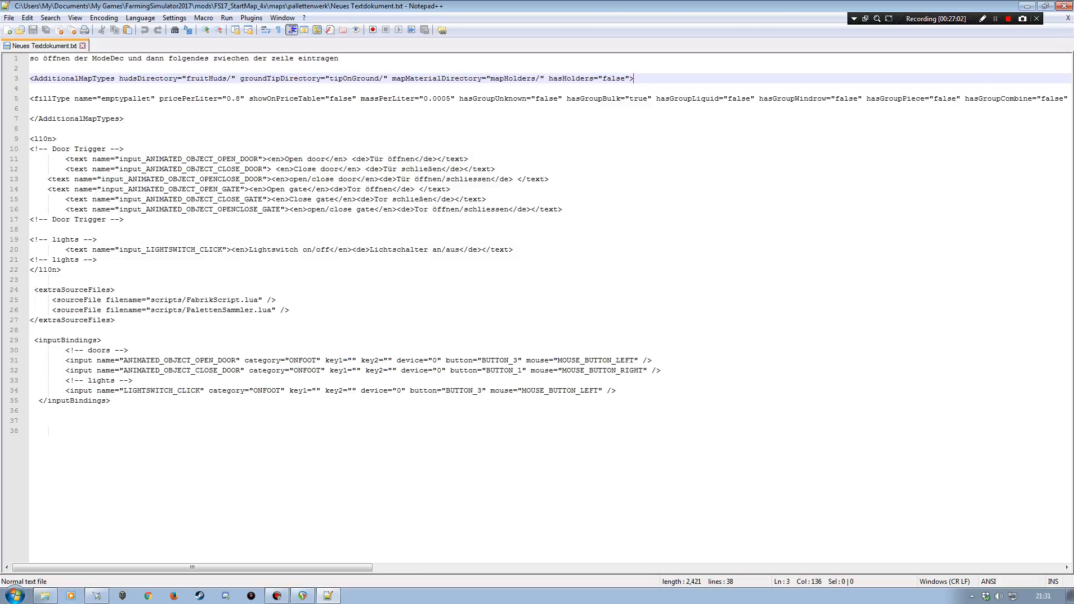
- Inspect the AditionalMapTypes_V1.0.0.8_UnzipFirst folder on the desktop, close it, and return to Neues Textdokument.txt
click(1027, 6)
click(19, 81)
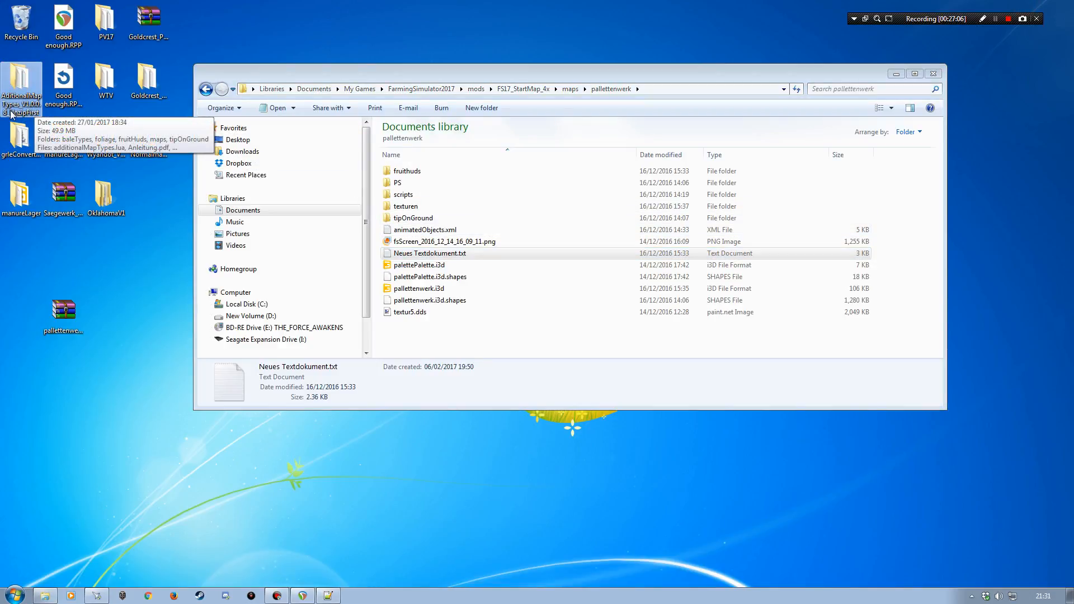
double_click(12, 113)
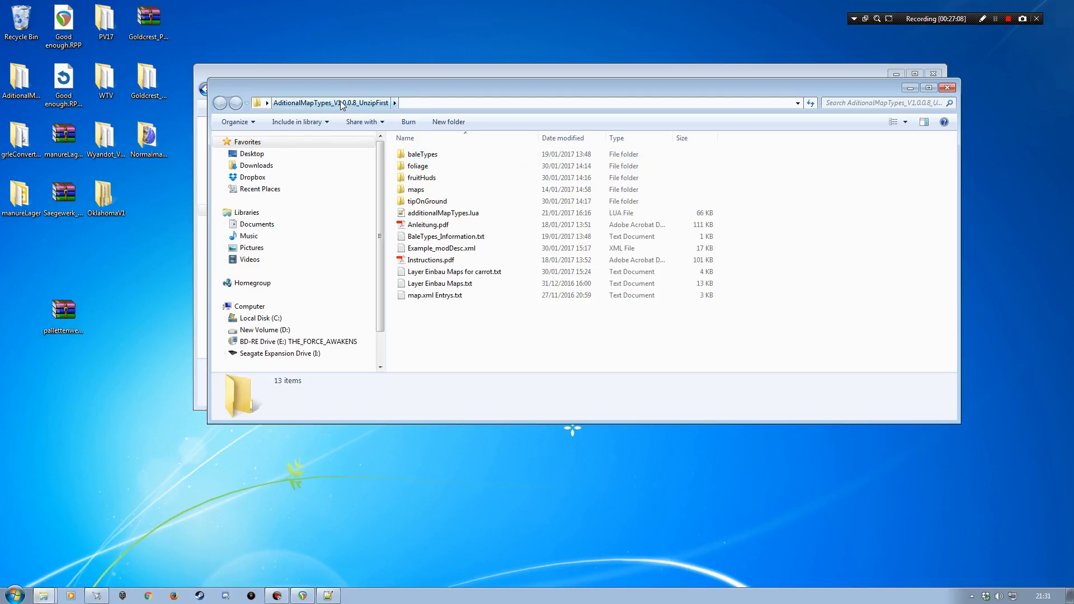
click(947, 88)
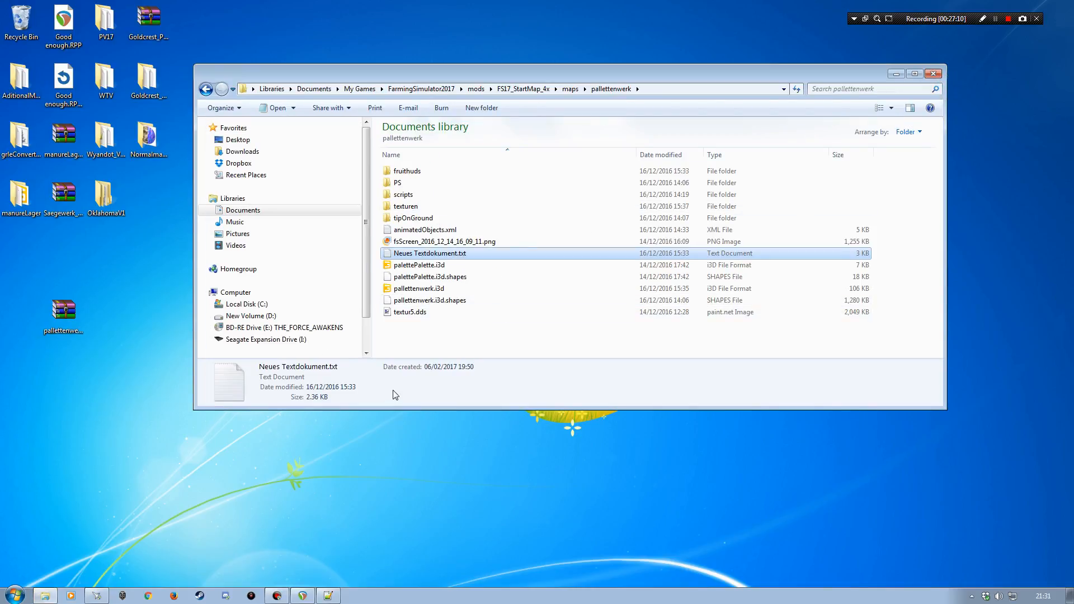
double_click(431, 253)
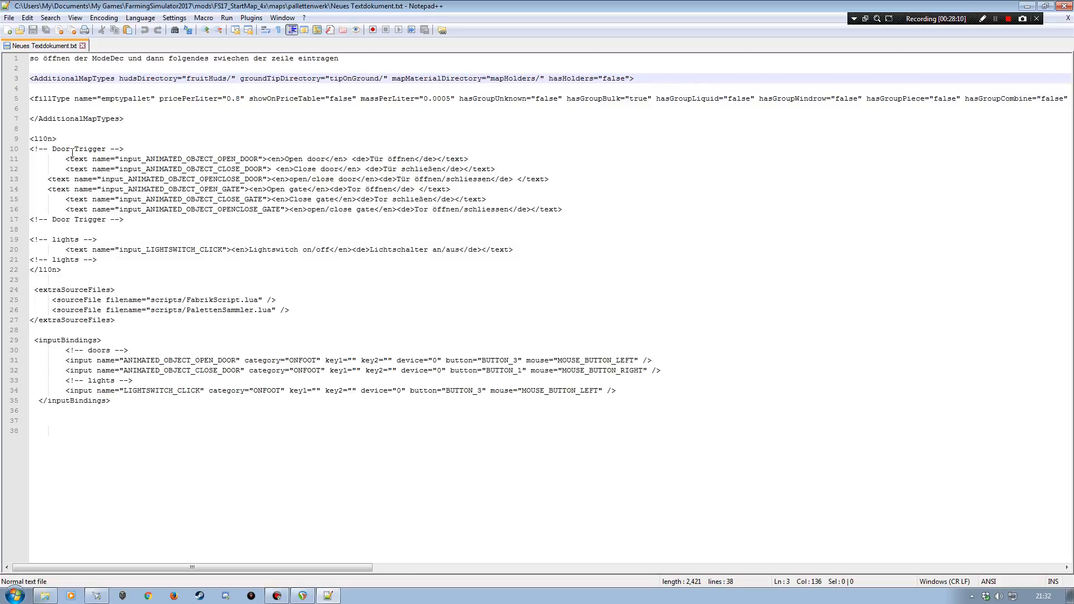
- Examine where the l10n section of Neues Textdokument.txt opens and closes
drag(55, 139, 29, 139)
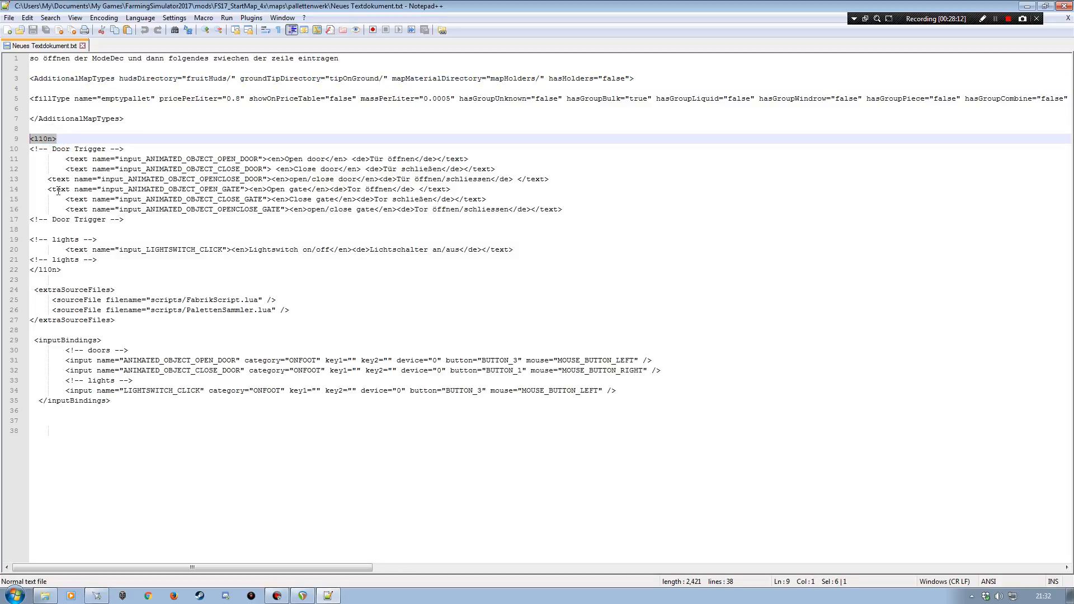
drag(61, 271, 30, 270)
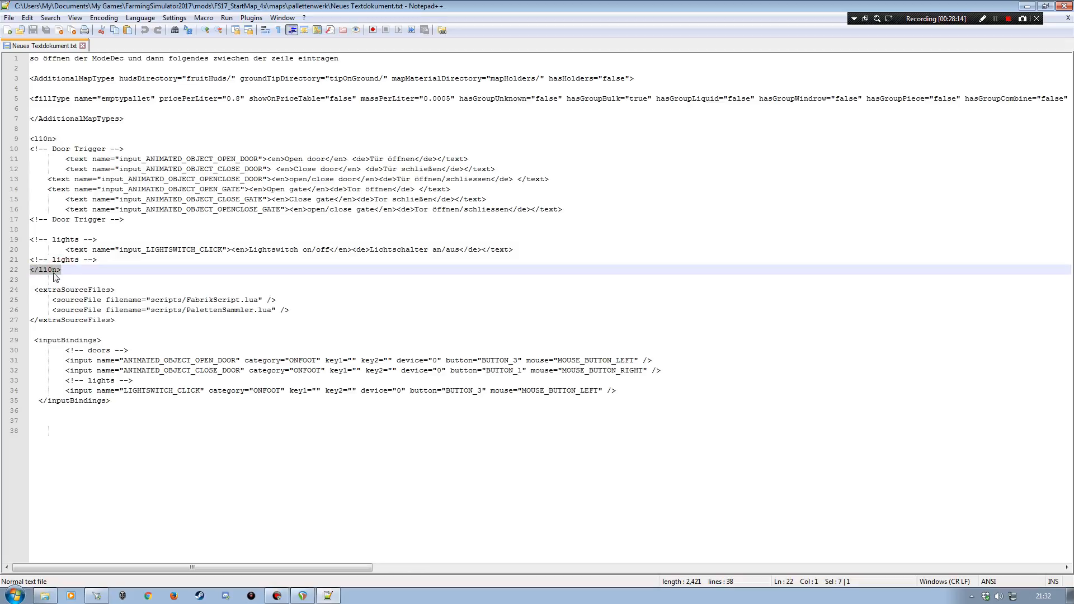
click(62, 270)
- Open modDesc.xml from the FS17_StartMap_4x folder and look through its l10n, extraSourceFiles and maps sections
click(45, 596)
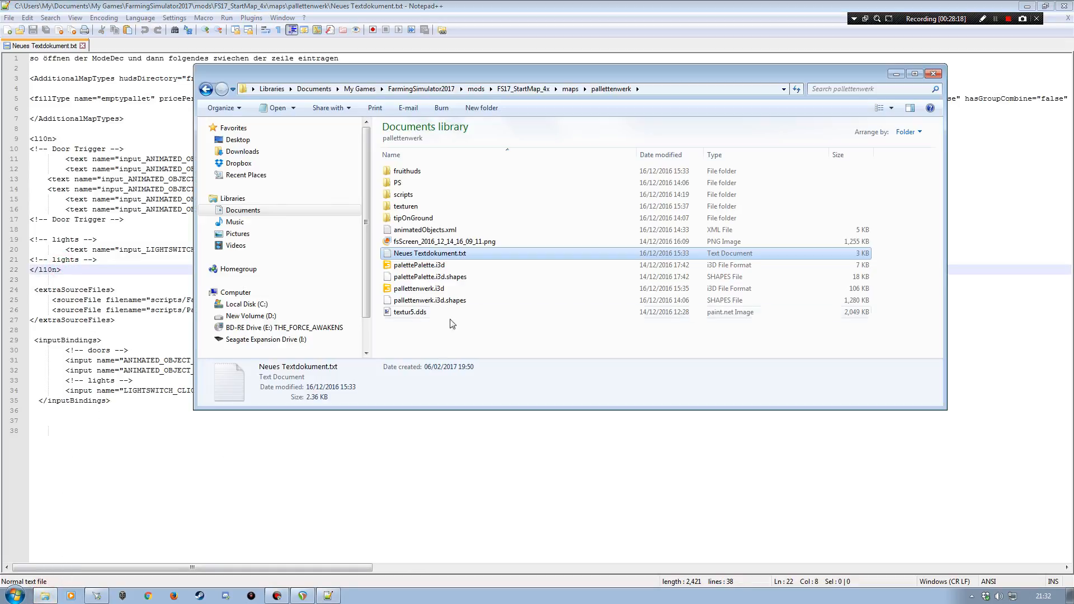
key(BackSpace)
key(BackSpace)
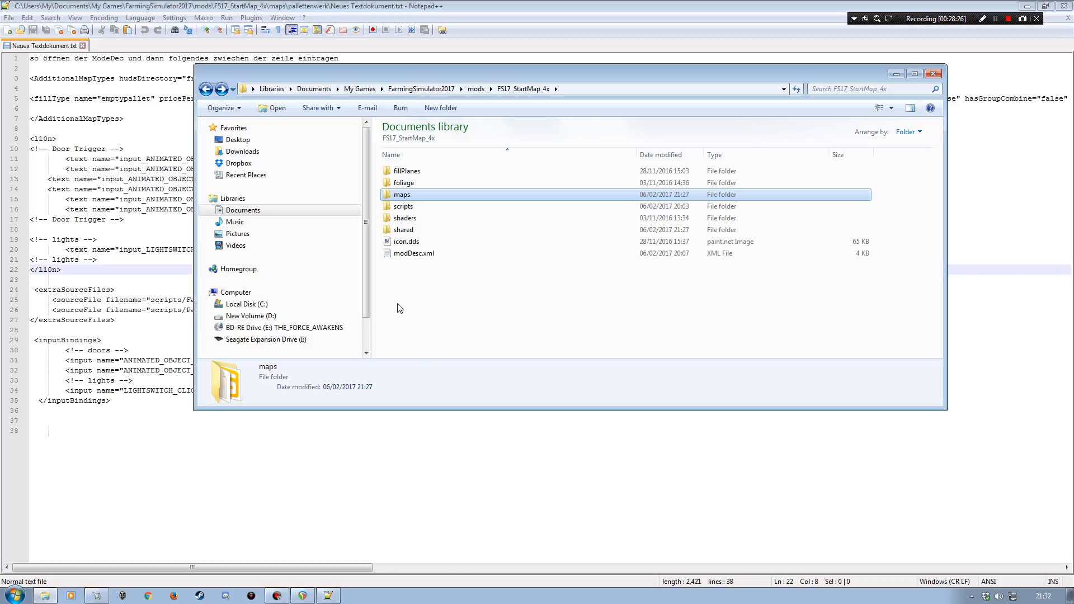
double_click(407, 254)
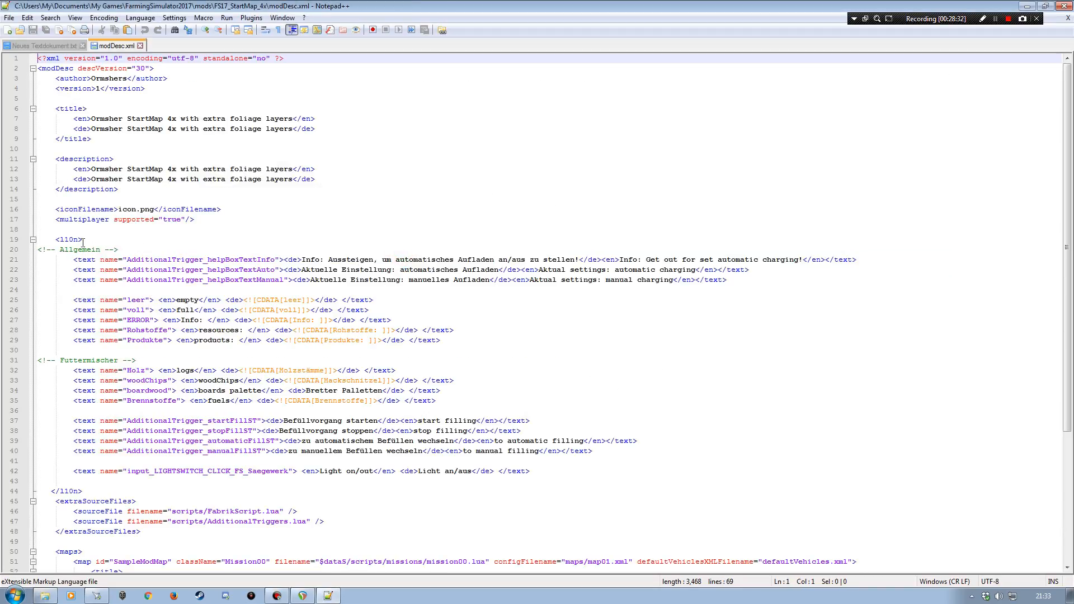
scroll(90, 358, down, 3)
scroll(108, 279, up, 3)
- Review the block from l10n to inputBindings in Neues Textdokument.txt, focusing on the Door Trigger and lights entries
click(40, 45)
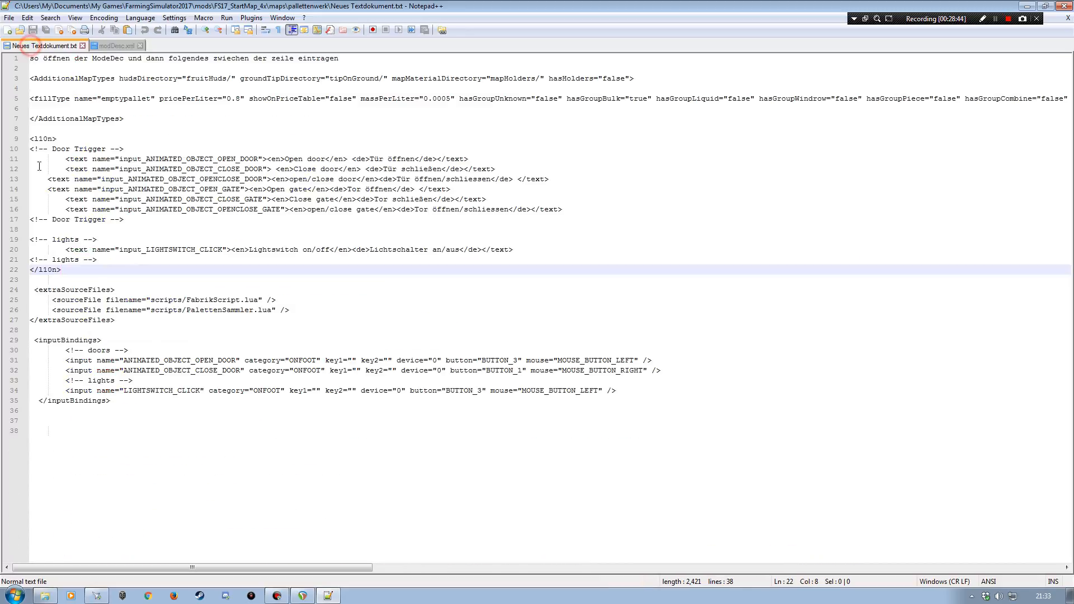
click(13, 140)
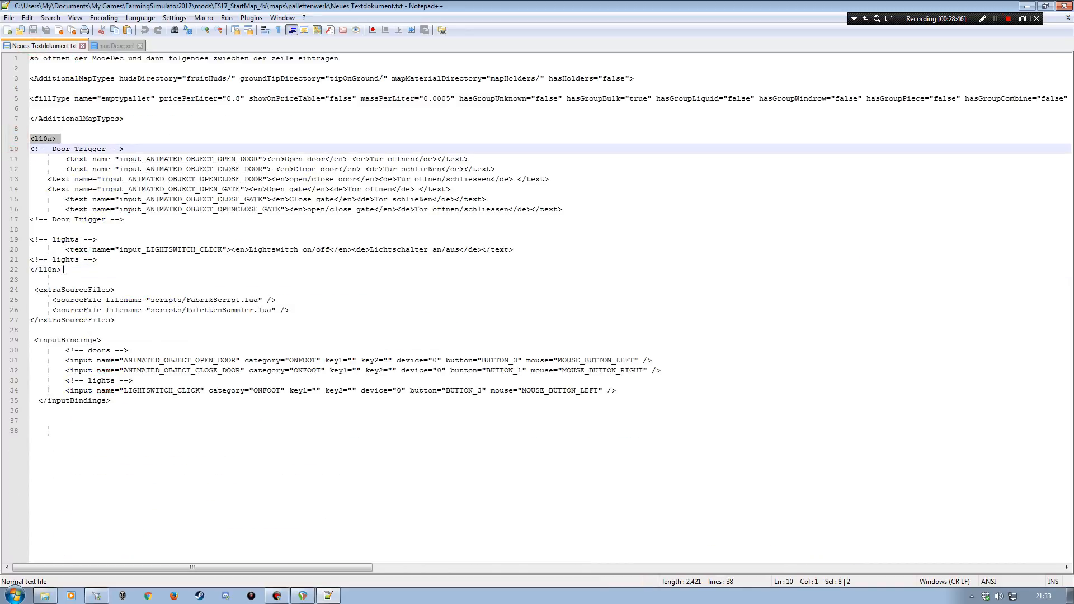
shift+click(7, 322)
shift+click(10, 402)
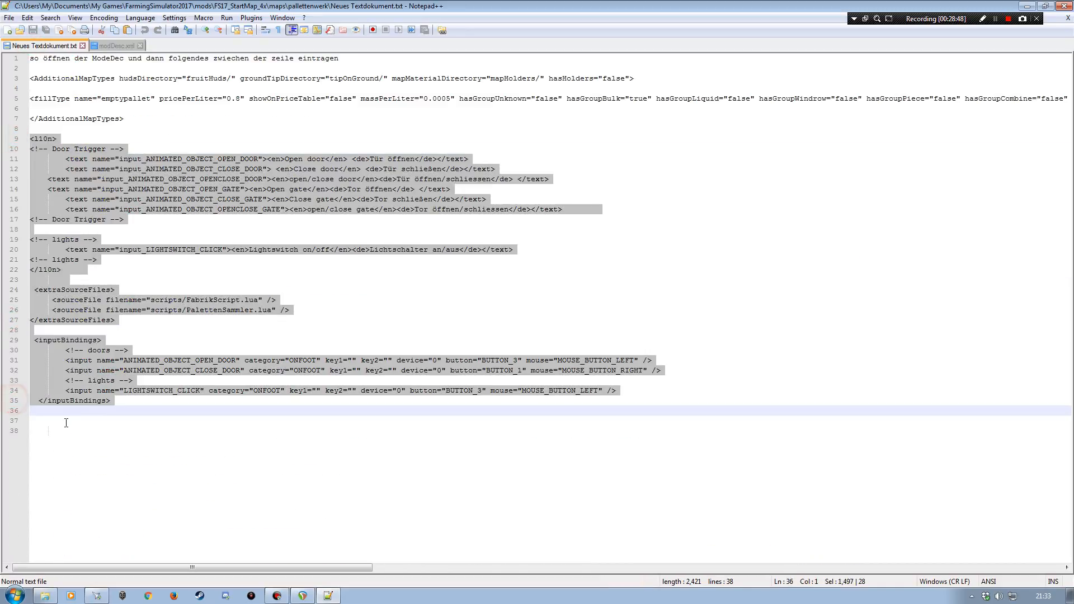
click(124, 404)
click(13, 150)
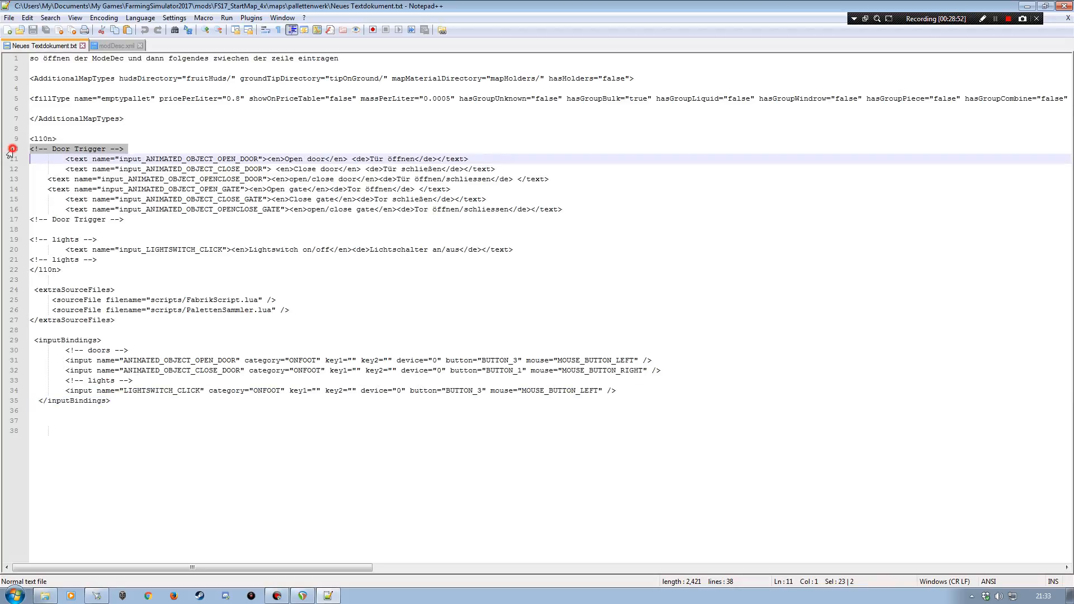
shift+click(14, 261)
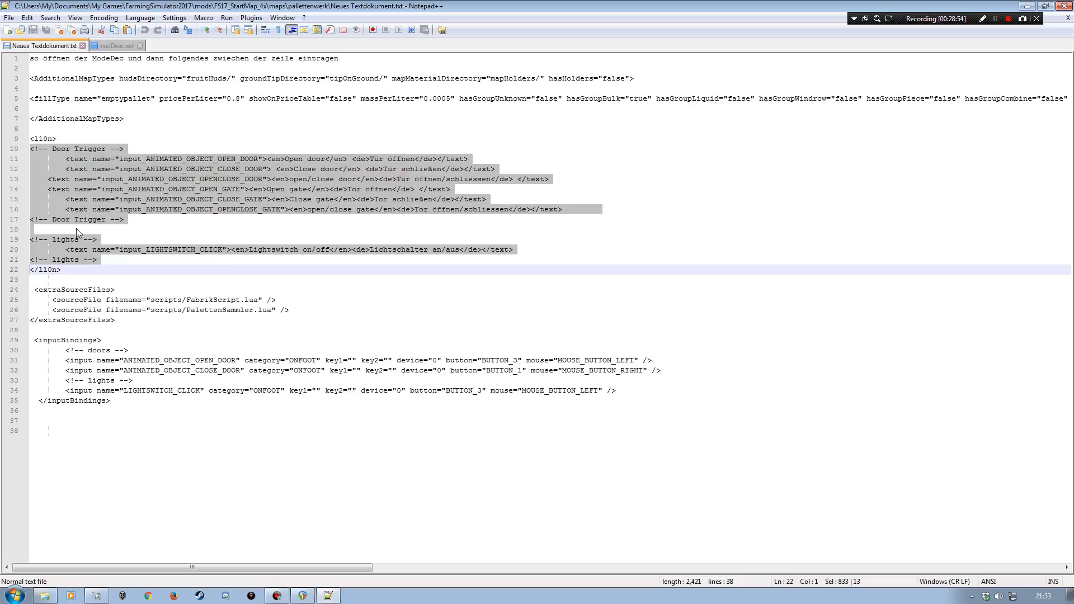
click(68, 271)
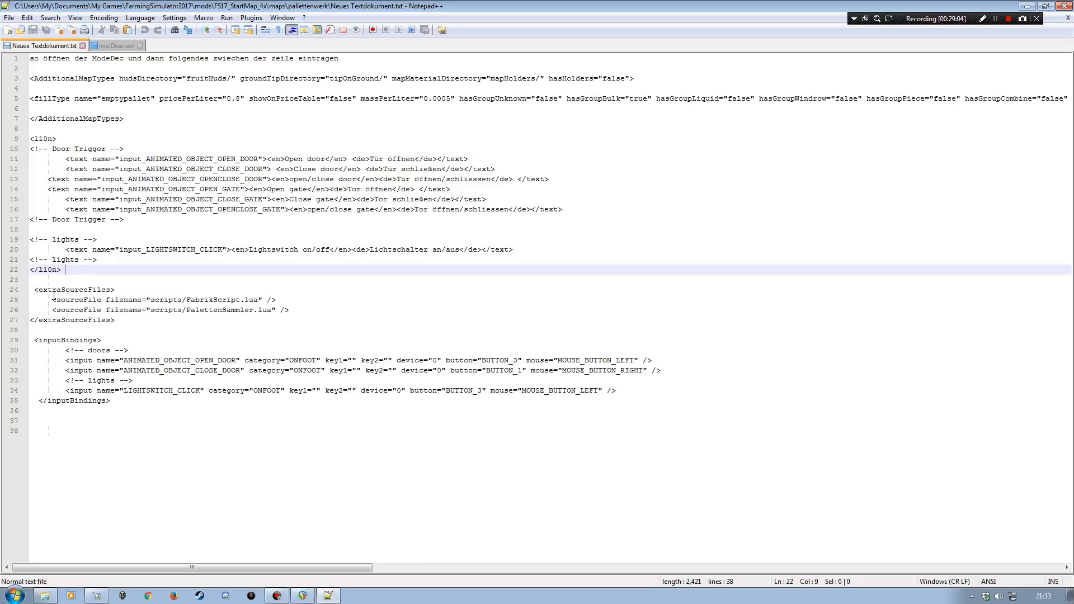
- Examine the opening and closing tags of the inputBindings, extraSourceFiles and l10n sections in Neues Textdokument.txt
drag(109, 344, 34, 344)
drag(113, 402, 34, 402)
drag(120, 290, 34, 290)
drag(117, 323, 32, 322)
click(63, 270)
drag(63, 270, 29, 270)
drag(56, 139, 34, 139)
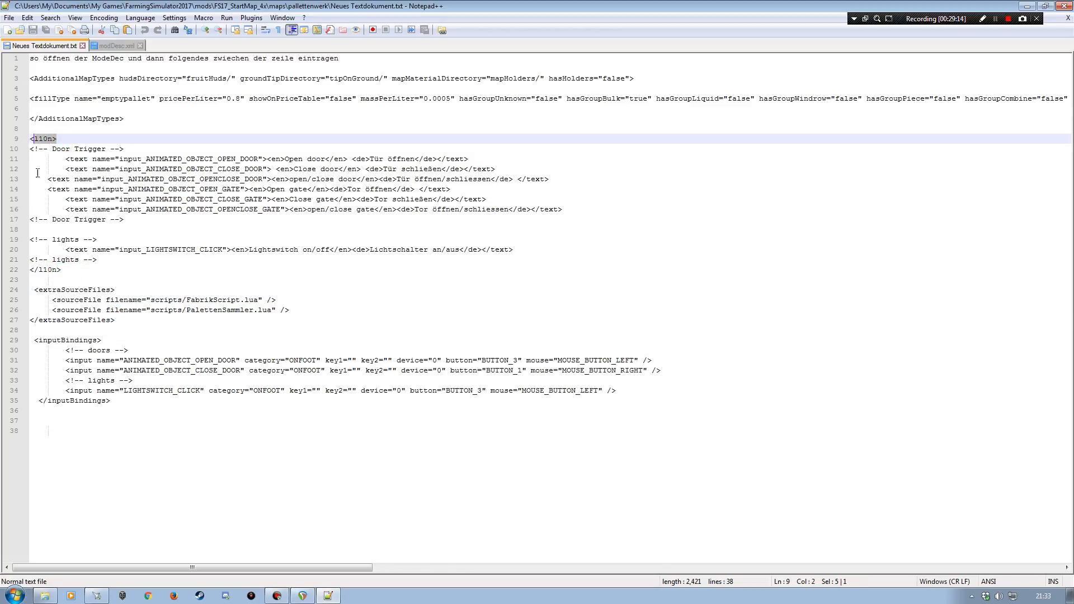
- Select the Door Trigger and lights entries and make room in modDesc.xml with two new lines below the input_LIGHTSWITCH_CLICK_FS_Saegewerk text
click(14, 149)
shift+click(17, 259)
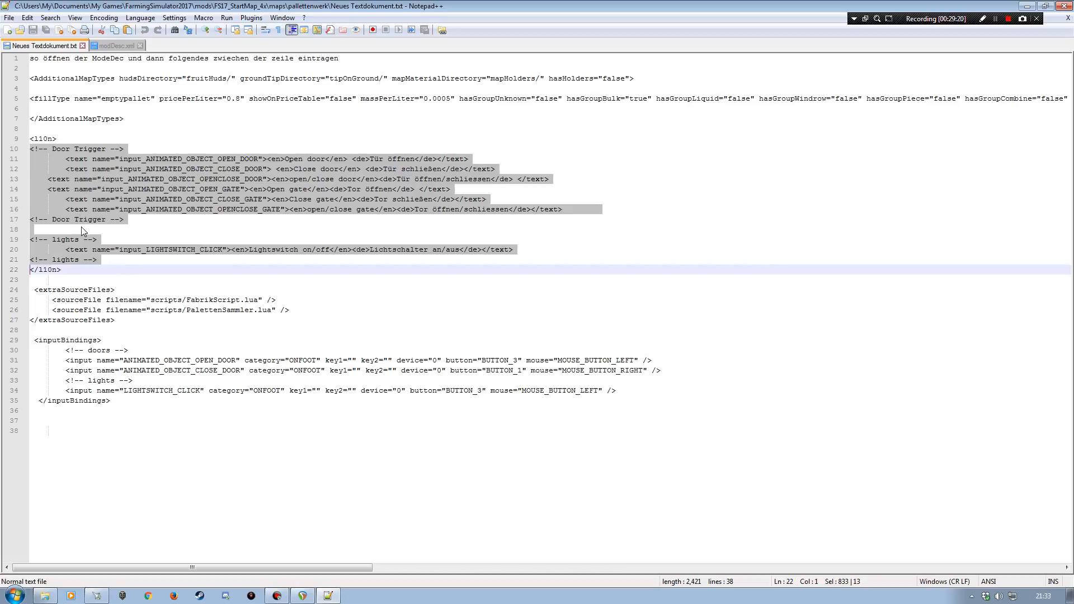
click(114, 45)
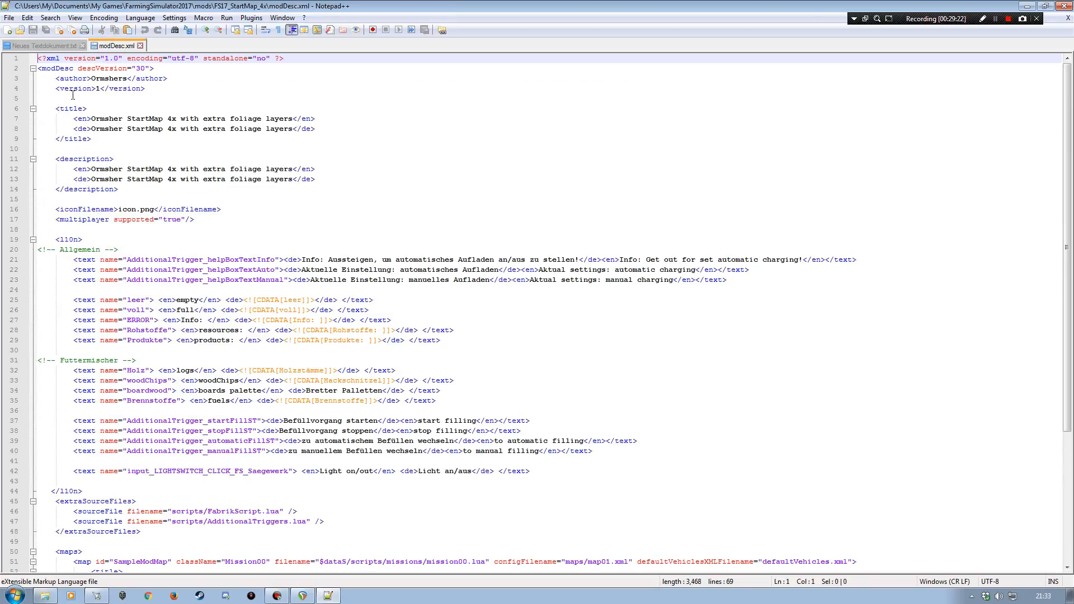
click(50, 45)
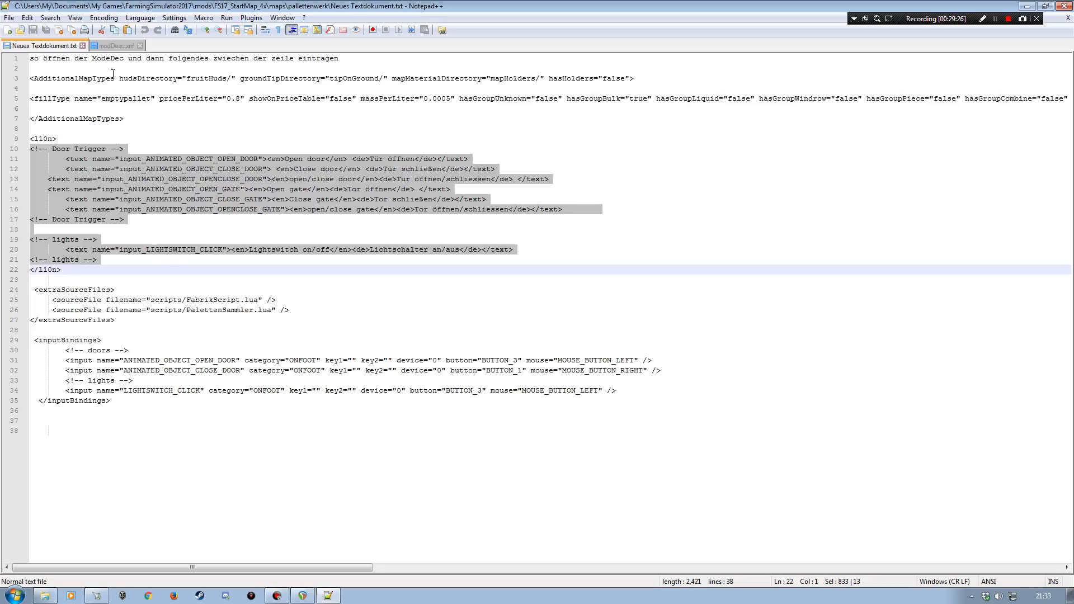
click(115, 46)
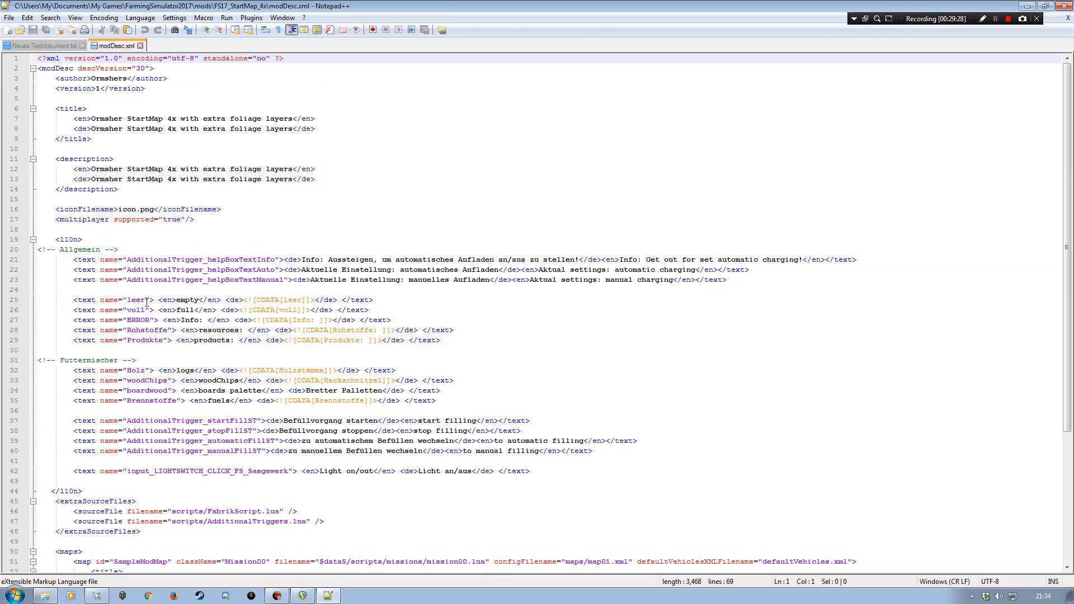
scroll(75, 426, down, 4)
click(532, 351)
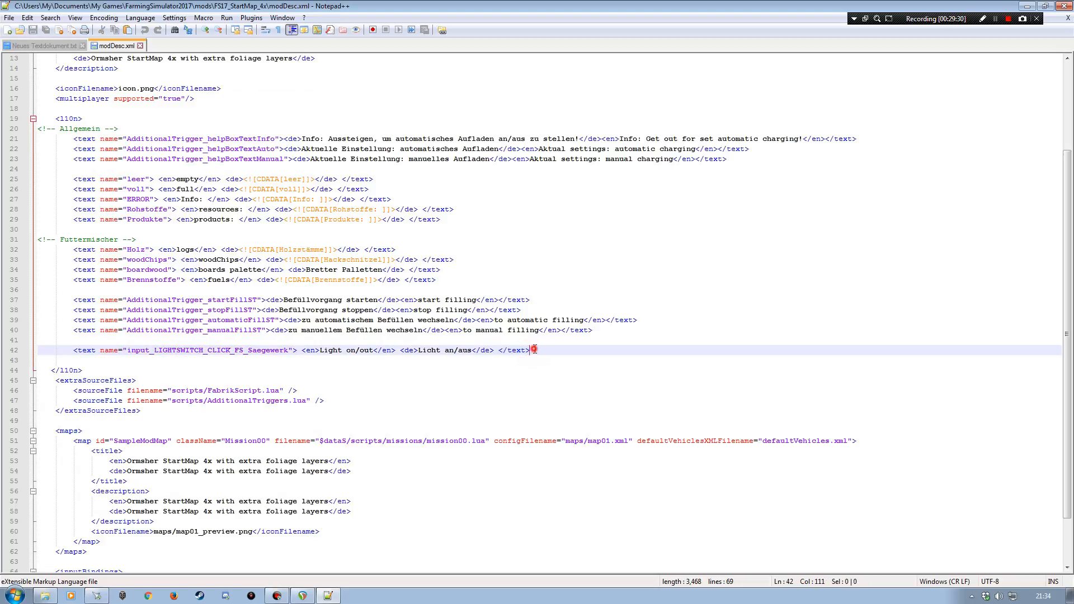
key(Return)
key(Return)
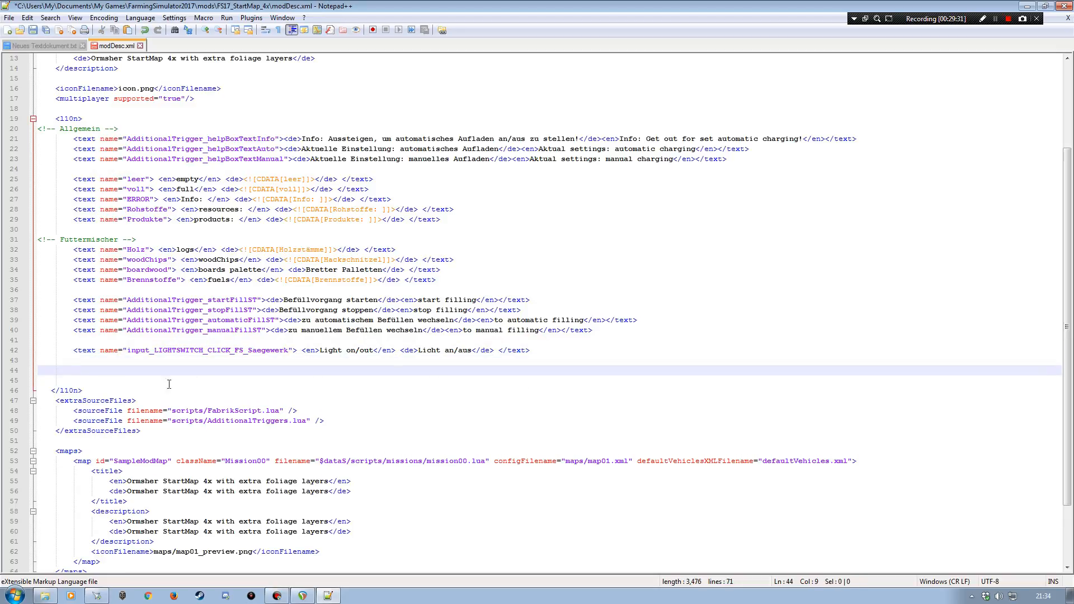
click(14, 371)
text(maps/pallettenwerk/)
key(shift+Home)
key(ctrl+x)
- Copy the Door Trigger and lights entries from Neues Textdokument.txt into modDesc.xml, directly above the closing l10n tag
click(50, 46)
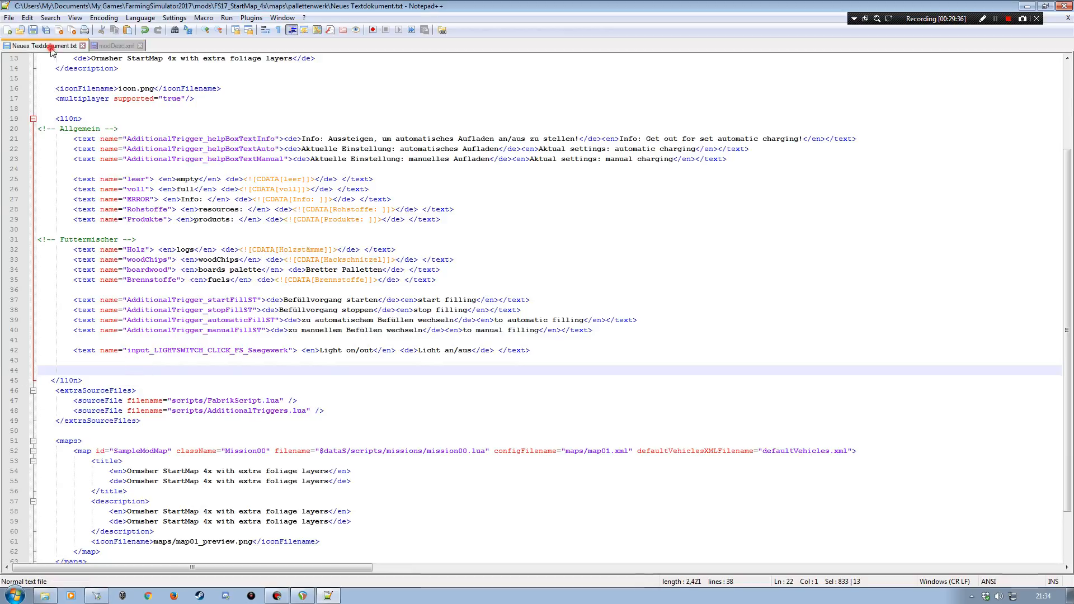
key(ctrl+v)
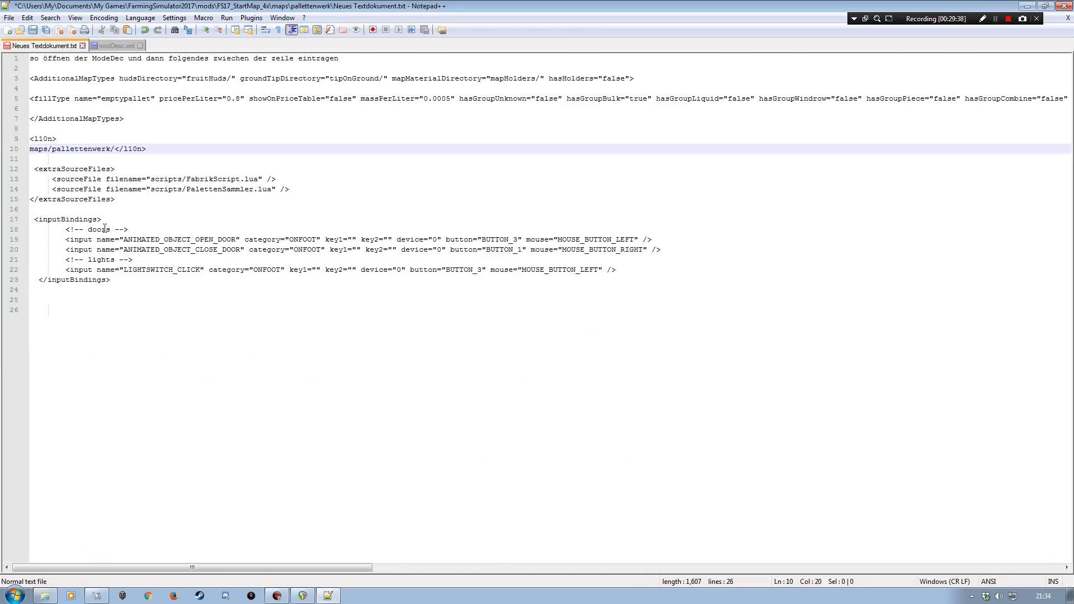
click(145, 29)
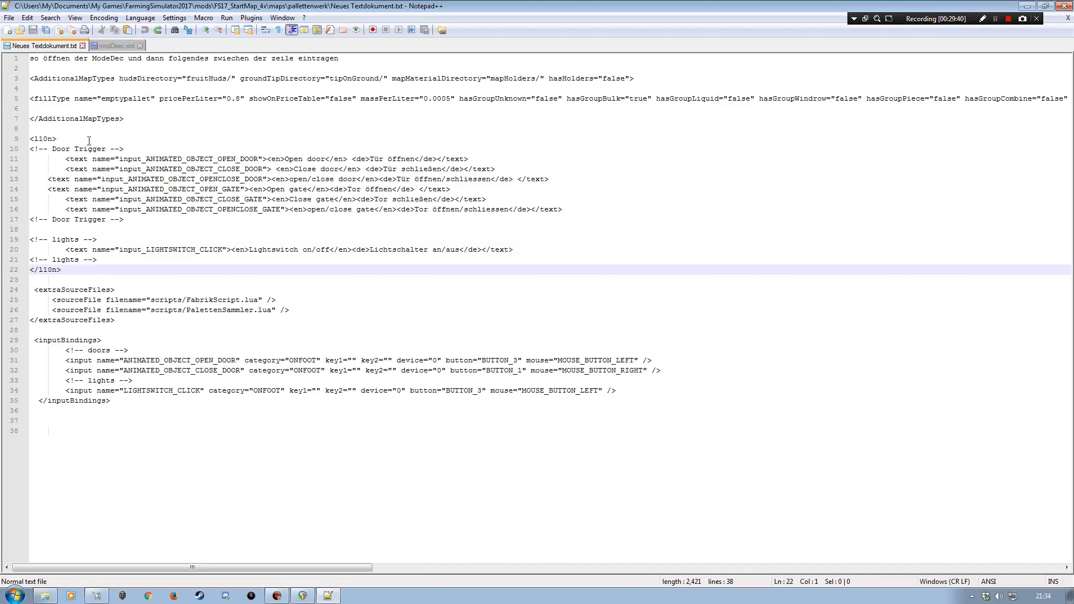
click(11, 150)
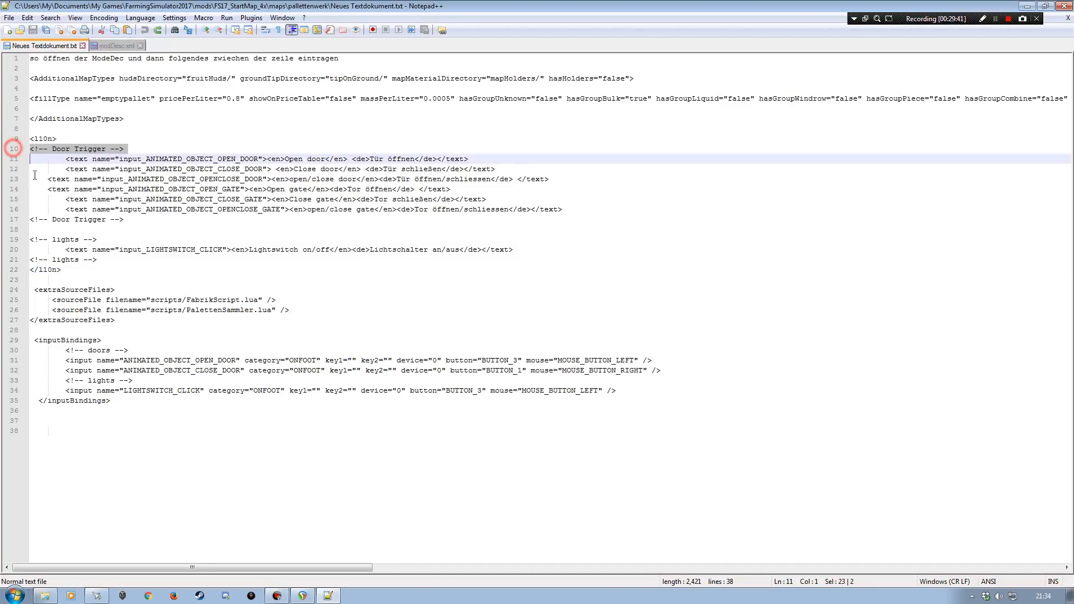
shift+click(9, 263)
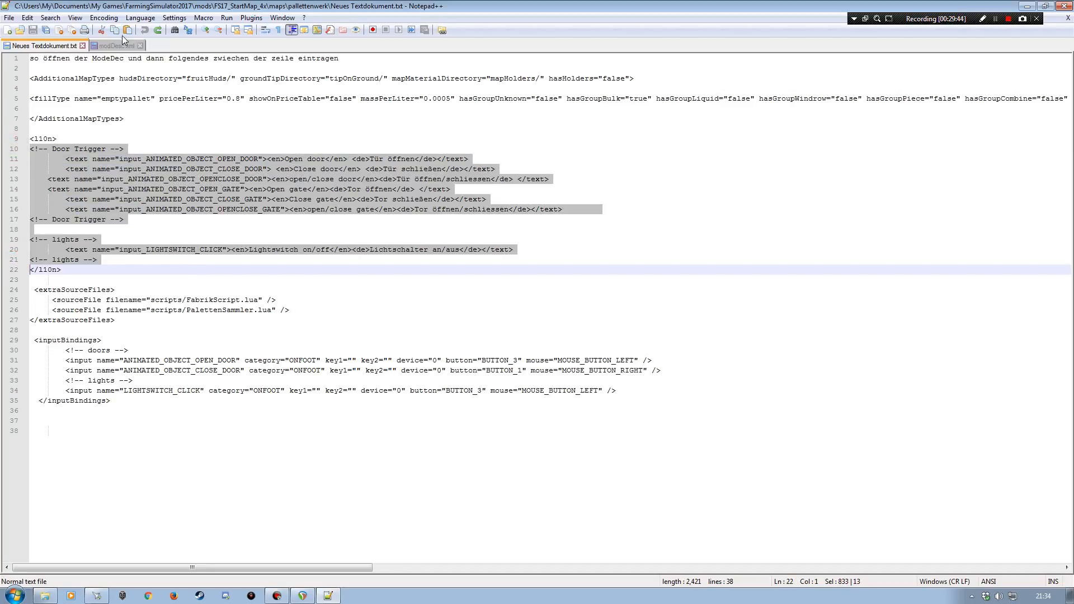
click(114, 30)
click(115, 46)
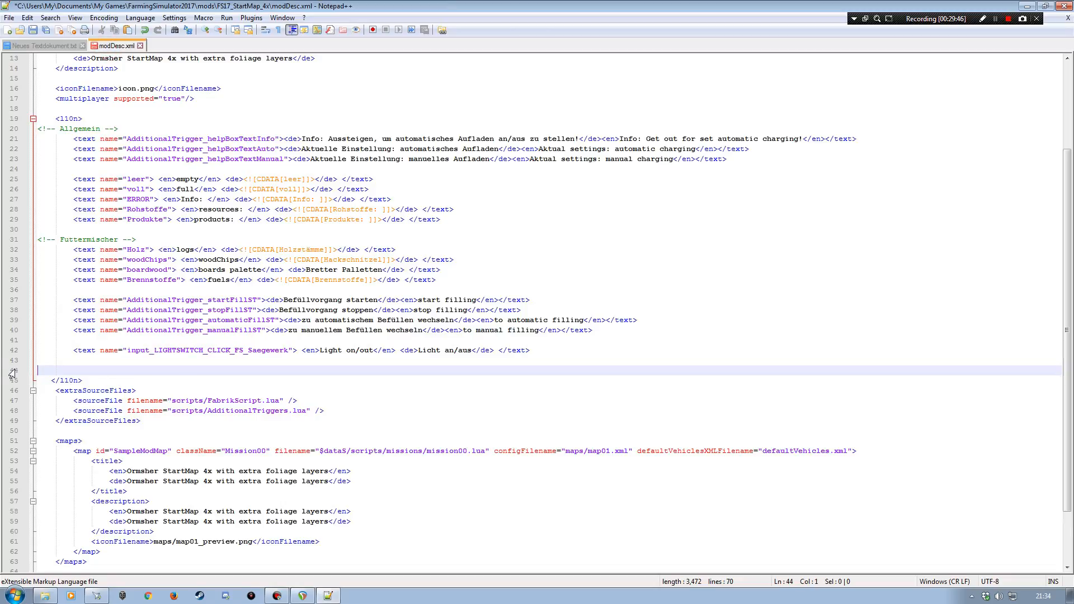
key(ctrl+v)
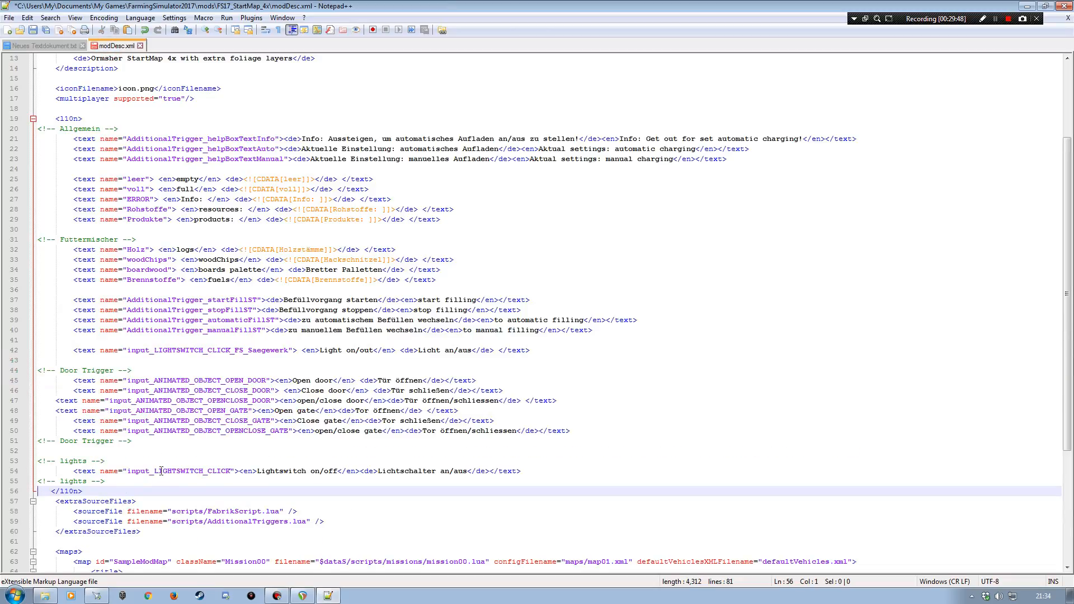
- Indent the input_ANIMATED_OBJECT_OPENCLOSE_DOOR and input_ANIMATED_OBJECT_OPEN_GATE lines in modDesc.xml to align with the other Door Trigger entries
scroll(161, 471, down, 4)
scroll(144, 345, up, 2)
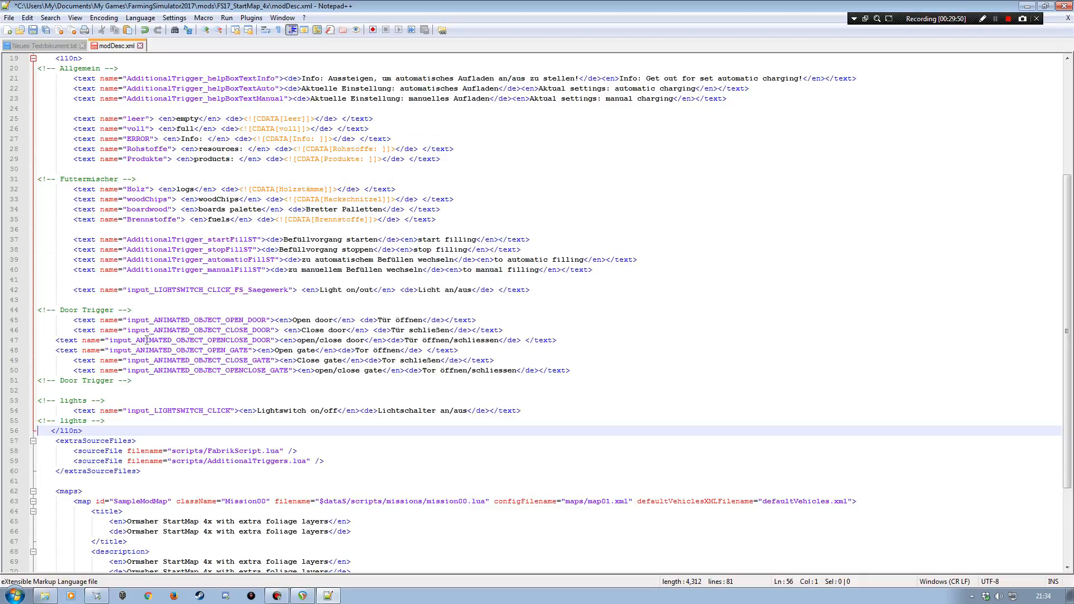
scroll(121, 332, up, 1)
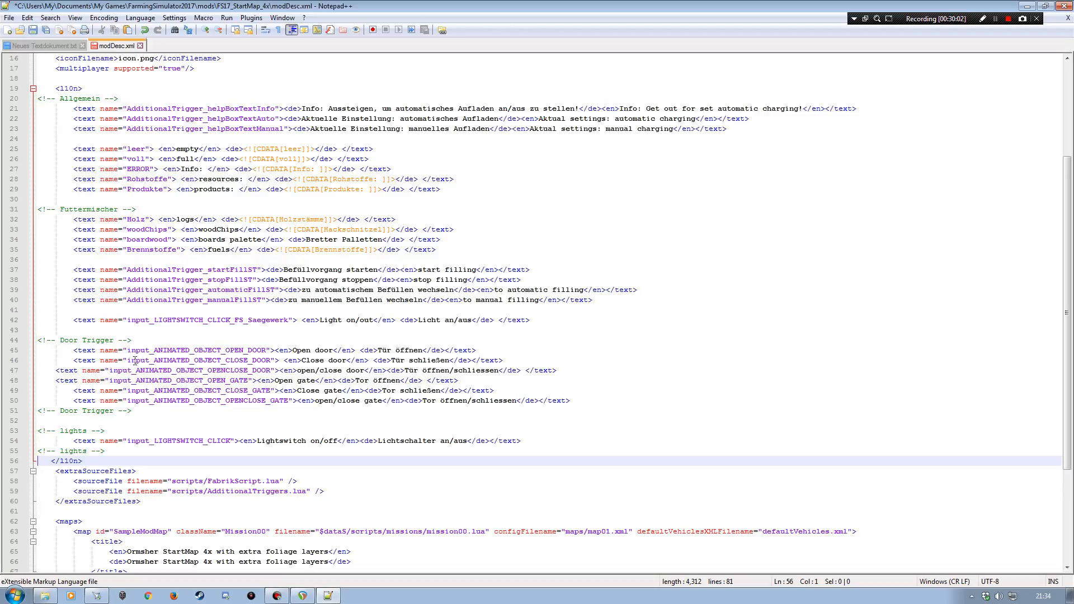
click(55, 370)
key(Tab)
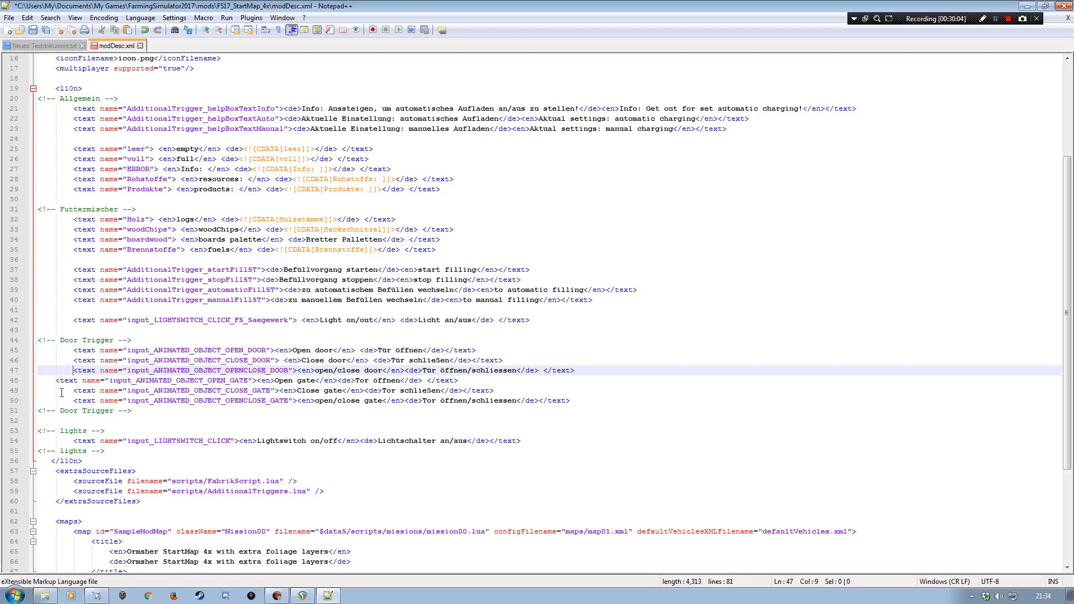
click(56, 380)
key(Tab)
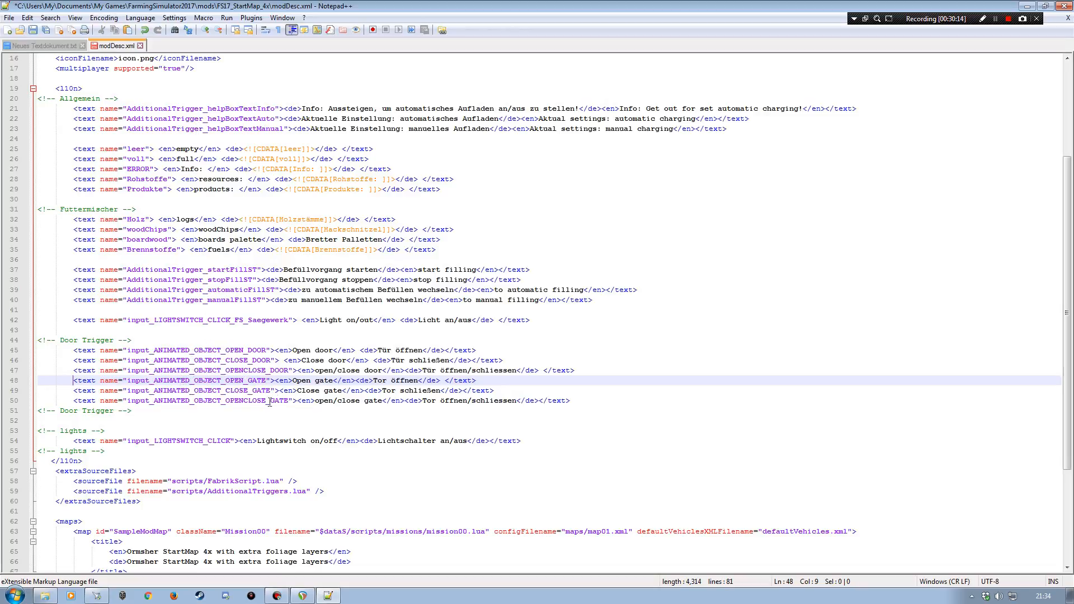
- Compare the extraSourceFiles sections of both files and copy the scripts/PalettenSammler.lua sourceFile line from Neues Textdokument.txt
click(51, 46)
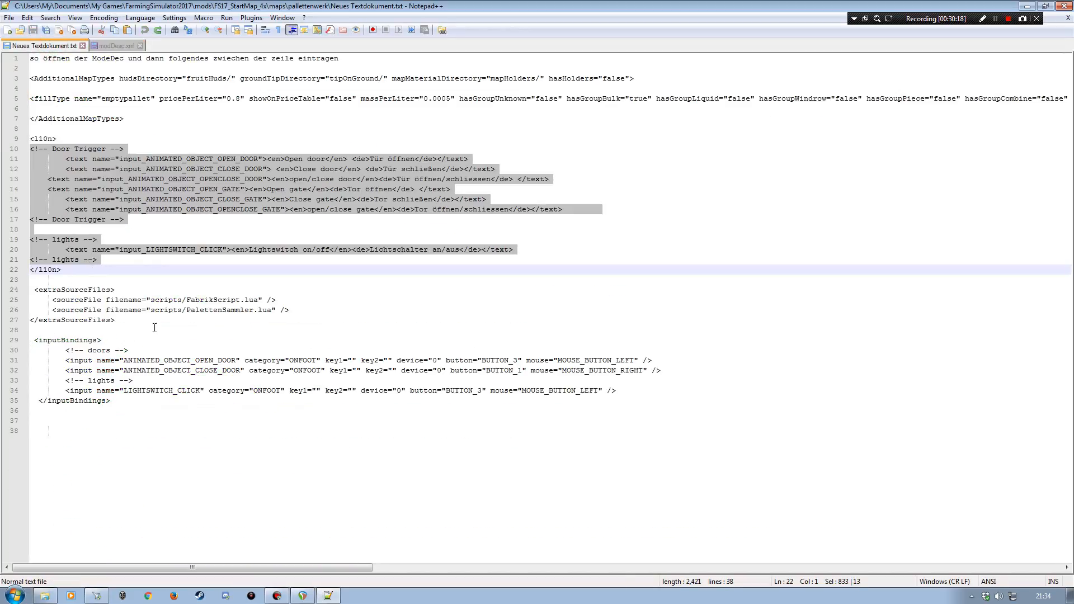
click(291, 308)
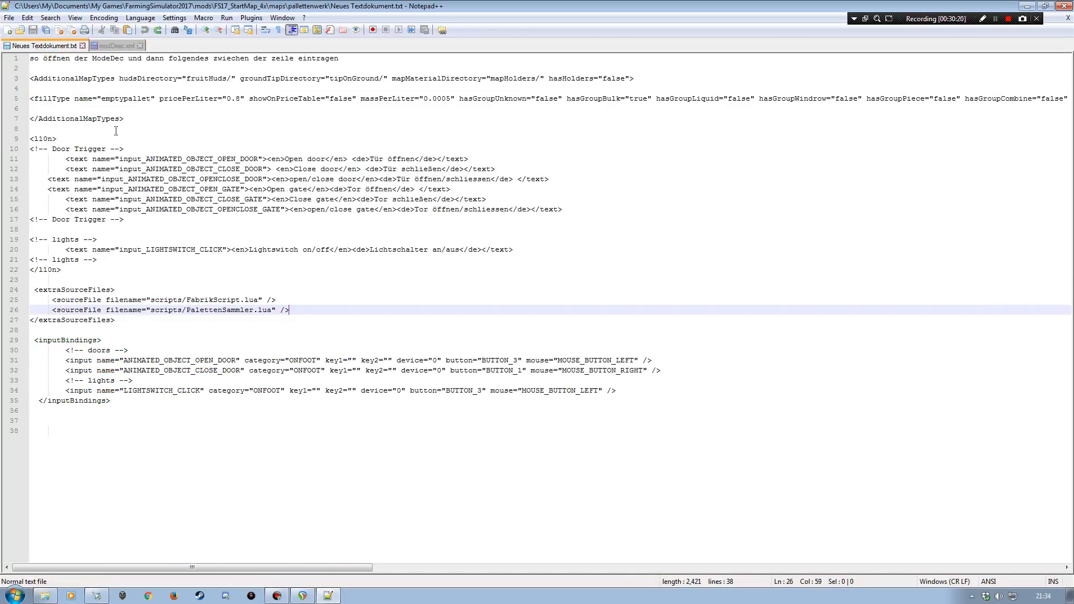
click(116, 46)
scroll(217, 446, down, 4)
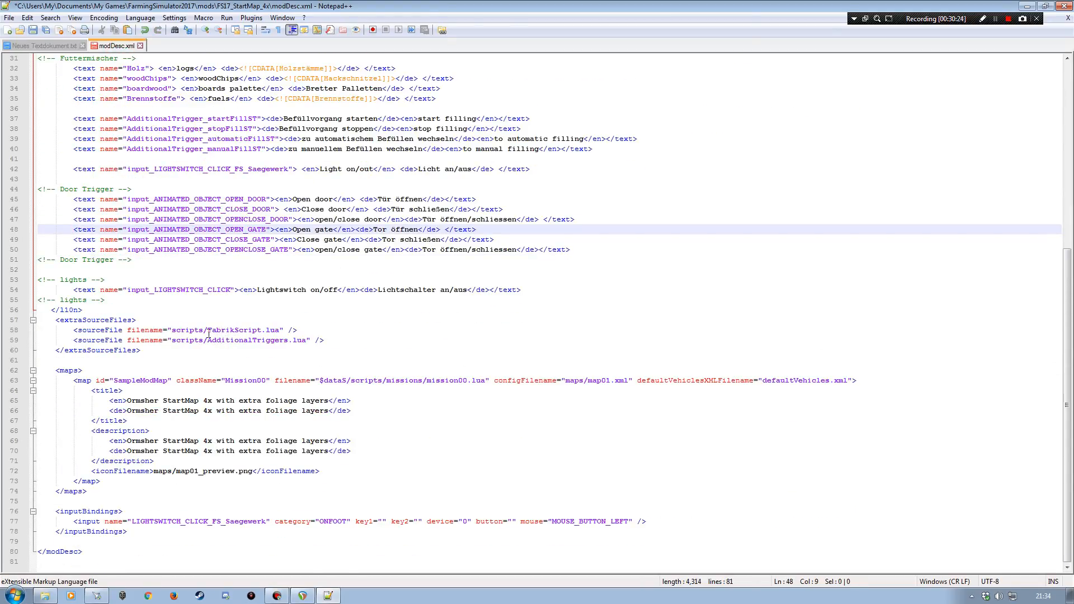
click(60, 45)
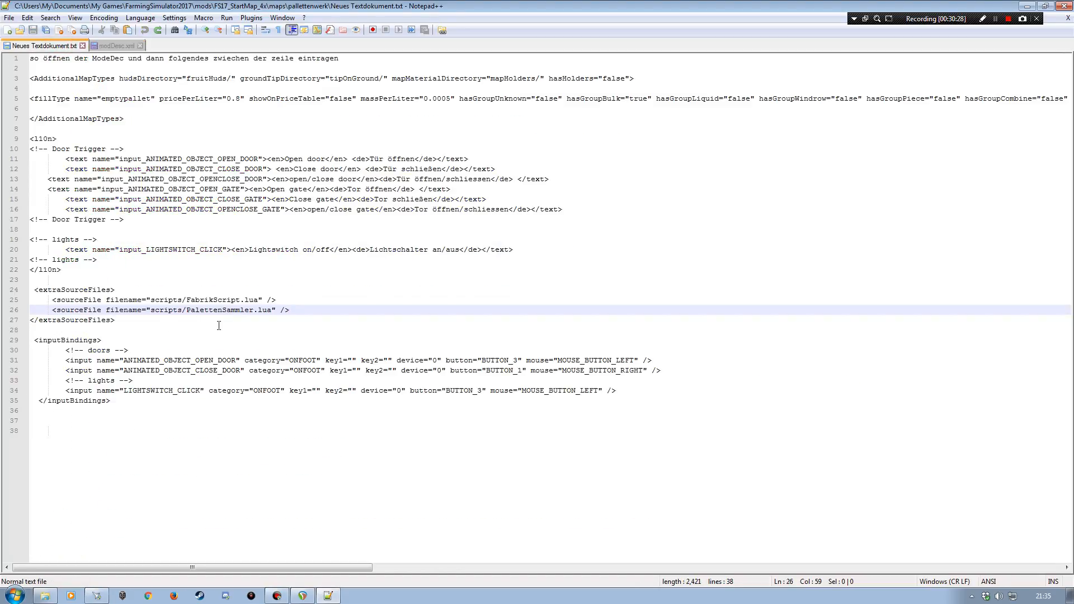
click(12, 311)
key(ctrl+c)
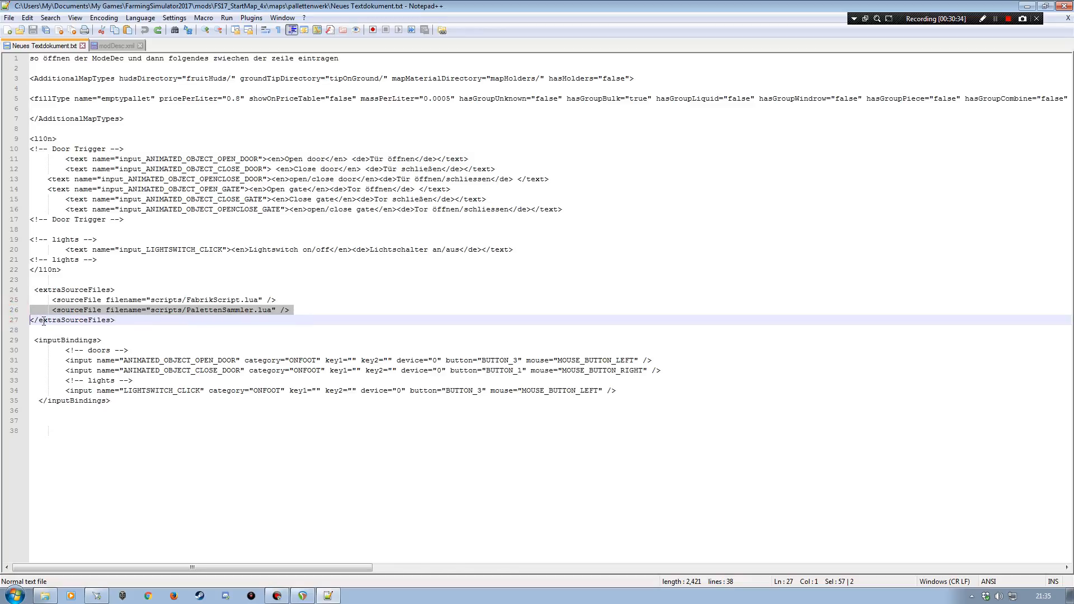
- Paste the PalettenSammler.lua sourceFile line below AdditionalTriggers.lua in the extraSourceFiles section of modDesc.xml and align its indentation
click(115, 45)
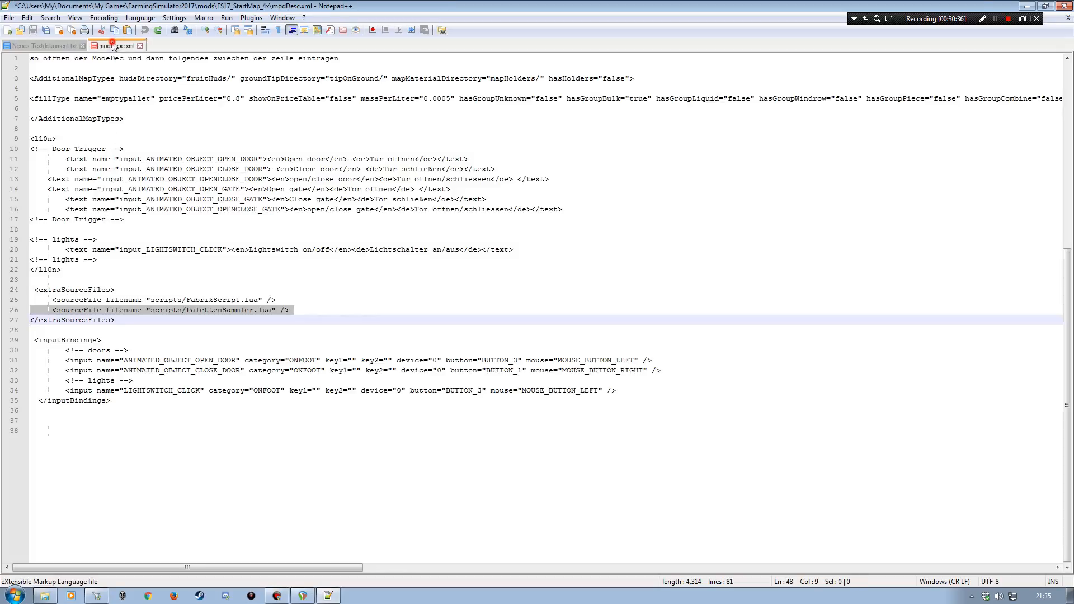
click(327, 339)
key(Return)
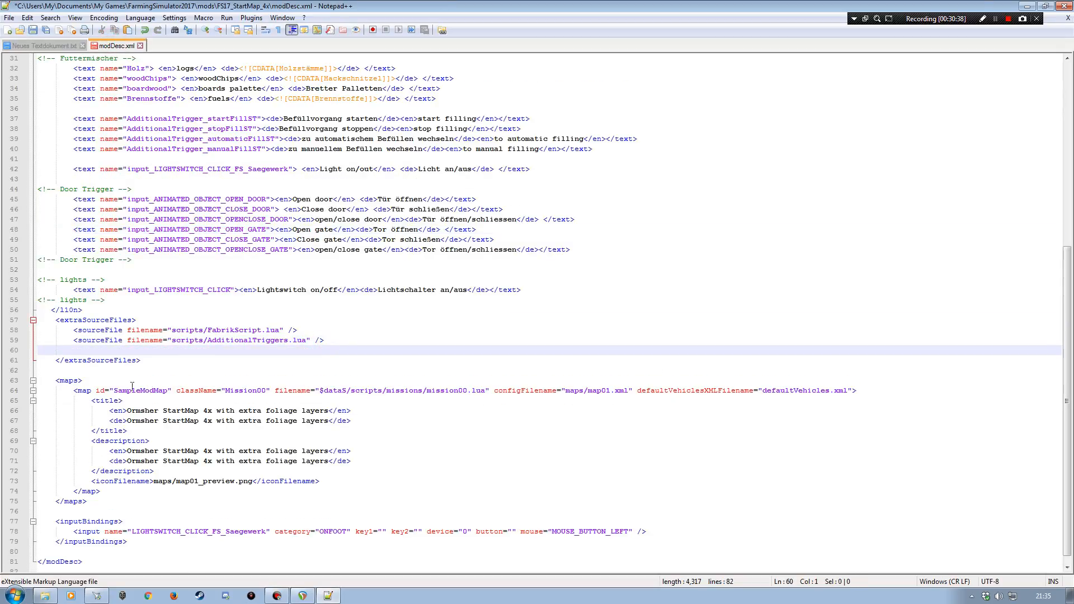
click(12, 351)
key(ctrl+v)
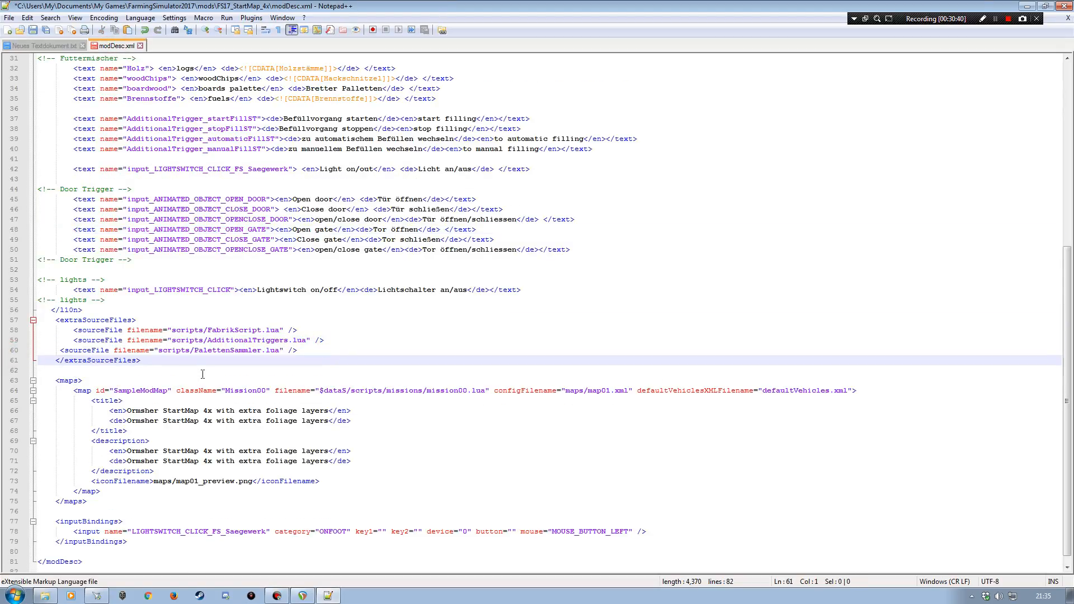
click(62, 350)
key(Tab)
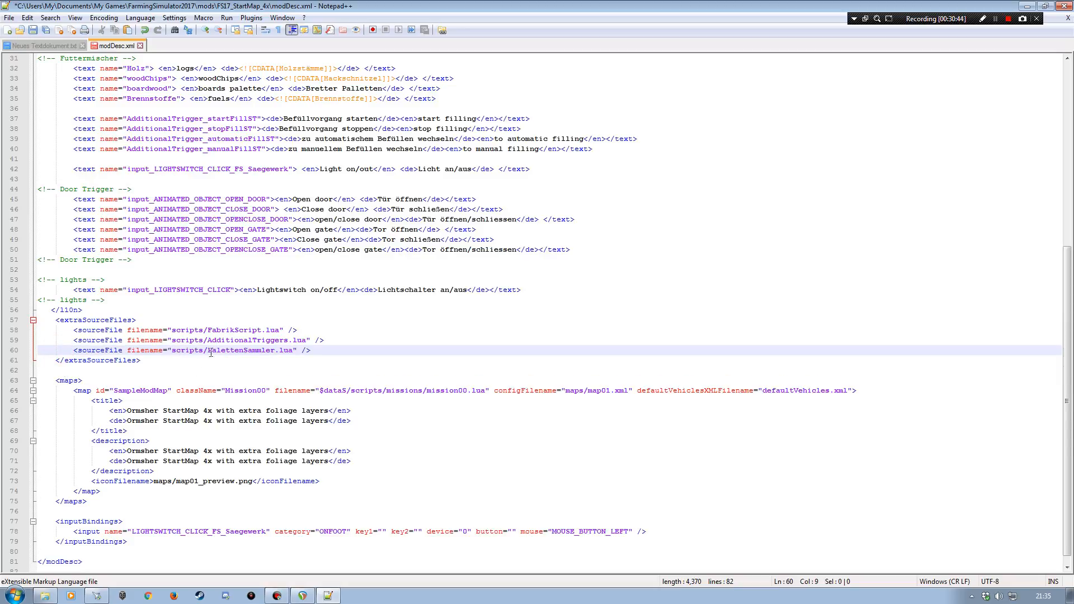
- Switch to Windows Explorer and copy PalettenSammler.lua from the scripts folder inside maps/pallettenwerk
click(56, 597)
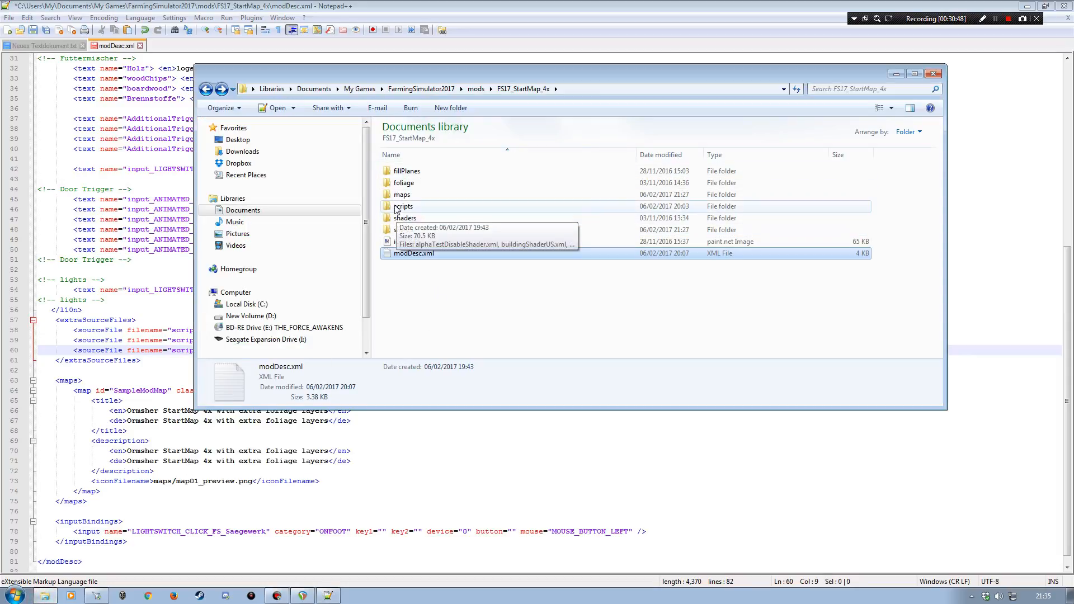
double_click(447, 206)
key(BackSpace)
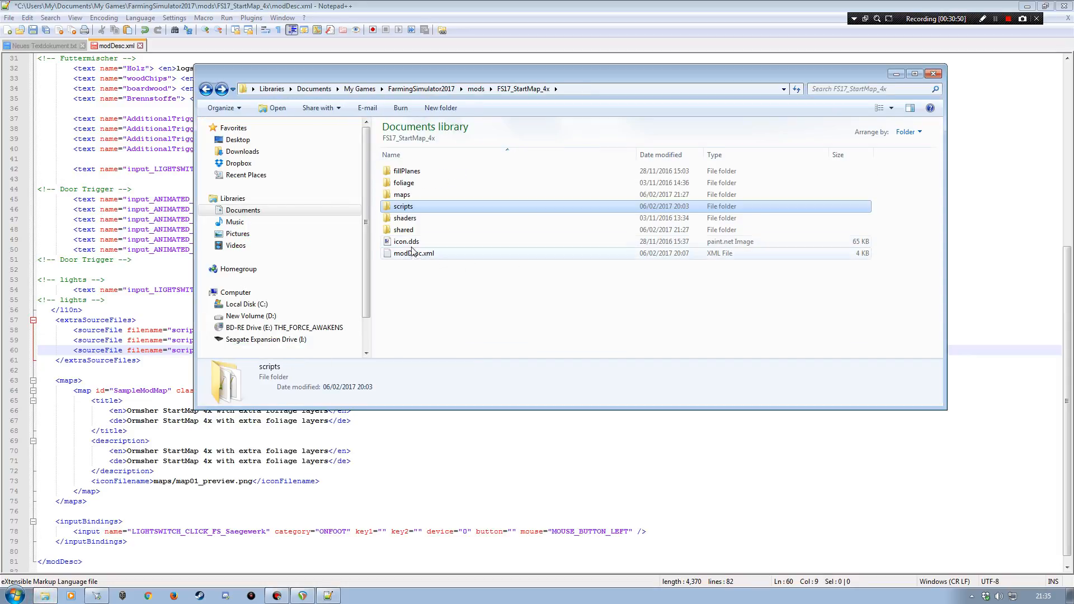
click(403, 196)
double_click(402, 196)
double_click(405, 194)
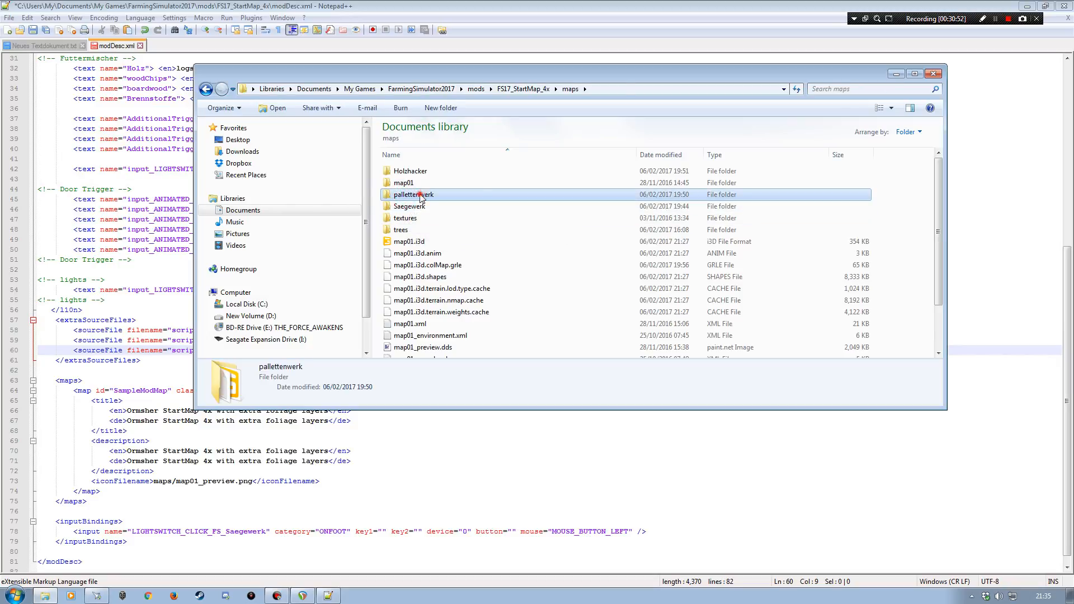
double_click(404, 195)
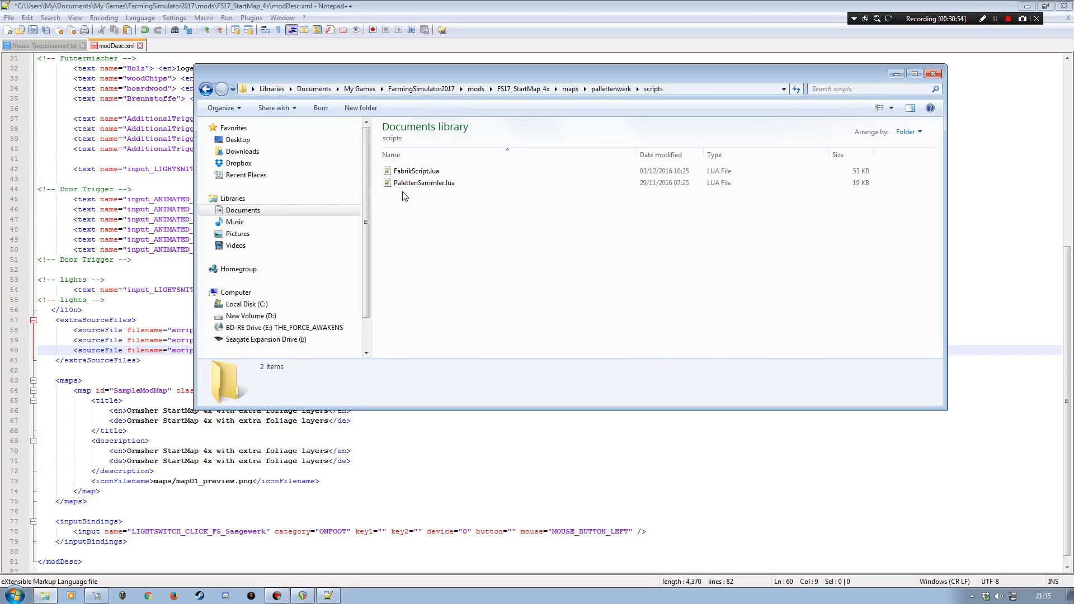
click(405, 184)
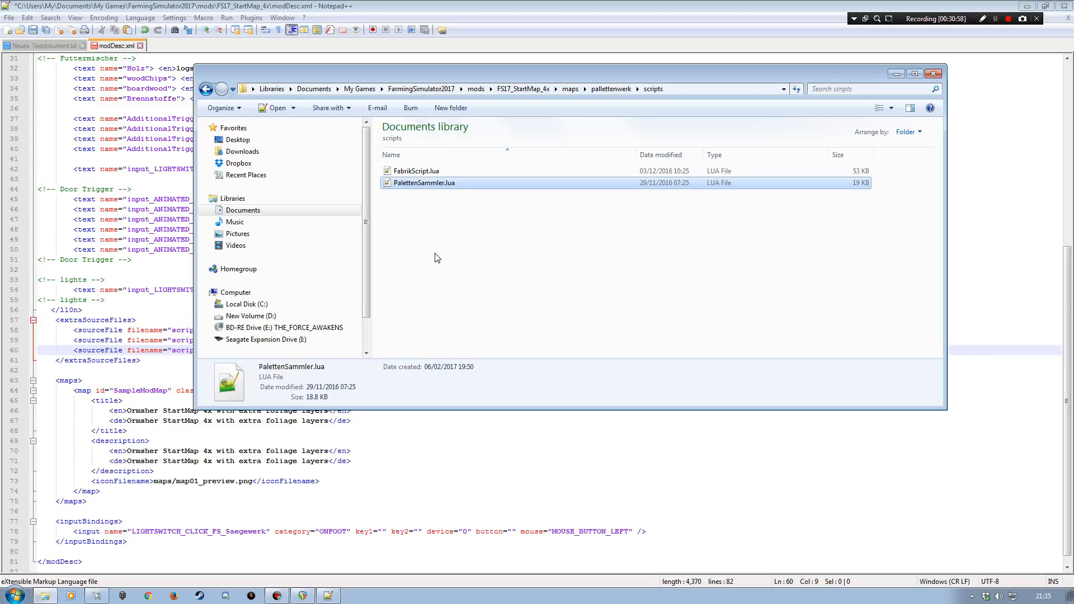
- Paste PalettenSammler.lua into the scripts folder directly under FS17_StartMap_4x
key(BackSpace)
key(BackSpace)
key(BackSpace)
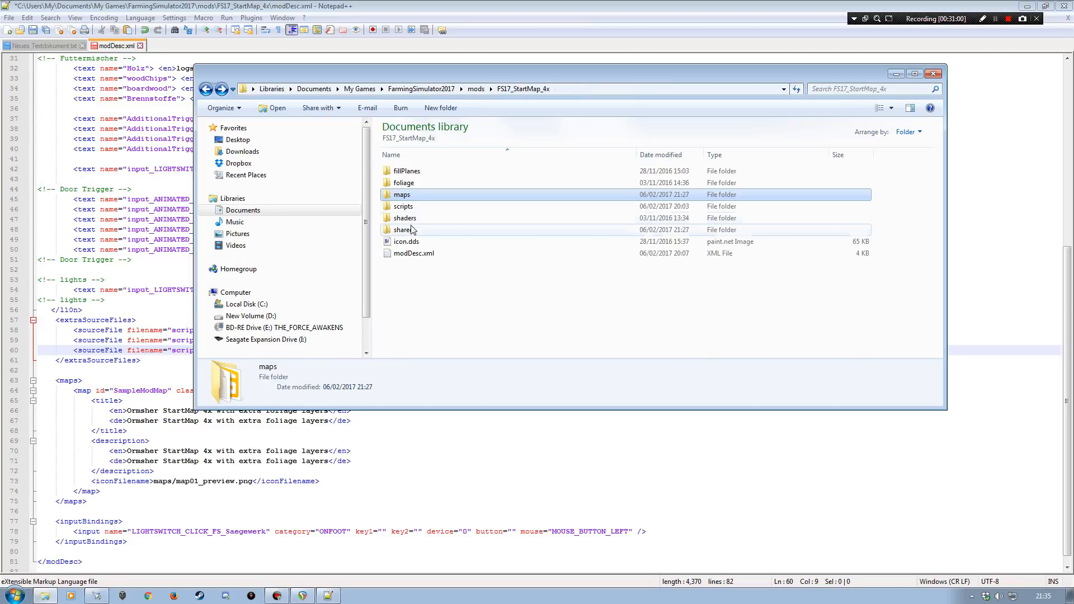
double_click(403, 207)
key(ctrl+v)
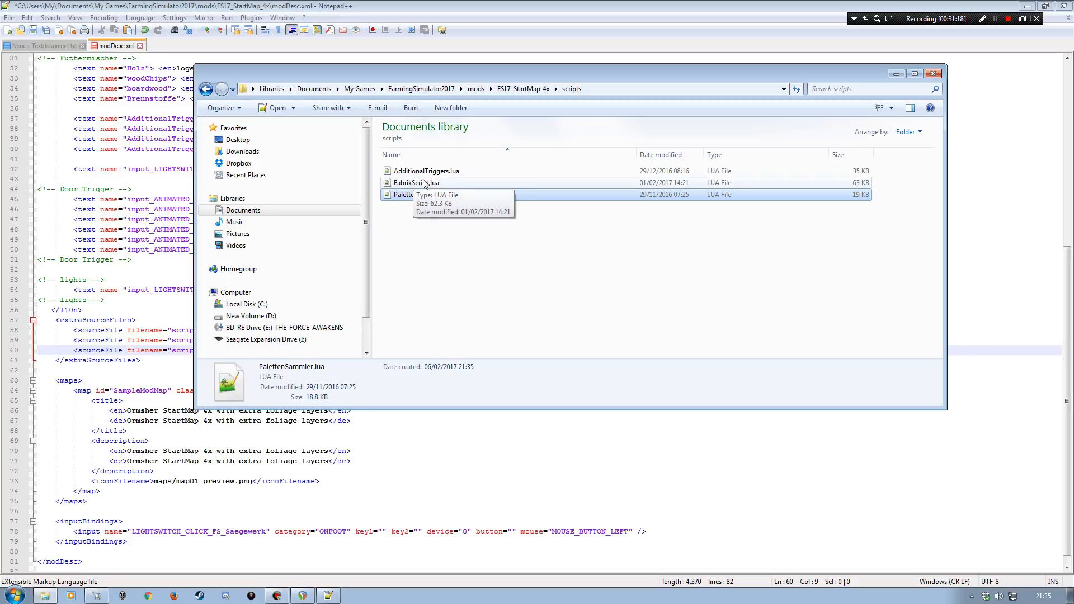
click(413, 243)
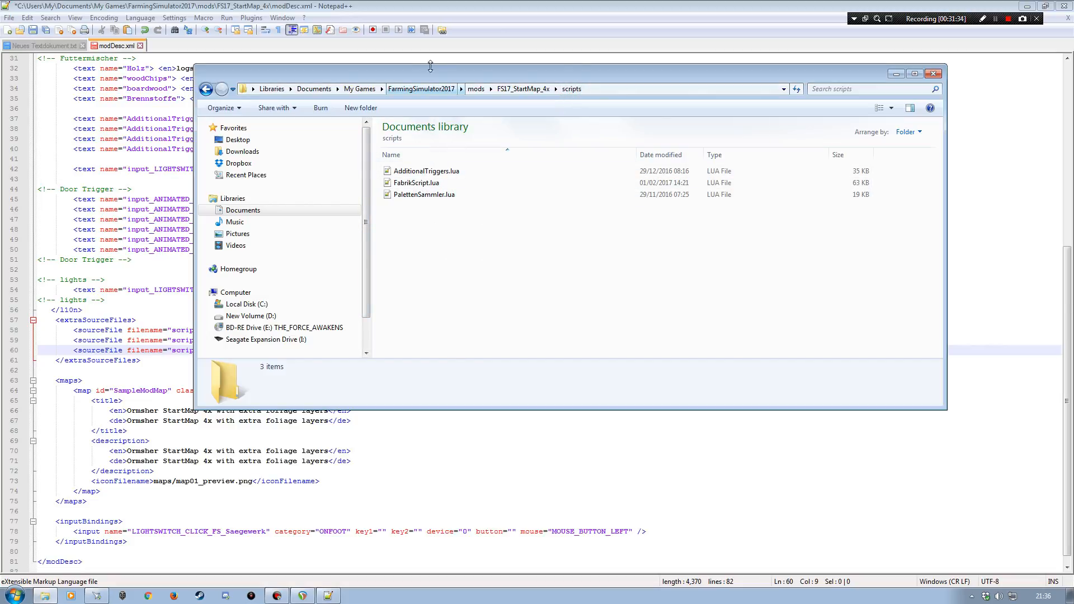
- Check the script paths in extraSourceFiles against the main scripts folder and the scripts folder inside maps/pallettenwerk
drag(408, 75, 548, 62)
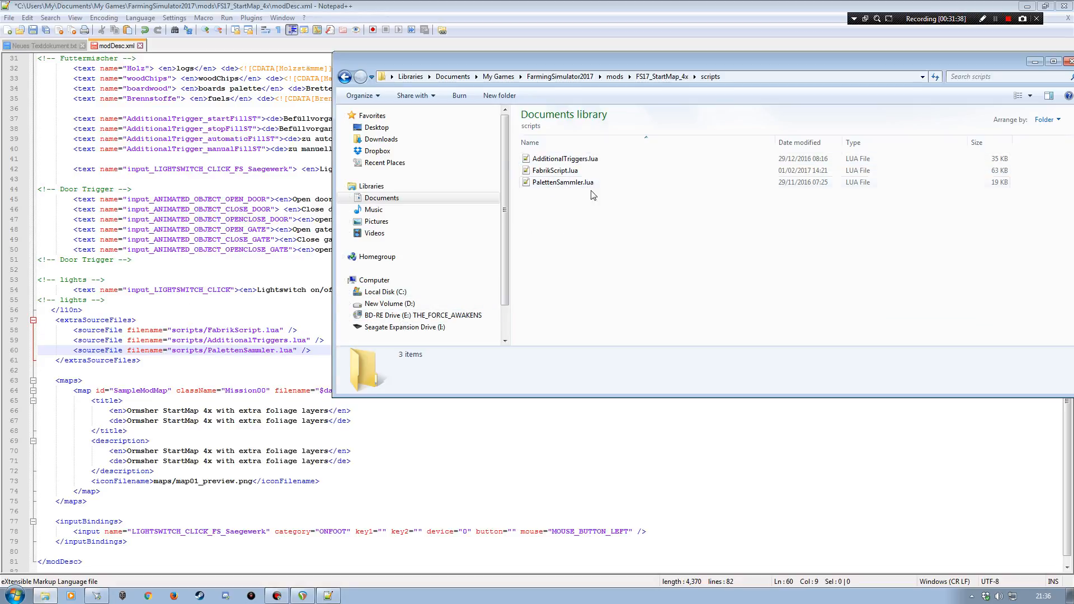
drag(625, 59, 526, 64)
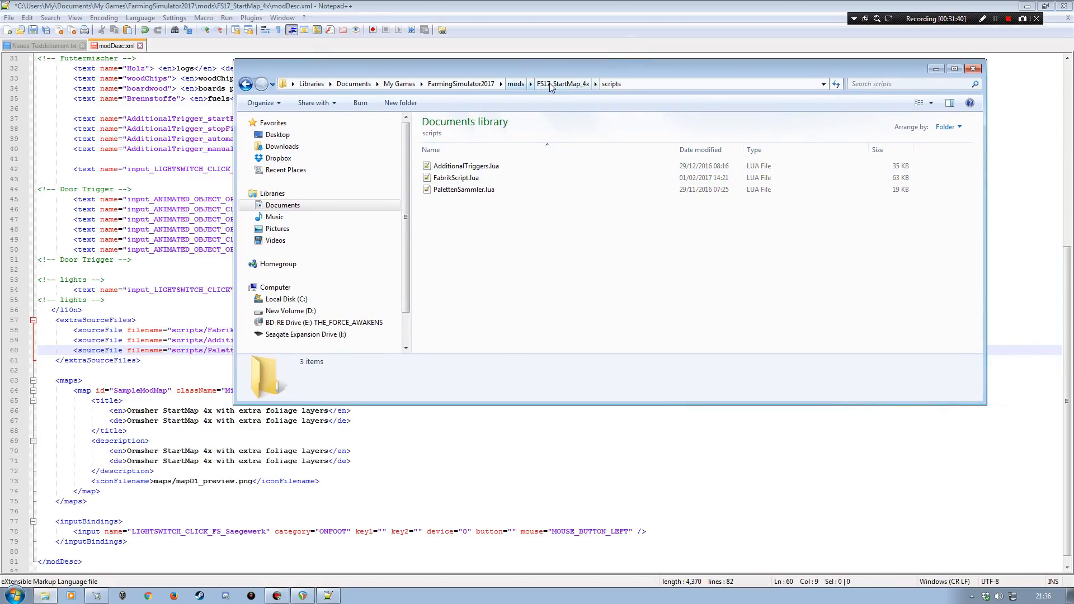
click(579, 83)
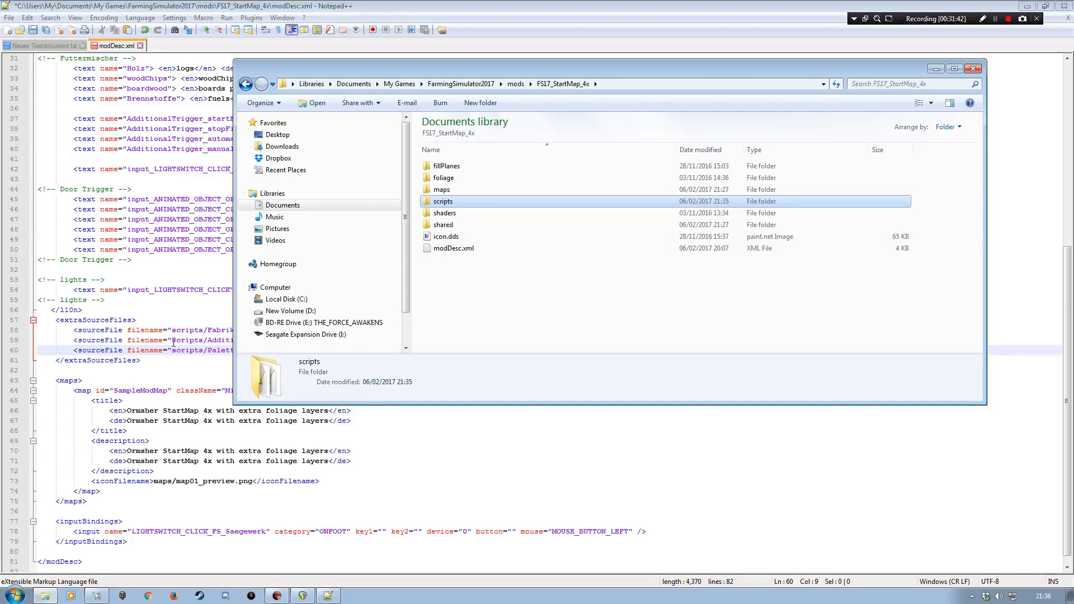
drag(462, 69, 571, 37)
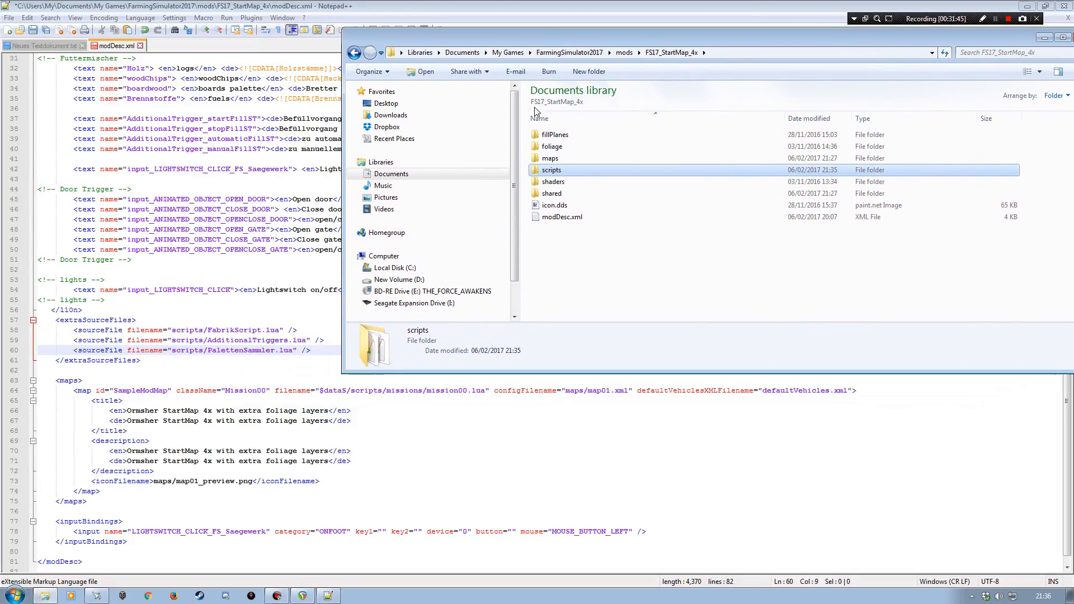
double_click(549, 160)
double_click(562, 168)
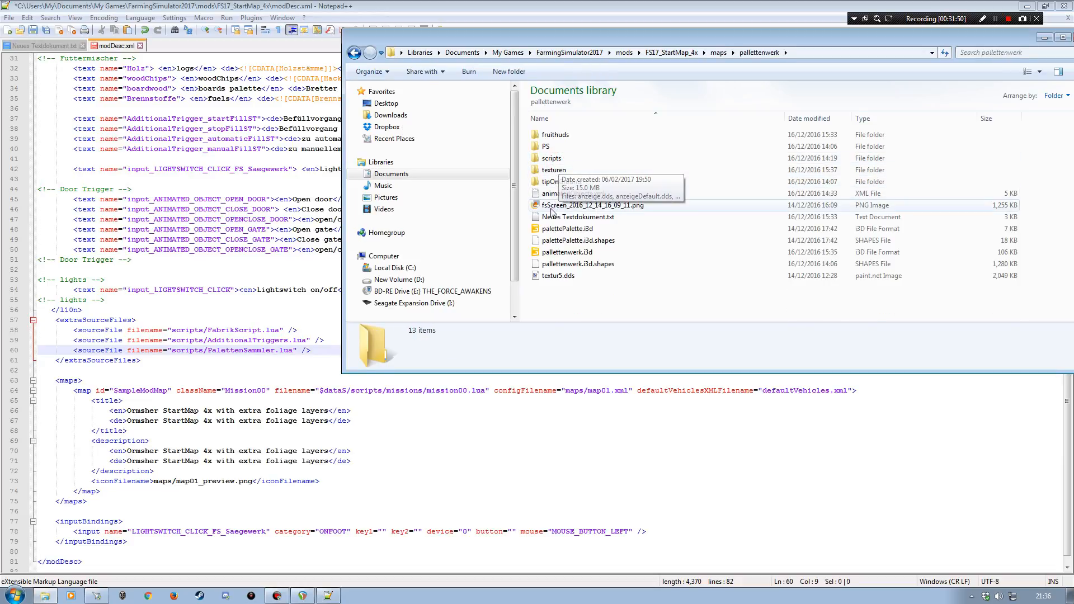
double_click(551, 158)
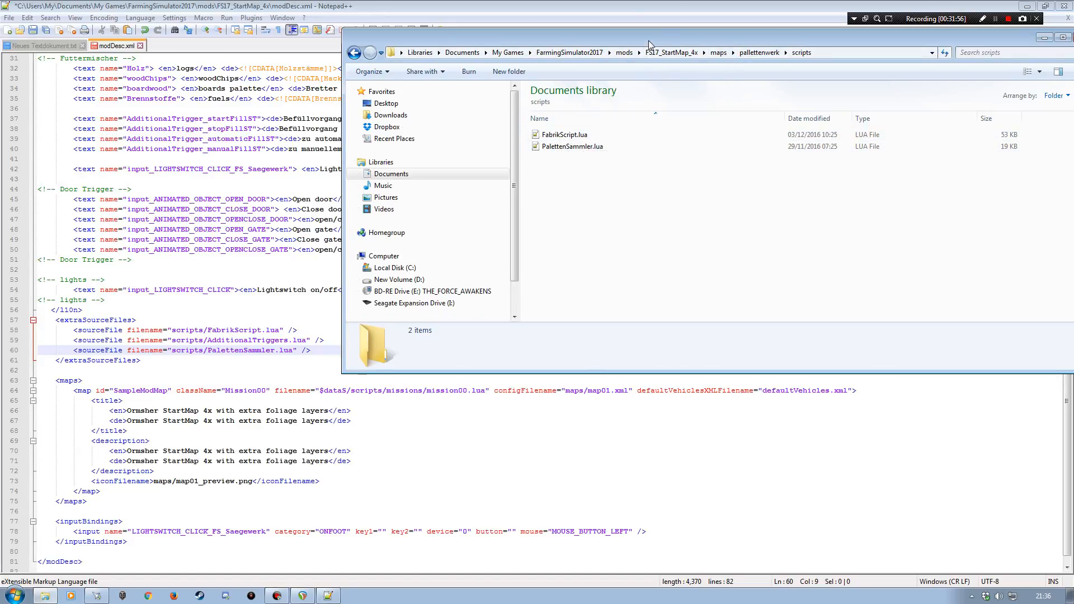
drag(649, 41, 447, 105)
key(alt+Left)
key(alt+Left)
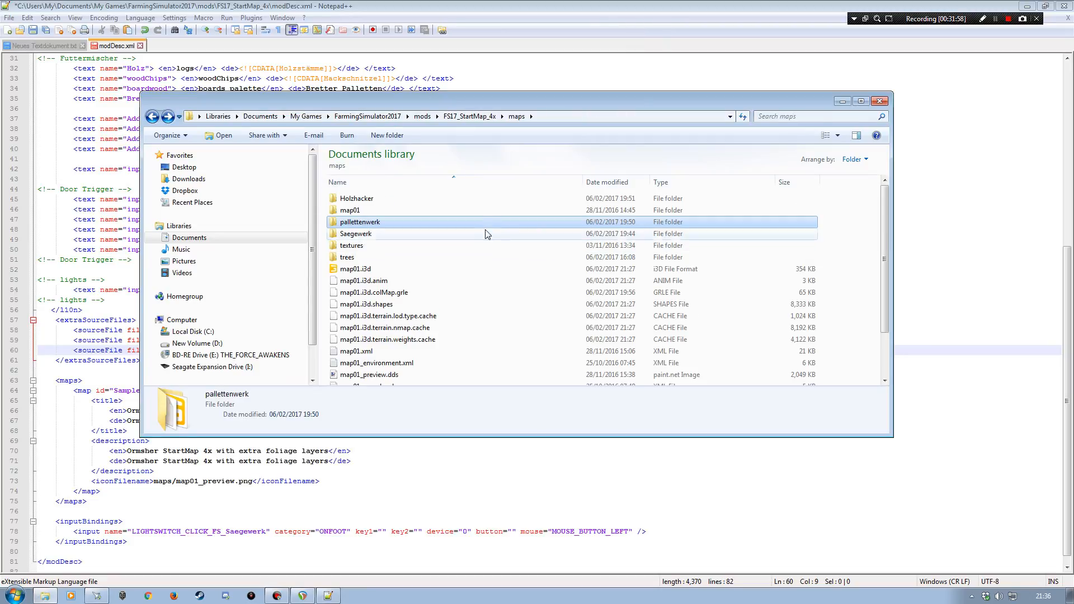
- Minimise the FS17_StartMap_4x folder window and copy the doors and lights input lines from inputBindings in Neues Textdokument.txt
key(alt+Left)
drag(452, 101, 571, 52)
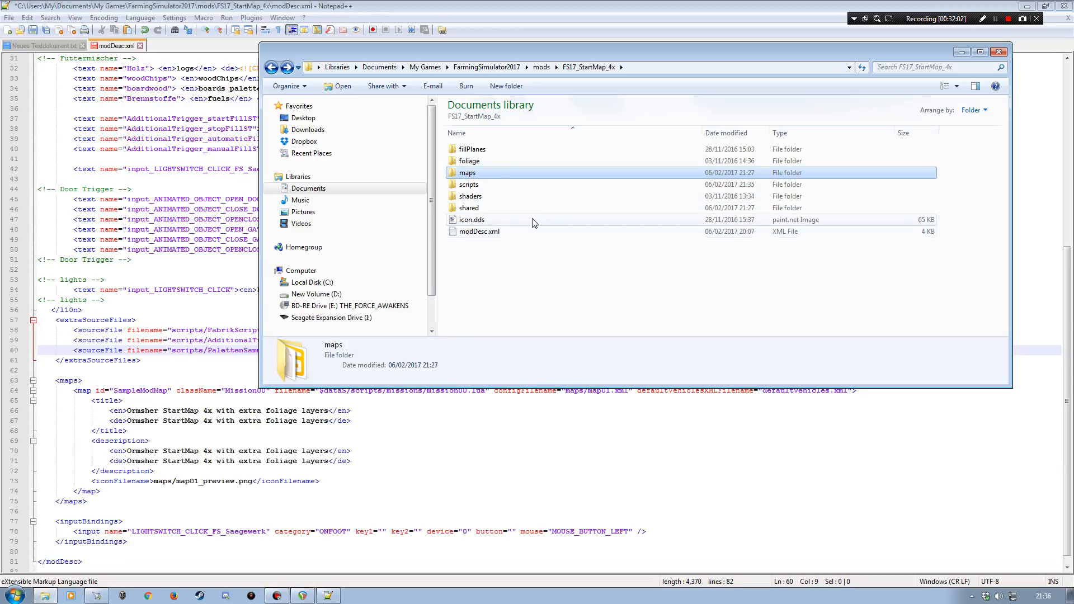
click(961, 52)
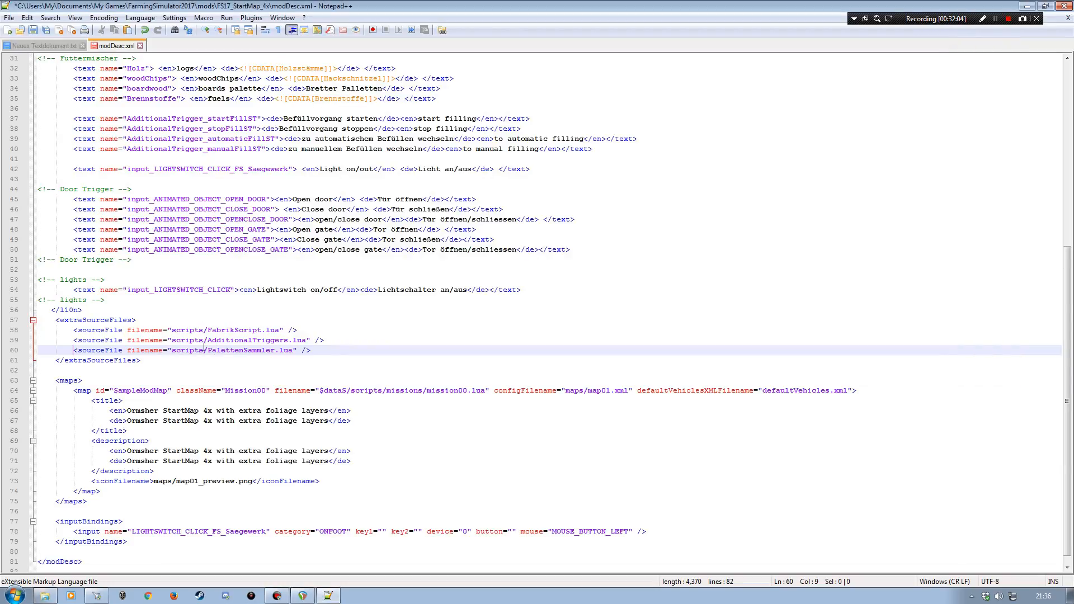
click(49, 45)
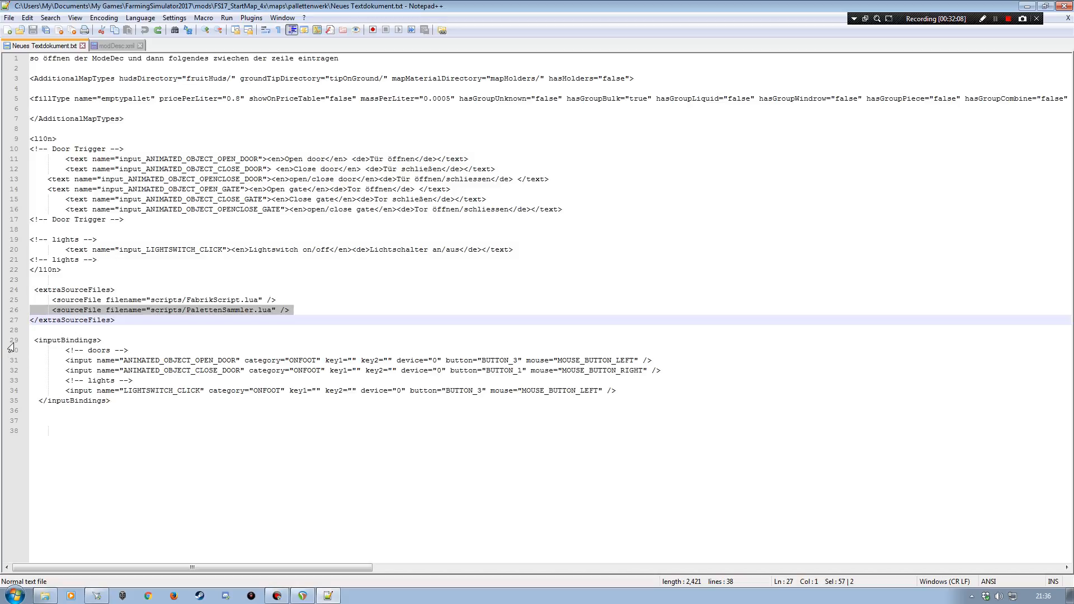
click(114, 46)
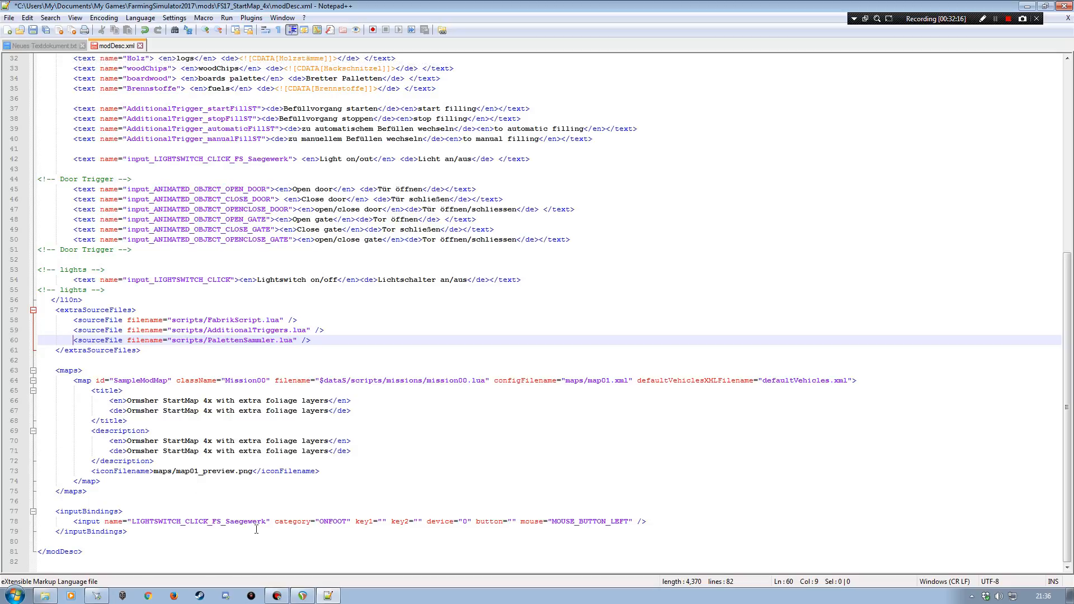
click(53, 46)
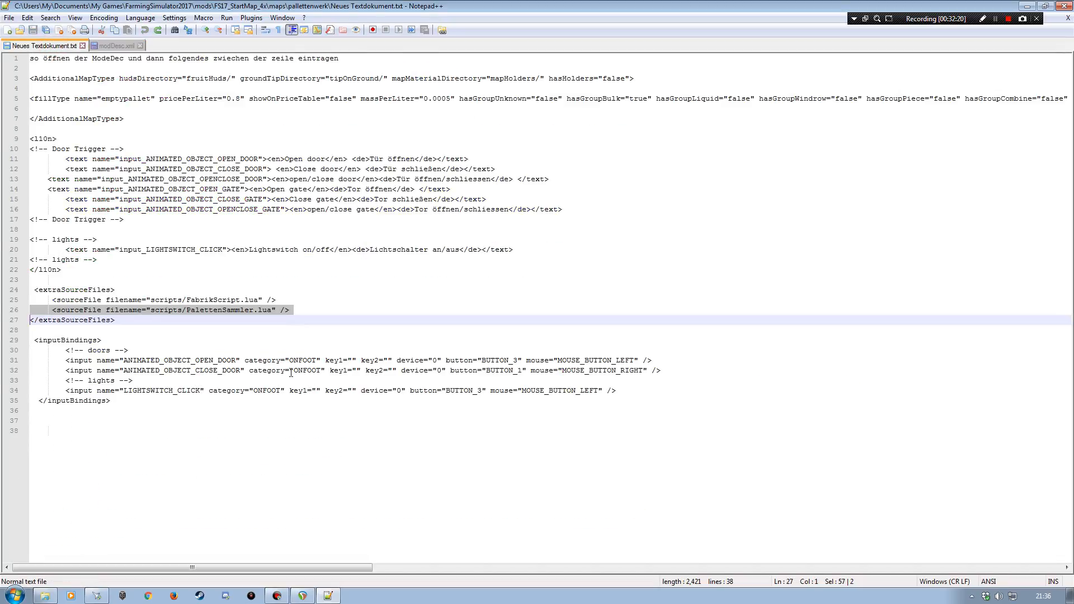
click(12, 350)
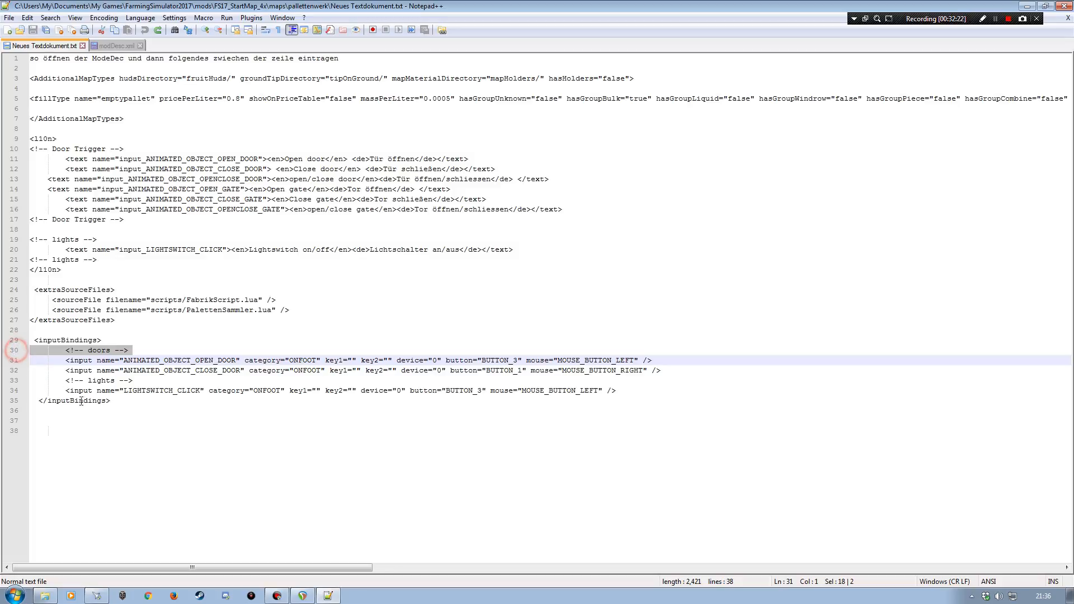
shift+click(9, 391)
key(ctrl+c)
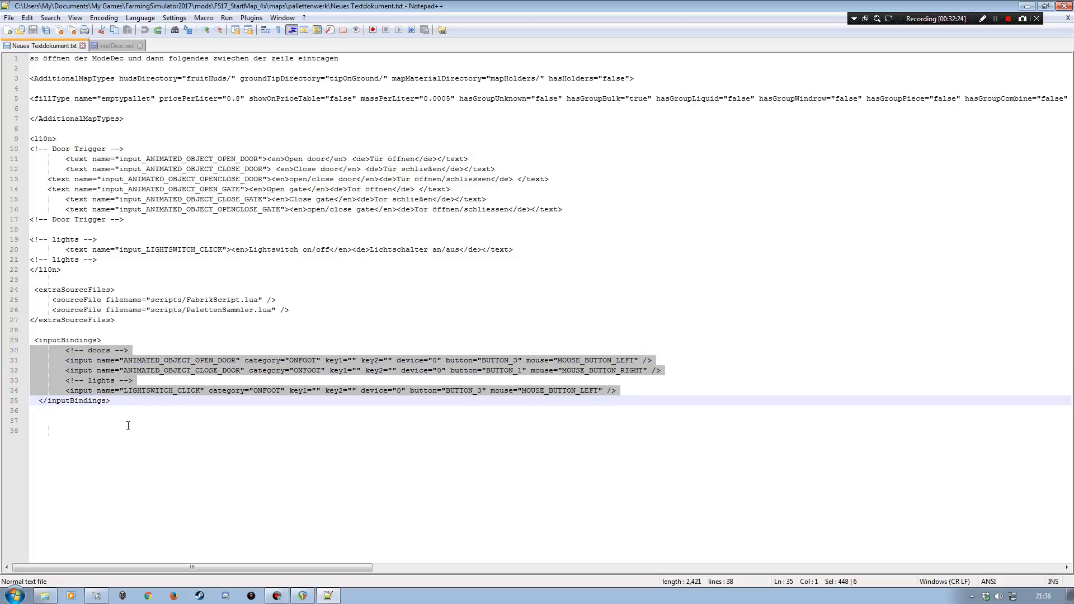
- Paste the copied doors and lights lines into modDesc.xml's inputBindings section, above the LIGHTSWITCH_CLICK_FS_Saegewerk entry
click(112, 45)
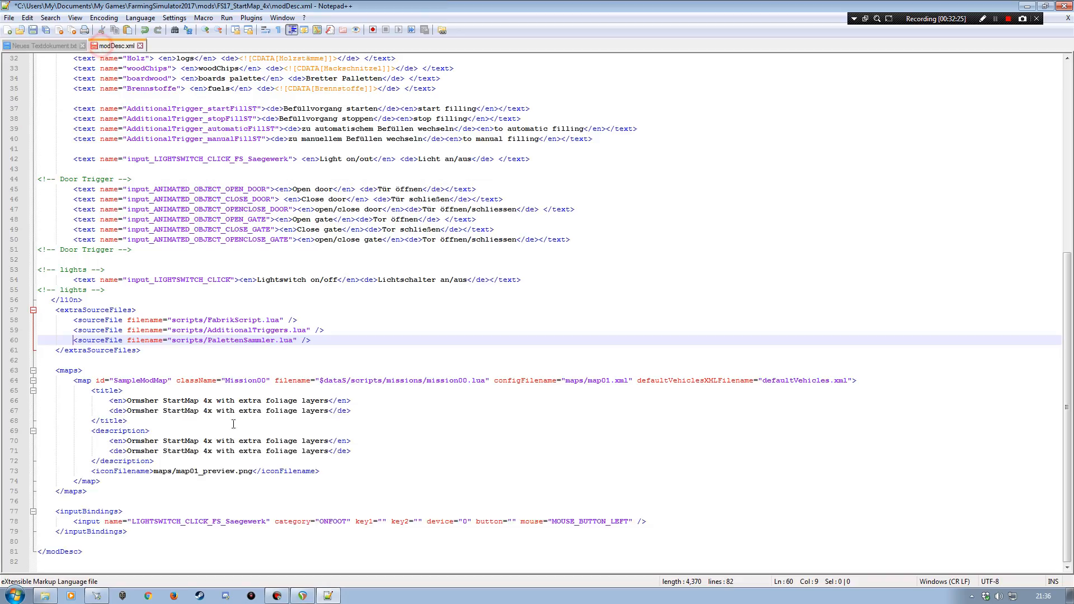
click(129, 511)
key(Return)
click(13, 523)
key(ctrl+v)
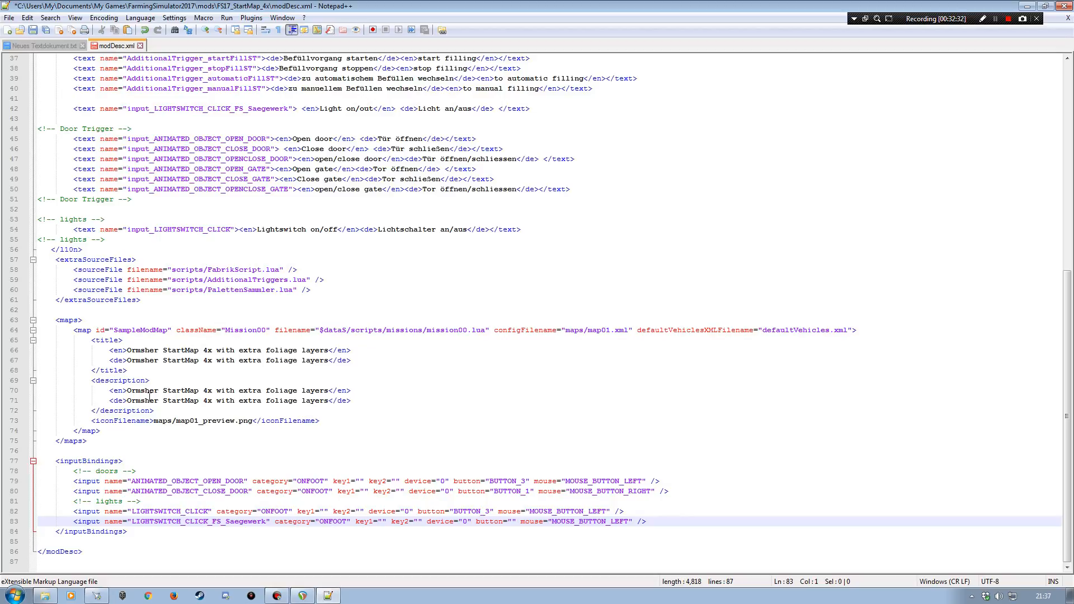
click(658, 521)
- Check Neues Textdokument.txt for remaining entries, then save and close modDesc.xml
click(47, 45)
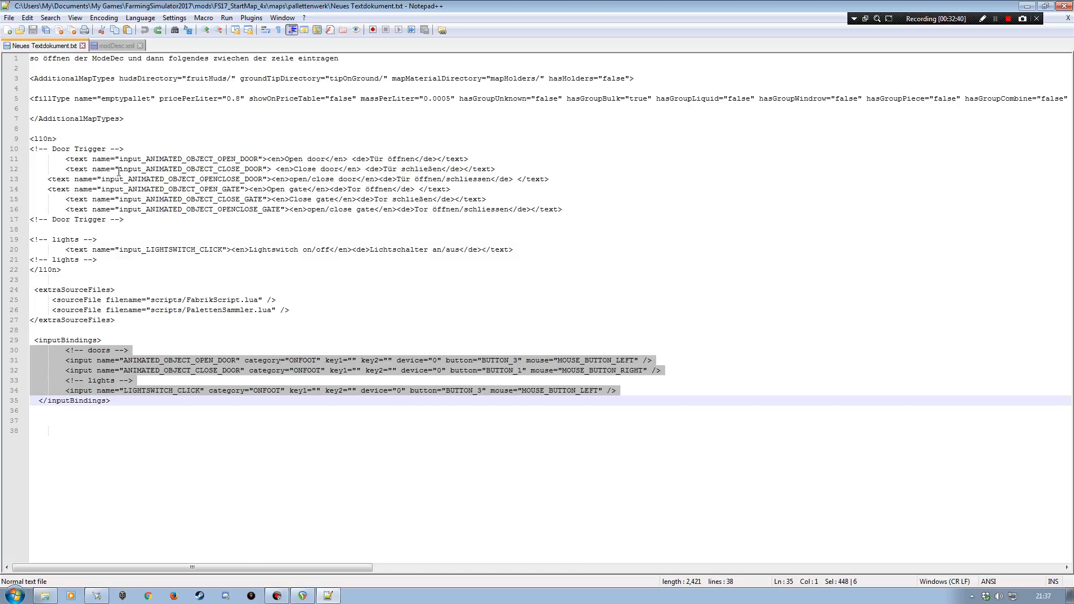
click(116, 46)
click(33, 30)
click(56, 46)
click(140, 45)
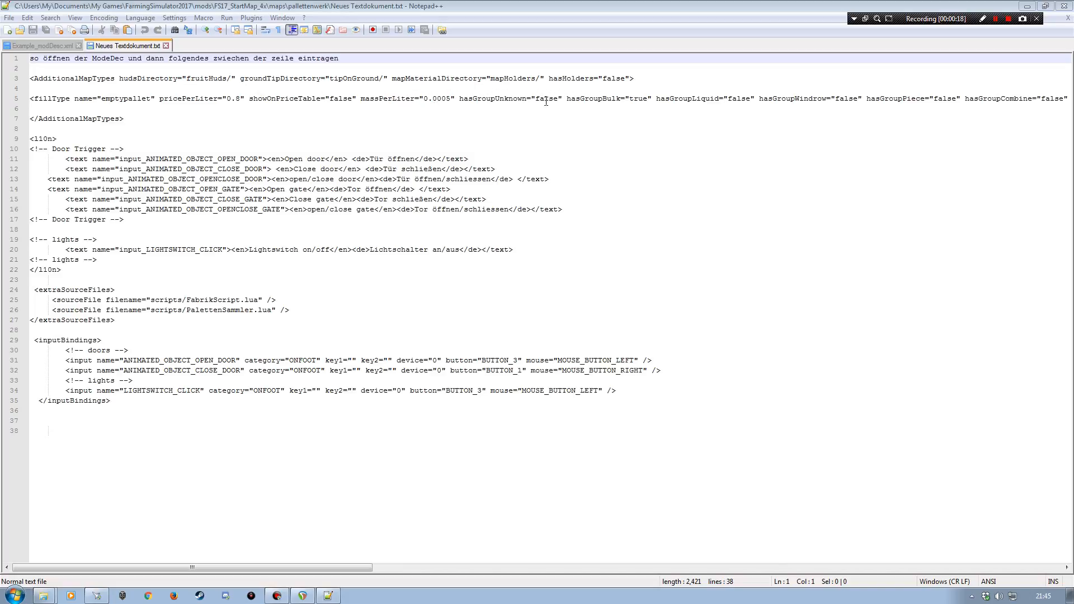
- Compare the AdditionalMapTypes section in Example_modDesc.xml with the emptypallet fillType entry in Neues Textdokument.txt
click(46, 47)
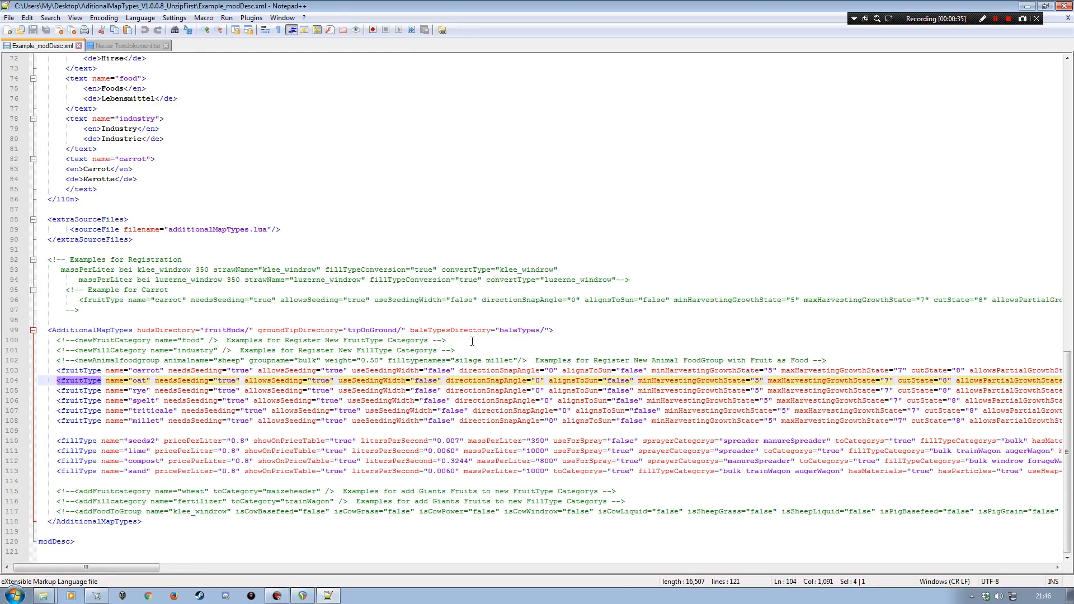
click(115, 46)
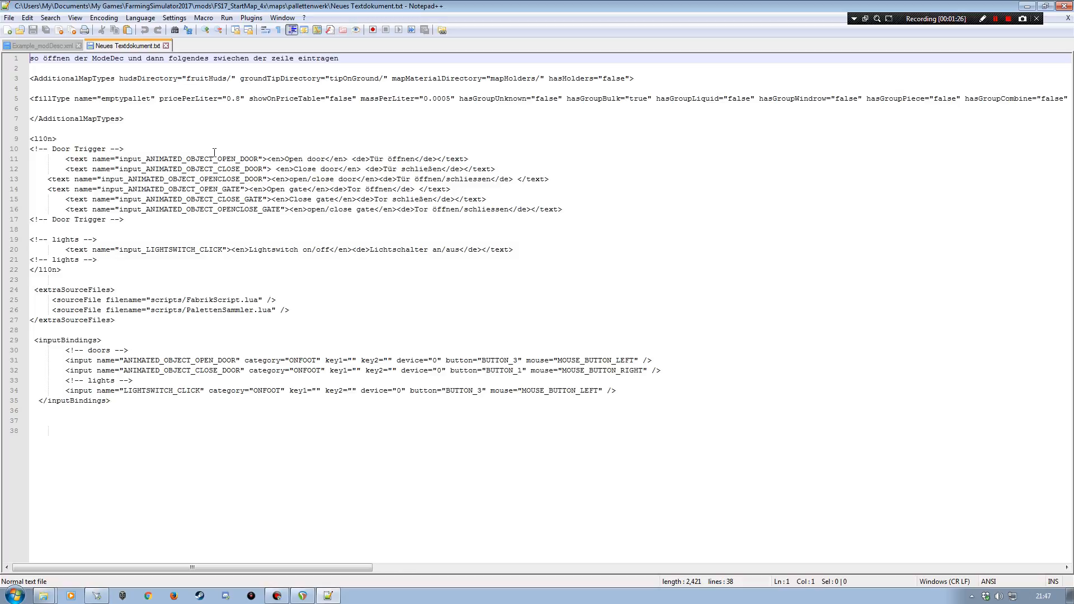
click(54, 46)
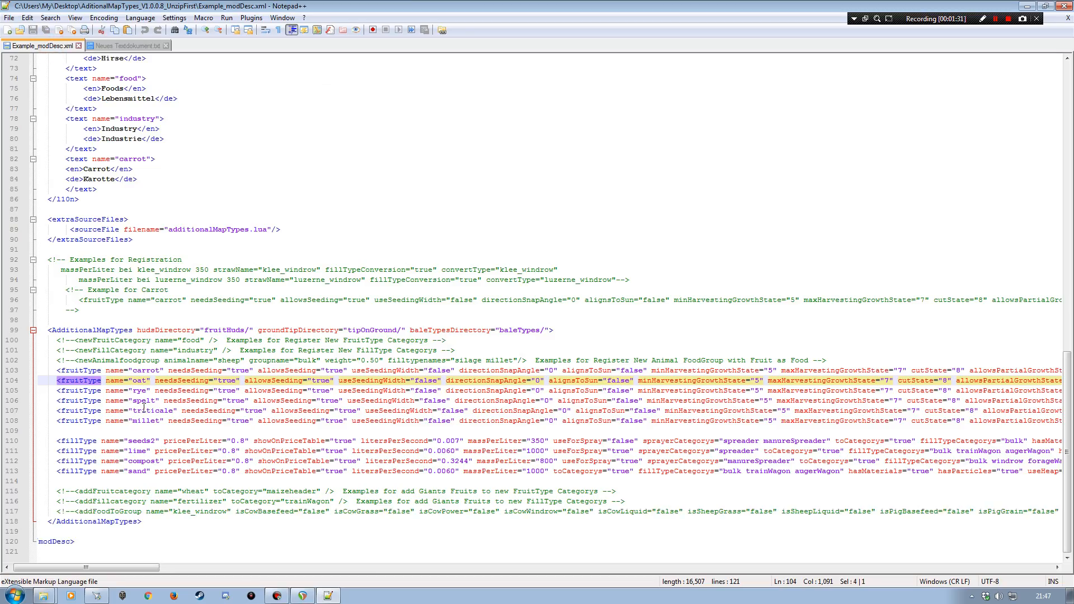
click(144, 472)
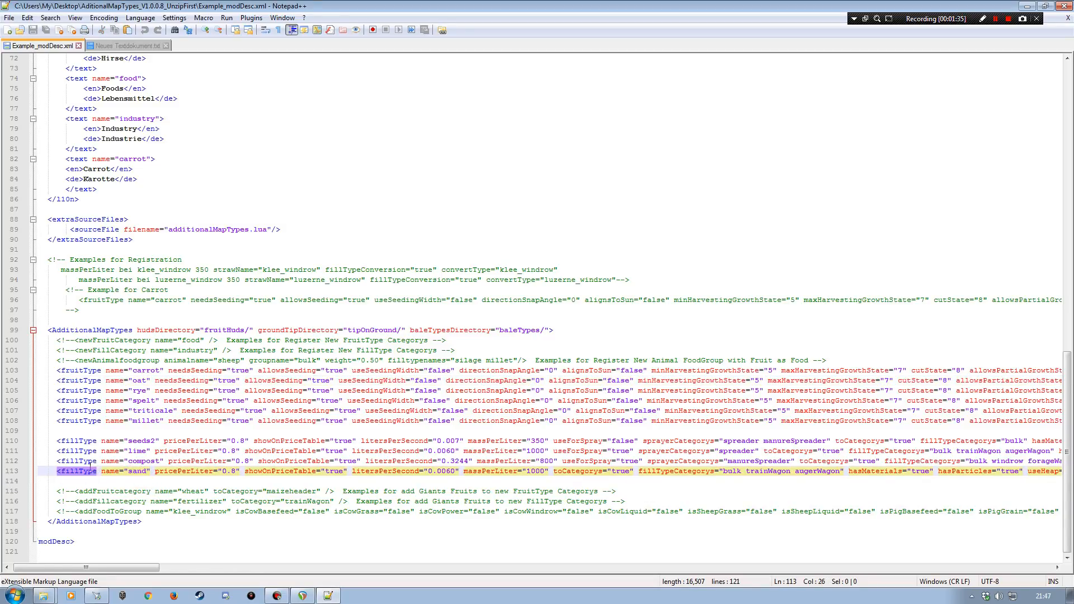
click(118, 46)
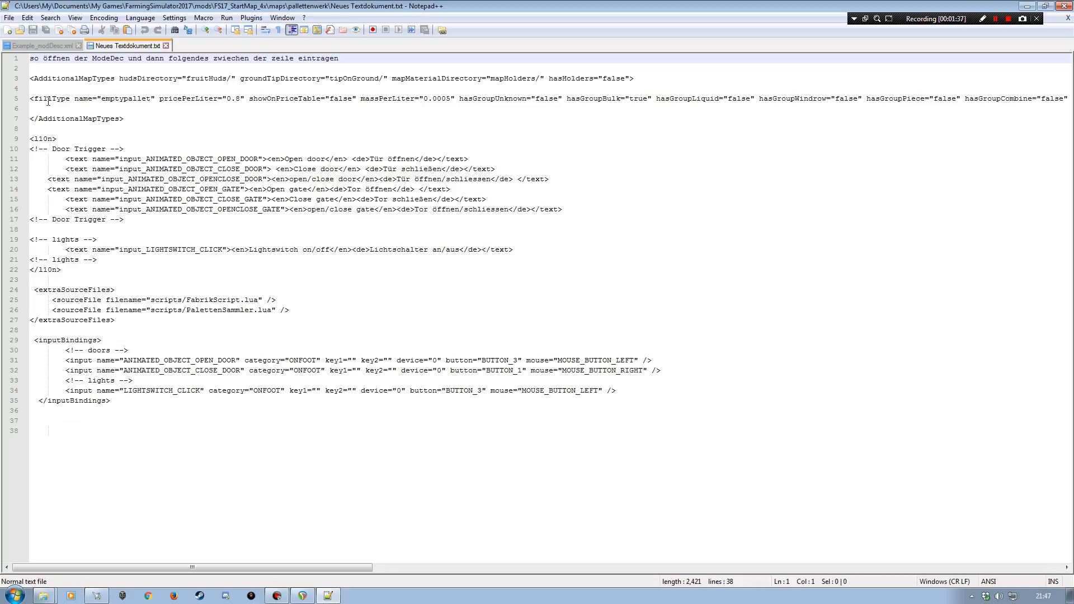
- Copy the sand fillType line from Example_modDesc.xml over the blank line below the emptypallet fillType in Neues Textdokument.txt
click(42, 46)
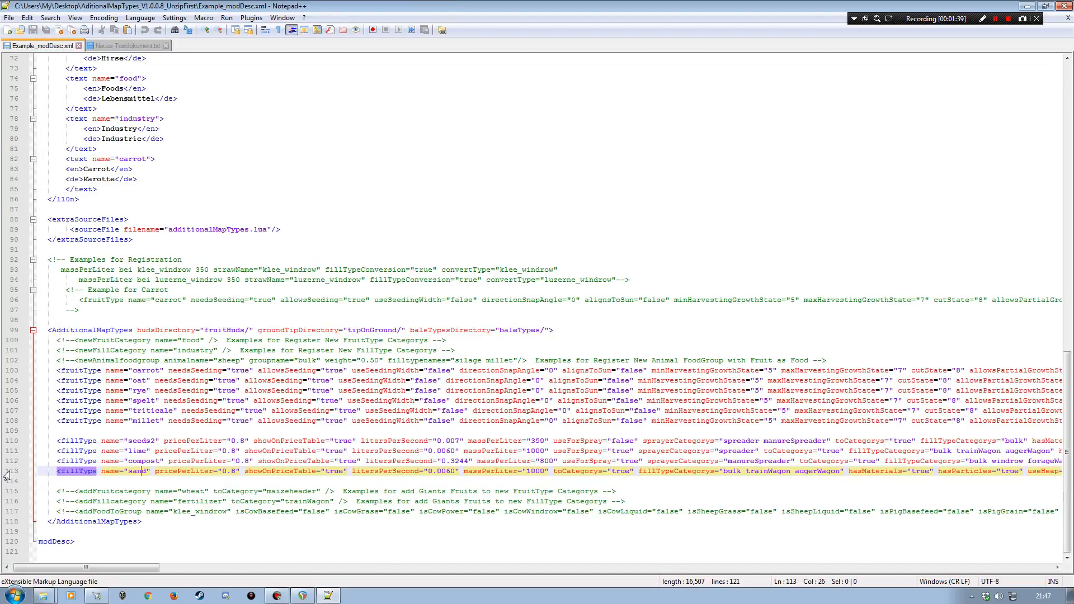
click(9, 472)
key(ctrl+c)
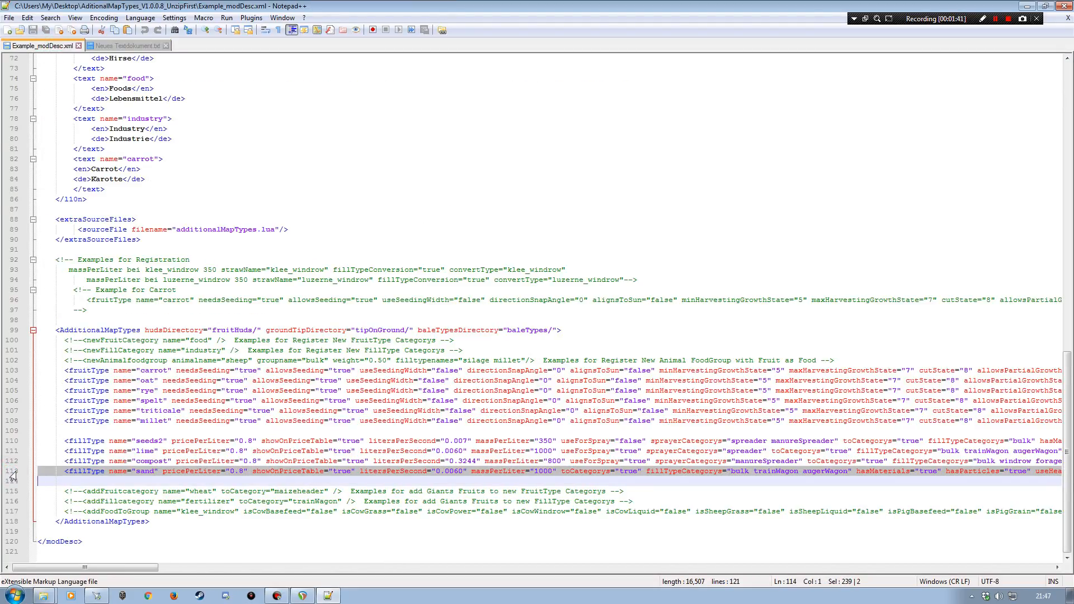
click(119, 46)
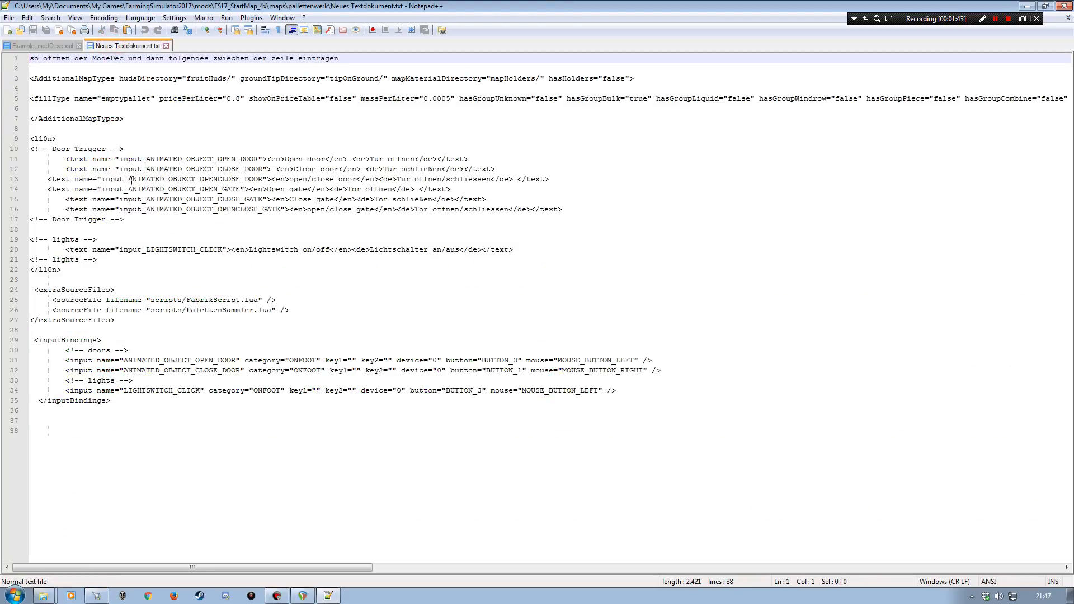
click(17, 108)
key(ctrl+v)
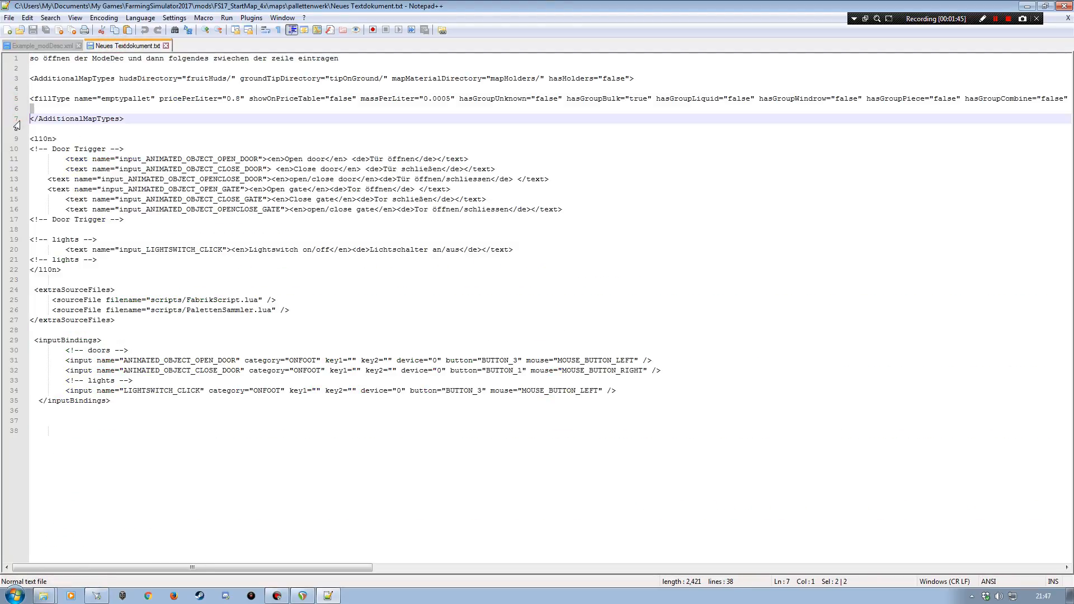
- Copy the opening AdditionalMapTypes line with baleTypesDirectory from Example_modDesc.xml over the blank line above the emptypallet fillType in Neues Textdokument.txt
click(42, 46)
click(9, 331)
key(ctrl+c)
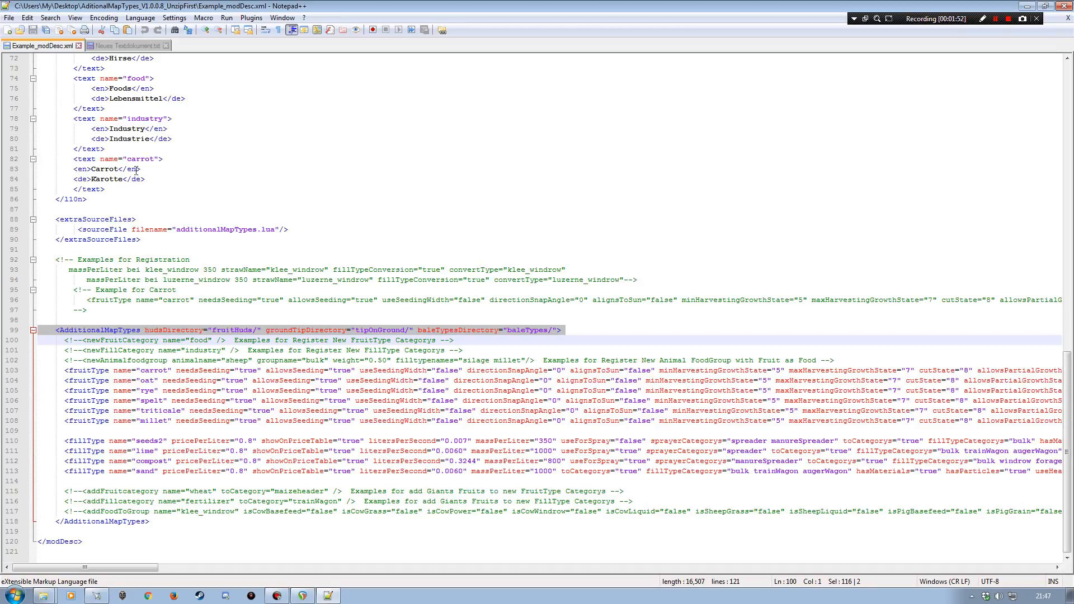
drag(120, 47, 120, 57)
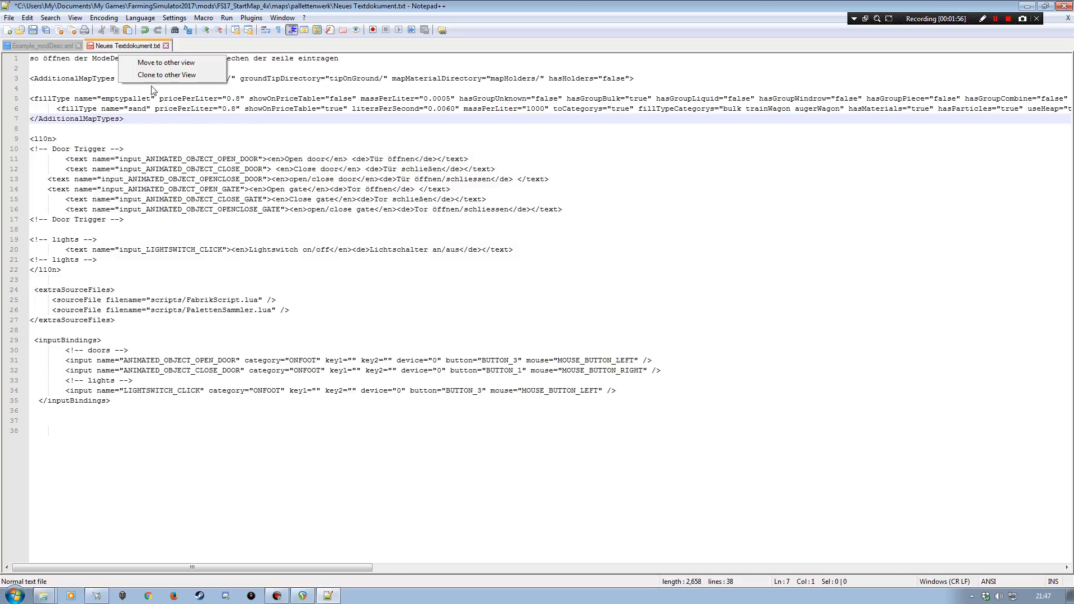
click(14, 89)
key(ctrl+v)
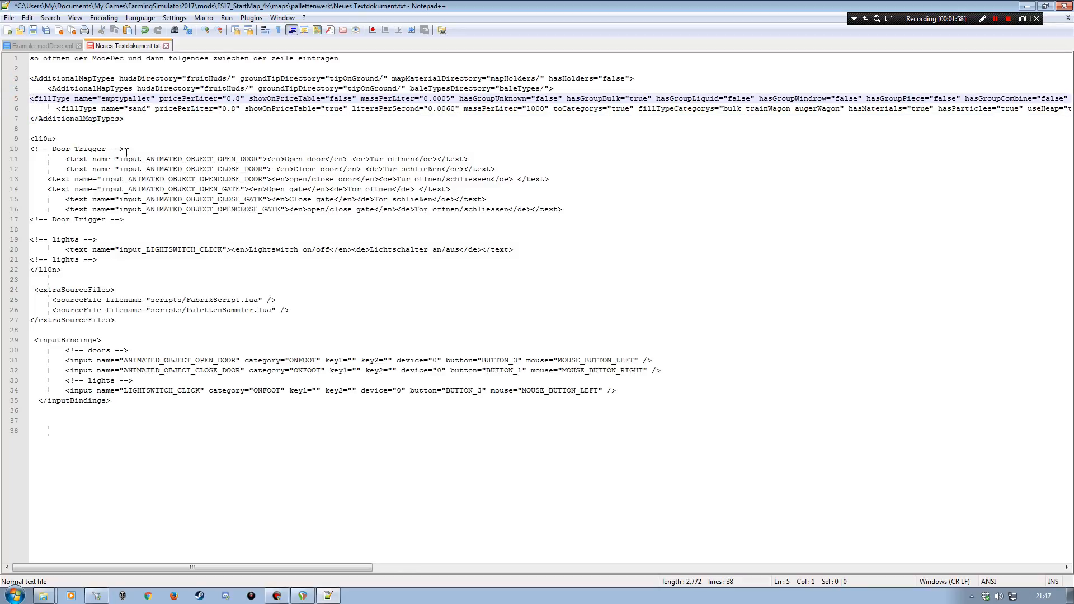
- Indent the emptypallet and sand fillType lines two tab levels and the closing AdditionalMapTypes tag one level
click(30, 99)
key(Tab)
key(Tab)
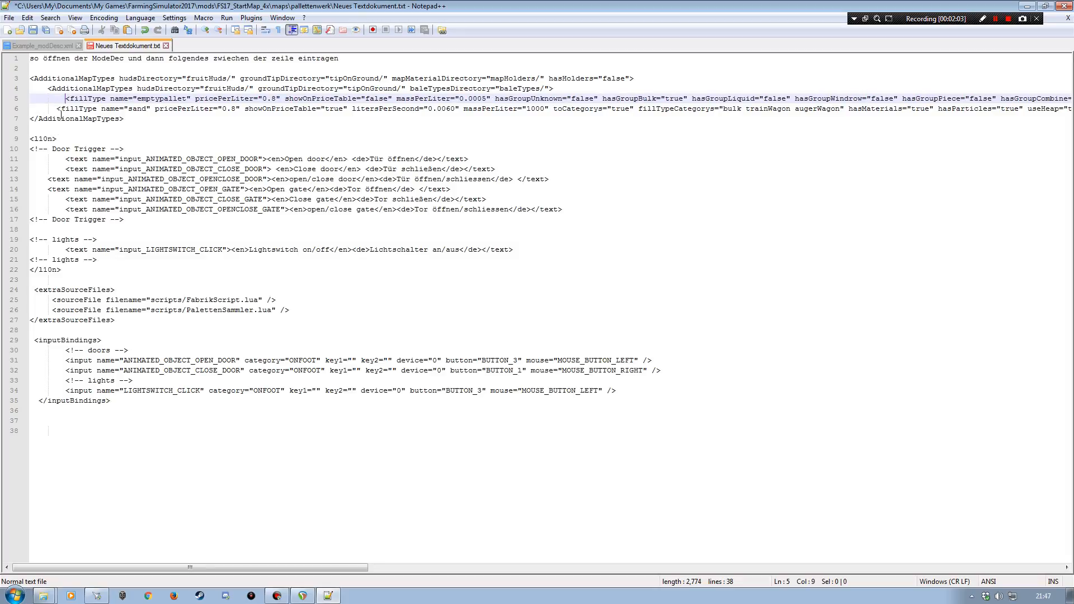
click(56, 108)
key(BackSpace)
key(BackSpace)
key(Tab)
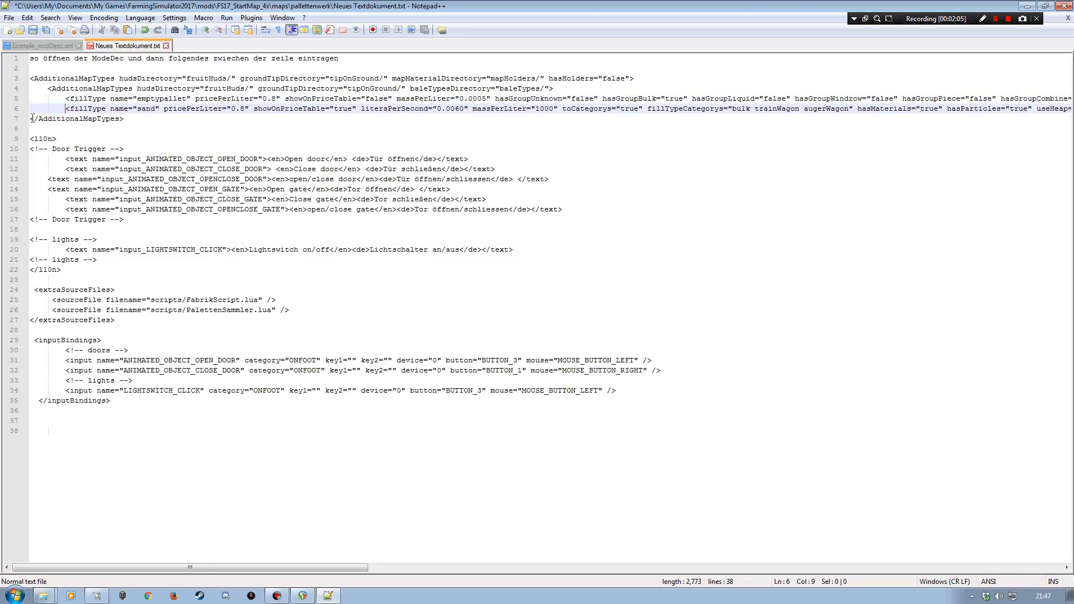
click(32, 118)
key(Tab)
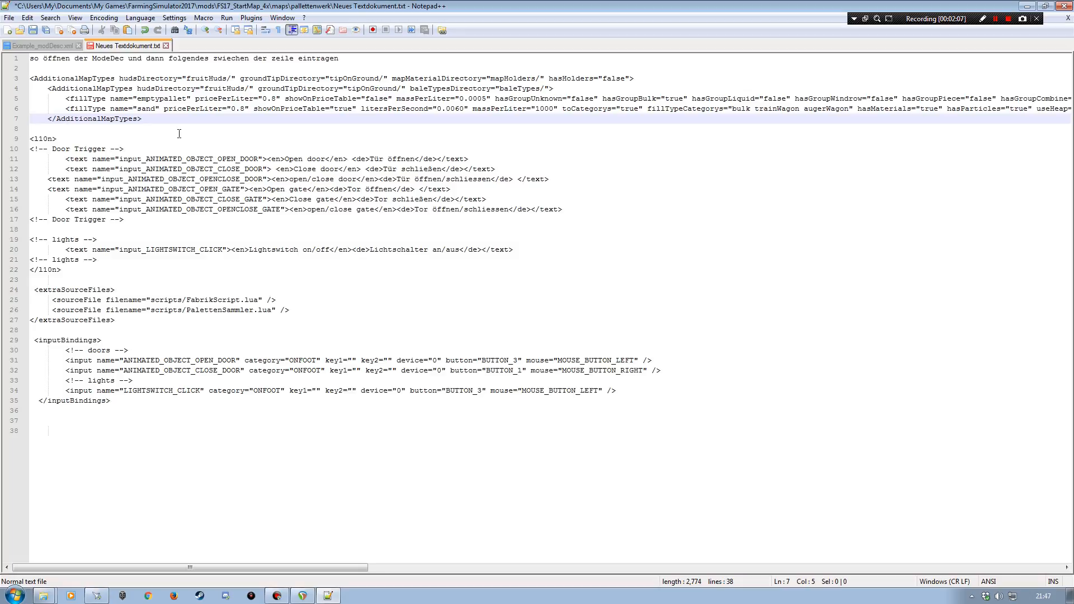
click(177, 130)
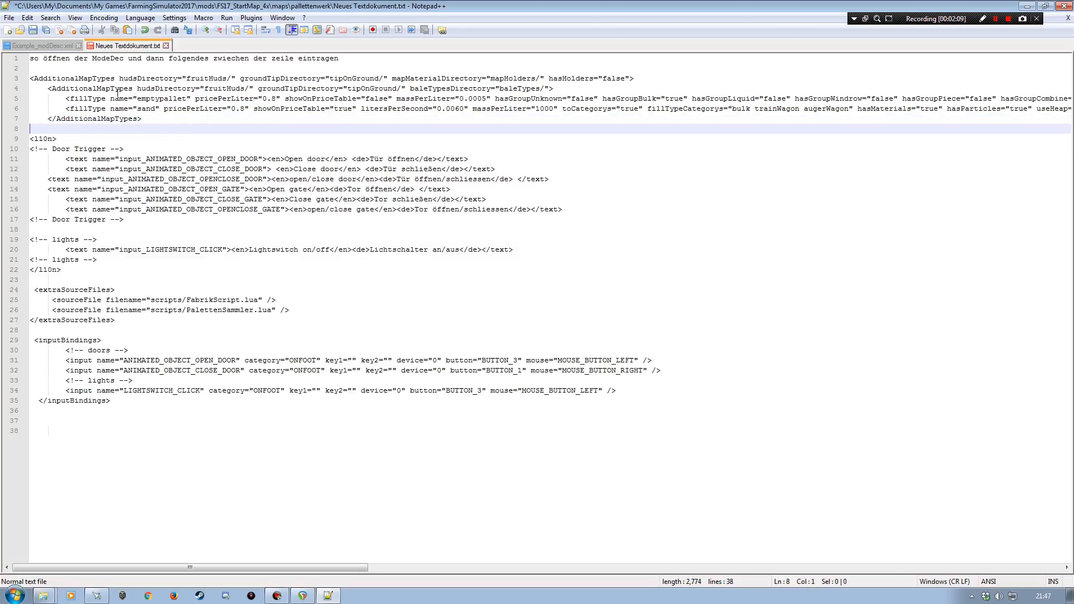
- Set the document's syntax highlighting to XML and indent the first AdditionalMapTypes line by one tab level
click(140, 17)
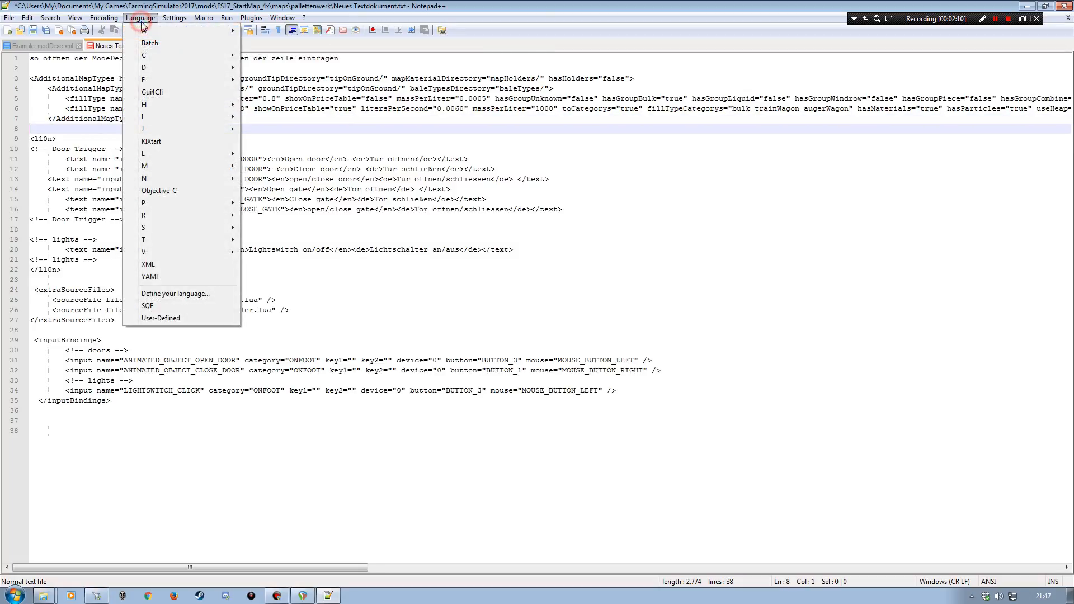
click(146, 265)
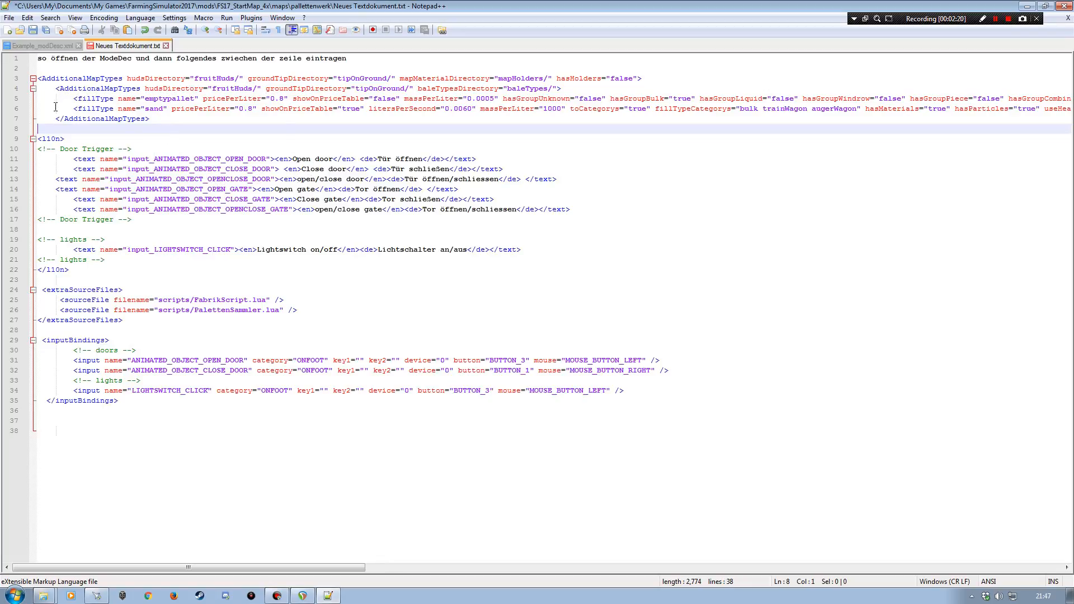
click(38, 79)
key(Tab)
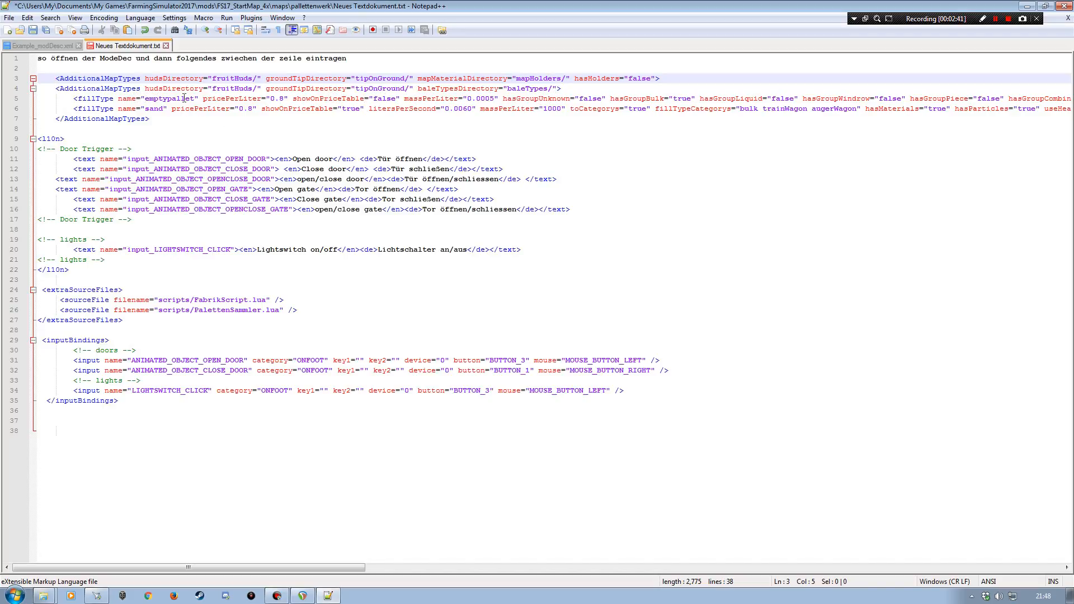
- Insert two blank lines between the mapHolders AdditionalMapTypes line and the baleTypes AdditionalMapTypes line
drag(562, 88, 51, 90)
click(343, 139)
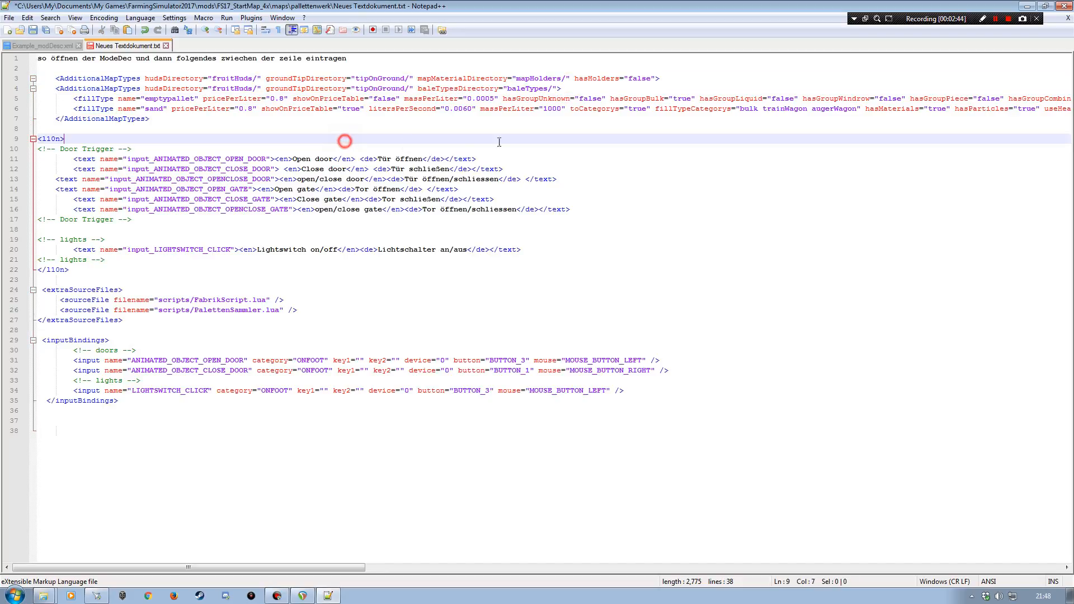
click(668, 79)
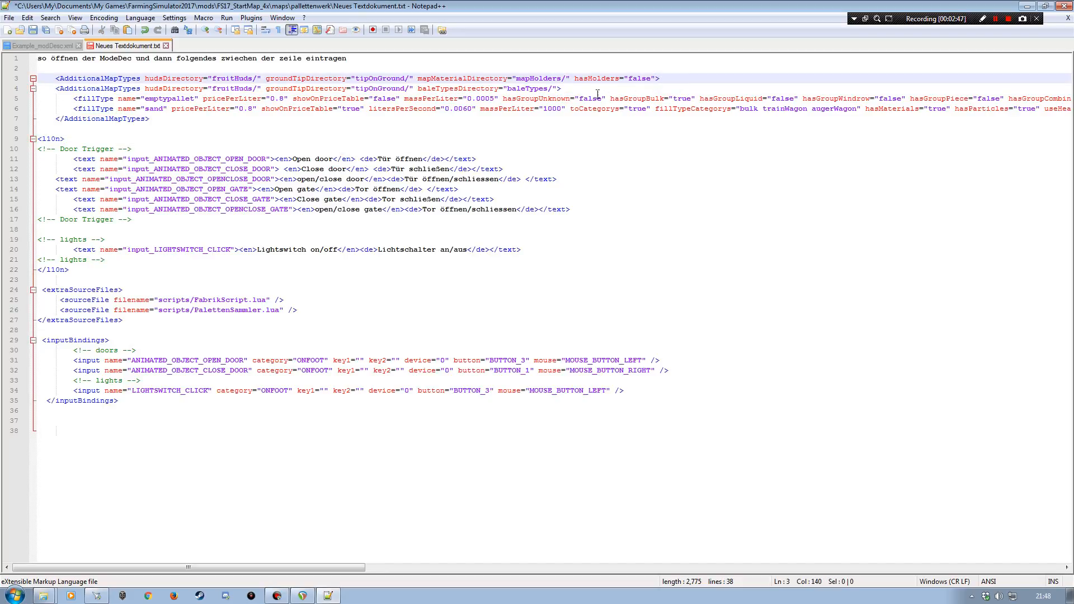
key(Return)
key(Return)
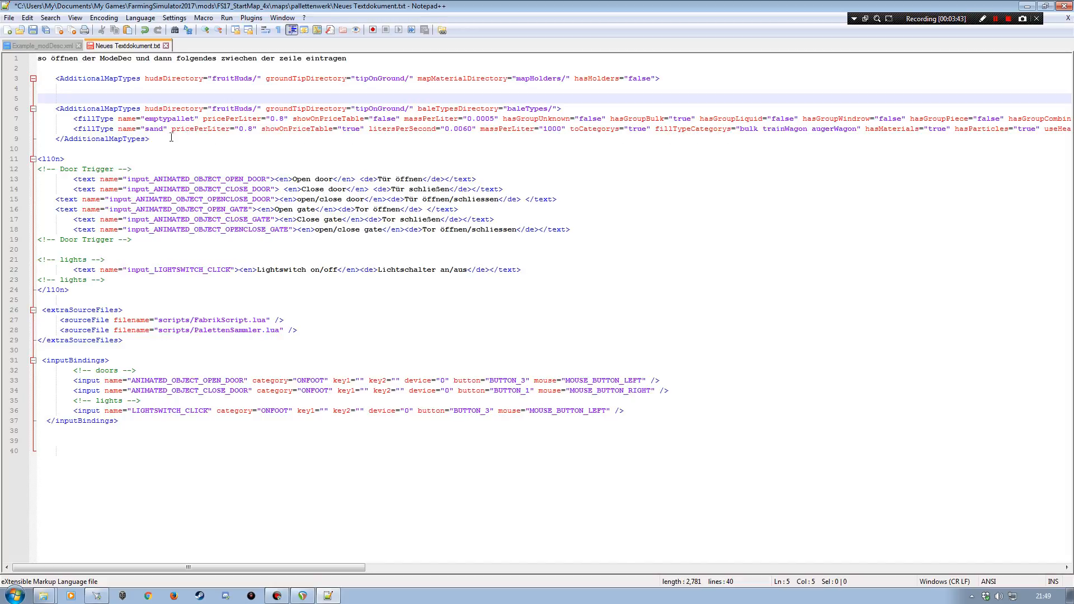
- Change the sand fillType's name to emptypallet and insert a blank line above that entry
double_click(172, 118)
key(ctrl+c)
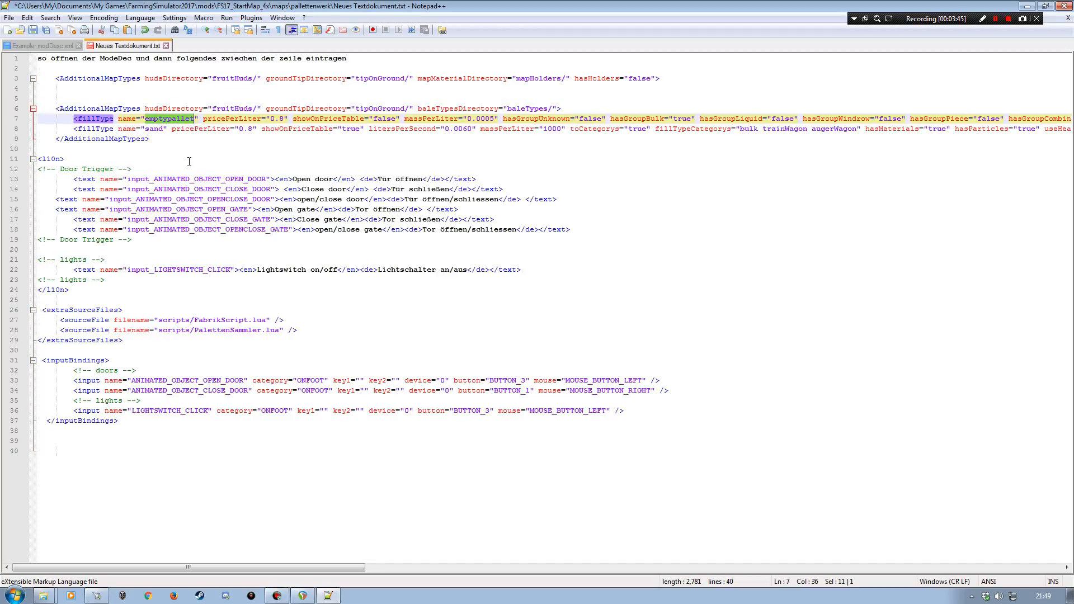
click(155, 128)
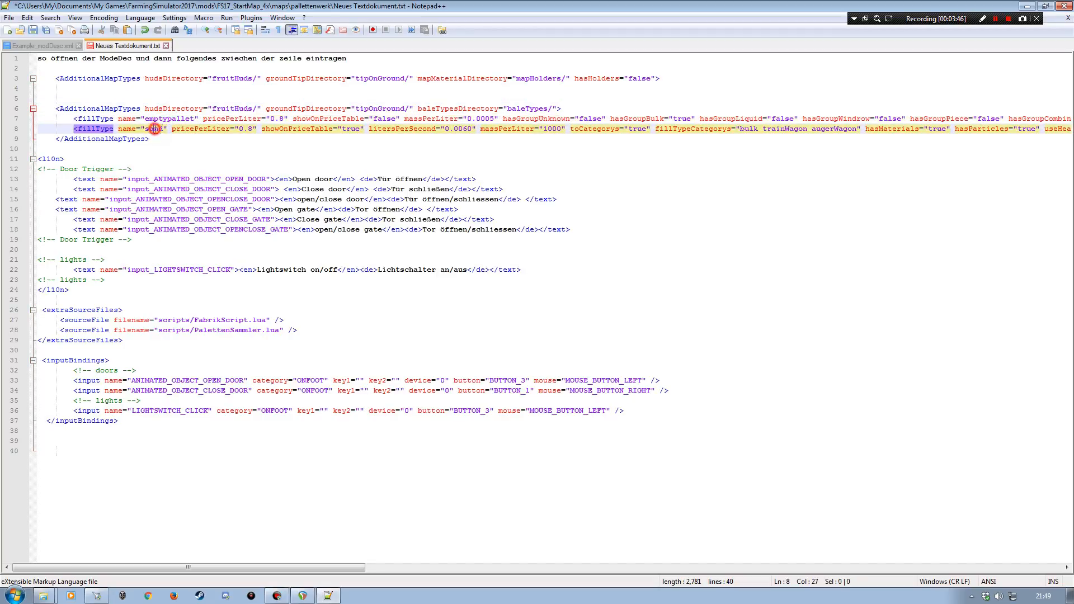
double_click(154, 129)
key(ctrl+v)
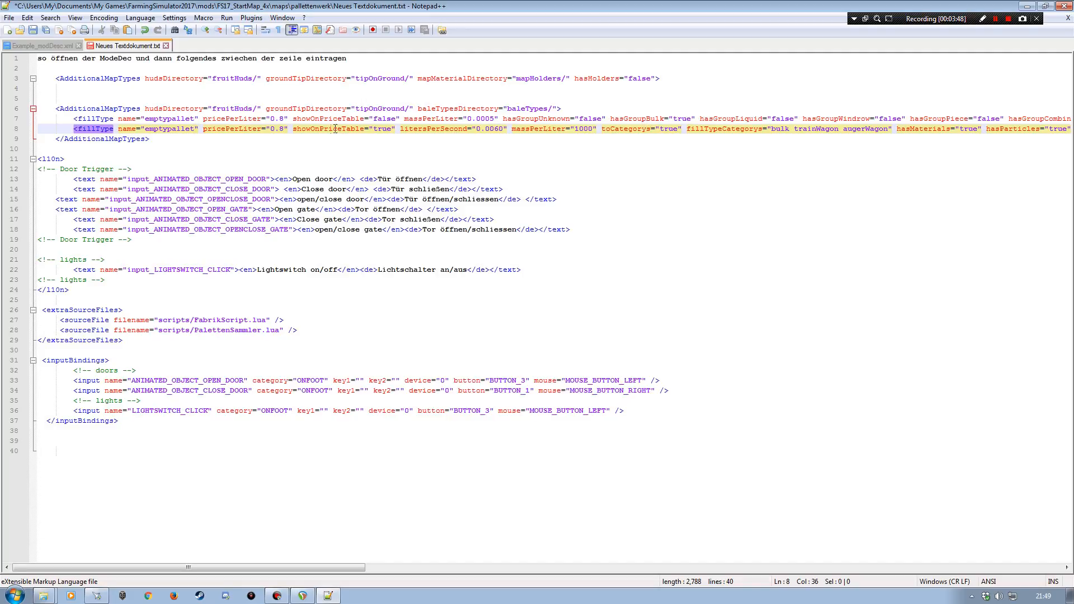
click(73, 128)
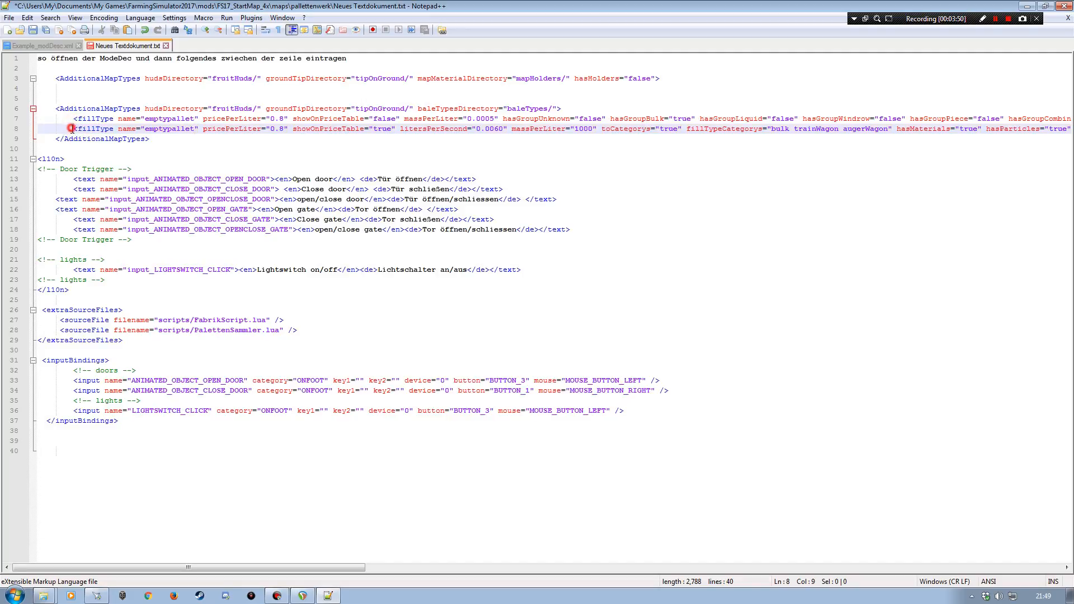
key(Return)
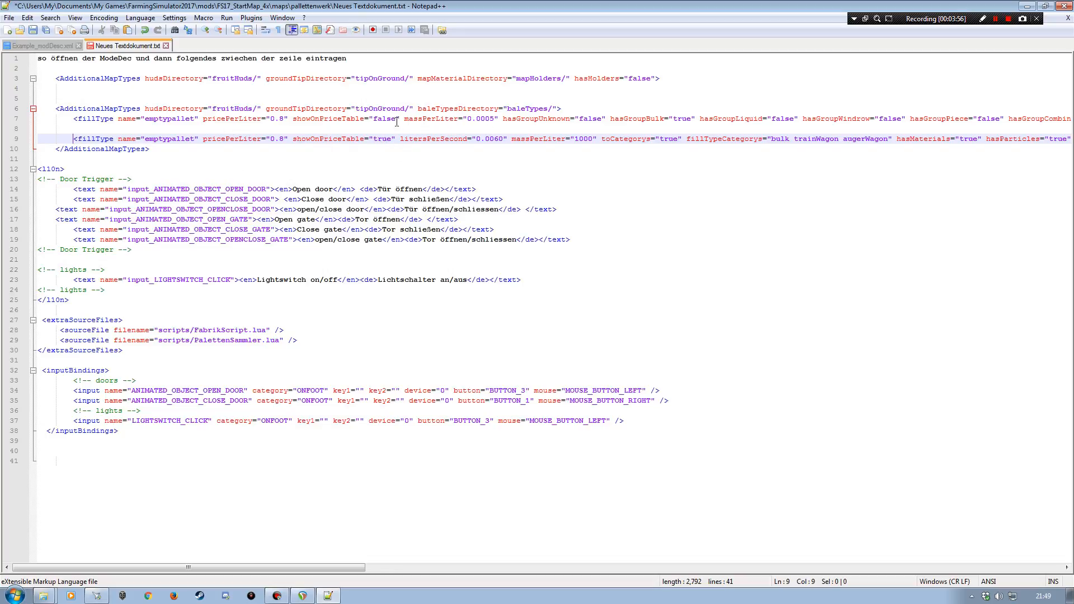
click(379, 124)
click(231, 140)
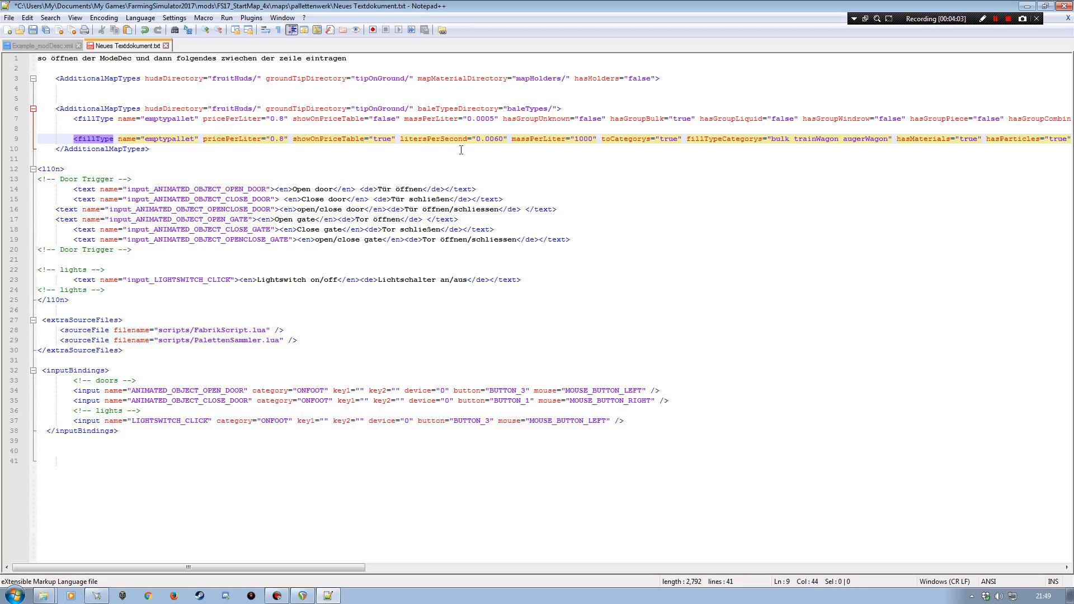
- Replace trainWagon augerWagon with fork in the fillTypeCategorys value of the second emptypallet fillType
drag(507, 140, 420, 141)
click(508, 140)
drag(267, 566, 367, 566)
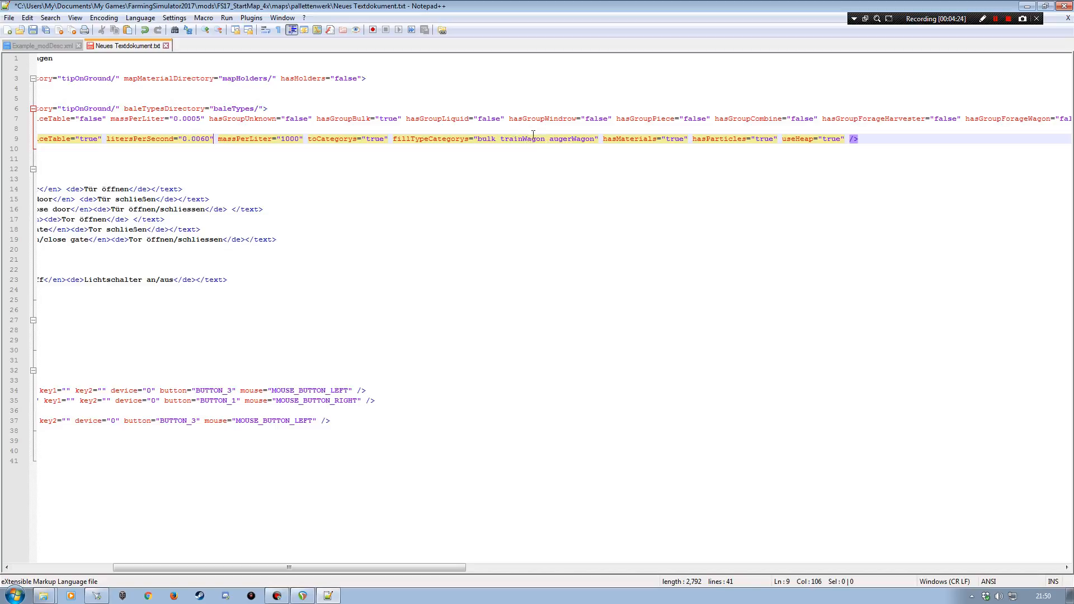
drag(595, 142, 502, 142)
key(Delete)
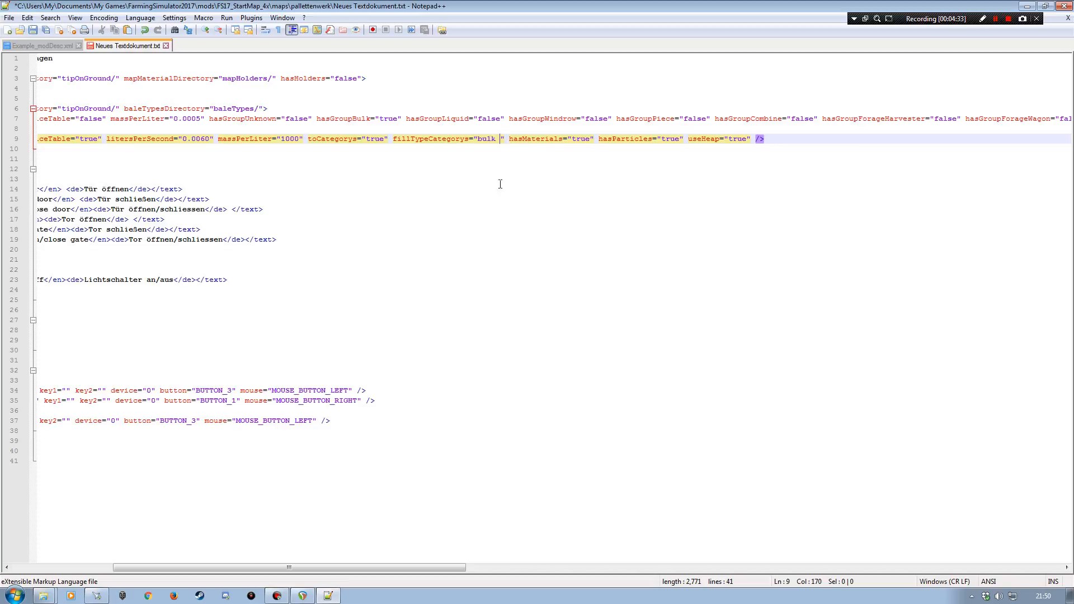
text(fork)
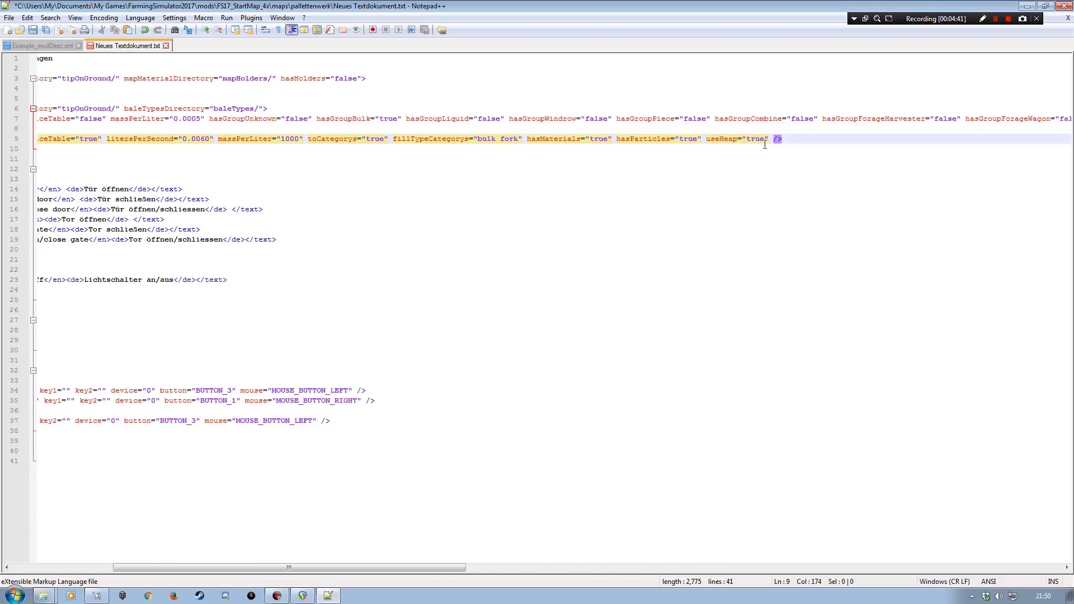
drag(392, 568, 224, 569)
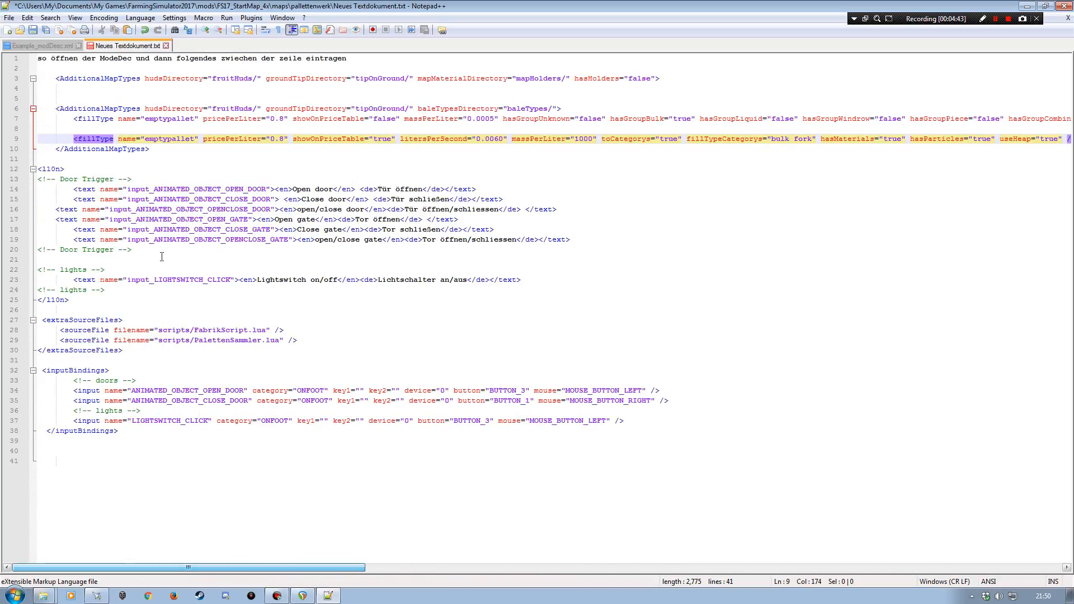
- Delete the original emptypallet fillType line and the blank line below it
click(10, 123)
key(Delete)
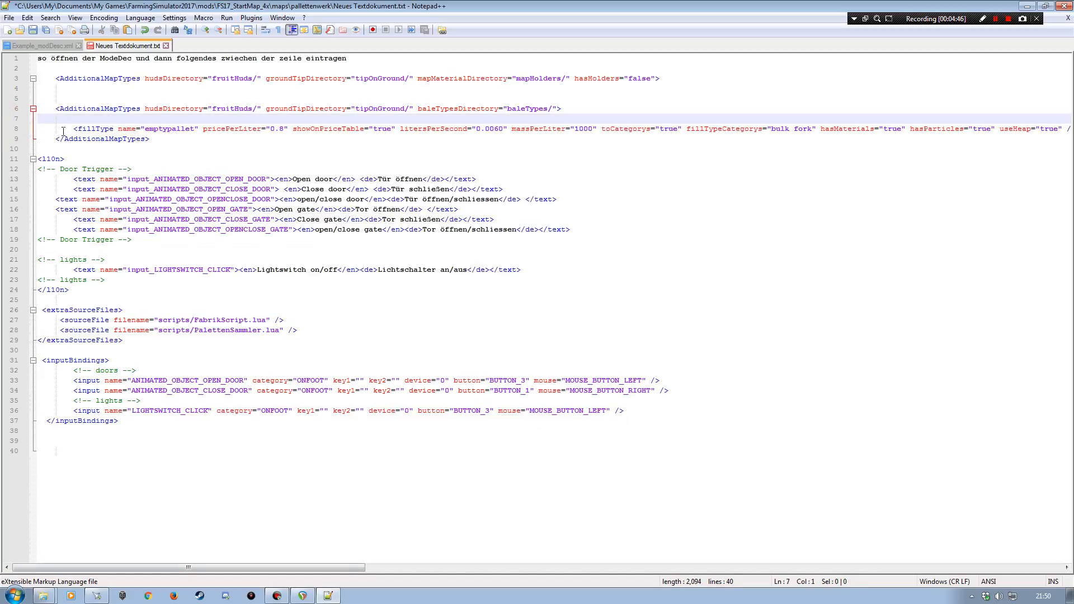
key(Delete)
click(562, 108)
key(Delete)
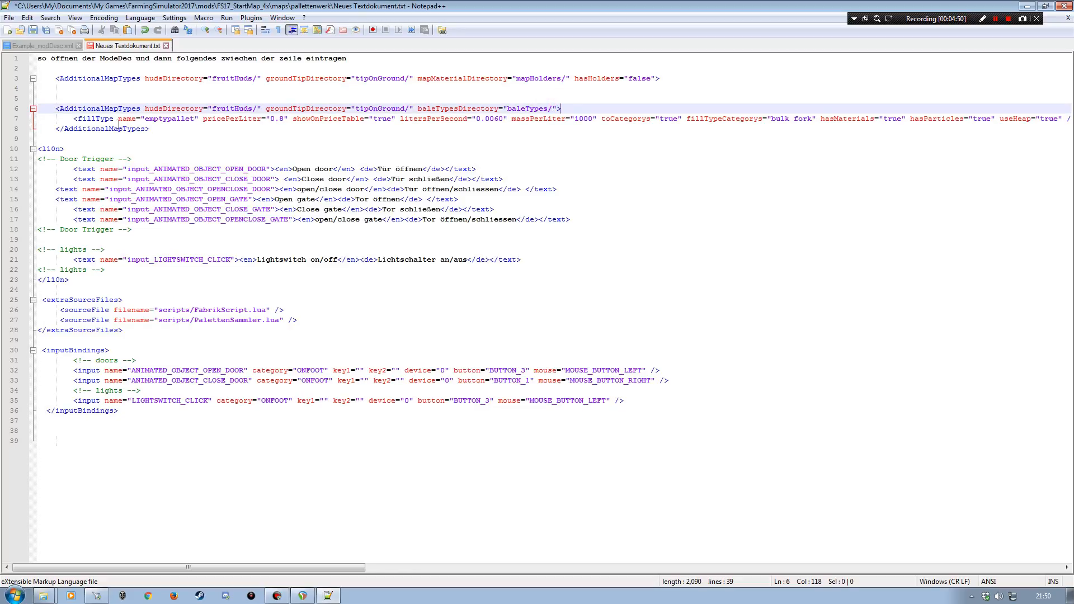
- Copy the complete AdditionalMapTypes block with the emptypallet fillType and open modDesc.xml from the FS17_StartMap_4x folder
click(17, 108)
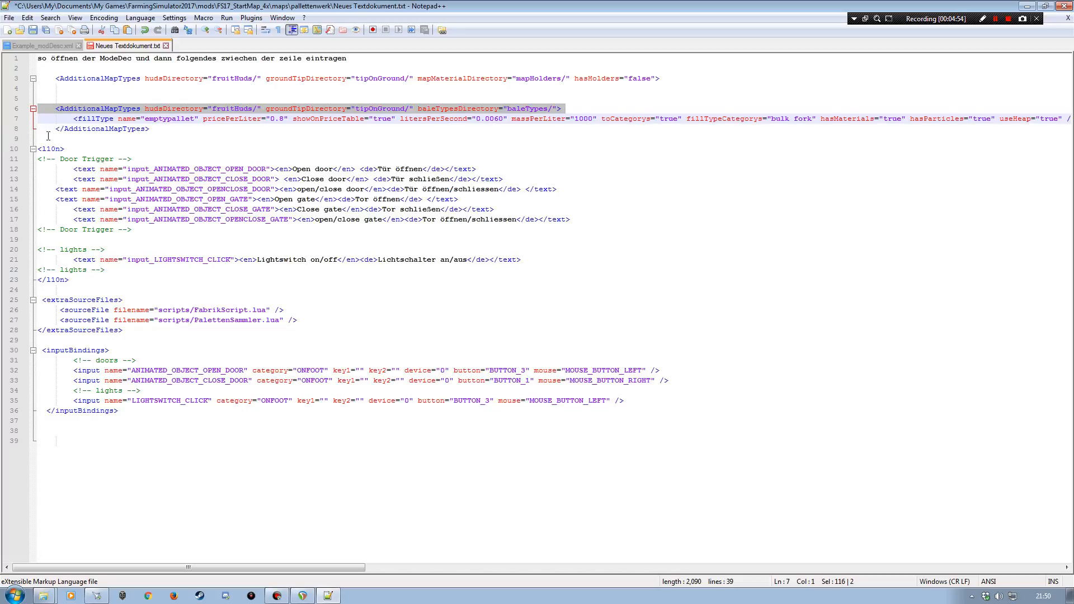
shift+click(16, 138)
key(ctrl+c)
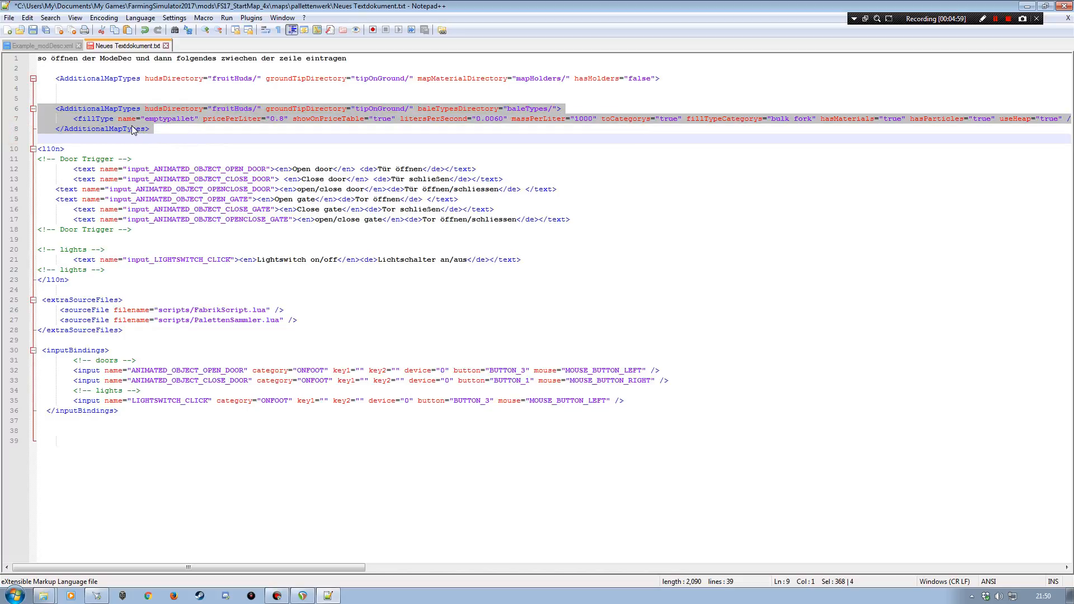
click(43, 596)
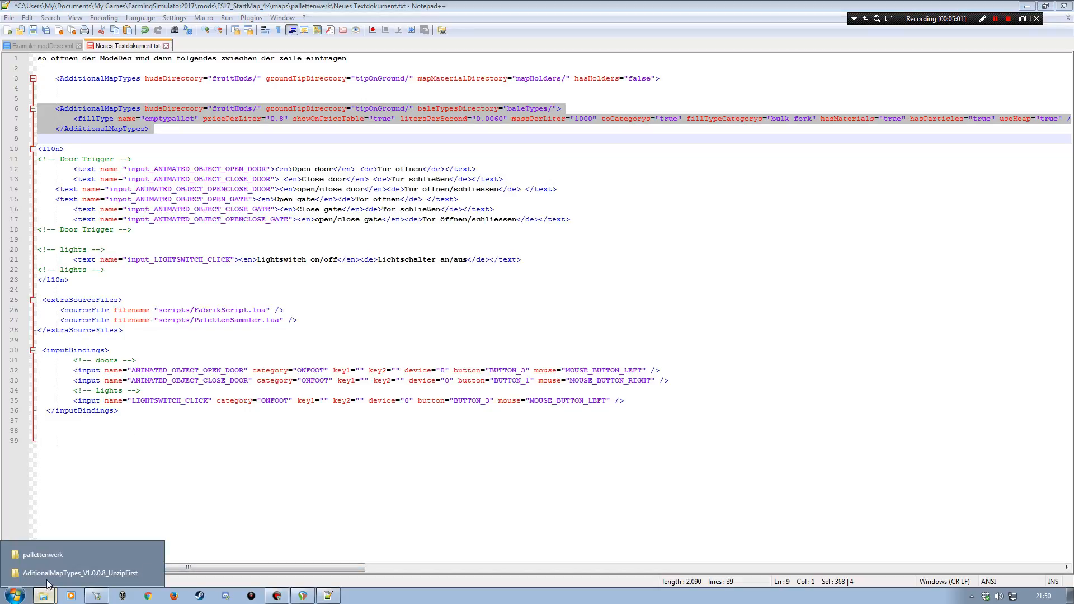
click(47, 553)
key(alt+Left)
key(alt+Left)
key(alt+Left)
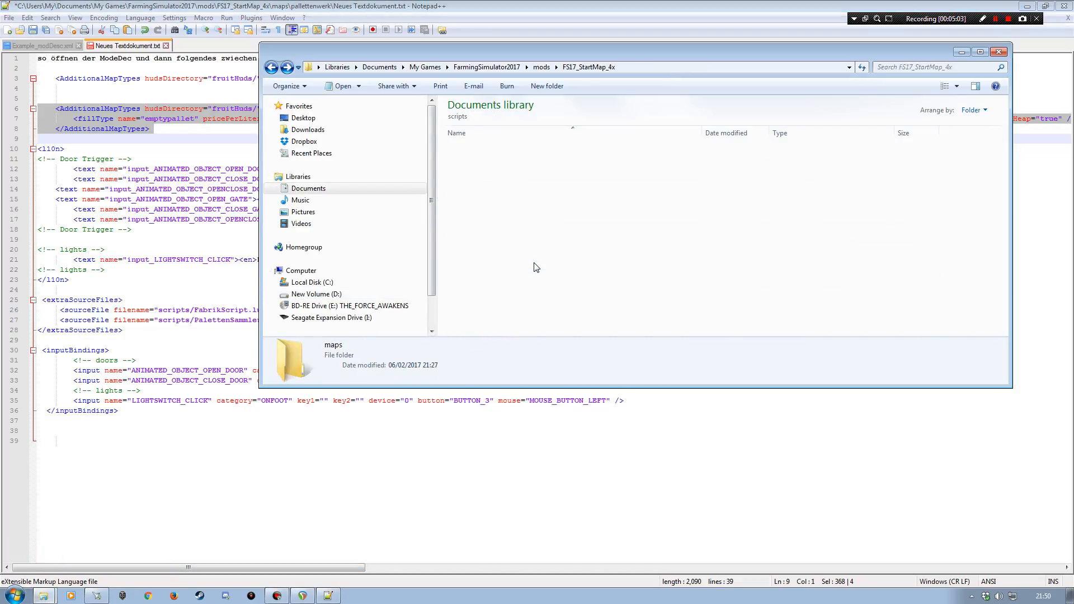
click(588, 68)
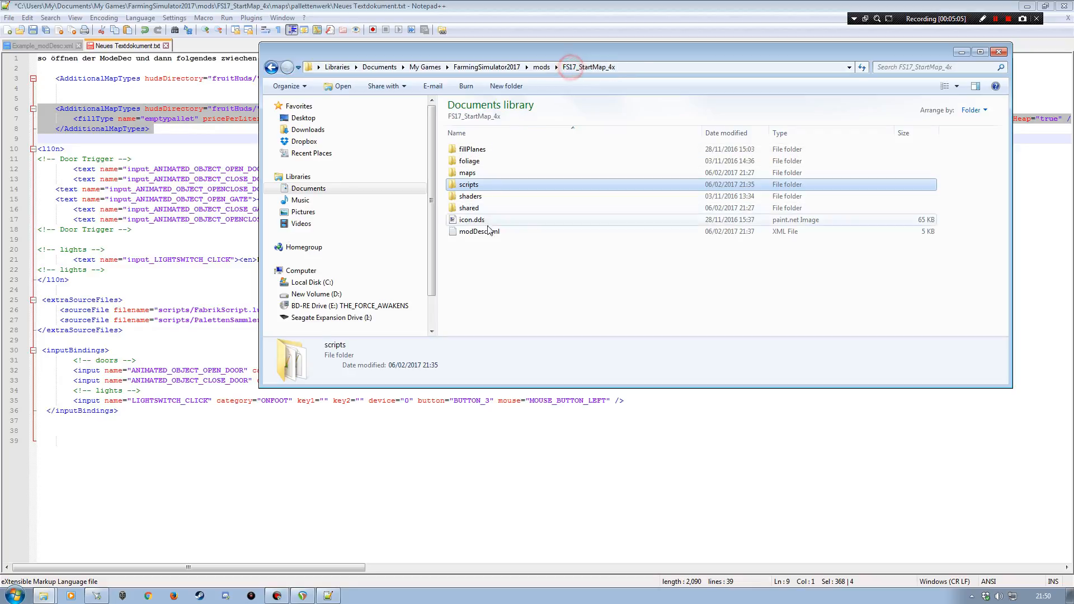
double_click(480, 231)
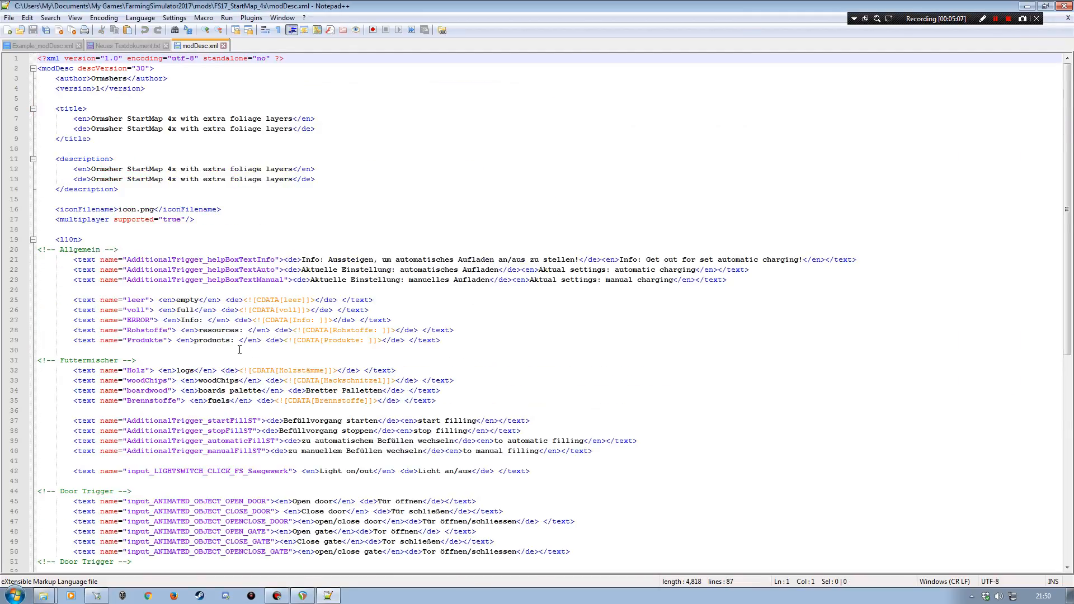
- Paste the copied AdditionalMapTypes block between the extraSourceFiles and maps sections of modDesc.xml
scroll(225, 376, down, 9)
scroll(225, 376, down, 3)
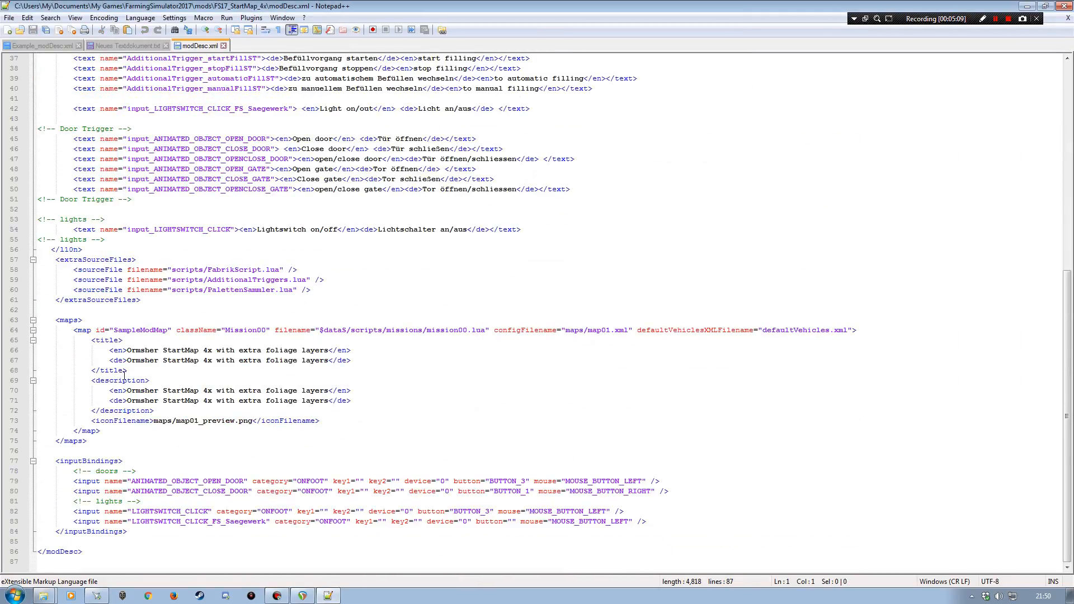
click(144, 300)
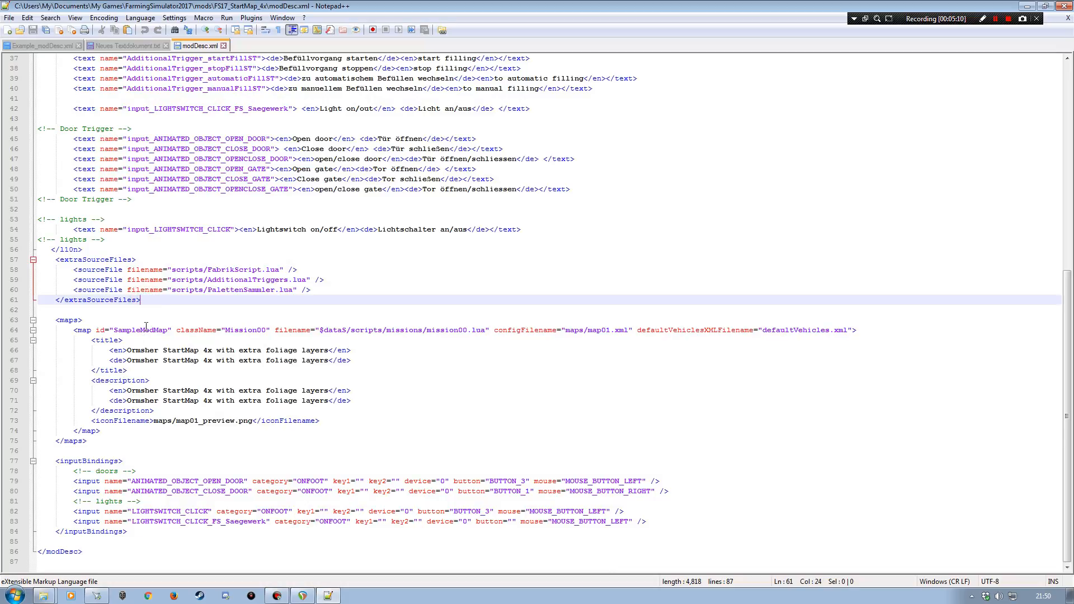
key(Return)
key(Return)
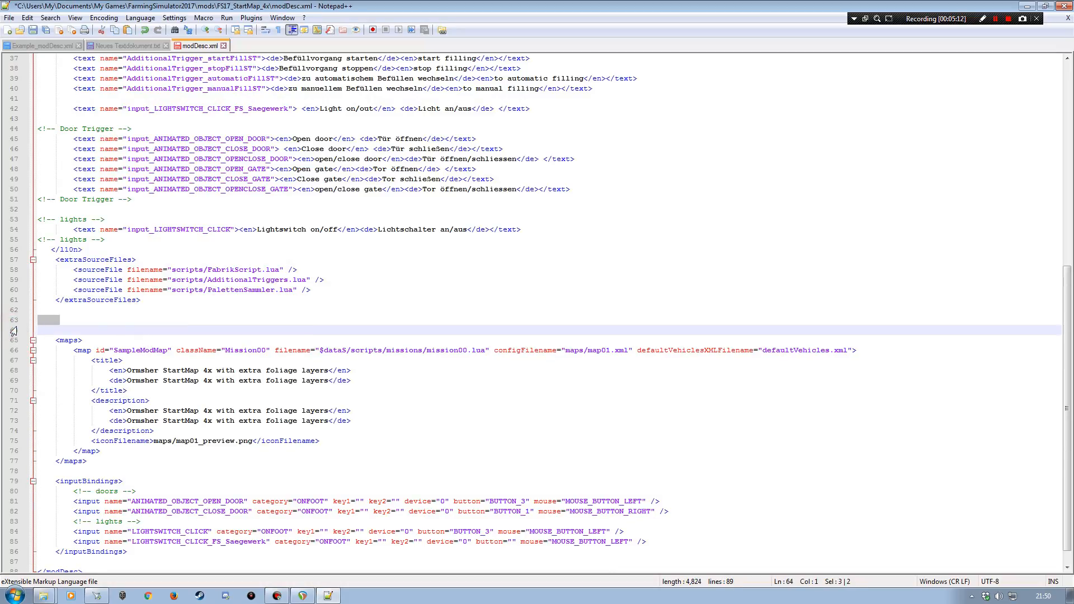
key(ctrl+v)
click(53, 354)
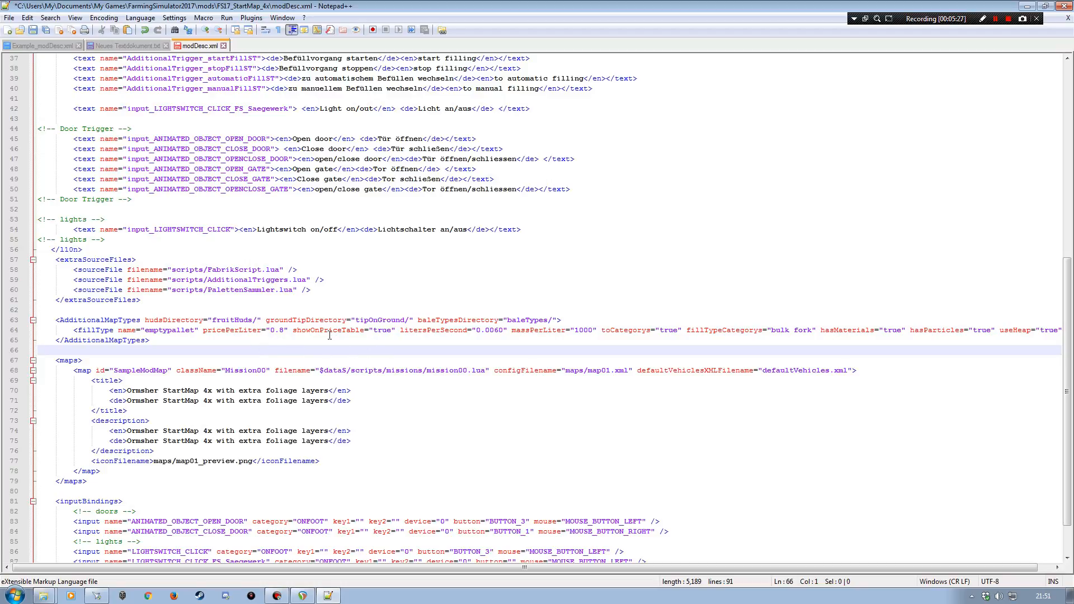
- Set showOnPriceTable to false in the emptypallet fillType and check the rest of the line
double_click(382, 331)
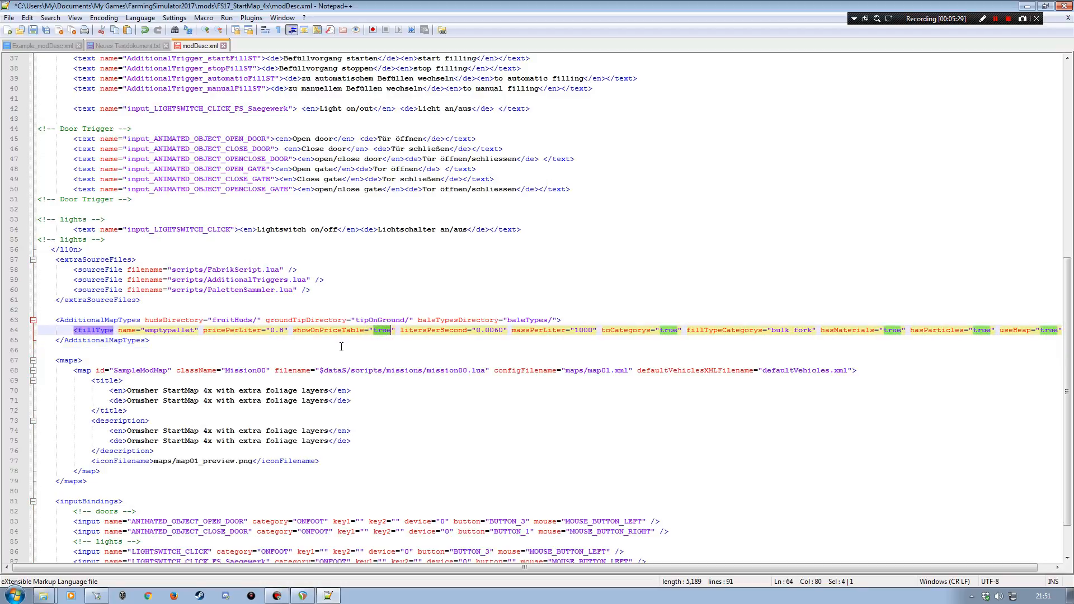
text(fals)
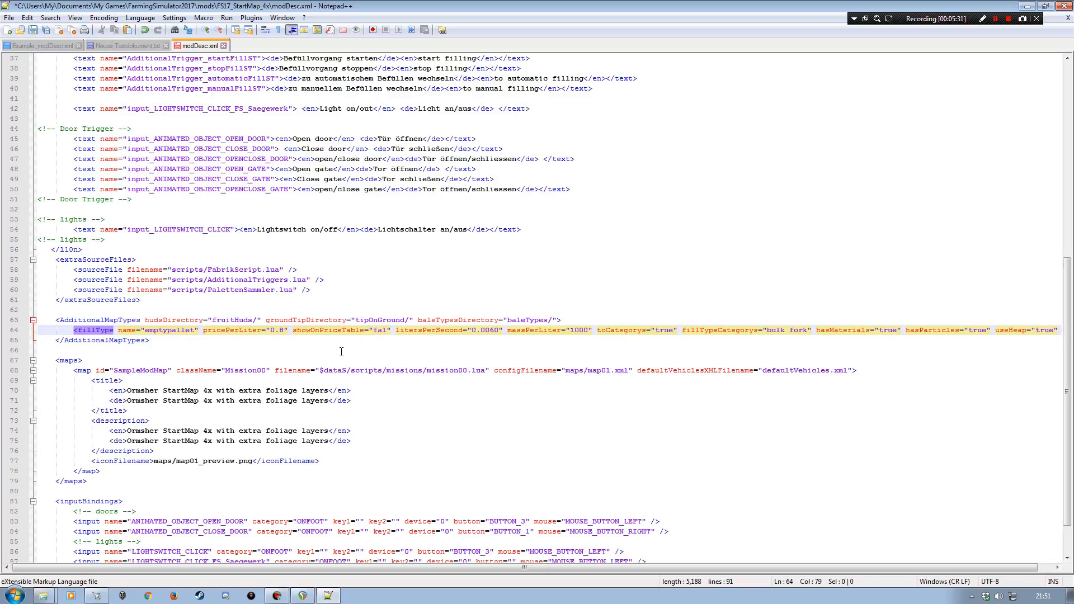
text(e)
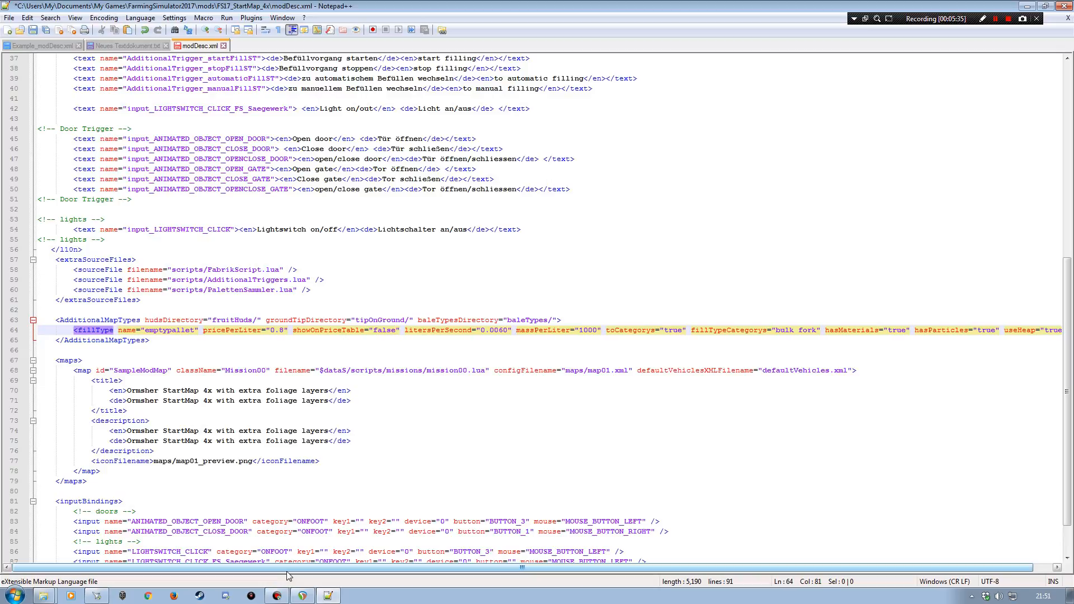
drag(288, 566, 320, 569)
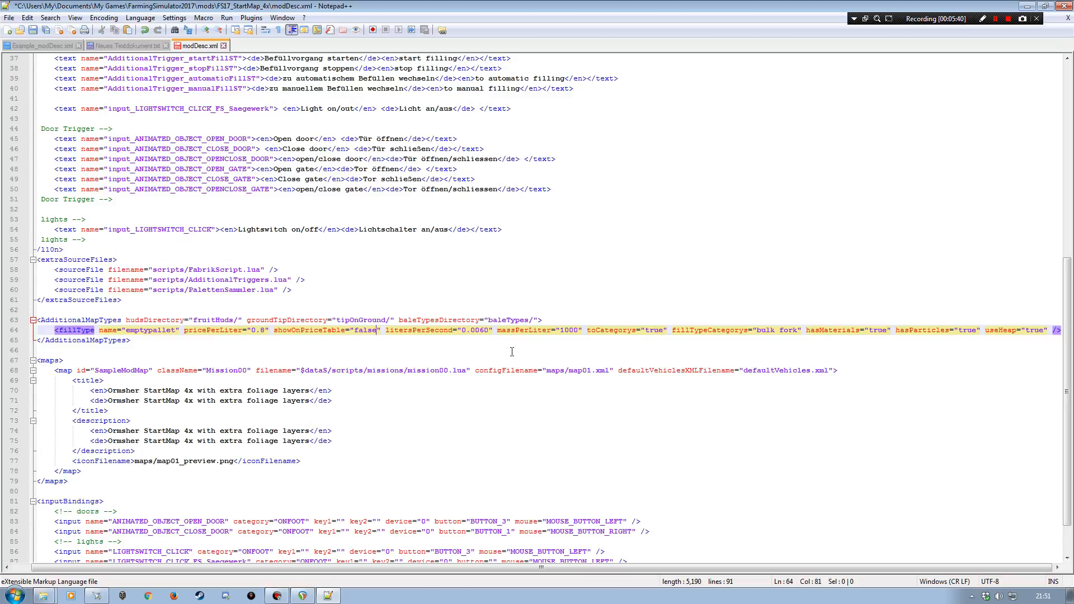
drag(471, 566, 451, 567)
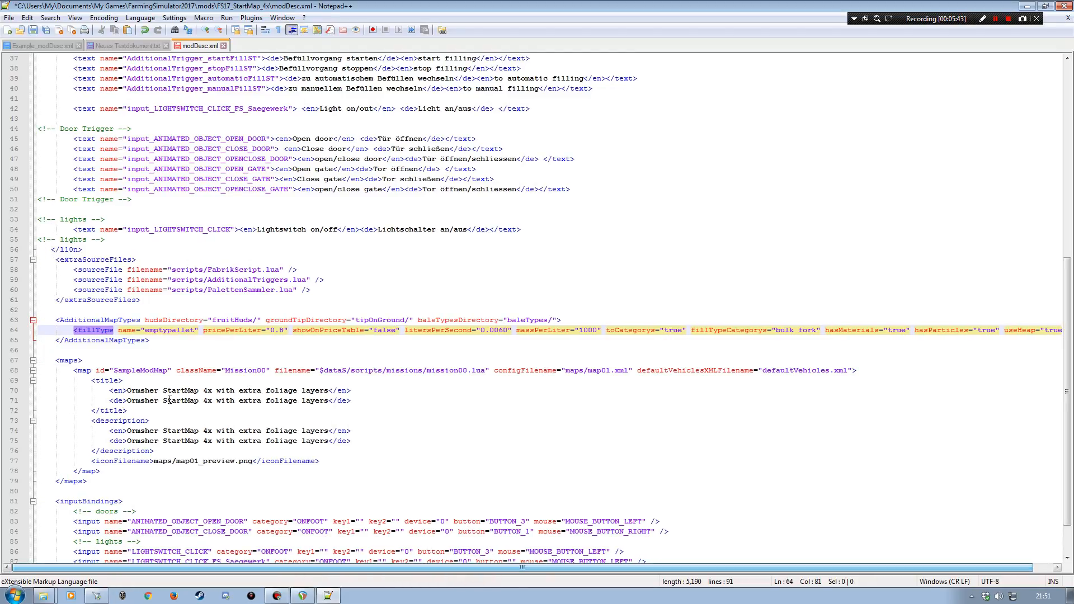
- Close Neues Textdokument.txt without saving its changes and close Example_modDesc.xml
click(119, 46)
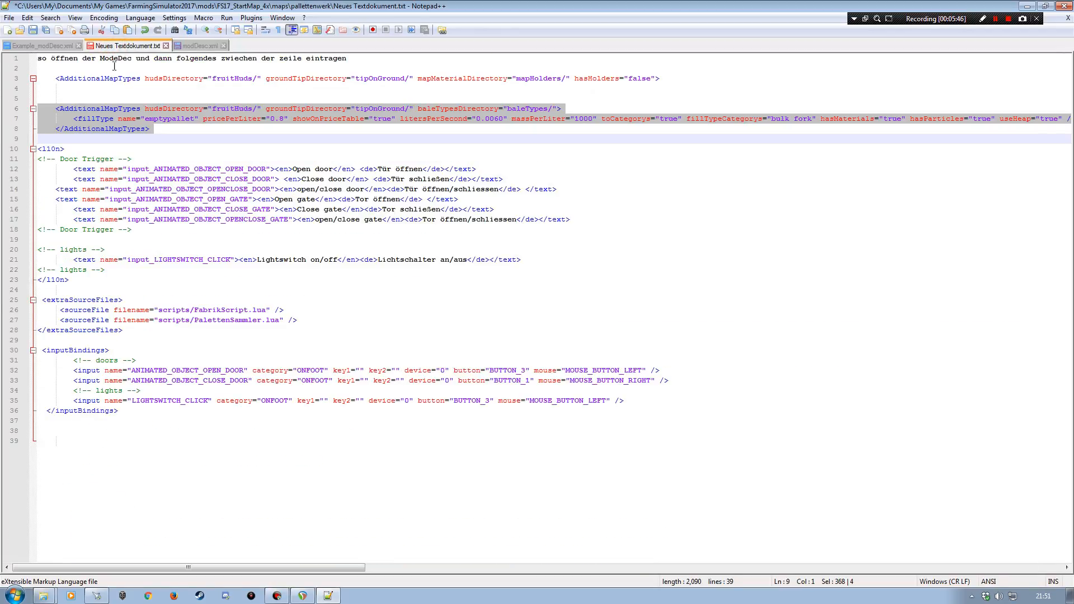
click(166, 45)
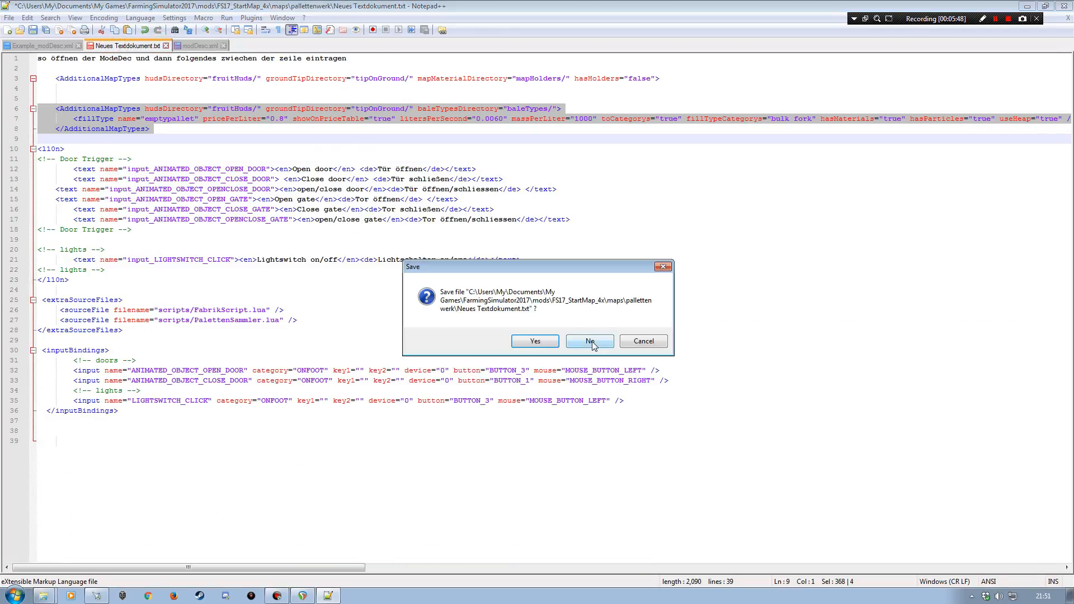
click(593, 341)
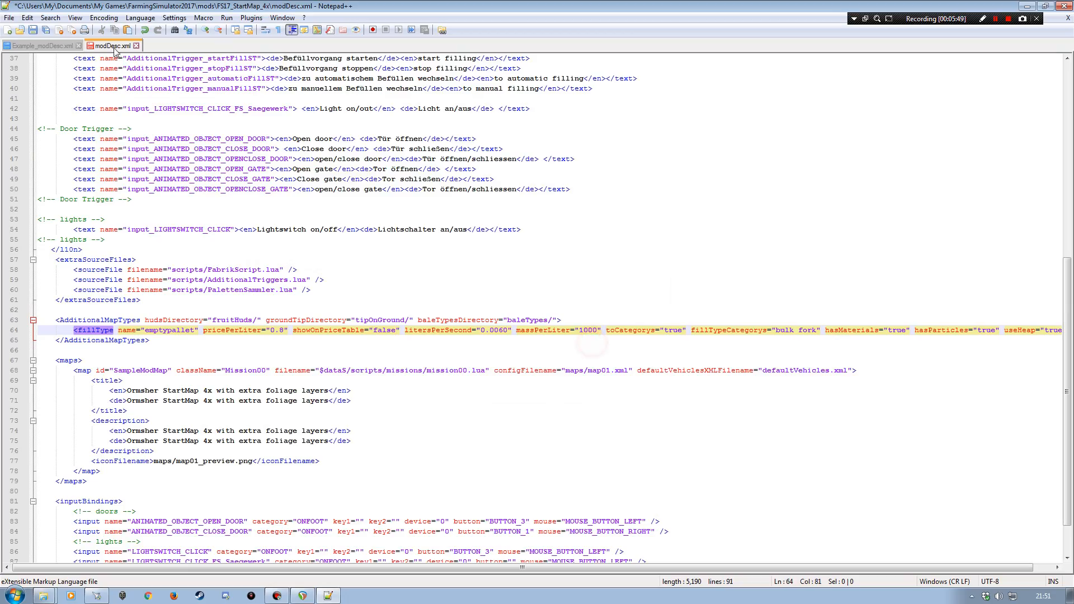
click(79, 46)
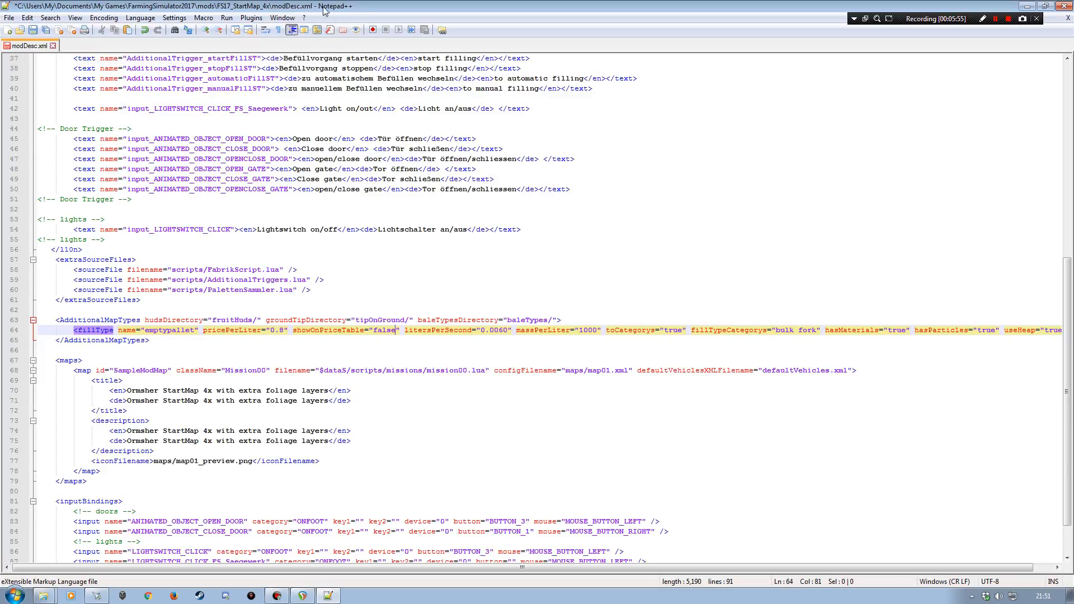
- Save the start map's modDesc.xml and close the text editor
click(33, 30)
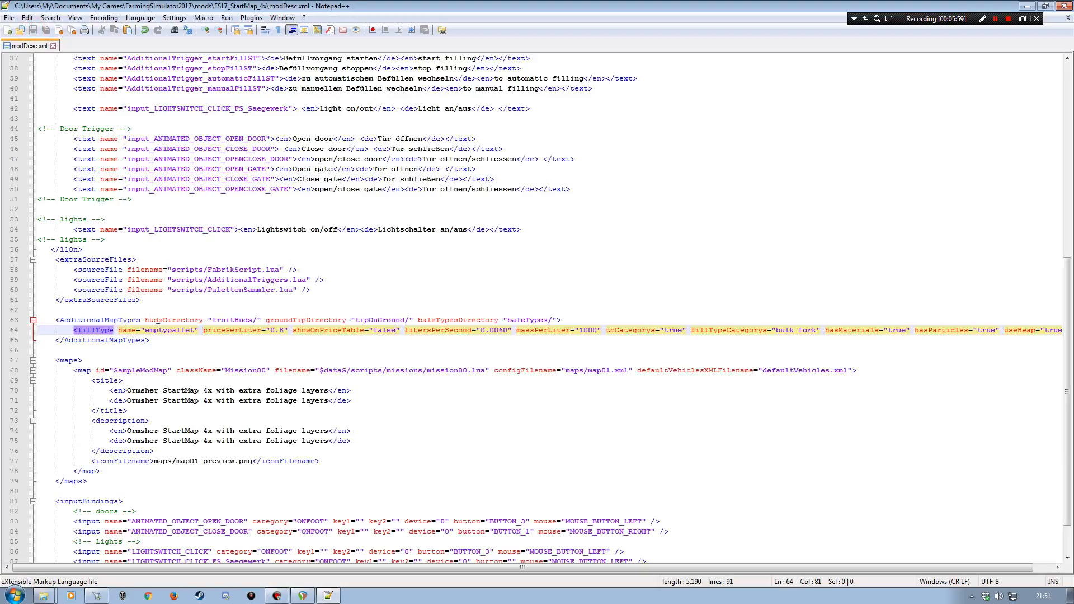
click(1063, 7)
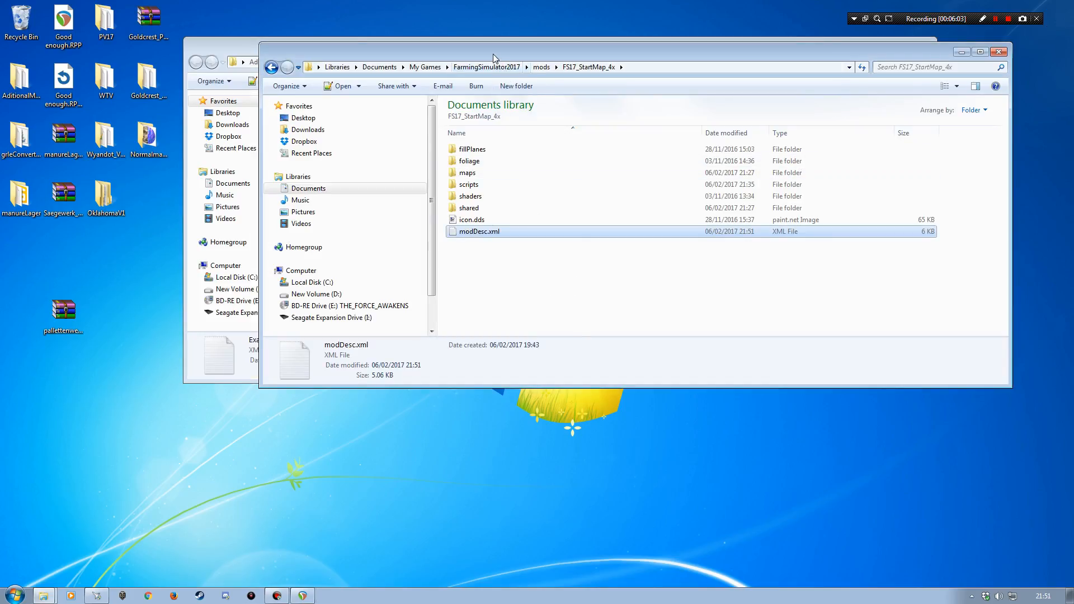
- Open the start map's scripts folder and place its window so the AditionalMapTypes_V1.0.0.8_UnzipFirst files are visible
drag(492, 54, 387, 232)
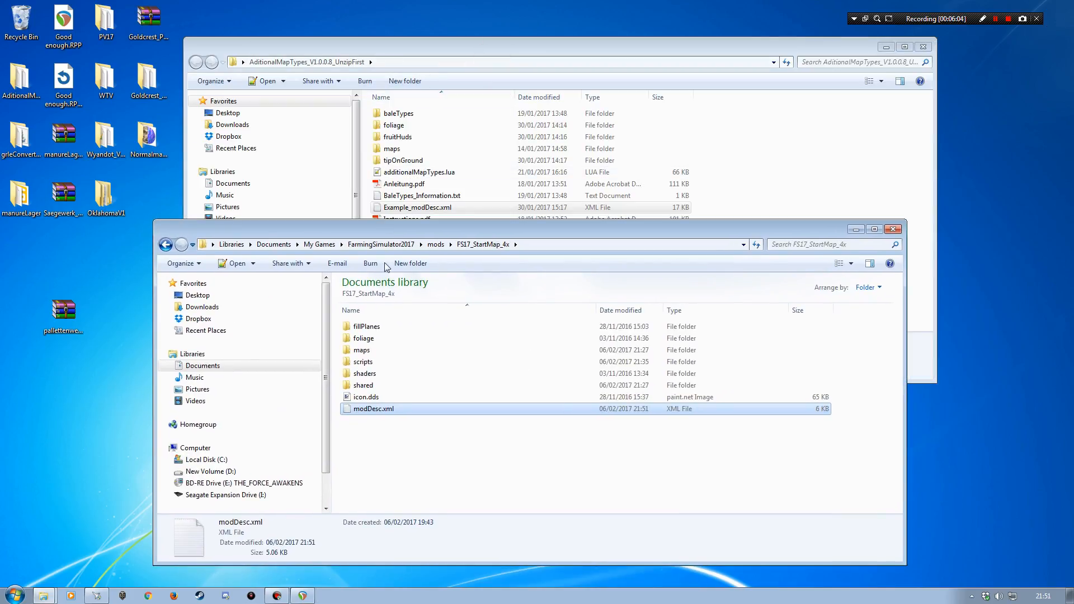
double_click(363, 362)
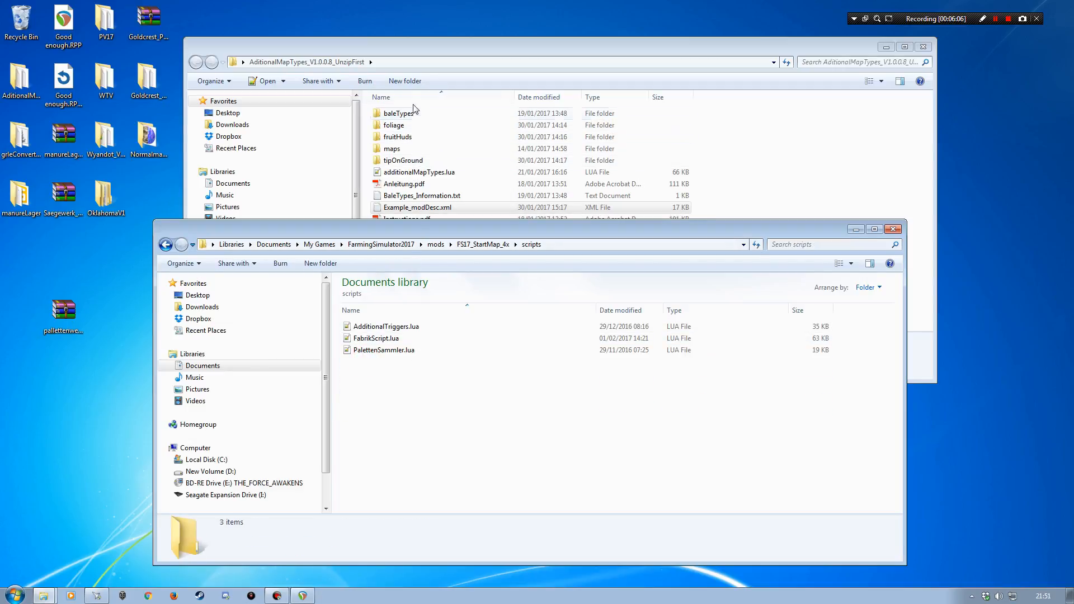
drag(408, 236, 404, 311)
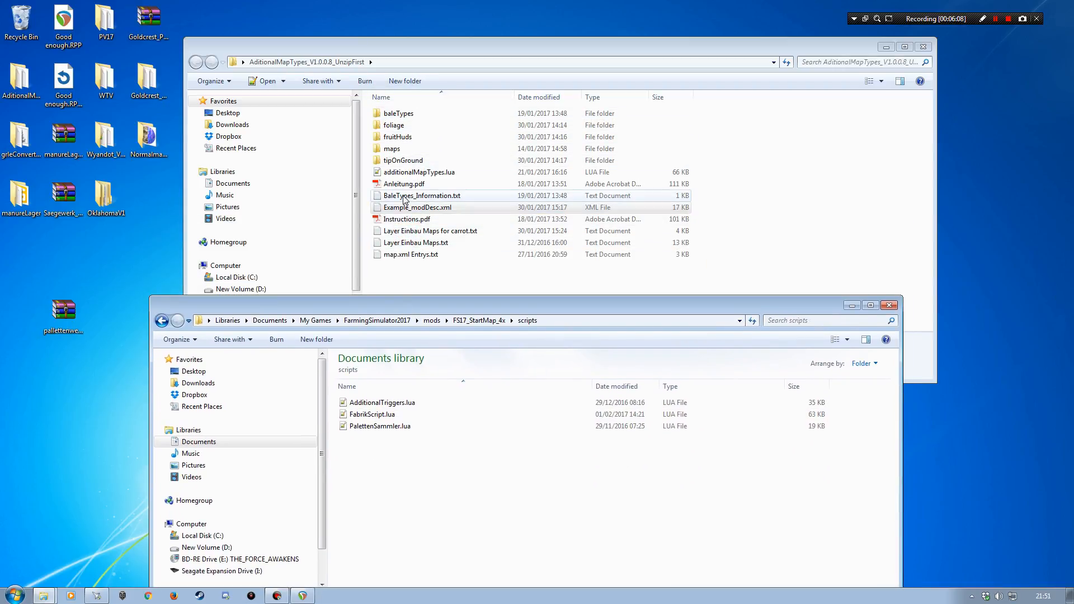
- Open additionalMapTypes.lua from the AditionalMapTypes_V1.0.0.8_UnzipFirst folder to view its contents, and close it again
click(407, 173)
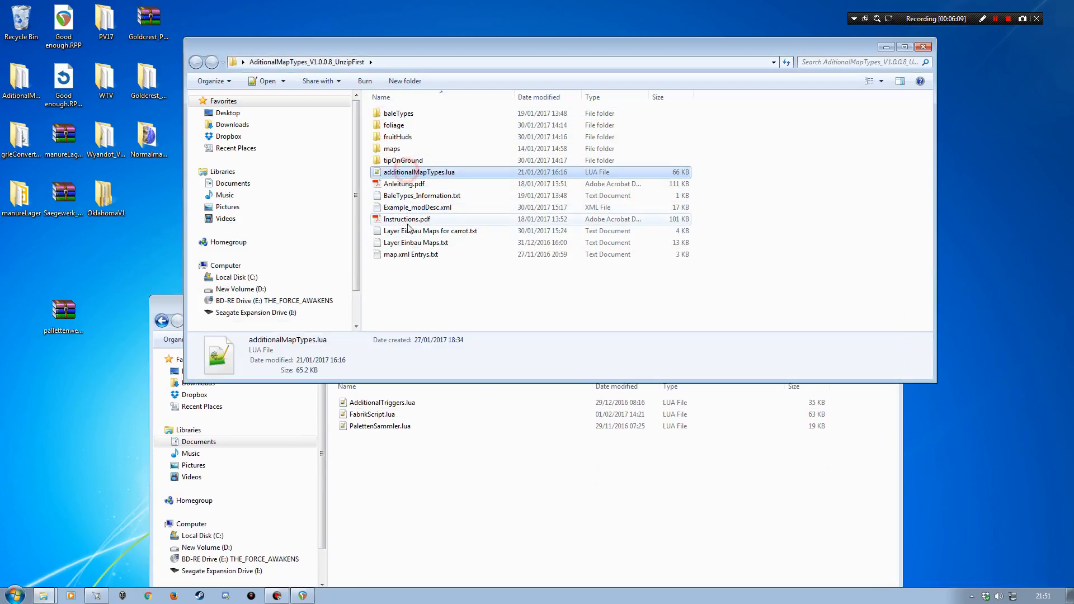
double_click(420, 172)
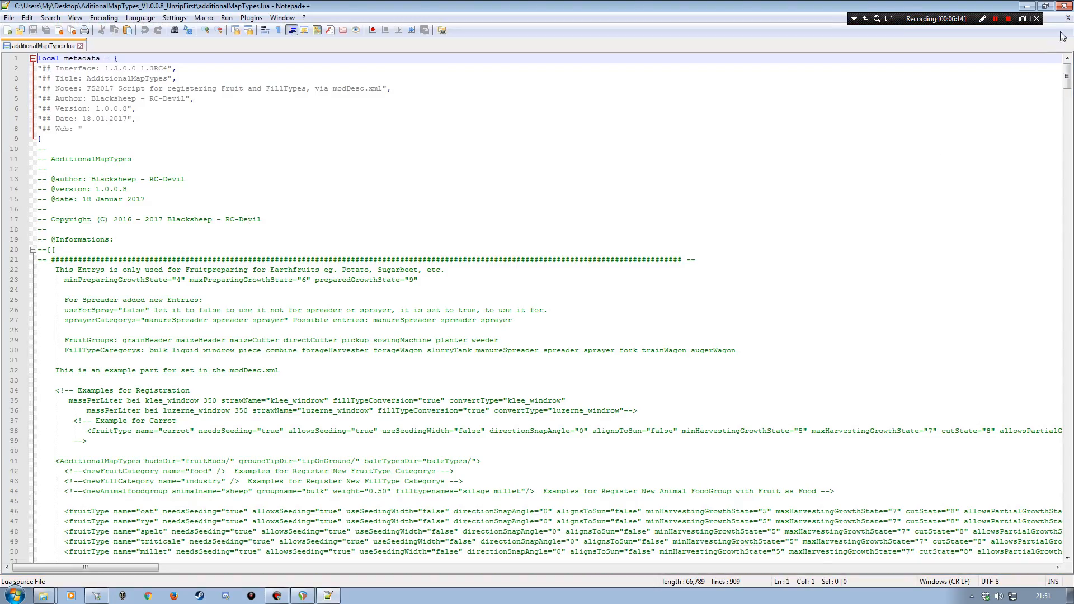
click(1065, 6)
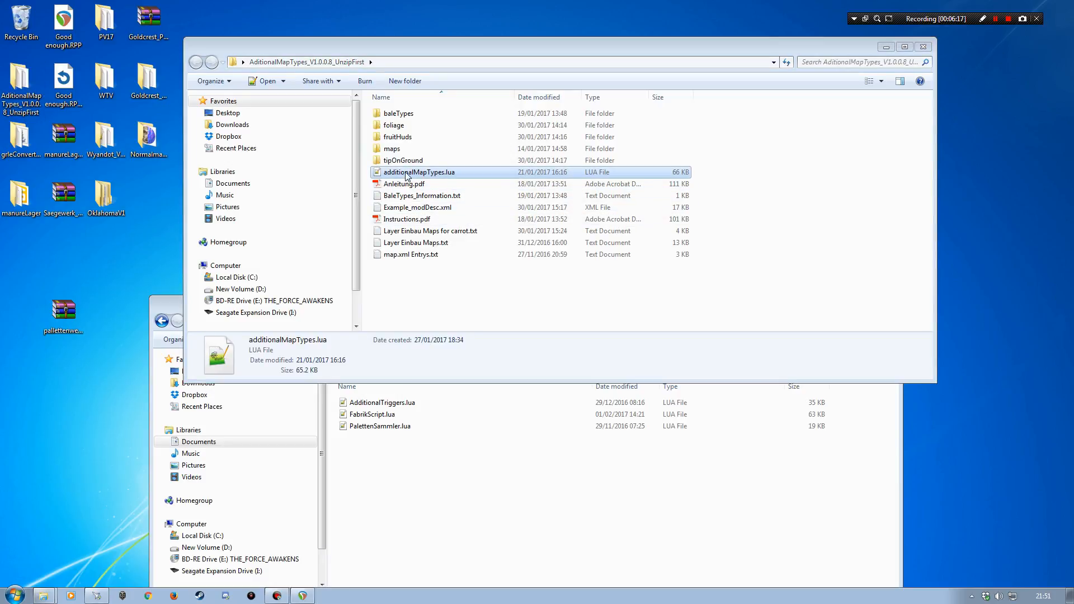
- Copy additionalMapTypes.lua from the AditionalMapTypes_V1.0.0.8_UnzipFirst folder into the scripts folder of FS17_StartMap_4x
right_drag(408, 175, 406, 502)
click(440, 534)
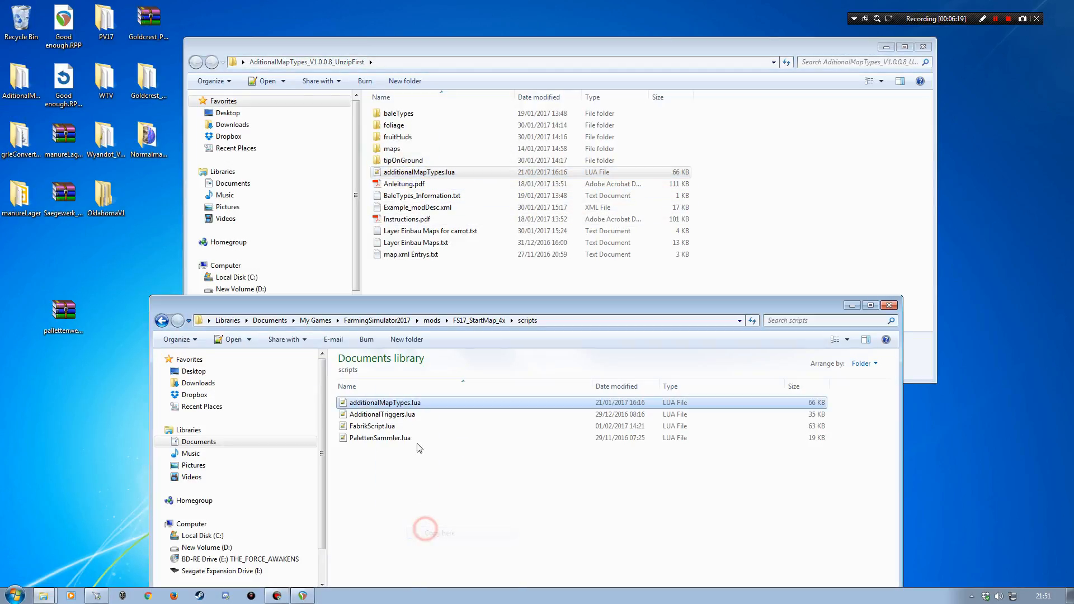
drag(370, 309, 371, 192)
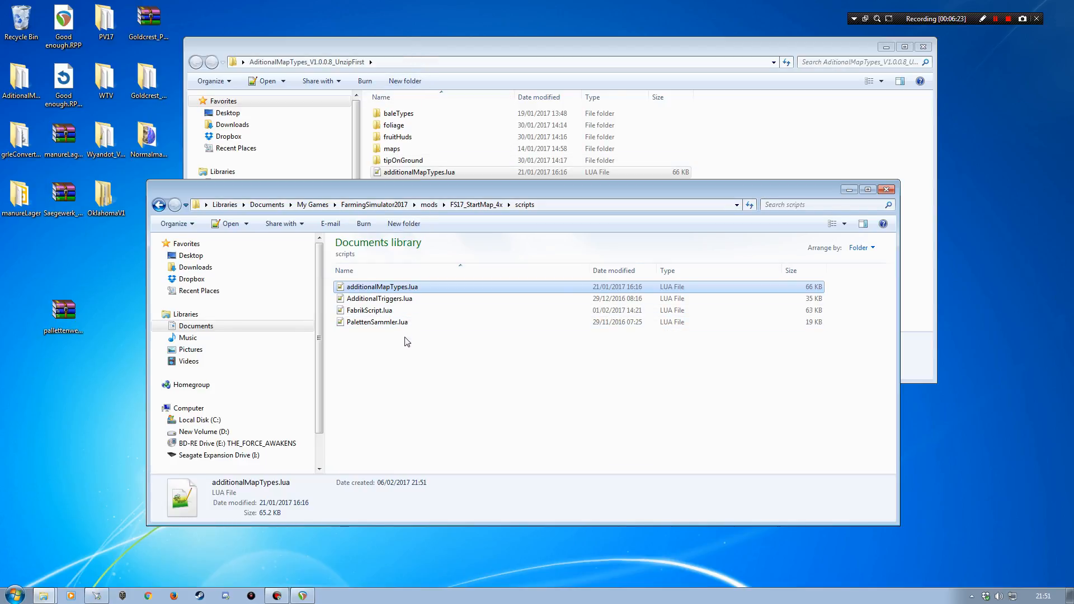
- Return to the FS17_StartMap_4x folder, look through the fruitHuds folder of the unzipped AditionalMapTypes download, and close that download's window
key(BackSpace)
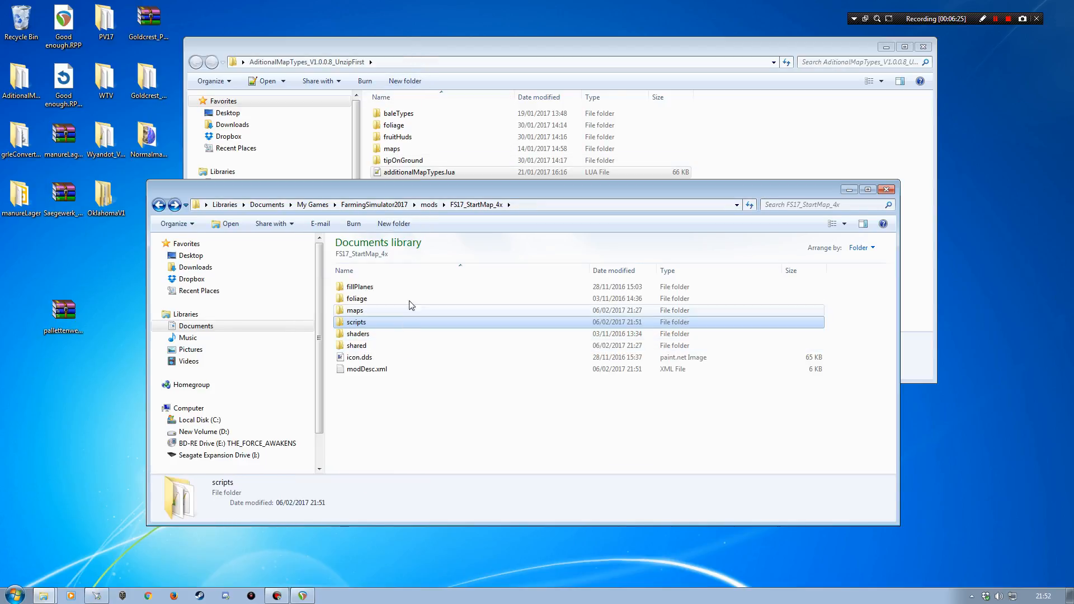
drag(426, 197, 381, 294)
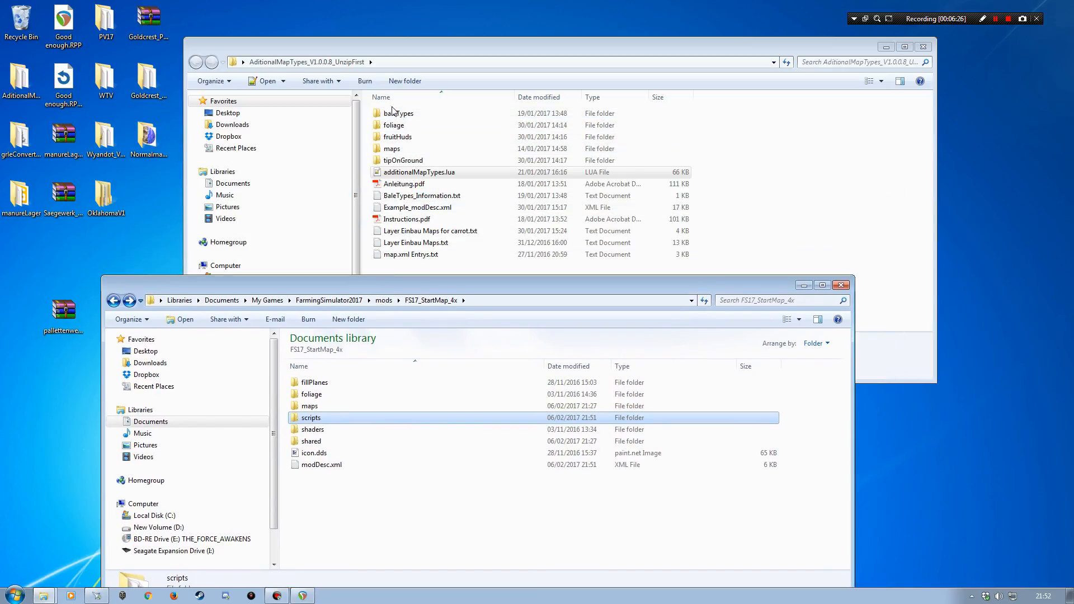
click(396, 137)
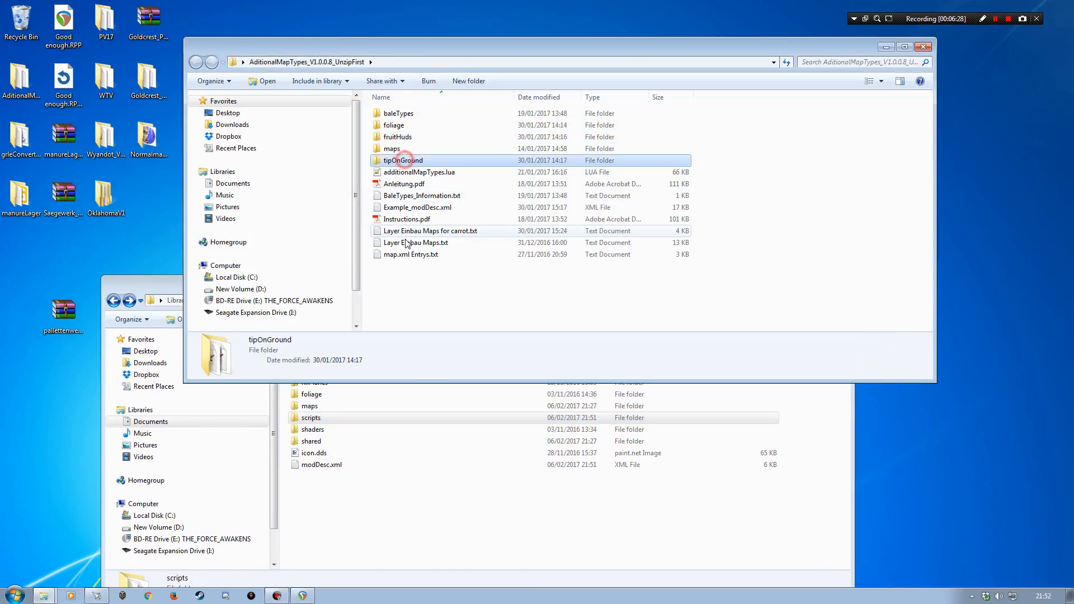
double_click(407, 137)
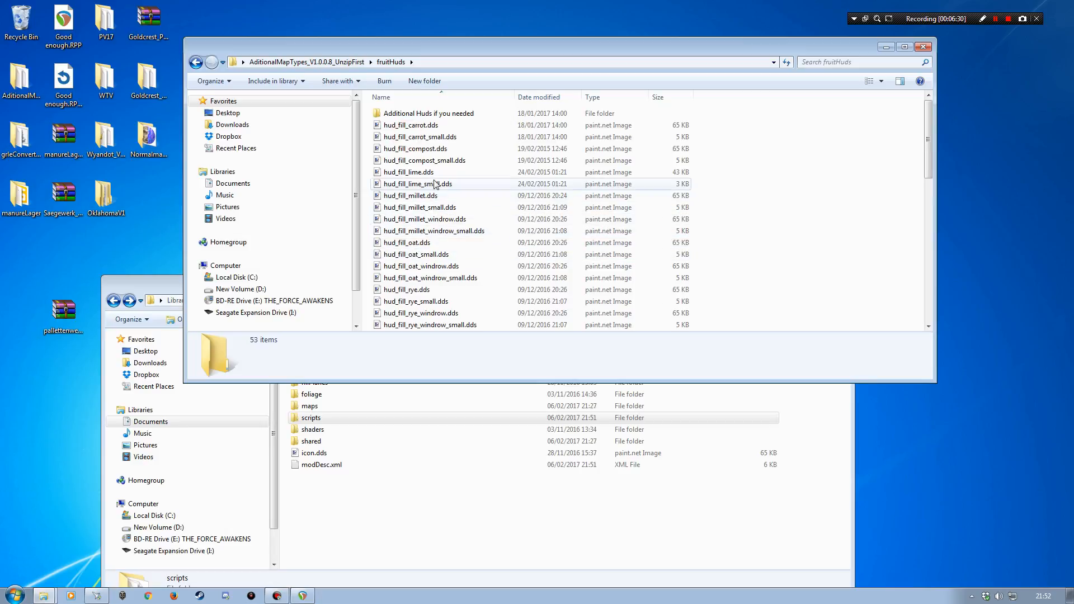
scroll(505, 222, down, 5)
click(923, 47)
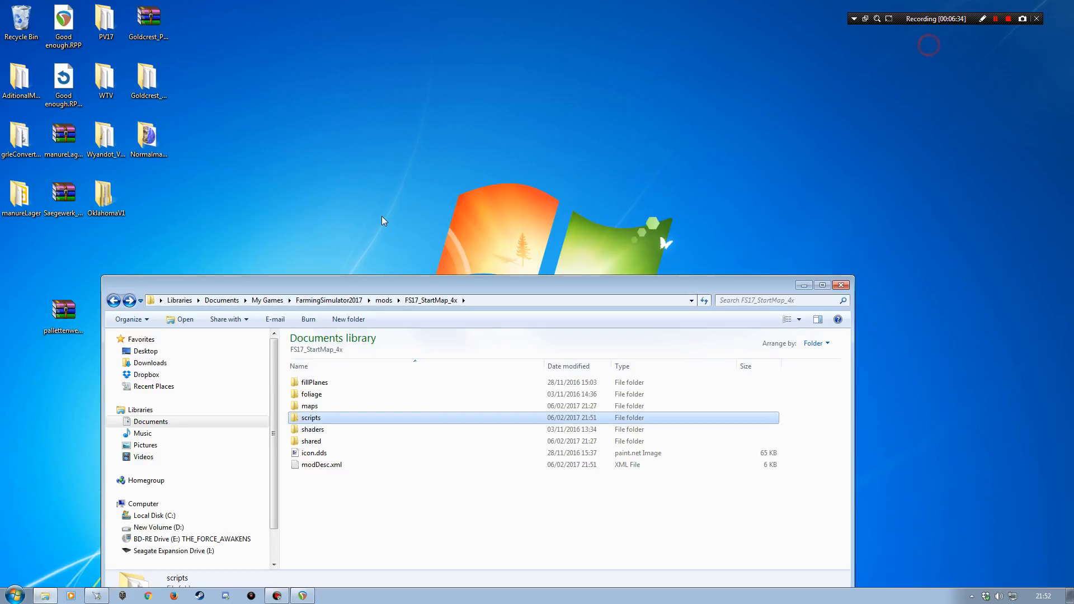
- Open the pallettenwerk folder inside the maps folder of FS17_StartMap_4x
drag(372, 290, 417, 57)
double_click(378, 178)
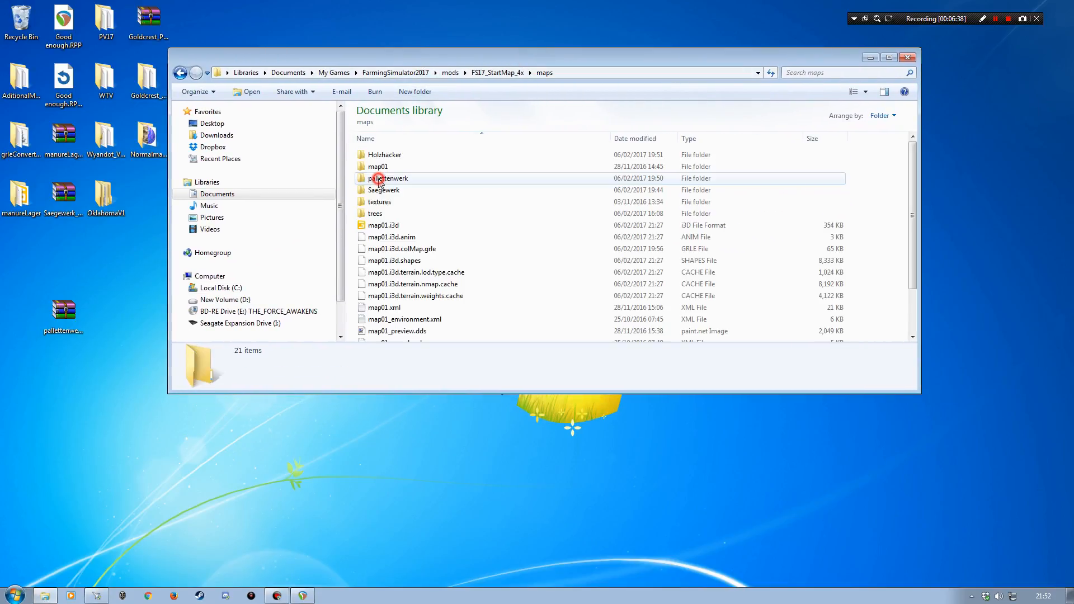
click(386, 178)
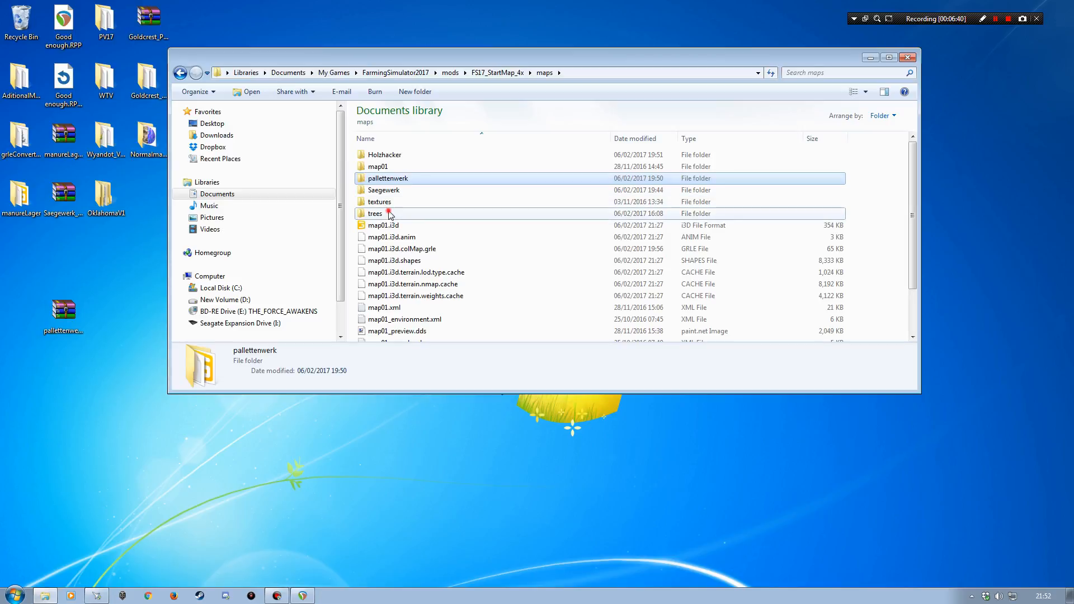
double_click(386, 177)
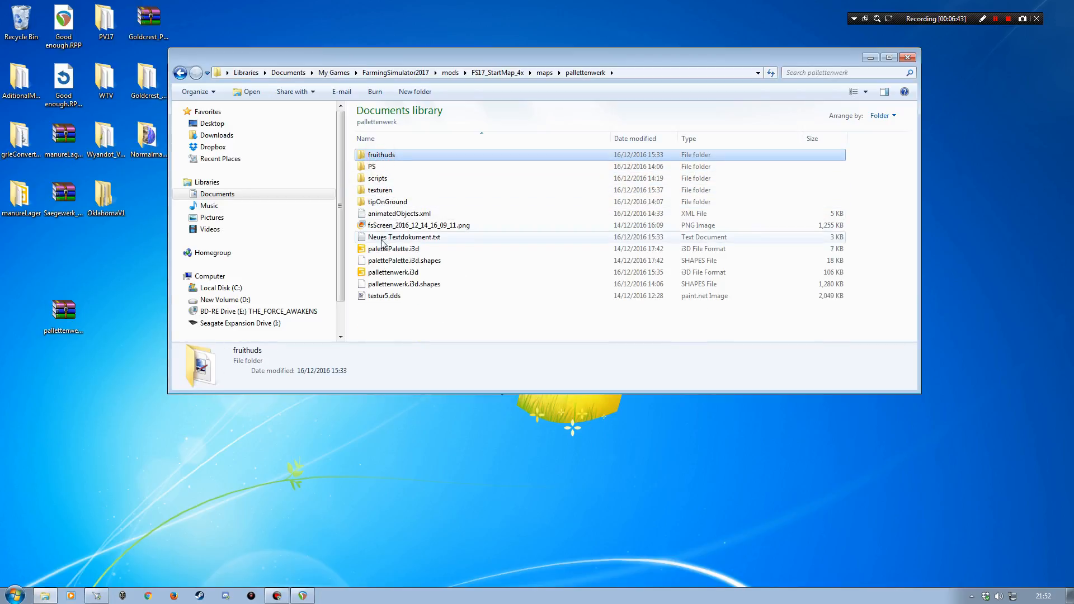
- View the hud_fill_emptypallet_small.dds image in the fruithuds folder of pallettenwerk, close it, and return to pallettenwerk
click(381, 202)
double_click(381, 155)
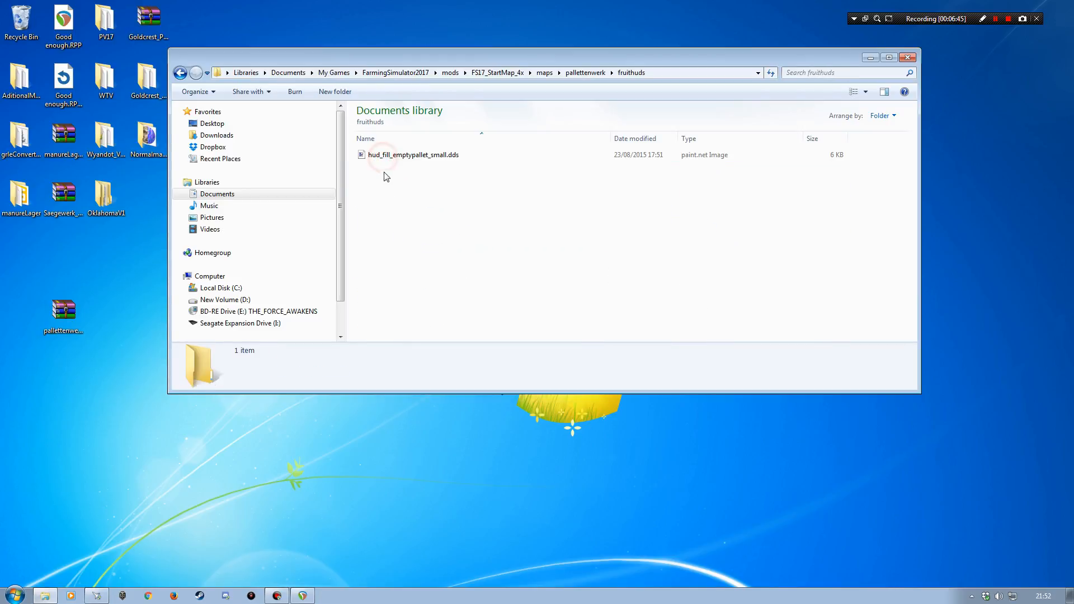
double_click(411, 156)
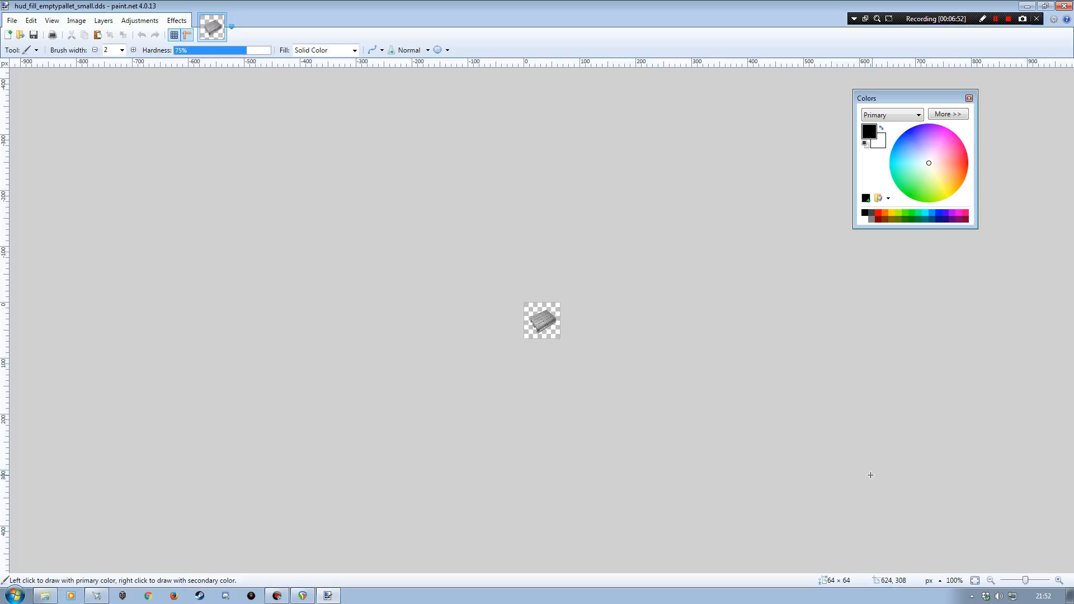
click(1064, 6)
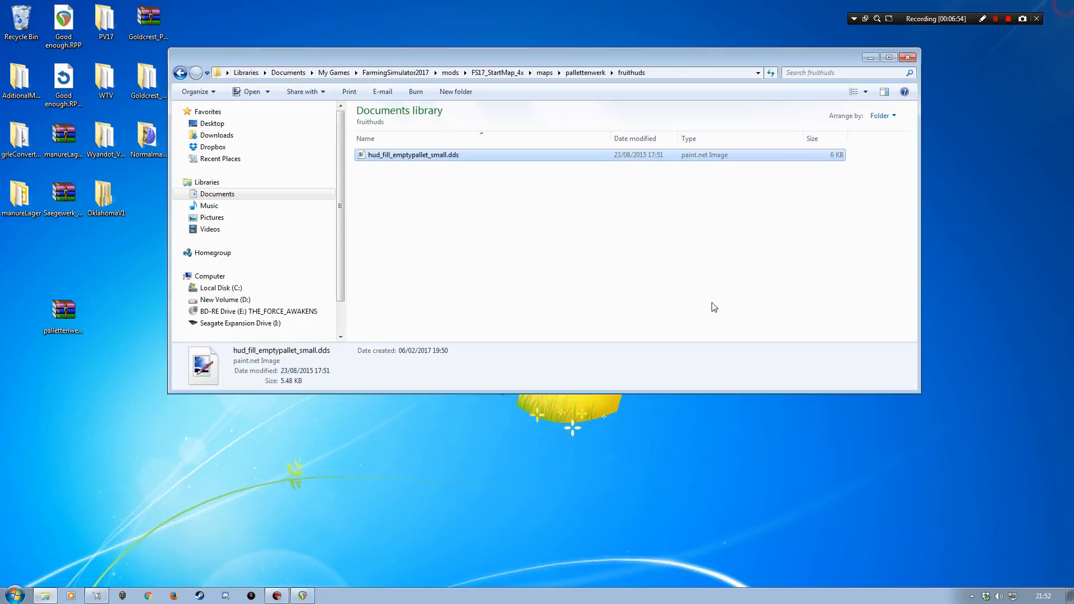
key(BackSpace)
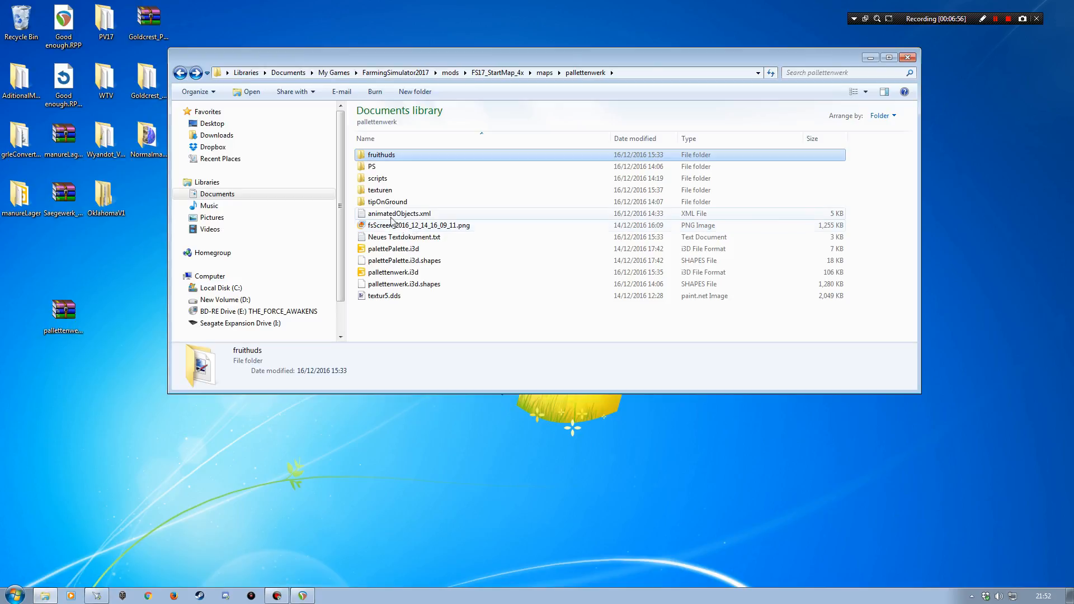
- Look at the texture files in the tipOnGround folder of pallettenwerk and return to the parent folder
click(375, 202)
double_click(375, 202)
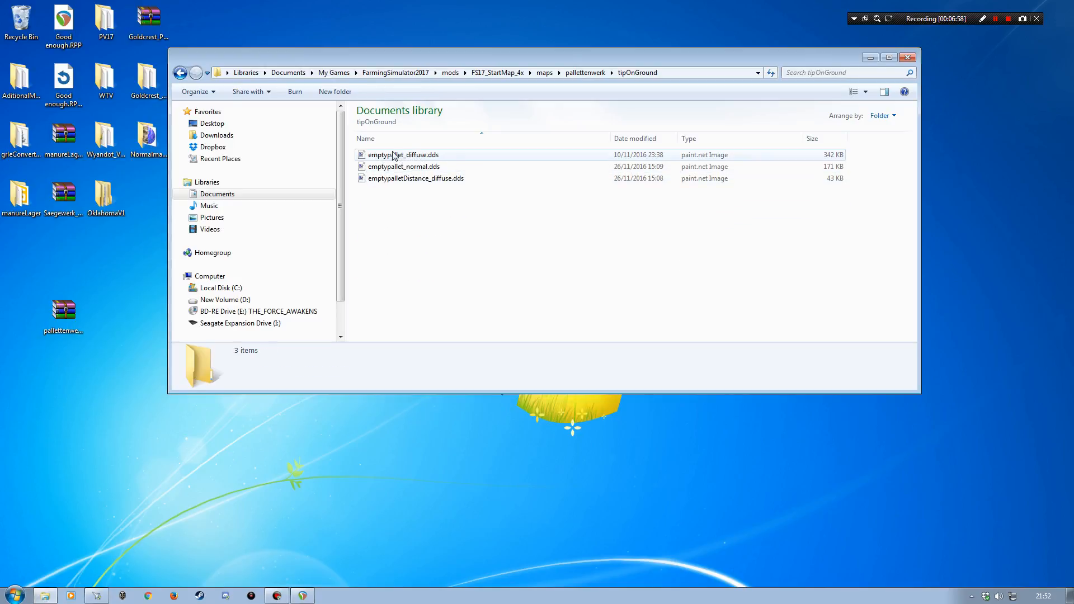
key(BackSpace)
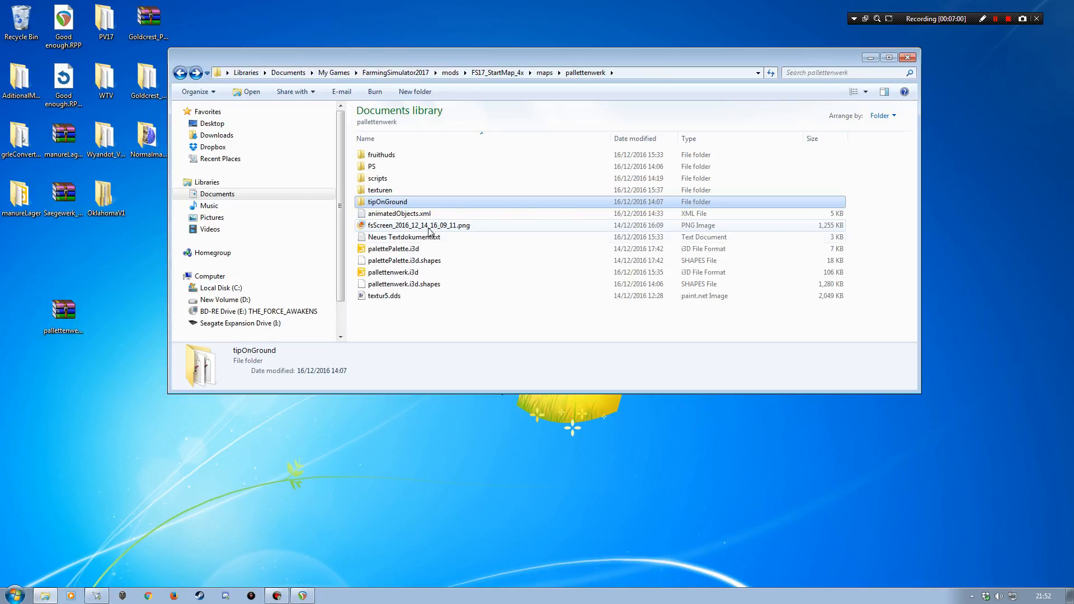
- Copy the fruithuds and tipOnGround folders from pallettenwerk into the main FS17_StartMap_4x folder
click(382, 155)
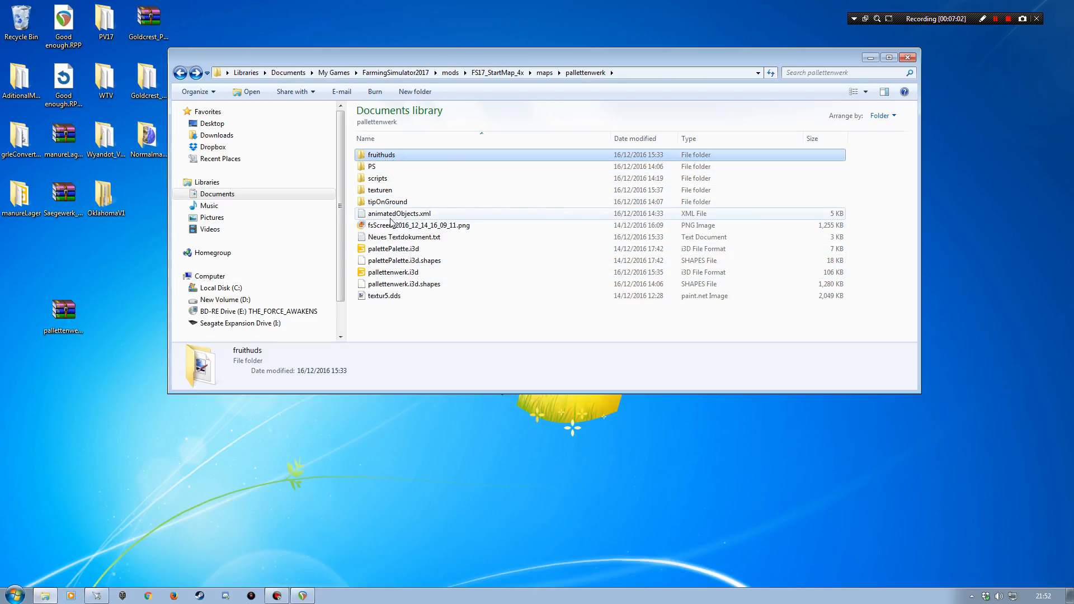
ctrl+click(387, 202)
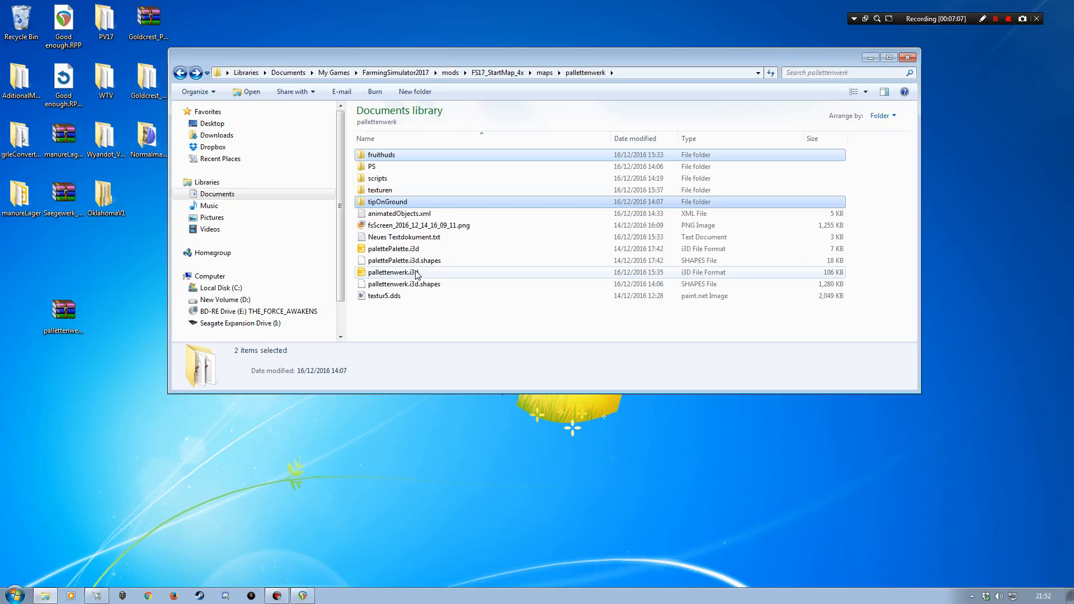
key(BackSpace)
key(BackSpace)
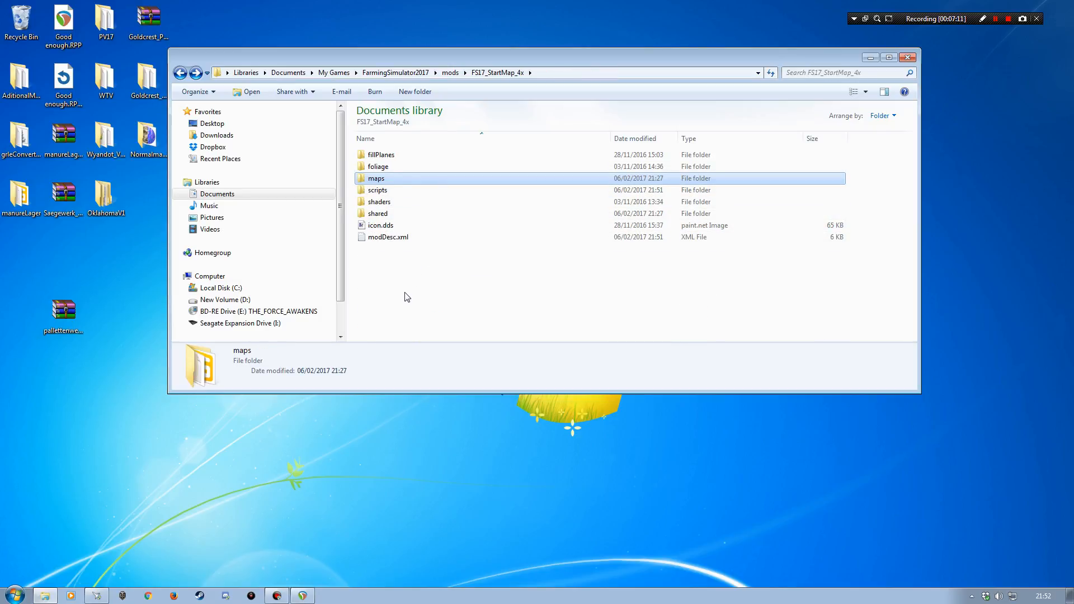
key(ctrl+v)
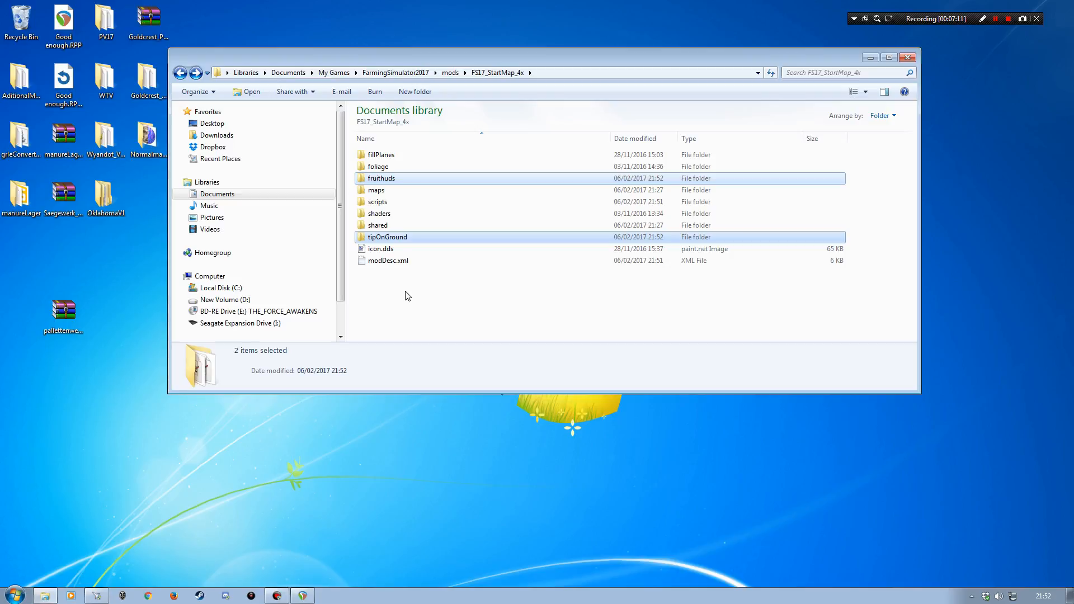
- Open modDesc.xml in Notepad++ to check its AdditionalMapTypes directories, then close both open files and the editor
double_click(380, 261)
scroll(223, 350, down, 14)
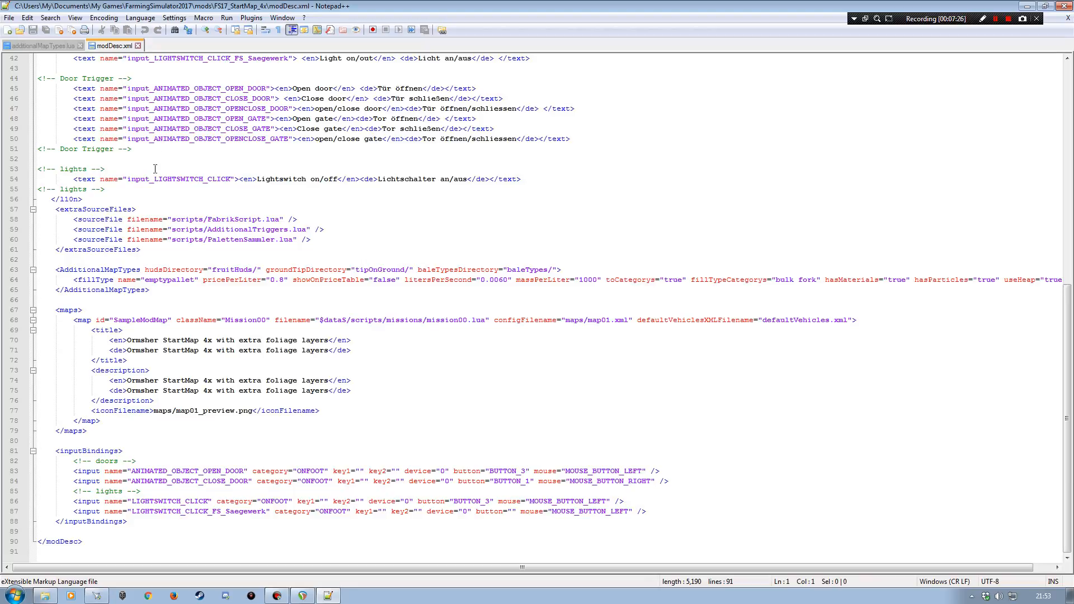
click(138, 45)
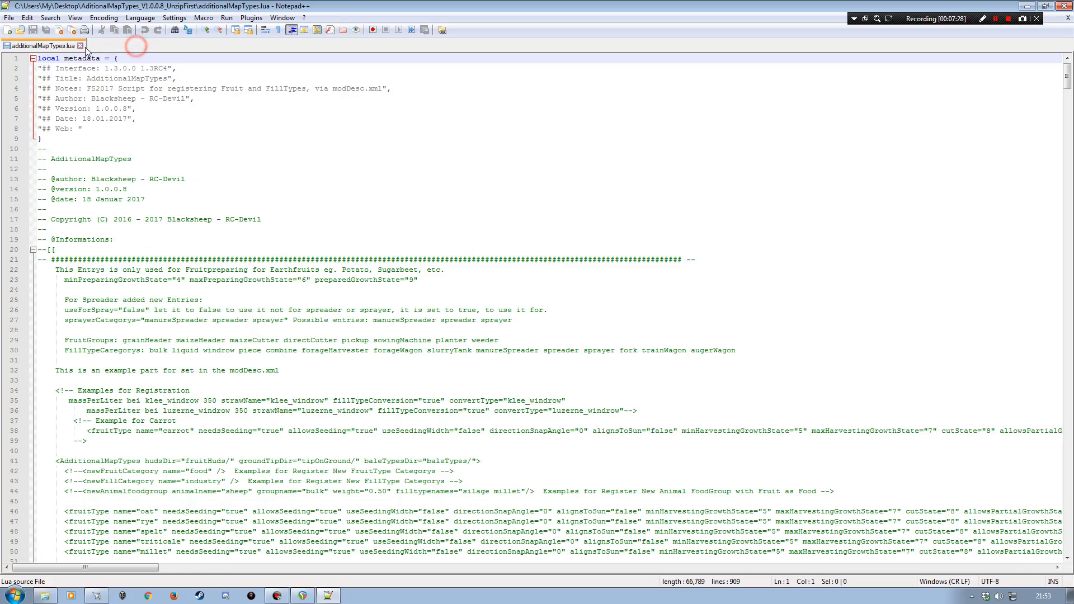
click(80, 46)
click(1065, 6)
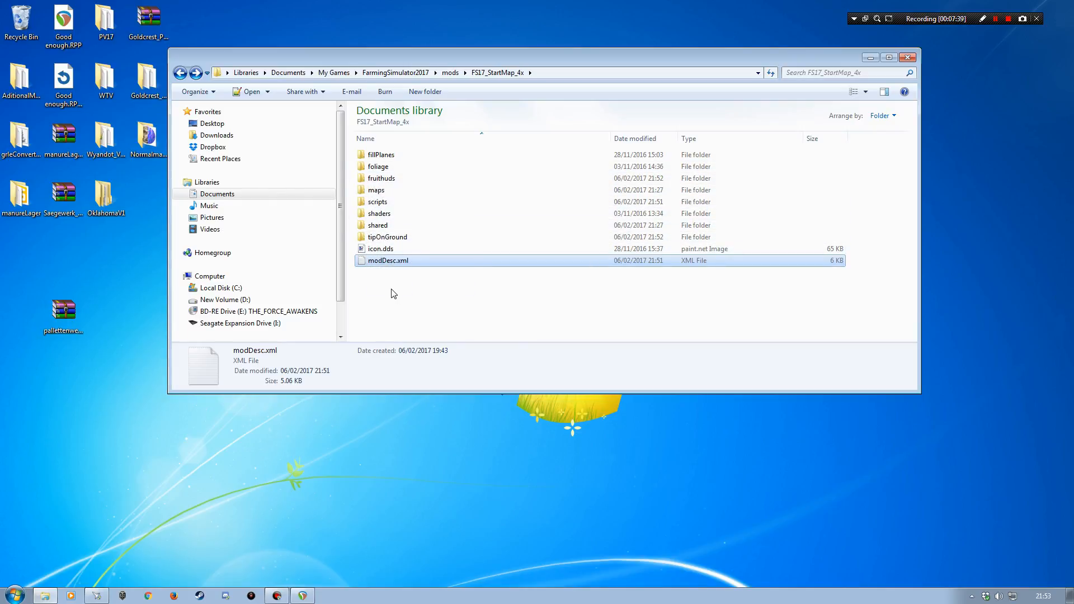
- Reopen modDesc.xml, review the extraSourceFiles and AdditionalMapTypes sections, and close the editor again
click(411, 298)
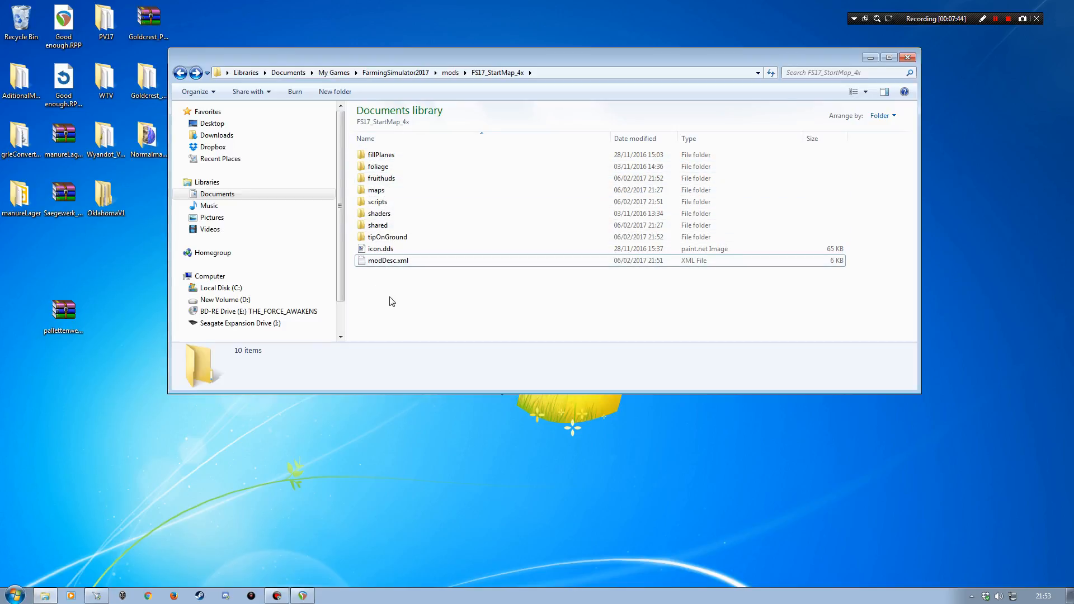
double_click(381, 260)
scroll(277, 384, down, 11)
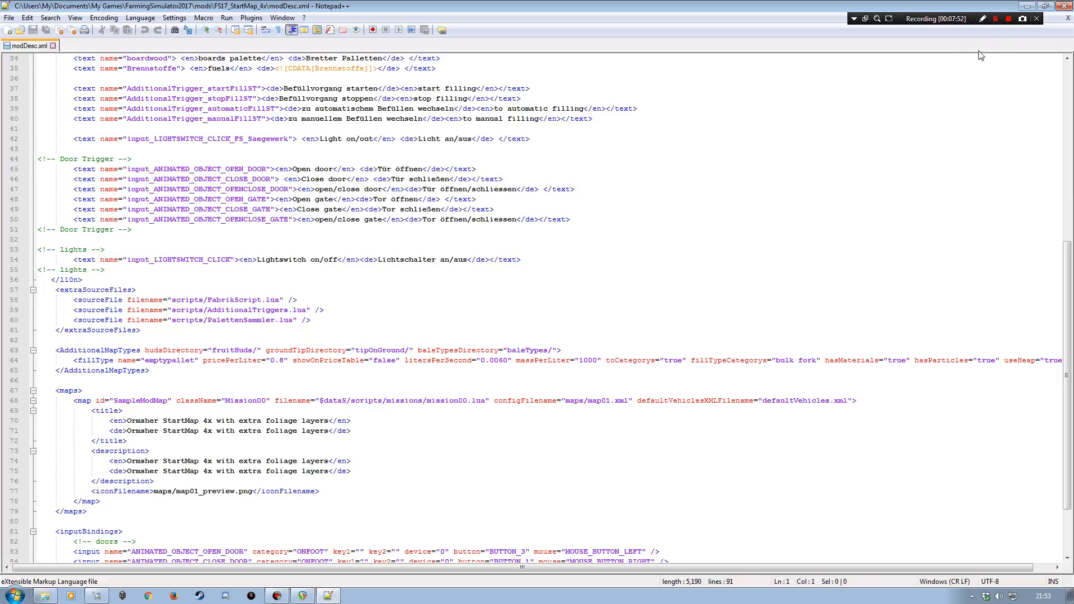
click(1067, 18)
click(1063, 6)
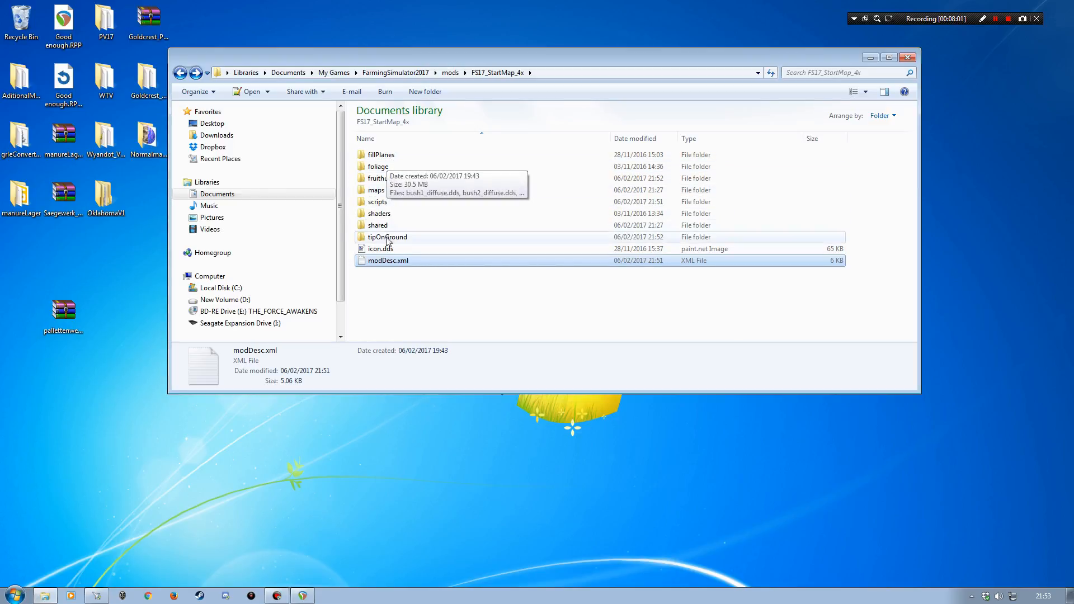
- Check the copied fruithuds folder inside FS17_StartMap_4x and return to the map's main folder
double_click(383, 179)
key(BackSpace)
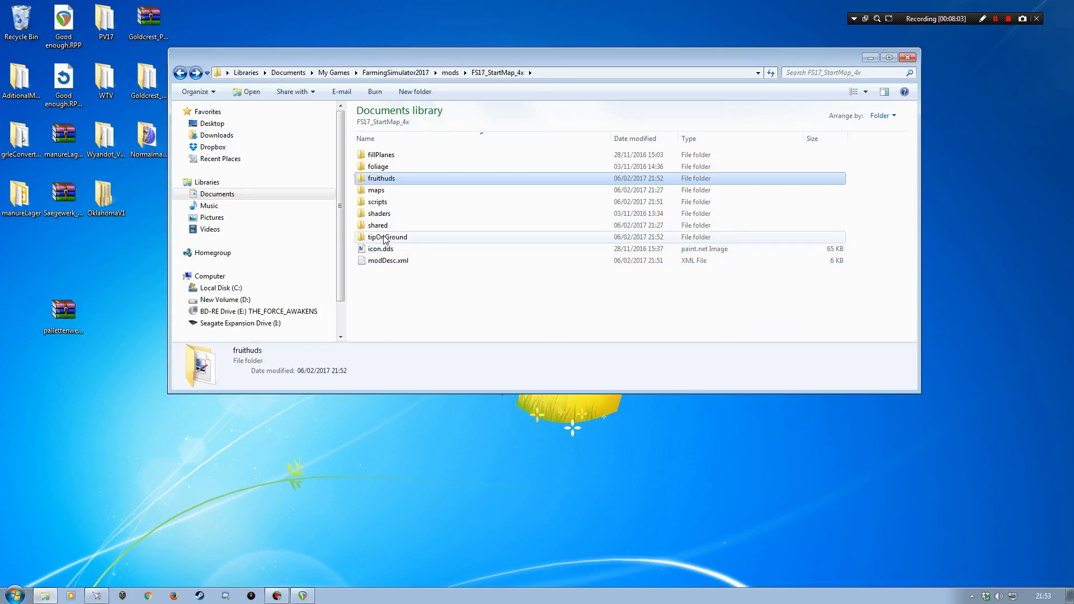
click(392, 299)
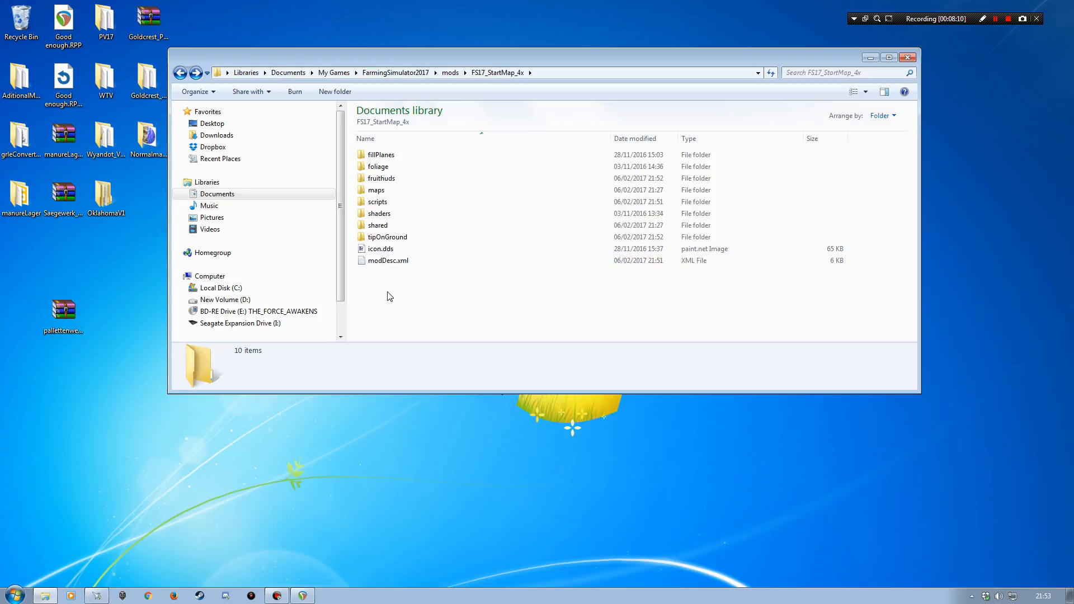
drag(387, 55, 408, 69)
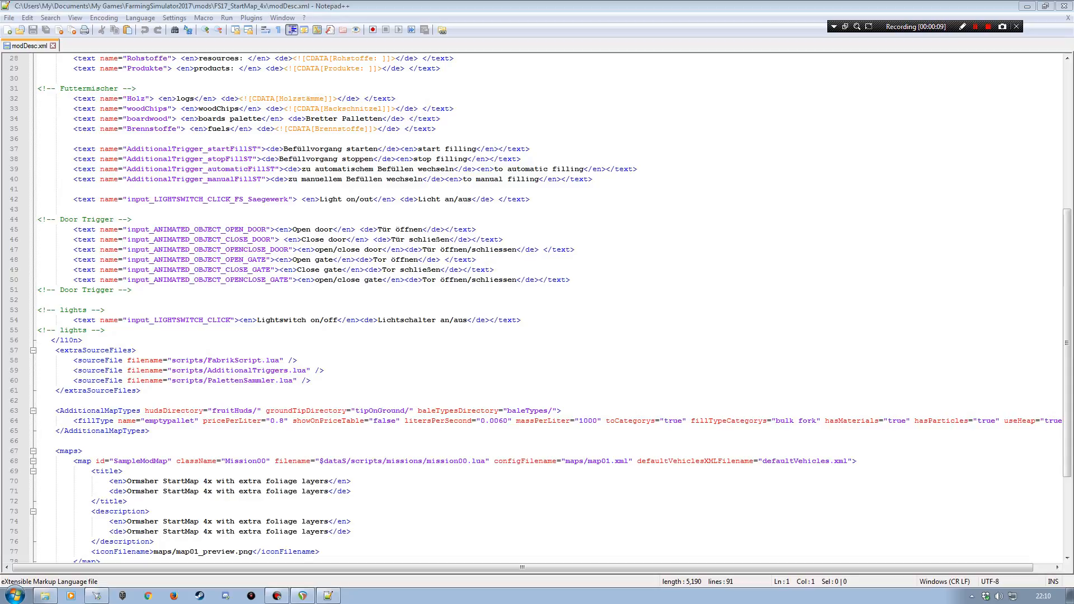
- Look up the script file names in the map's scripts folder beside modDesc.xml, then return to the editor
click(46, 596)
double_click(396, 222)
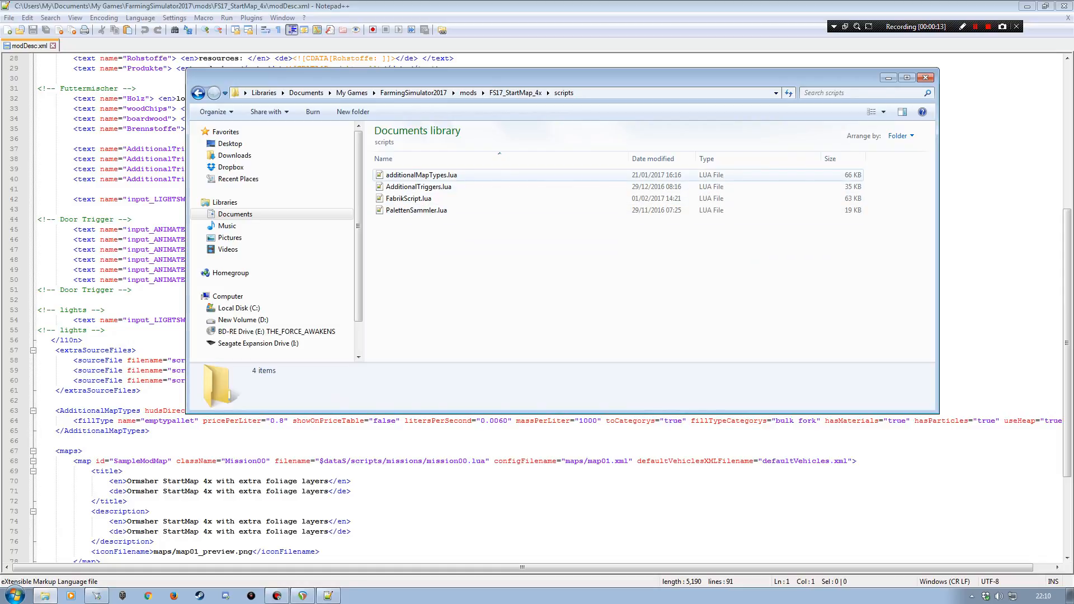
drag(418, 78, 535, 10)
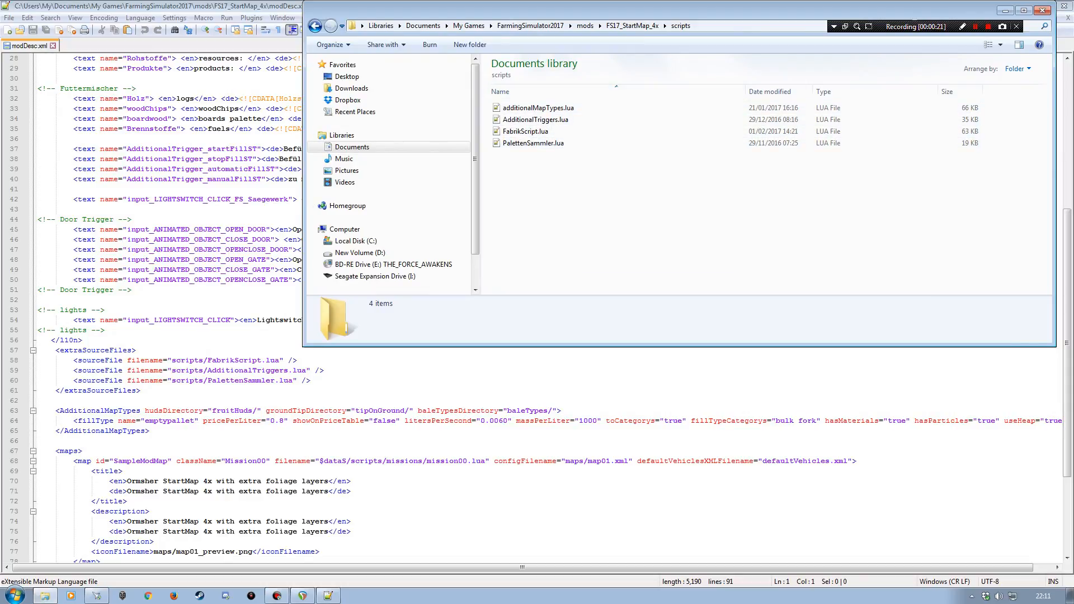
click(1005, 11)
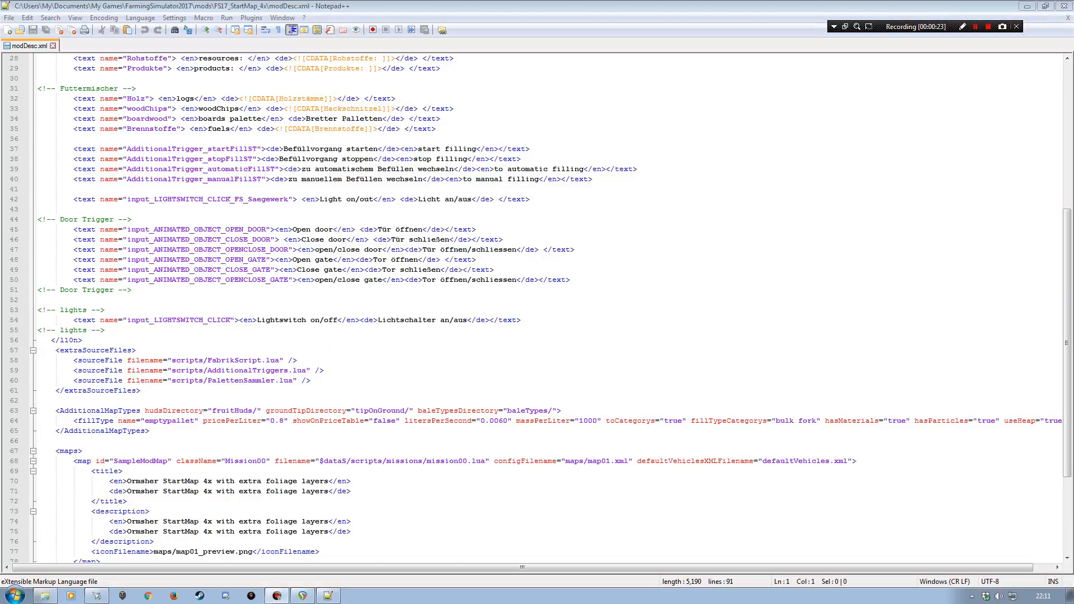
- Duplicate the scripts/PalettenSammler.lua sourceFile entry on a new line directly below it in the extraSourceFiles section of modDesc.xml
click(14, 381)
key(ctrl+c)
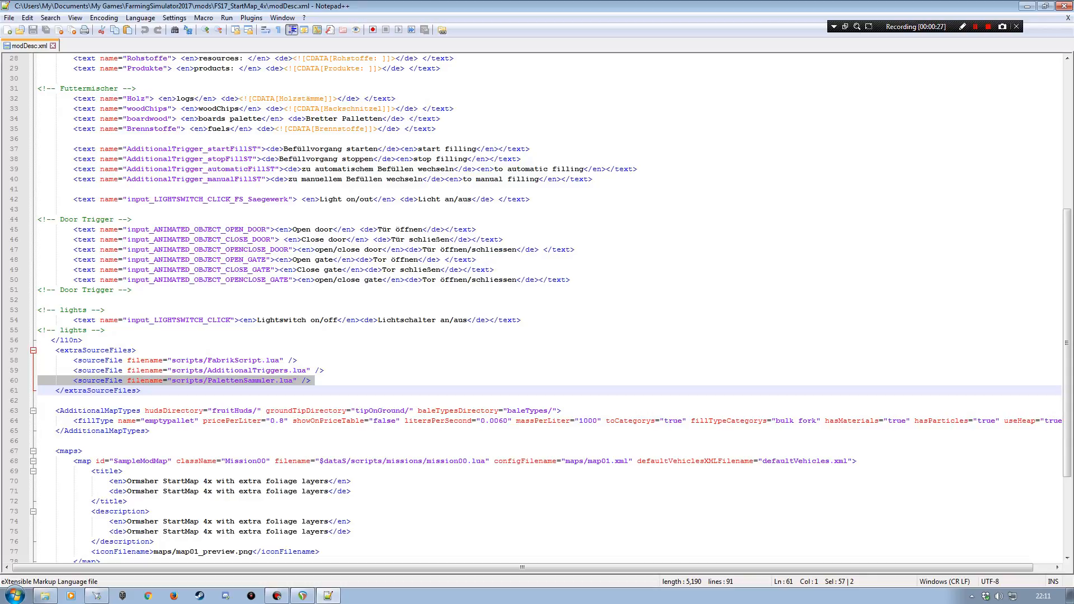
click(311, 381)
key(Return)
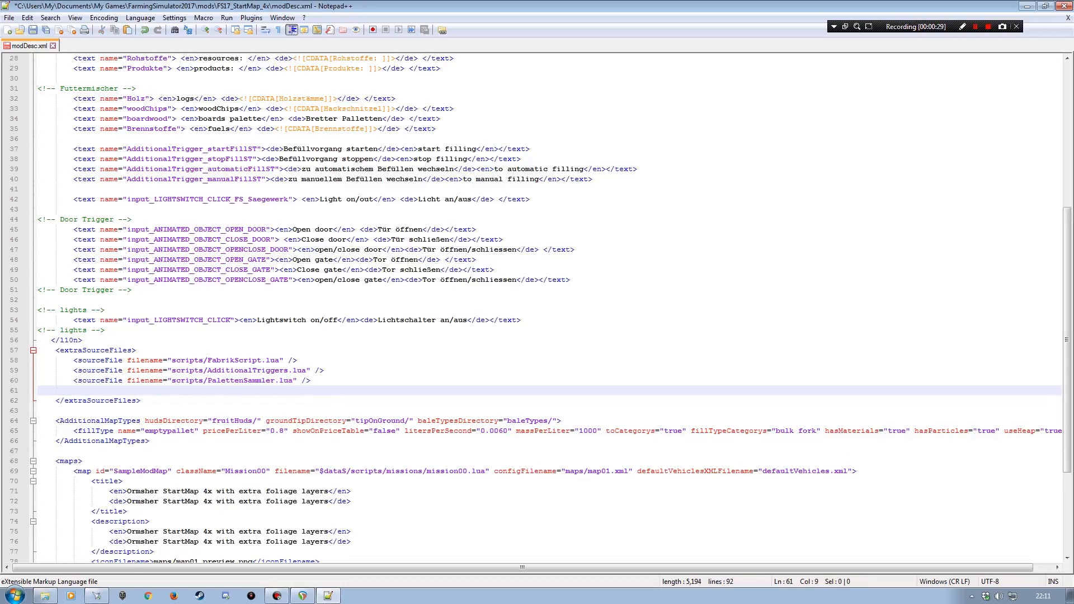
click(14, 390)
key(ctrl+v)
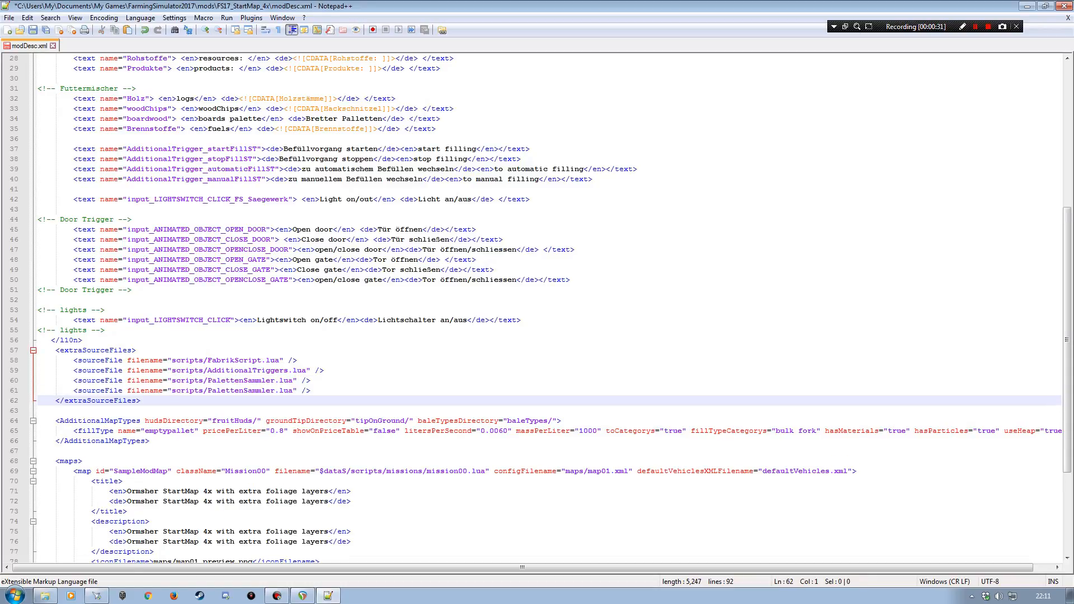
- Replace the script name in the duplicated sourceFile entry with additionalMapTypes, copied from the file in the scripts folder, and save modDesc.xml
click(45, 596)
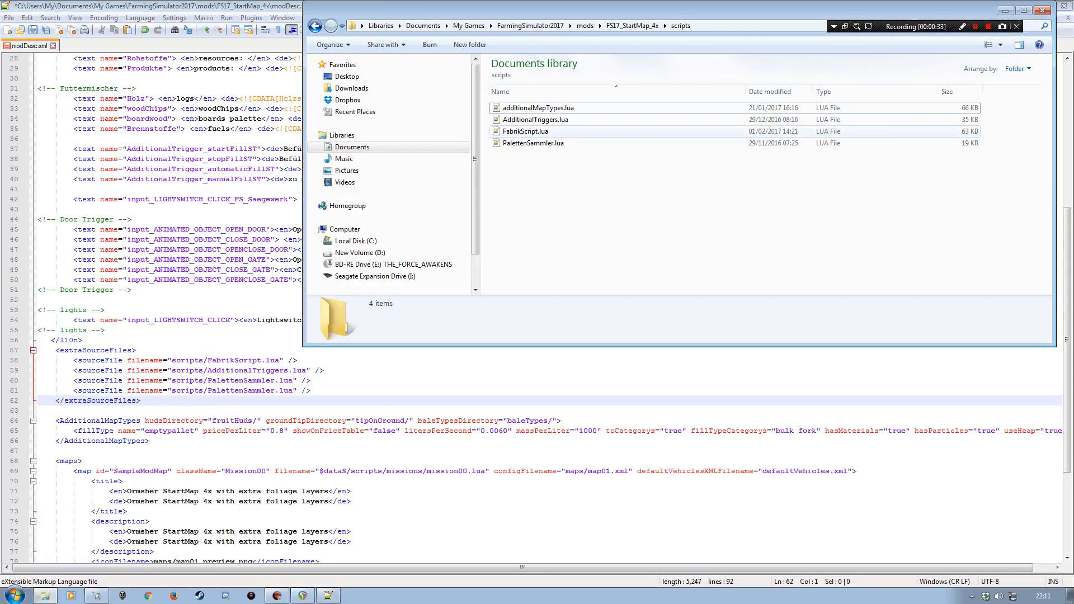
click(538, 109)
key(F2)
key(ctrl+c)
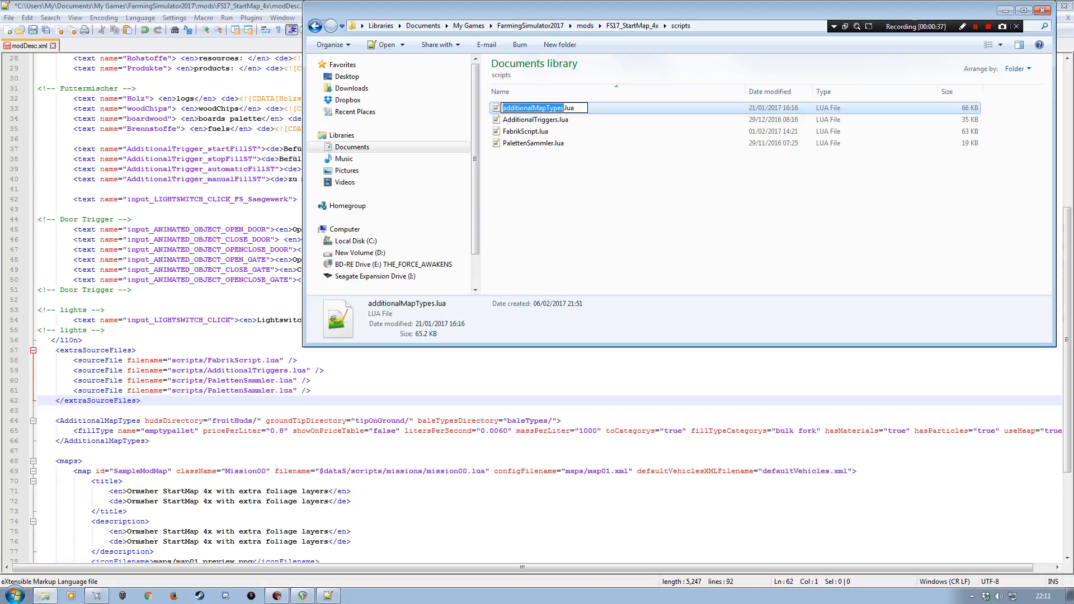
drag(208, 390, 275, 391)
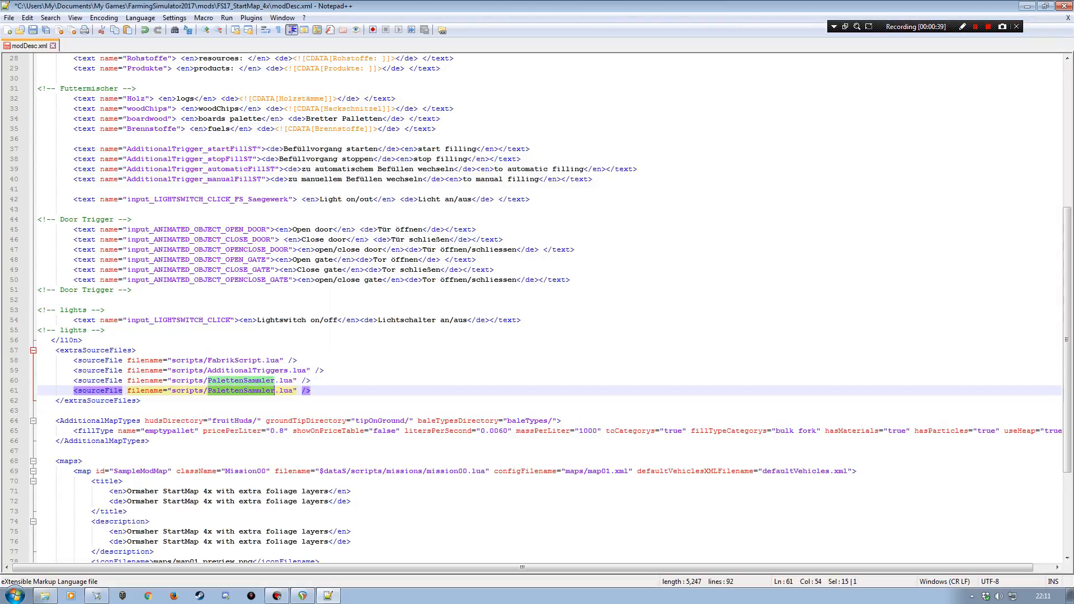
key(ctrl+v)
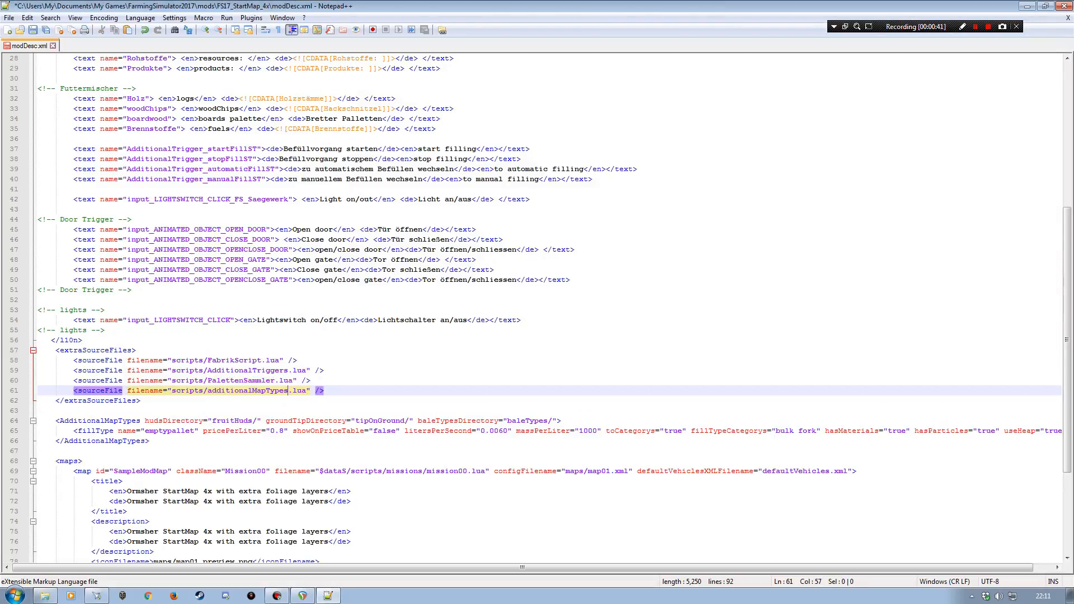
click(45, 596)
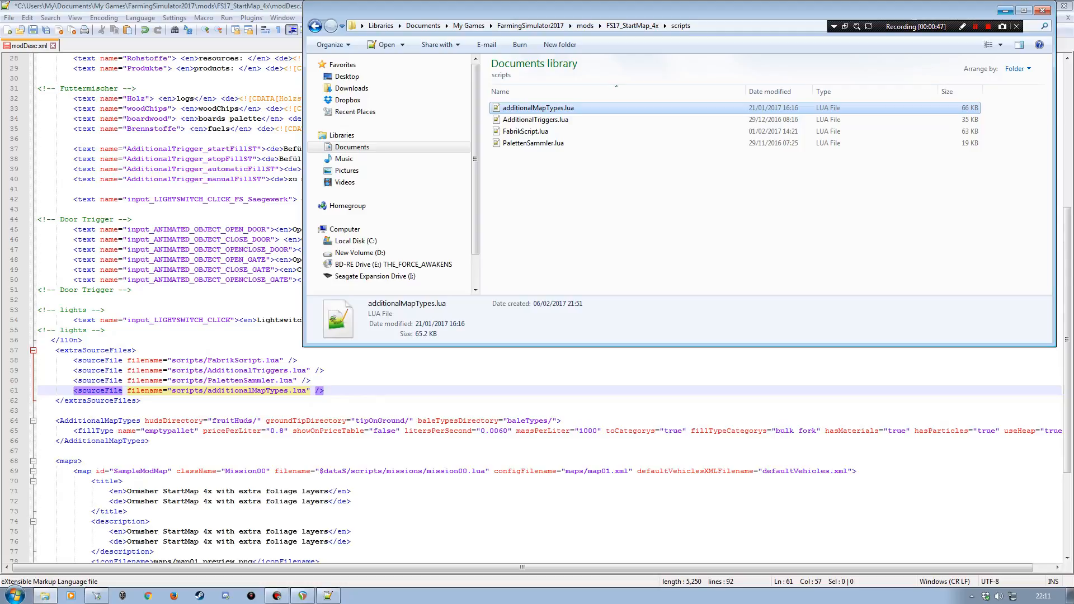
click(1006, 10)
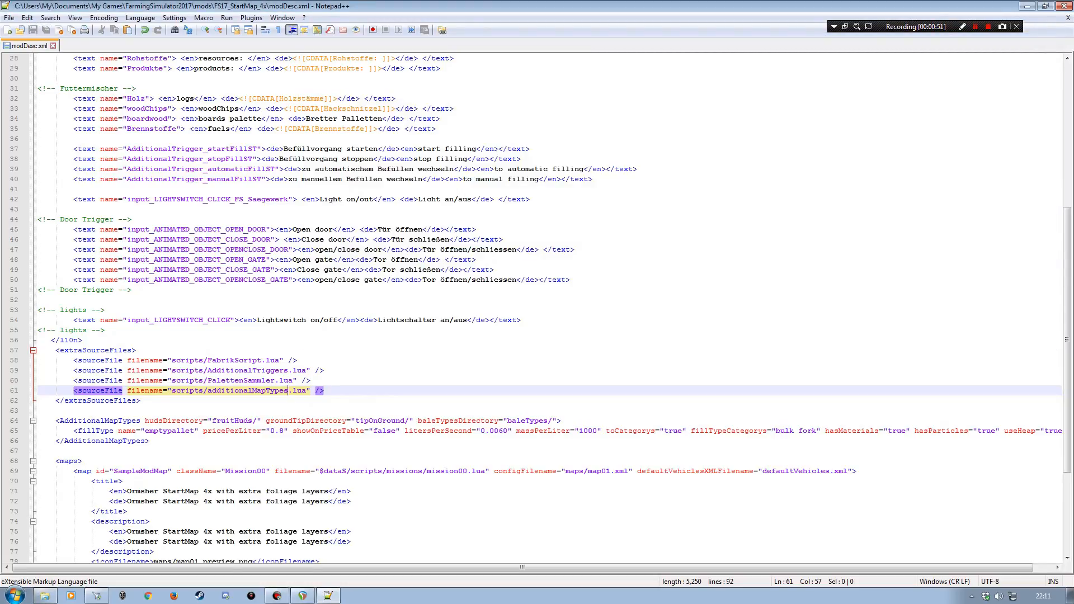
- Open map01.i3d from the FS17_StartMap_4x maps folder in GIANTS Editor version 7.0.5
scroll(551, 308, up, 4)
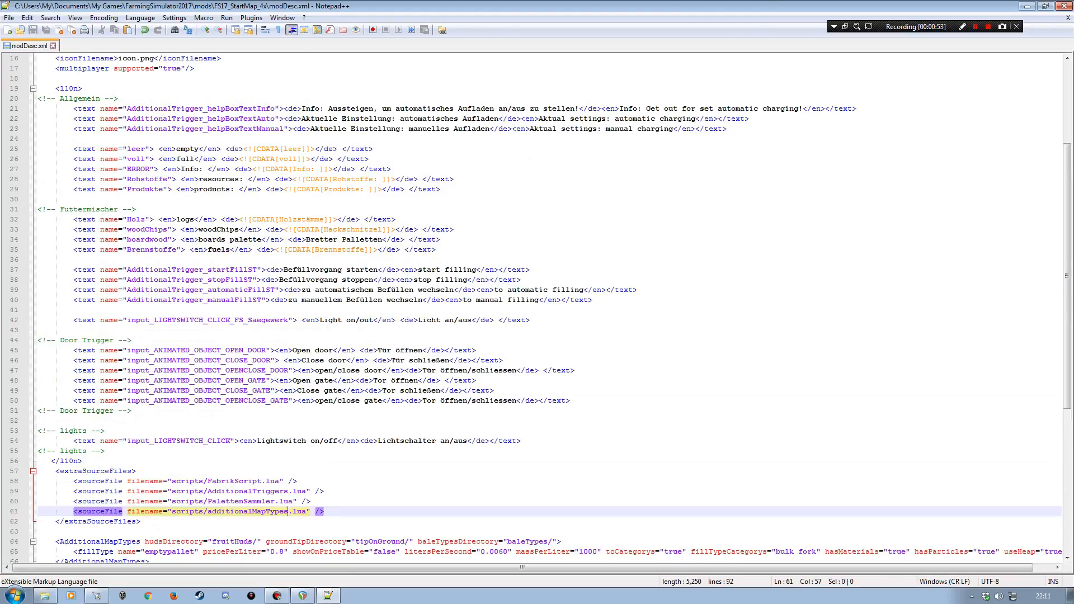
scroll(541, 309, up, 1)
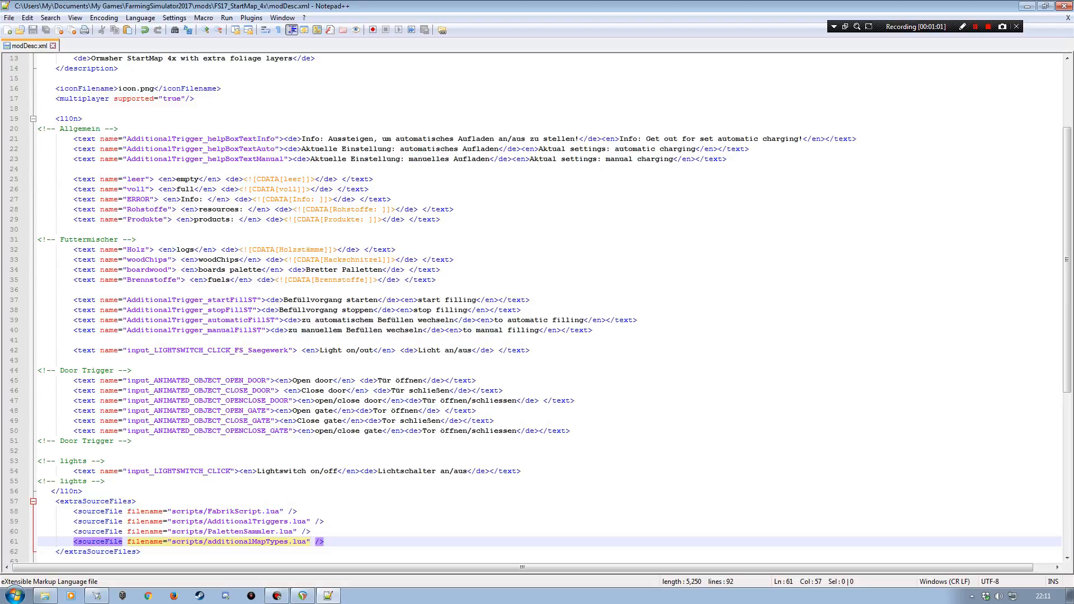
click(45, 596)
key(BackSpace)
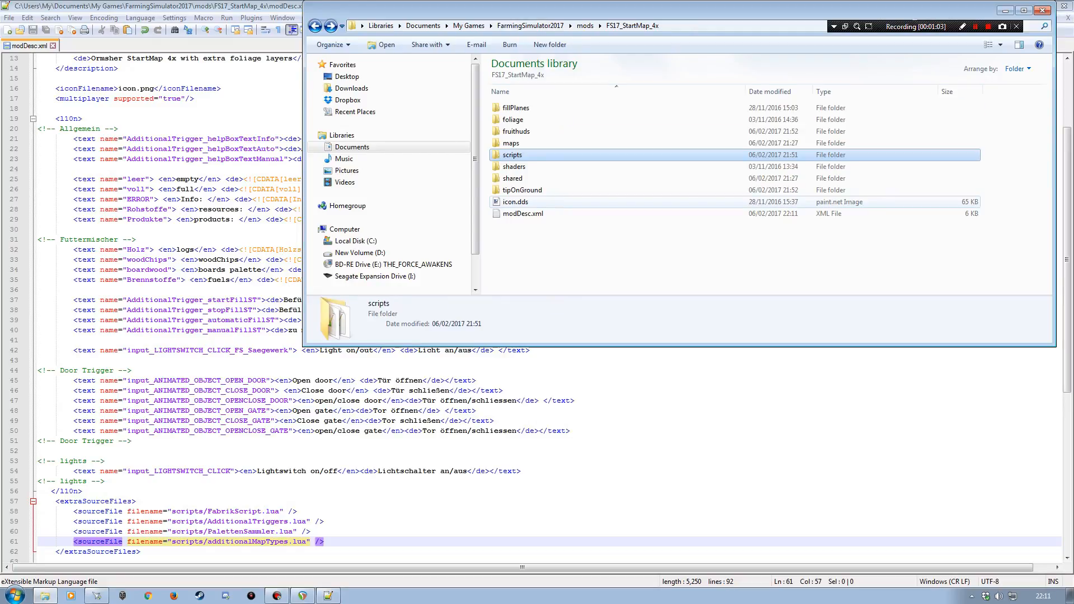
double_click(511, 143)
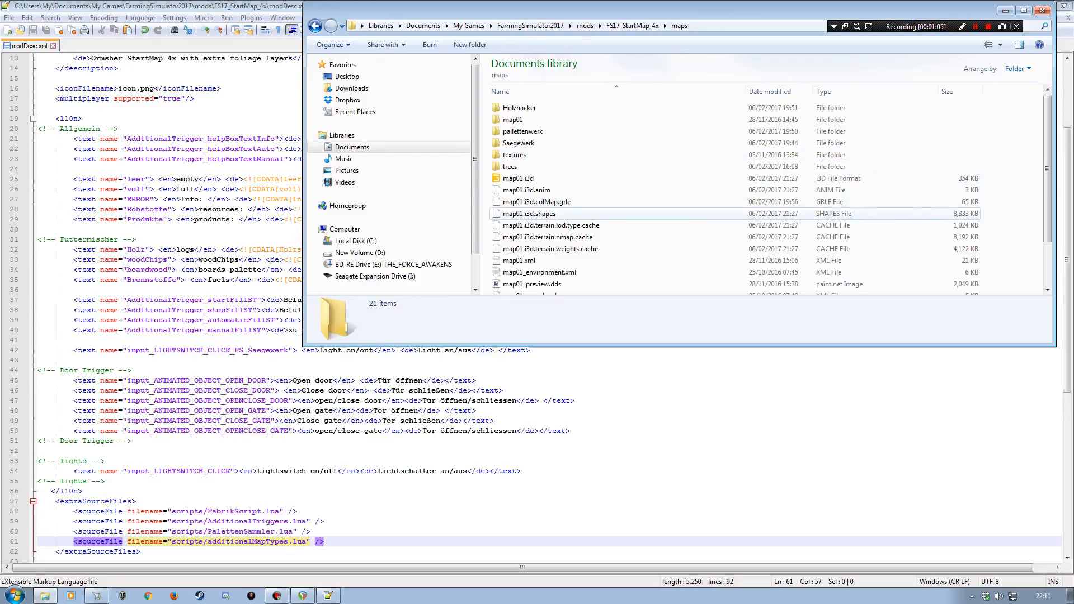
click(518, 178)
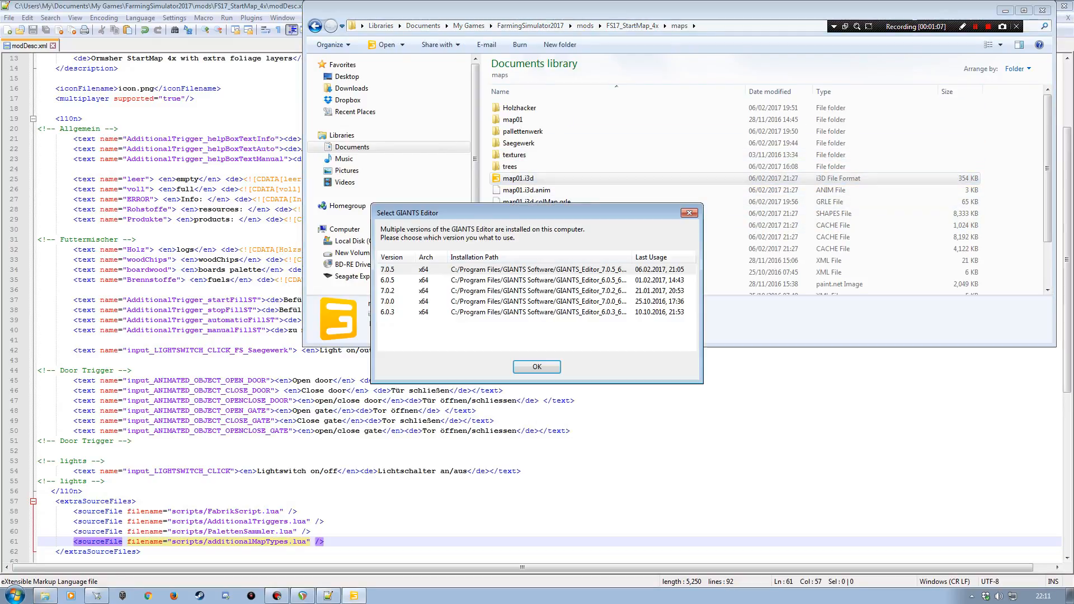
key(Return)
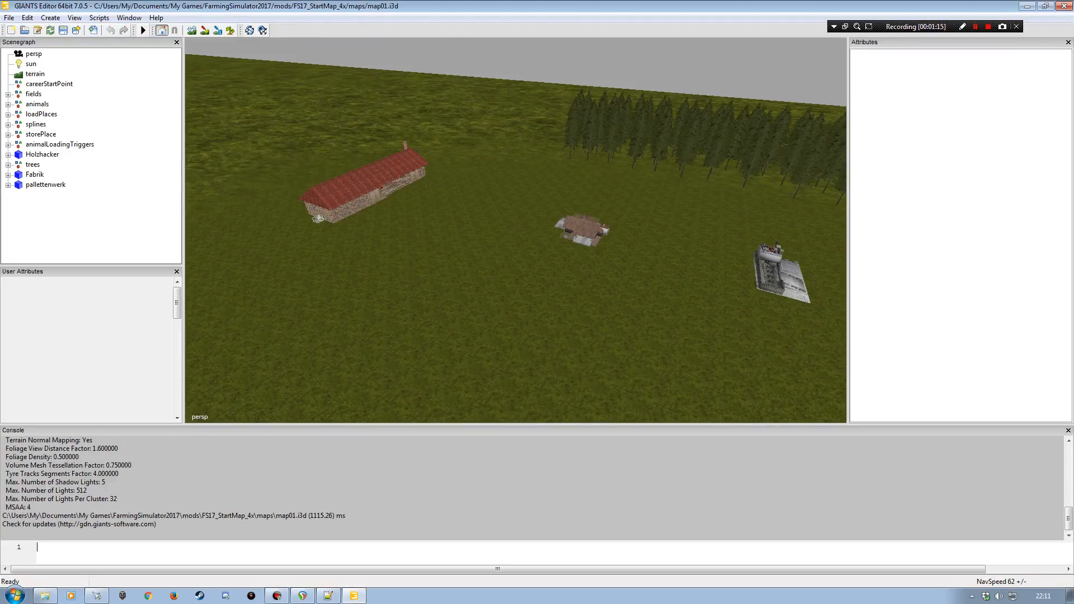
- Examine the user attributes of Produkt2 and Produkt1 under the pallettenwerk outputTrigger, focusing on Produkt2's name attribute
click(8, 185)
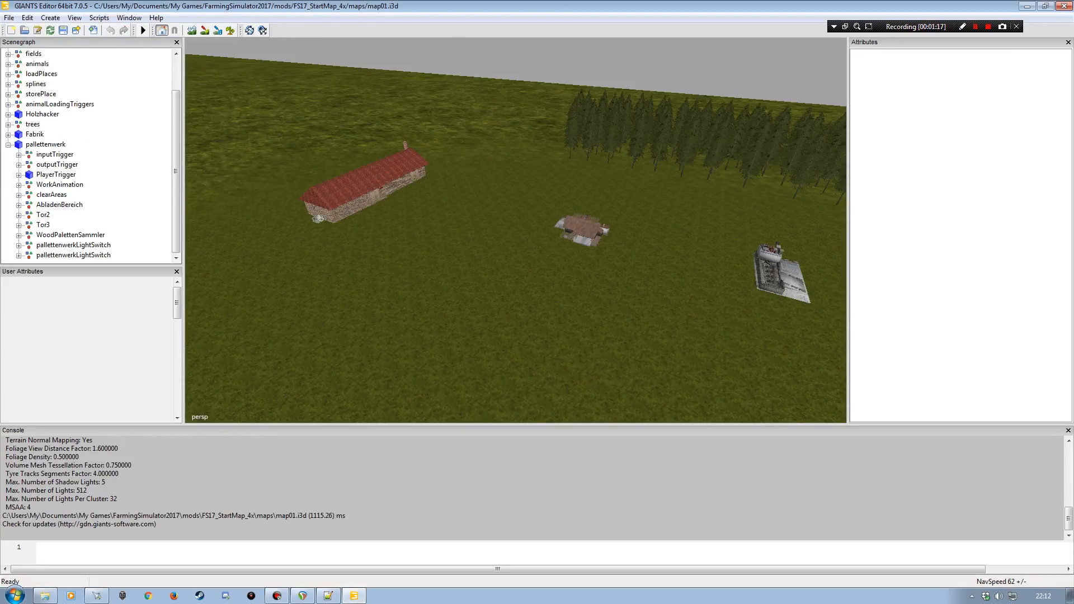
click(19, 166)
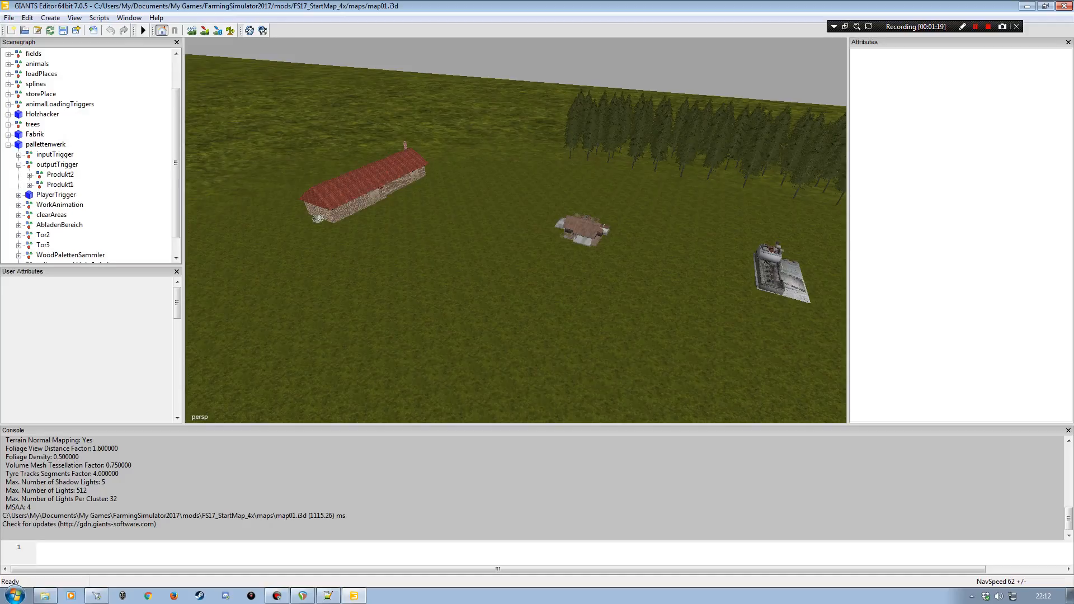
click(60, 174)
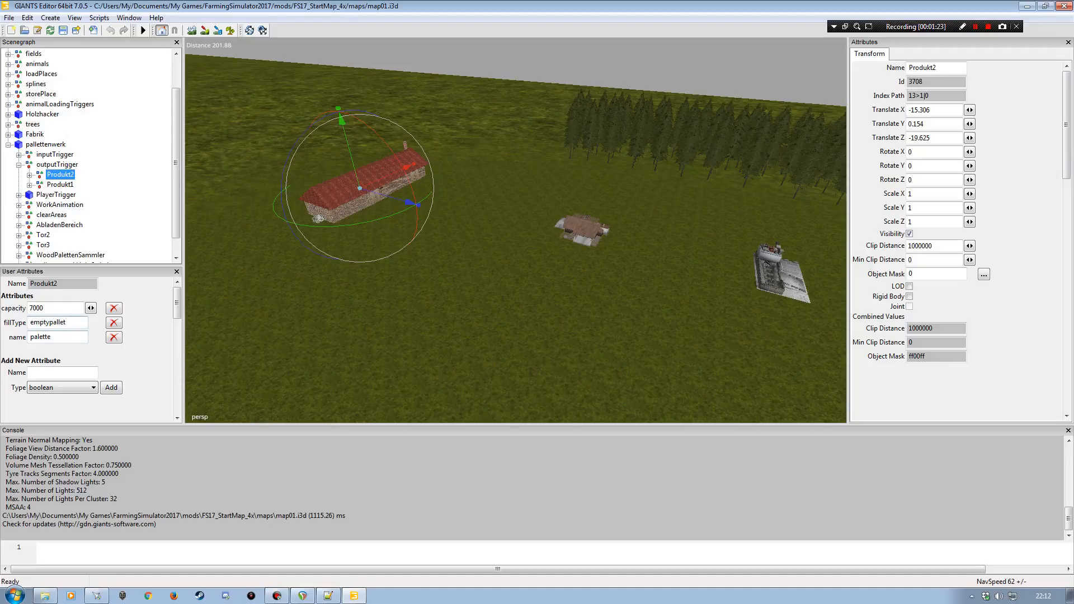
click(60, 184)
click(60, 175)
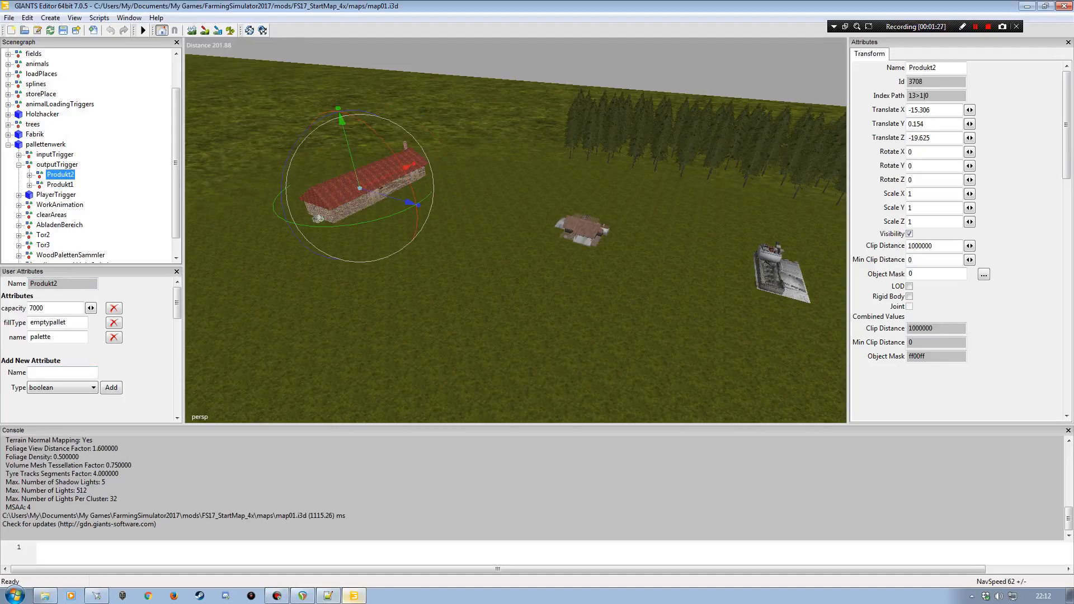
click(328, 596)
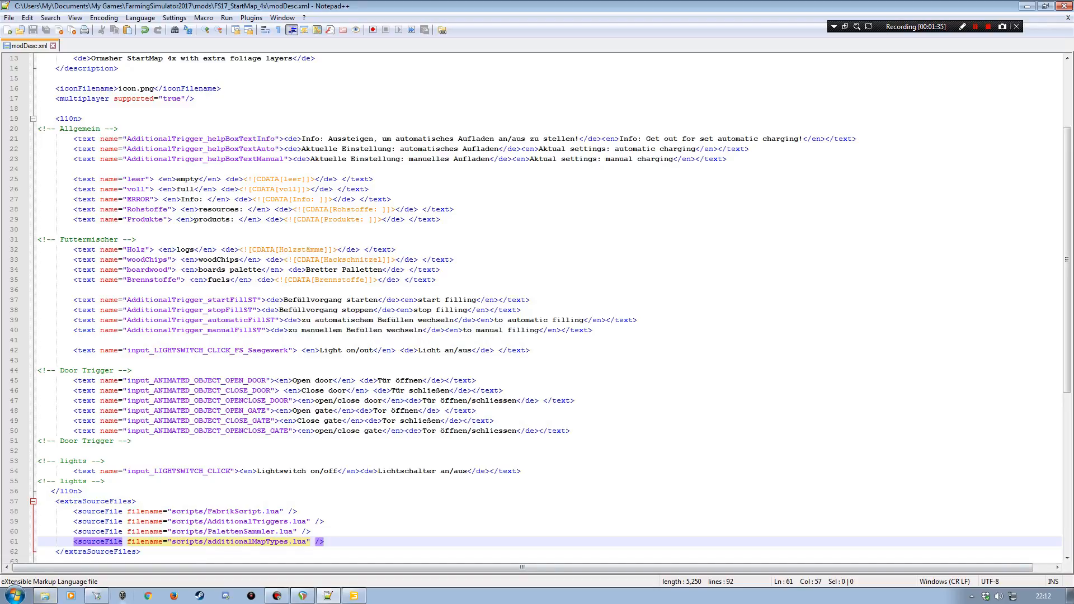
click(354, 596)
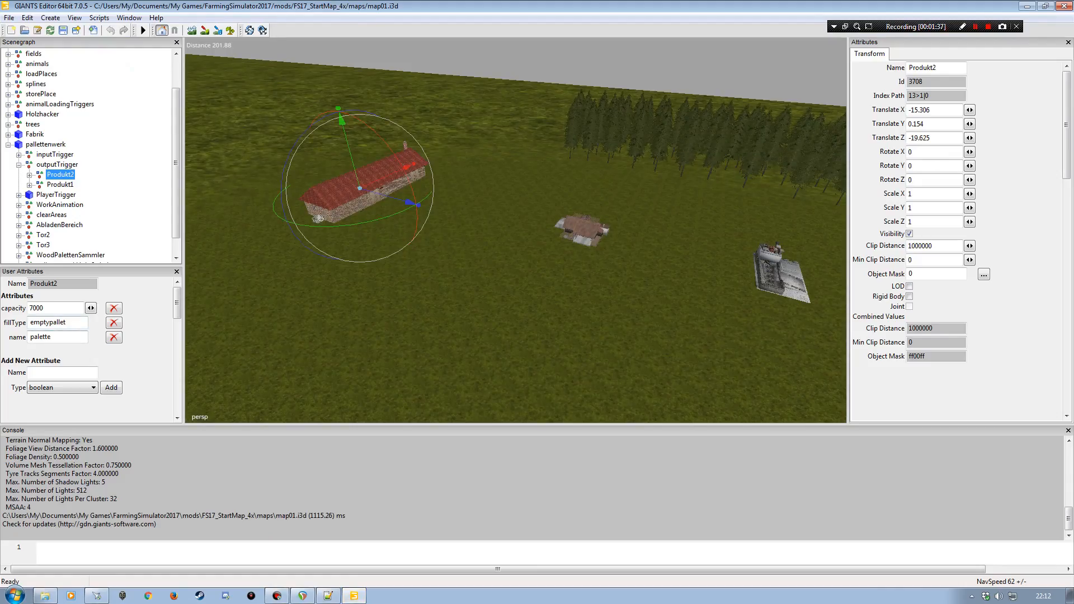
double_click(41, 337)
- Switch to modDesc.xml in Notepad++ and duplicate the Produkte text entry on the line directly below it in the l10n section
click(329, 596)
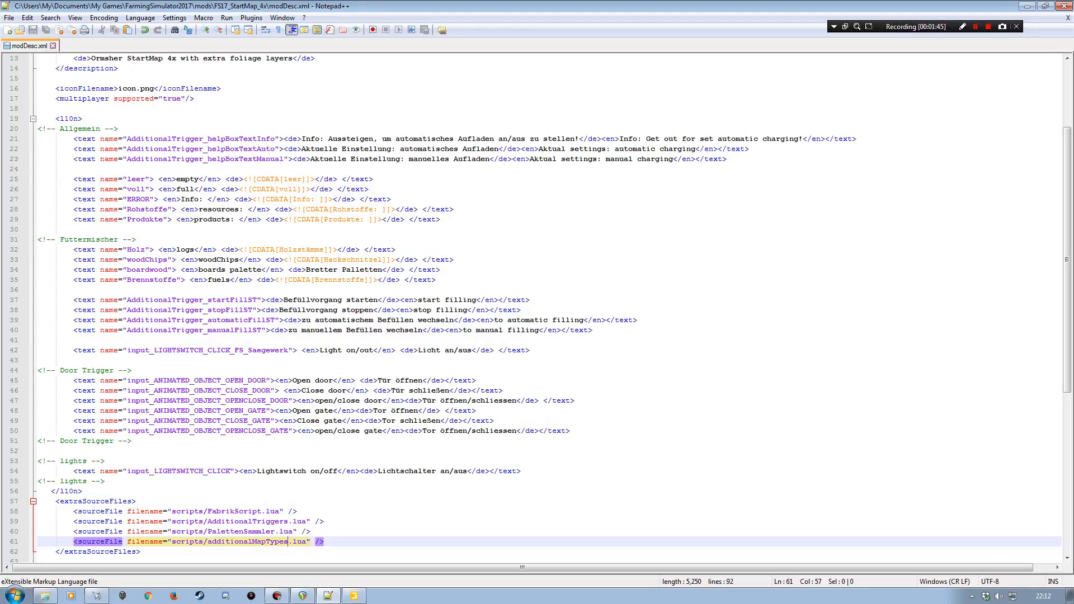
click(15, 220)
key(ctrl+c)
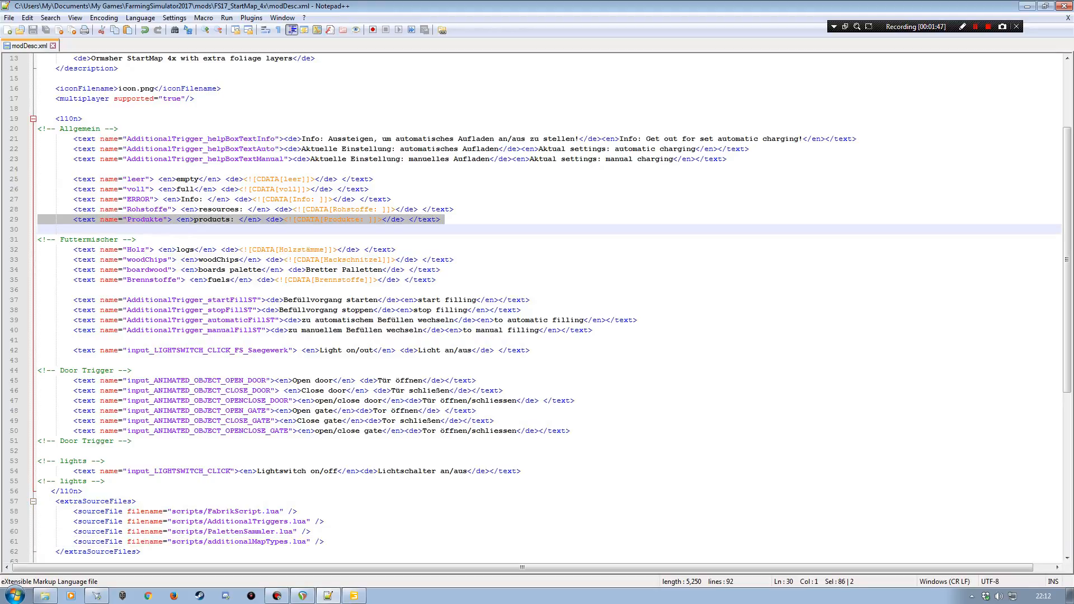
key(Left)
key(Return)
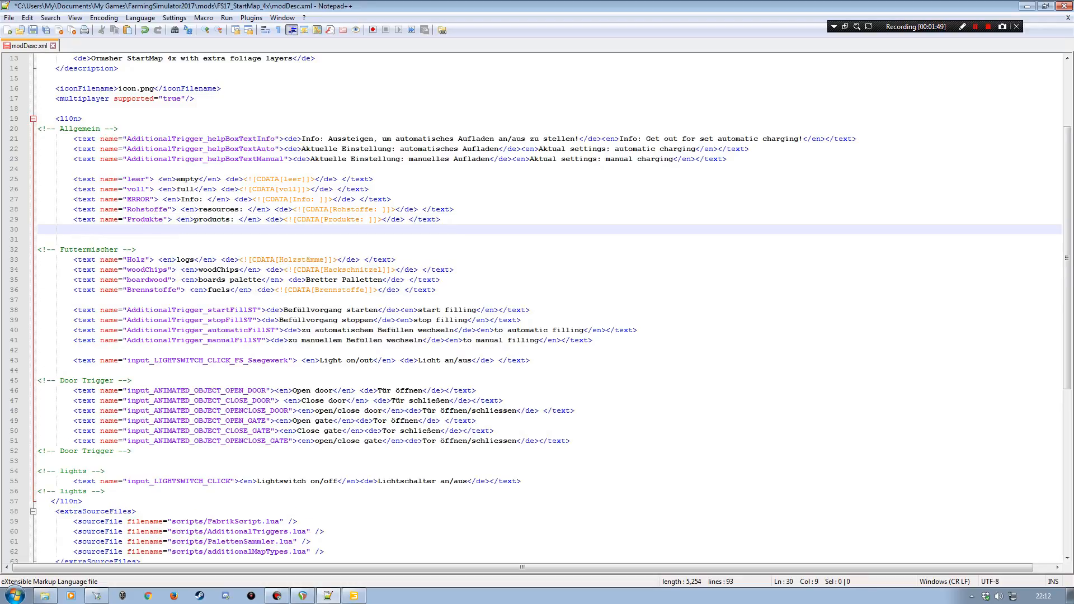
key(Home)
key(shift+Down)
key(ctrl+v)
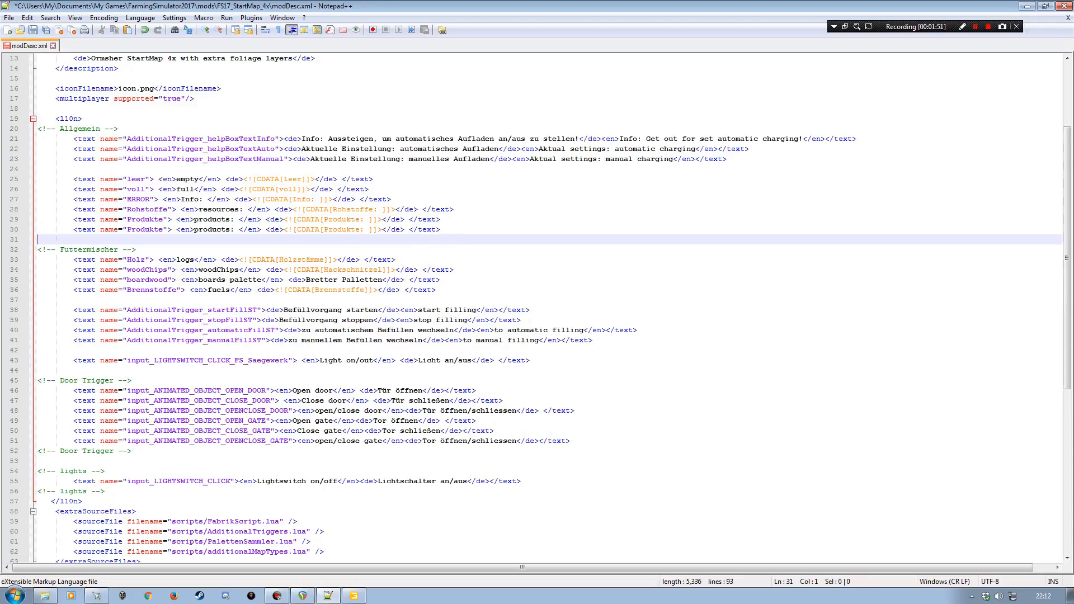
- Check Produkt2's name attribute in GIANTS Editor and change the duplicated text entry's name to palette in modDesc.xml
click(354, 596)
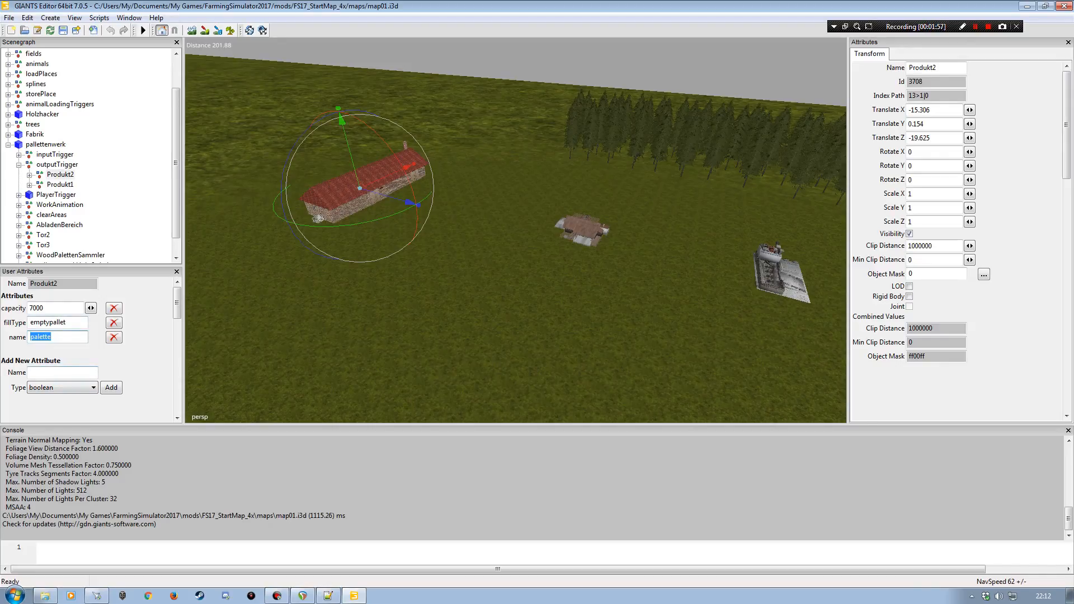
click(328, 597)
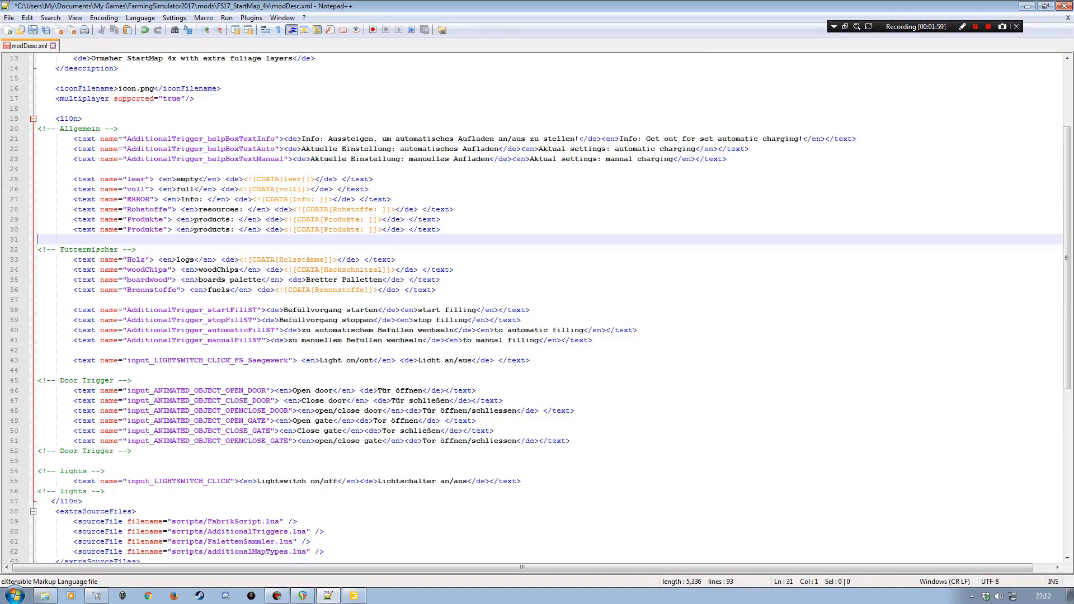
double_click(146, 230)
text(palette)
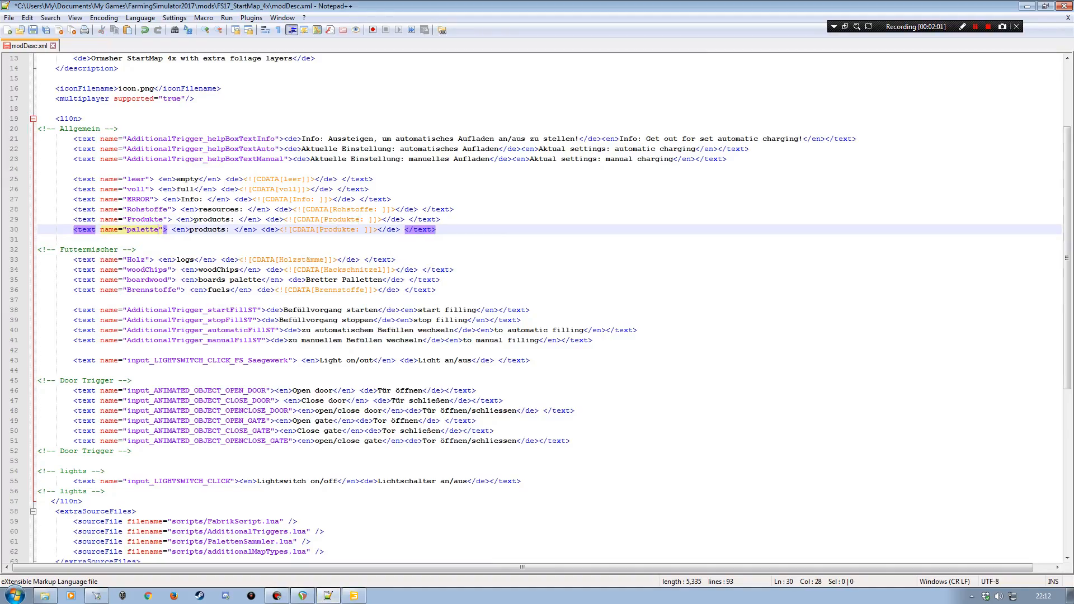
- Copy Produkt2's fillType value from GIANTS Editor and set the palette entry's English text in modDesc.xml to "empty pallet"
click(354, 597)
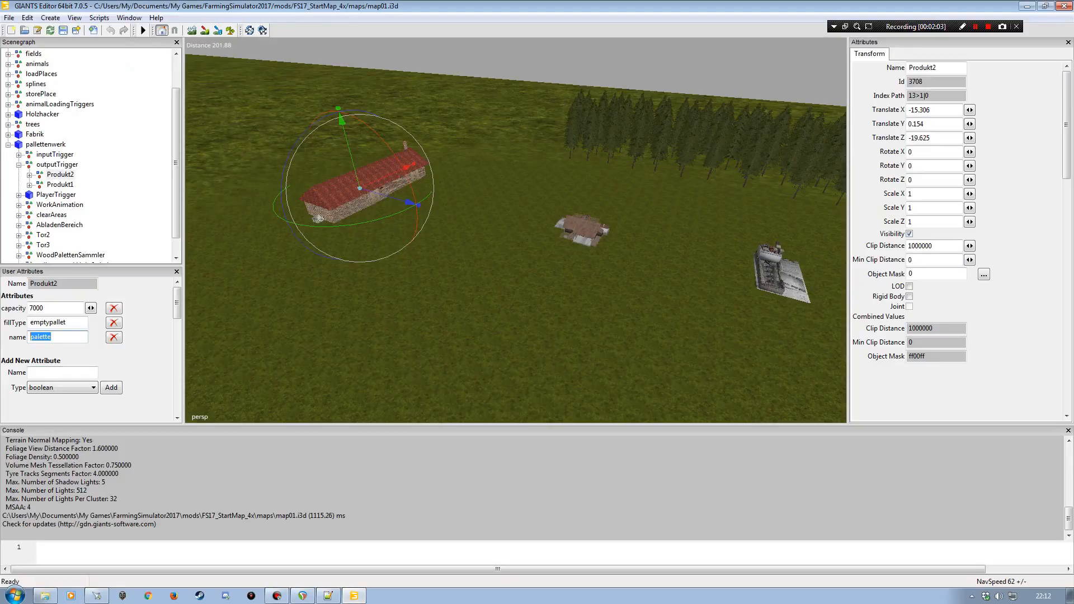
double_click(48, 323)
key(ctrl+c)
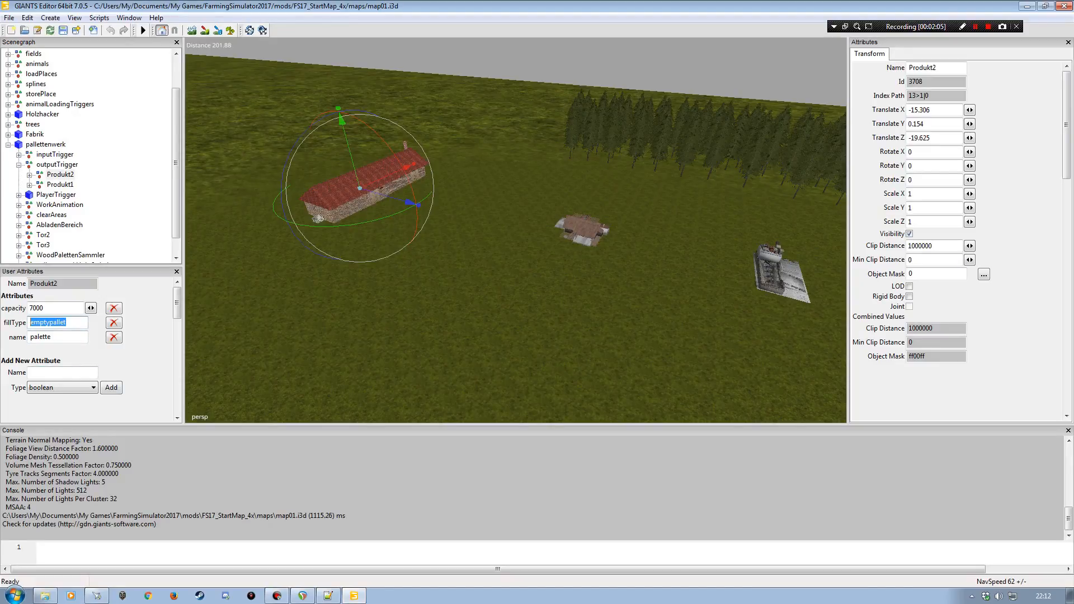
click(329, 596)
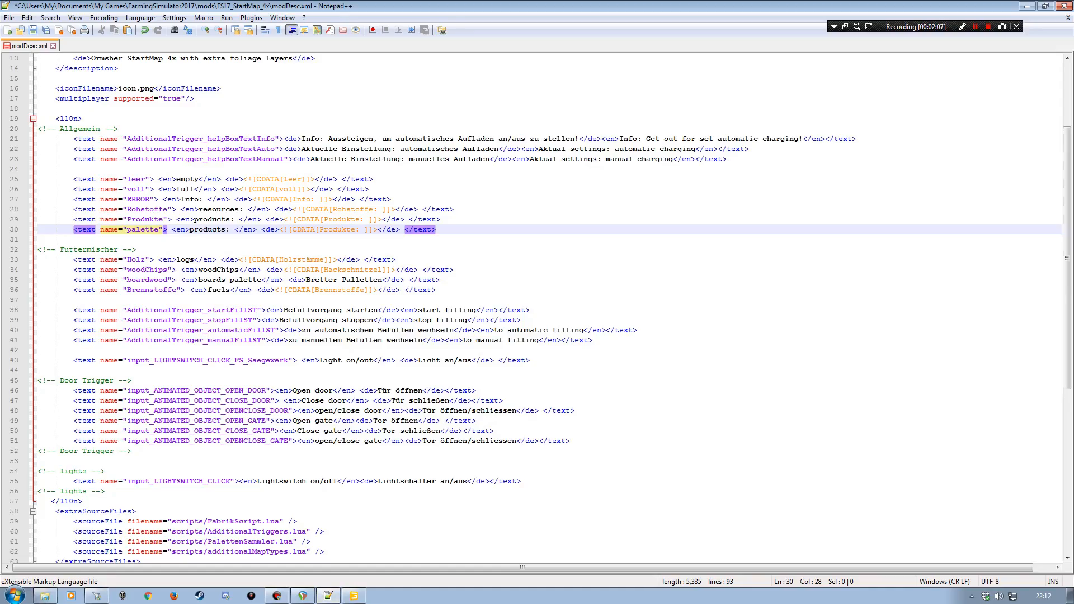
drag(235, 230, 190, 229)
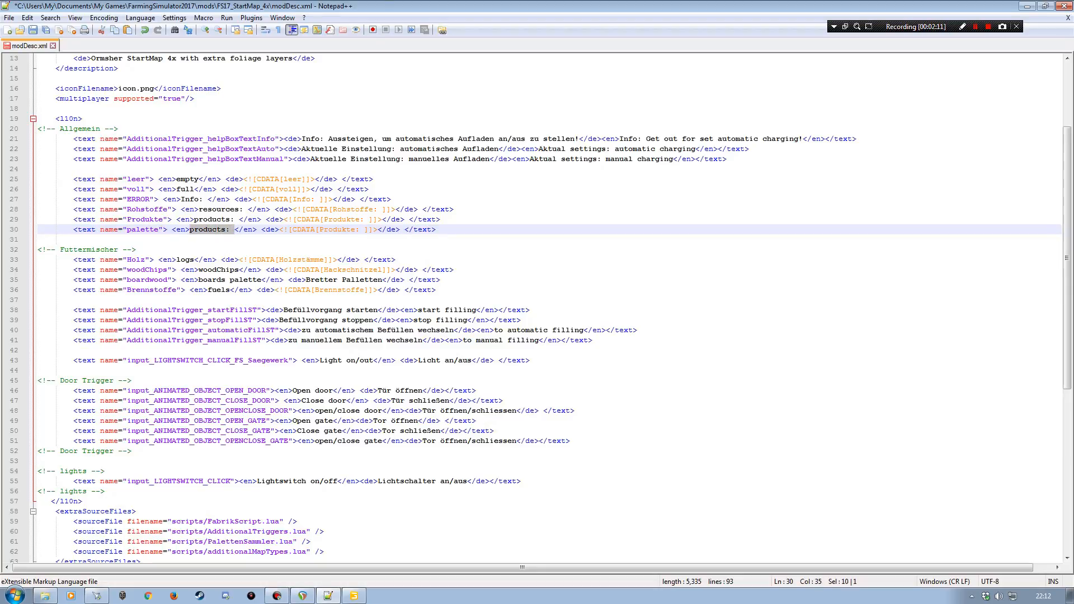
key(ctrl+v)
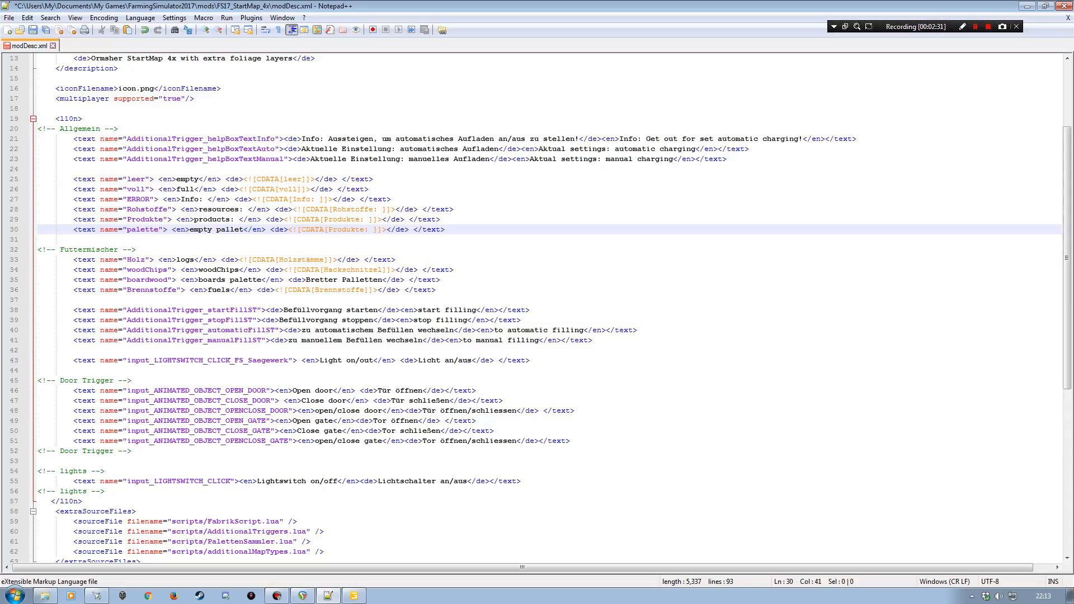
- Examine the user attributes of Rohstoff1 under the pallettenwerk inputTrigger in GIANTS Editor, then return to modDesc.xml
click(353, 597)
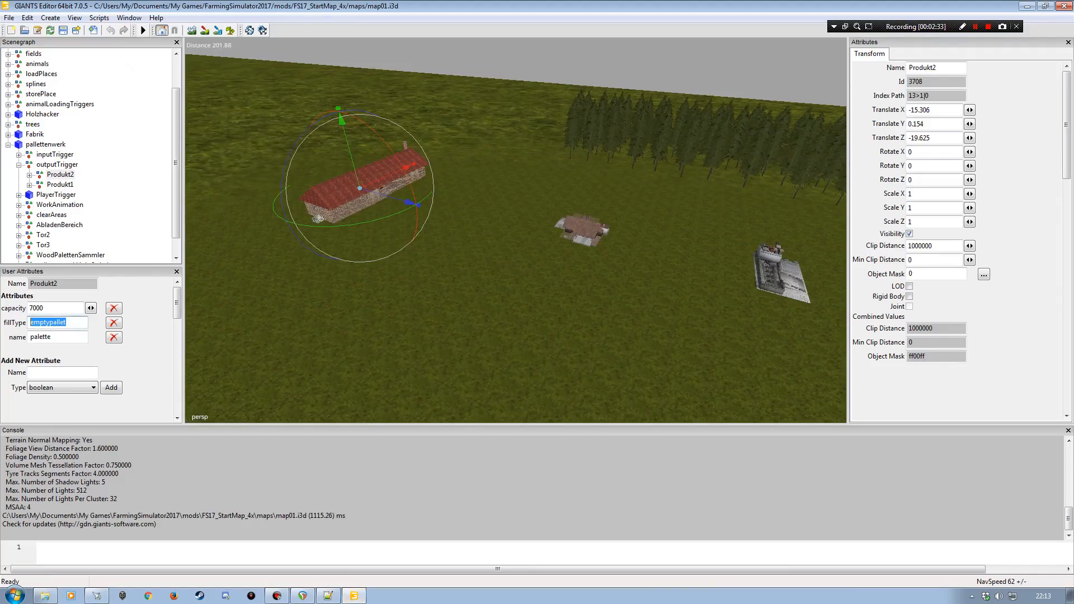
double_click(55, 154)
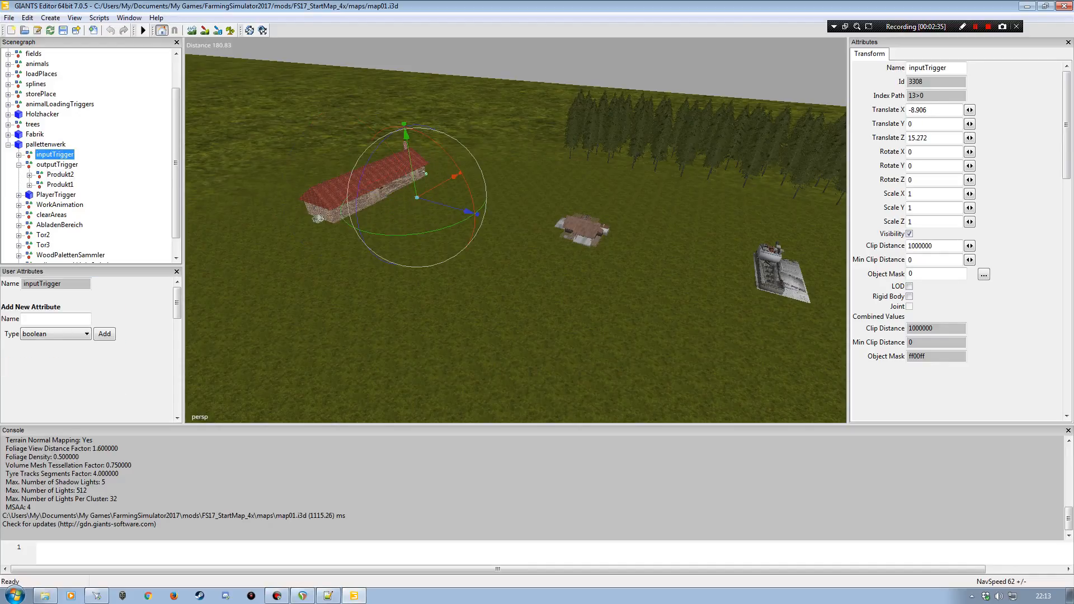
click(61, 165)
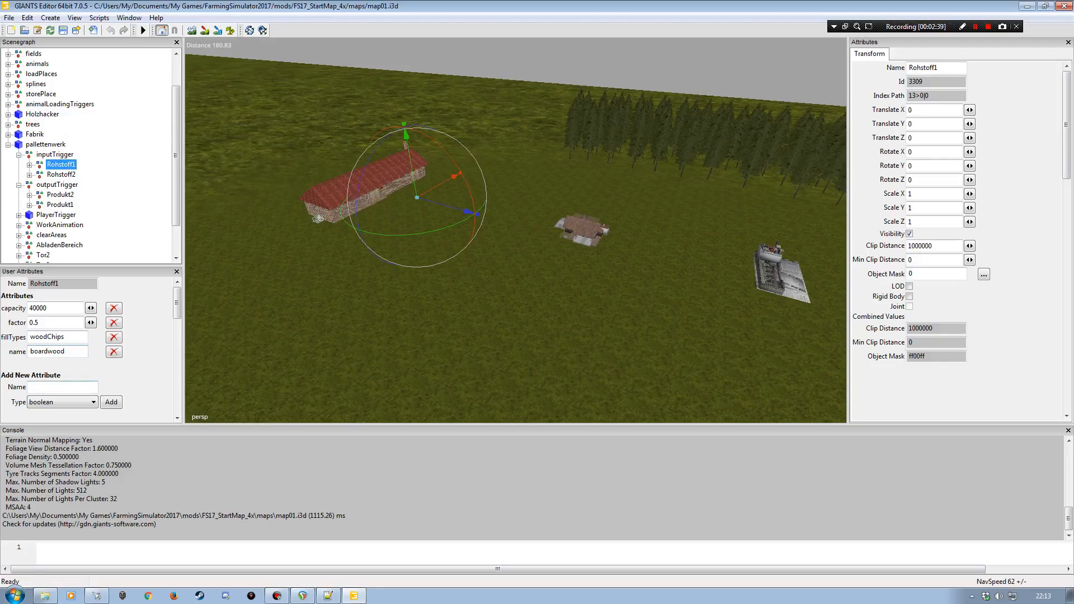
click(328, 596)
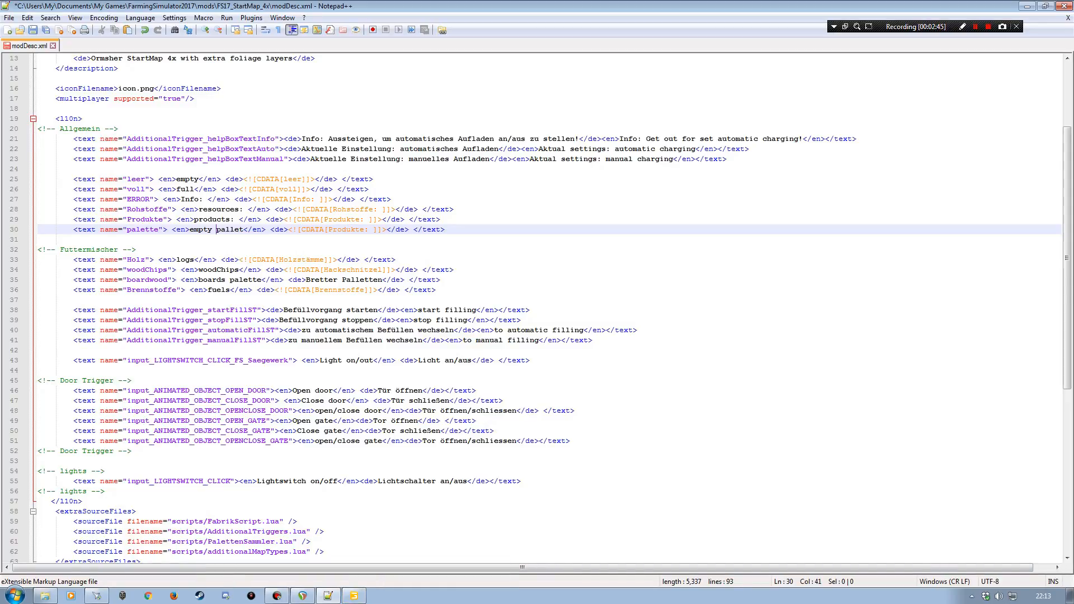
click(976, 27)
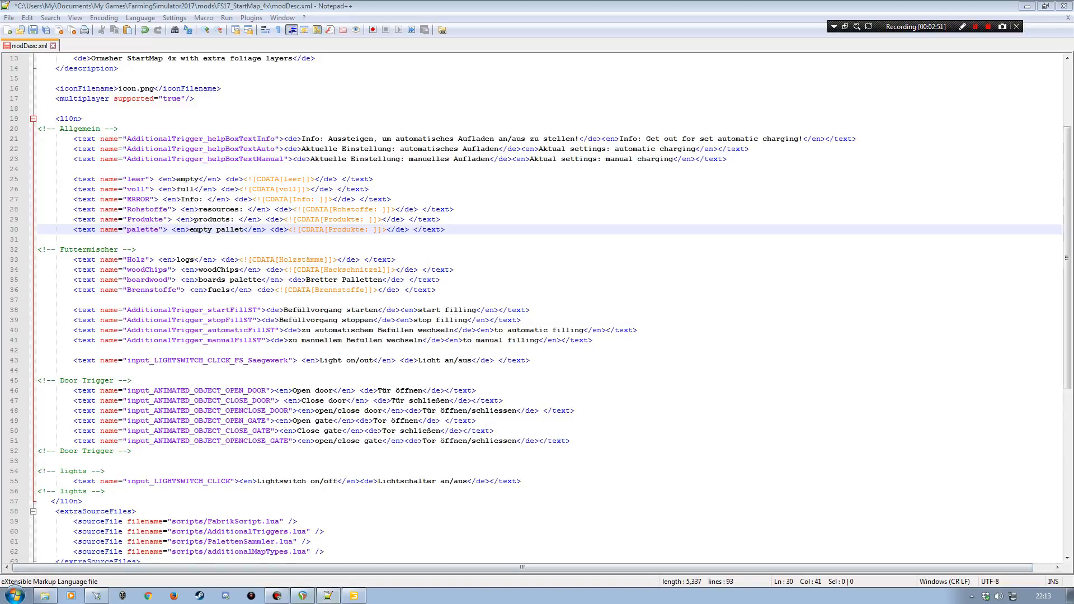
- Examine the user attributes of Rohstoff2 under the pallettenwerk inputTrigger in GIANTS Editor, then return to modDesc.xml
click(354, 596)
click(61, 174)
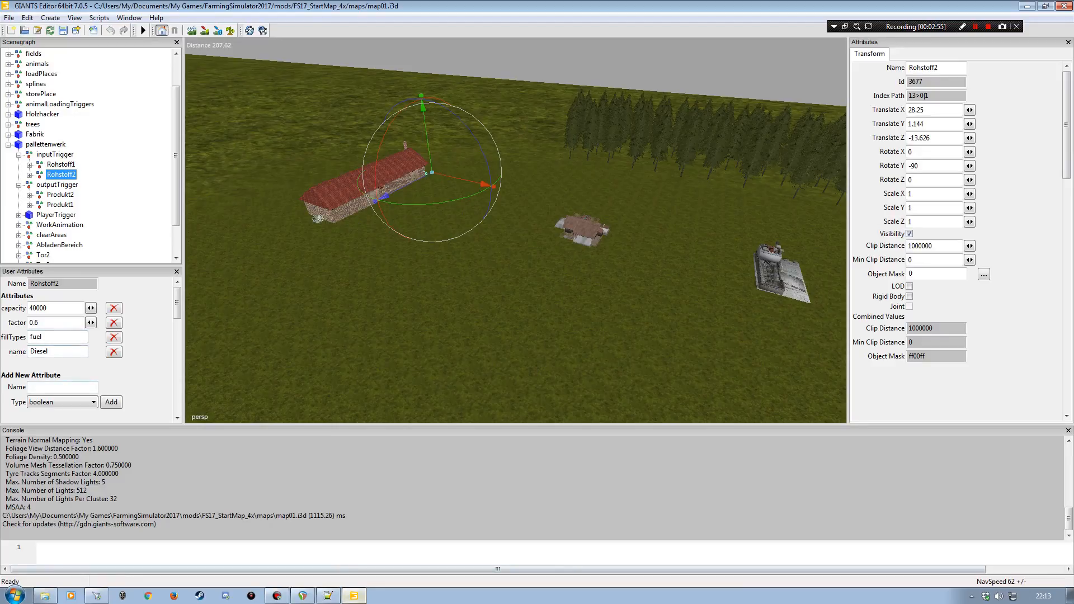
click(328, 596)
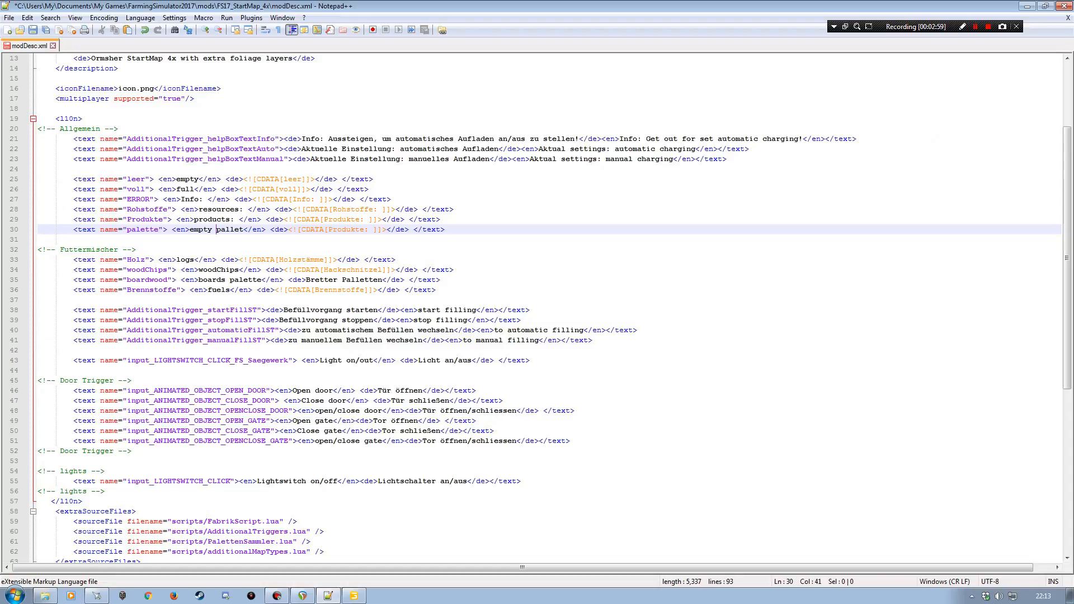
click(353, 596)
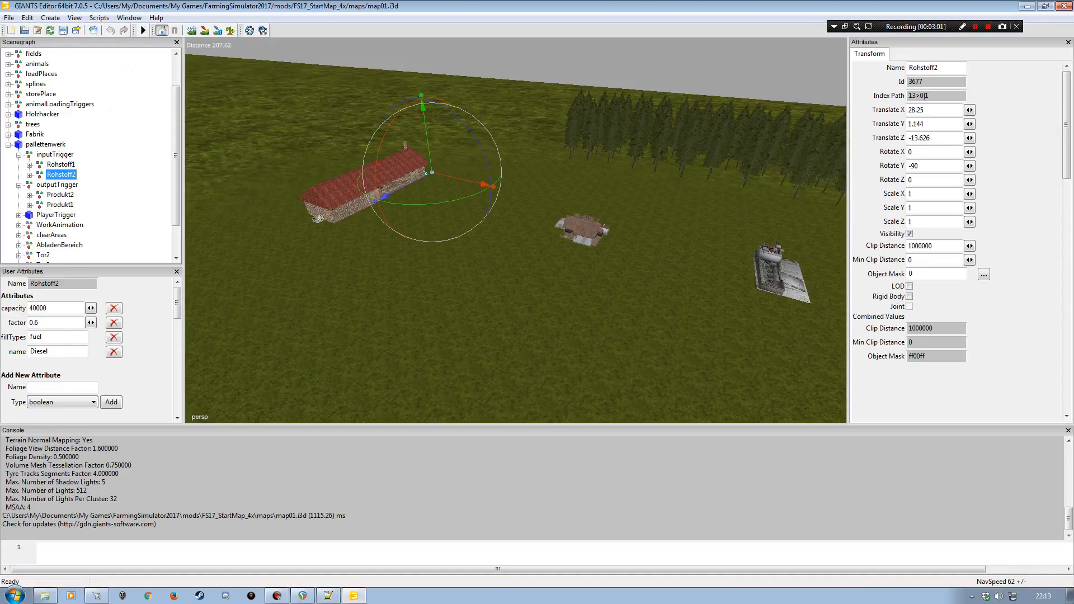
click(329, 596)
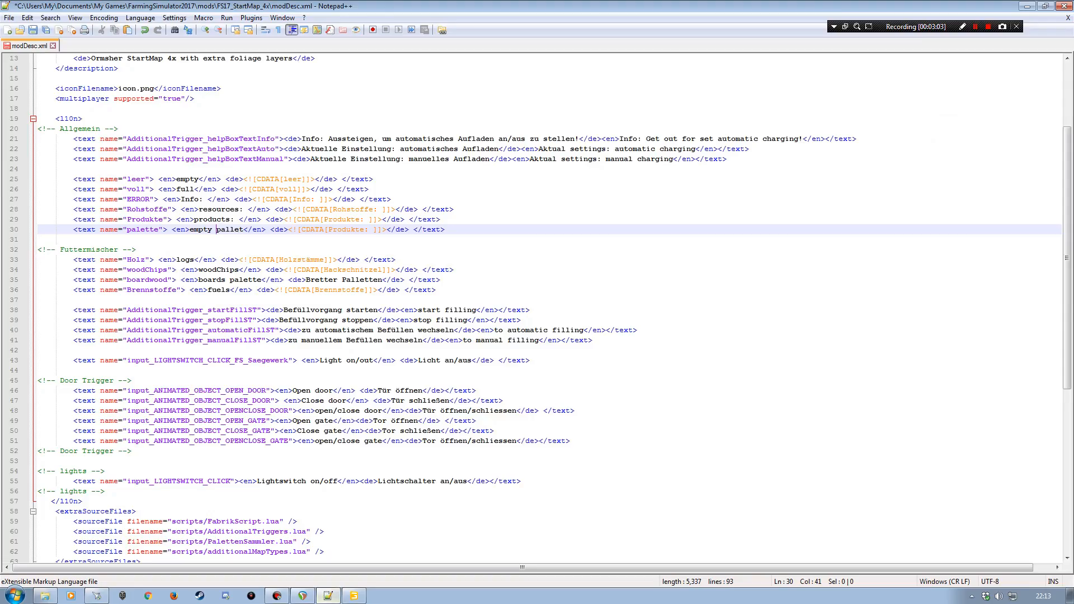
- Duplicate the palette text entry on the line directly below it in the l10n section of modDesc.xml
triple_click(217, 230)
key(ctrl+c)
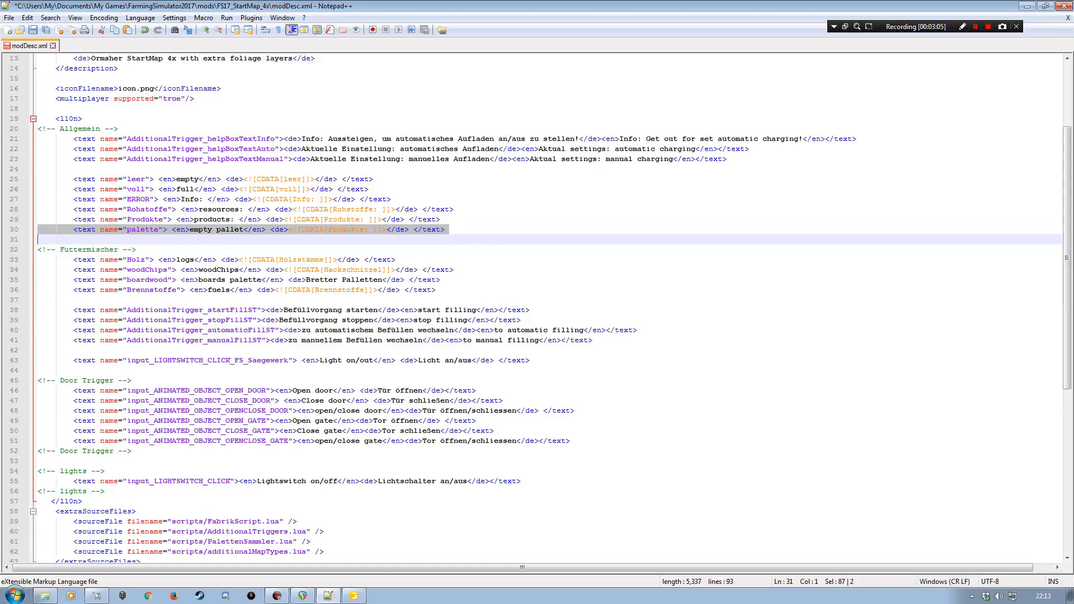
click(446, 229)
key(Return)
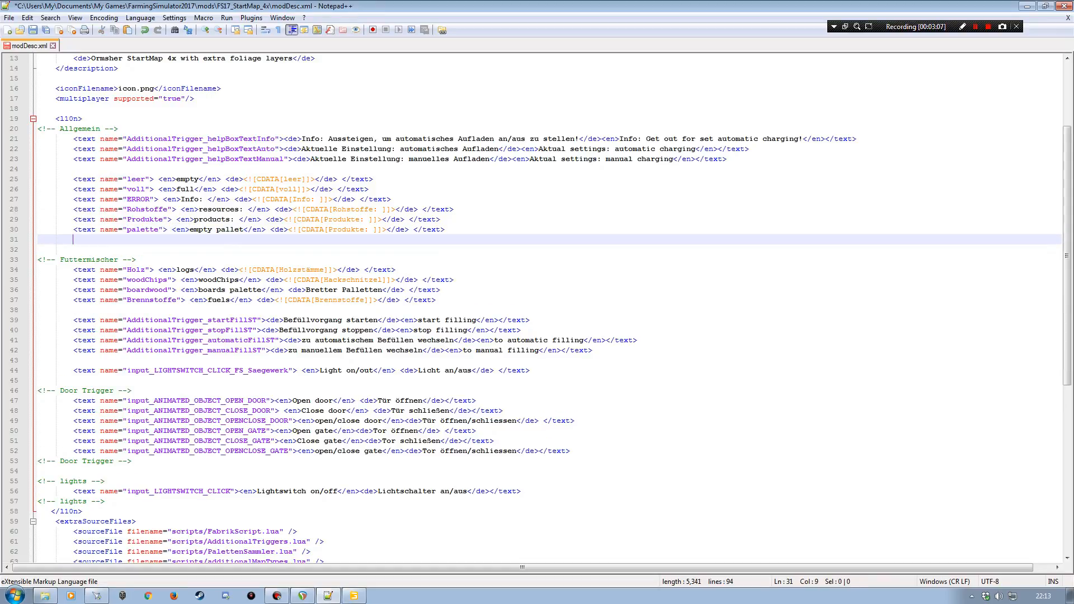
key(ctrl+v)
key(Down)
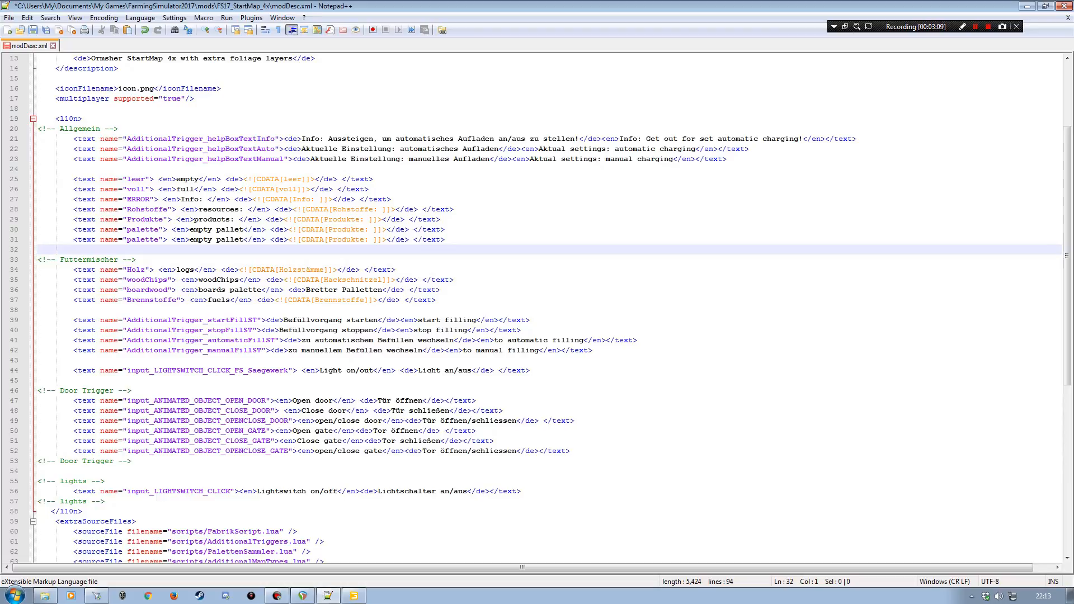
- Check Rohstoff2's name attribute in GIANTS Editor and change the duplicated text entry's name to Diesel in modDesc.xml
key(alt+Tab)
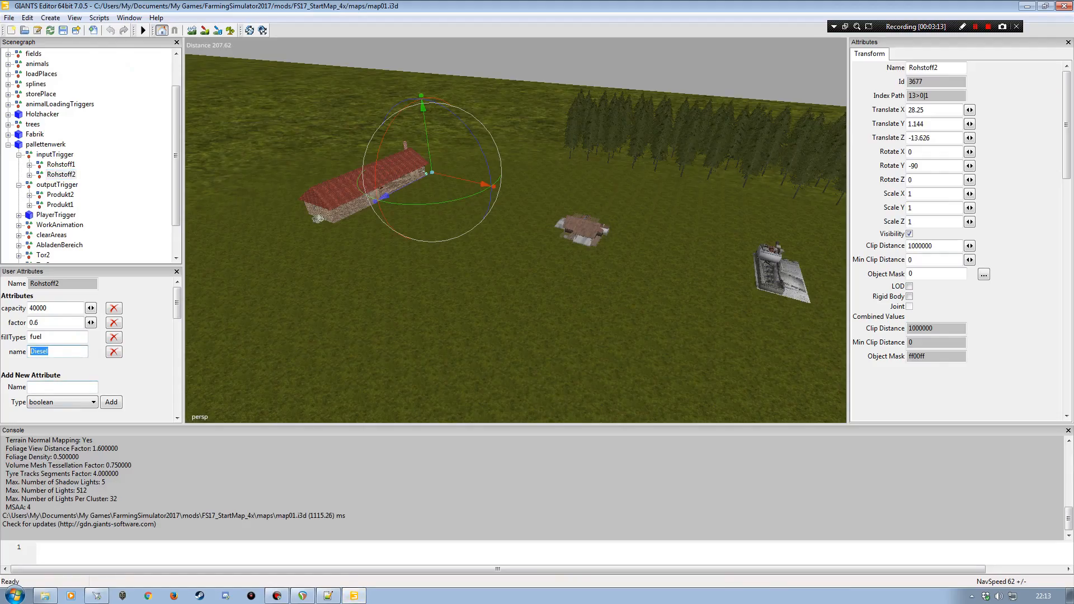
key(alt+Tab)
double_click(143, 240)
text(Diesel)
- Copy Rohstoff2's fillTypes value from GIANTS Editor and paste it as the Diesel entry's English text, "fuel", in modDesc.xml
key(alt+Tab)
double_click(35, 337)
key(ctrl+c)
key(alt+Tab)
drag(239, 239, 185, 239)
key(ctrl+v)
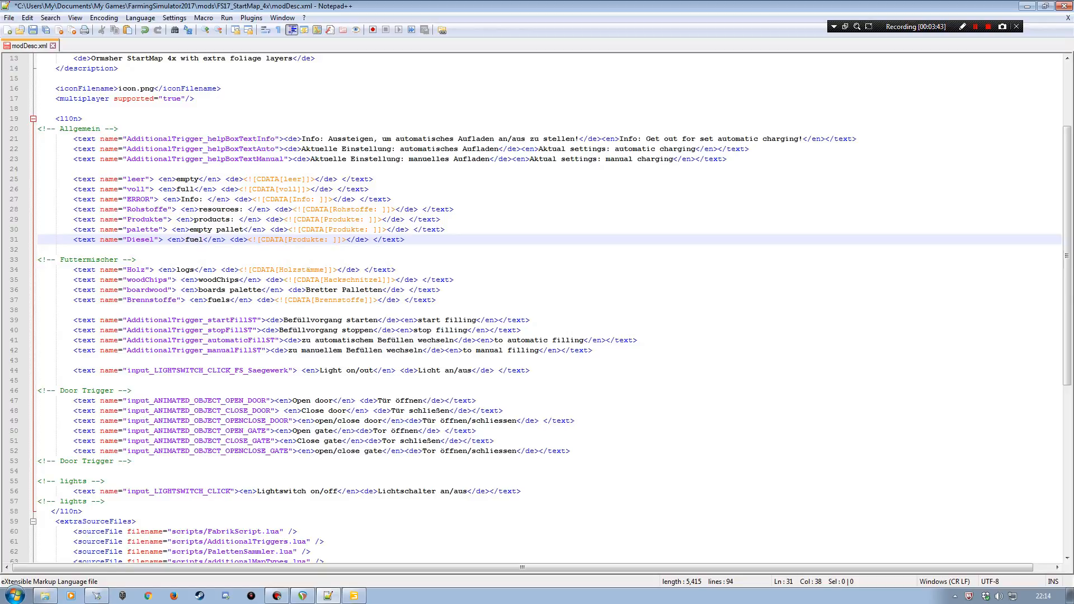
- Save modDesc.xml, then close it along with Notepad++ and GIANTS Editor
key(ctrl+s)
click(1068, 18)
click(1064, 6)
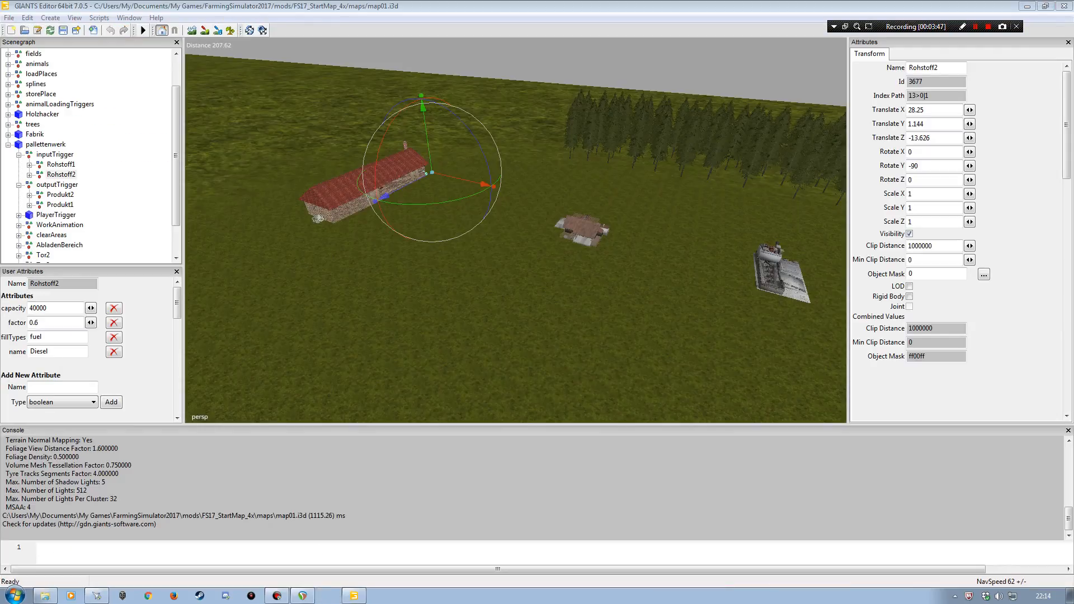
click(1064, 6)
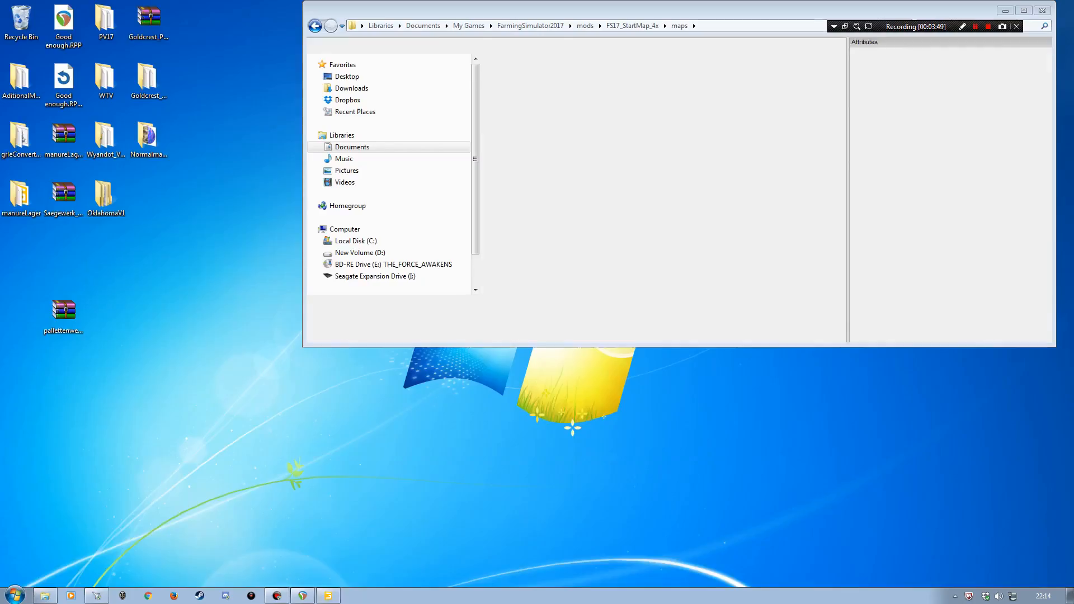
drag(671, 8, 555, 98)
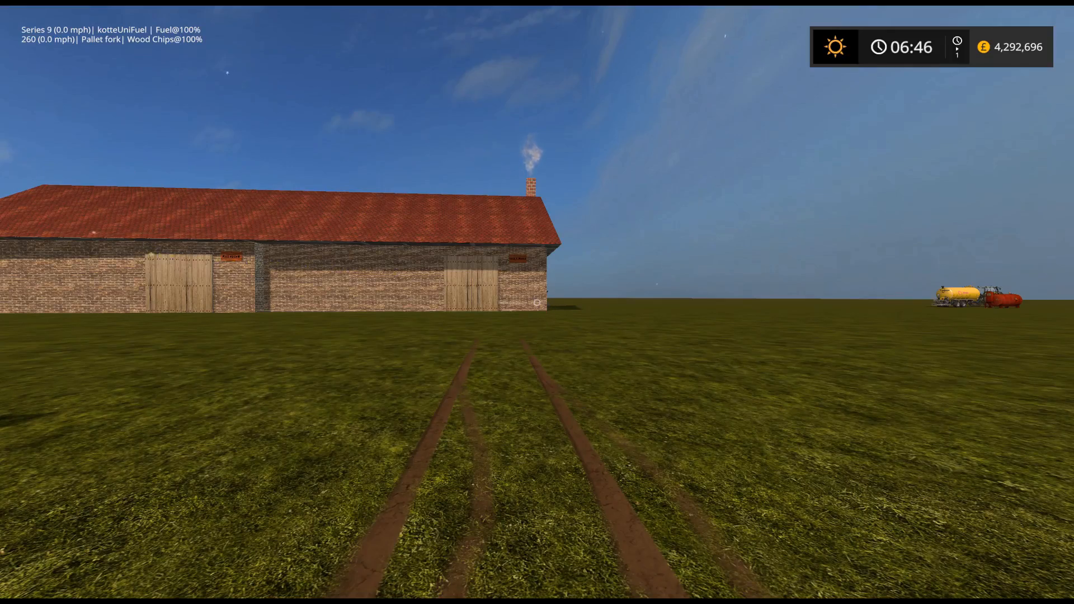
key(w)
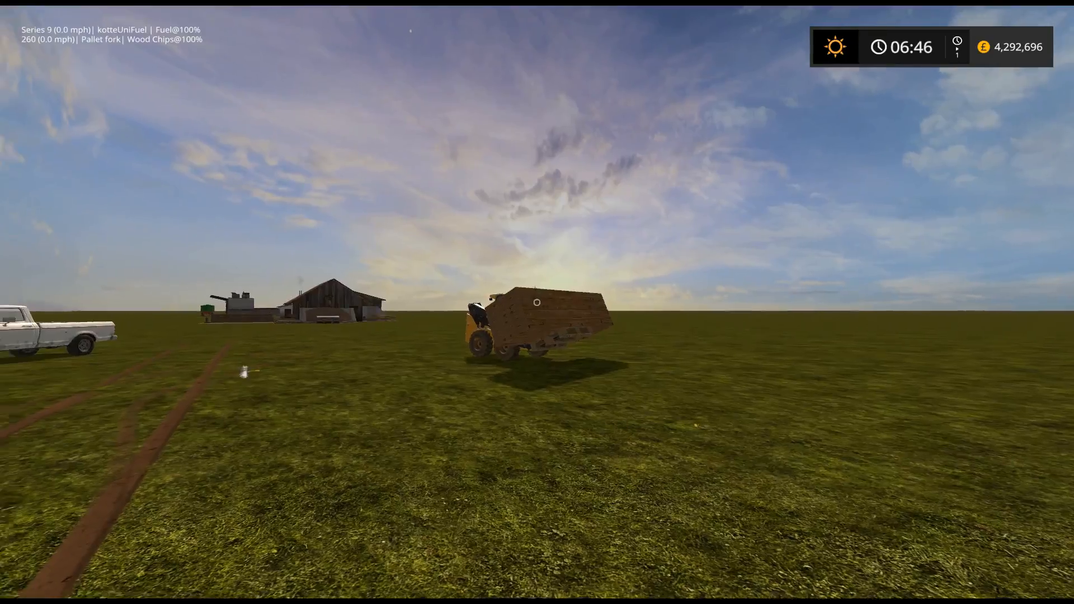
key(w)
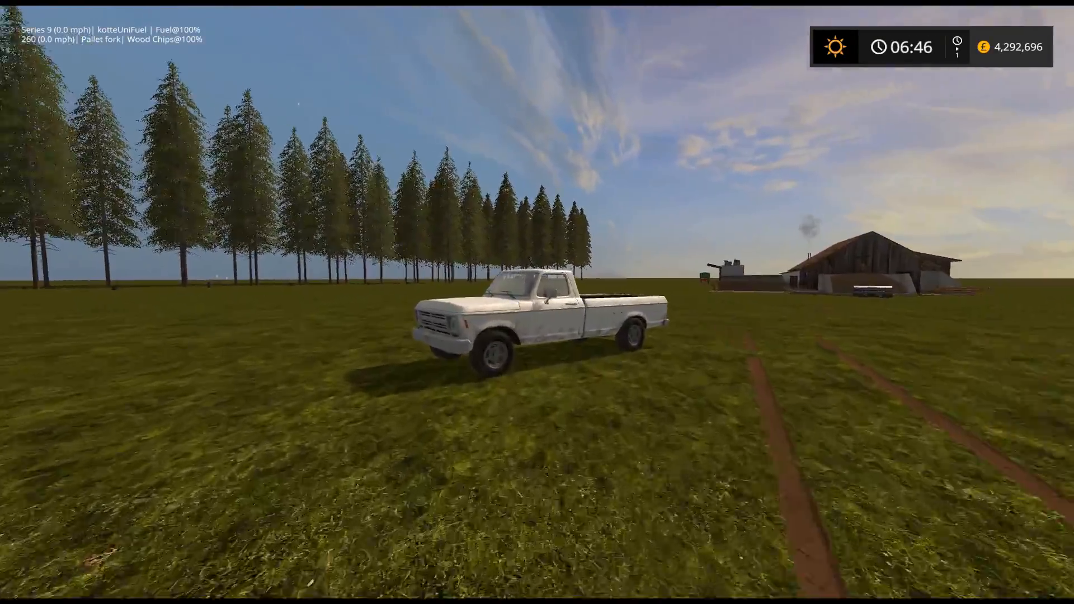
key(e)
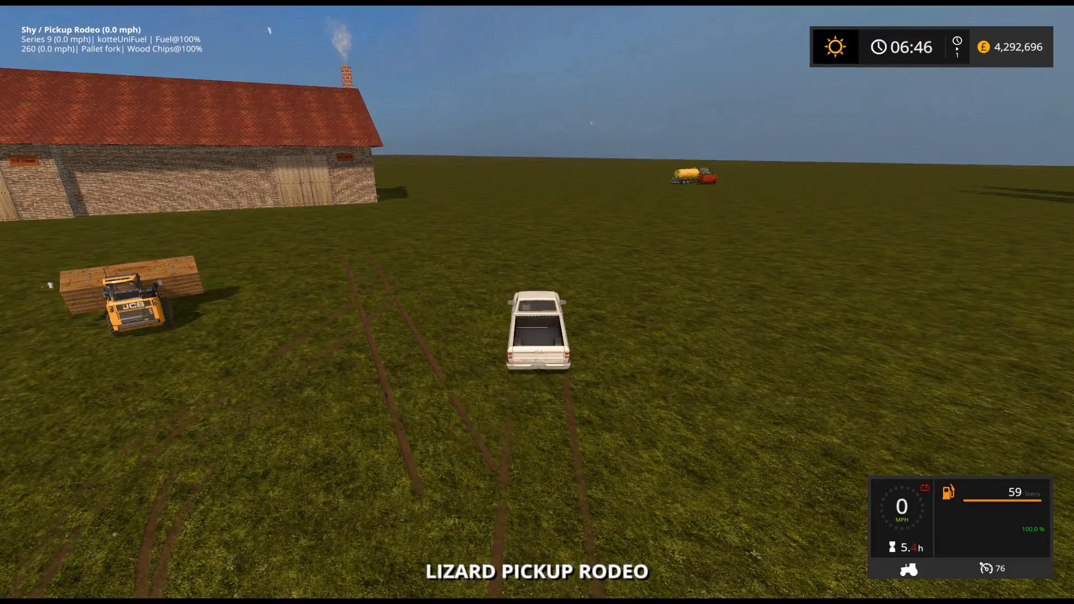
key(w)
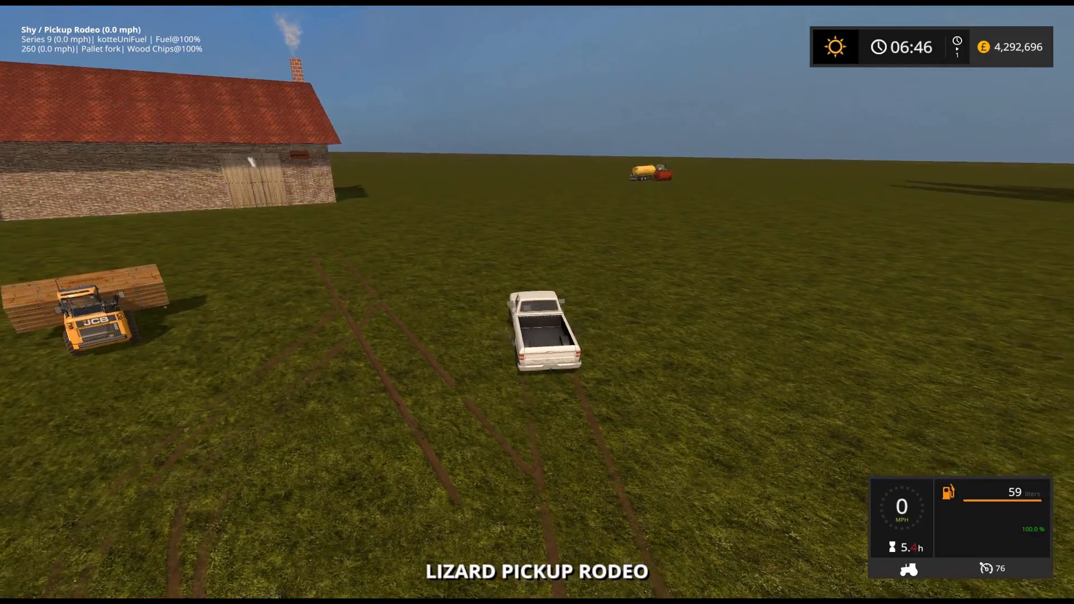
key(w)
key(d)
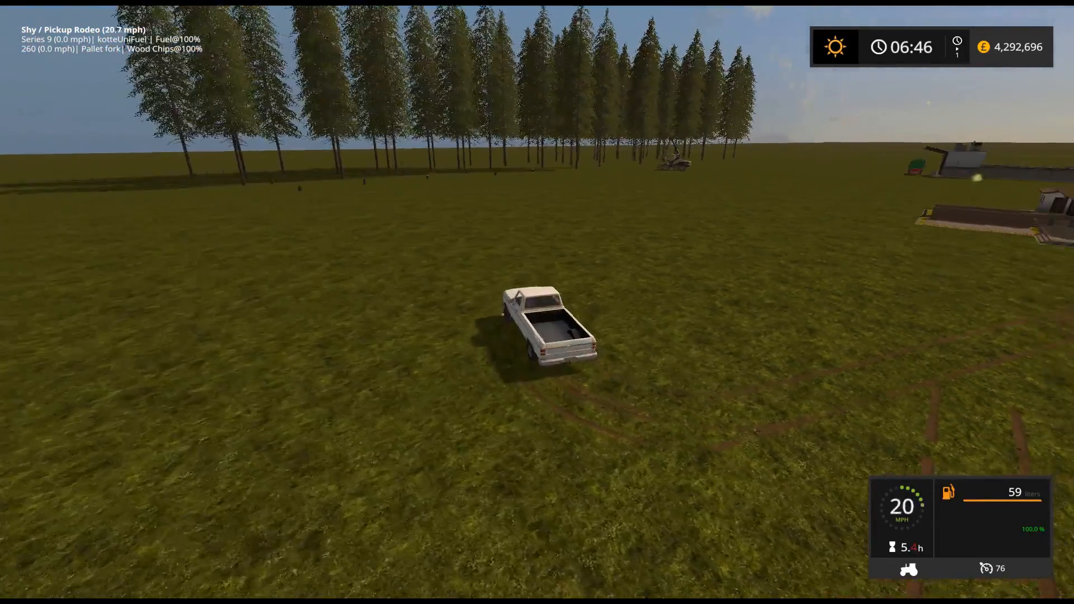
key(w)
key(d)
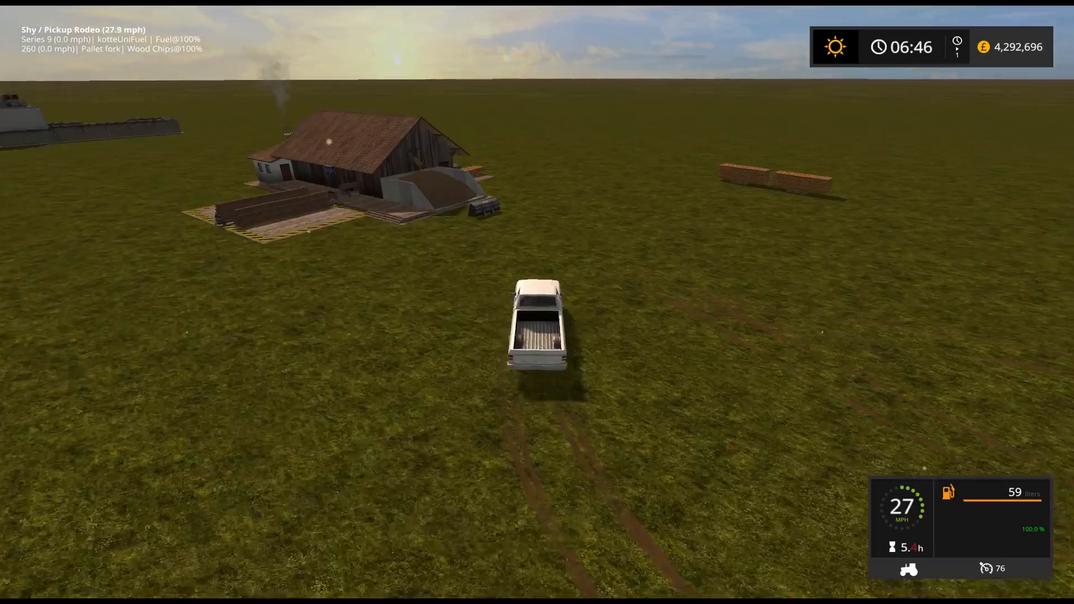
key(w)
key(a)
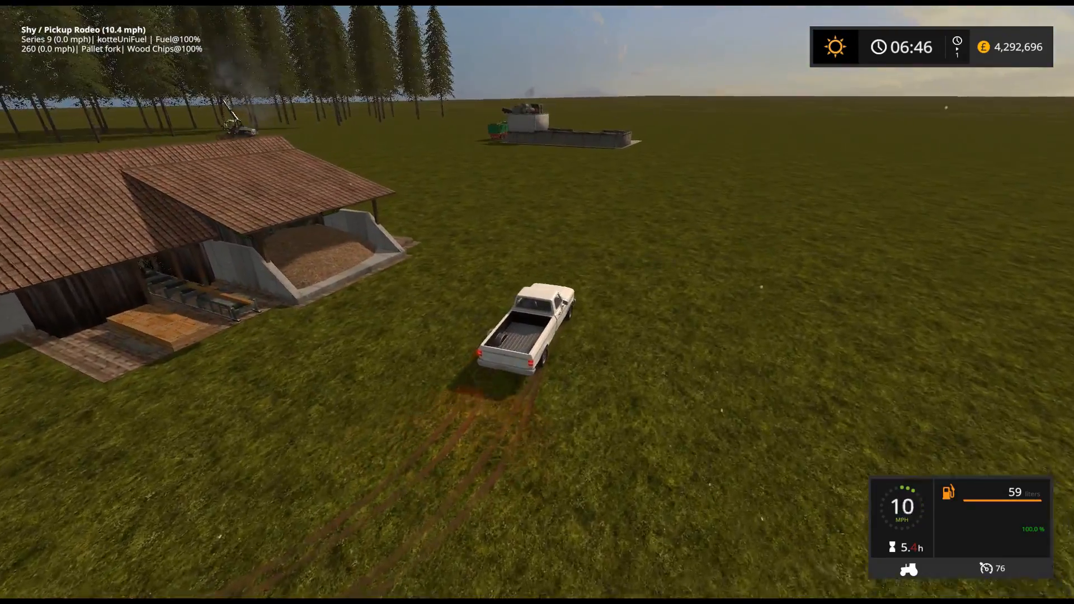
key(e)
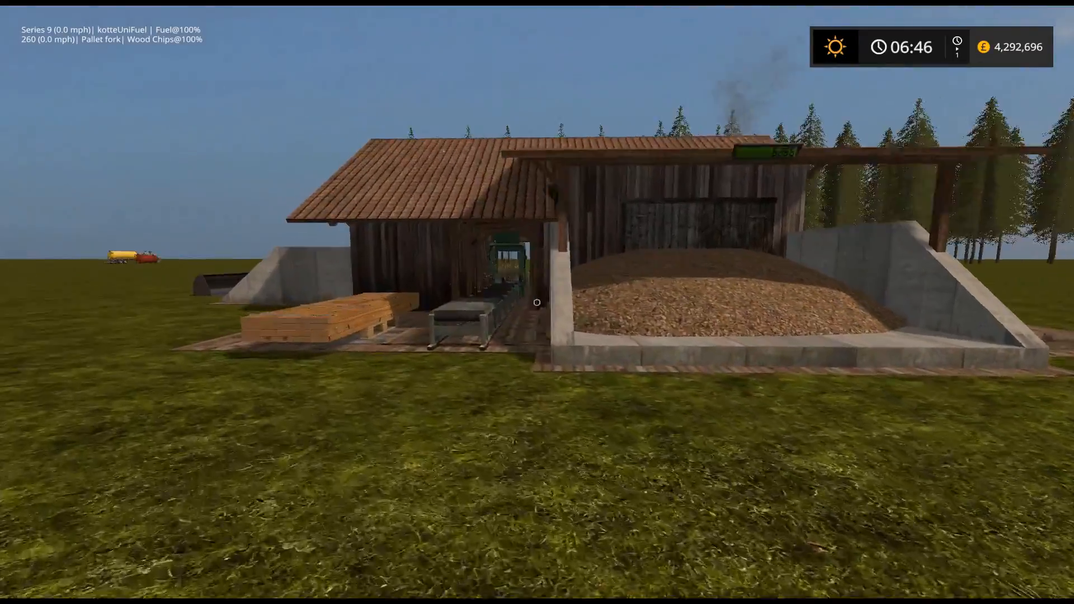
key(w)
key(a)
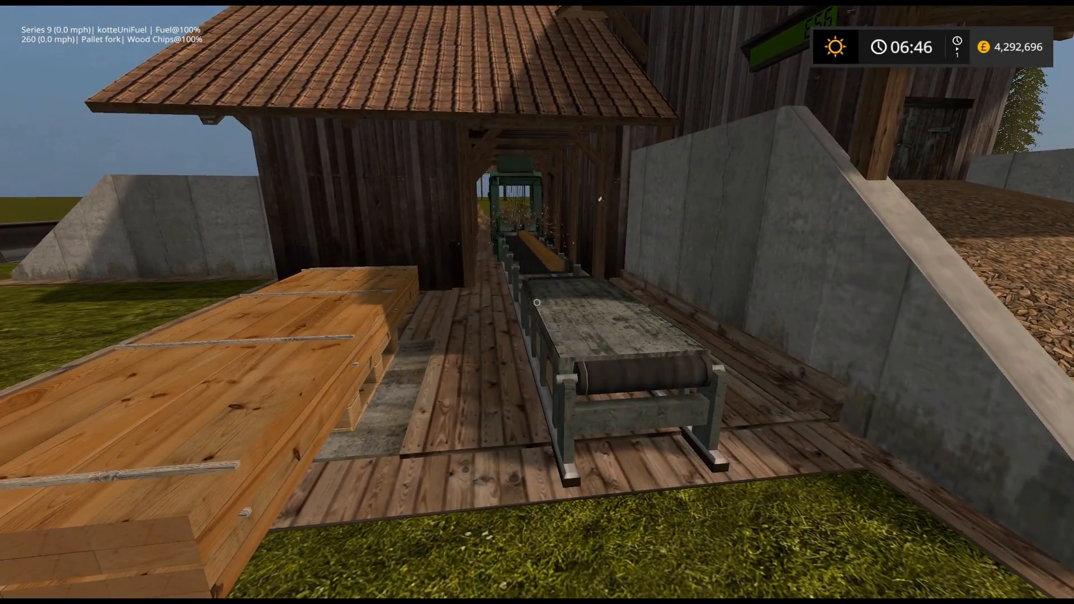
key(s)
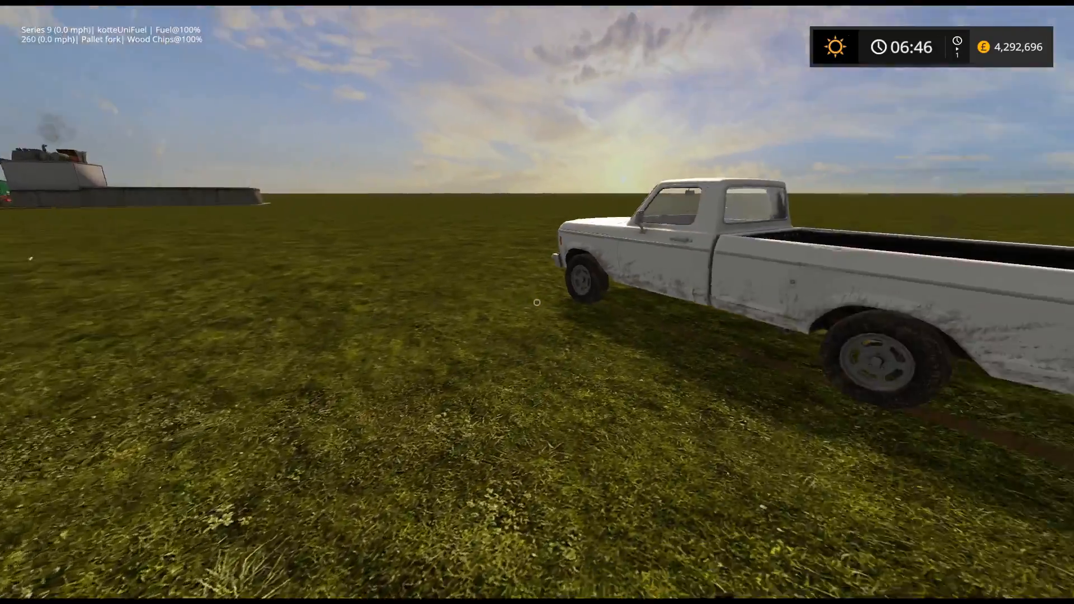
key(e)
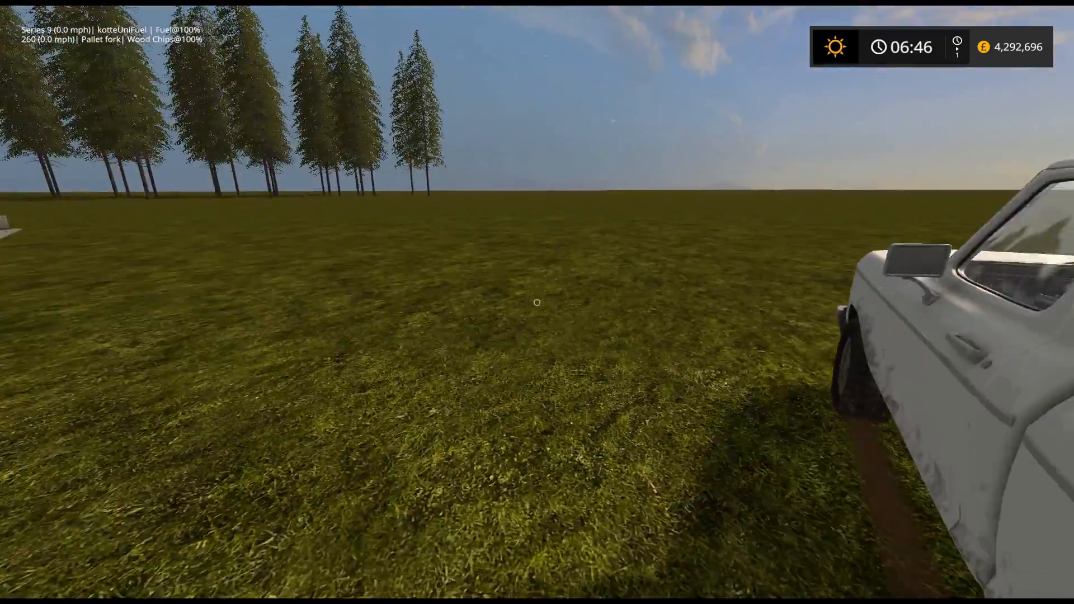
key(w)
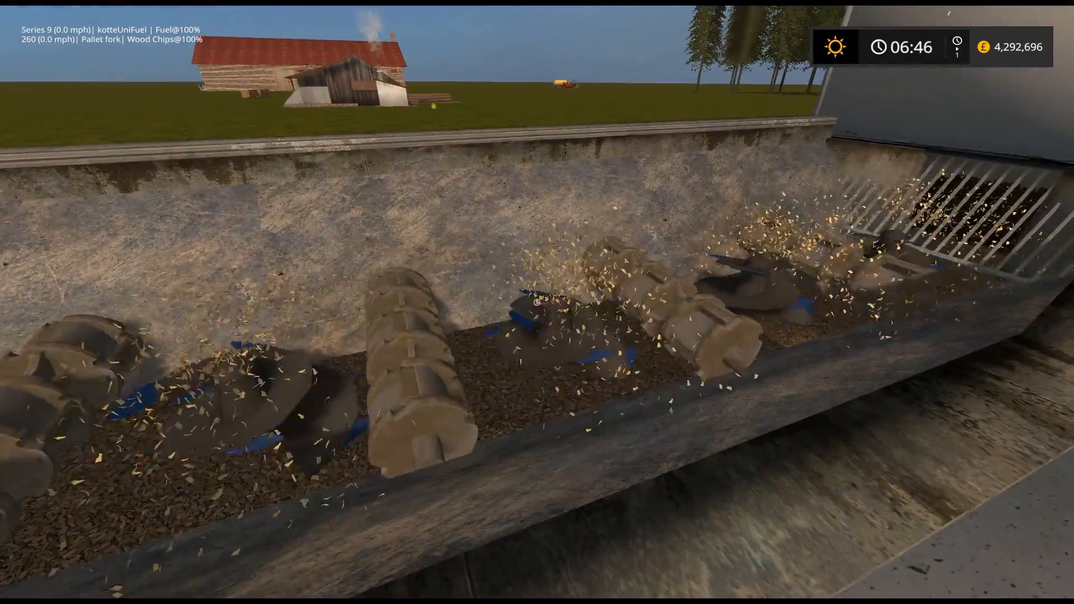
key(d)
key(w)
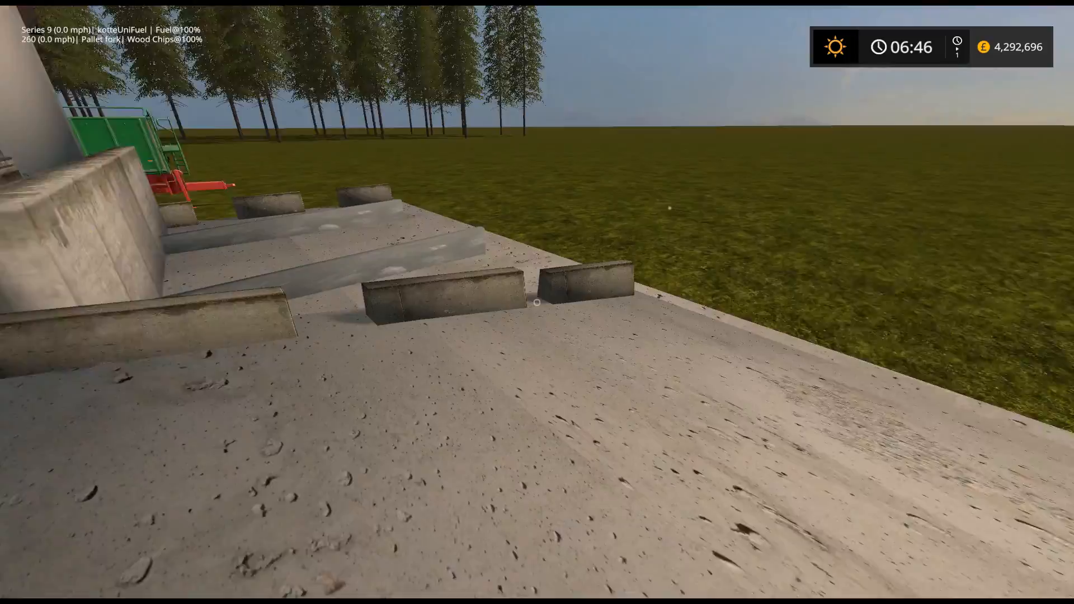
key(w)
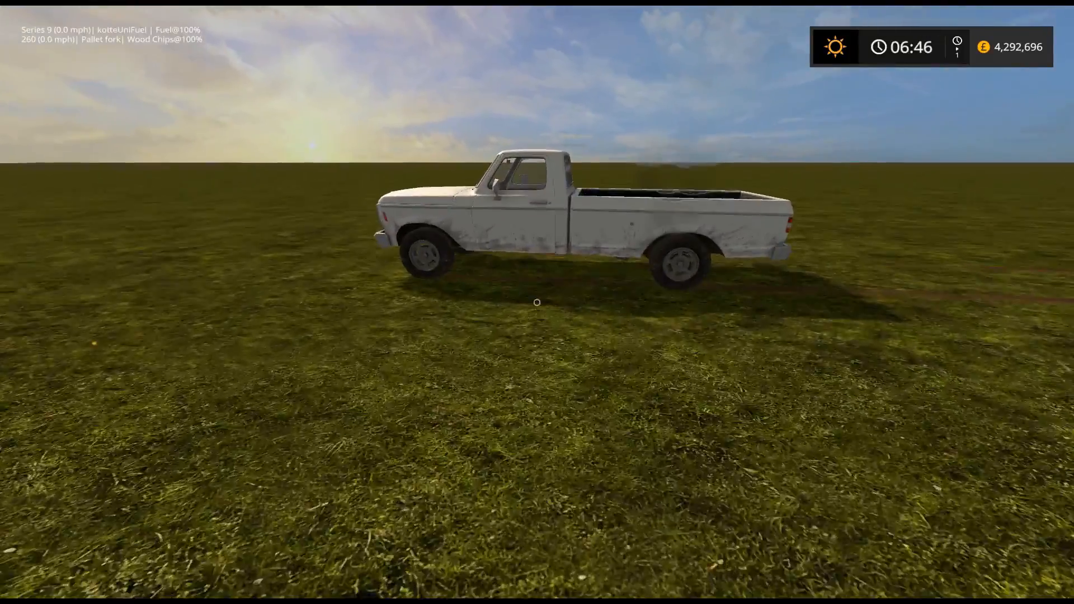
key(e)
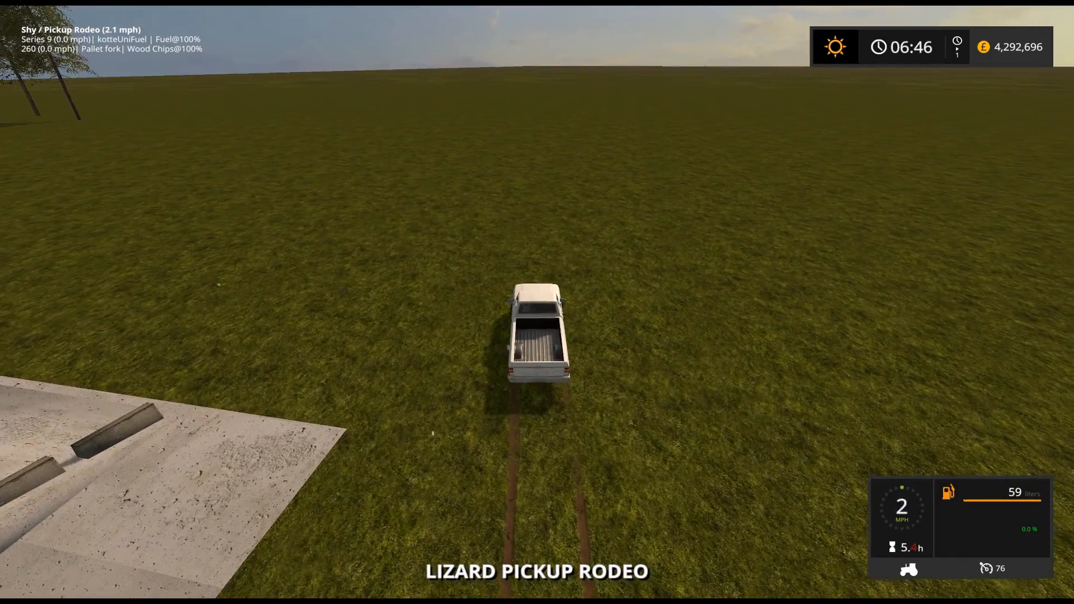
key(w)
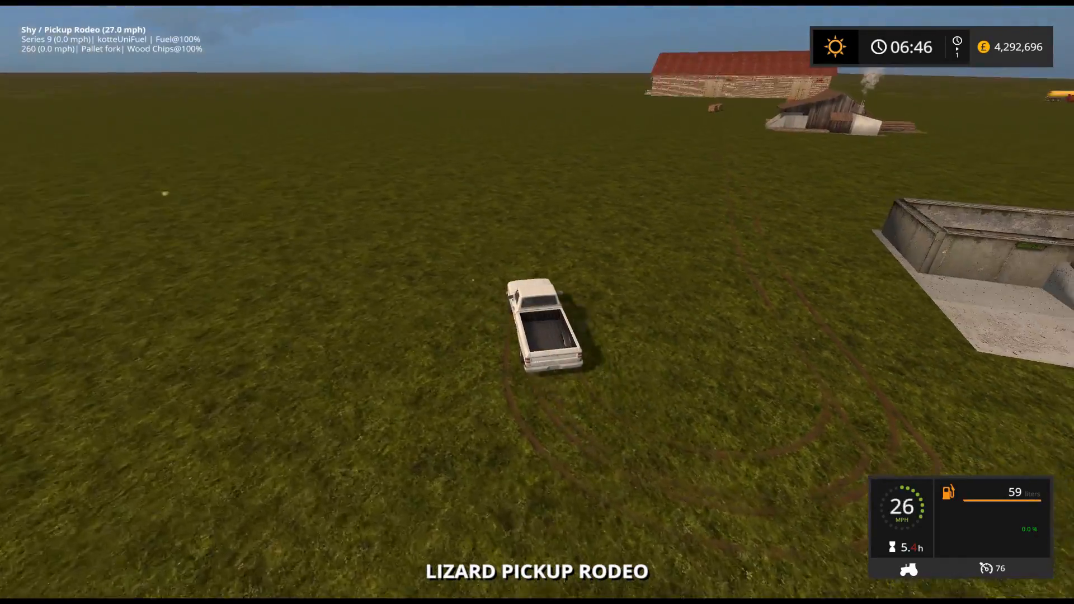
key(w)
key(d)
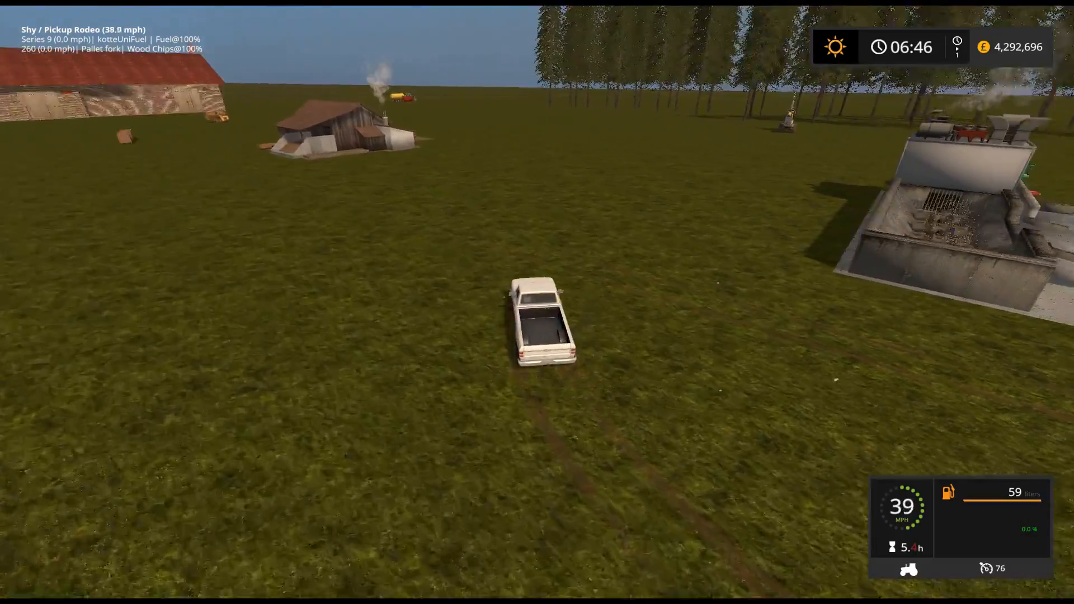
key(w)
key(a)
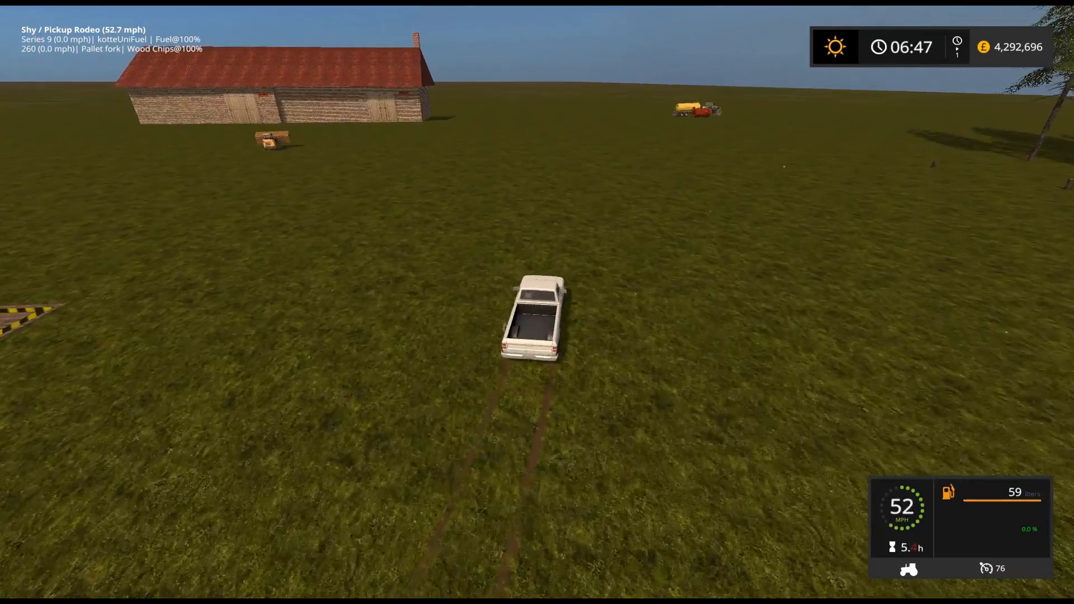
key(s)
key(a)
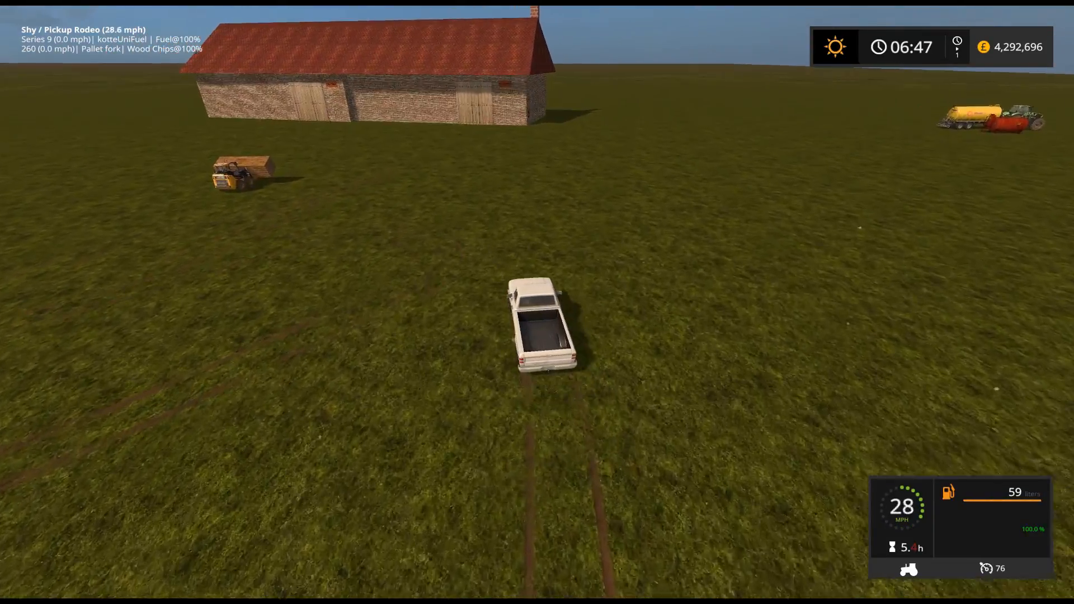
key(s)
key(e)
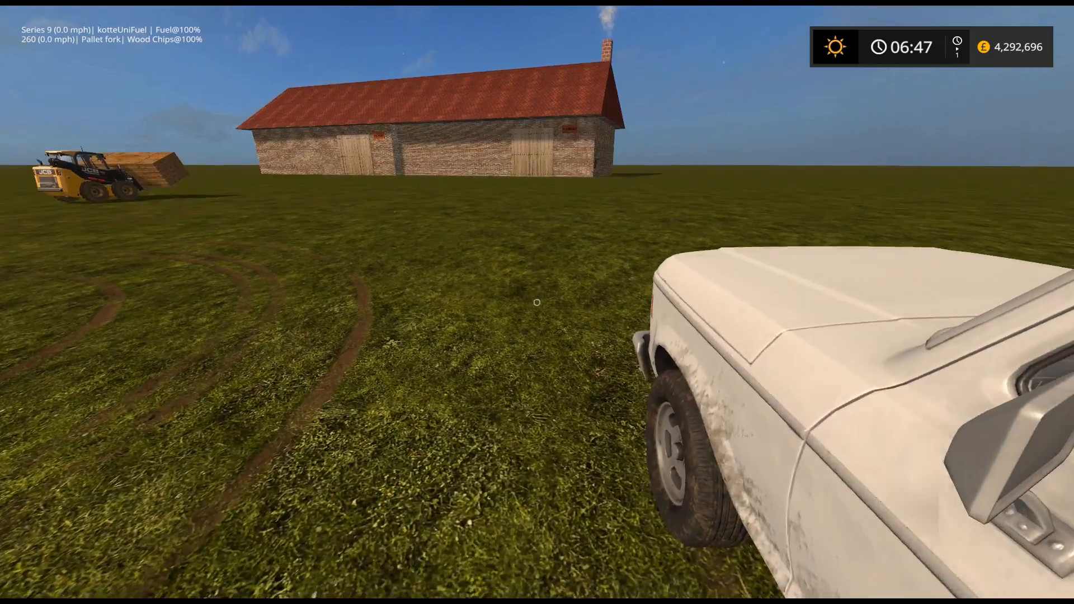
key(w)
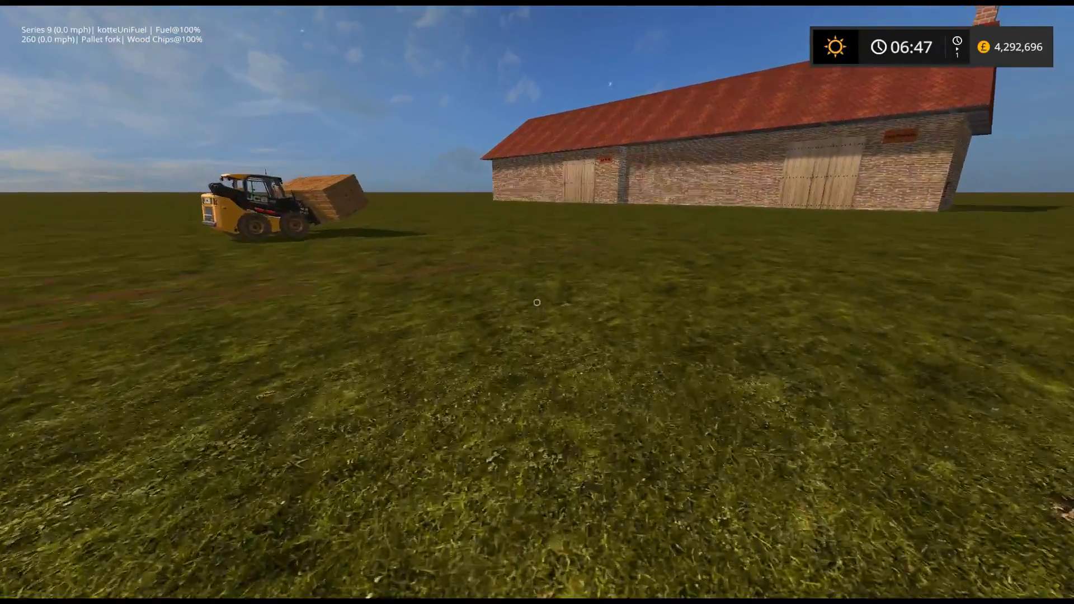
key(w)
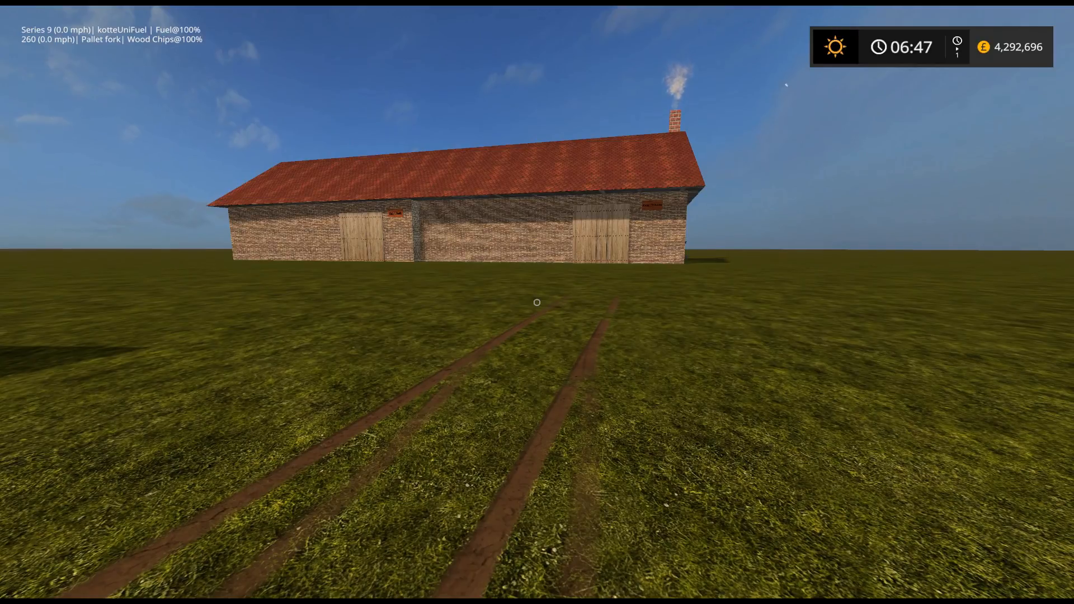
key(w)
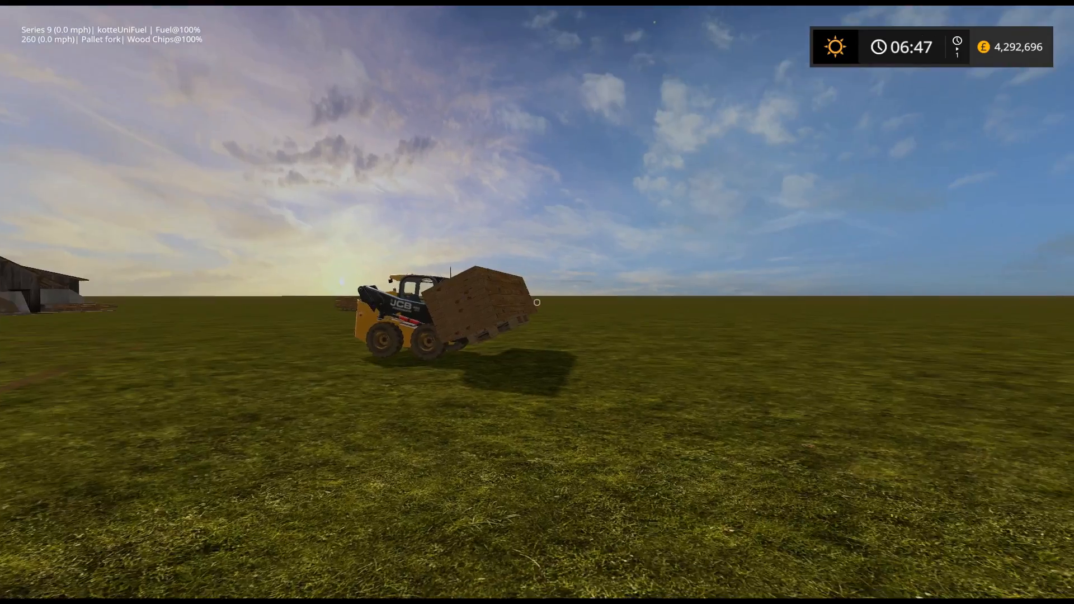
- Walk around the pallet factory and the JCB loader carrying the boards to examine the test setup from outside
key(w)
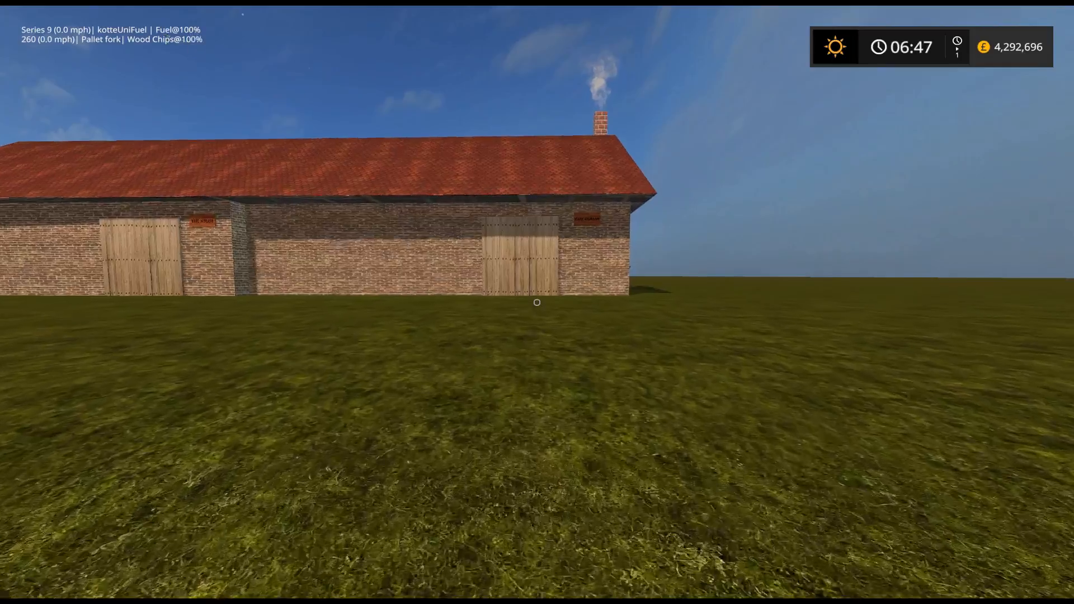
key(w)
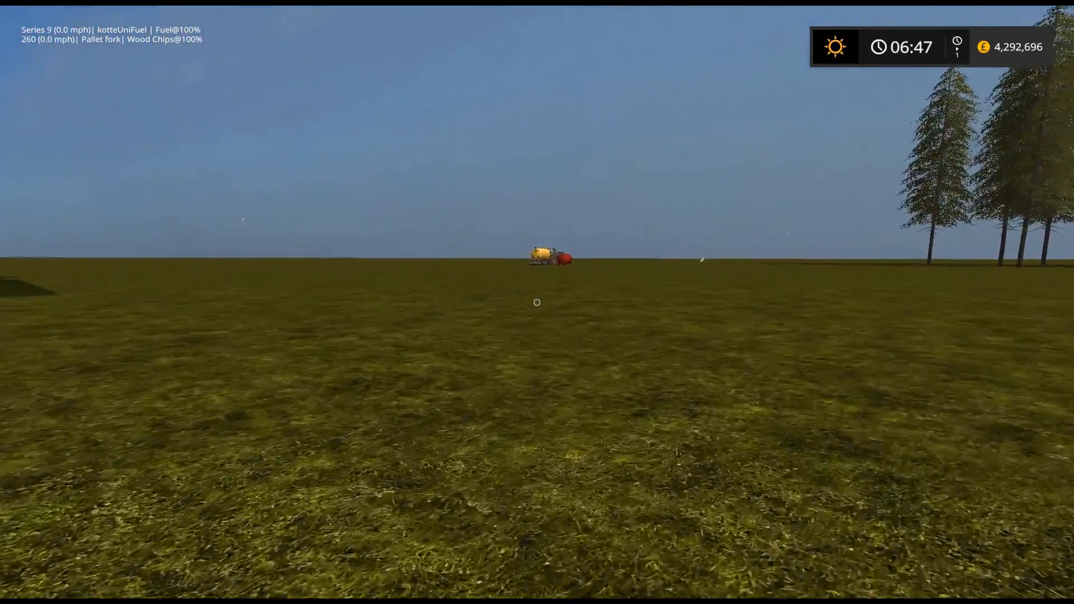
key(w)
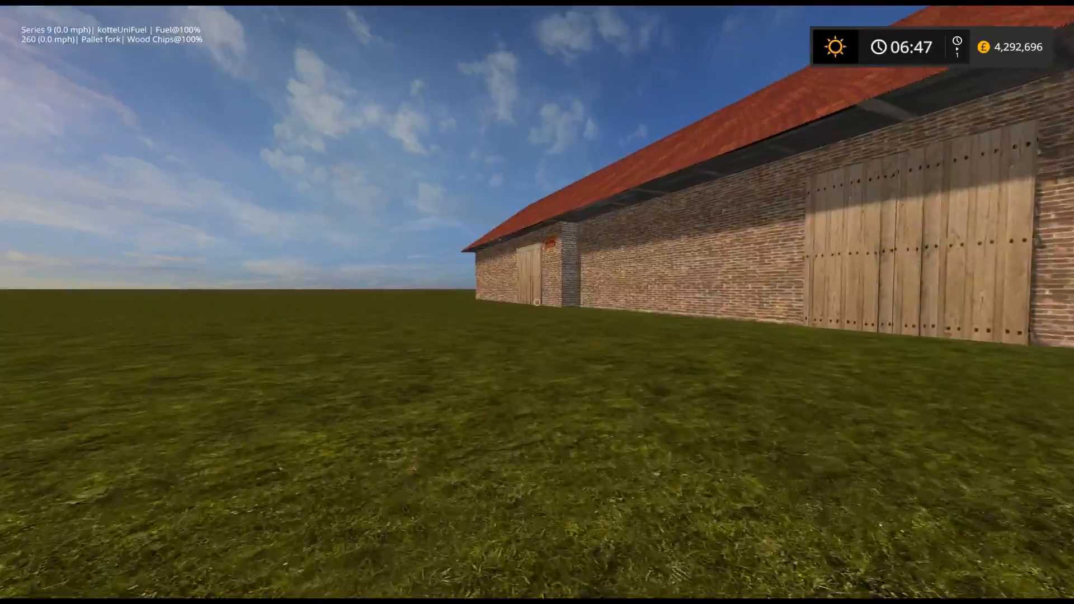
key(w)
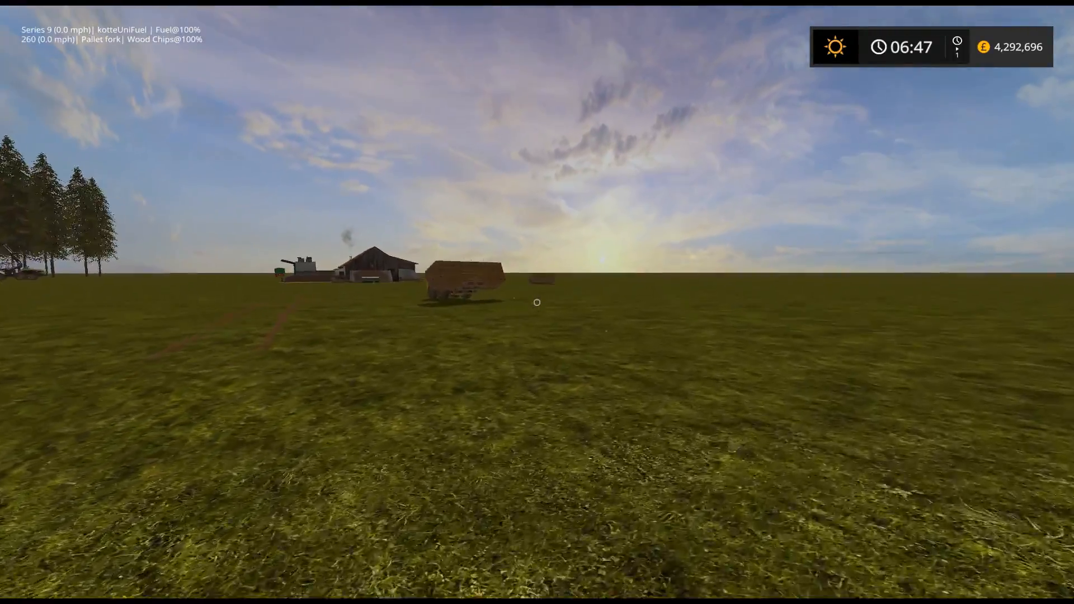
key(w)
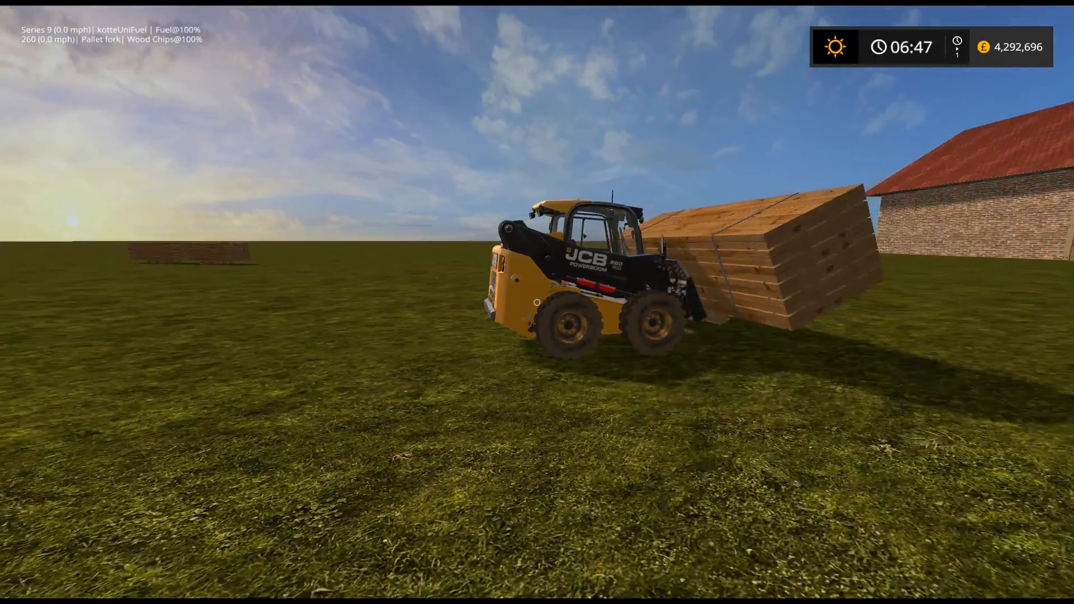
key(w)
key(s)
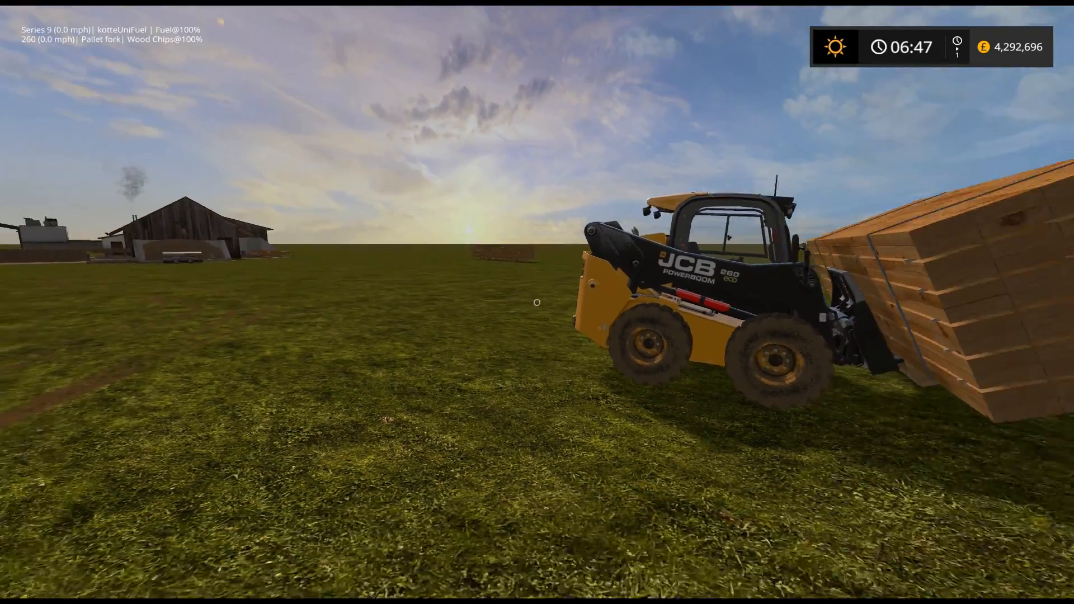
- Walk to the wooden double door beside the WARE-EIN... sign at the factory's chimney end and open it
key(w)
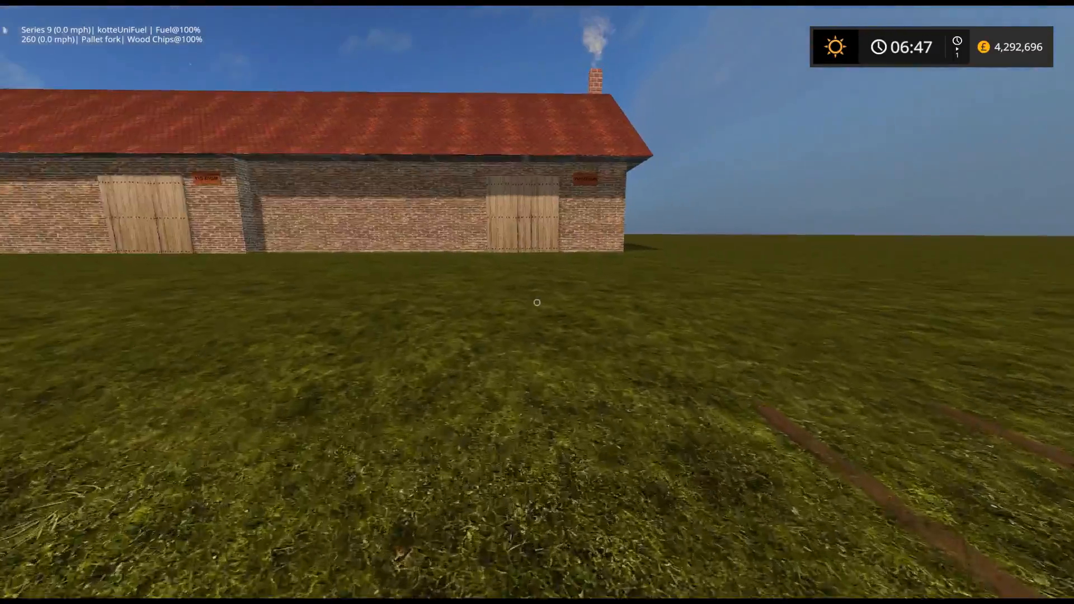
key(w)
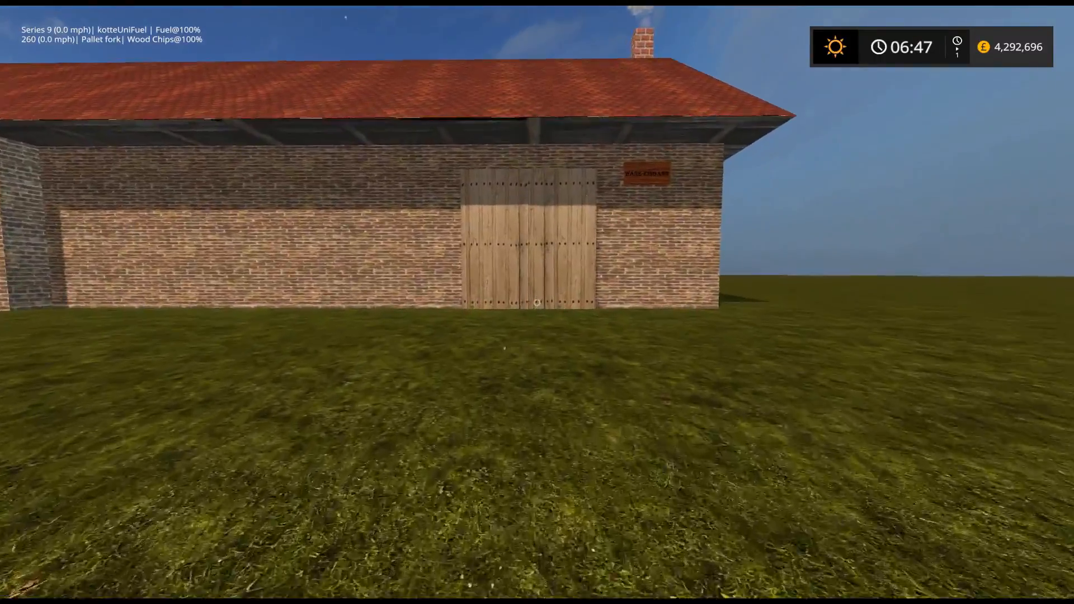
key(w)
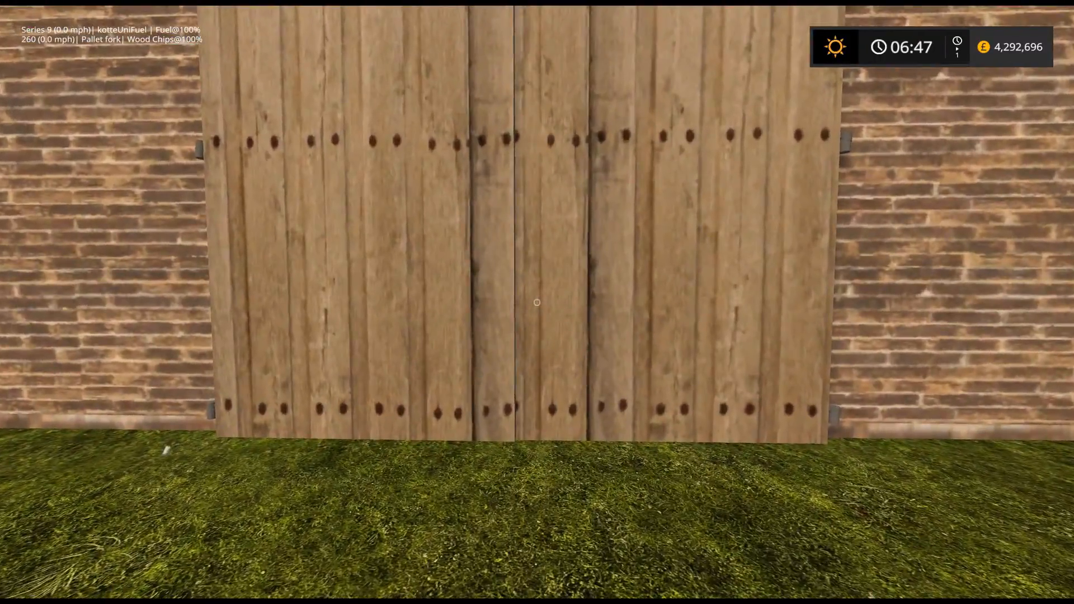
key(s)
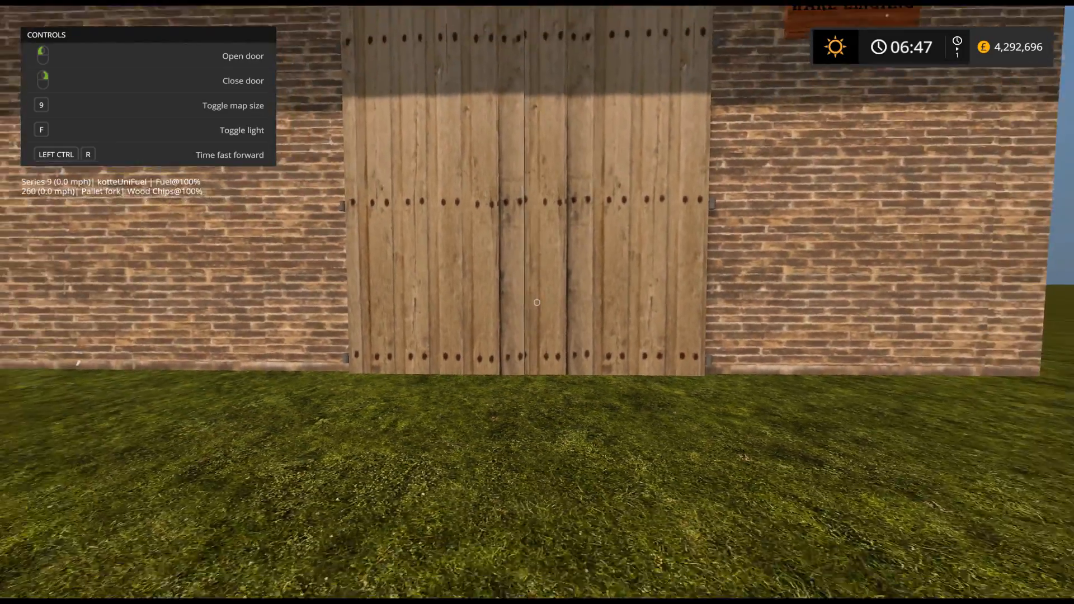
key(s)
key(w)
key(s)
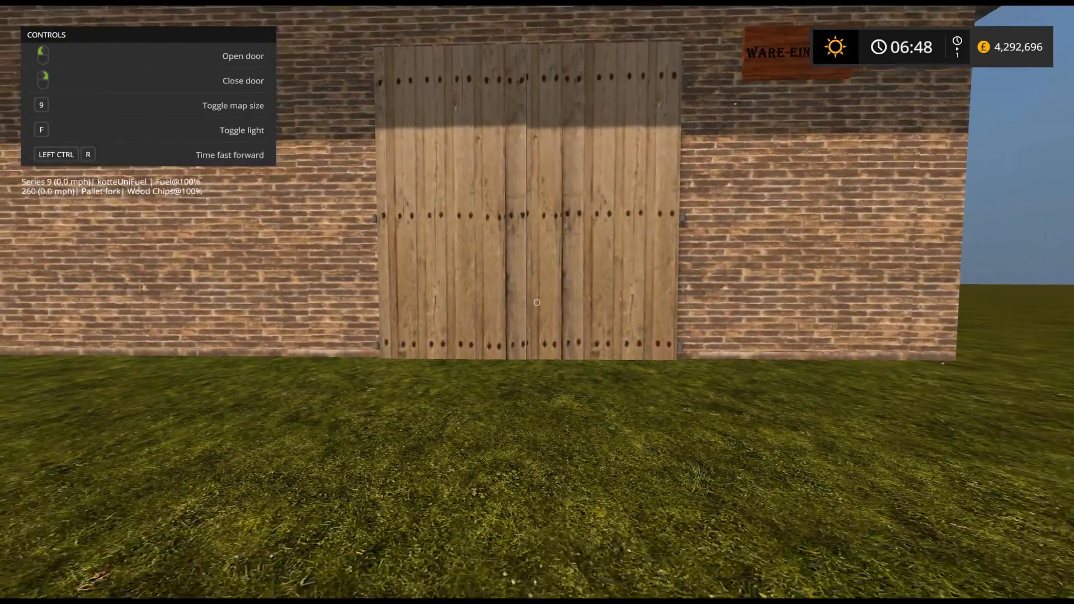
key(w)
click(537, 302)
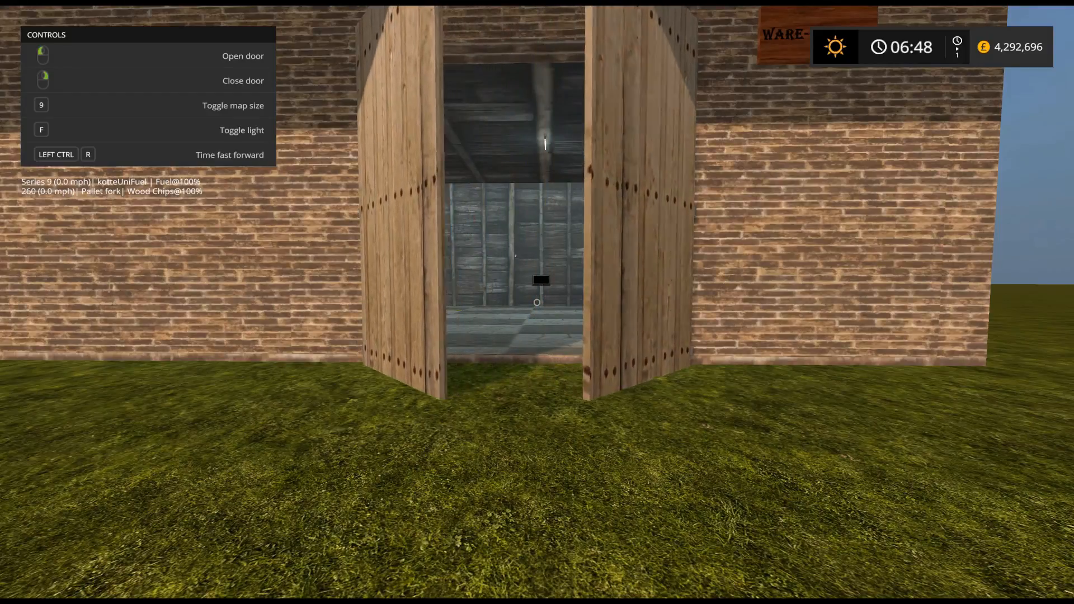
right_click(537, 302)
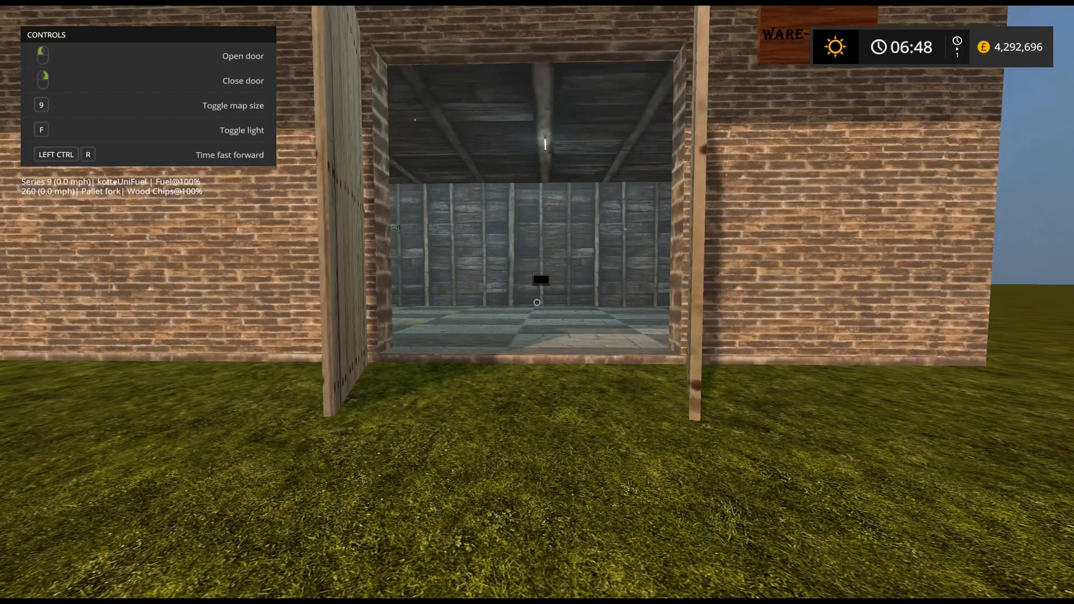
- Enter the factory room and check the resources and products listed at the wall monitor
key(w)
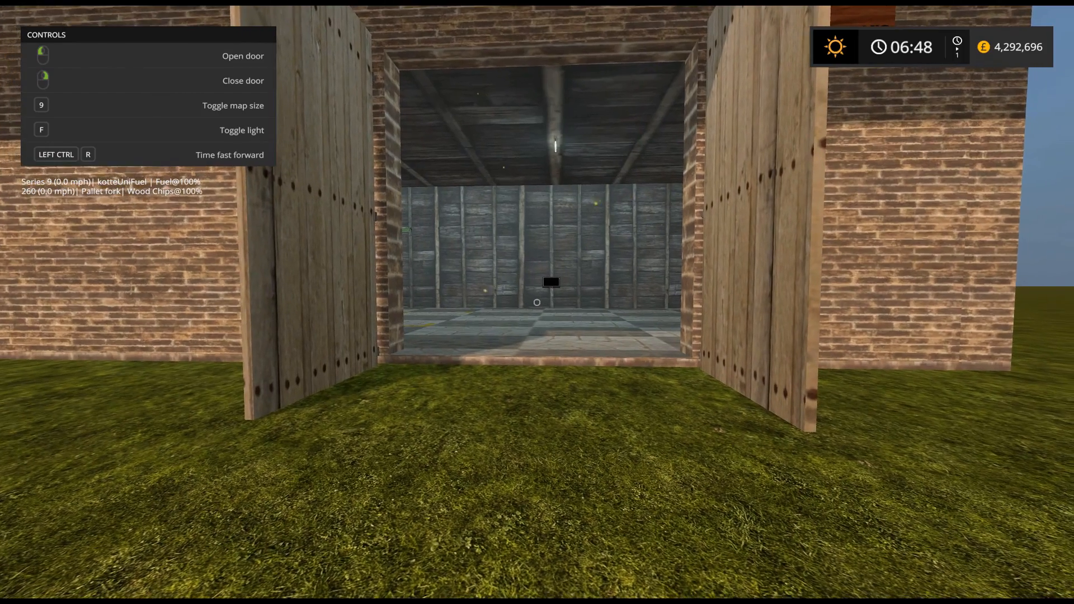
key(w)
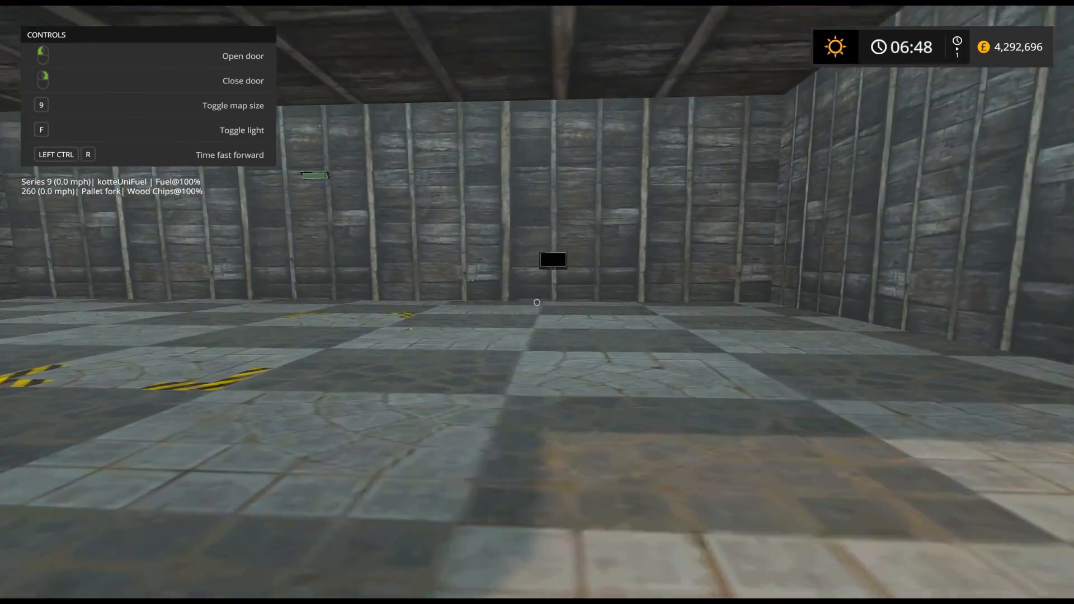
key(w)
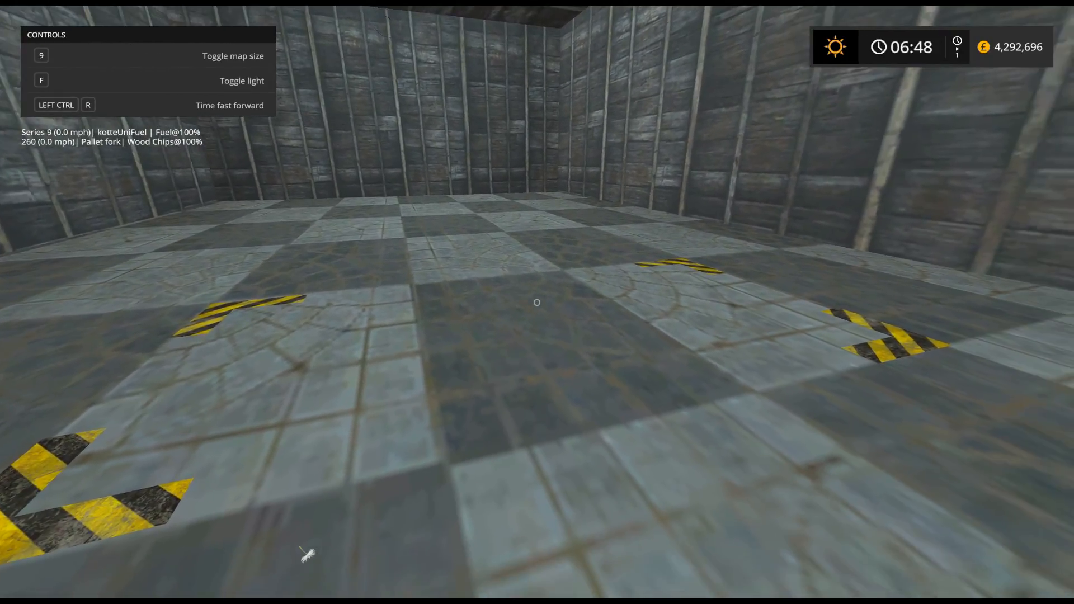
key(w)
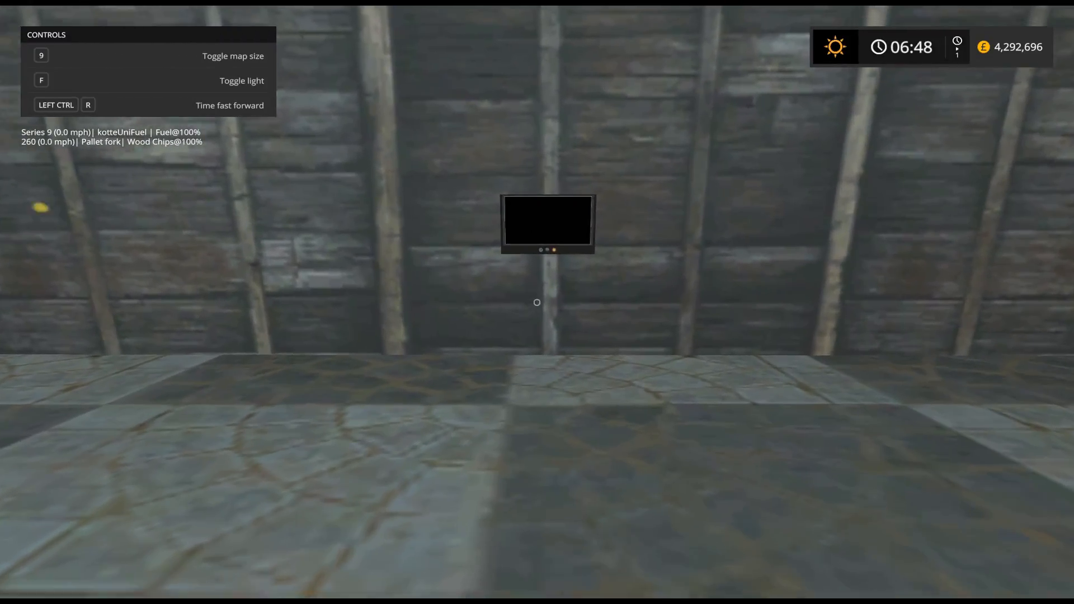
key(w)
key(w)
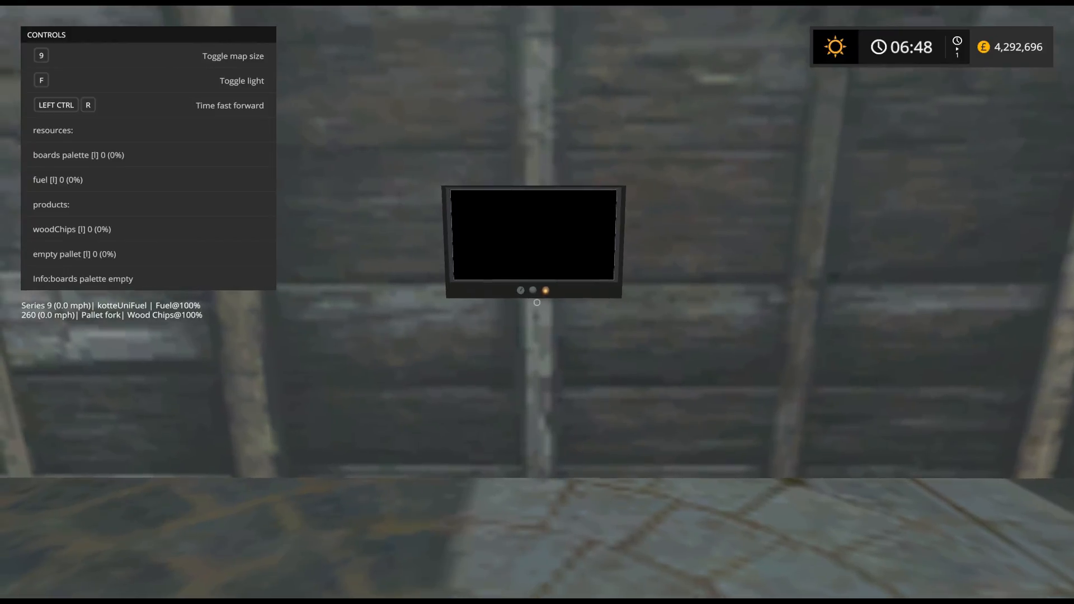
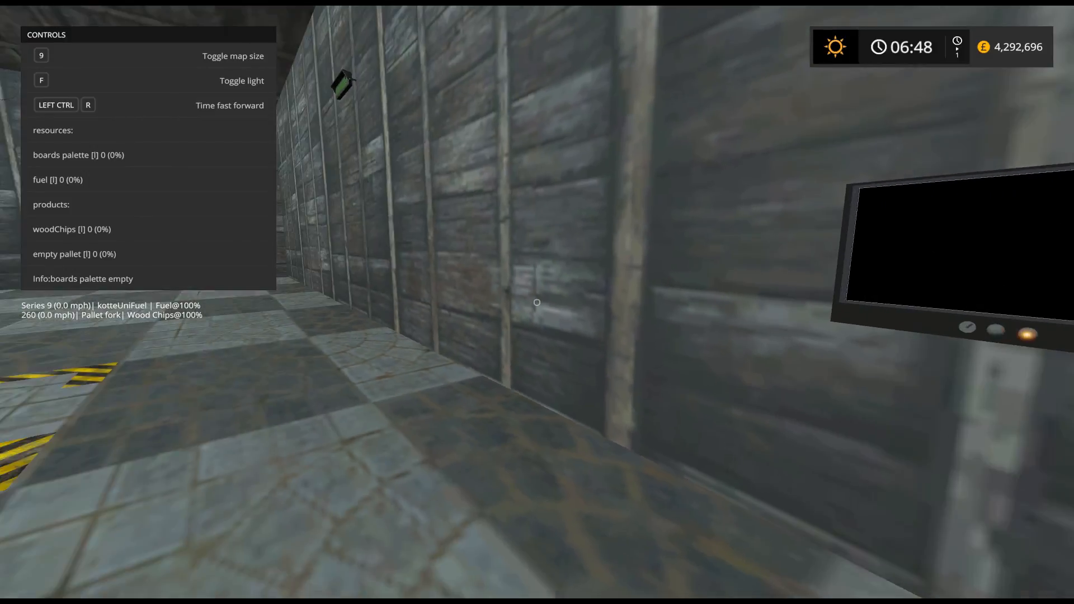
- Leave the monitor room and enter the factory's other room through its second wooden double door
key(w)
key(w)
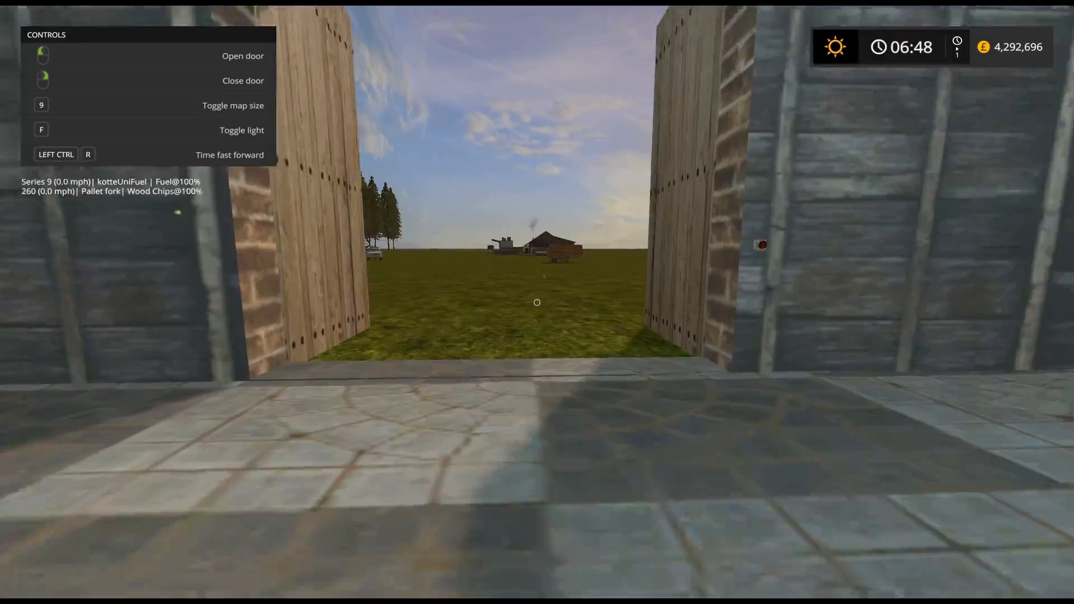
key(w)
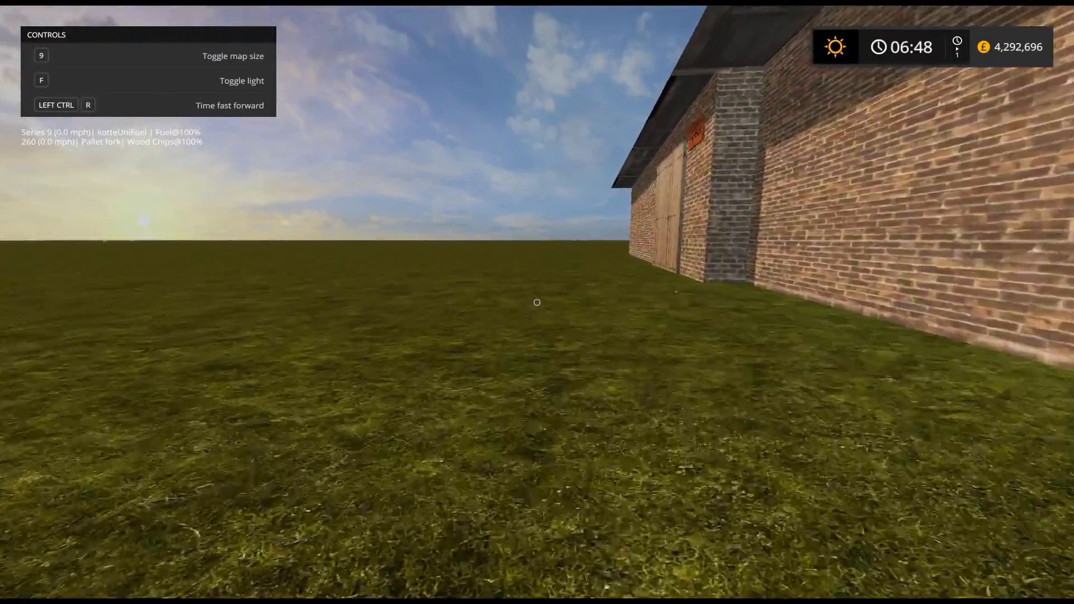
key(w)
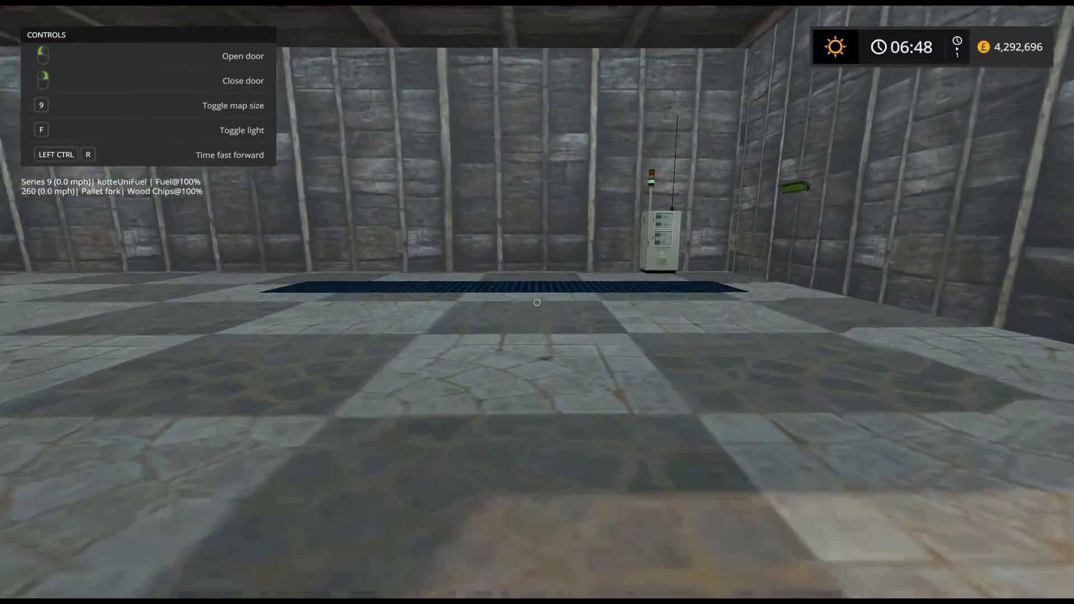
- Examine the second room's blue floor grate, ceiling pipe, control cabinet with signal light and wall counter
key(w)
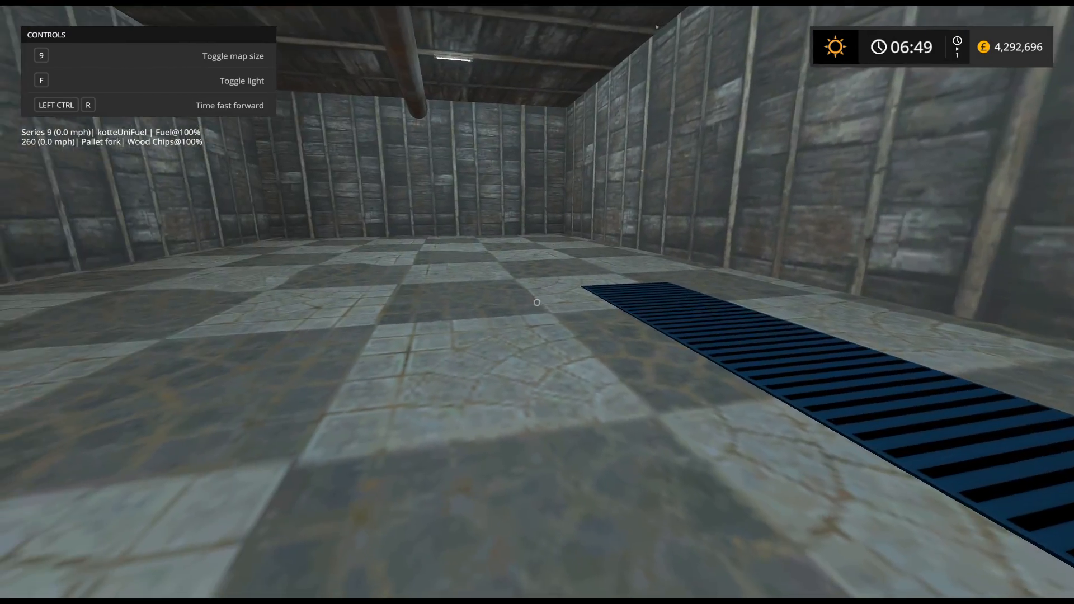
key(w)
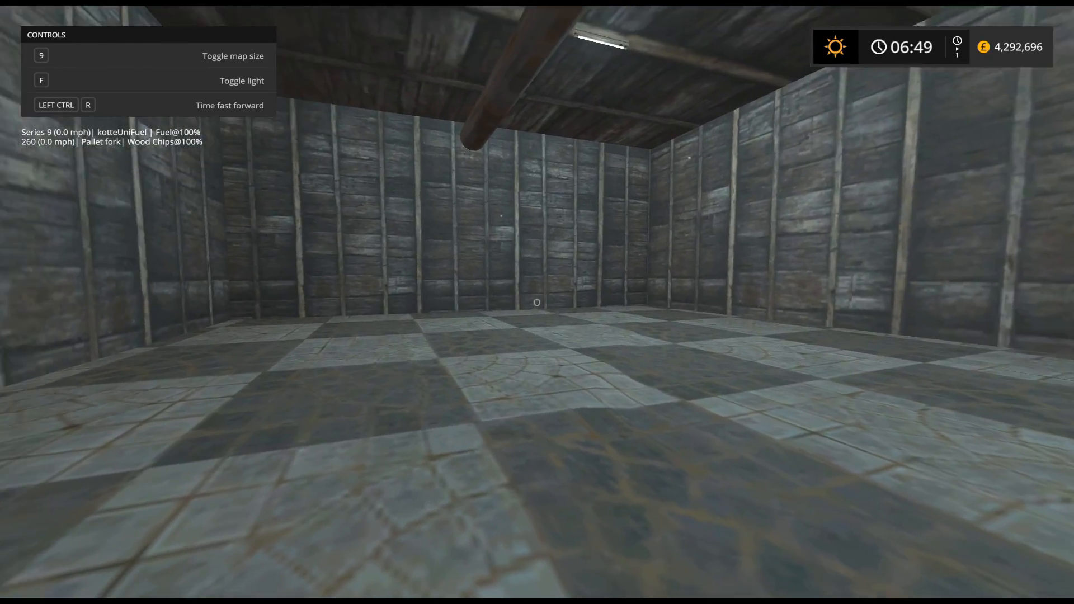
key(s)
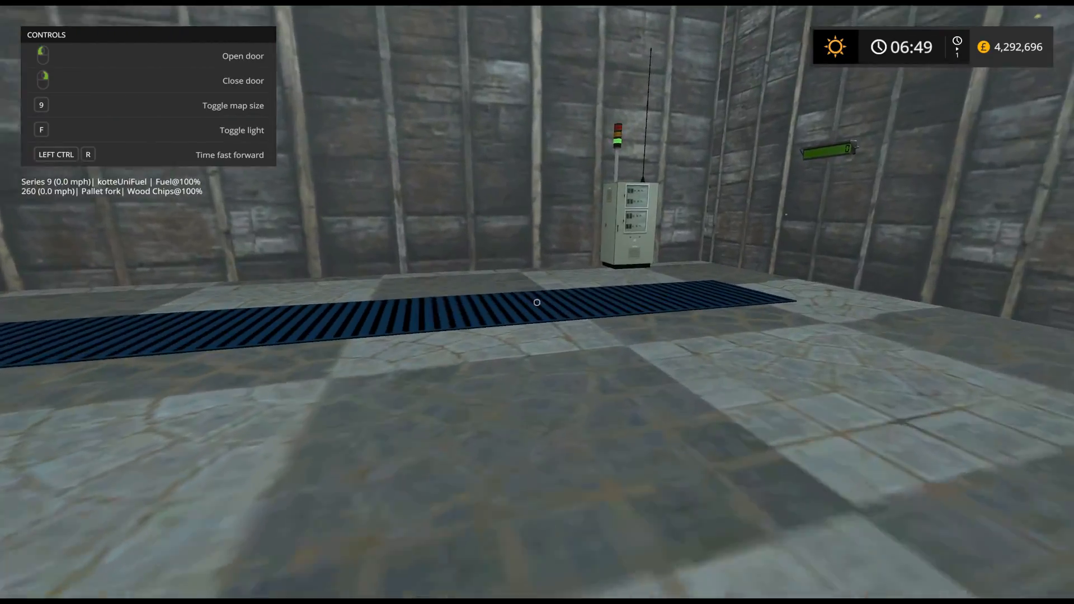
key(w)
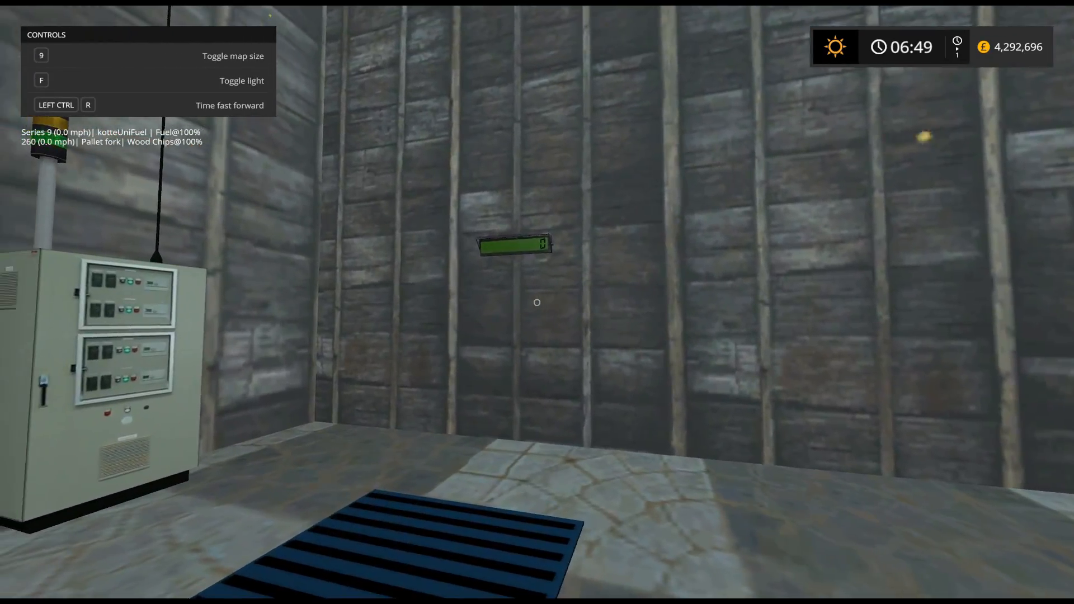
key(w)
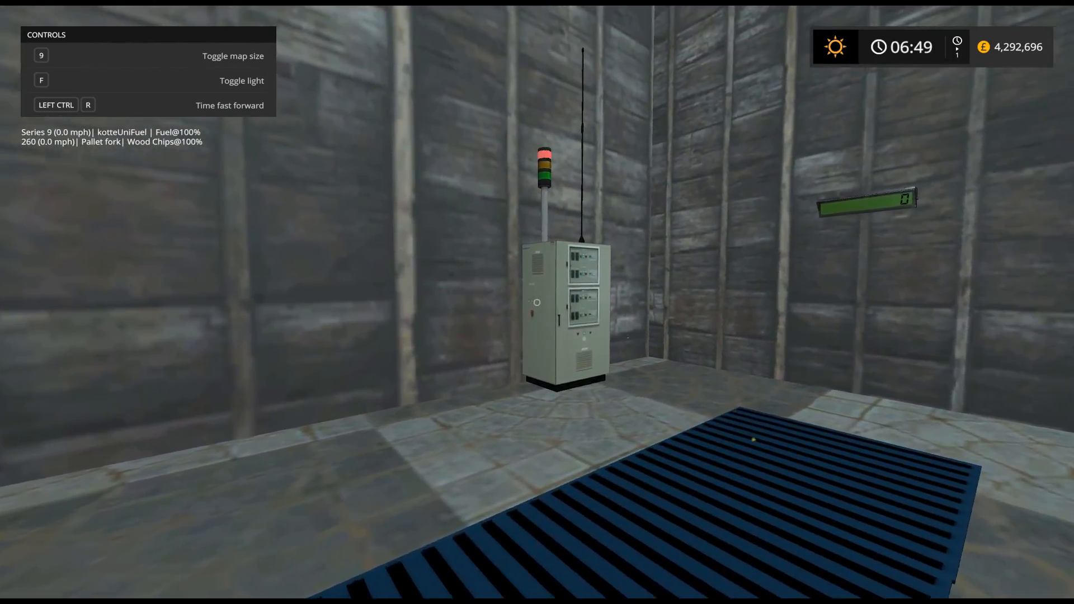
key(s)
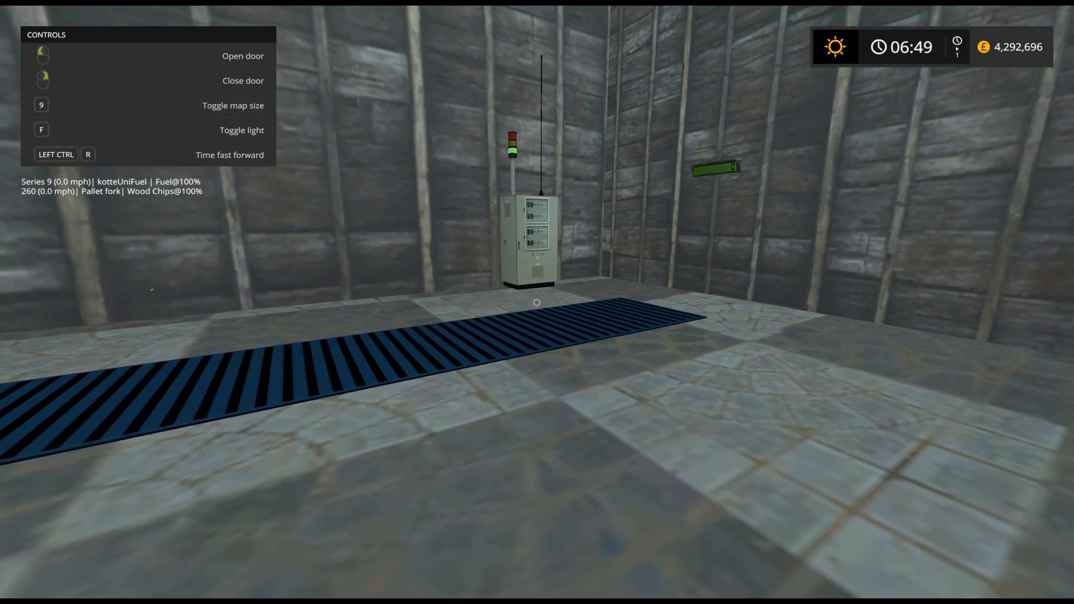
- Leave the second factory room, walk across the grass to the loaded JCB 260 and get into it
key(w)
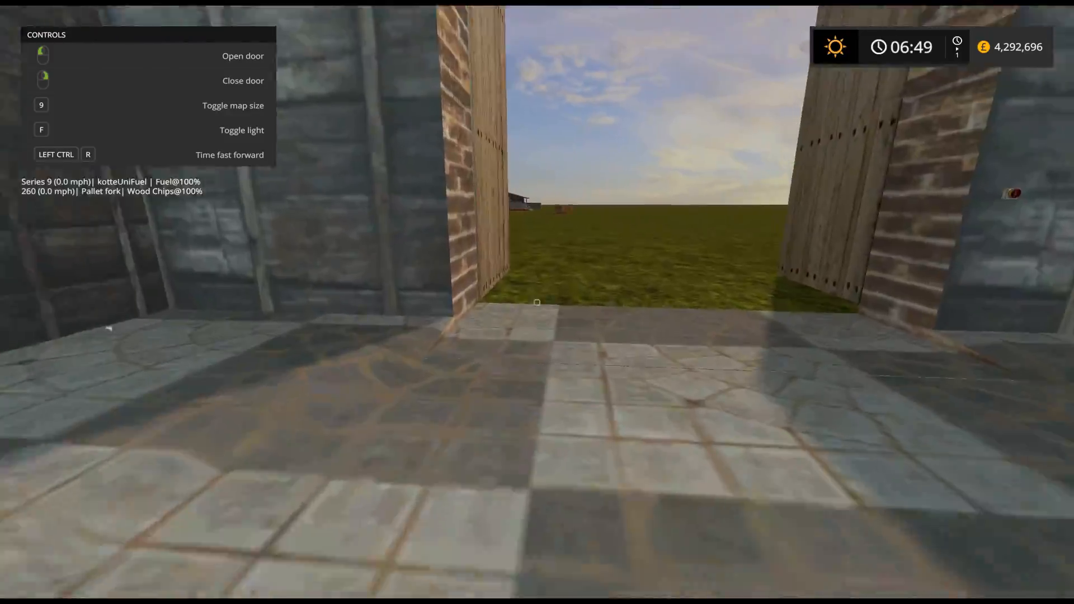
key(w)
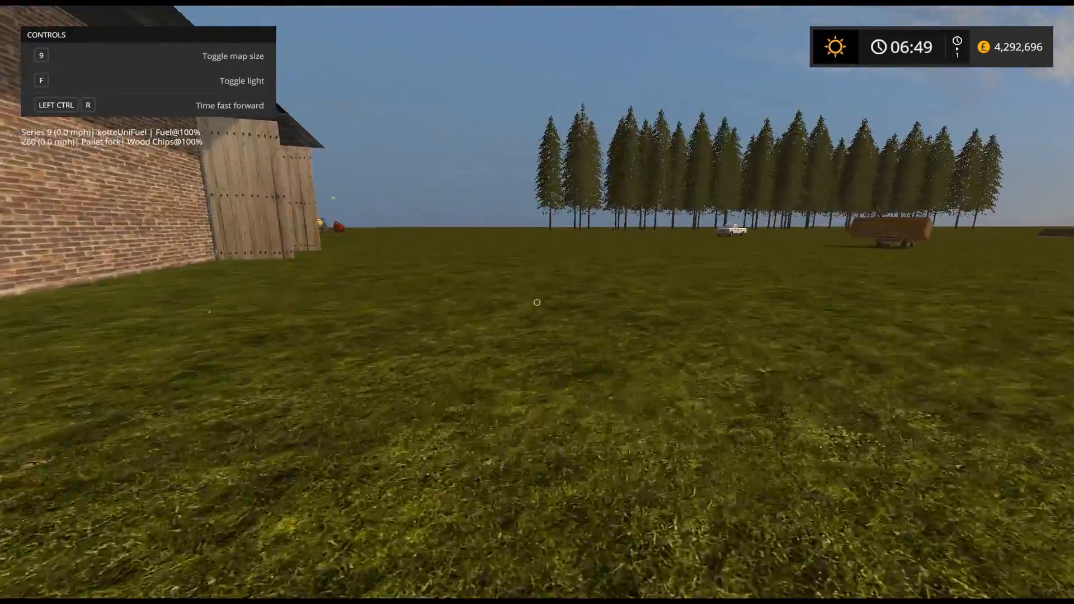
key(w)
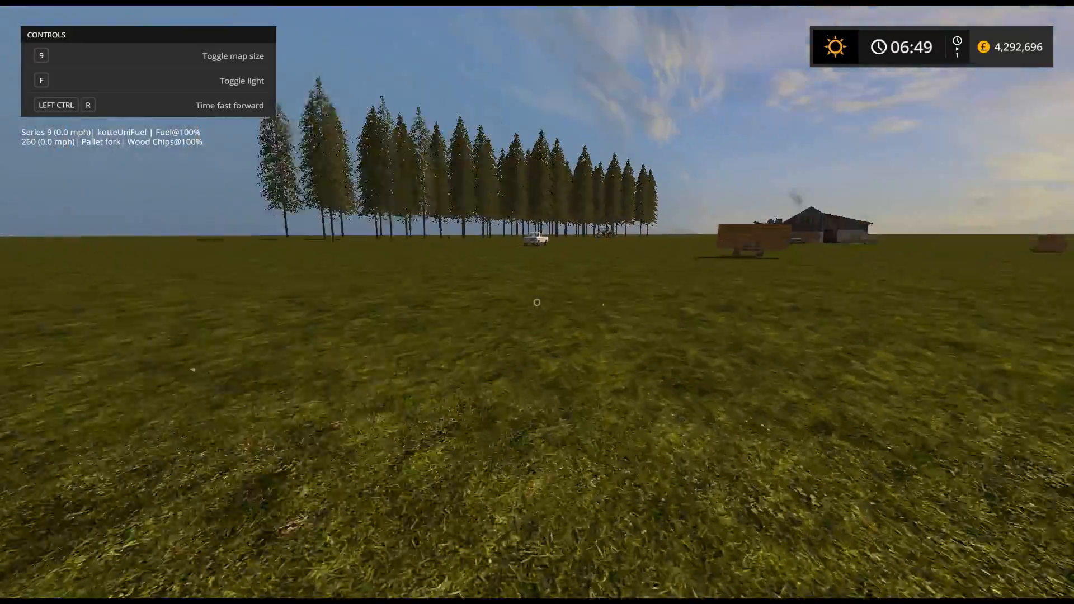
key(w)
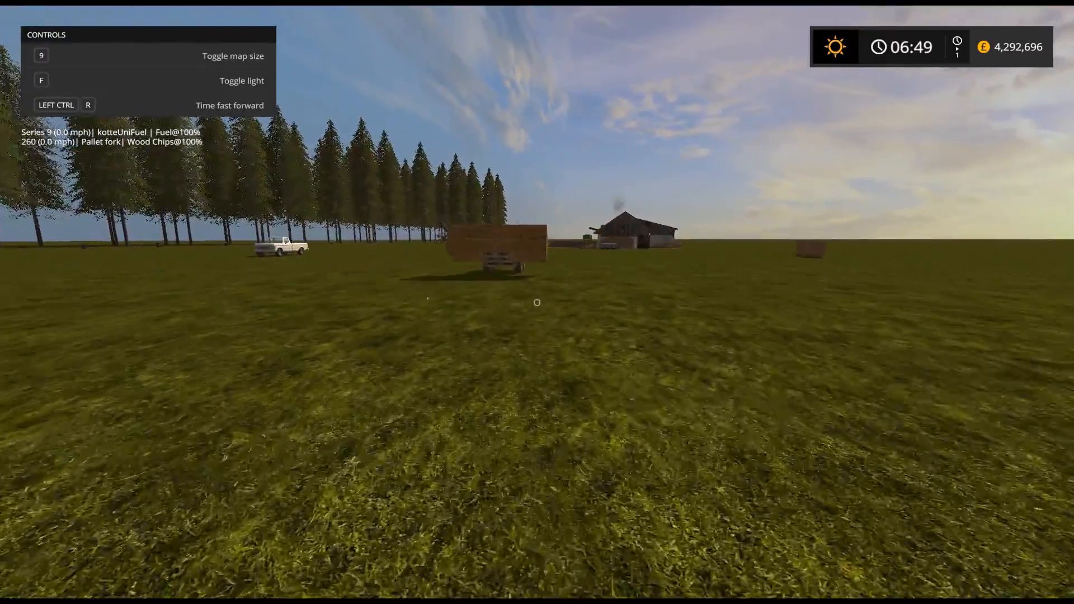
key(w)
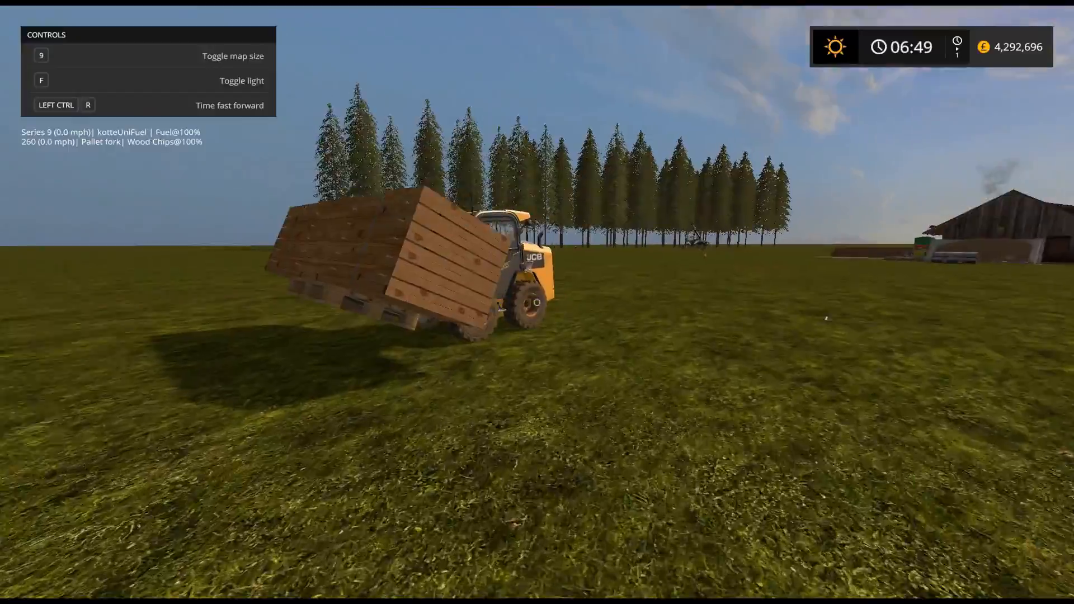
key(w)
key(e)
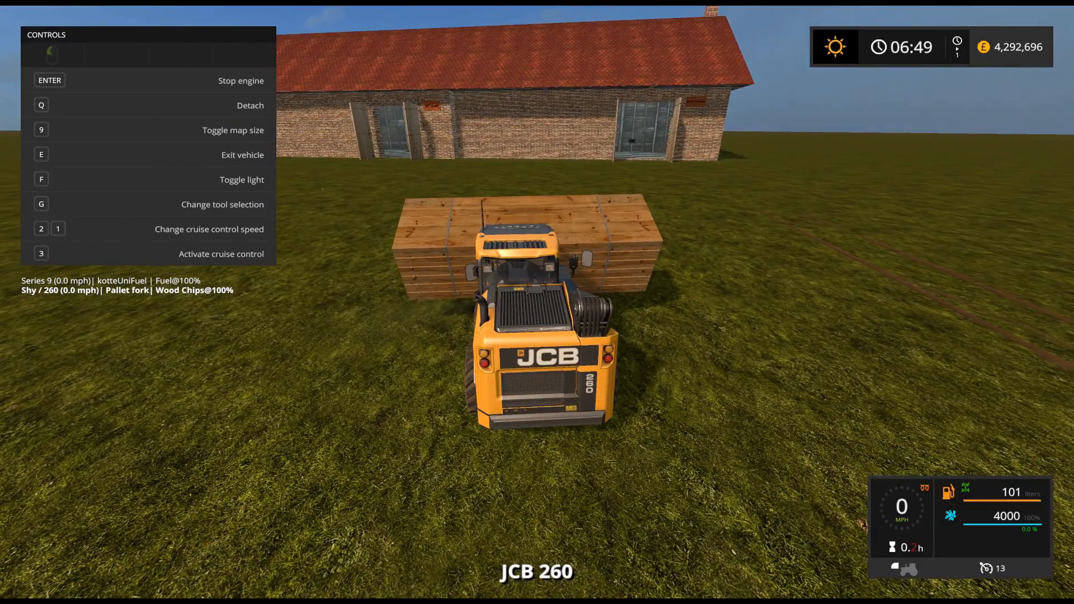
- Close the Courseplay control window, then drive the board load through the open chimney-end door into the monitor room
key(w)
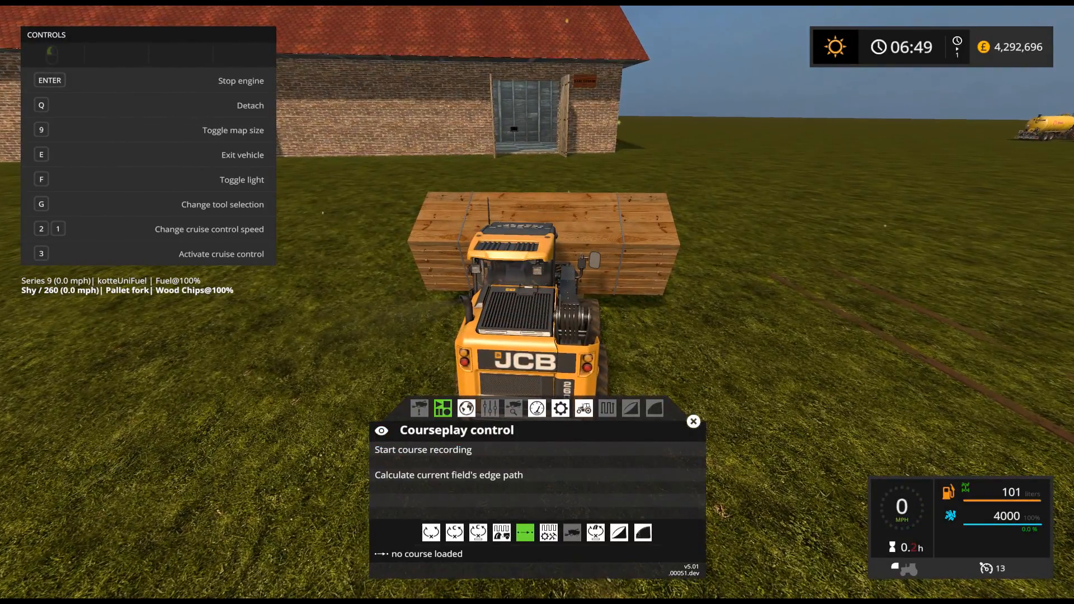
click(693, 422)
key(w)
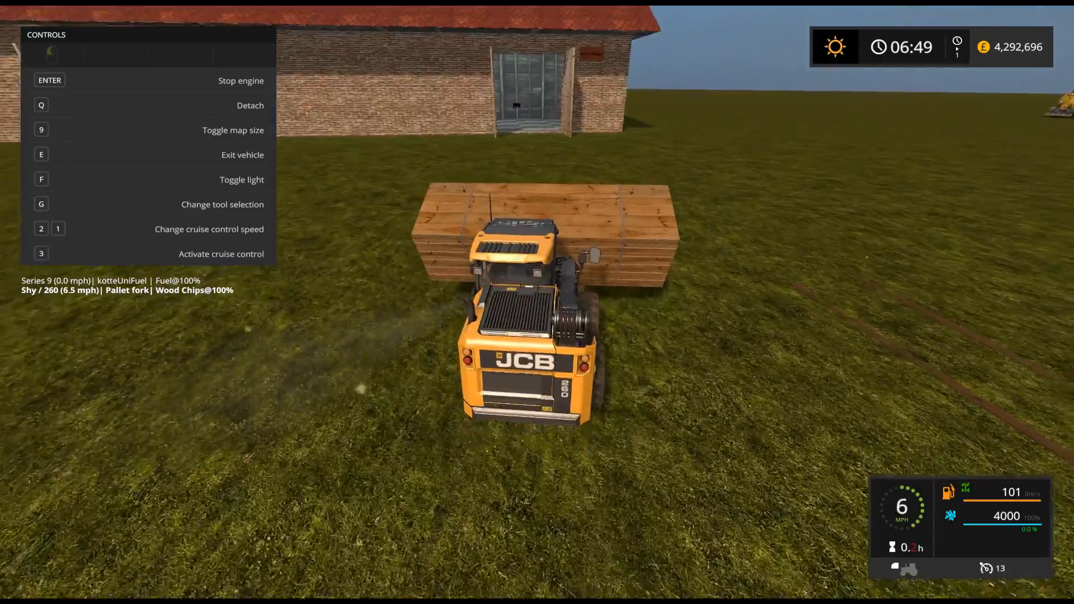
key(w)
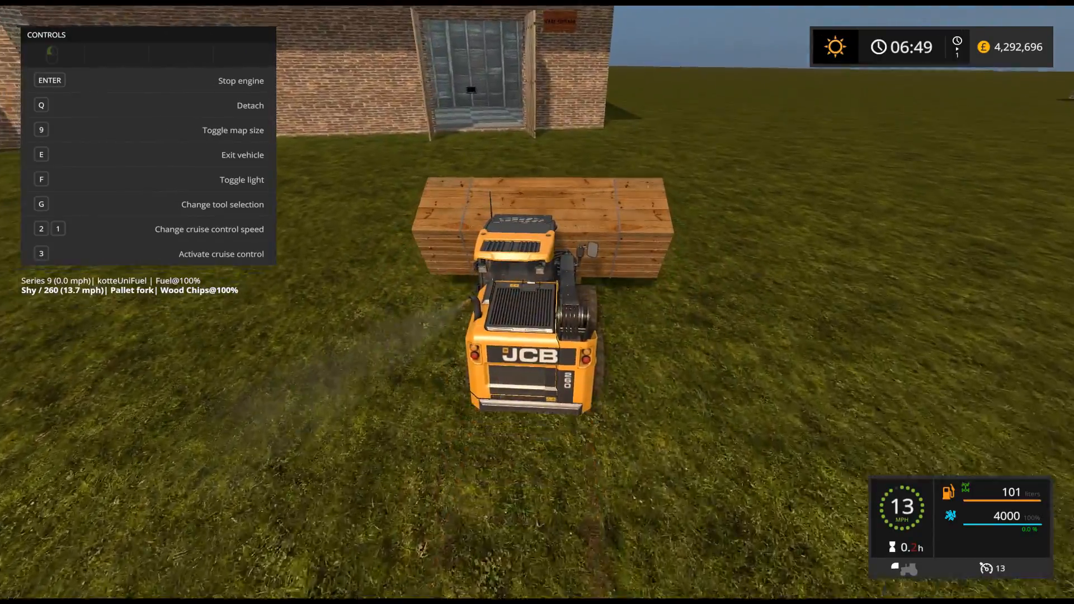
key(w)
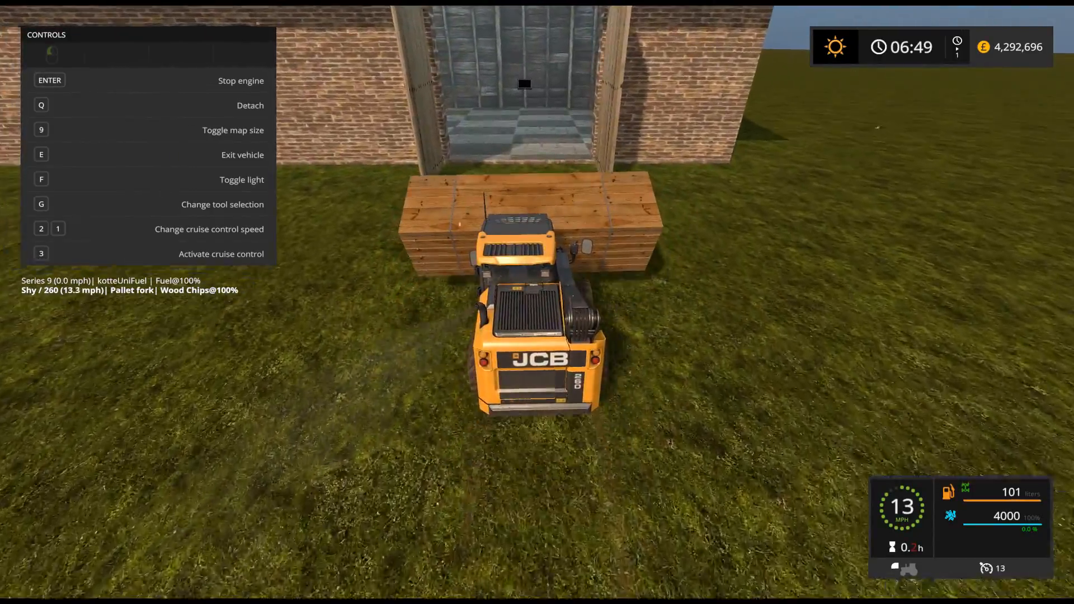
key(w)
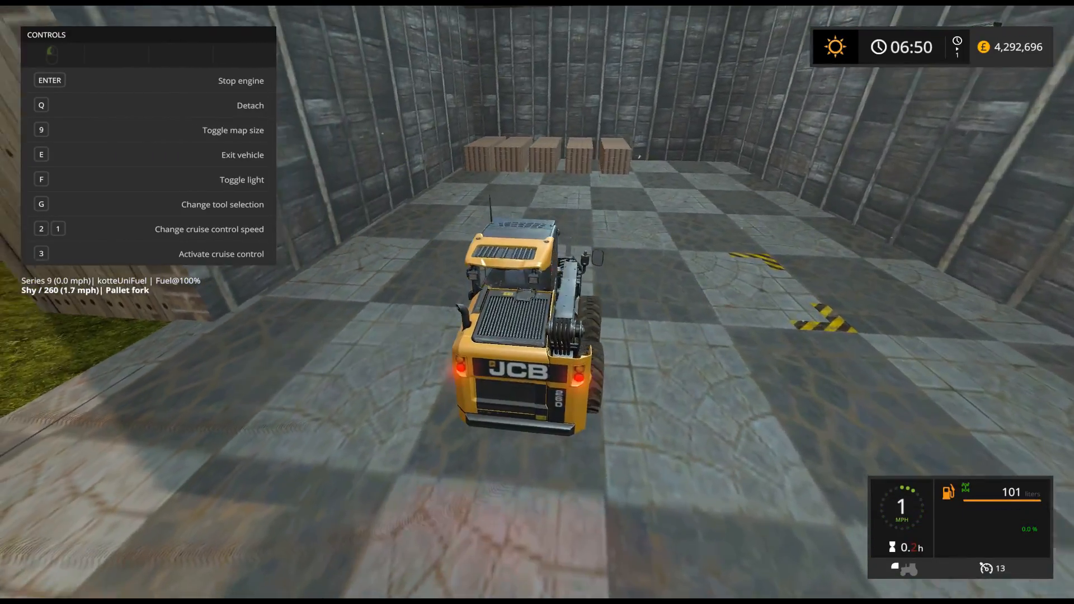
- Get out of the loader, inspect the row of finished pallet stacks at the room's far end and get back in
key(e)
key(w)
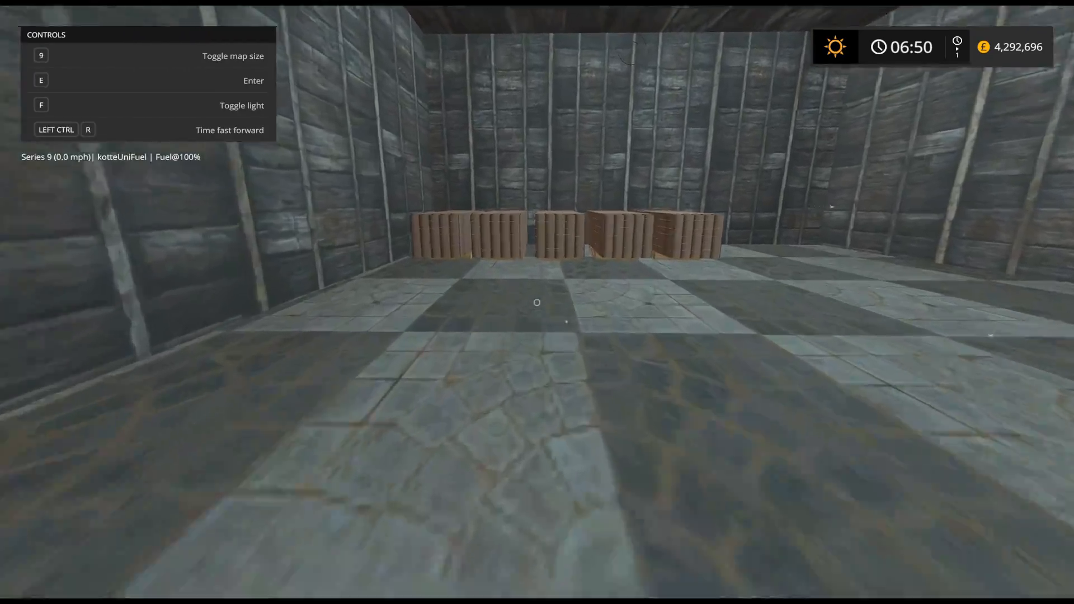
key(d)
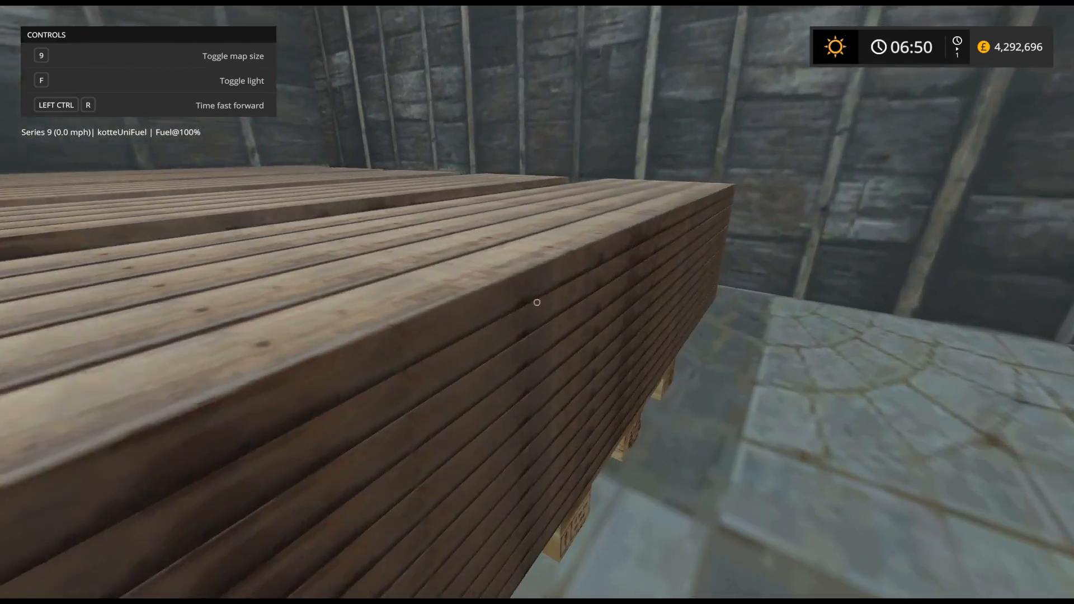
key(w)
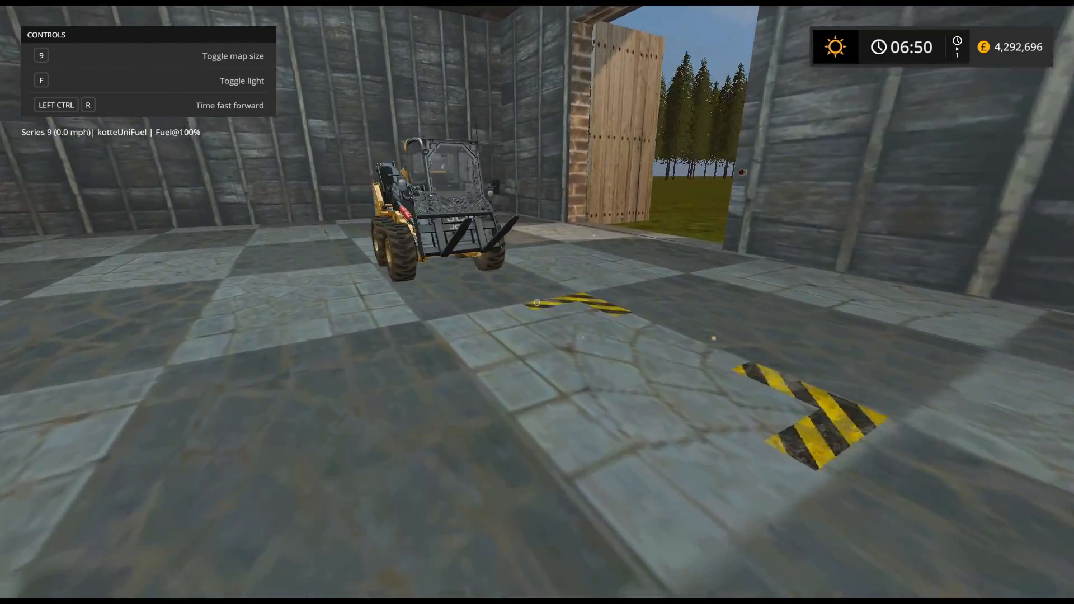
key(e)
- Turn the empty loader around inside the monitor room, hide the controls help and drive out through the open door
key(w)
key(a)
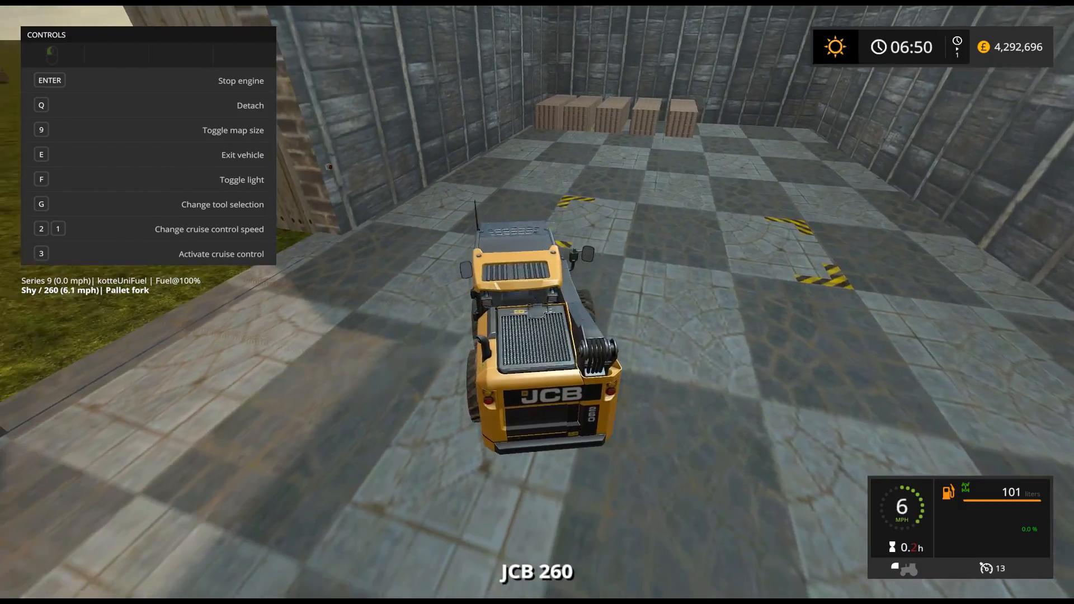
key(s)
key(w)
key(a)
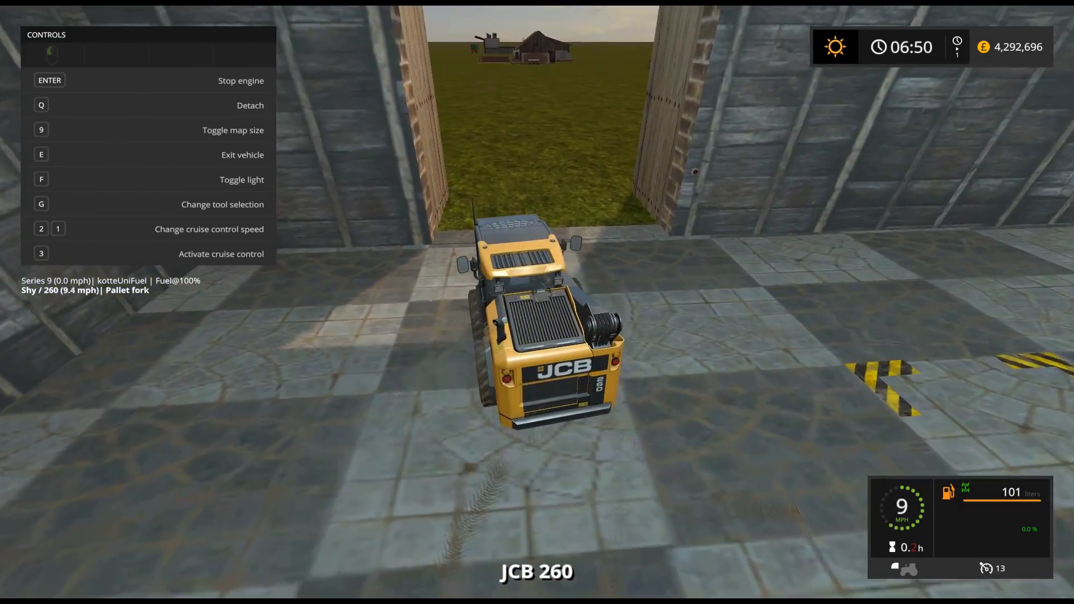
key(F1)
key(w)
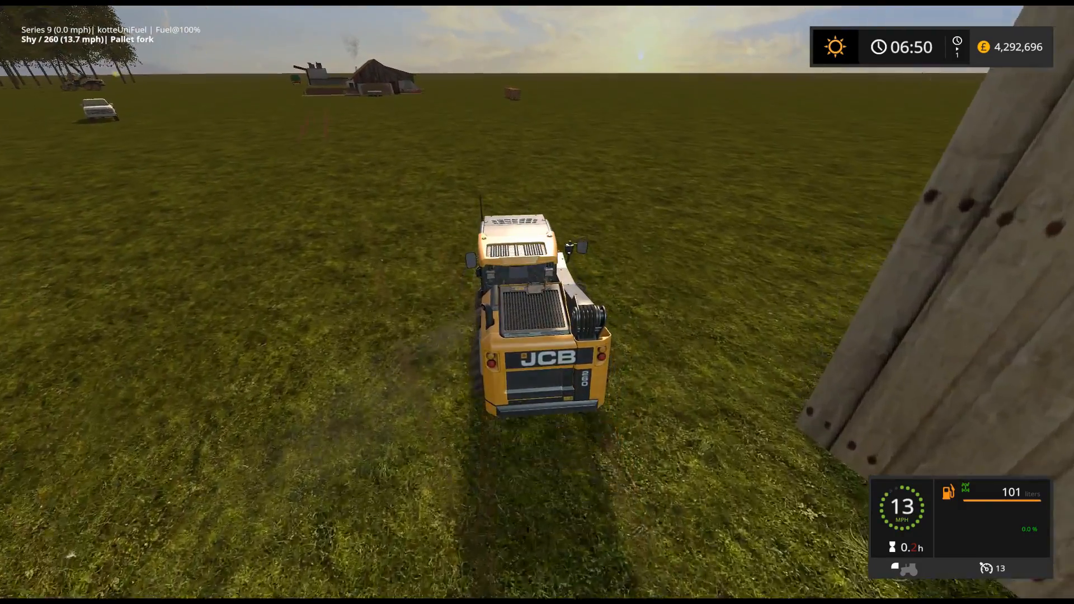
- Drive the empty loader across the grass to the two board stacks standing end to end in the field
key(w)
key(a)
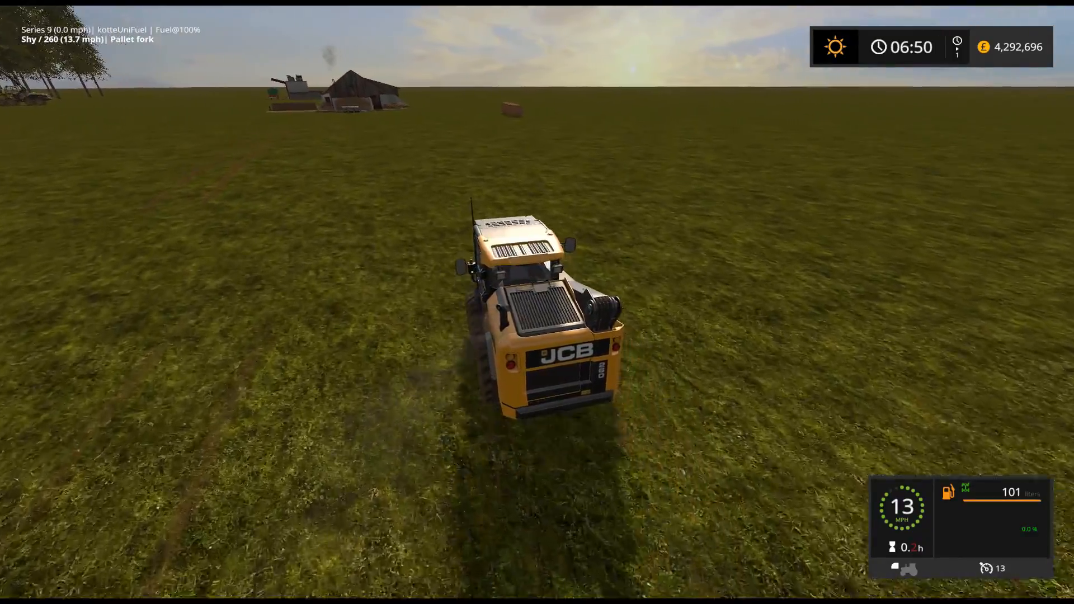
key(w)
key(a)
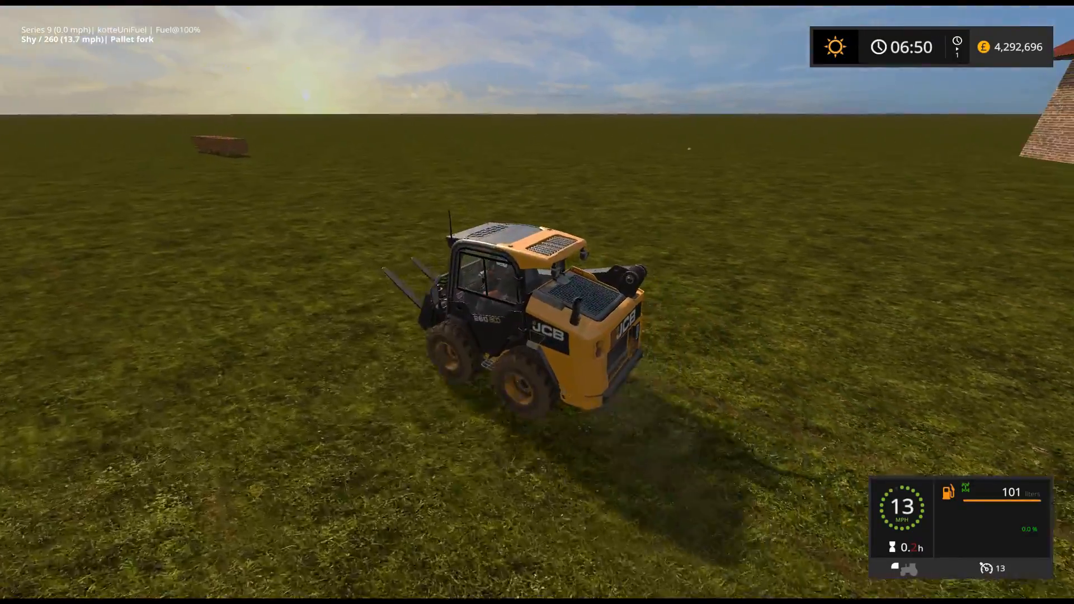
key(w)
key(a)
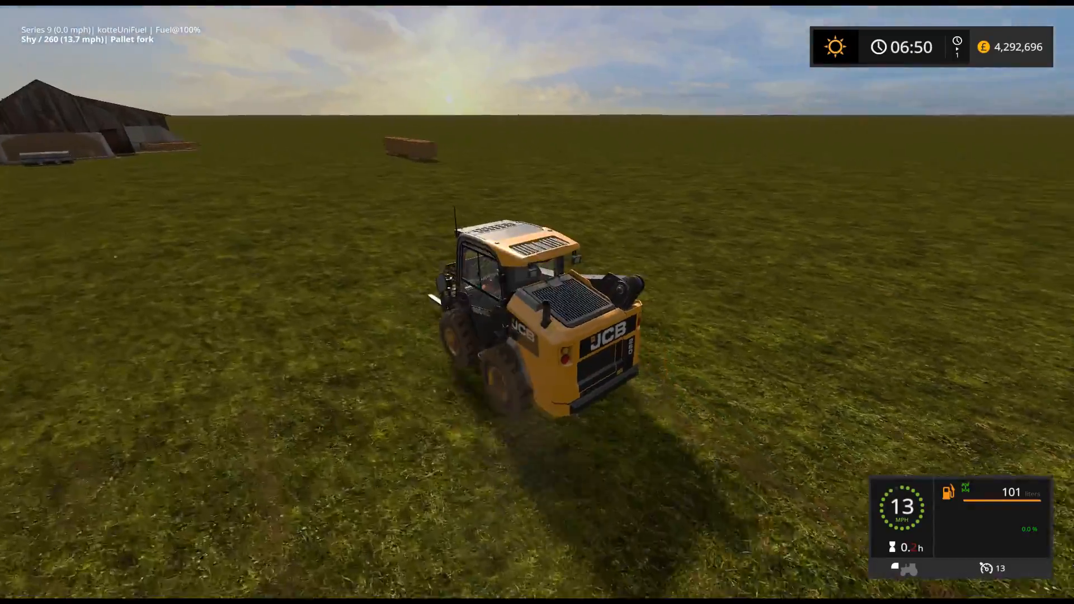
key(w)
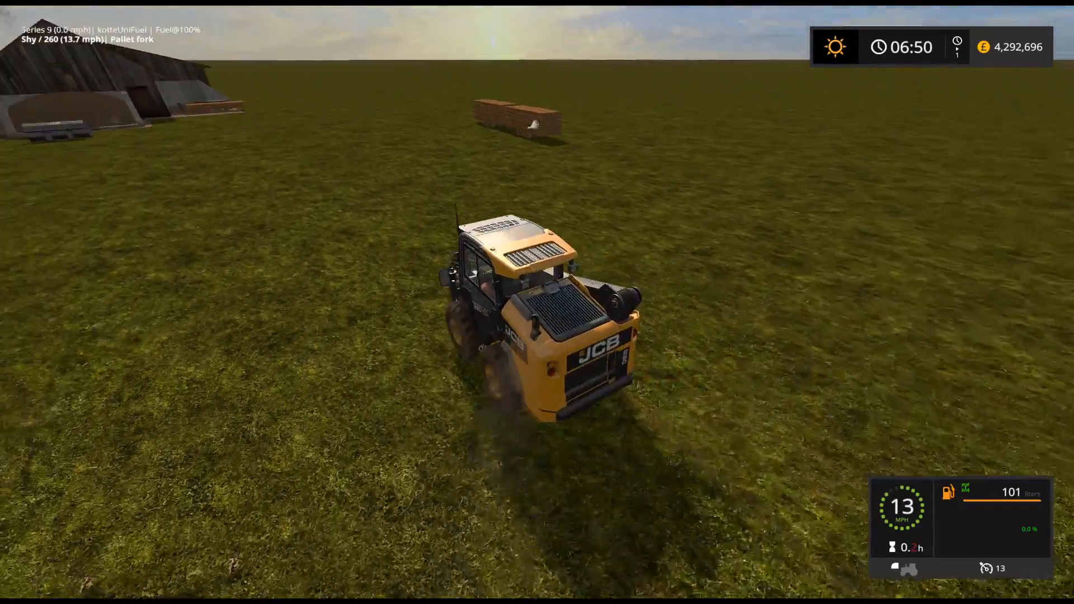
key(w)
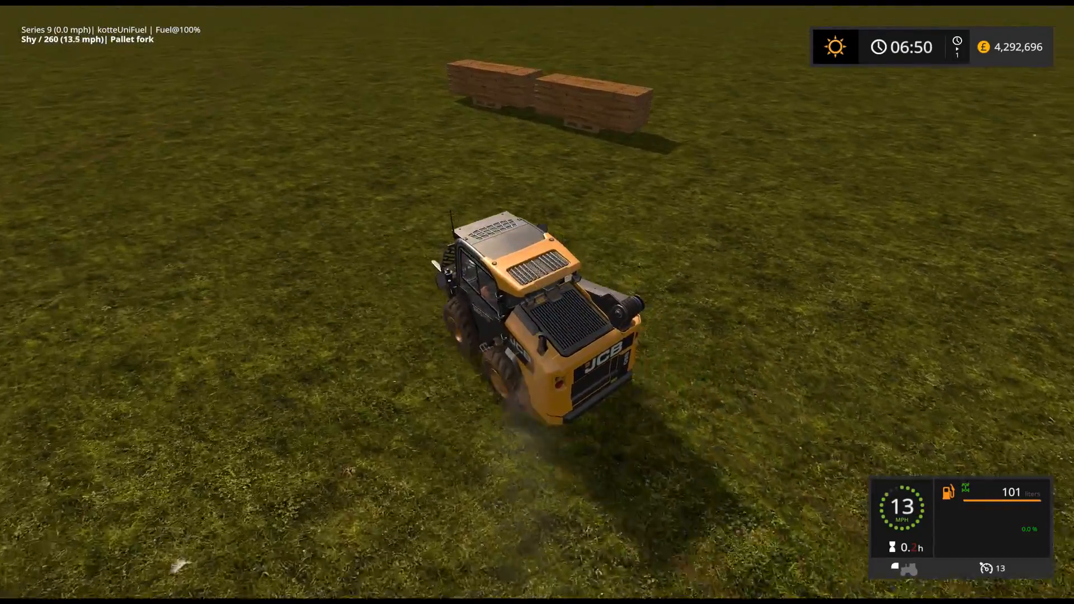
- Line up the pallet fork with the board stack nearer the factory and lift it
key(d)
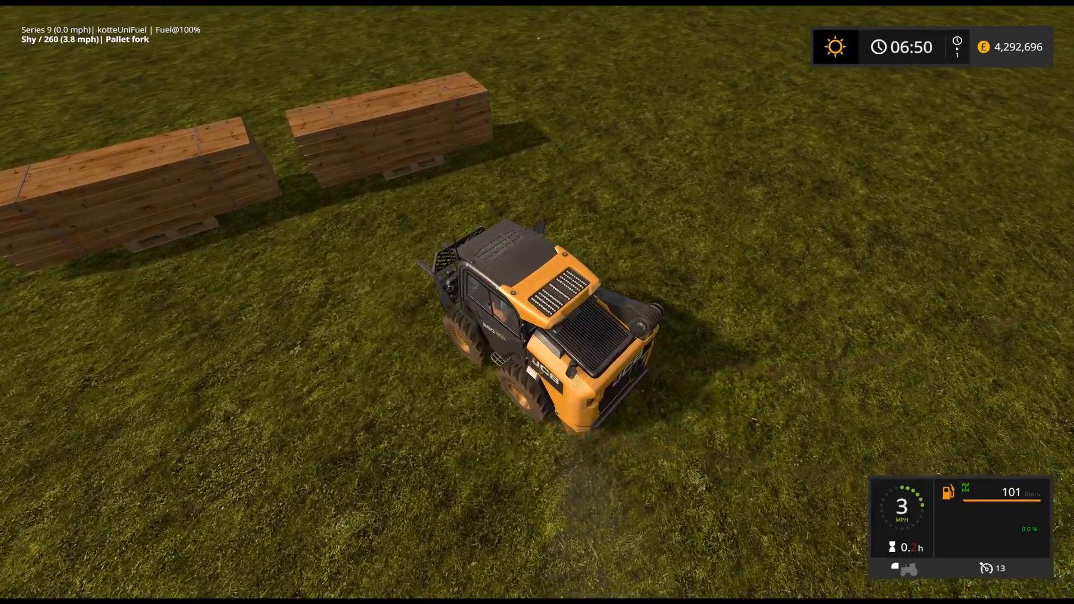
key(w)
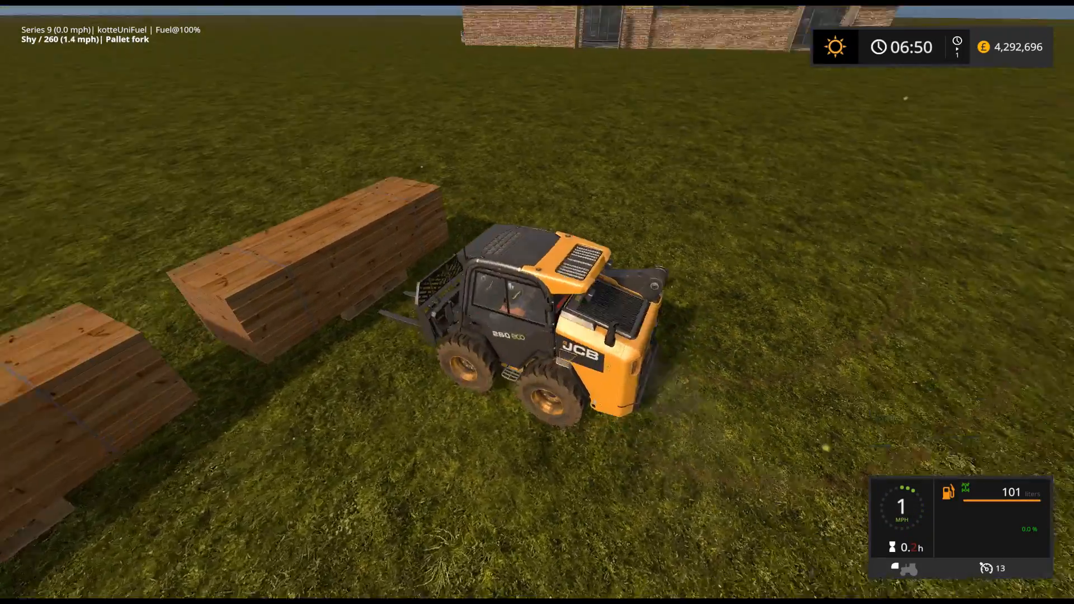
key(w)
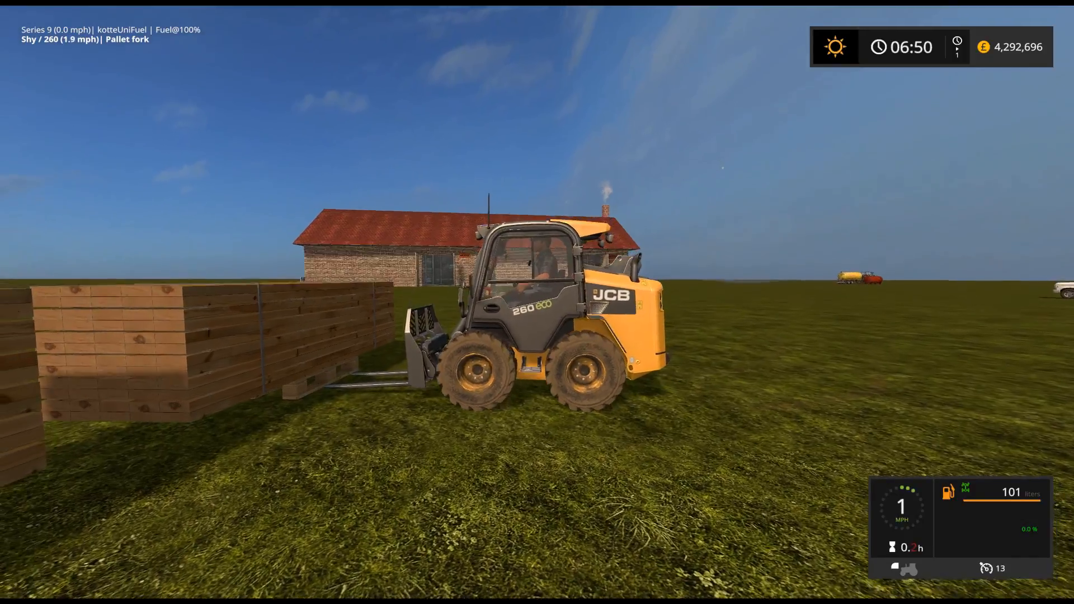
key(w)
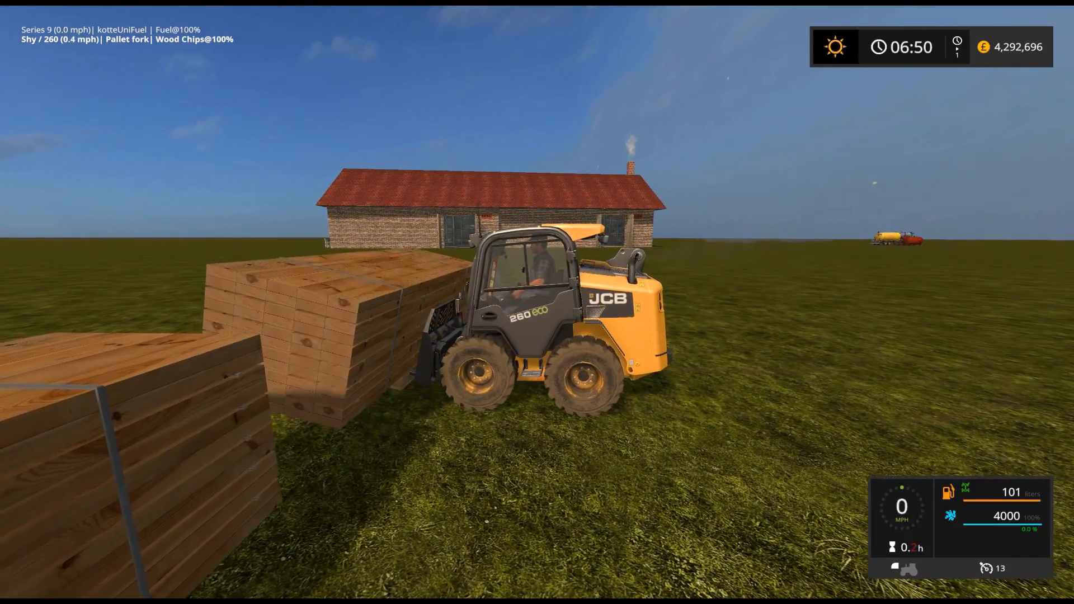
- Carry the lifted board stack back to the factory and deliver it through the chimney-end door into the monitor room
key(w)
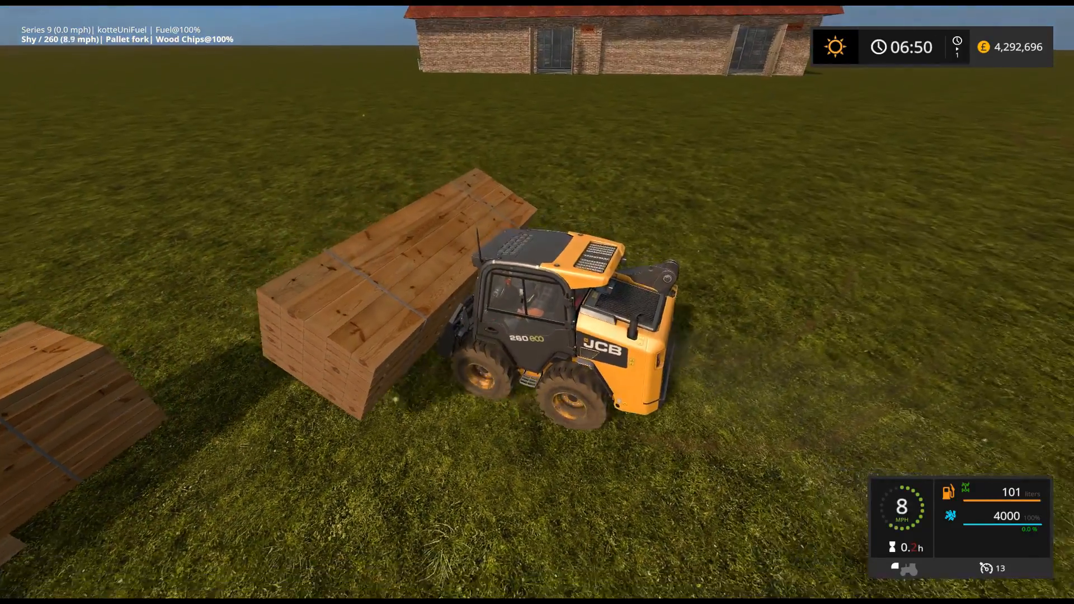
key(w)
key(d)
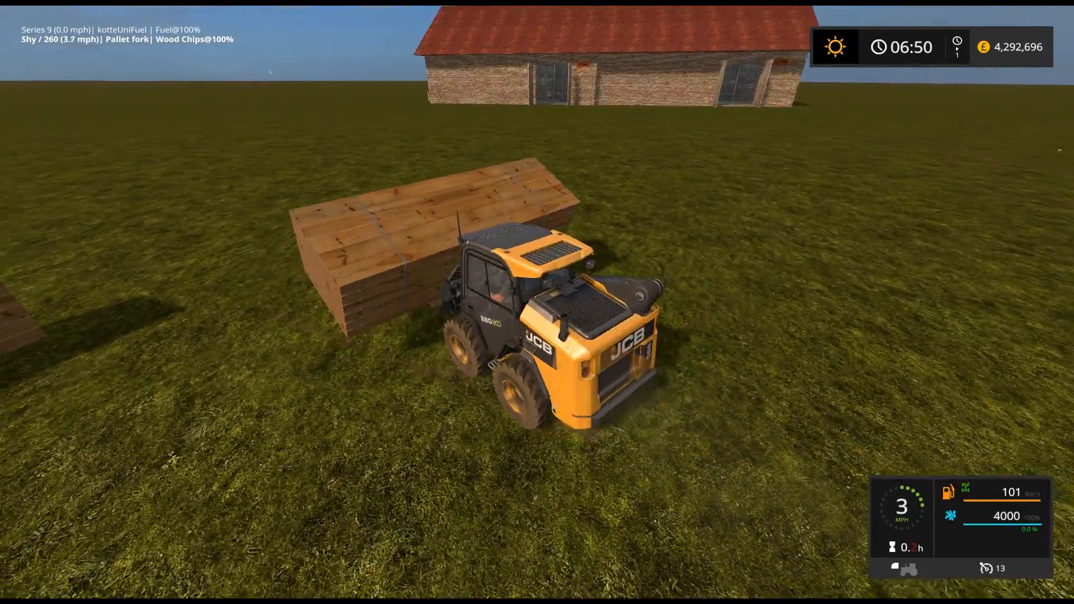
key(w)
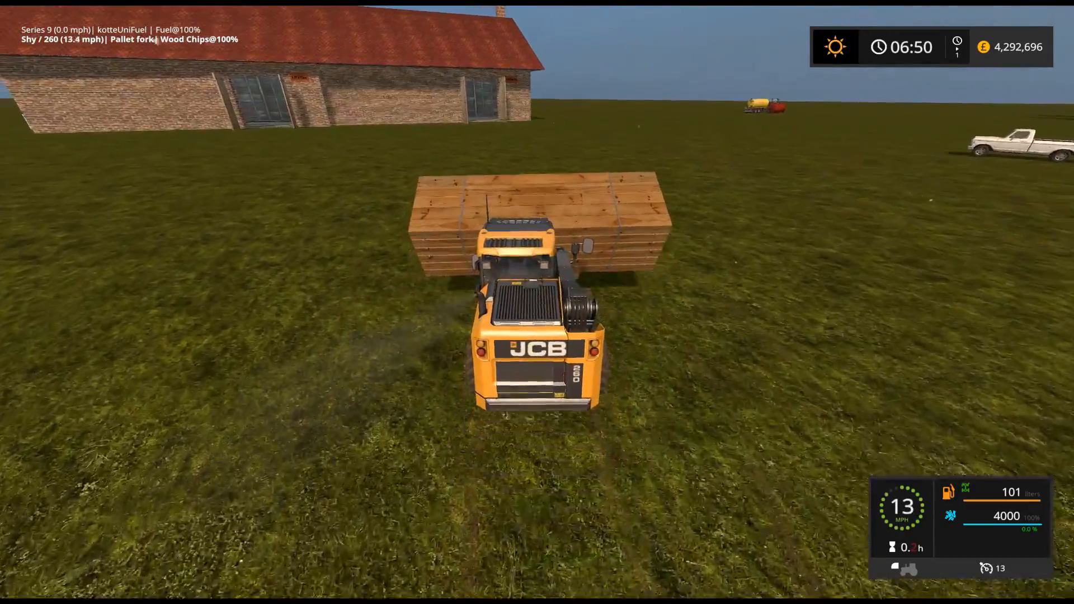
key(w)
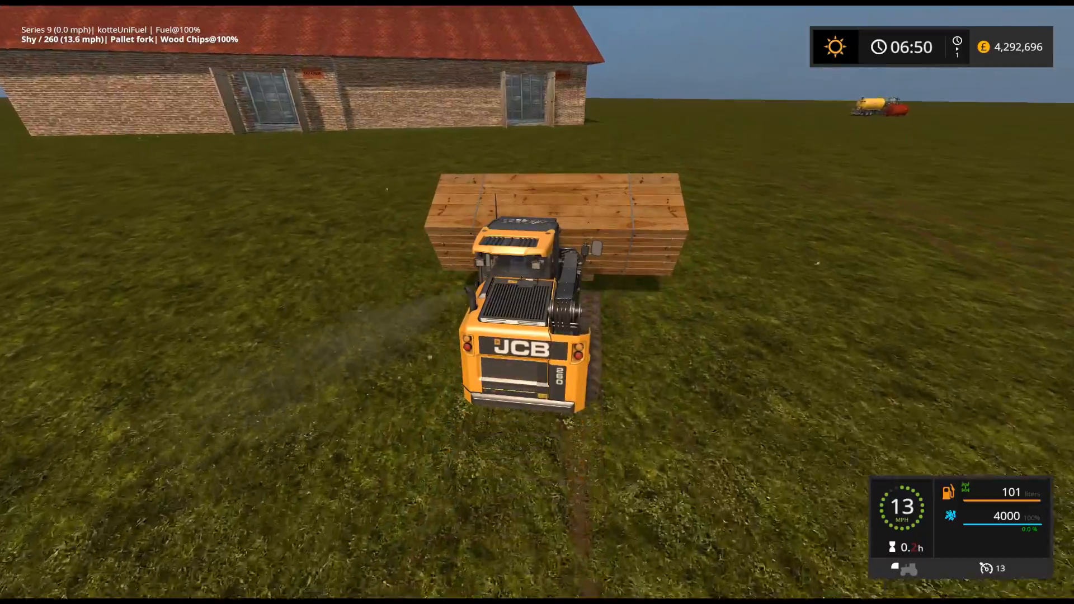
key(w)
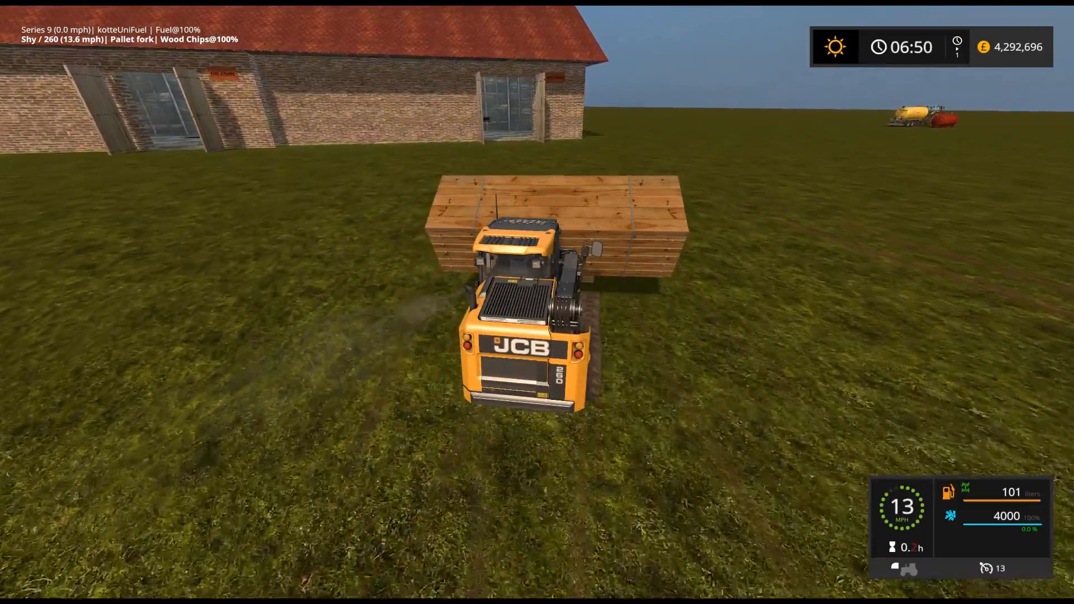
key(w)
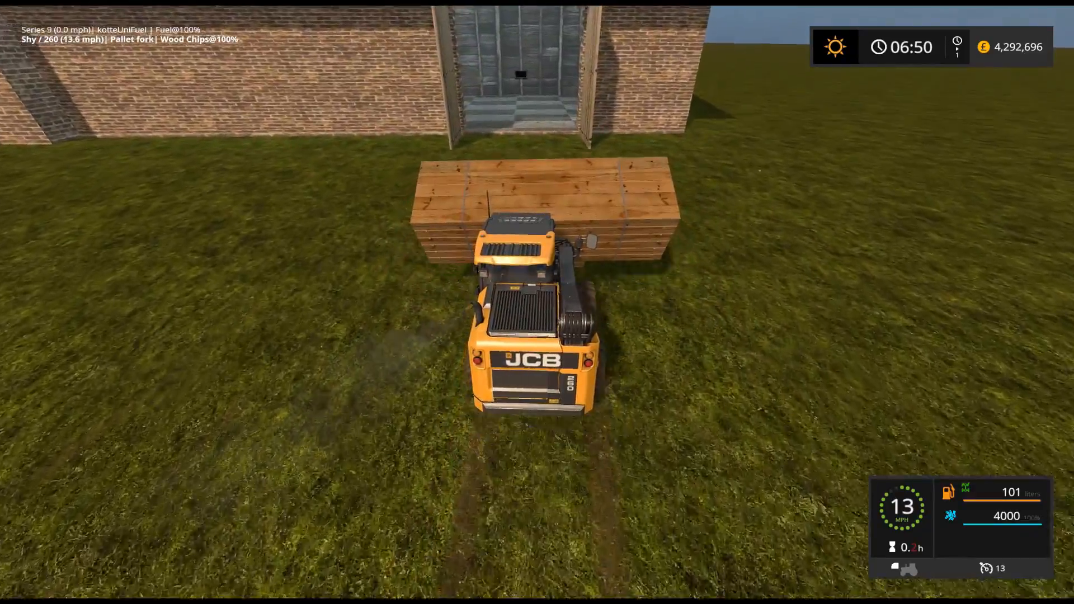
key(w)
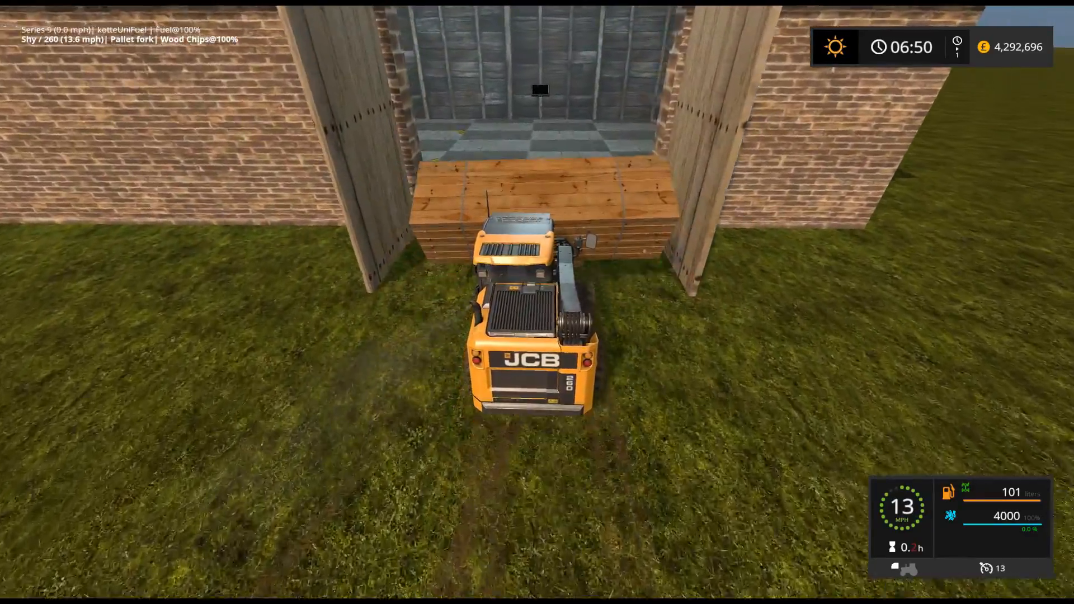
key(w)
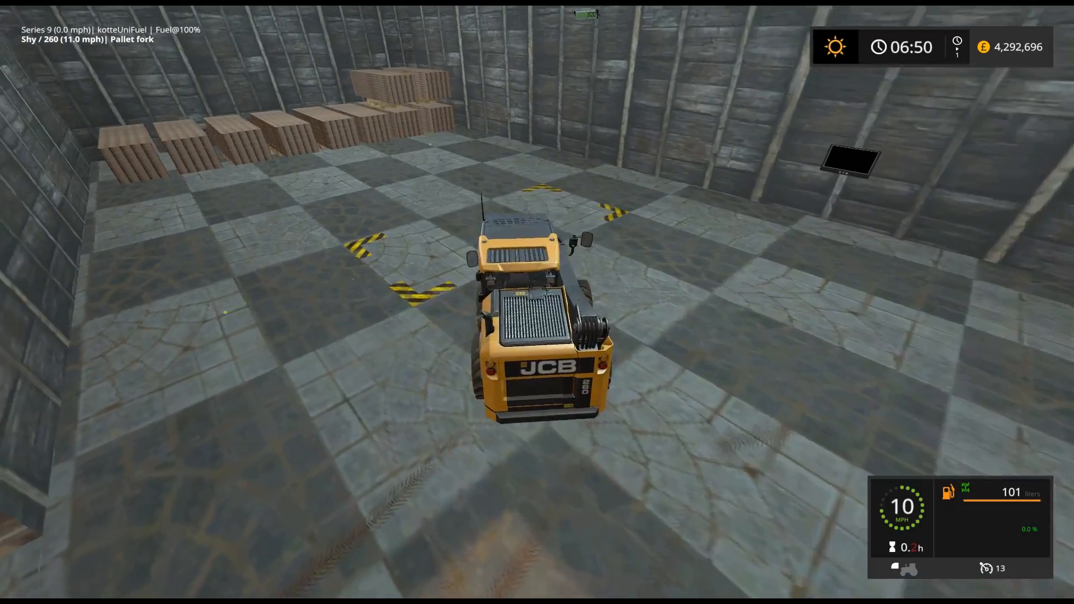
- Turn the empty loader around, drive it out of the monitor room onto the grass and get out
key(s)
key(d)
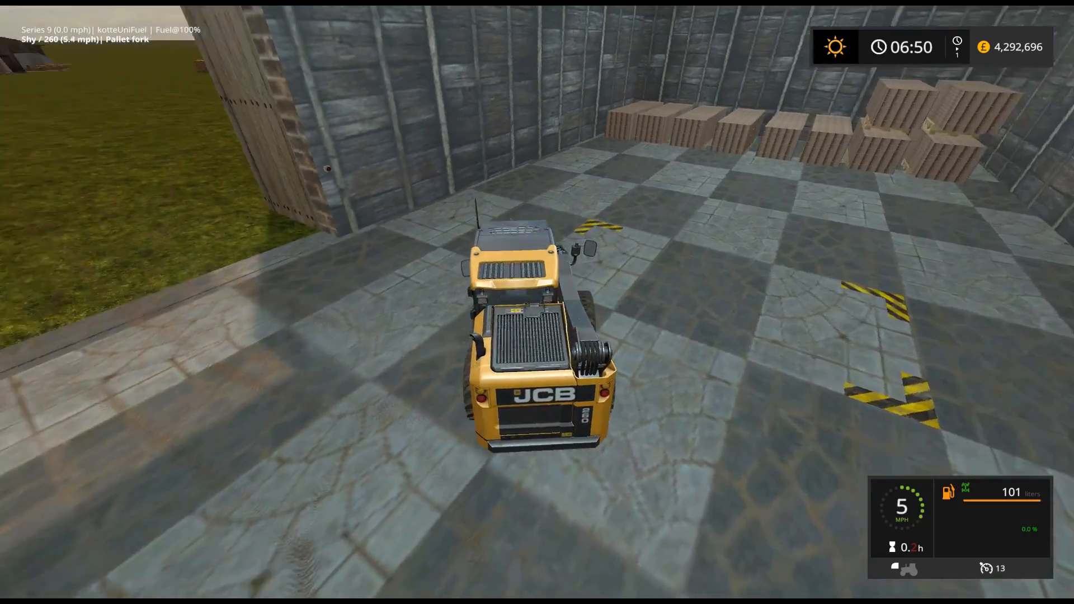
key(w)
key(a)
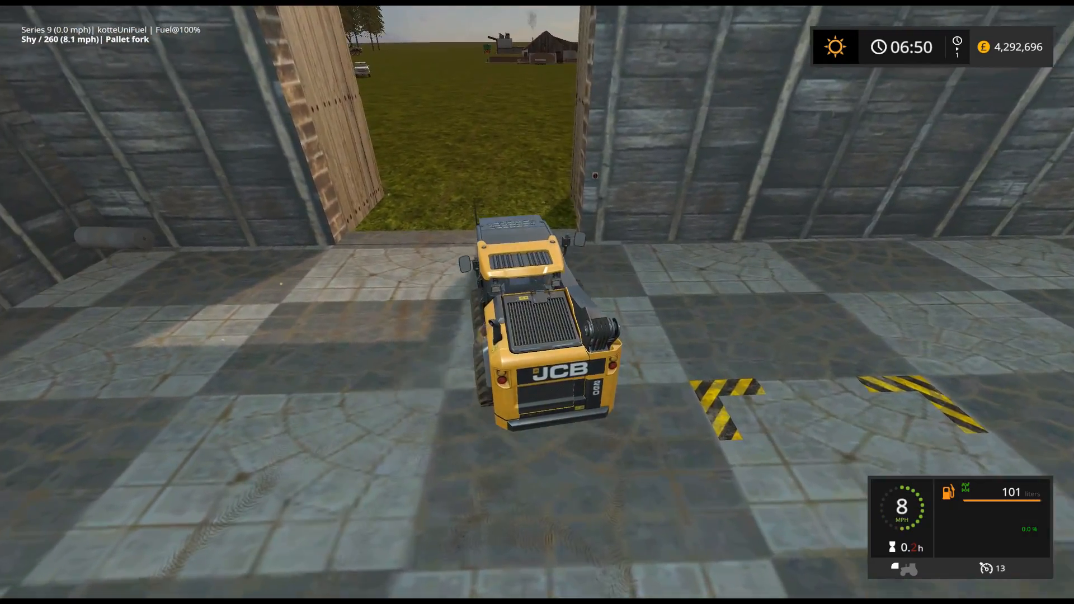
key(d)
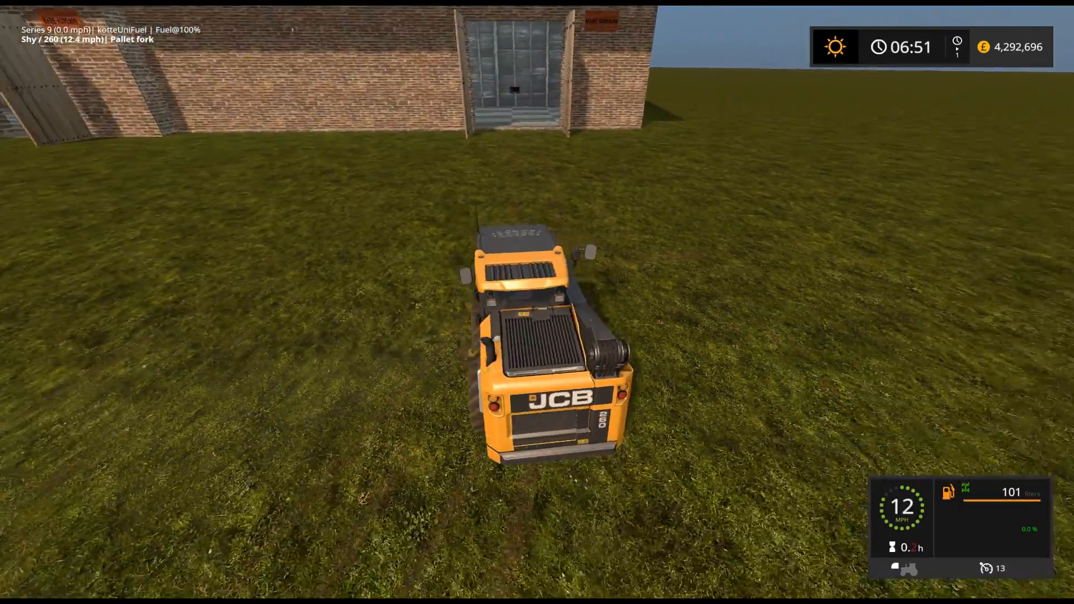
key(e)
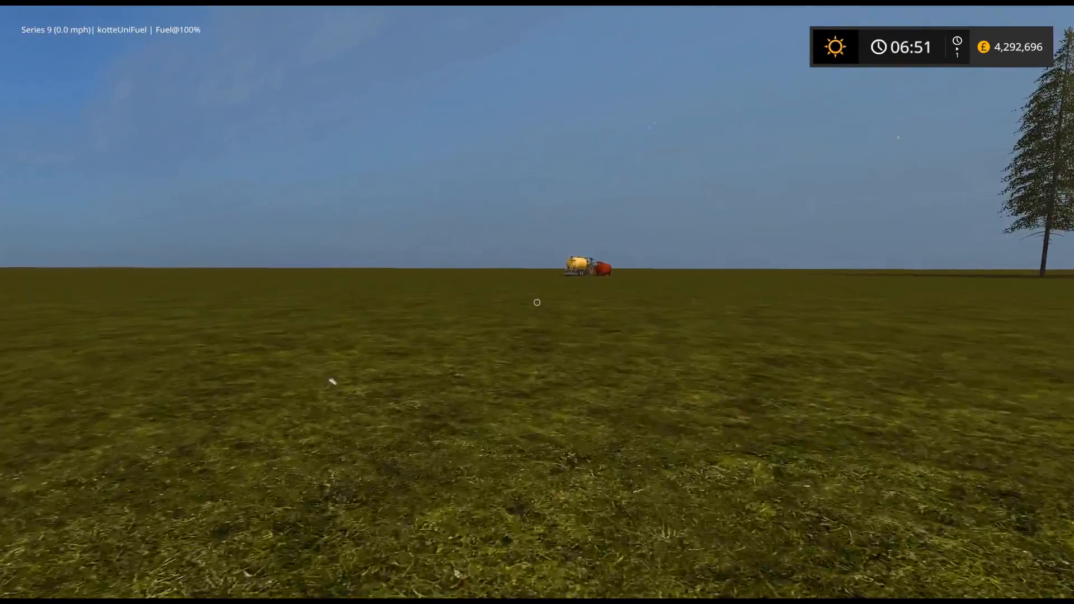
- Walk to the Deutz-Fahr Series 9 with the Shell tanker, get in and drive it to the factory's fuel inlet
key(w)
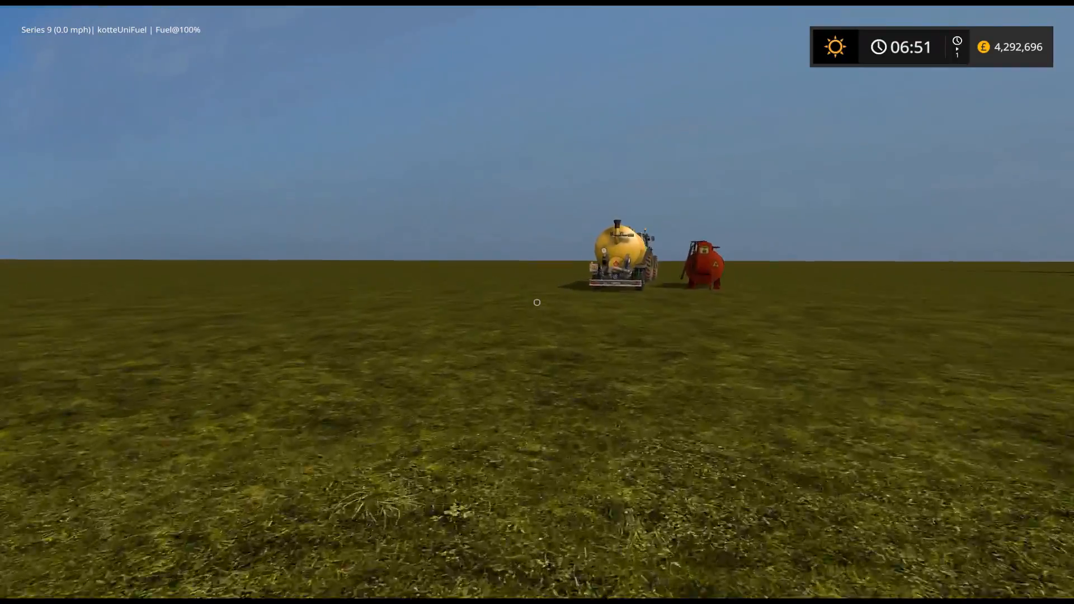
key(w)
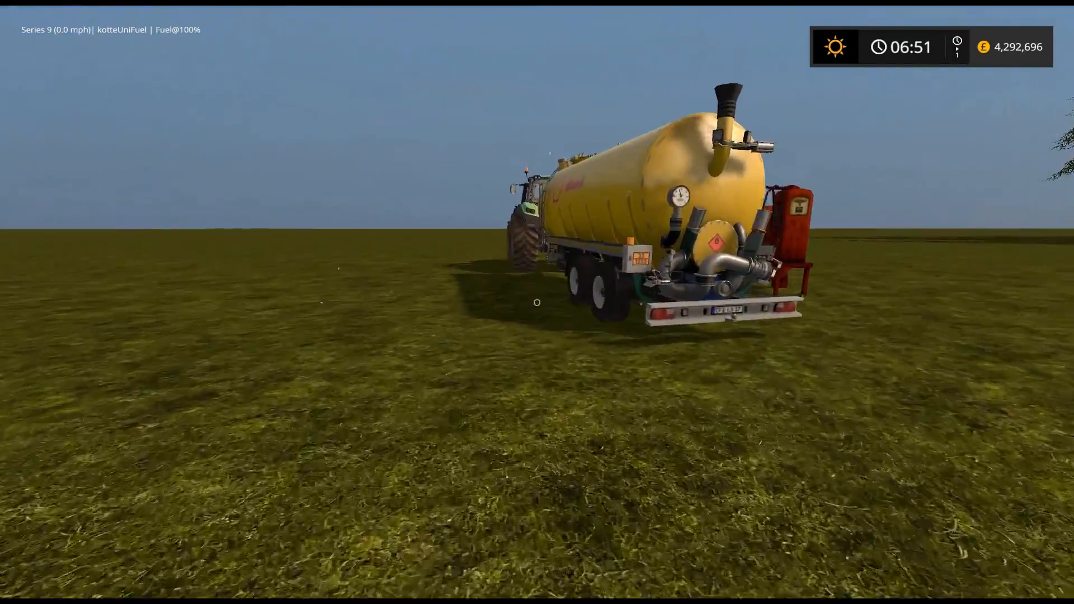
key(w)
key(e)
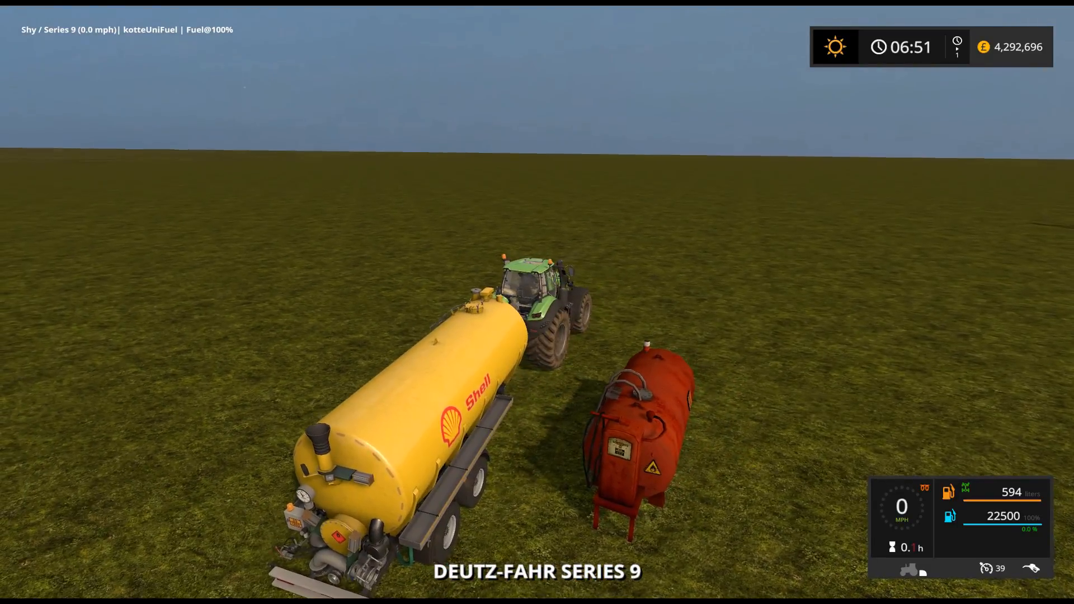
key(w)
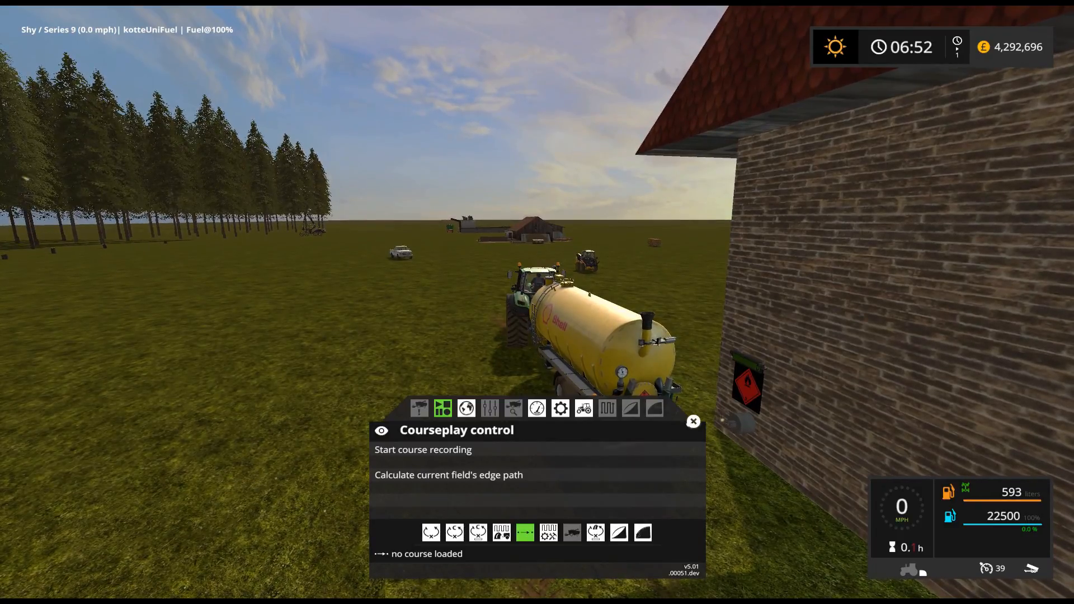
- Close the Courseplay control window, start unloading the tanker's fuel at the factory inlet and hide the controls help
click(693, 422)
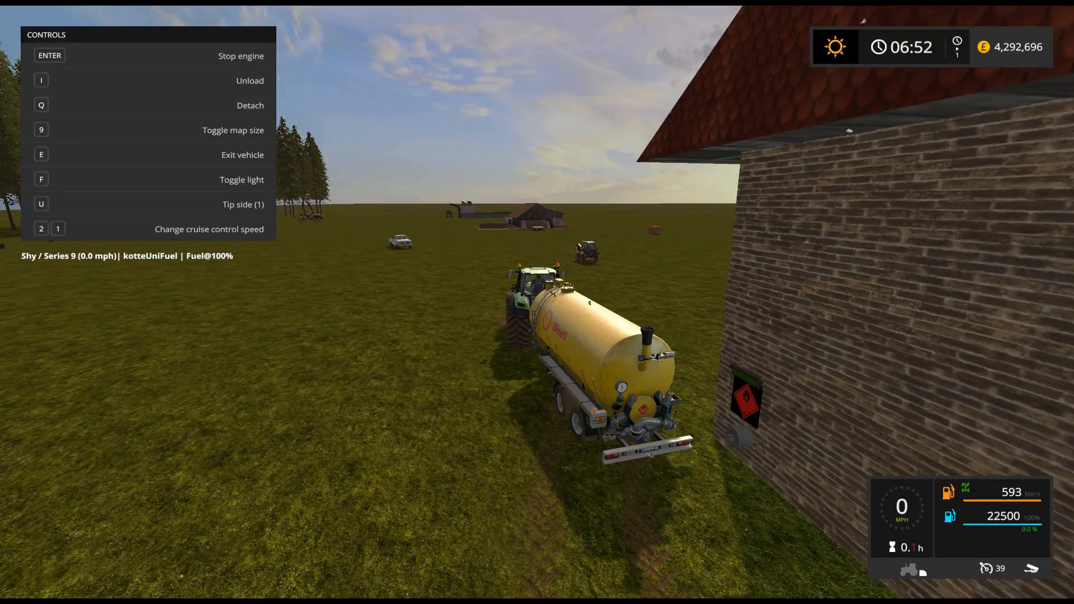
right_click(537, 302)
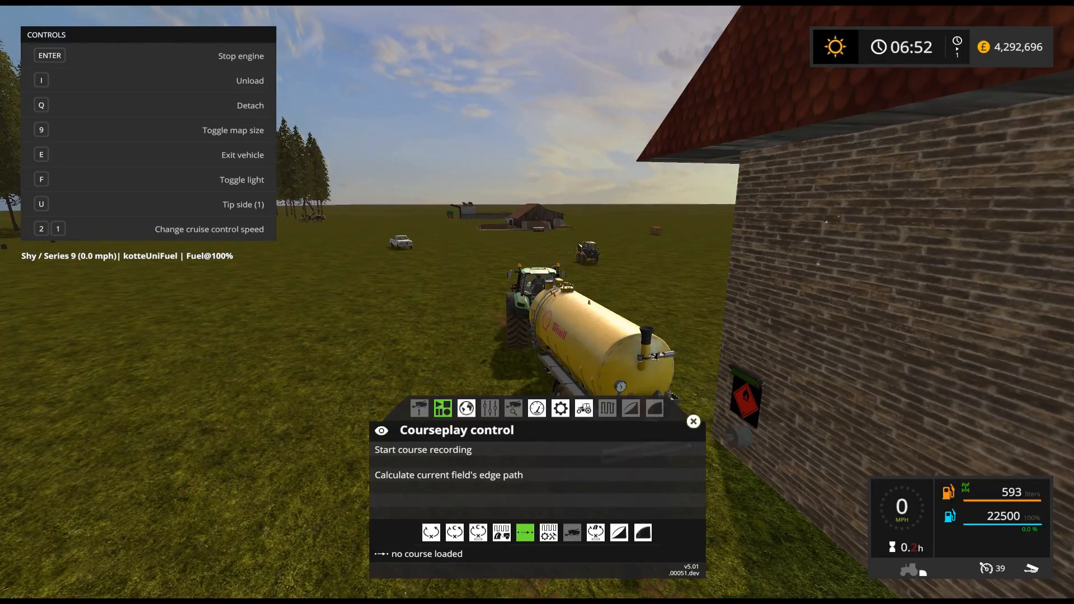
click(694, 422)
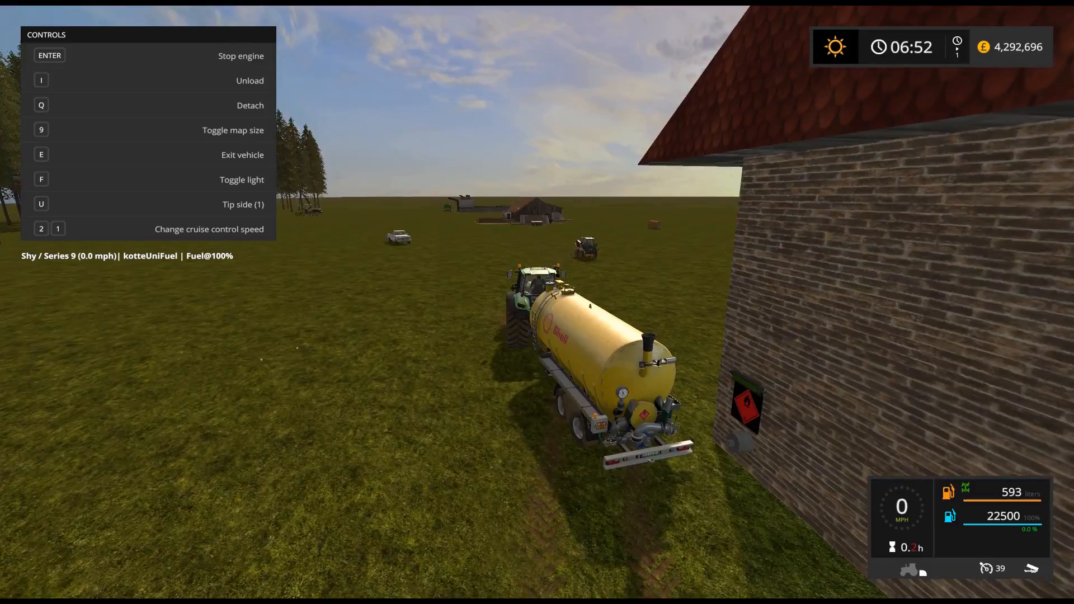
key(F1)
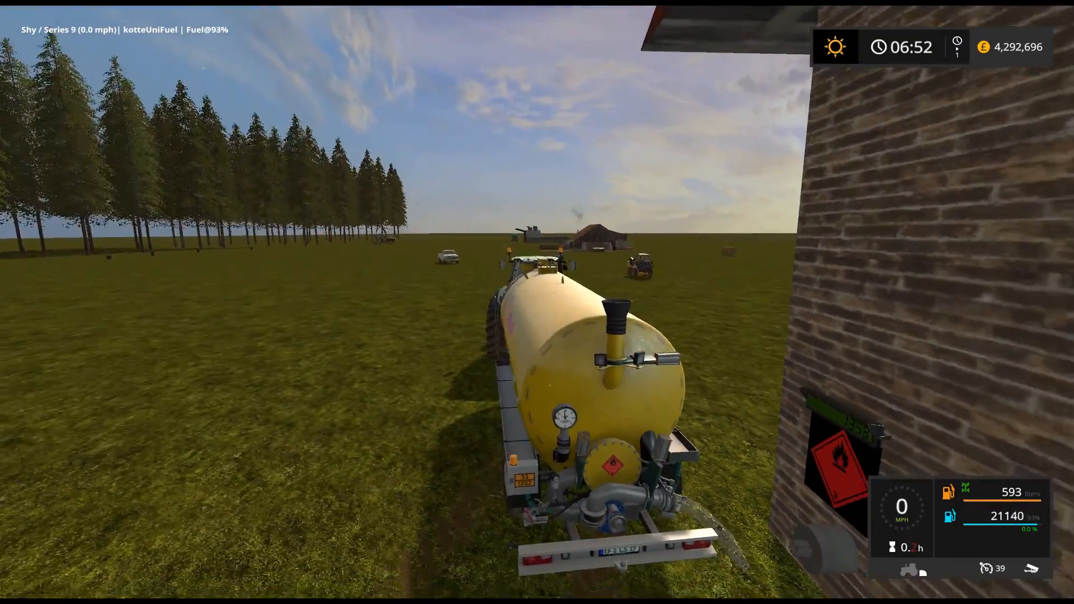
- Leave the tractor to check the fuel level display above the wall inlet, and get back in
key(e)
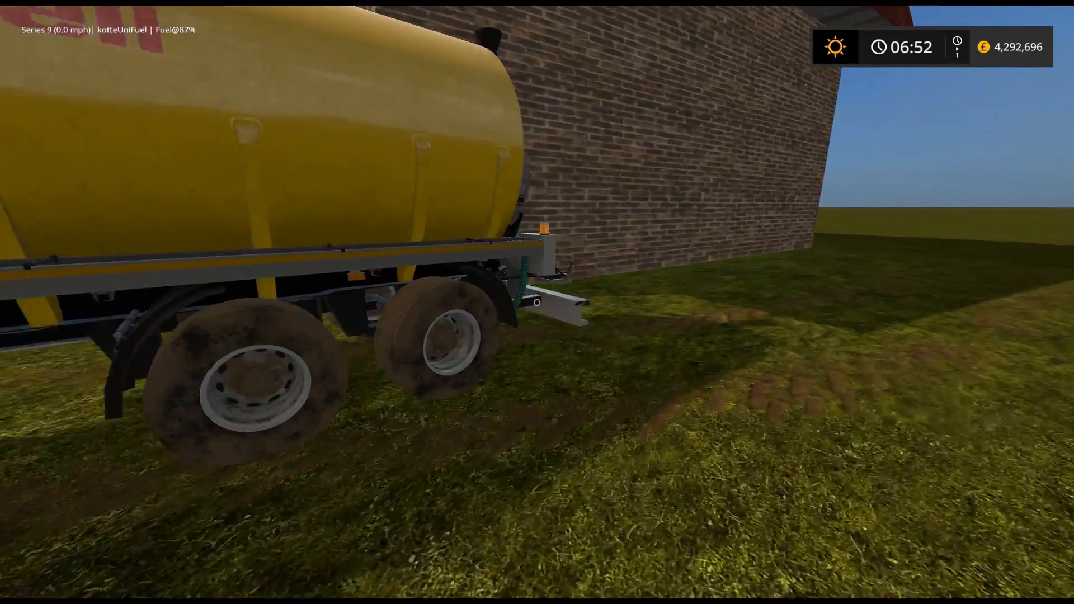
key(w)
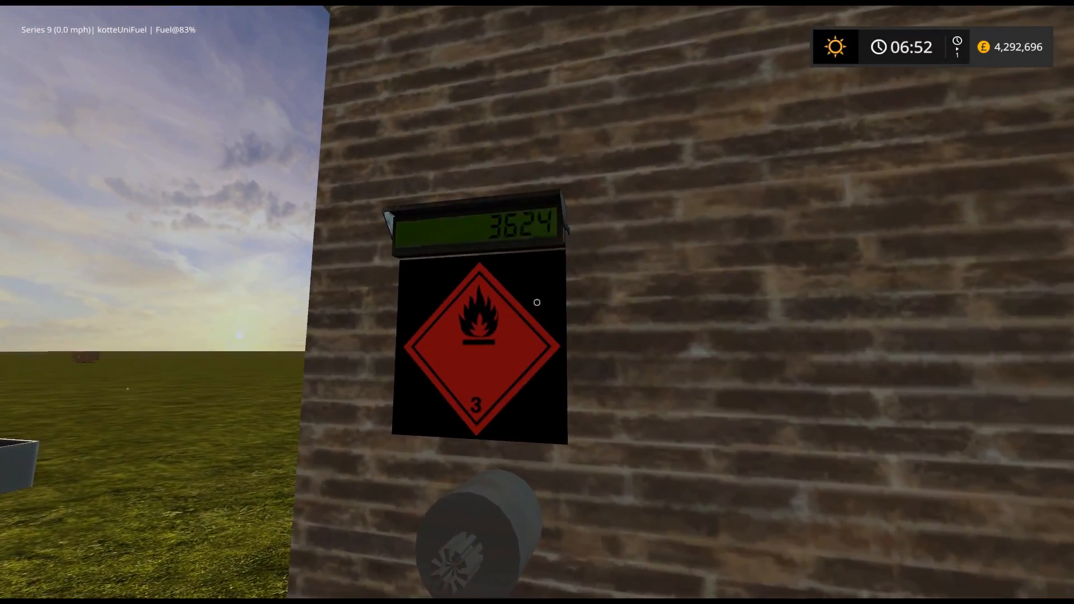
key(s)
key(w)
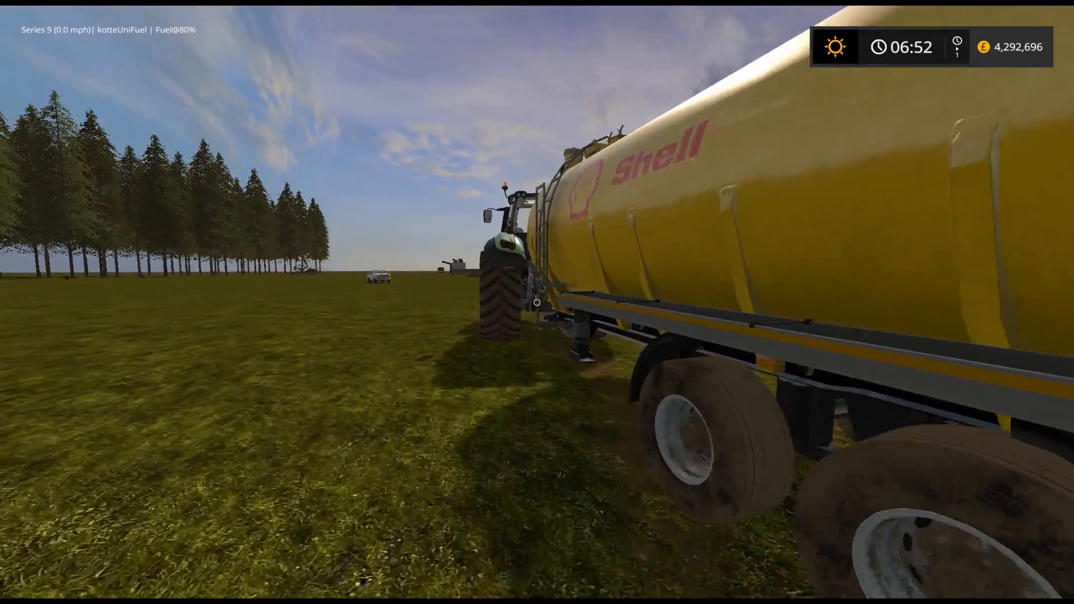
key(w)
key(e)
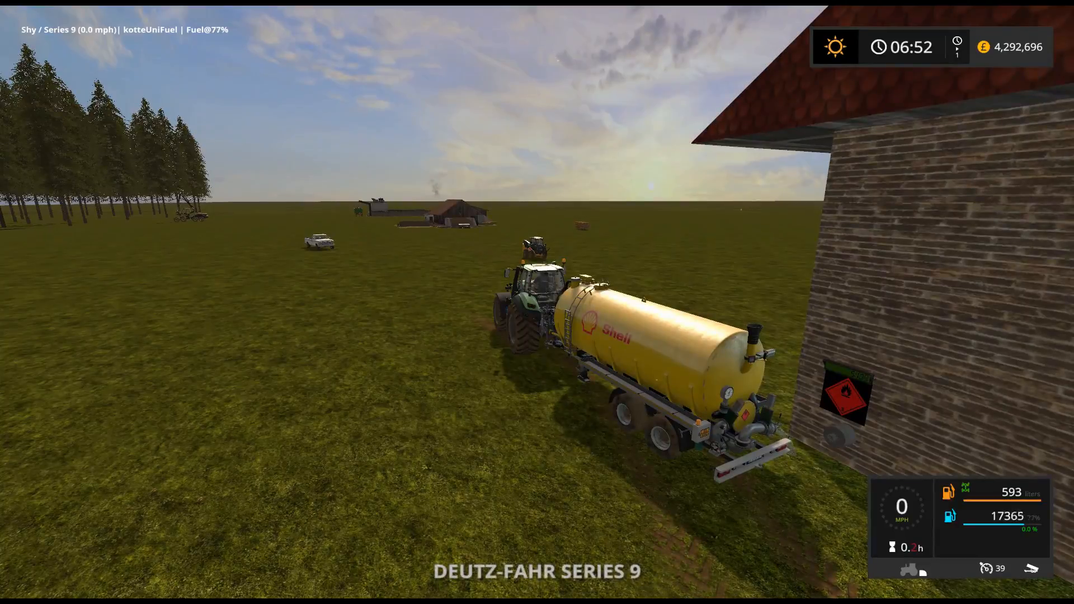
- Get out of the tractor and walk through the open door to the production monitor on the far wall
key(e)
key(w)
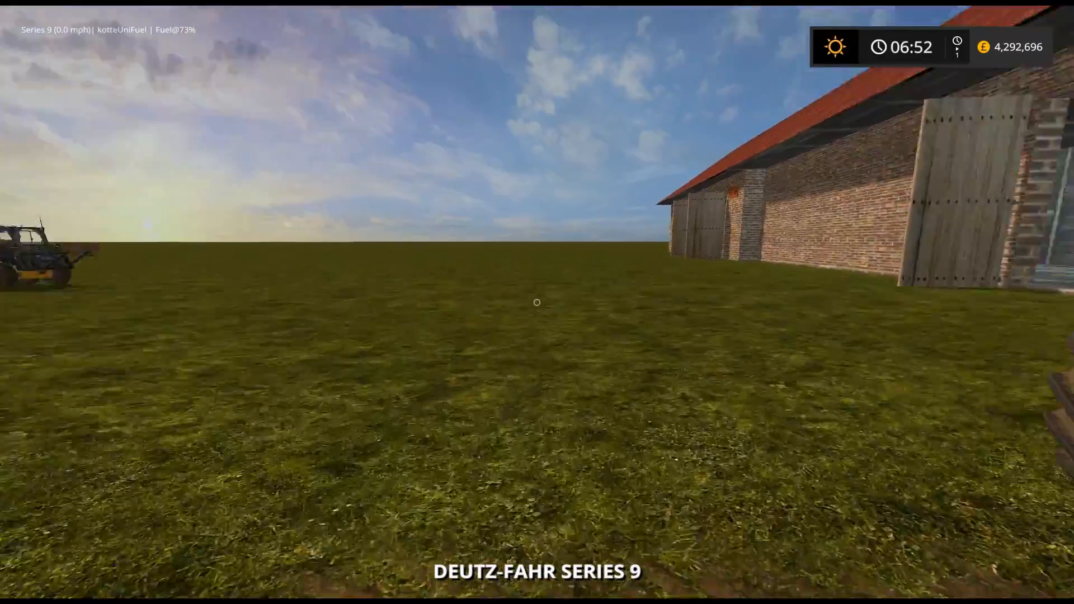
key(w)
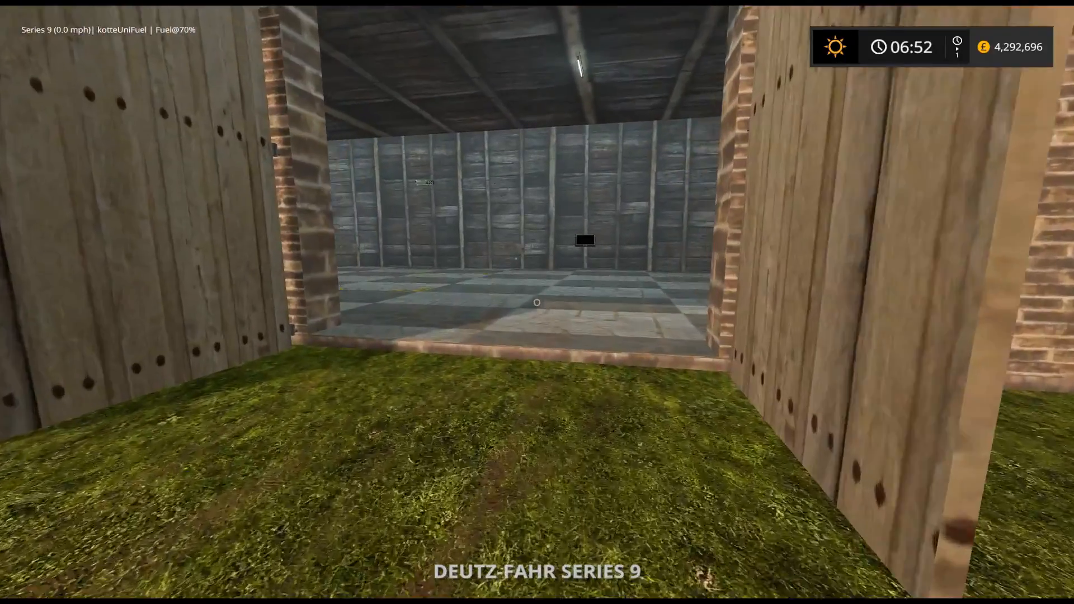
key(w)
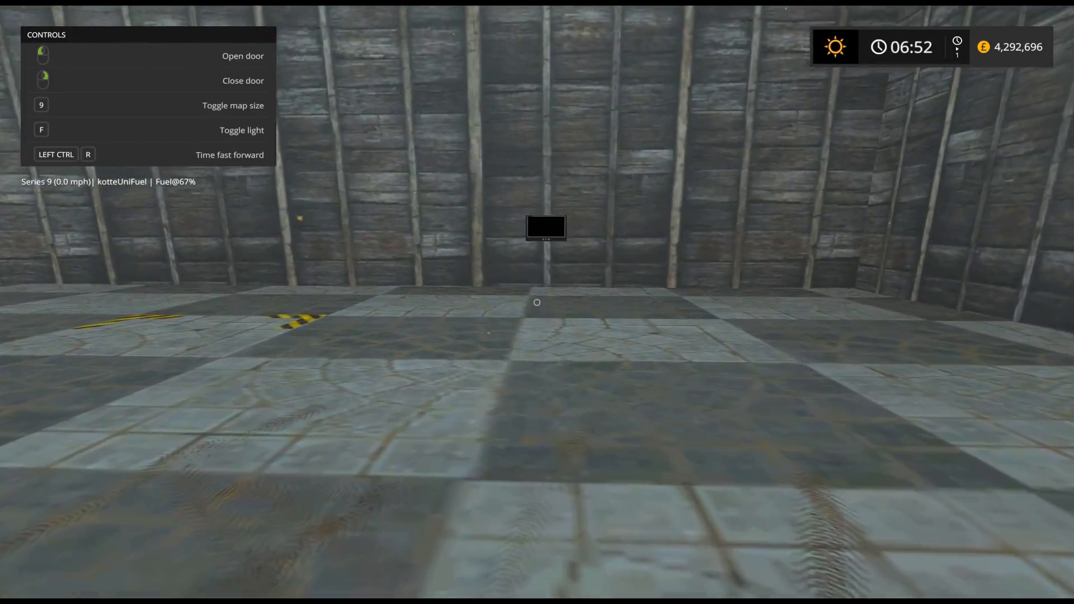
key(w)
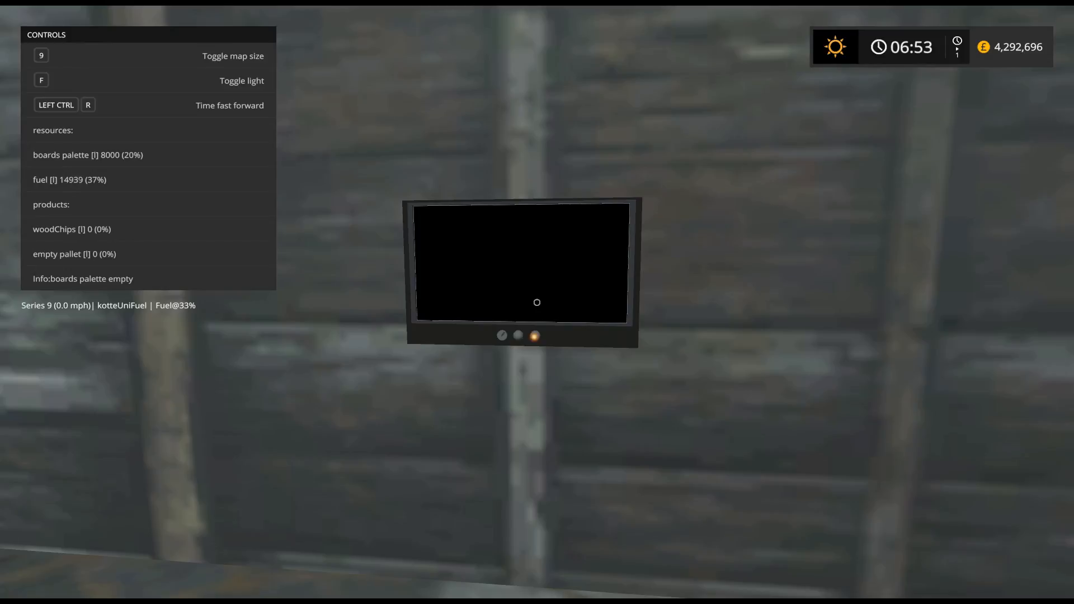
- Fast-forward time to 15x at the monitor, return to normal speed and hide the controls help
key(ctrl+r)
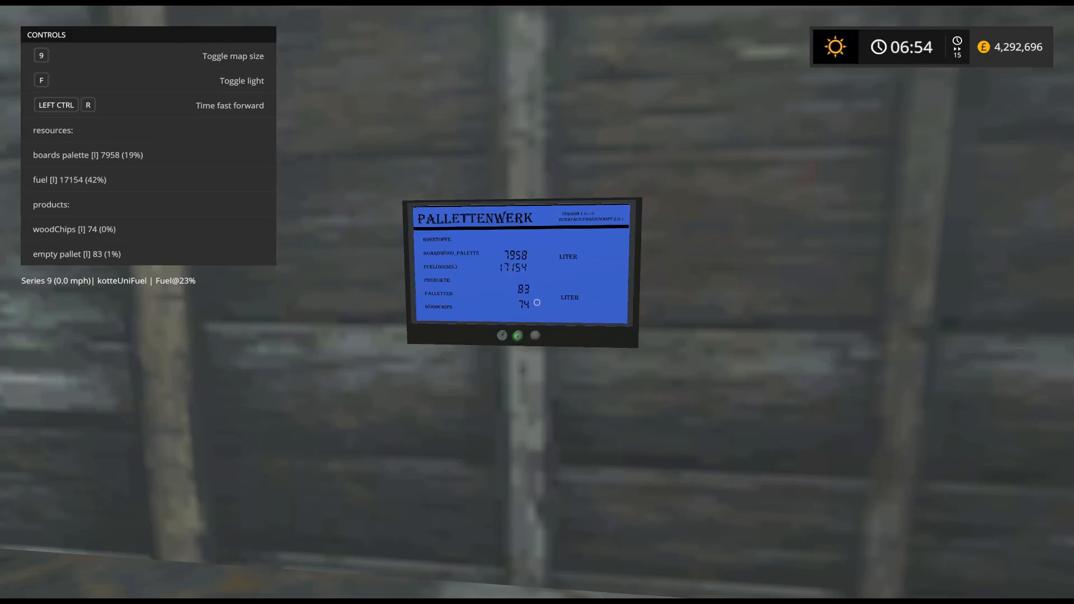
key(ctrl+r)
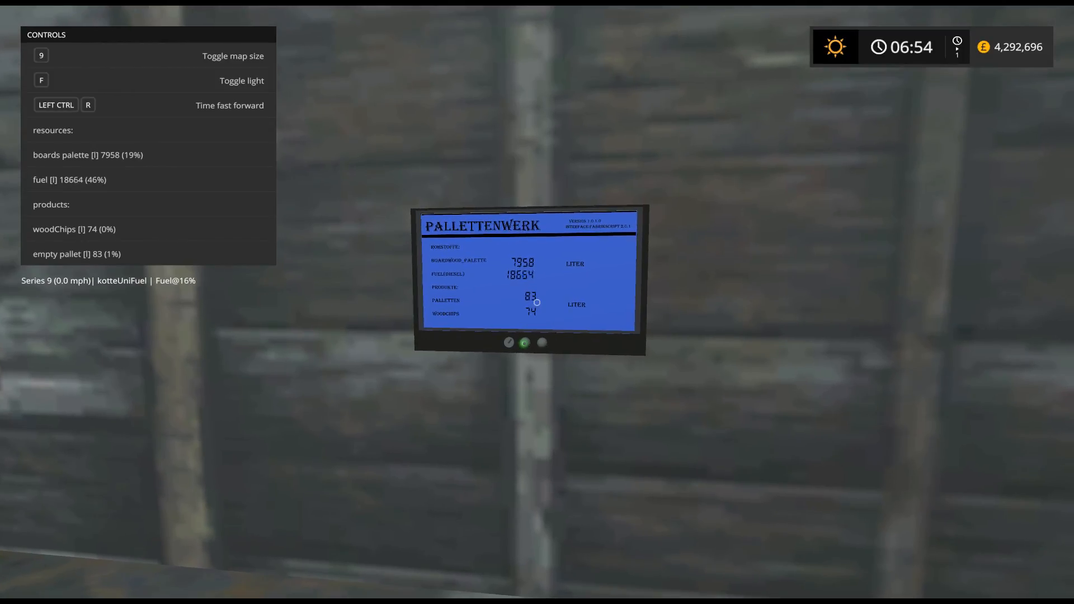
key(F1)
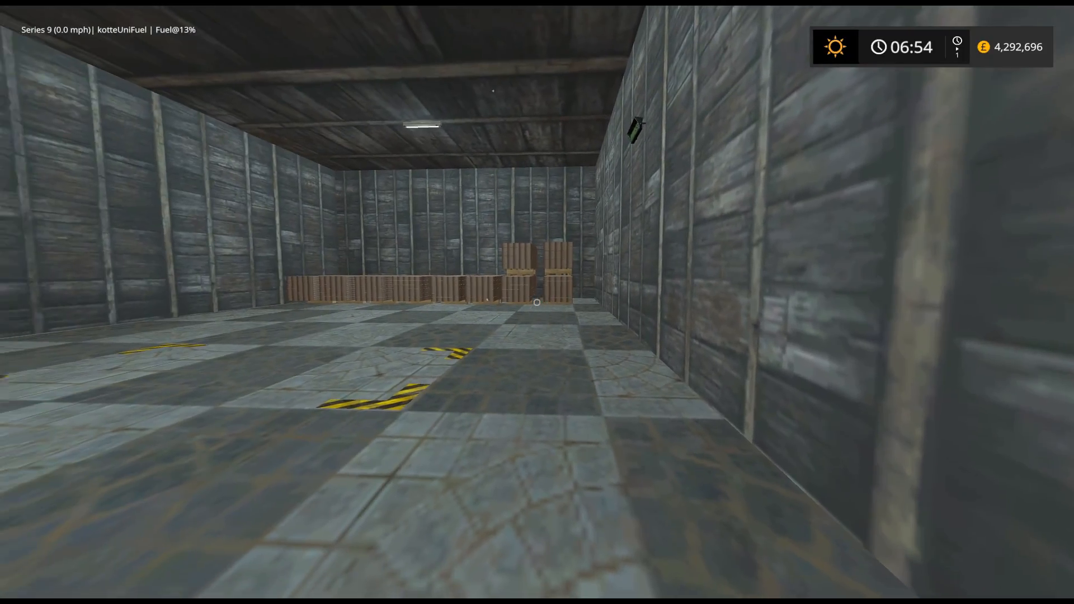
- Walk to the output conveyor with the empty pallet, stand back from it and speed time up to 120x
key(w)
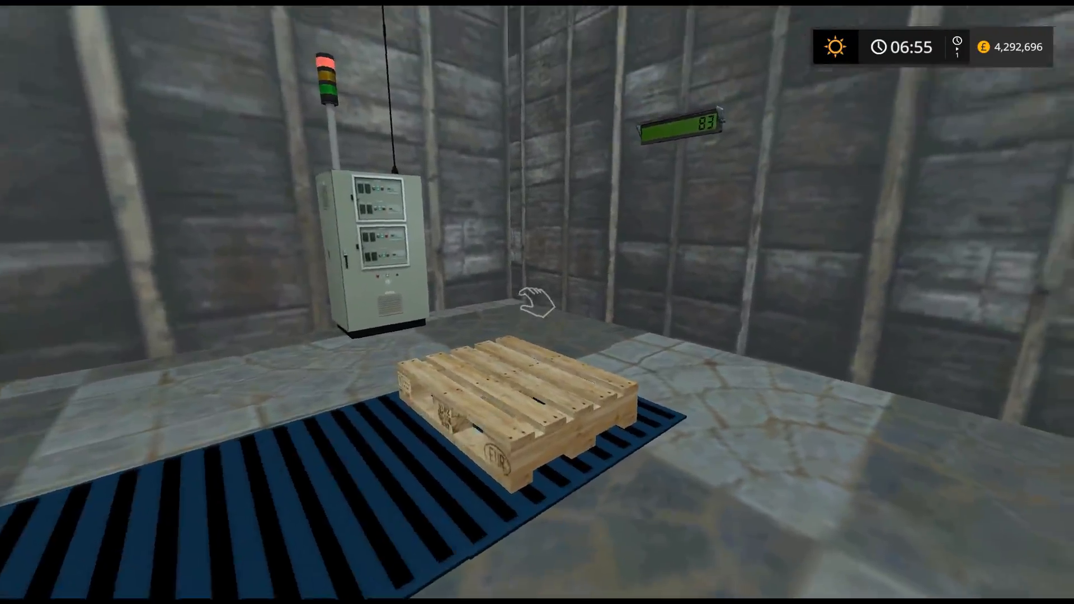
key(s)
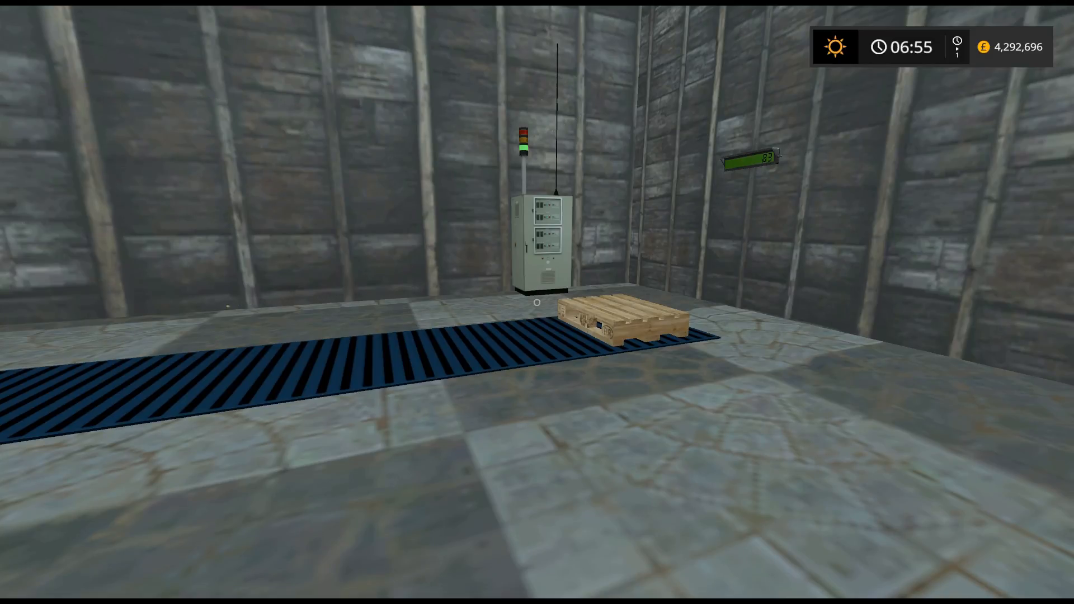
key(8)
key(8)
key(8)
key(8)
key(8)
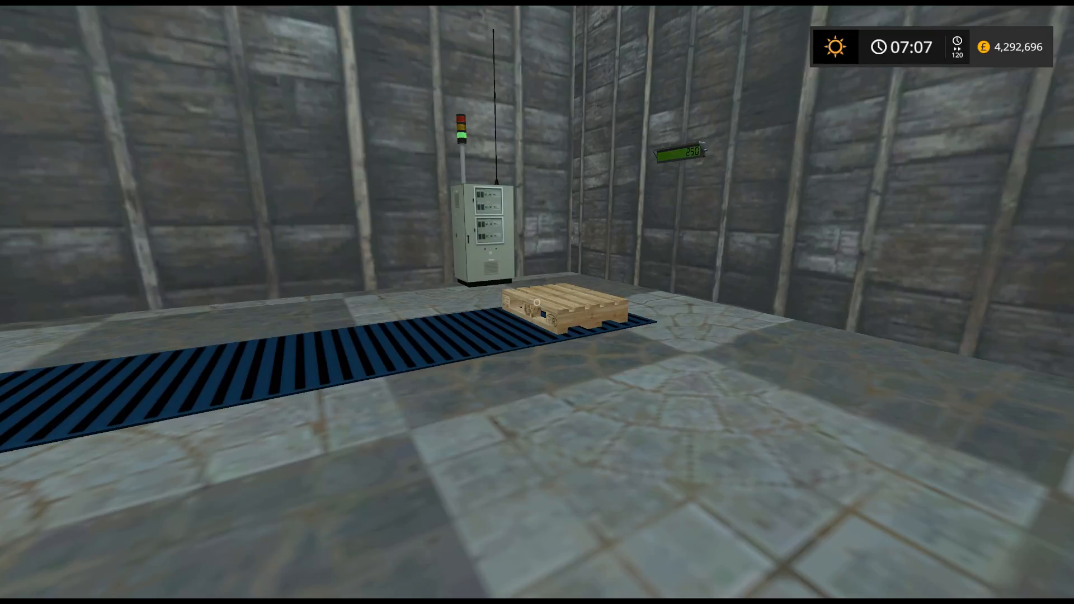
- Let the pallets stack up on the conveyor until the strapped stack is complete, and return time to normal speed
key(7)
key(7)
key(7)
key(7)
key(7)
key(ctrl)
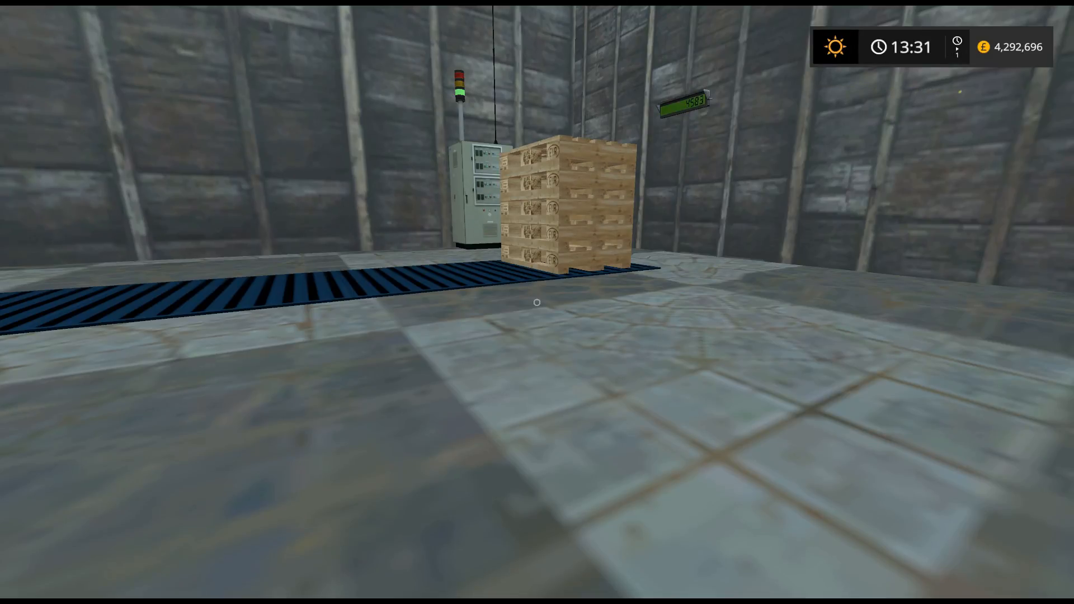
key(7)
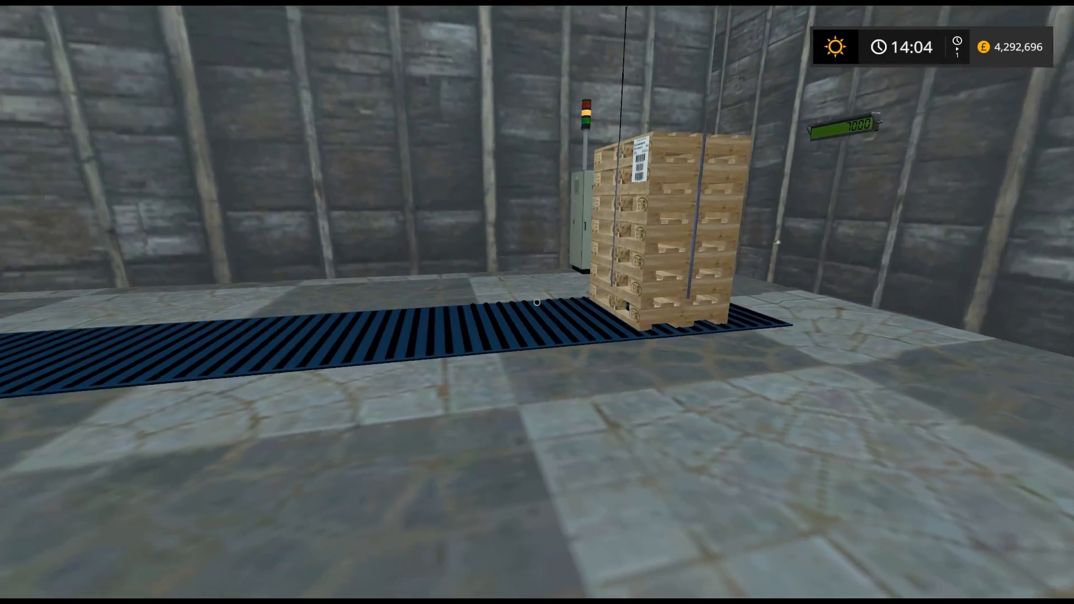
- Walk around the finished pallet stack and examine its straps, barcode label and EUR markings from several sides
key(d)
key(w)
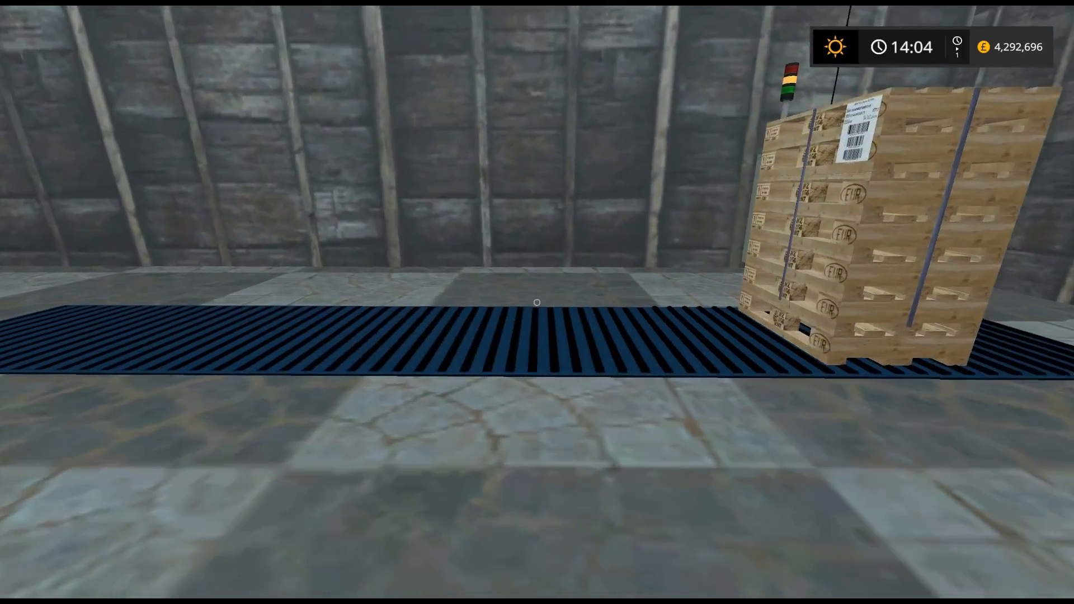
key(w)
key(d)
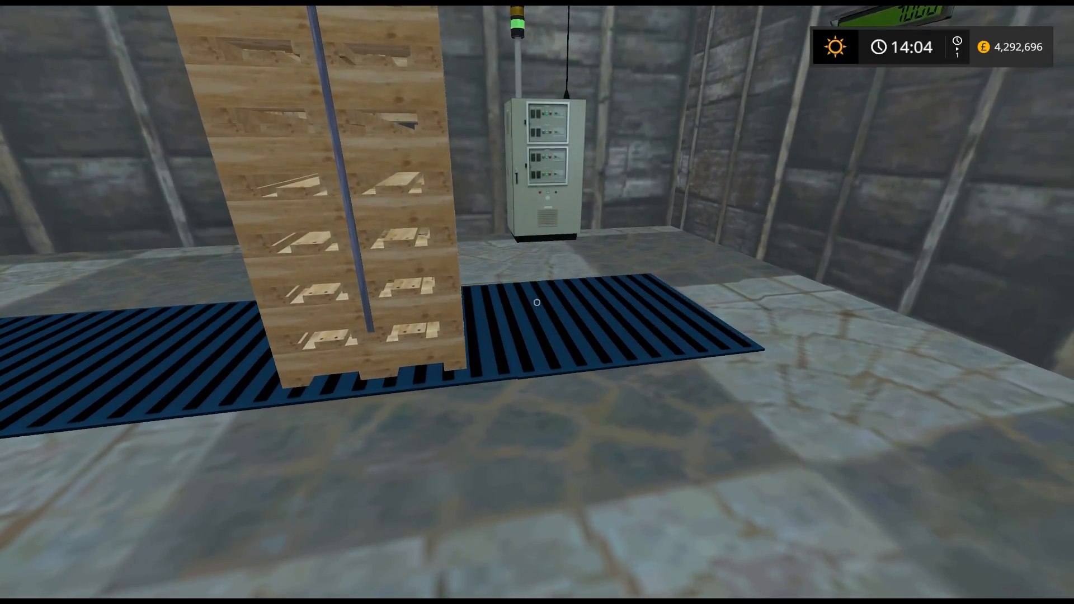
key(a)
key(a)
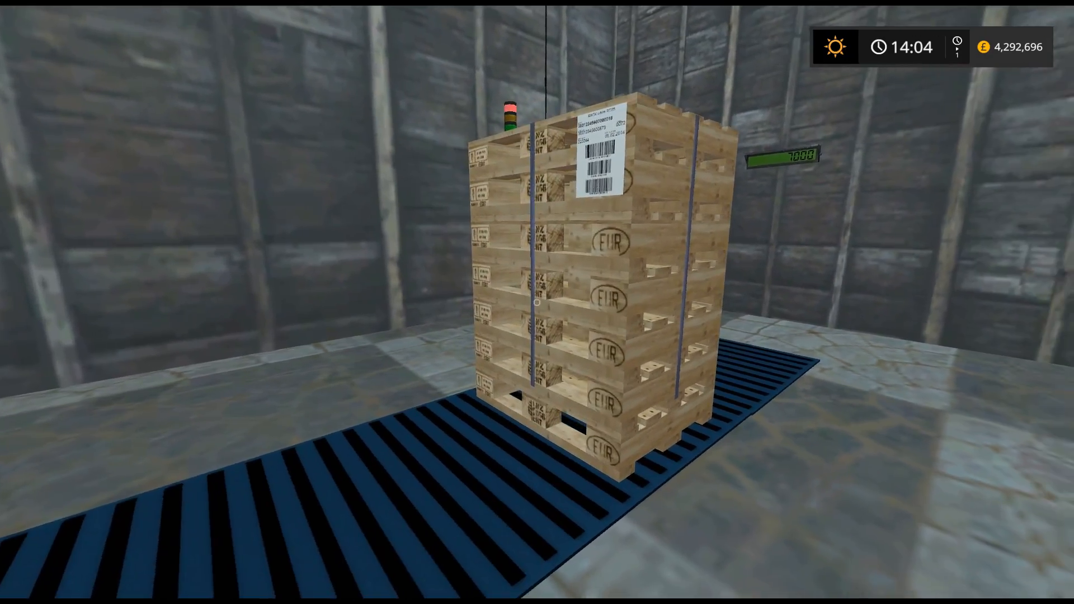
key(w)
key(w)
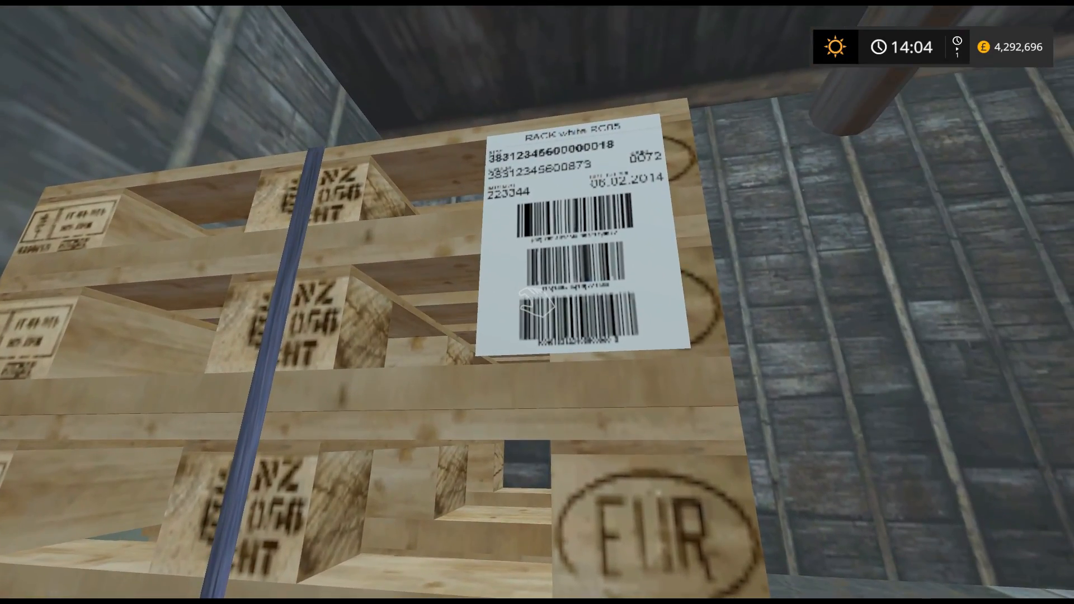
key(a)
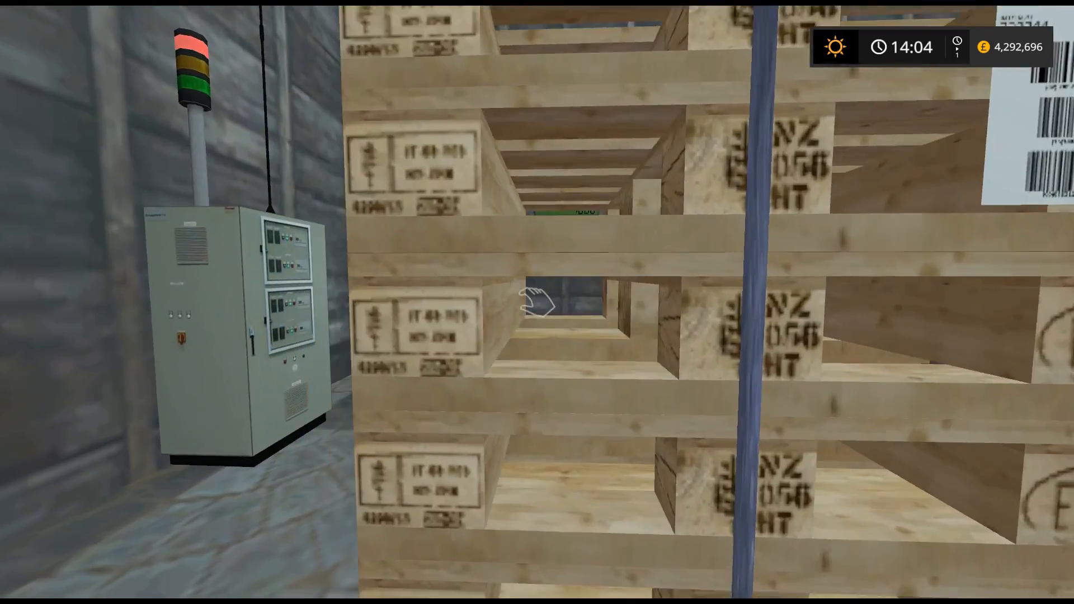
key(s)
key(s)
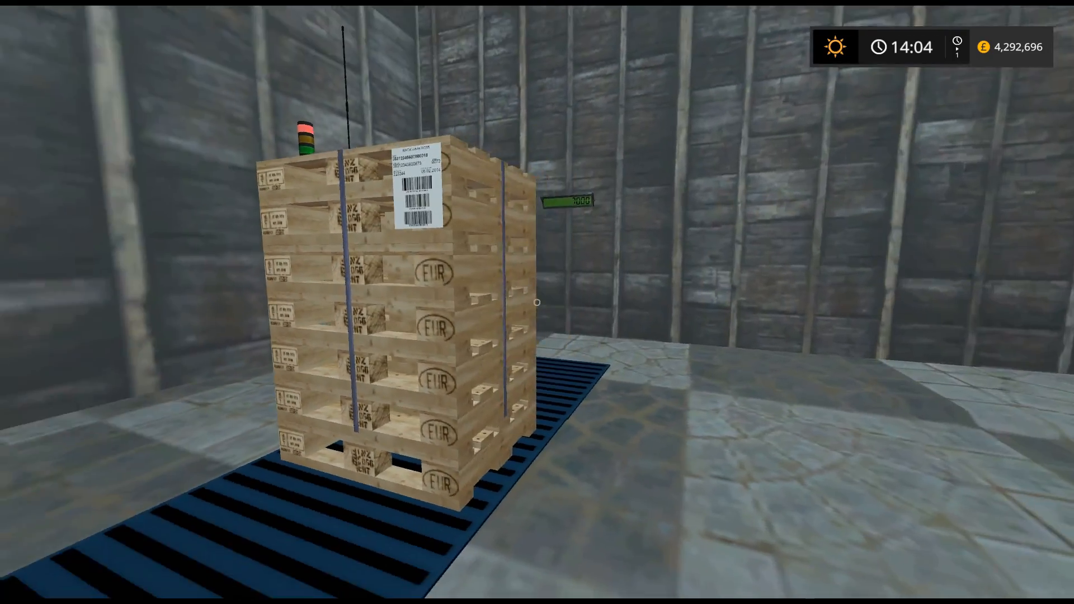
- Walk out of the factory hall across the grass to the JCB 260 with the pallet fork and board it
key(w)
key(w)
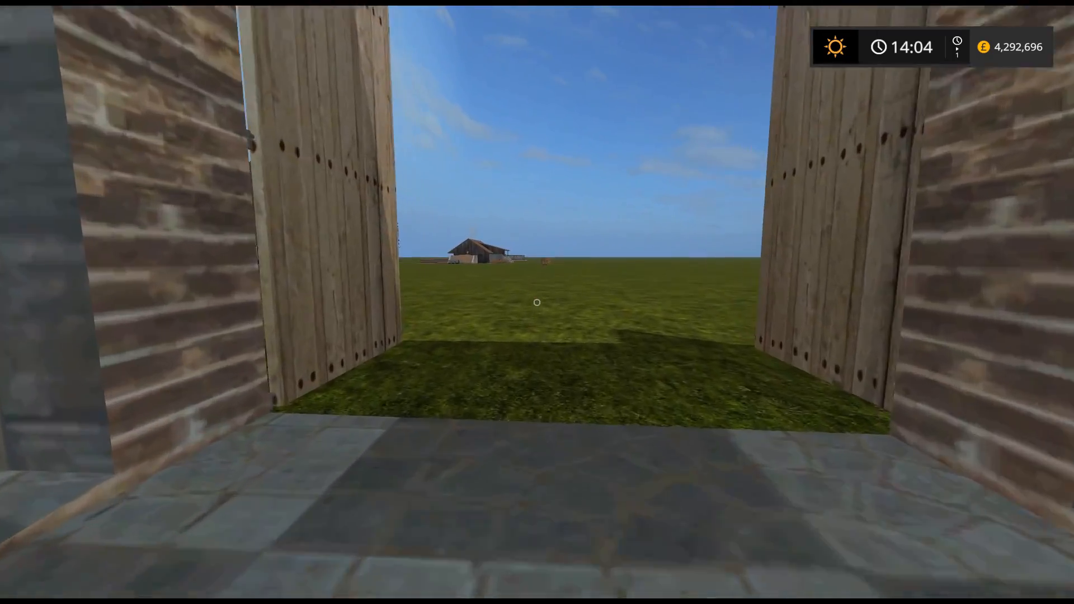
key(w)
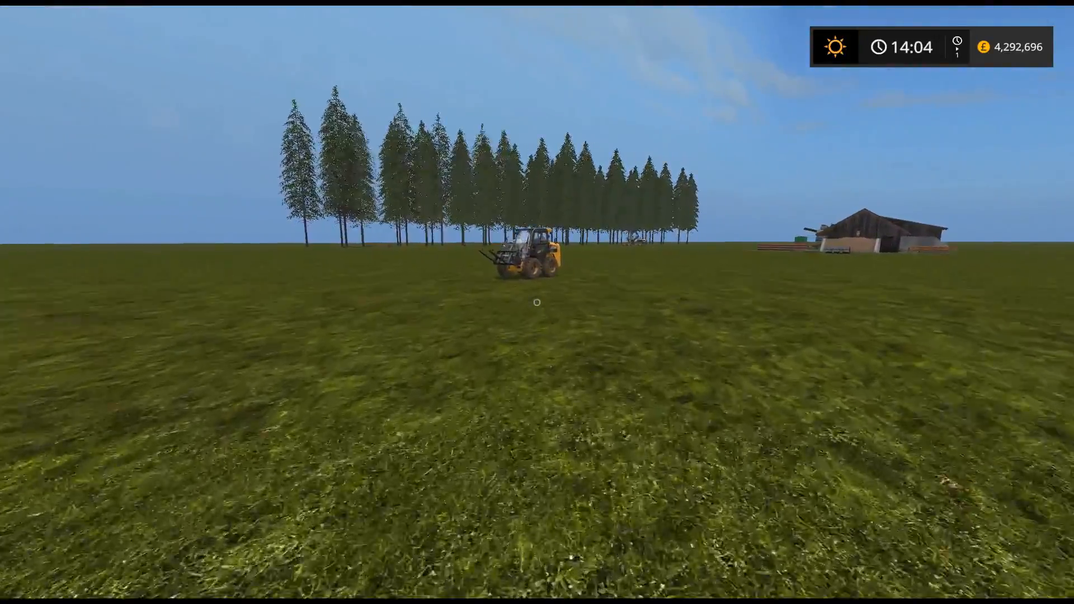
key(w)
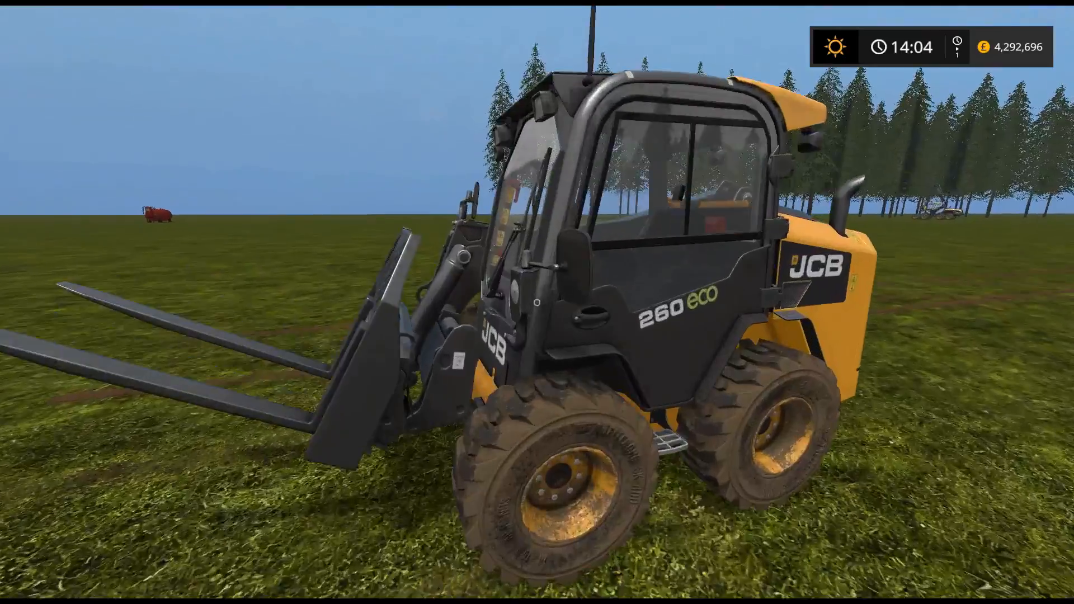
key(e)
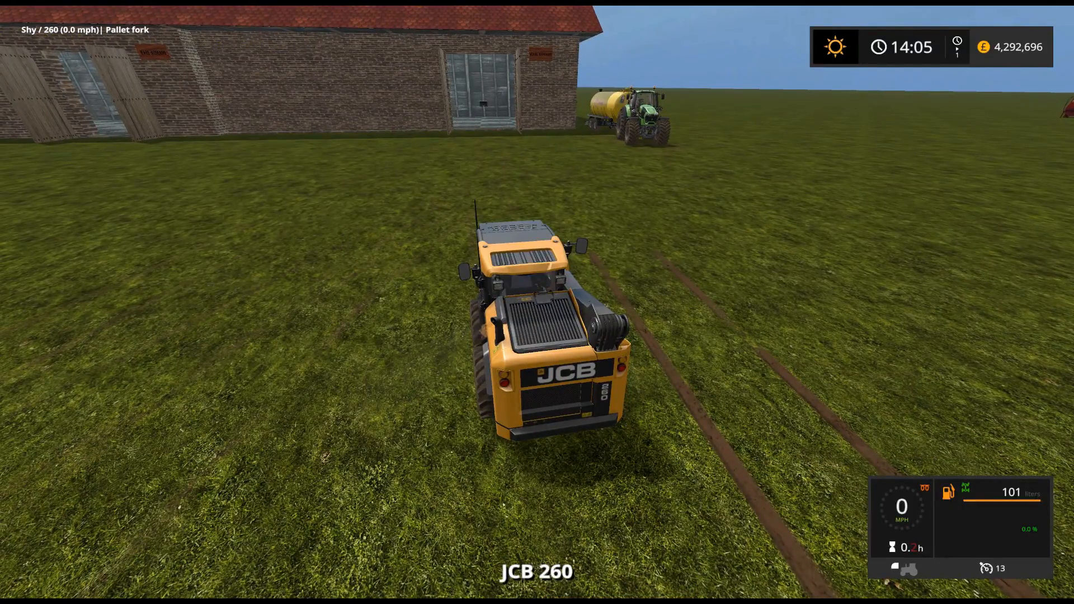
- Drive the JCB 260 through the open gate into the factory hall and turn it onto the output conveyor
key(w)
key(a)
key(ctrl+Delete)
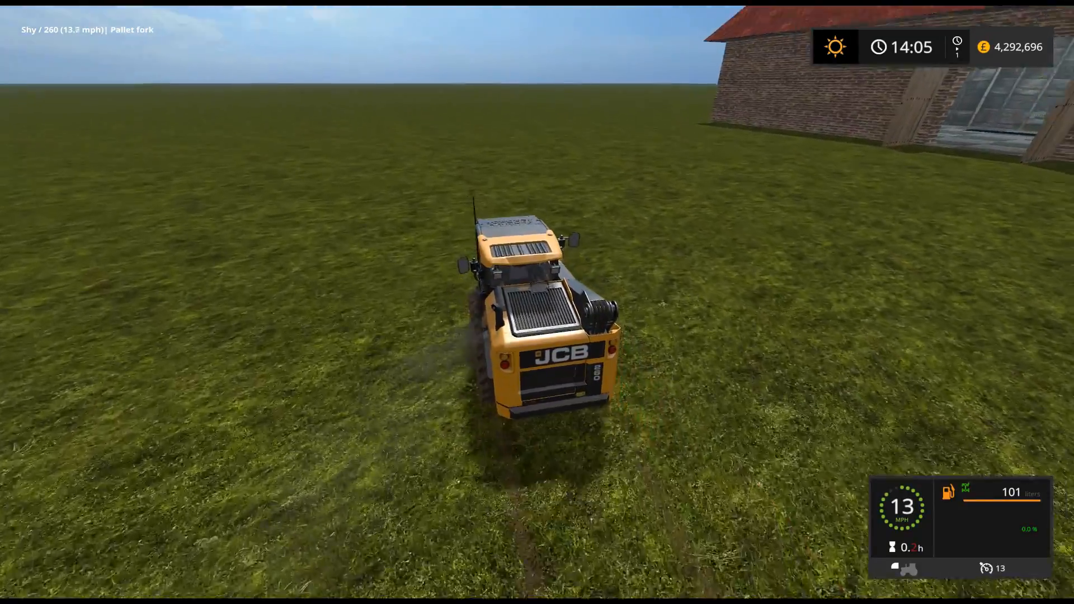
key(a)
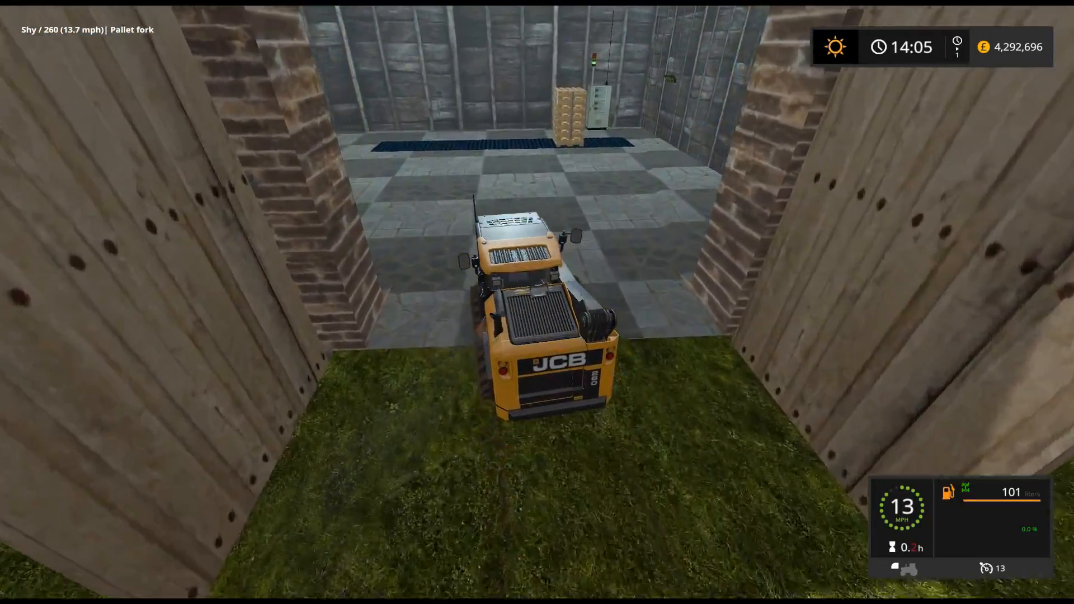
key(a)
key(d)
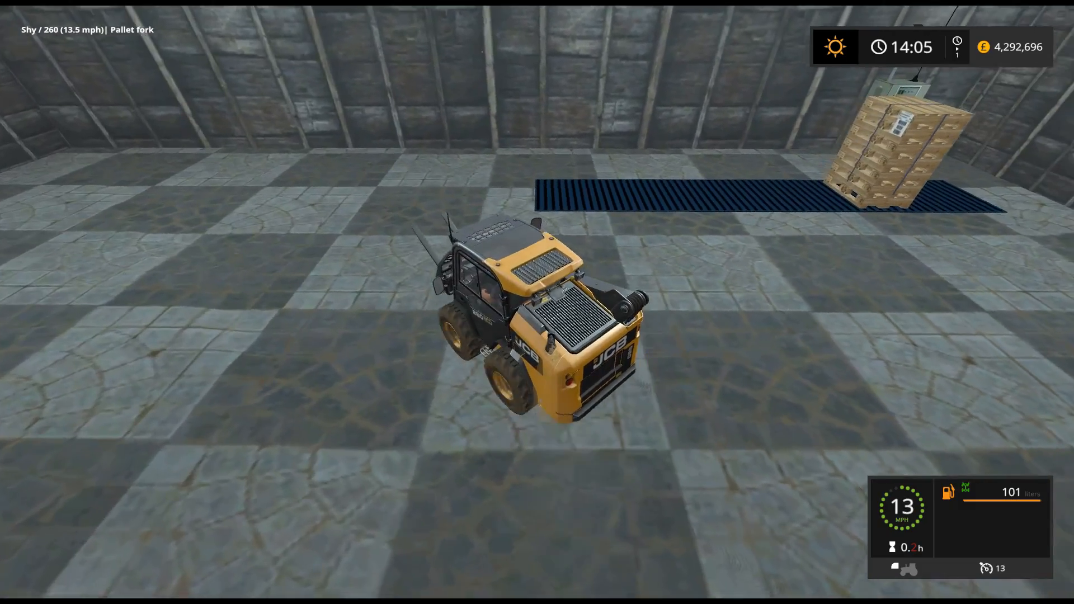
key(d)
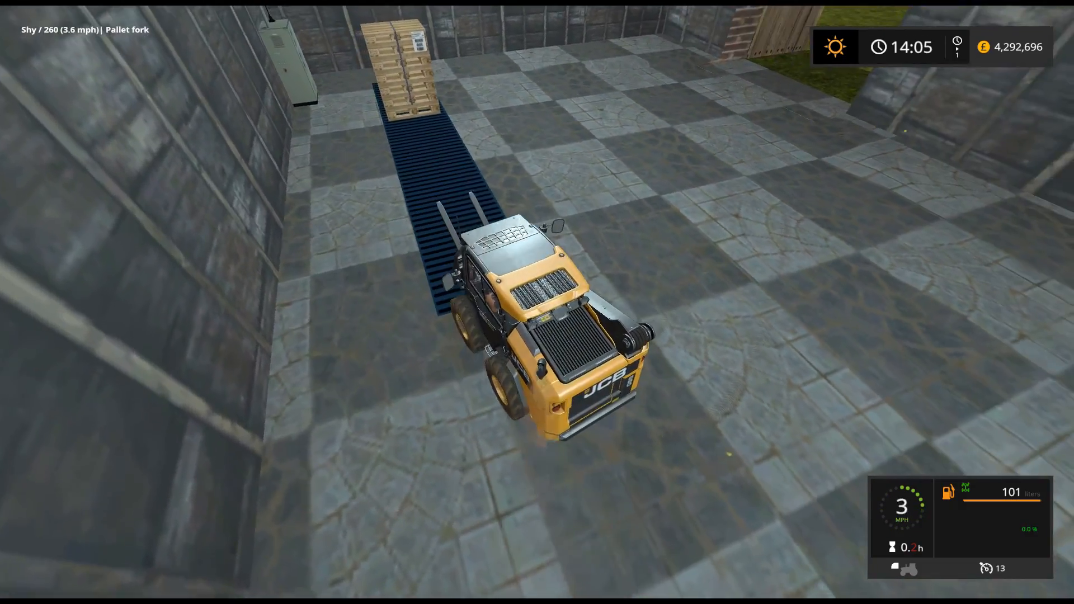
- Drive the pallet fork under the strapped pallet stack on the conveyor and try to lift it
key(w)
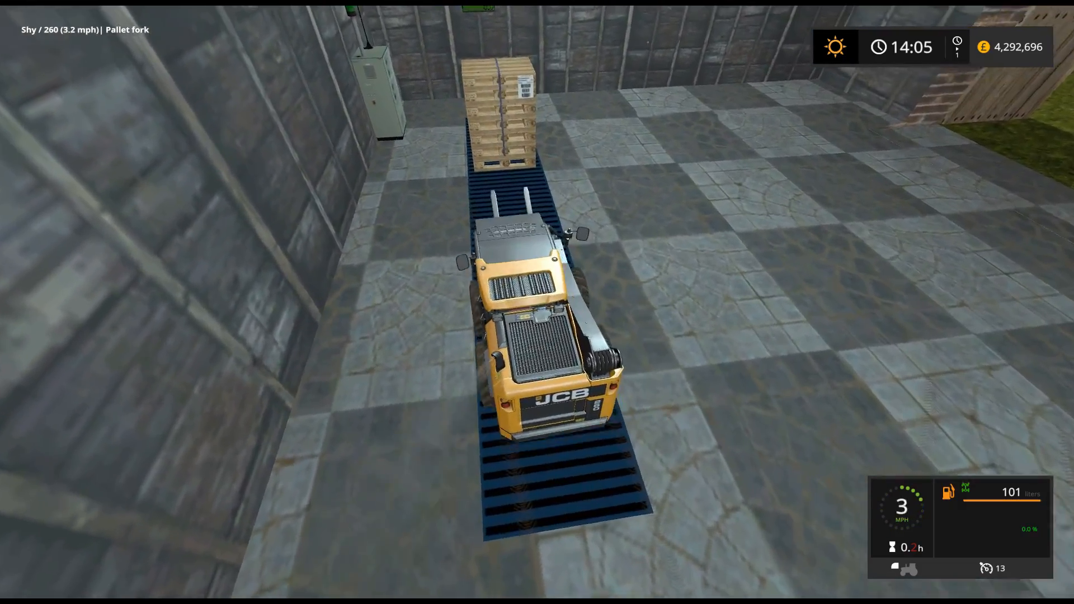
key(ctrl+Delete)
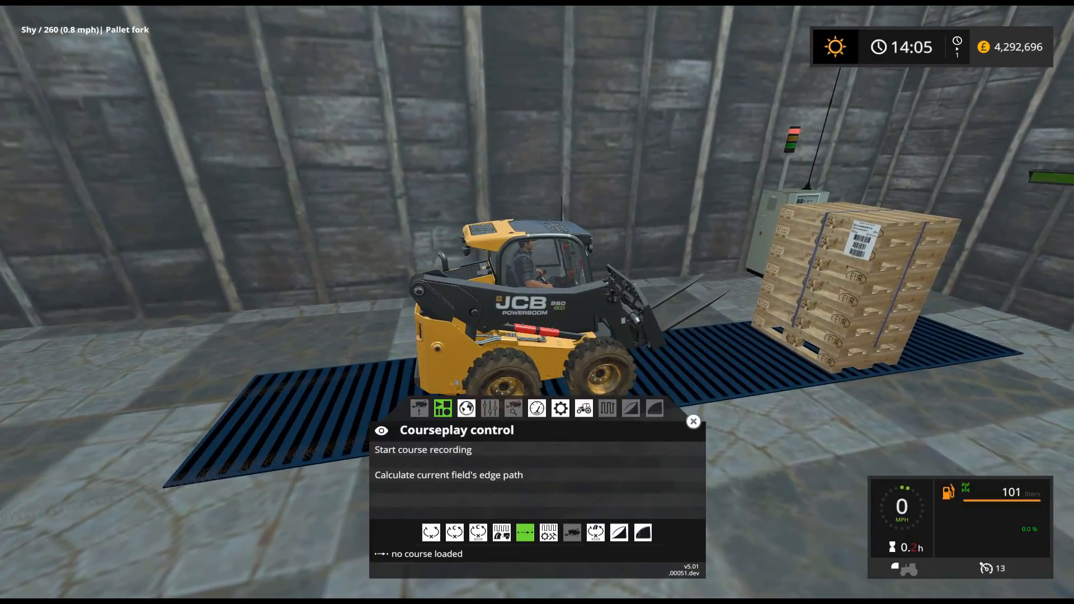
key(ctrl+Delete)
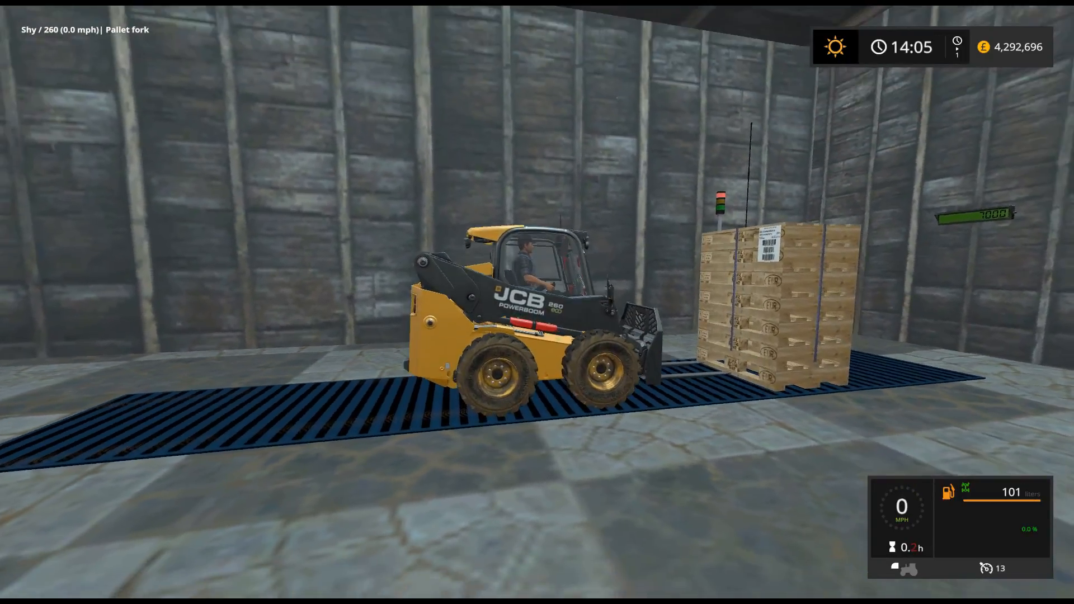
key(w)
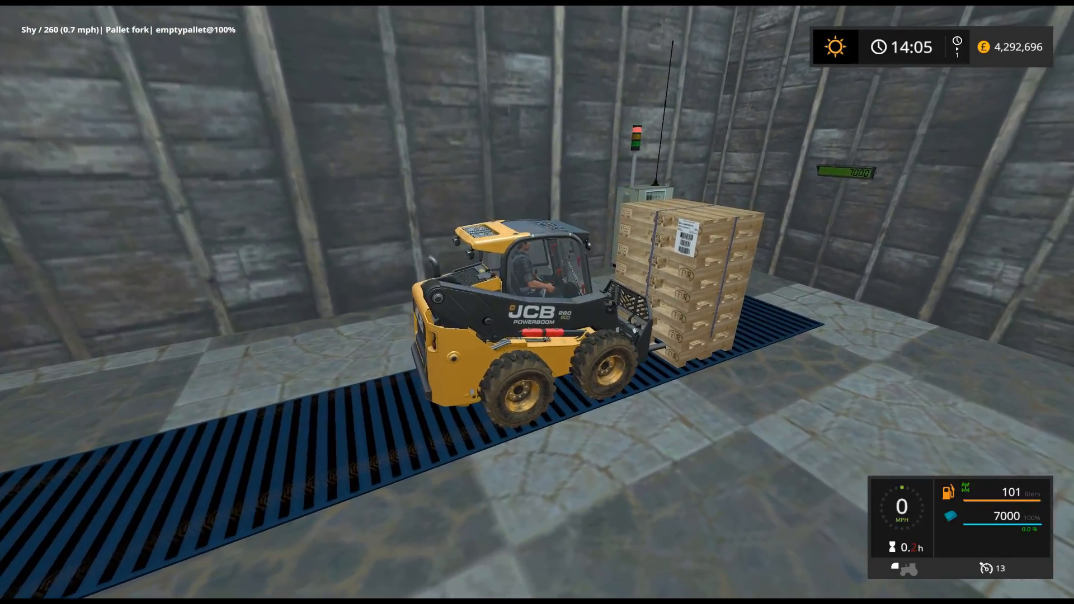
key(ctrl+Delete)
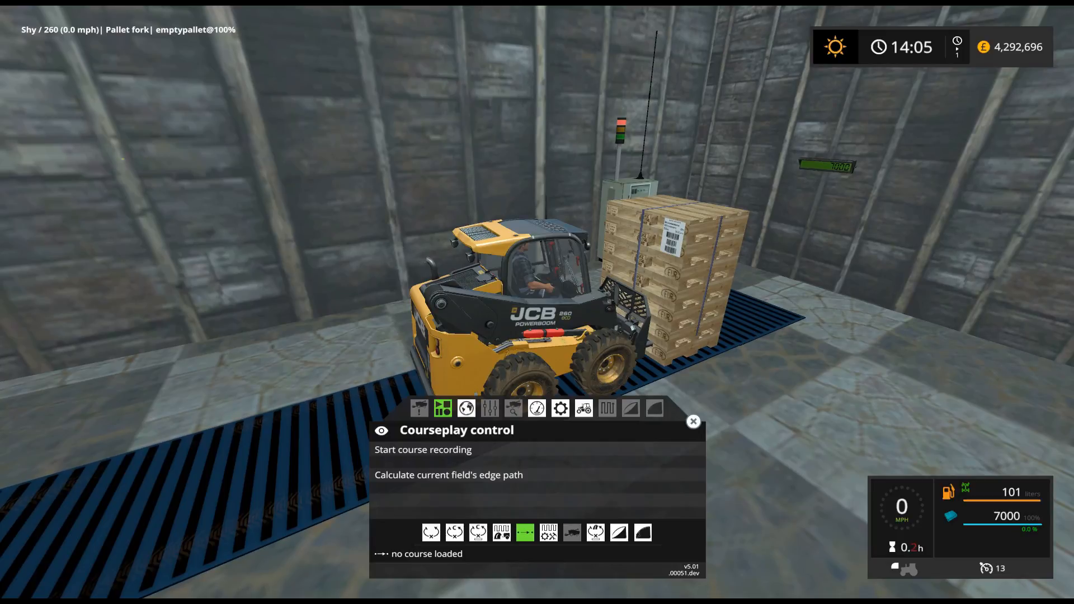
key(ctrl+Delete)
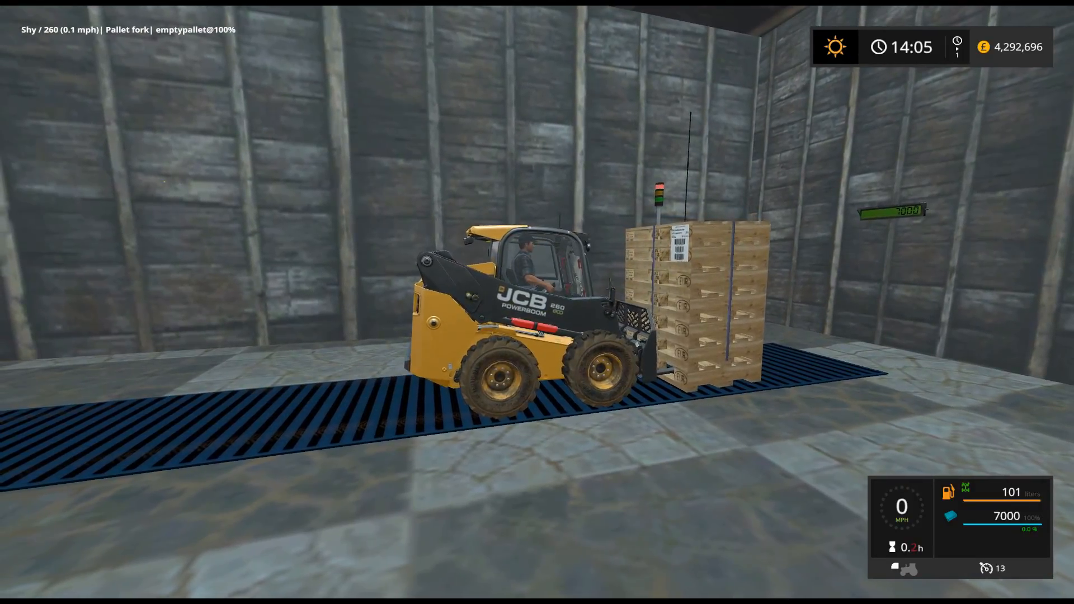
- Back the JCB 260 away from the pallet stack, drive it out of the hall and park it on the grass
key(s)
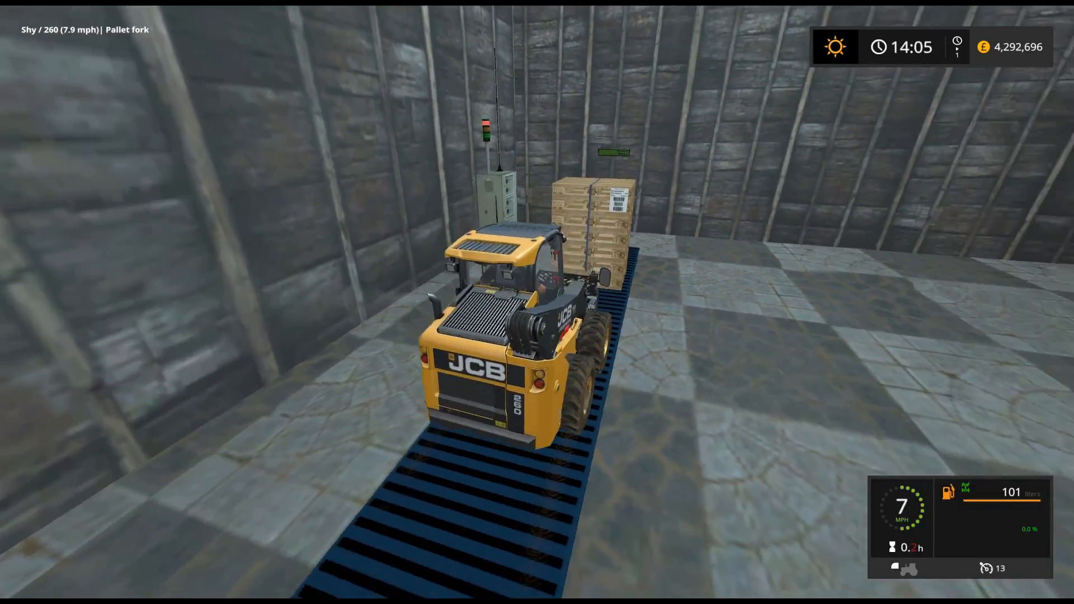
key(w)
key(d)
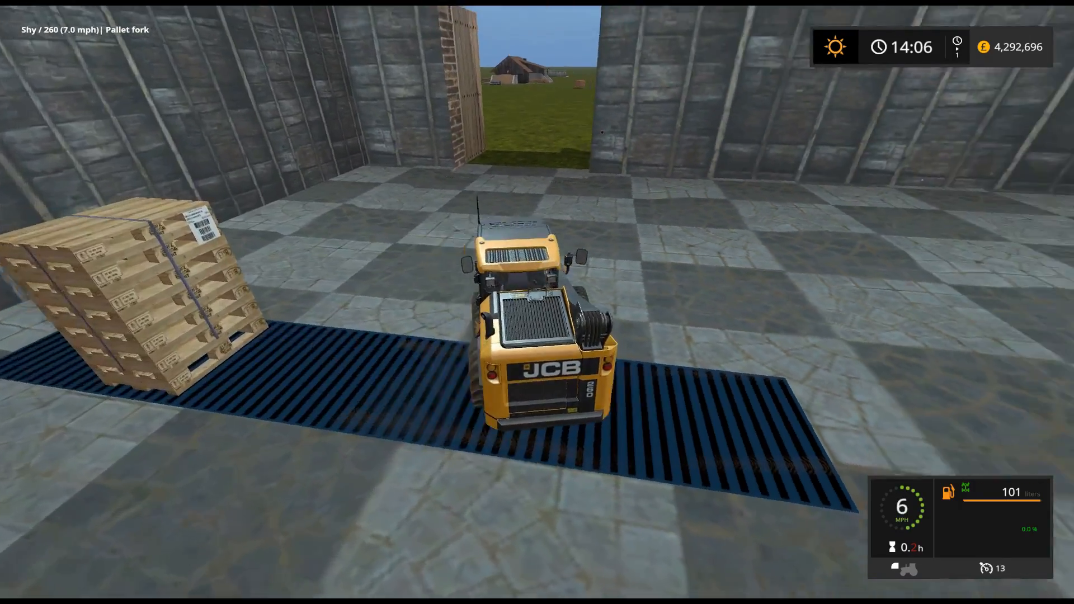
key(a)
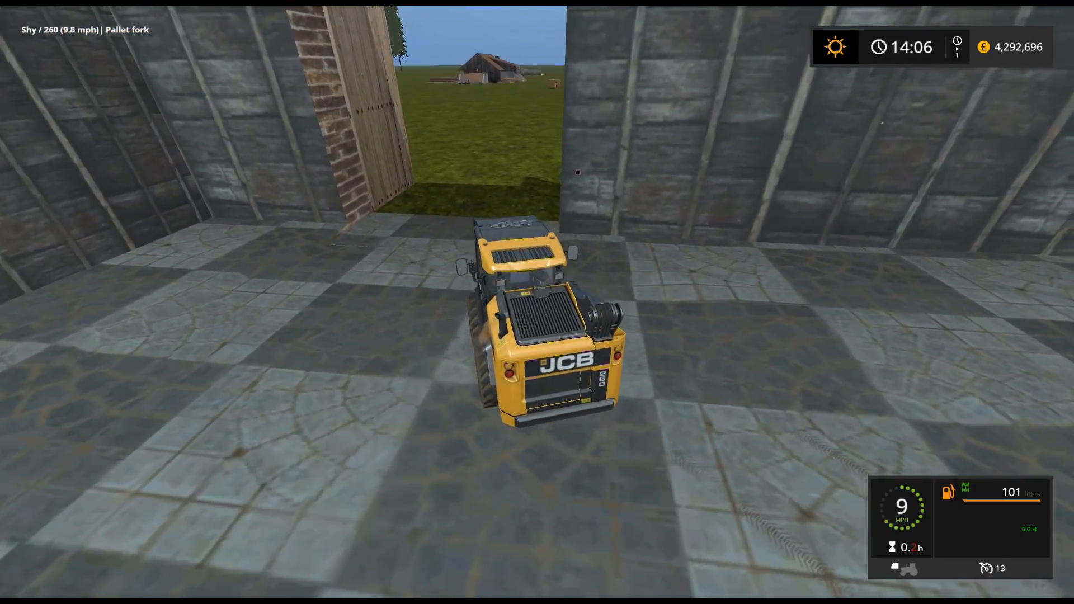
key(w)
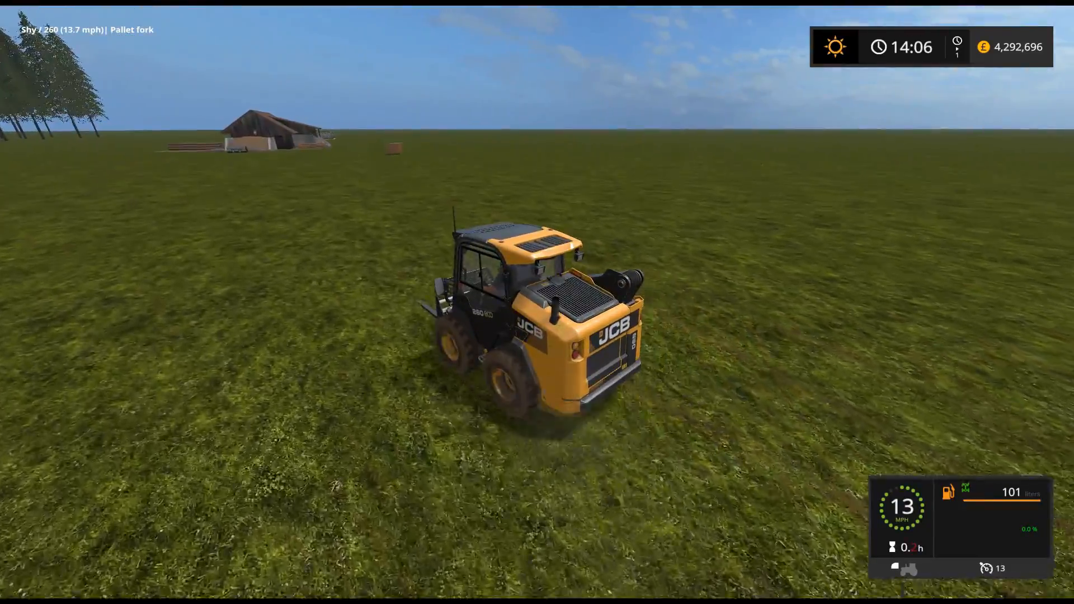
key(w)
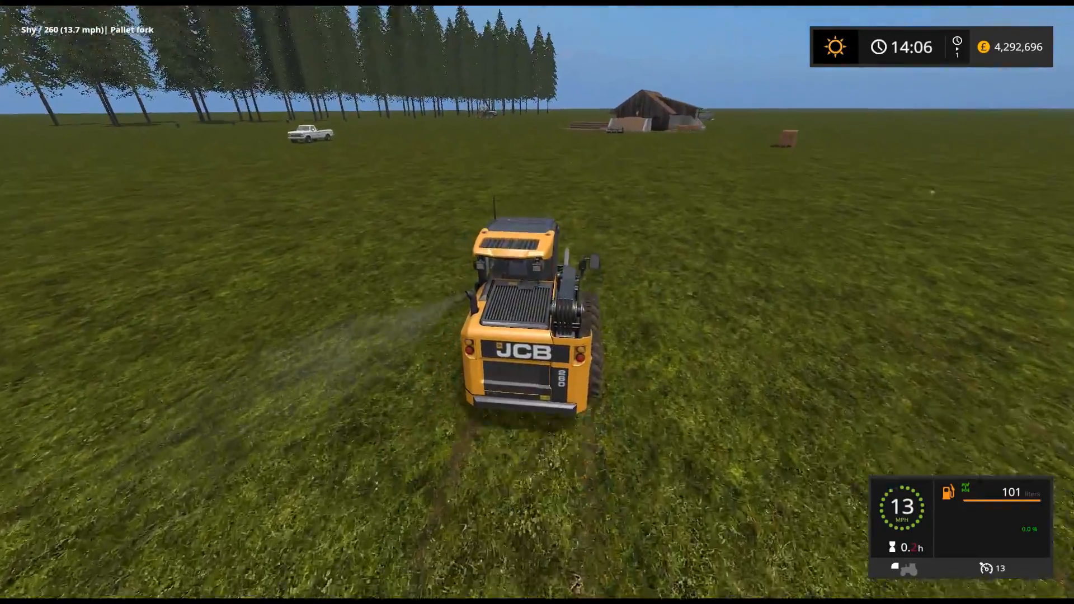
key(w)
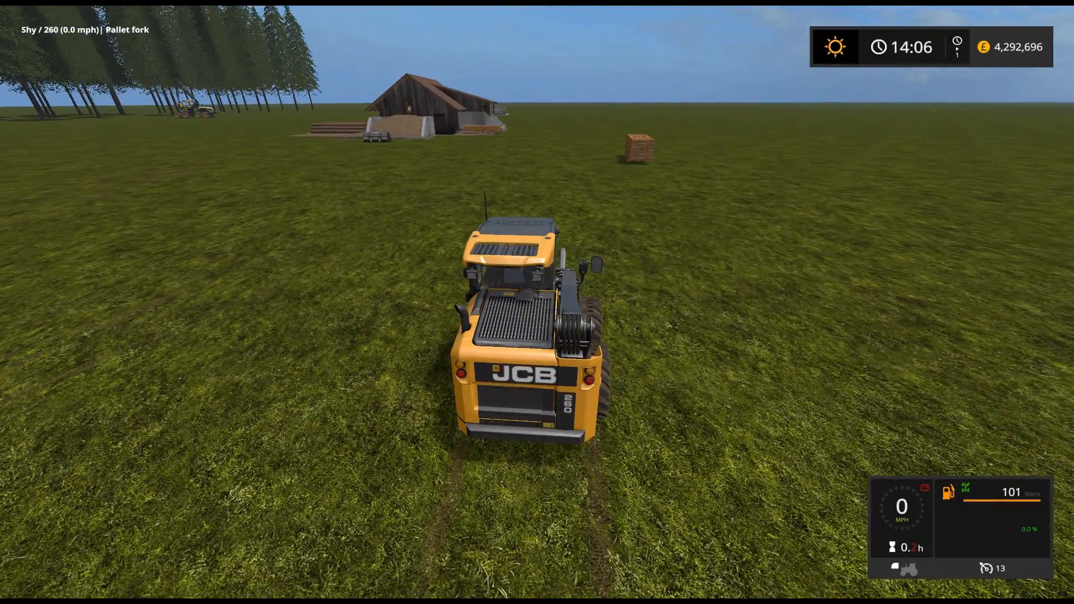
- Buy a JCB 435S with the standard wheel setup from the shop's wheel loaders category
key(p)
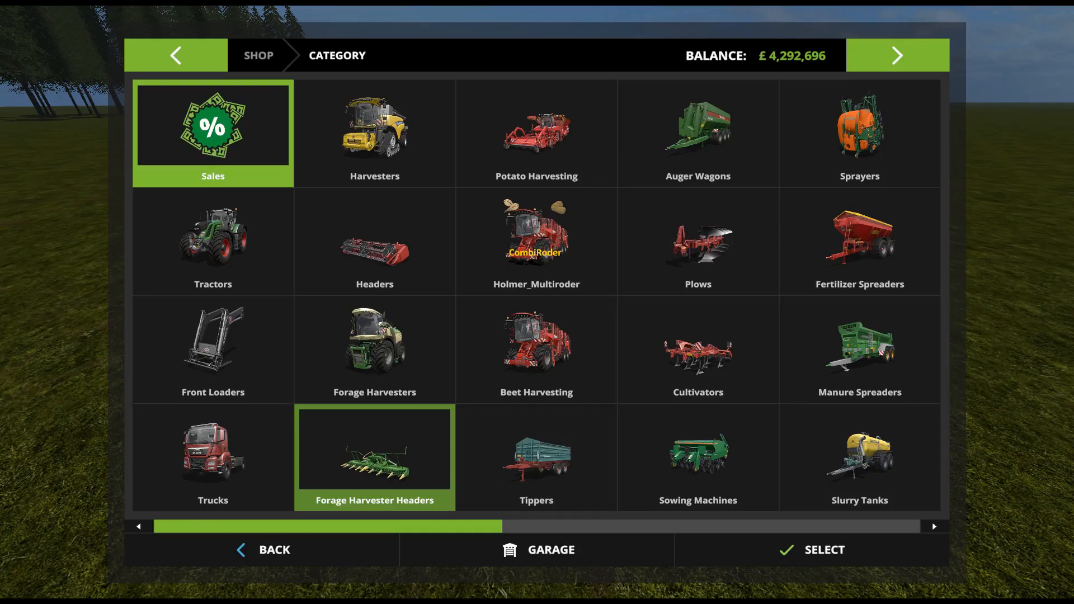
double_click(213, 349)
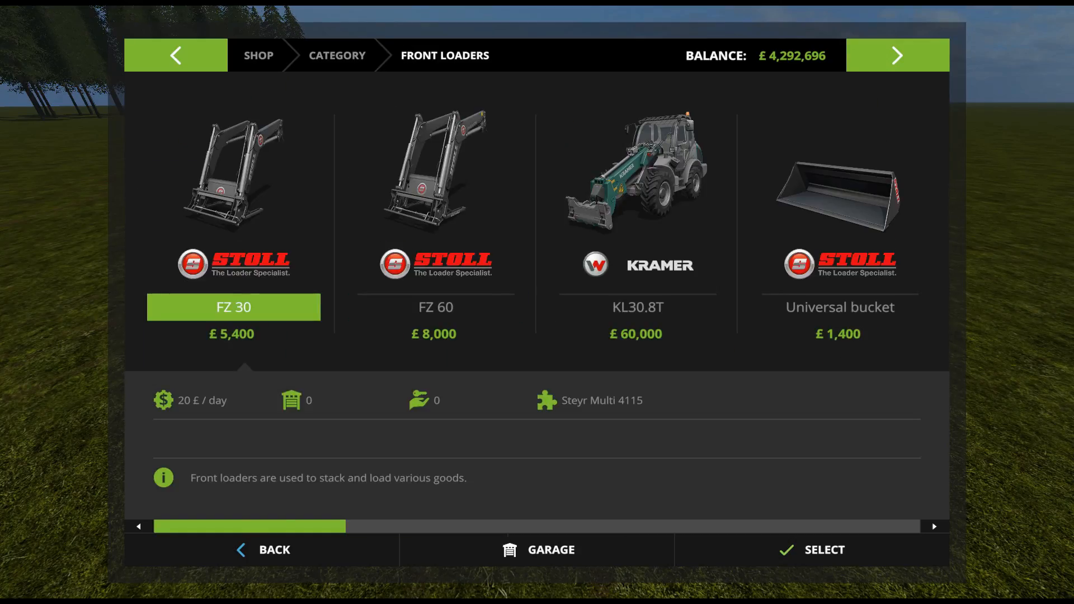
click(262, 549)
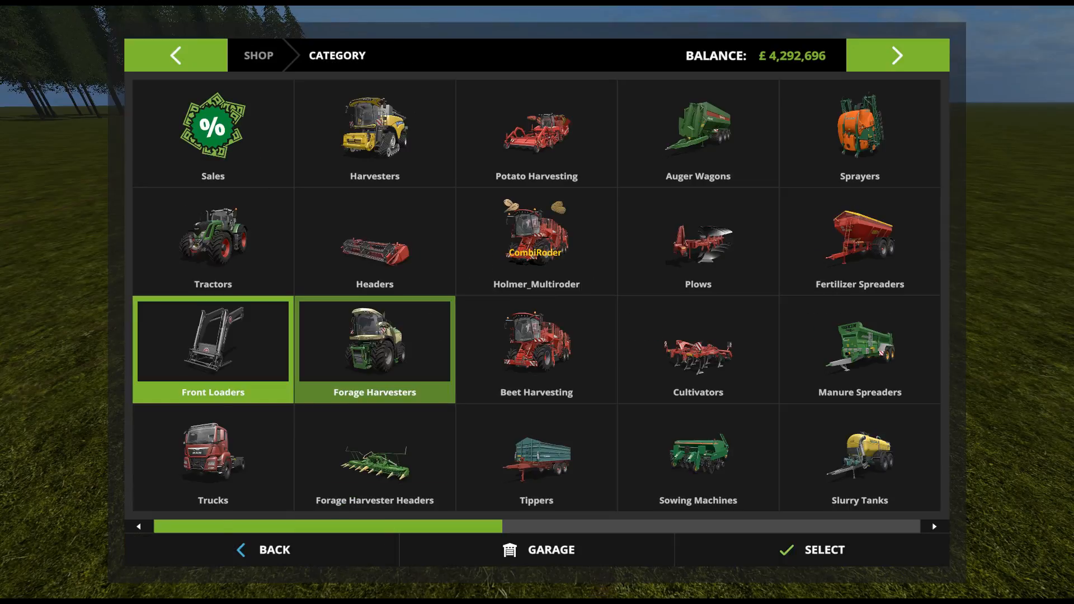
scroll(375, 350, down, 5)
double_click(493, 241)
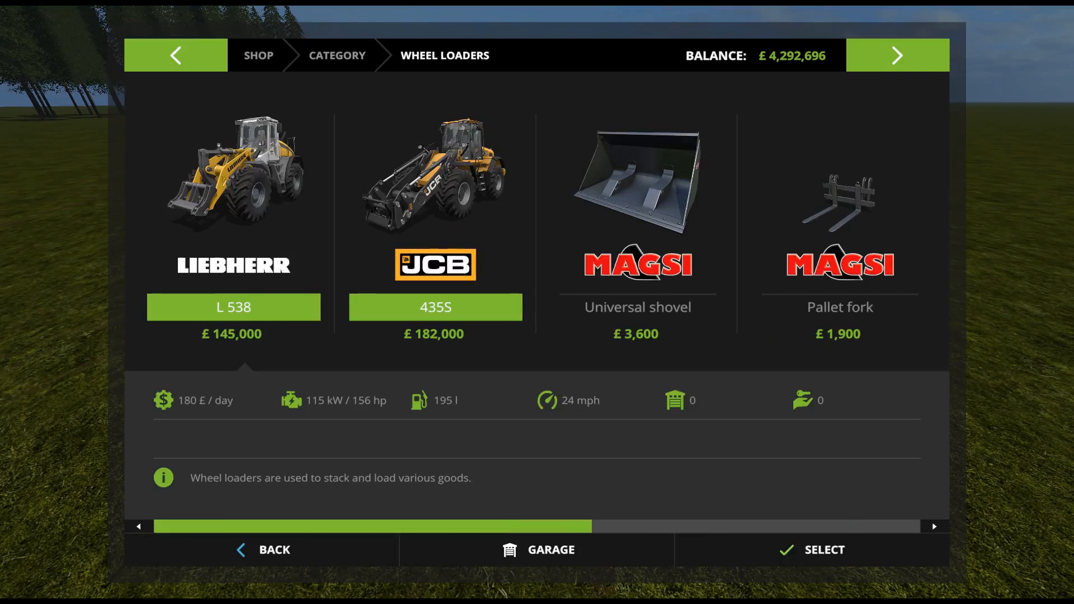
double_click(486, 242)
click(812, 550)
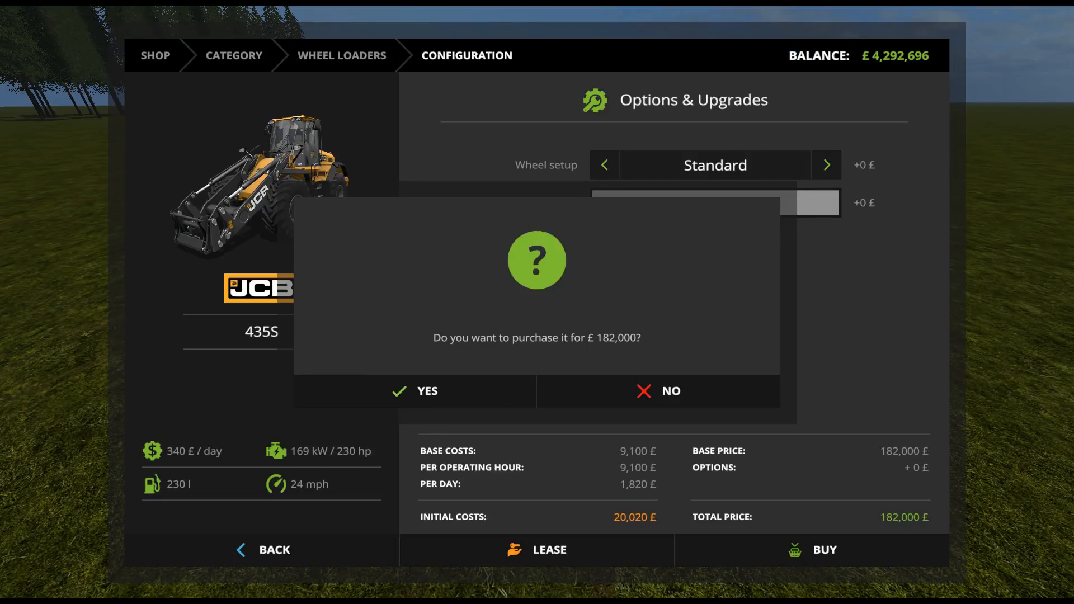
click(436, 391)
click(447, 381)
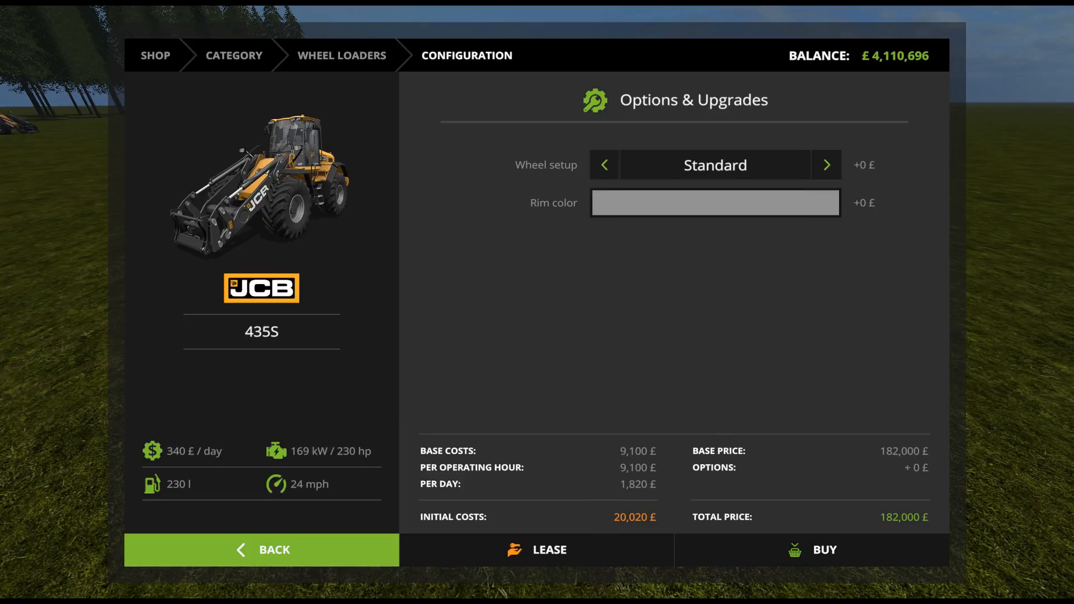
- Buy the Magsi pallet fork for wheel loaders and leave the shop
click(313, 550)
click(828, 252)
click(828, 251)
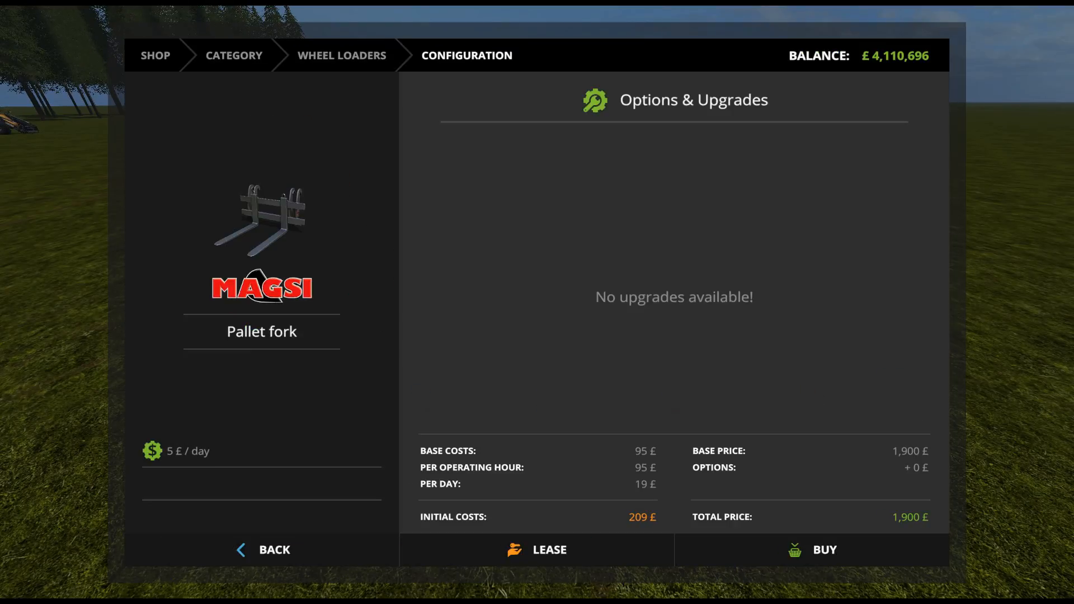
click(813, 550)
click(437, 392)
click(448, 380)
click(324, 550)
click(324, 550)
click(325, 550)
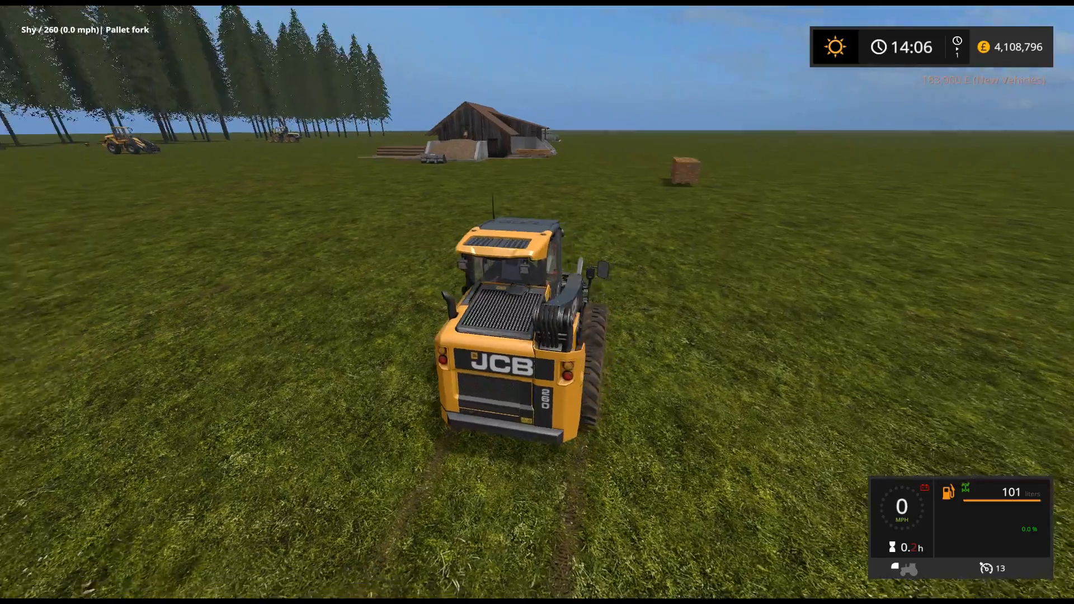
- Leave the JCB 260, walk across the field to the new JCB 435S and get in
key(e)
key(w)
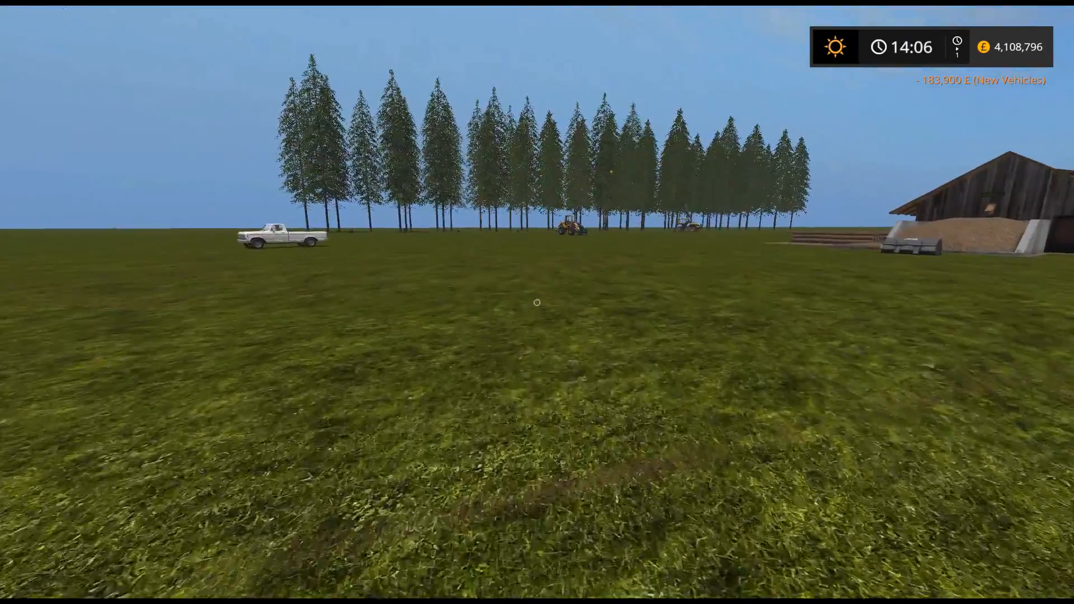
key(w)
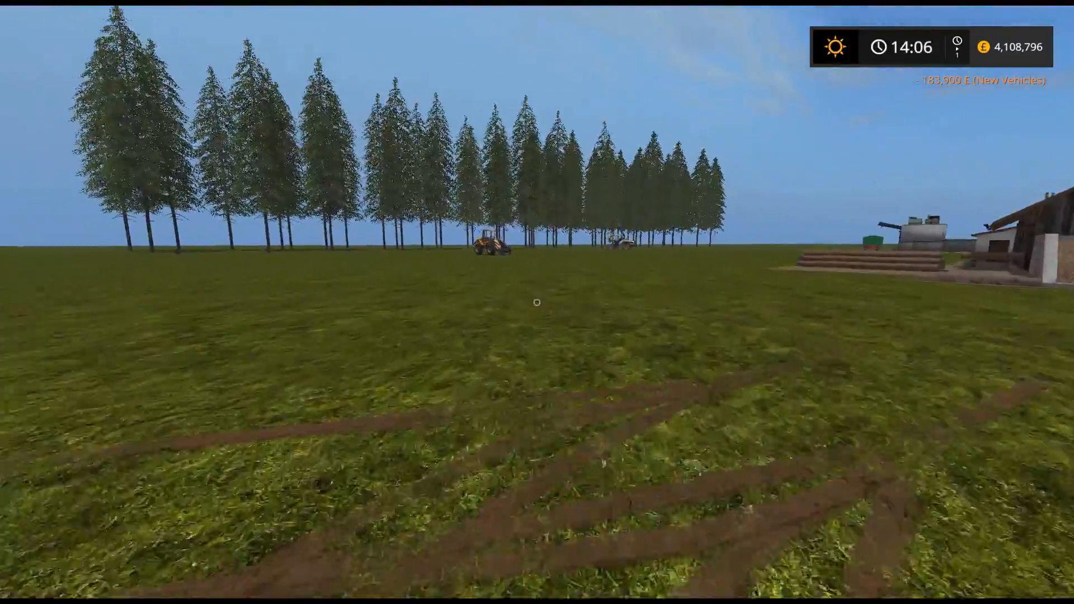
key(w)
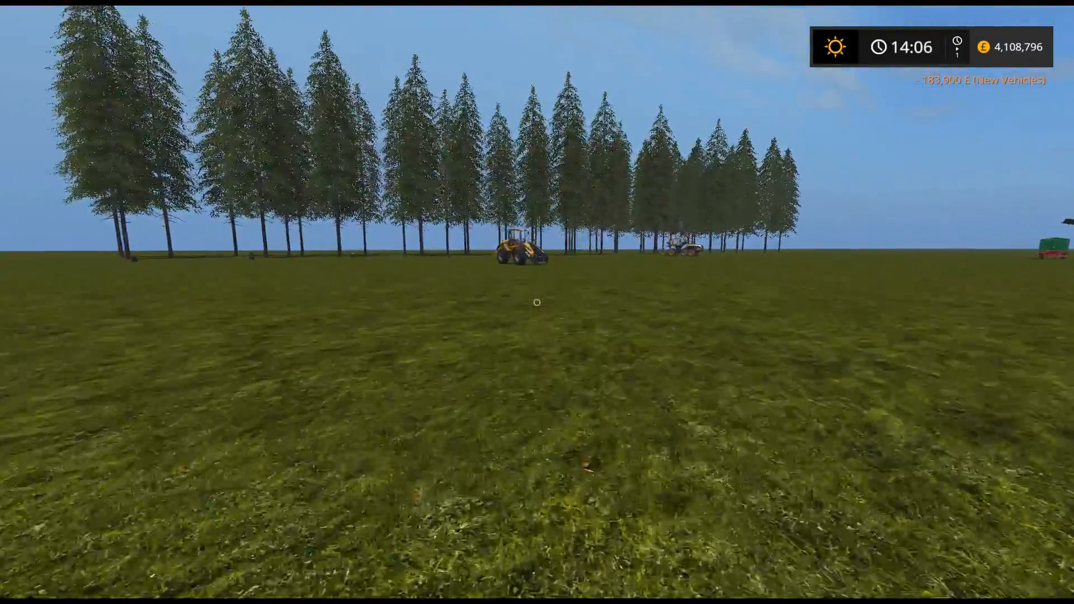
key(w)
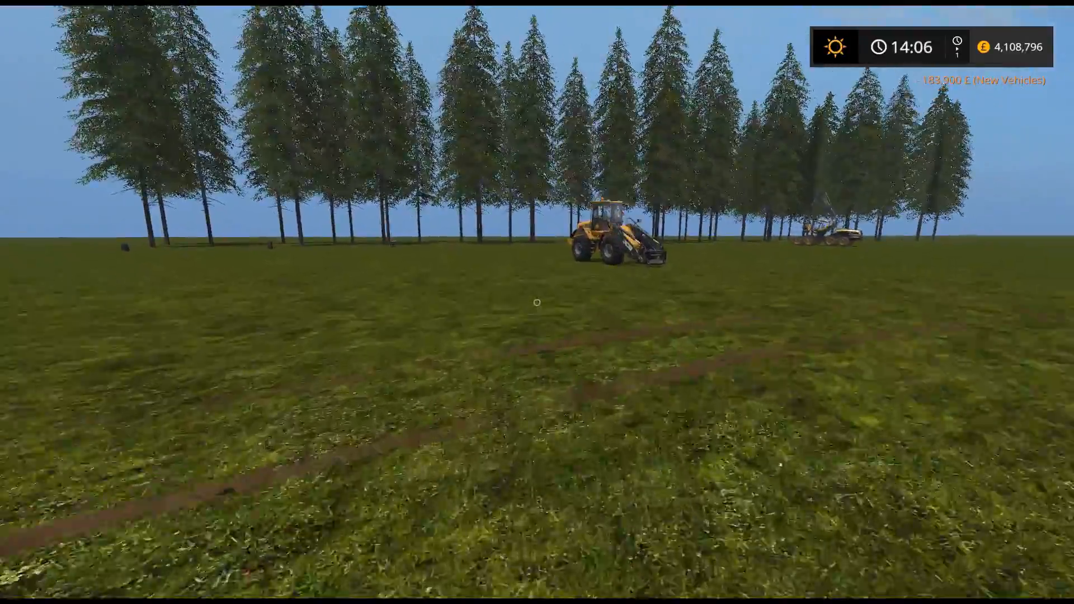
key(w)
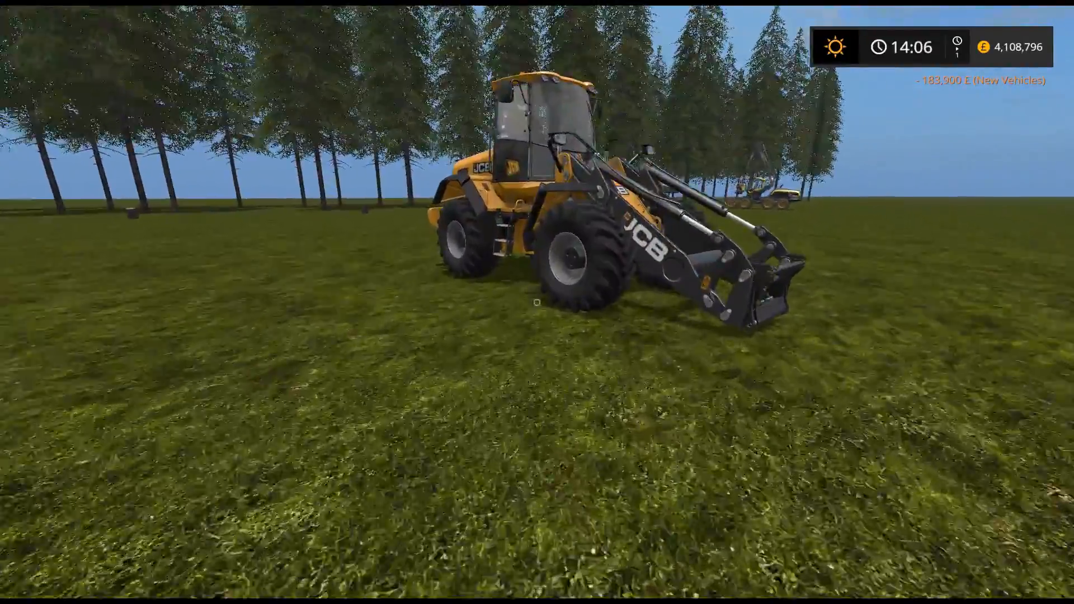
key(e)
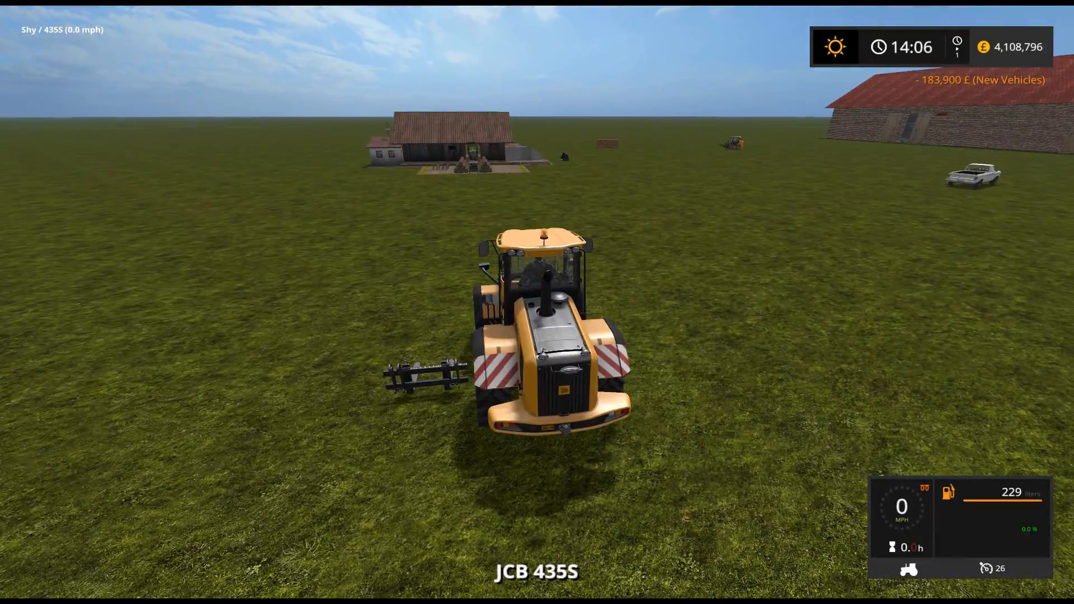
- Manoeuvre the JCB 435S up to the Magsi pallet fork on the grass and attach it
key(w)
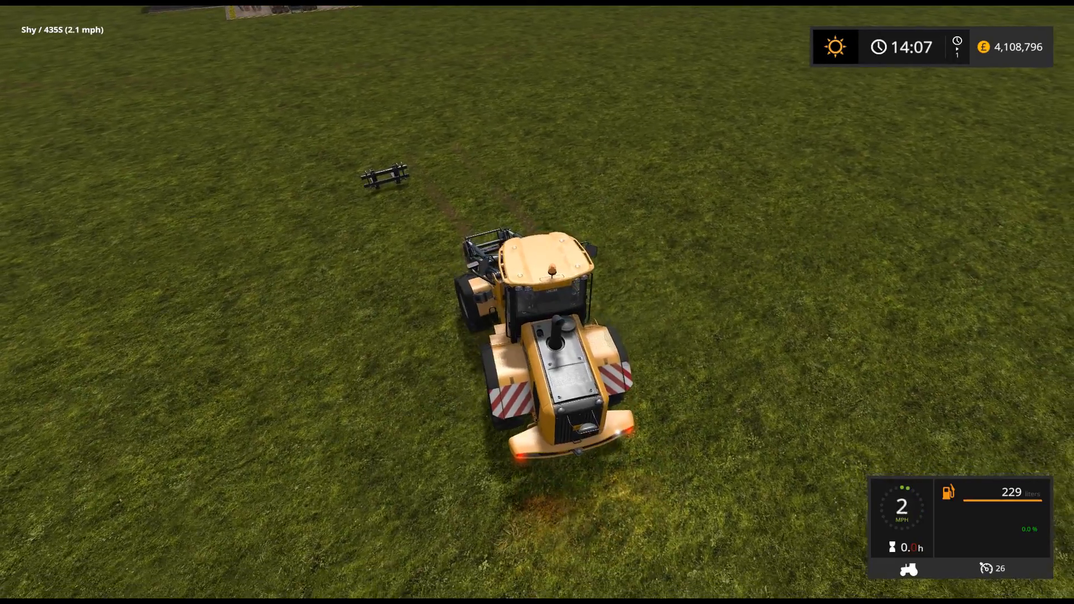
key(a)
key(w)
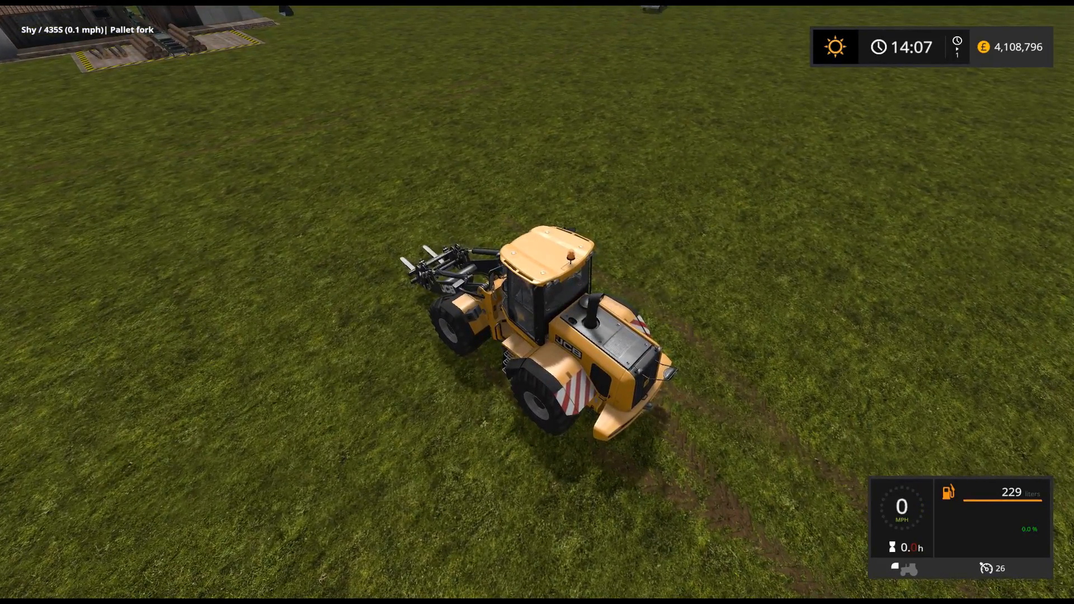
- Drive the JCB 435S across the field and through the Ware-Ausgang doorway into the pallet factory hall
key(w)
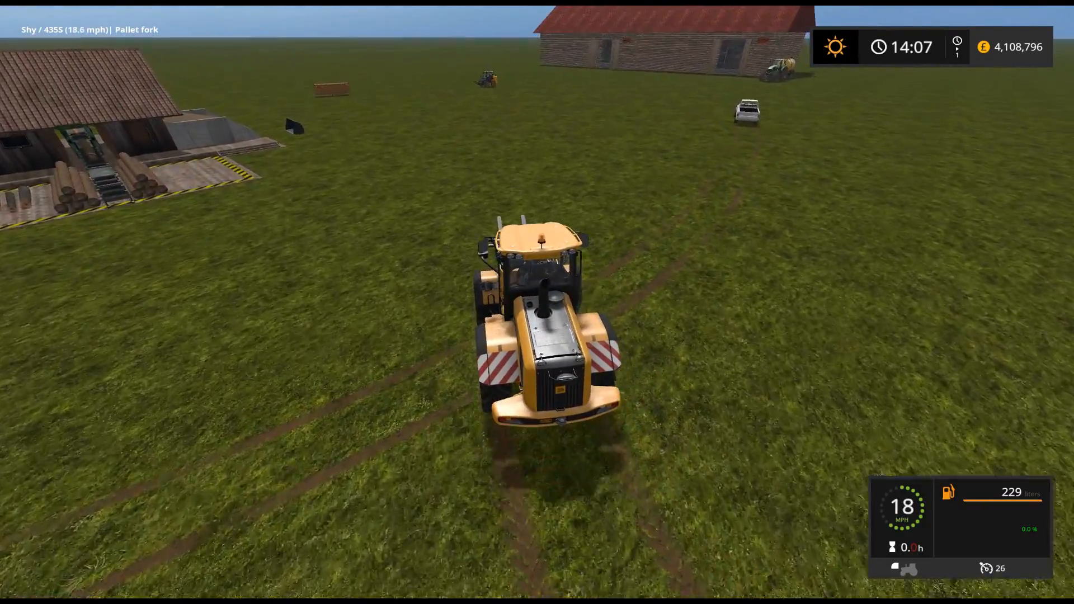
key(d)
key(a)
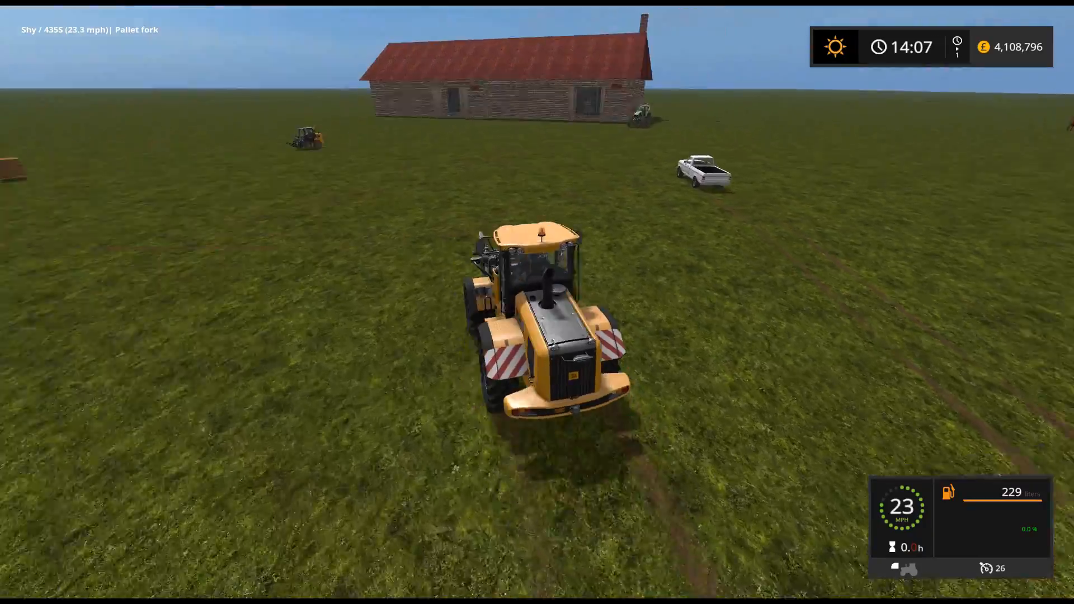
key(a)
key(d)
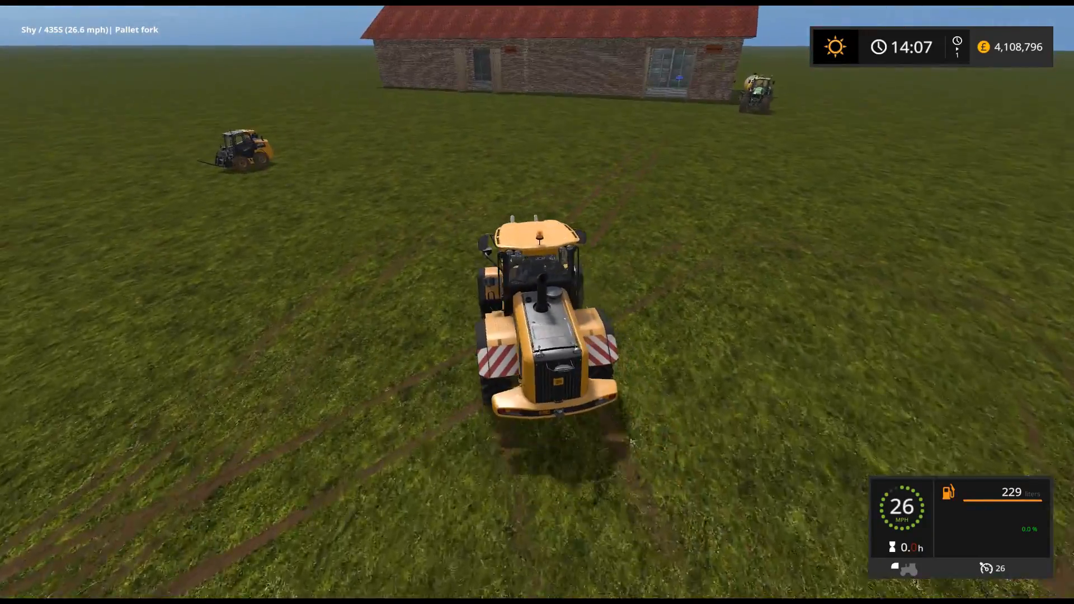
key(d)
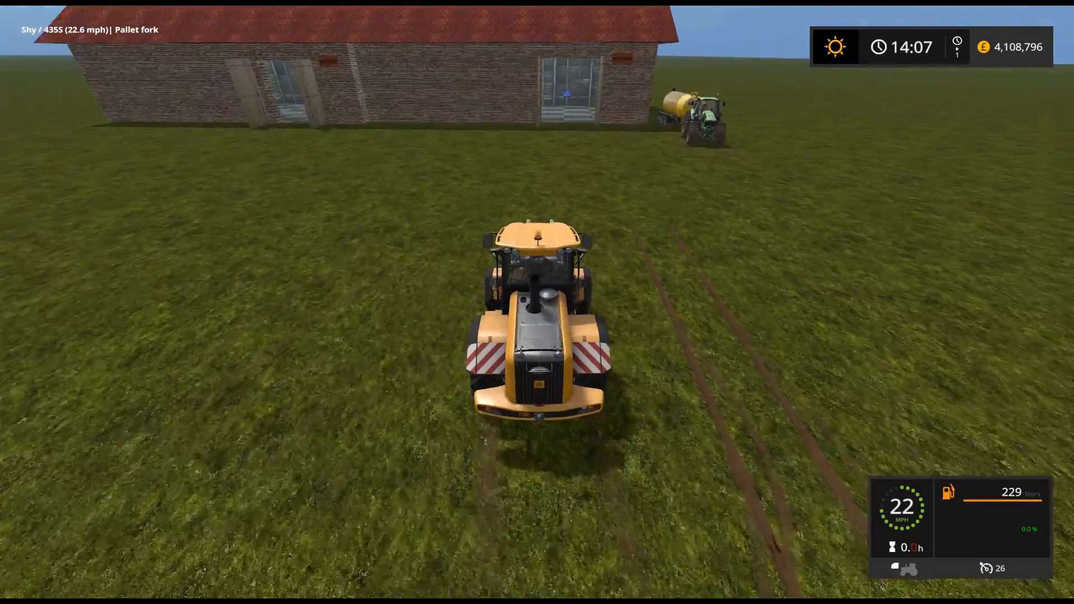
key(a)
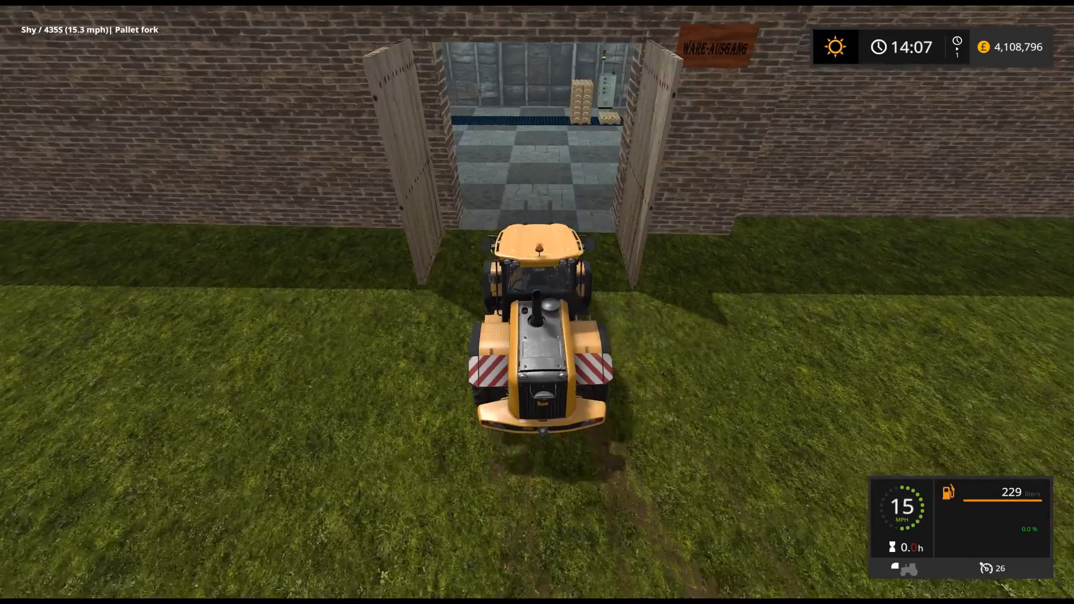
key(a)
key(a)
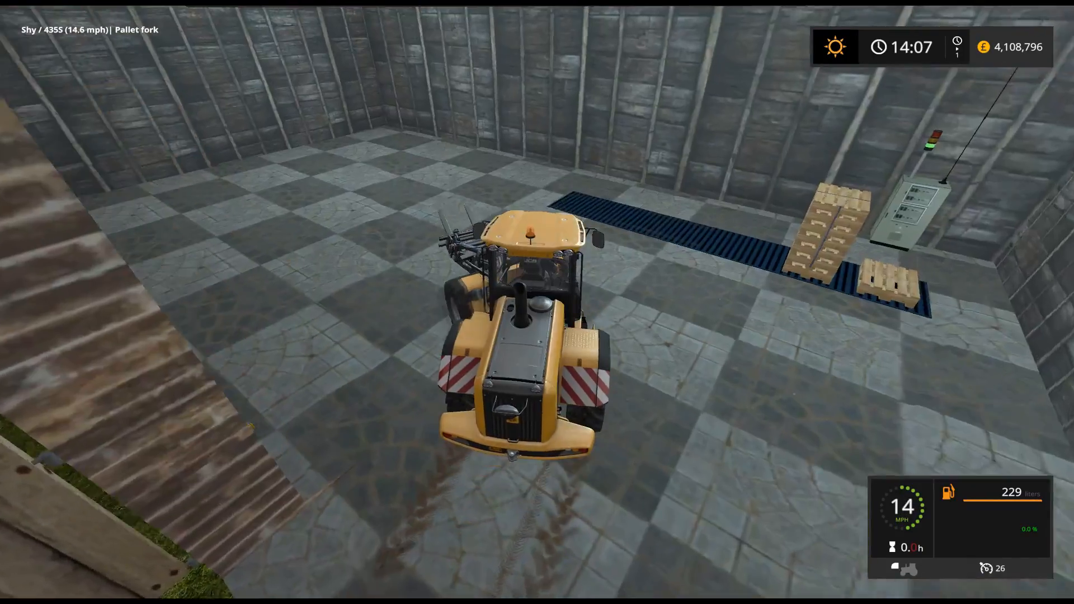
- Turn the wheel loader around inside the hall and line its fork up along the conveyor, facing the strapped pallet stack
key(d)
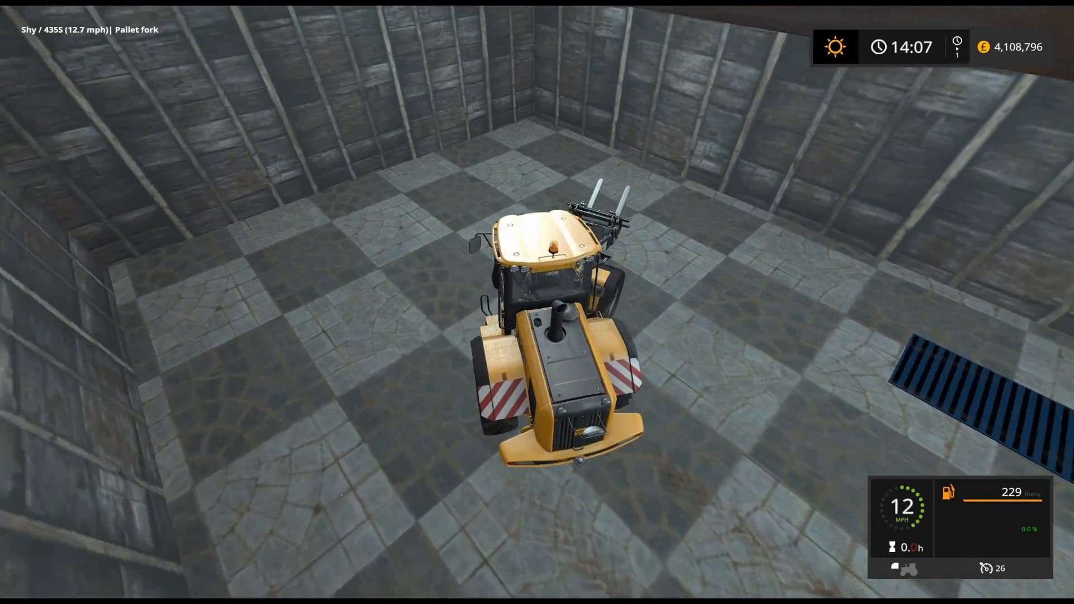
key(a)
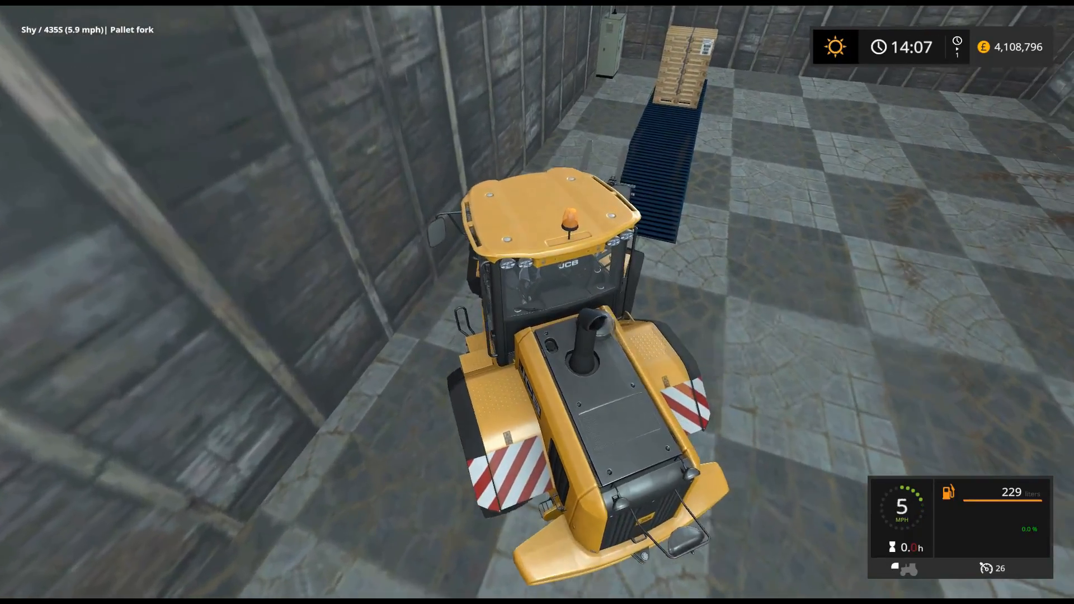
key(s)
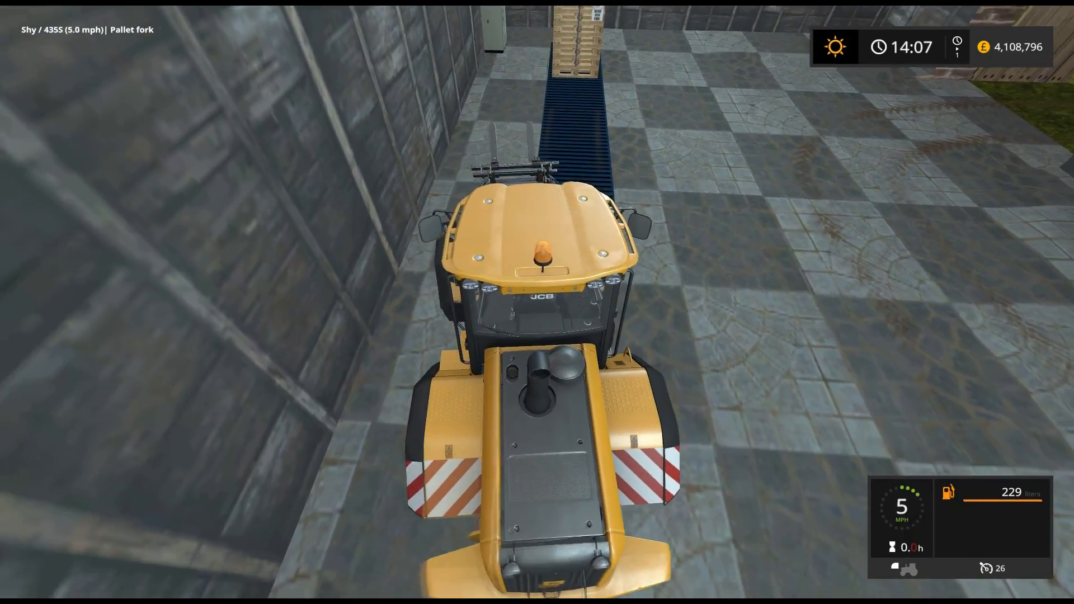
key(d)
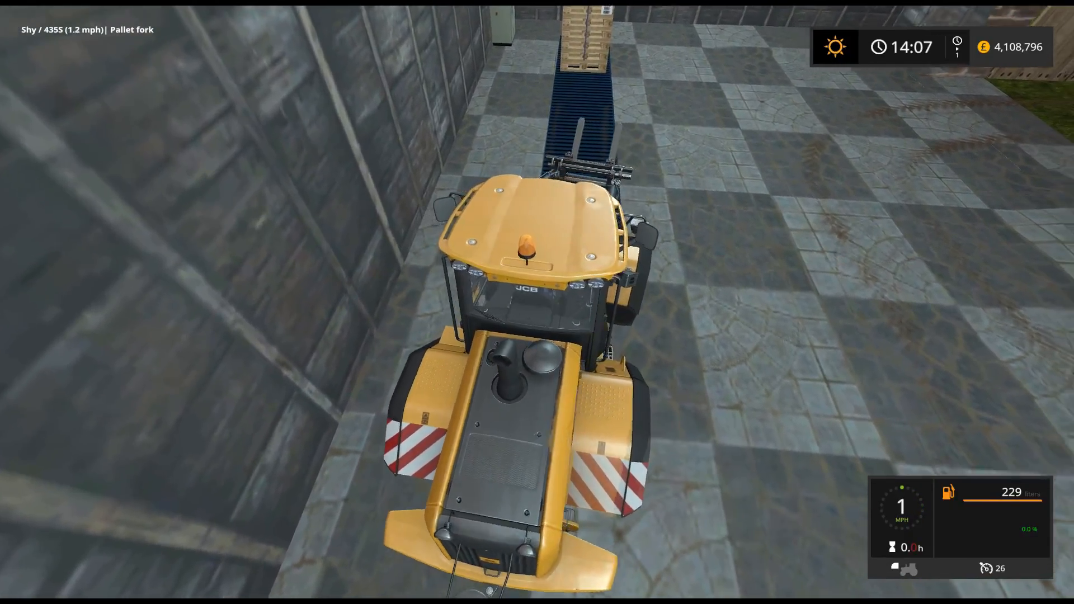
key(w)
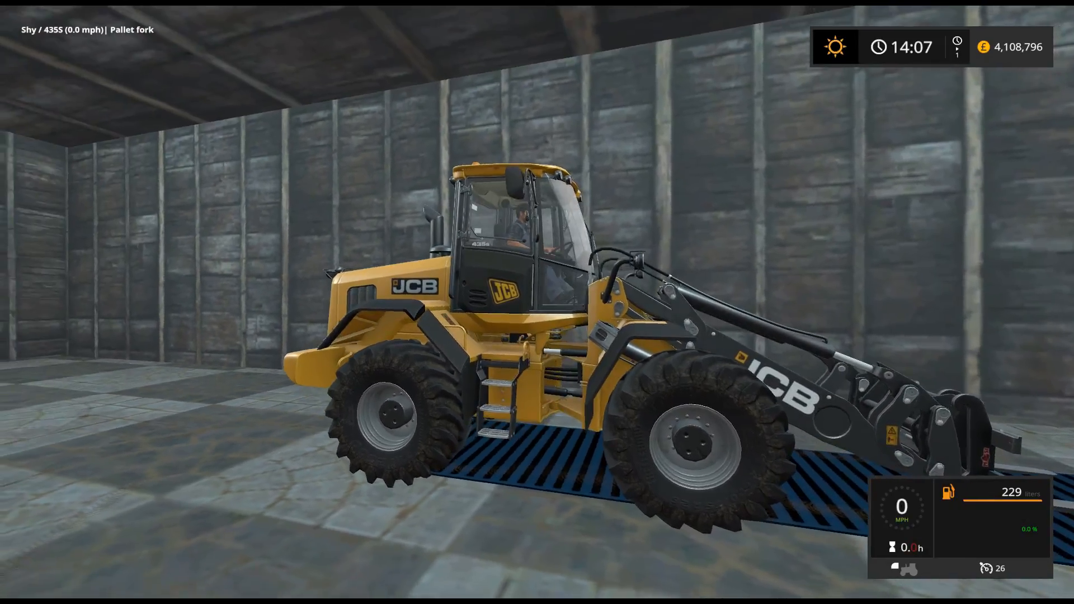
- Drive the fork under the strapped pallet stack on the conveyor, lift it and tilt it back
scroll(537, 303, down, 3)
key(w)
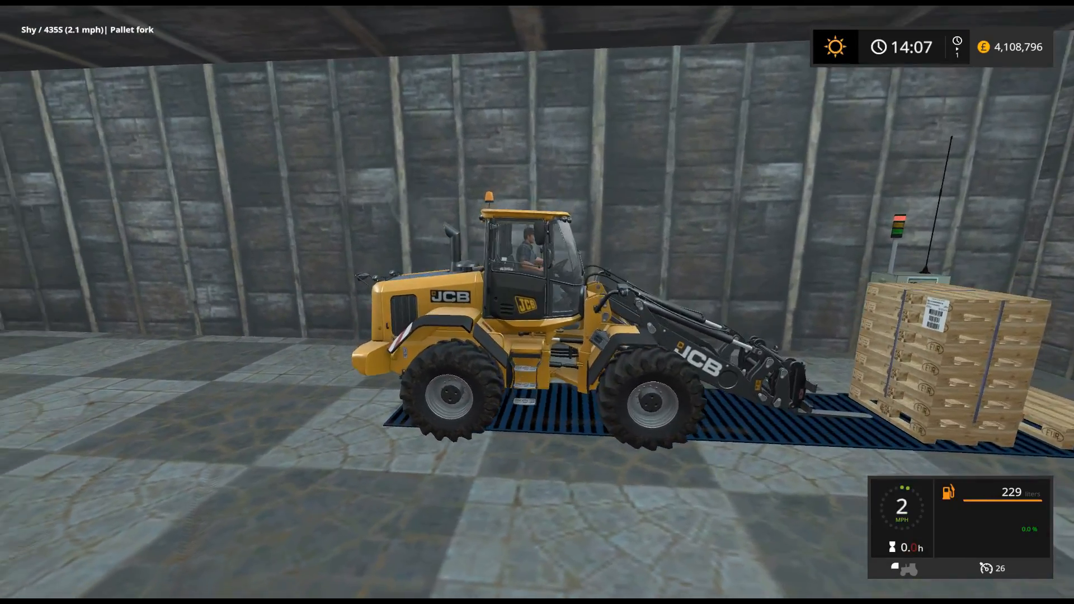
key(w)
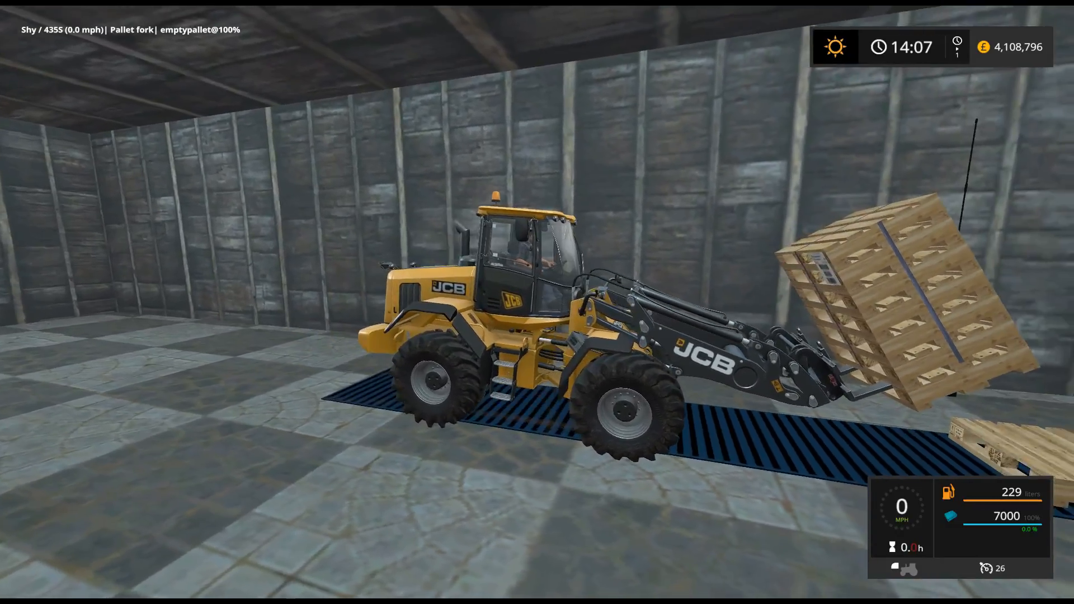
key(w)
- Reverse away from the remaining pallet and carry the strapped stack out through the hall doorway onto the grass
key(s)
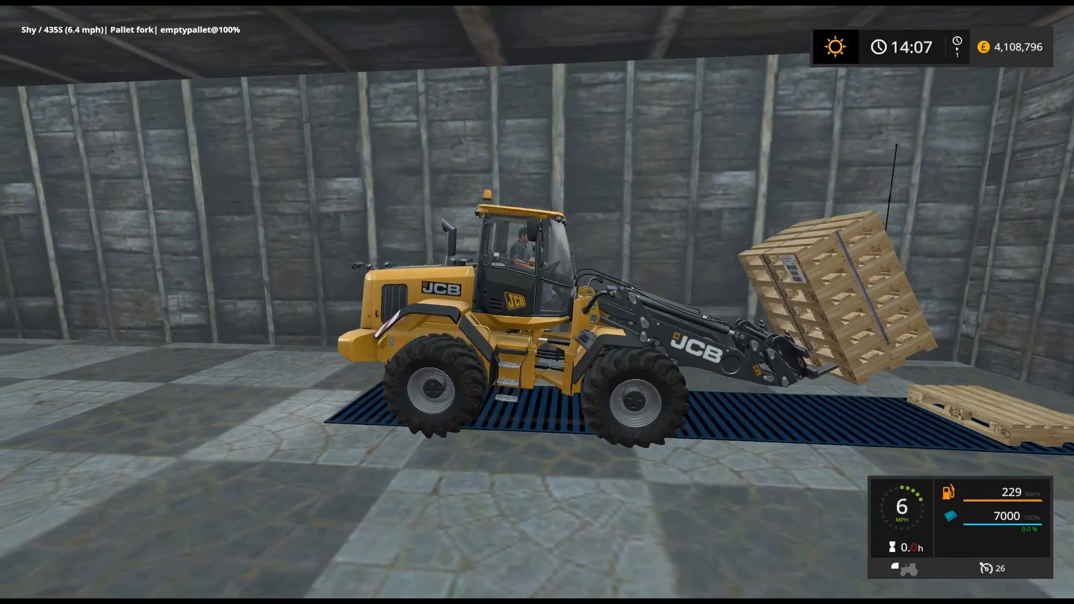
key(s)
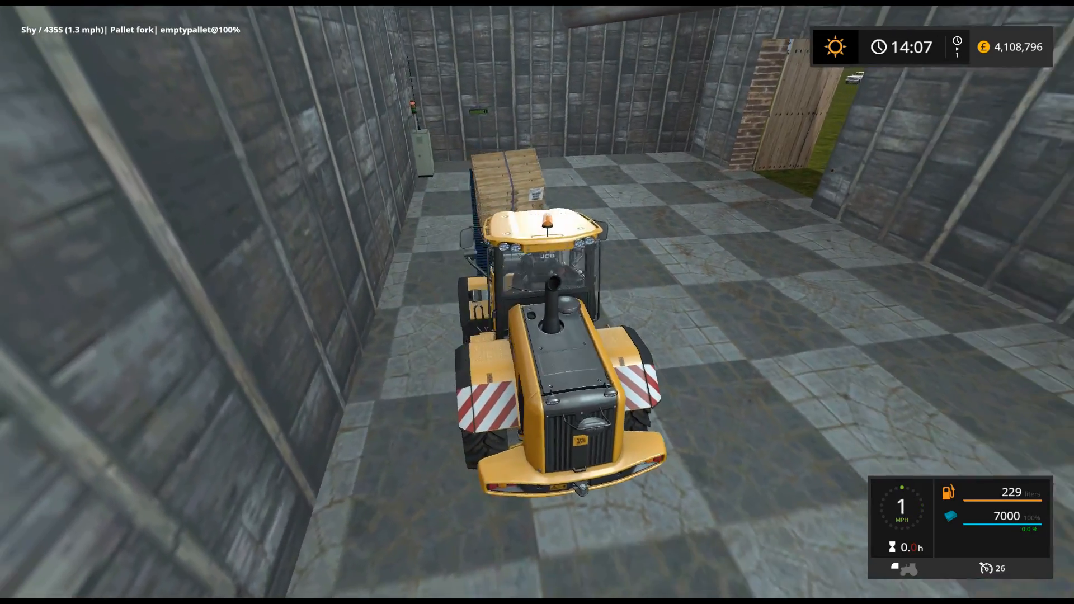
key(w)
key(w)
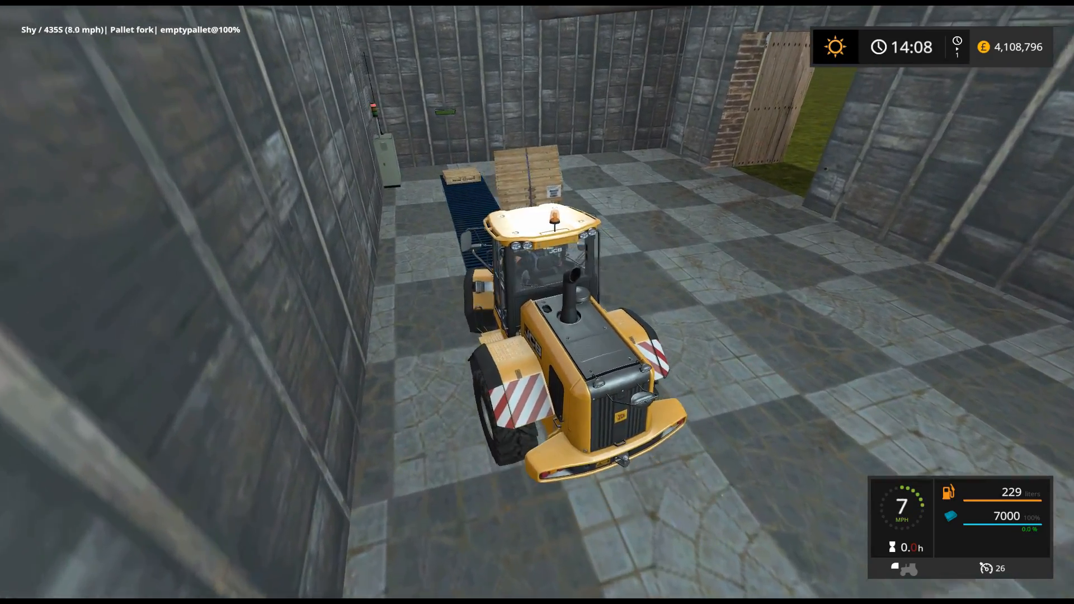
key(w)
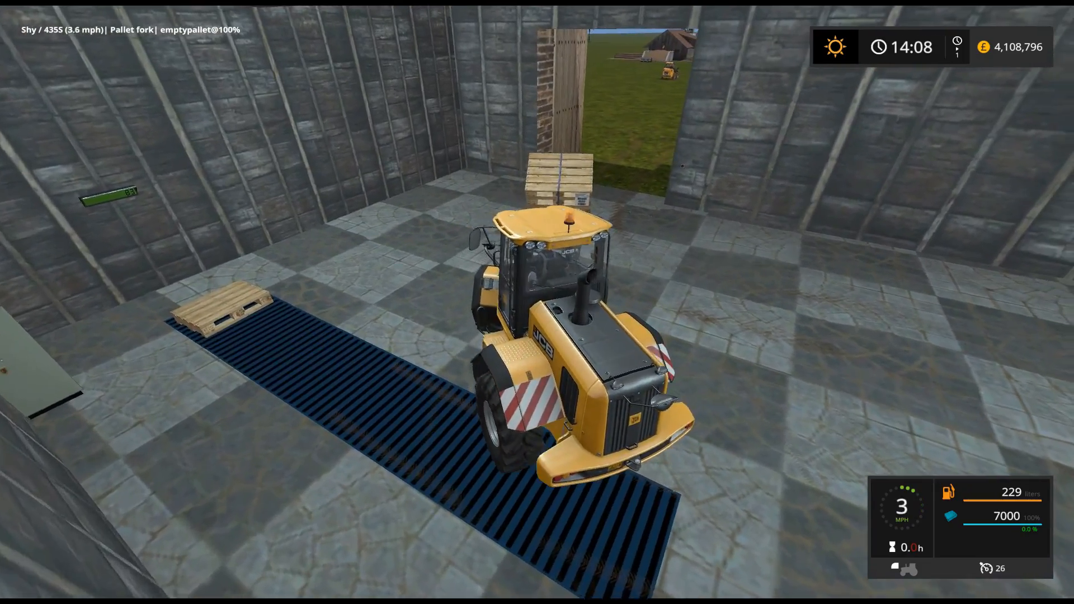
key(w)
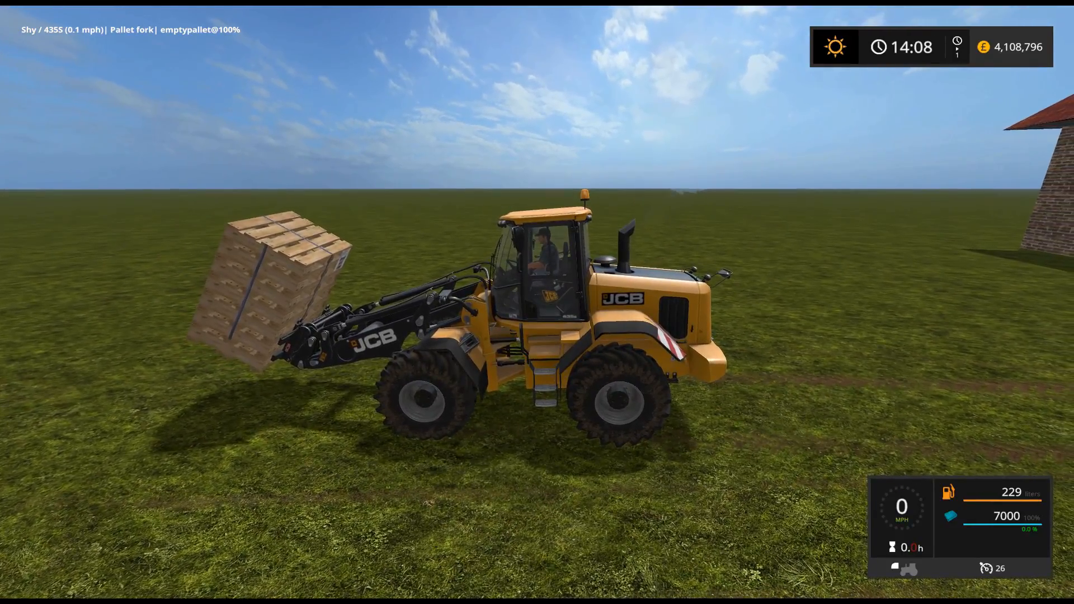
- Drive the loaded JCB 435S across the grass and stop it in front of the factory, near the JCB 260
key(w)
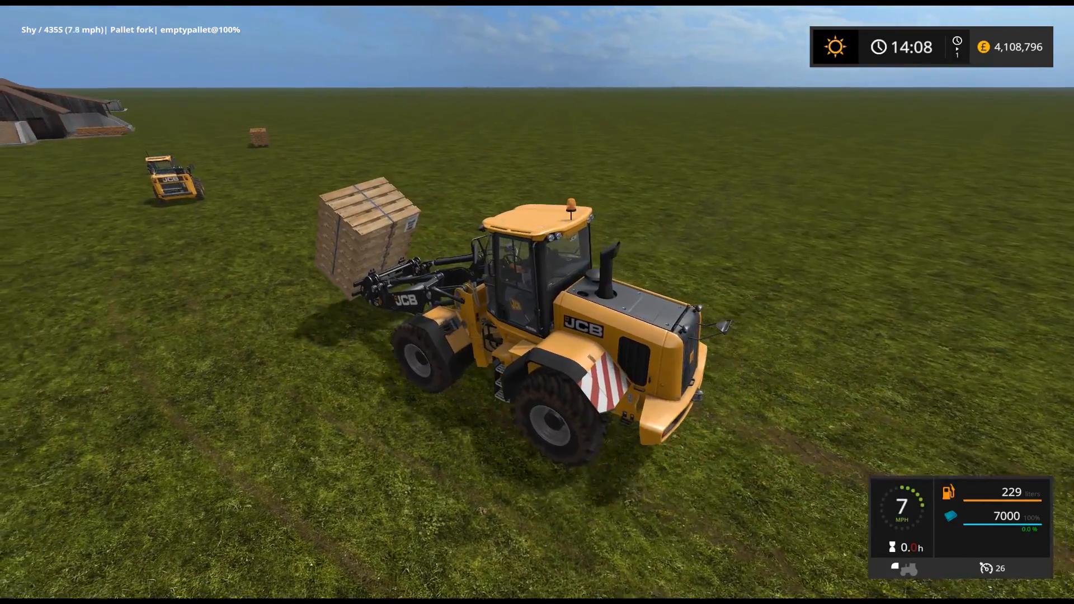
key(d)
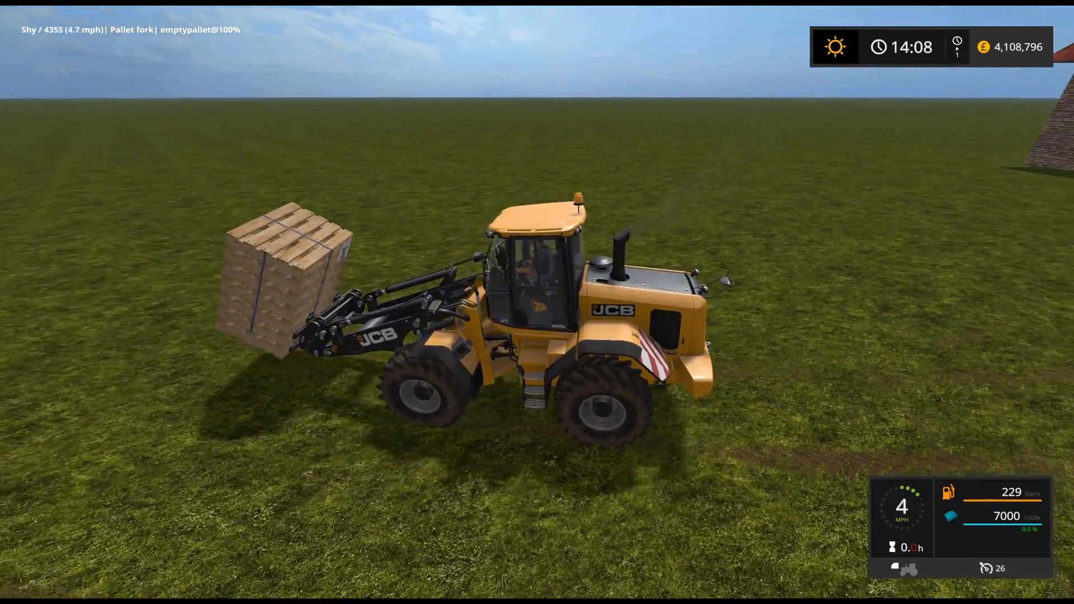
key(w)
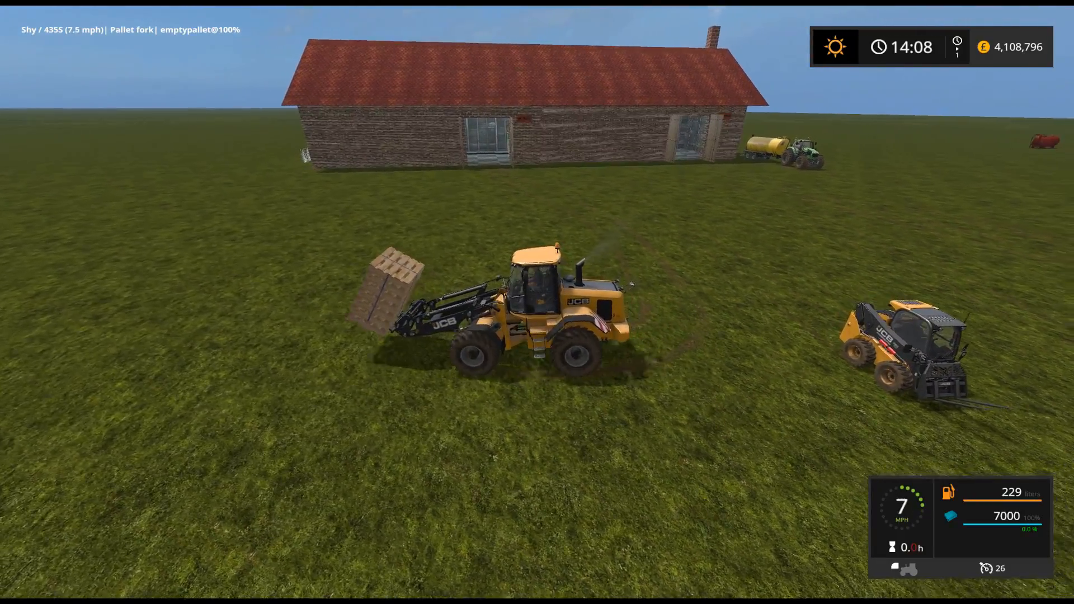
key(s)
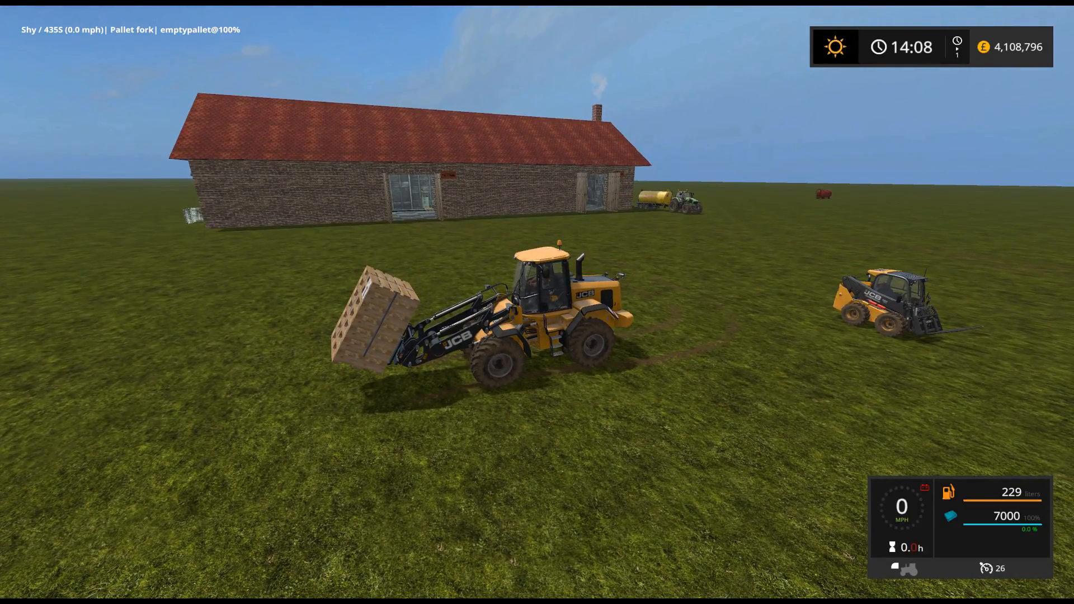
- Get out of the JCB 435S and walk back through the doorway into the hall towards the conveyor
key(e)
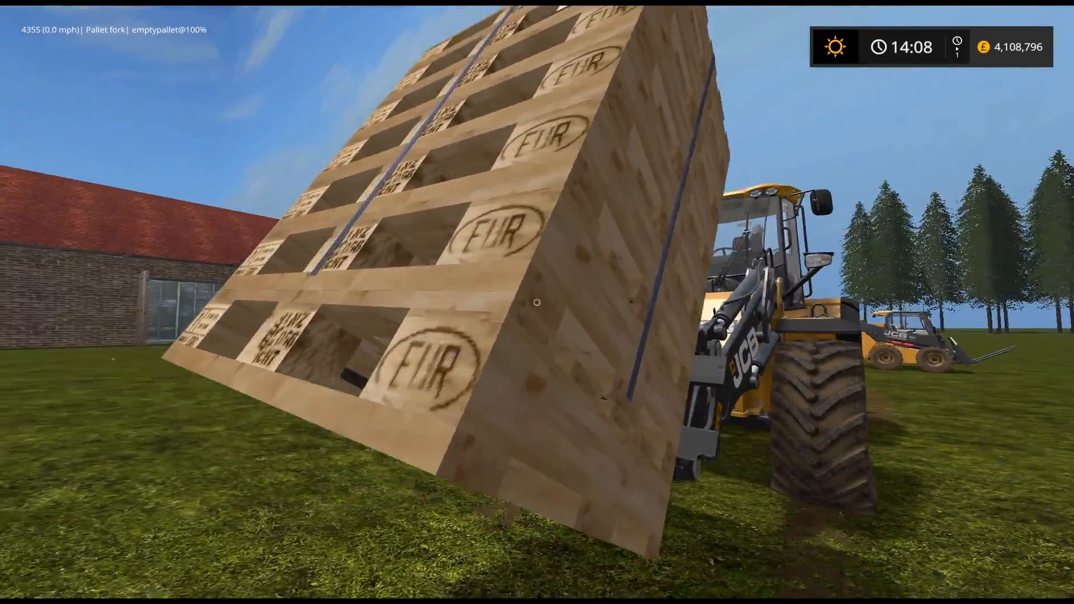
key(a)
key(w)
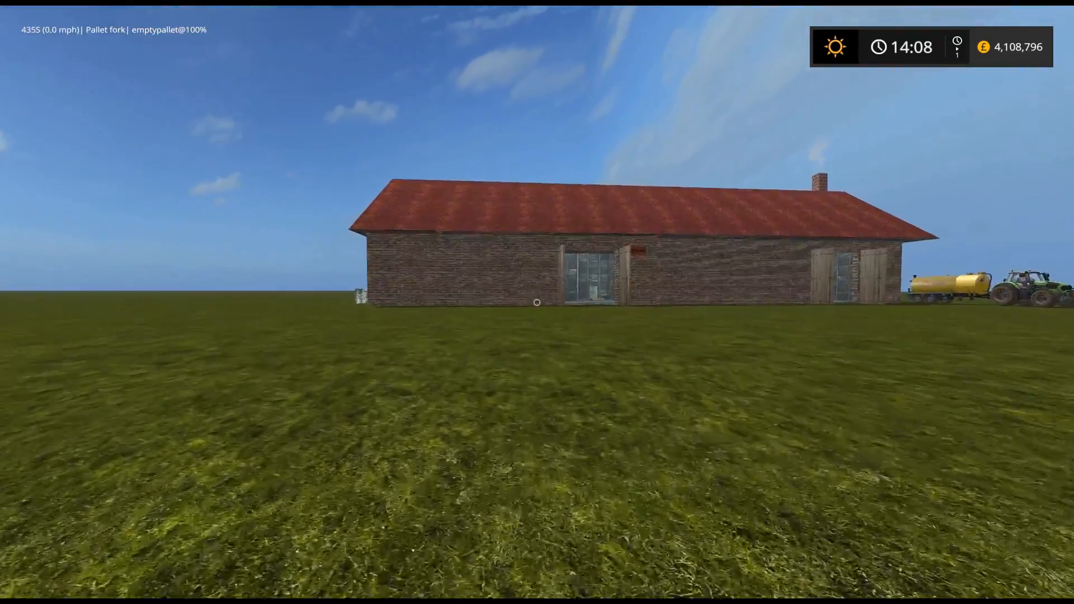
key(w)
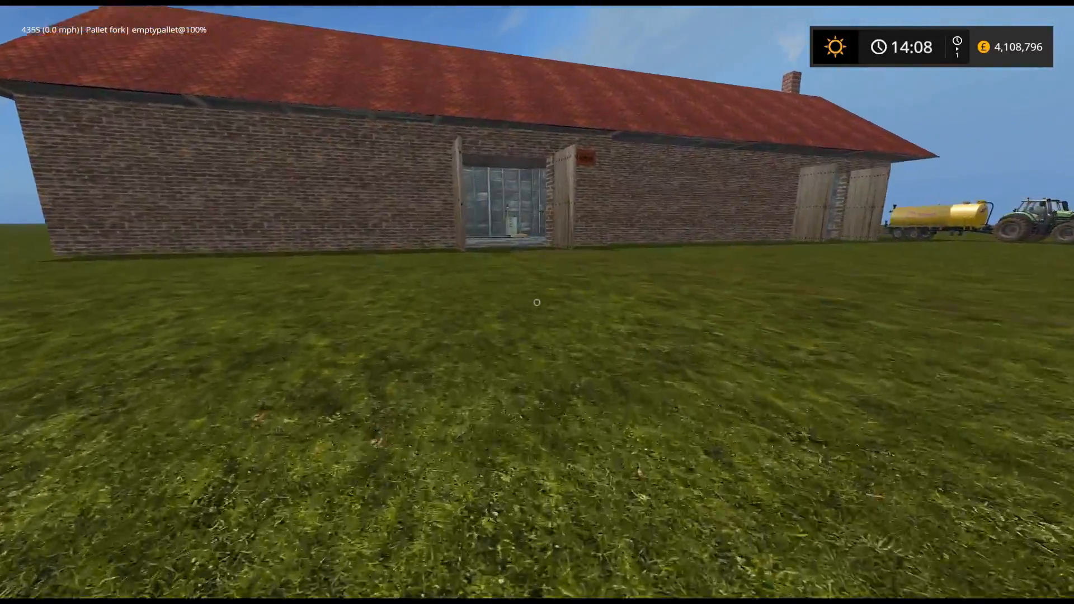
key(w)
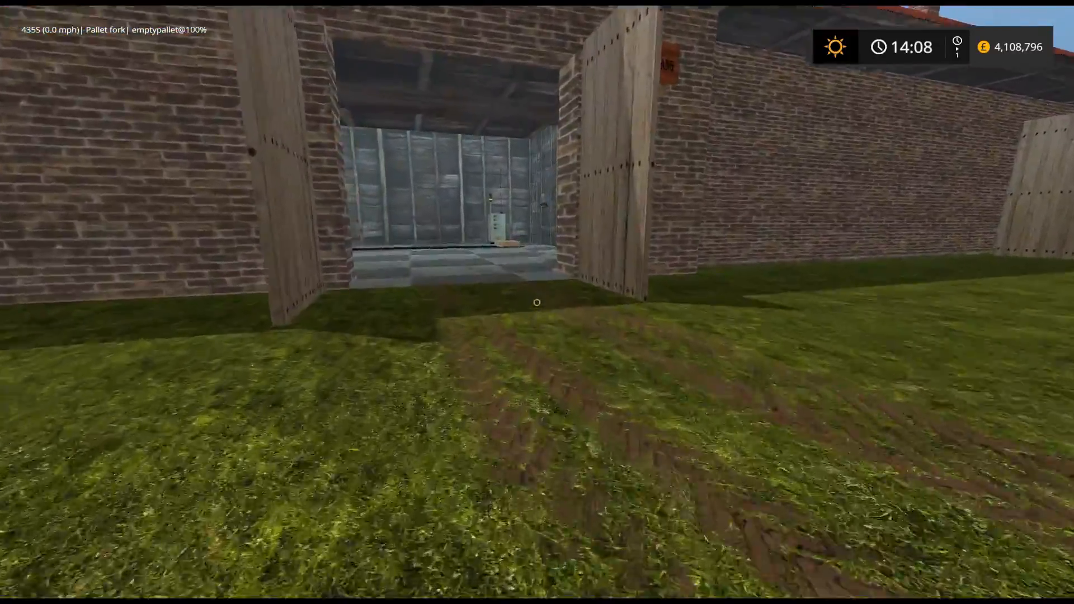
key(w)
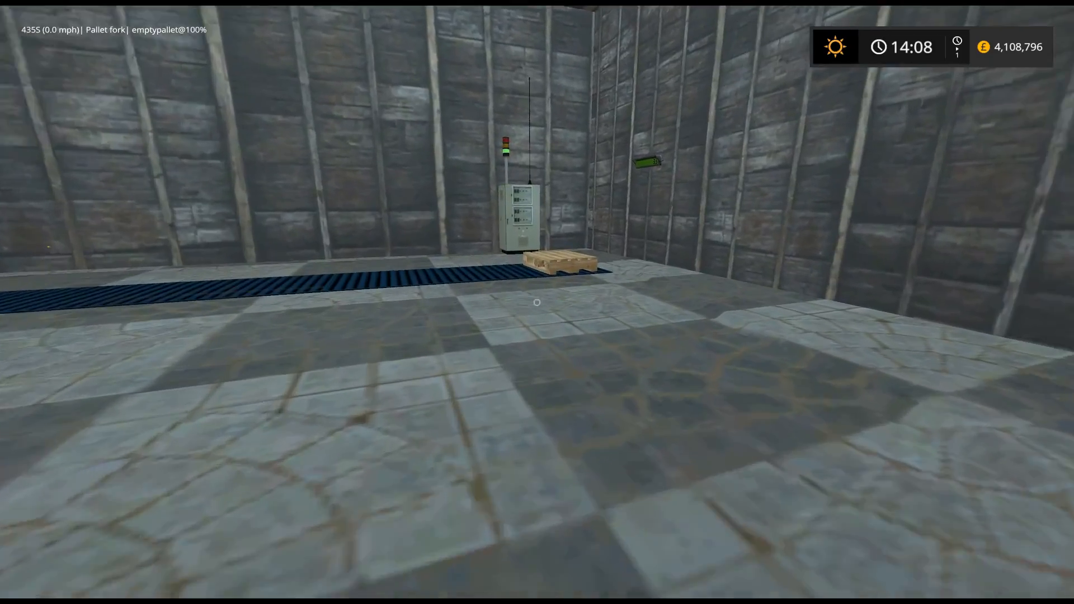
- Walk up to the remaining pallet on the conveyor, try to pick it up by hand and step back
key(w)
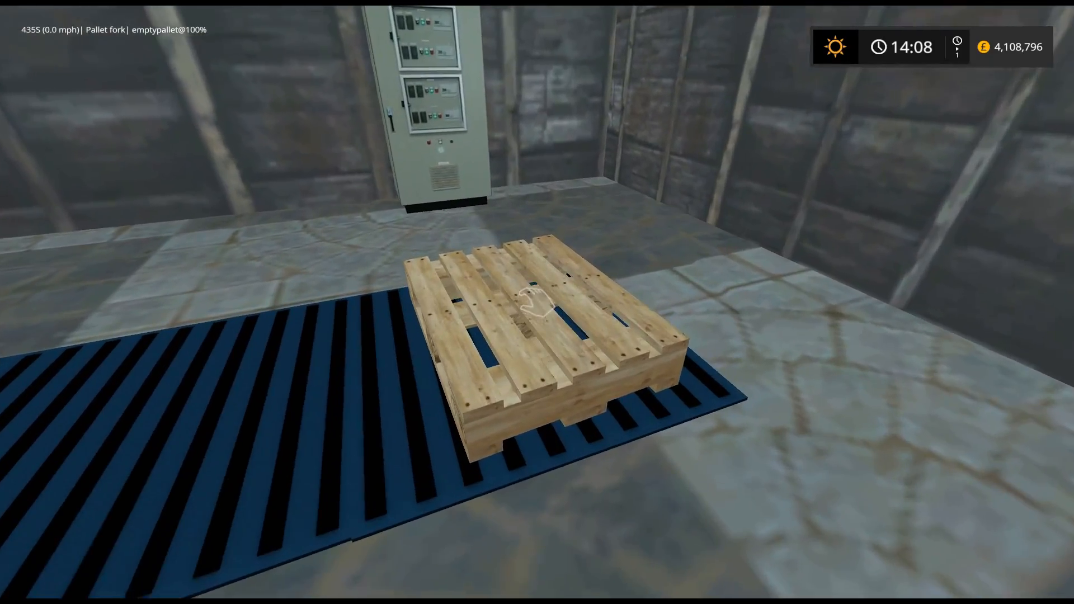
click(536, 302)
key(s)
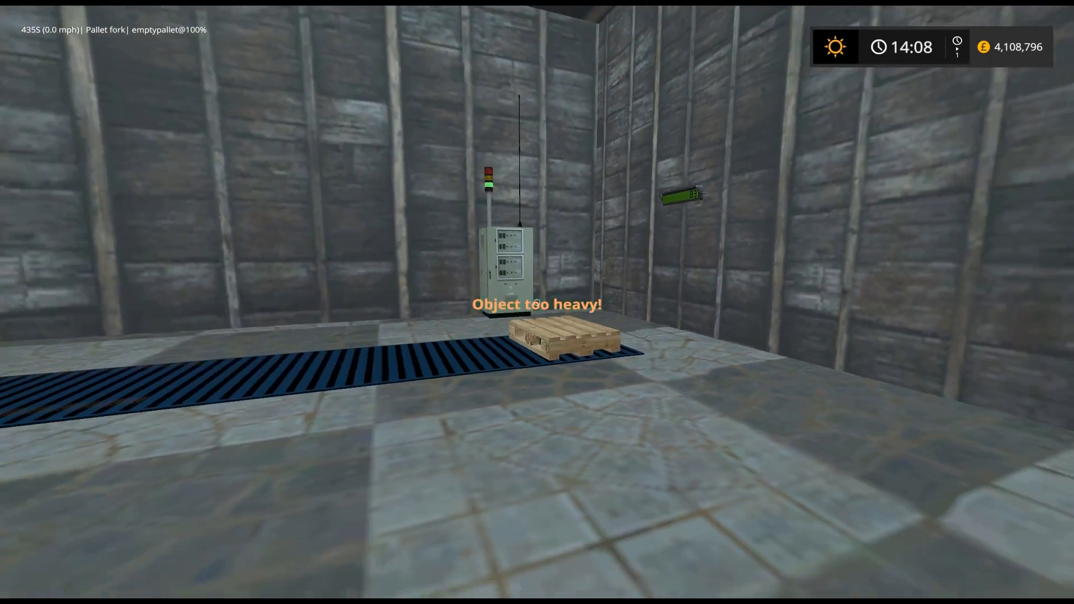
- Walk out through the hall doorway, cross the grass to the JCB 260 and get in
key(a)
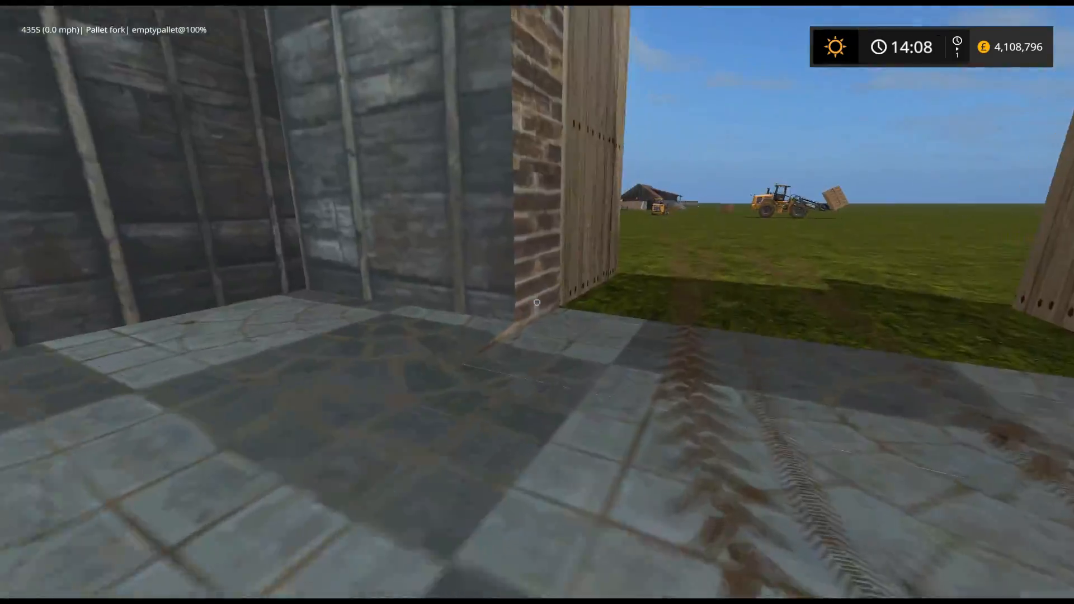
key(w)
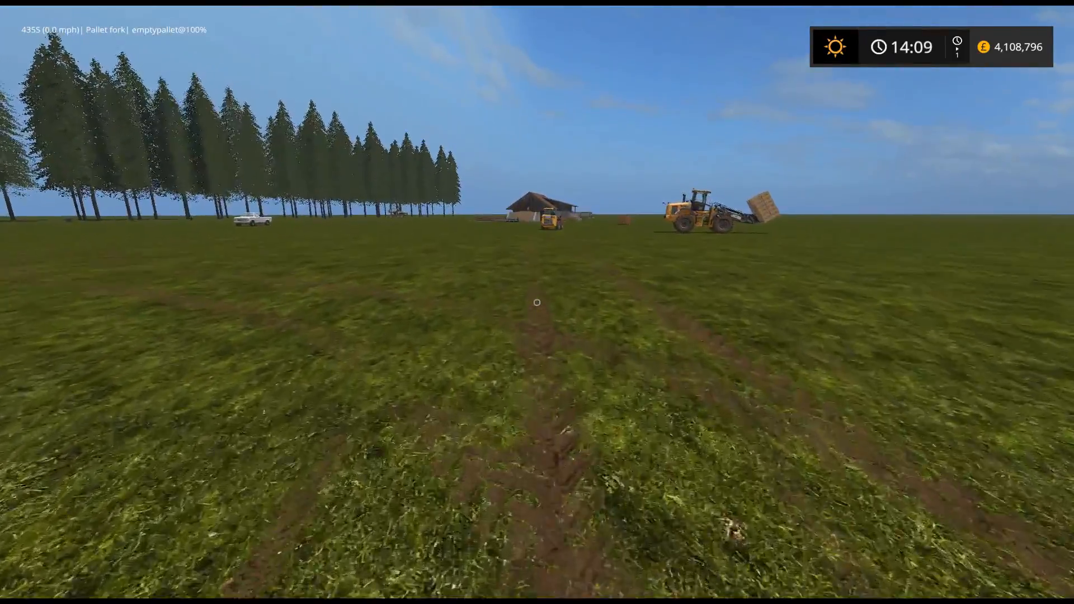
key(w)
key(w)
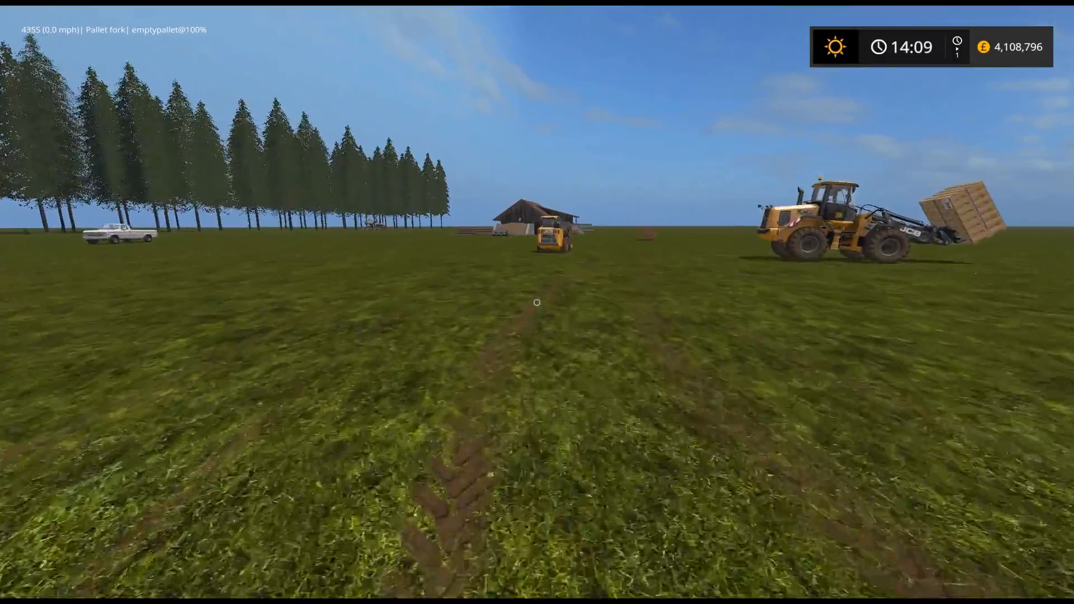
key(w)
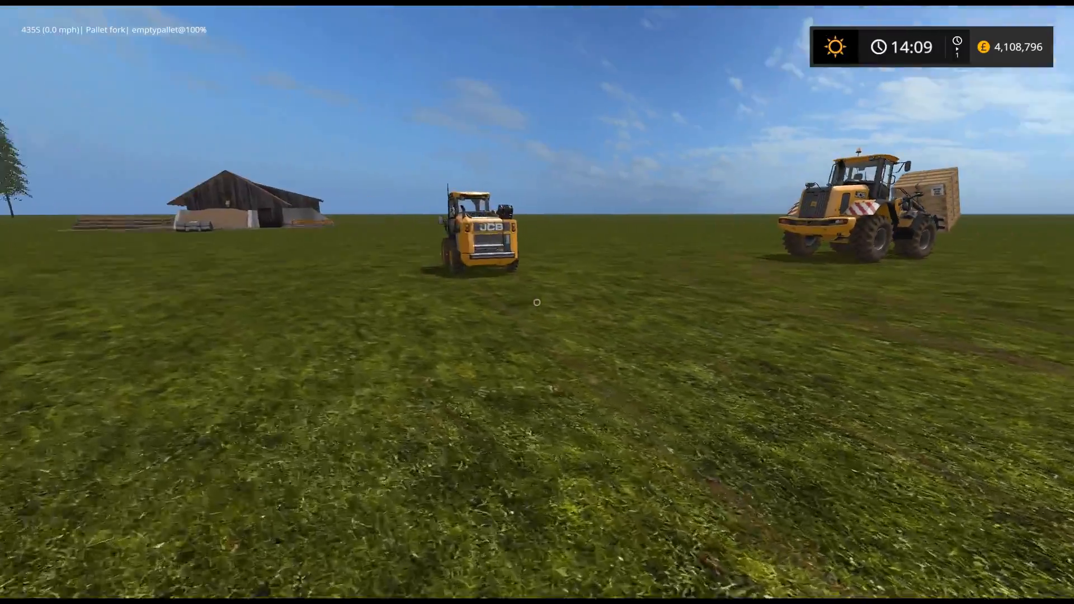
key(e)
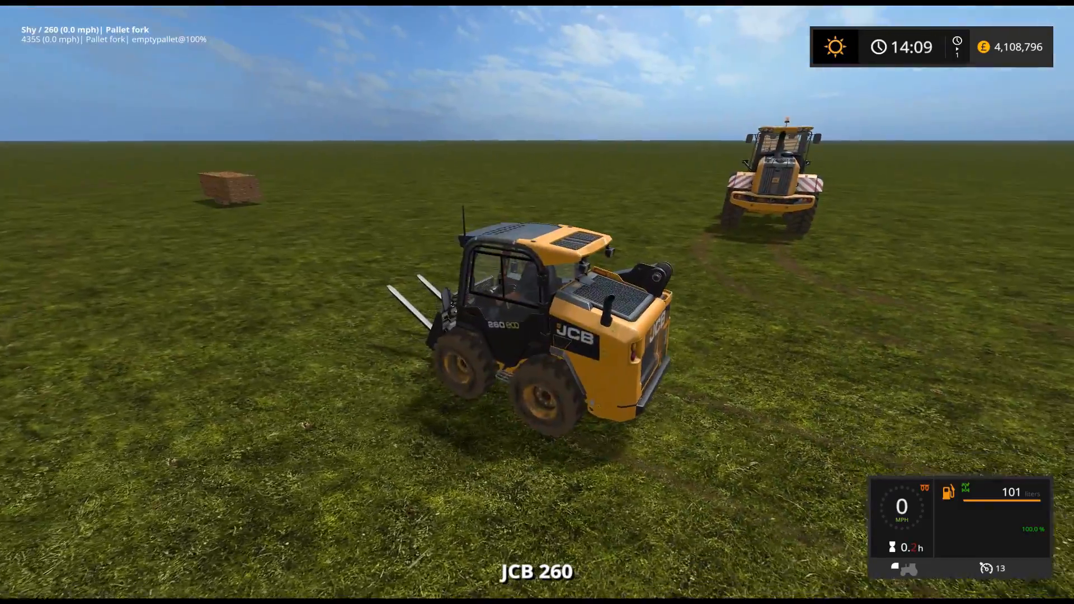
- Turn the JCB 260 around on the grass and head it towards the factory's open hall doorway
key(w)
key(d)
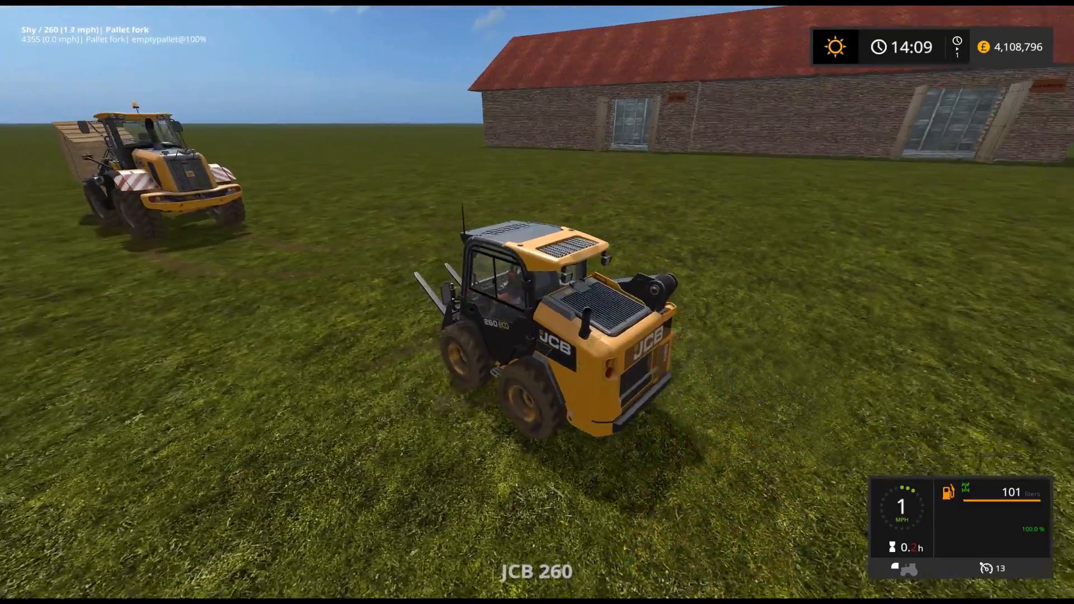
key(w)
key(a)
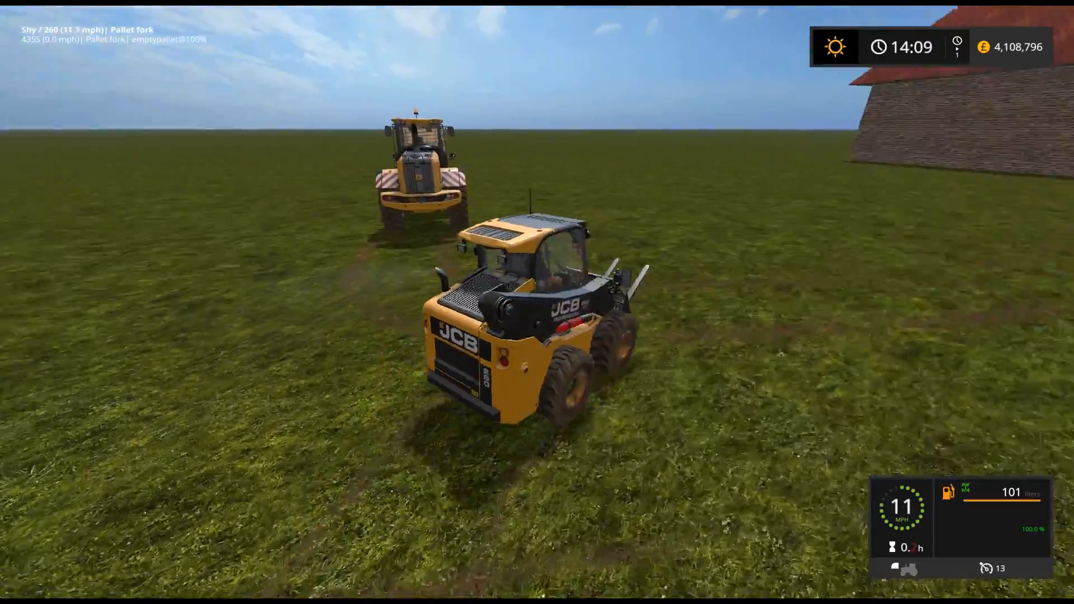
key(w)
key(a)
key(w)
key(d)
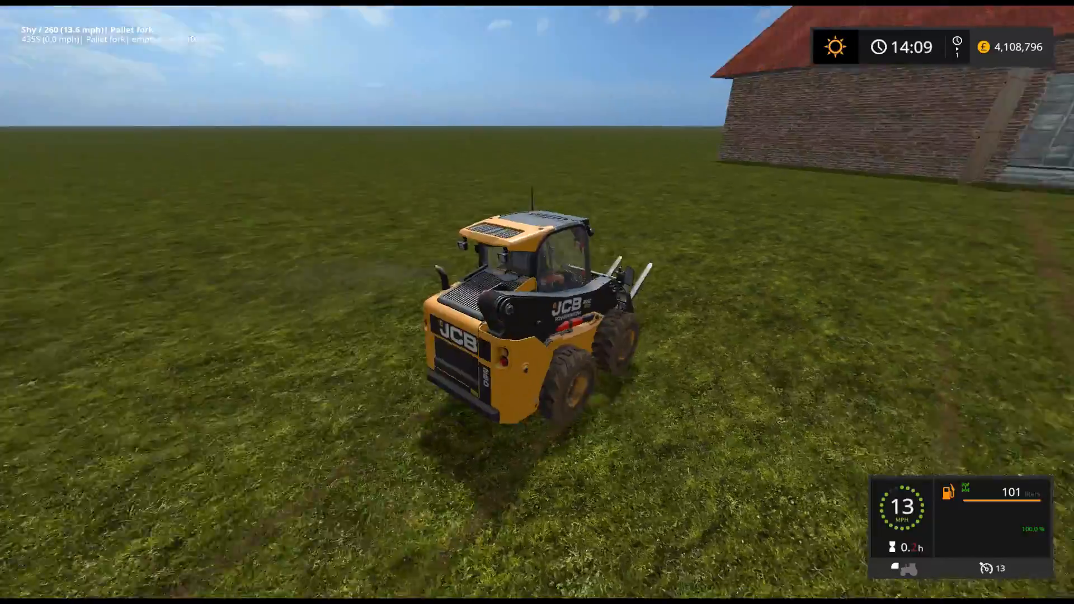
key(w)
key(d)
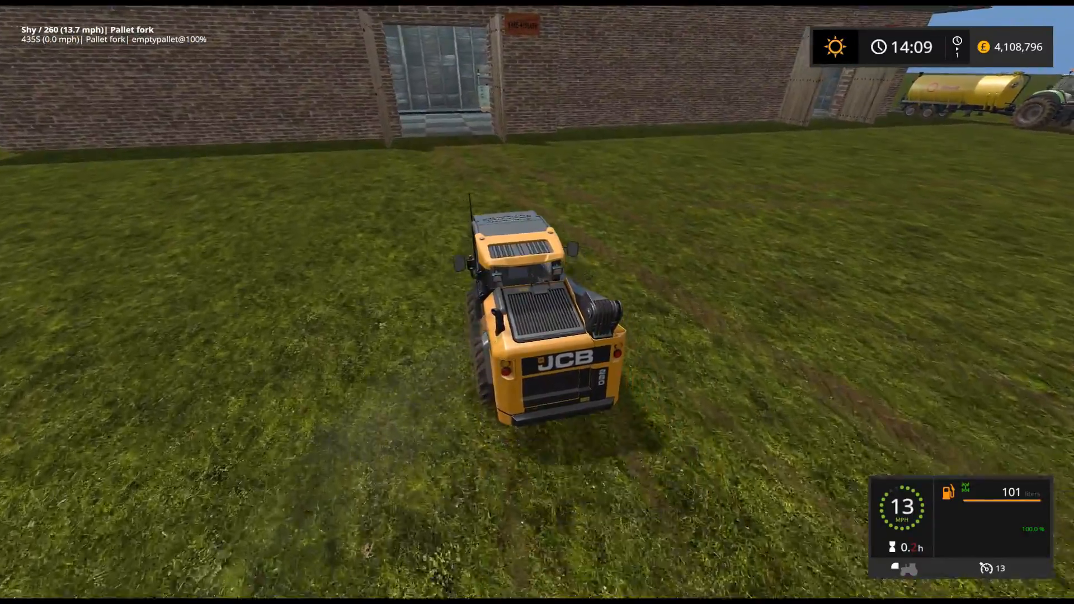
- Drive the JCB 260 through the doorway into the hall and onto the conveyor, with its fork towards the pallet
key(w)
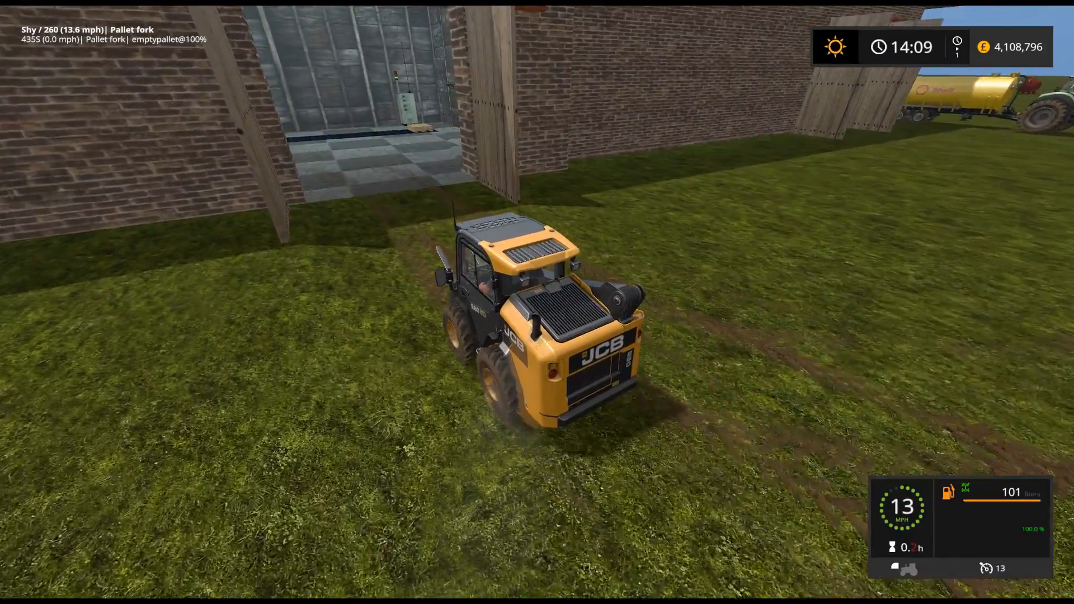
key(a)
key(w)
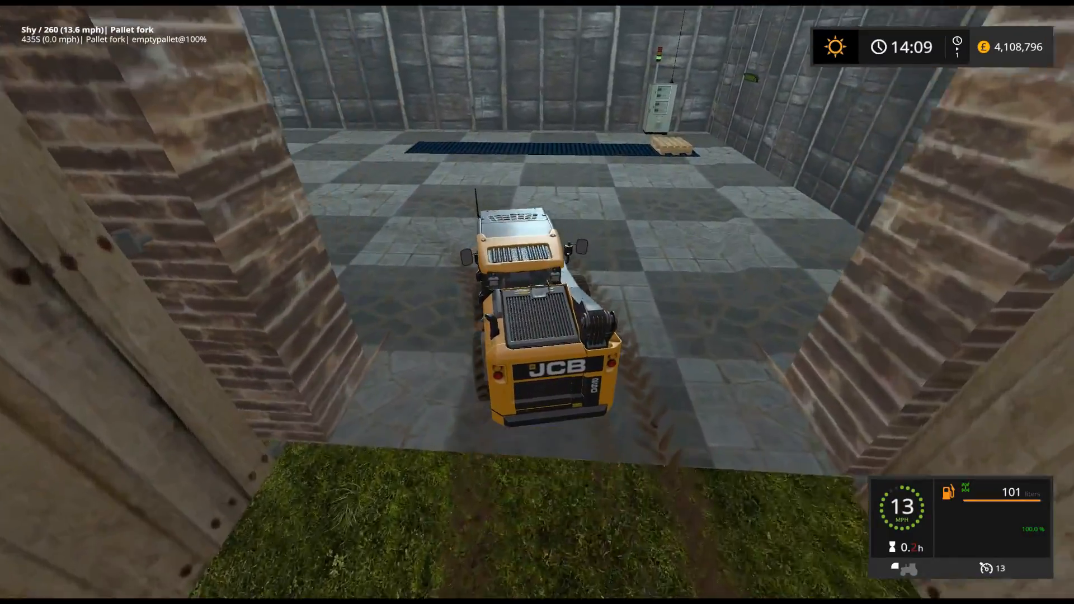
key(a)
key(d)
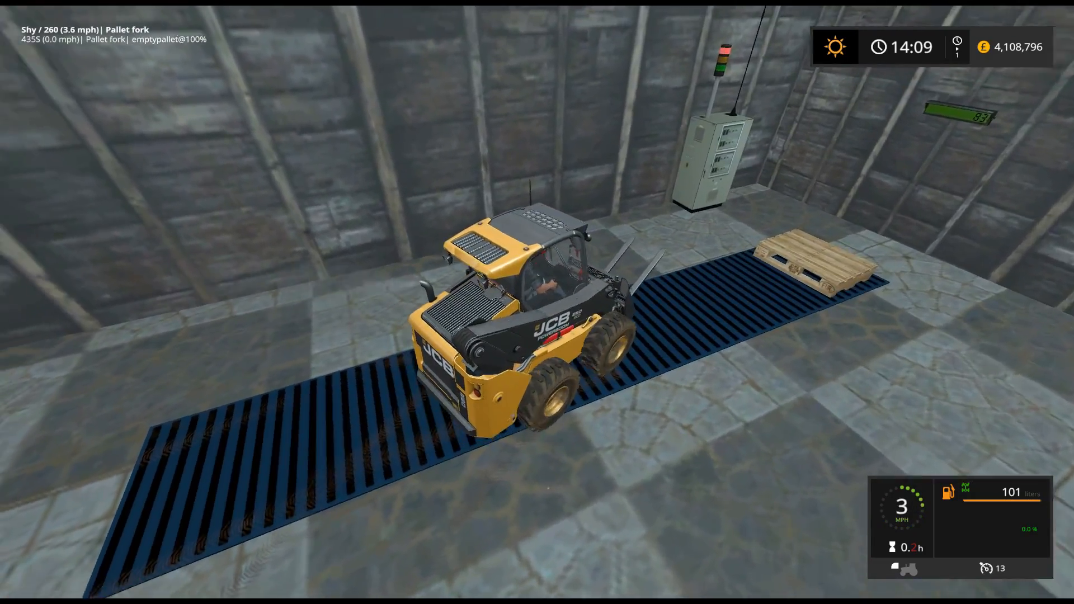
- Line the JCB 260 up along the conveyor, slide the fork under the single pallet, lift it and tilt it back
key(w)
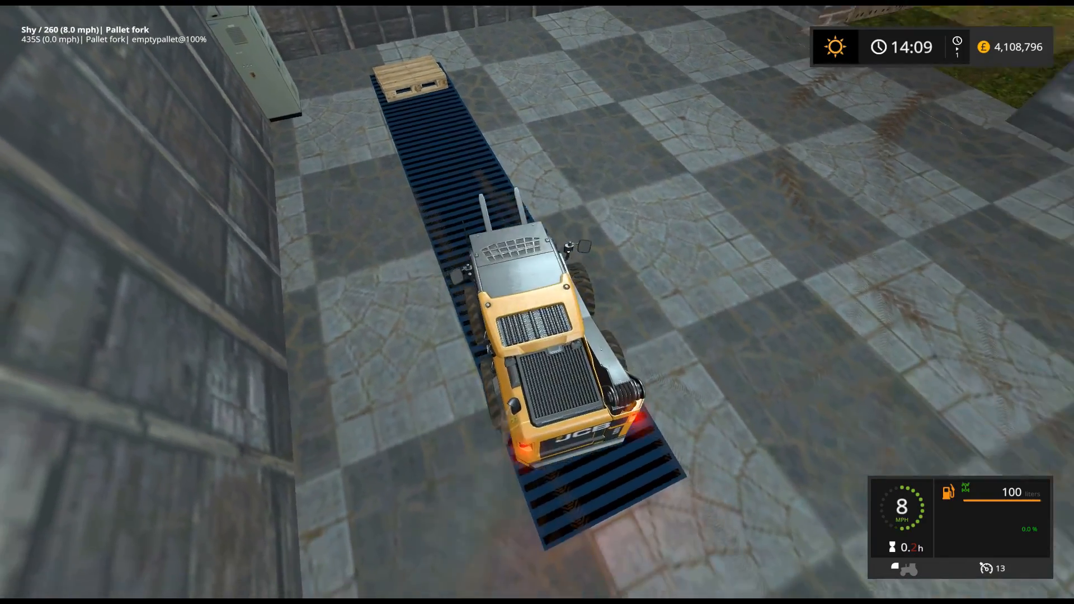
key(s)
key(w)
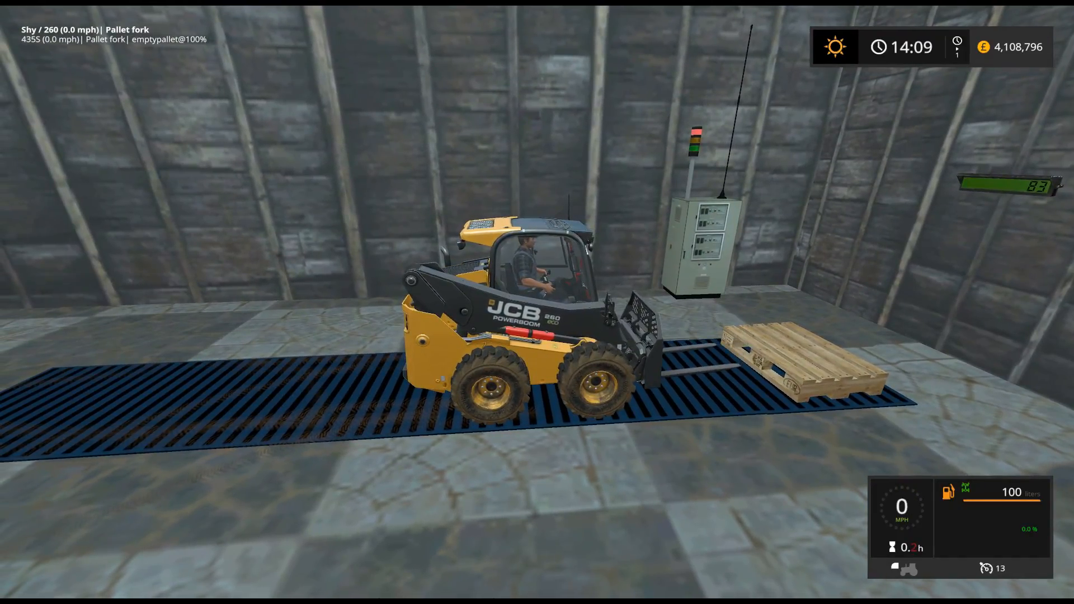
key(w)
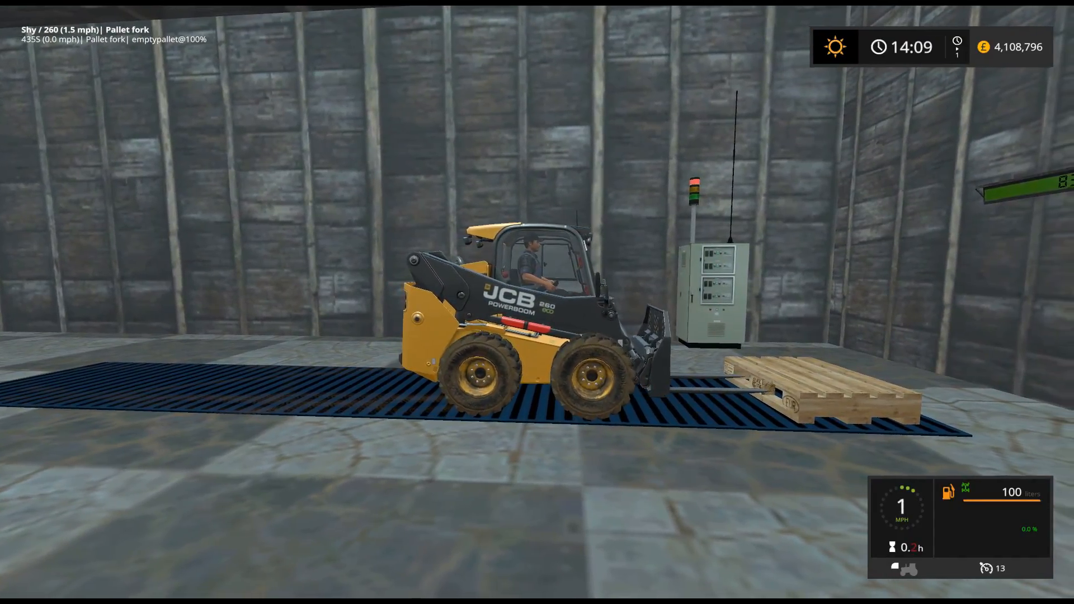
key(w)
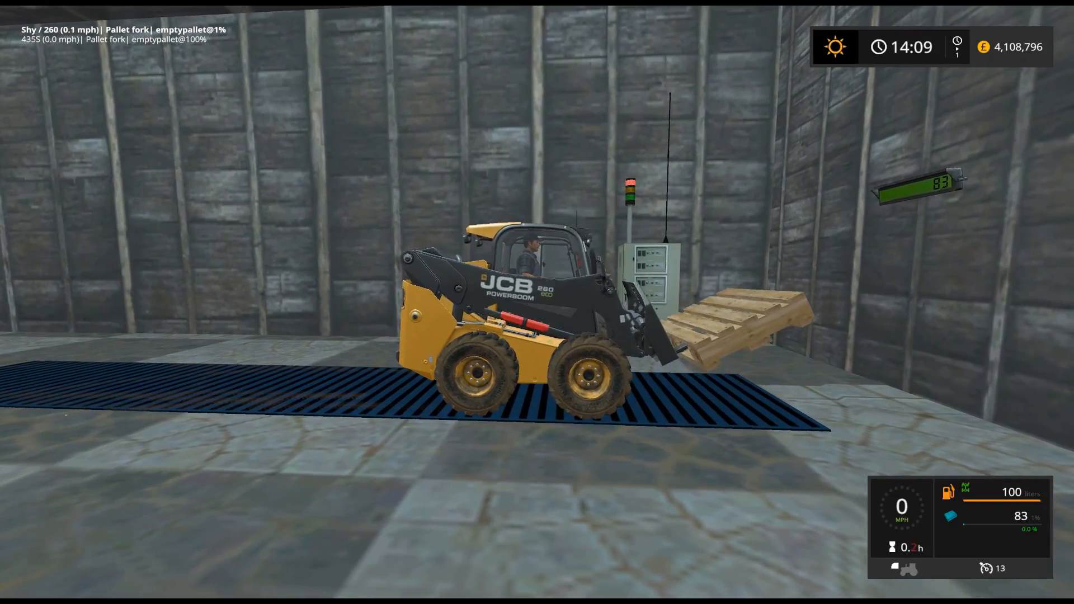
key(s)
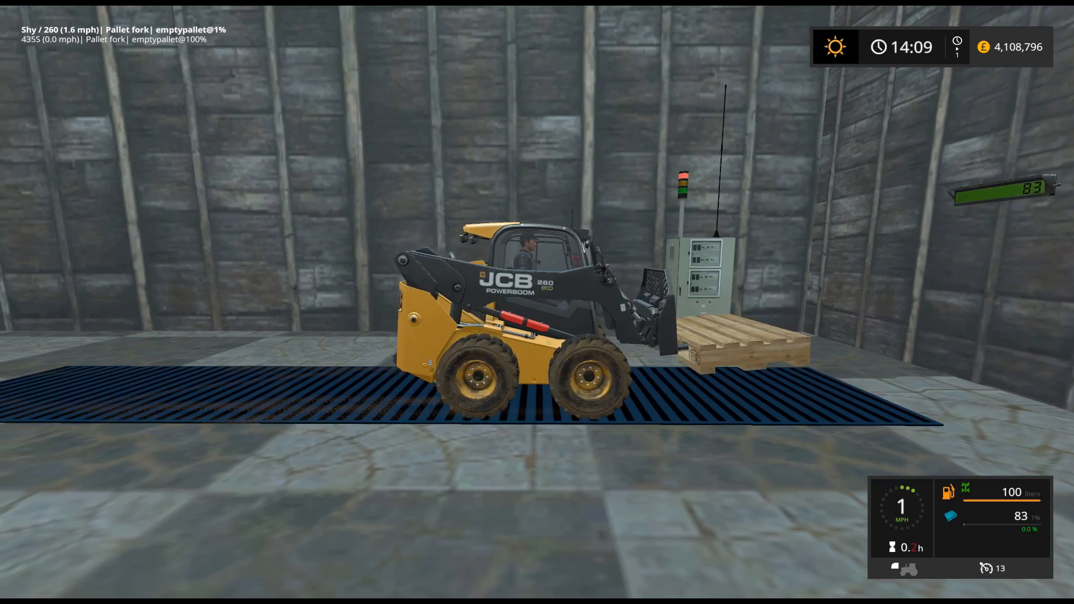
key(w)
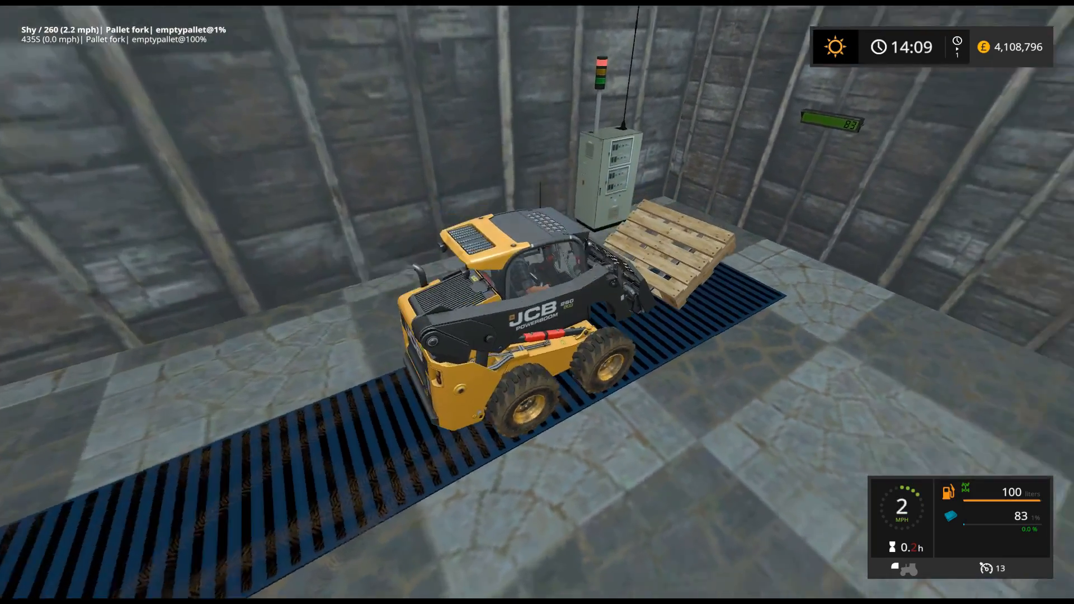
- Back away with the single pallet, carry it out of the hall and stop beside the loaded JCB 435S
key(w)
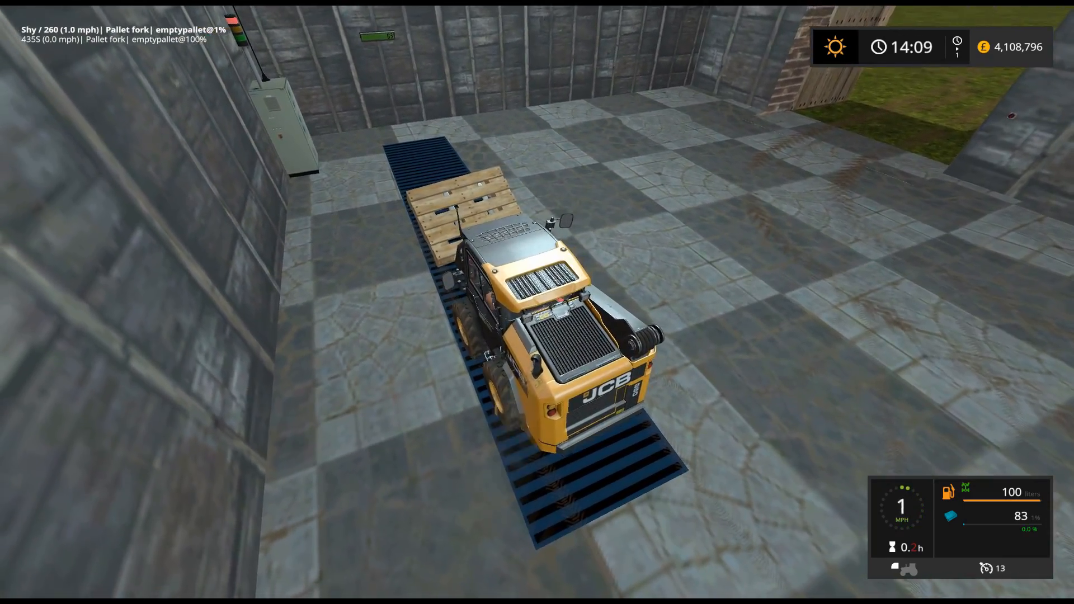
key(d)
key(p)
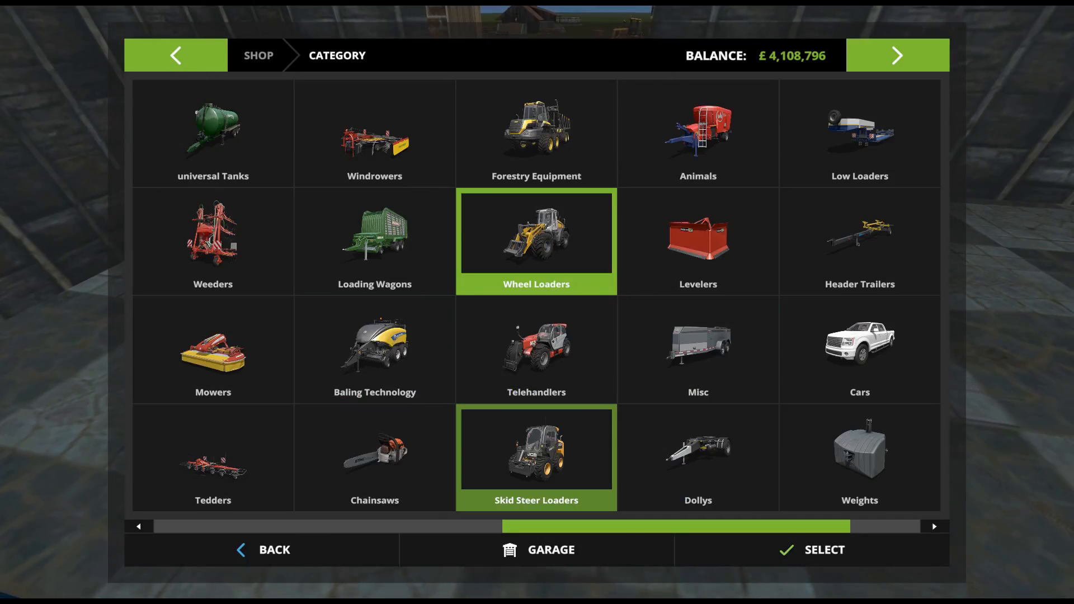
key(Escape)
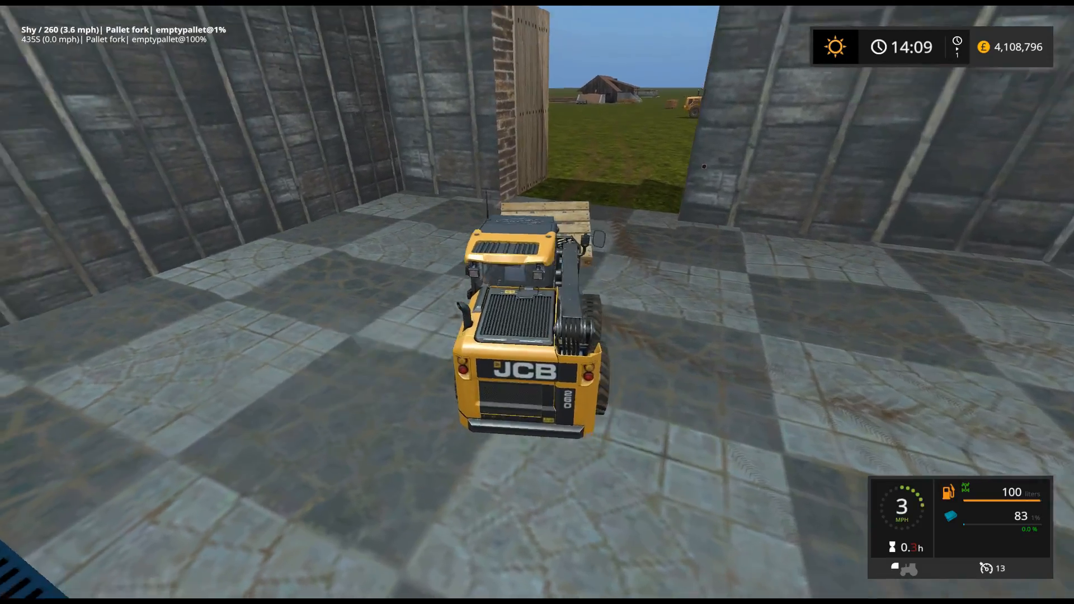
key(w)
key(w)
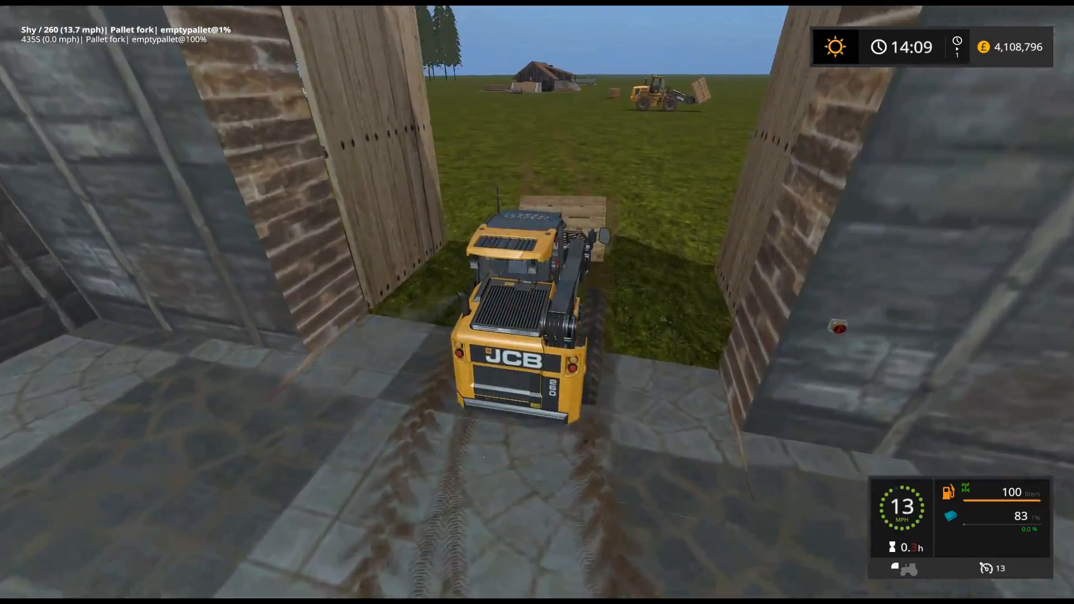
key(w)
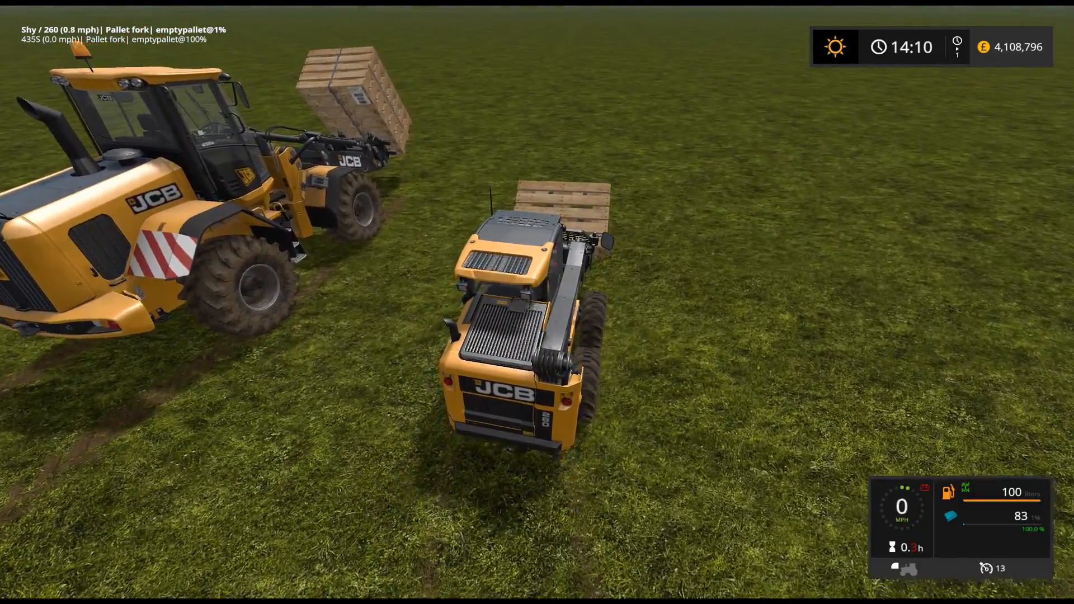
- Get out of the JCB 260 and inspect the strapped pallet stack on the JCB 435S's fork
key(e)
key(w)
key(s)
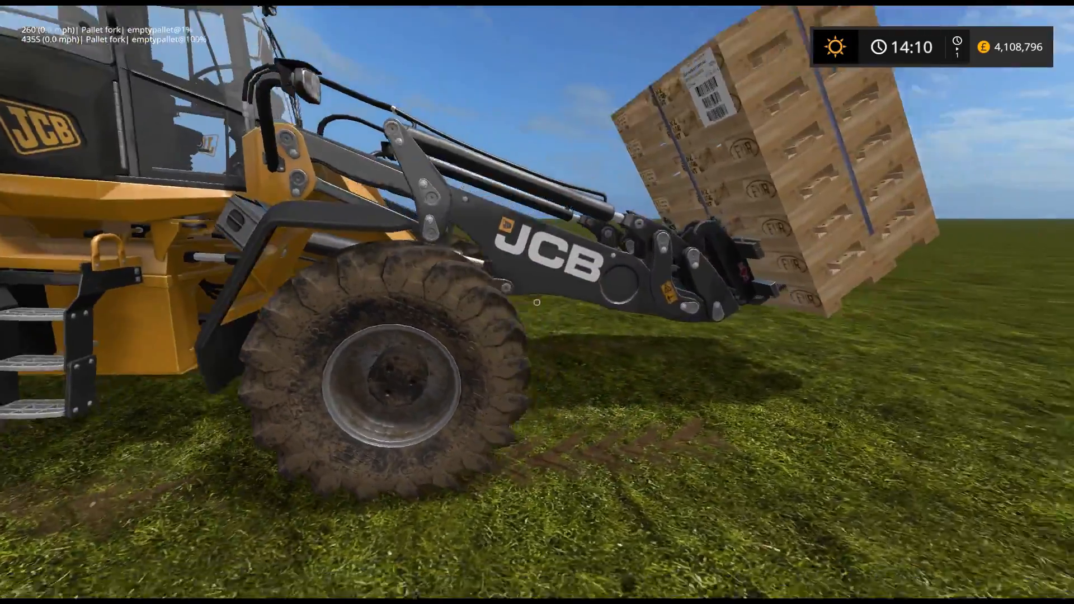
key(s)
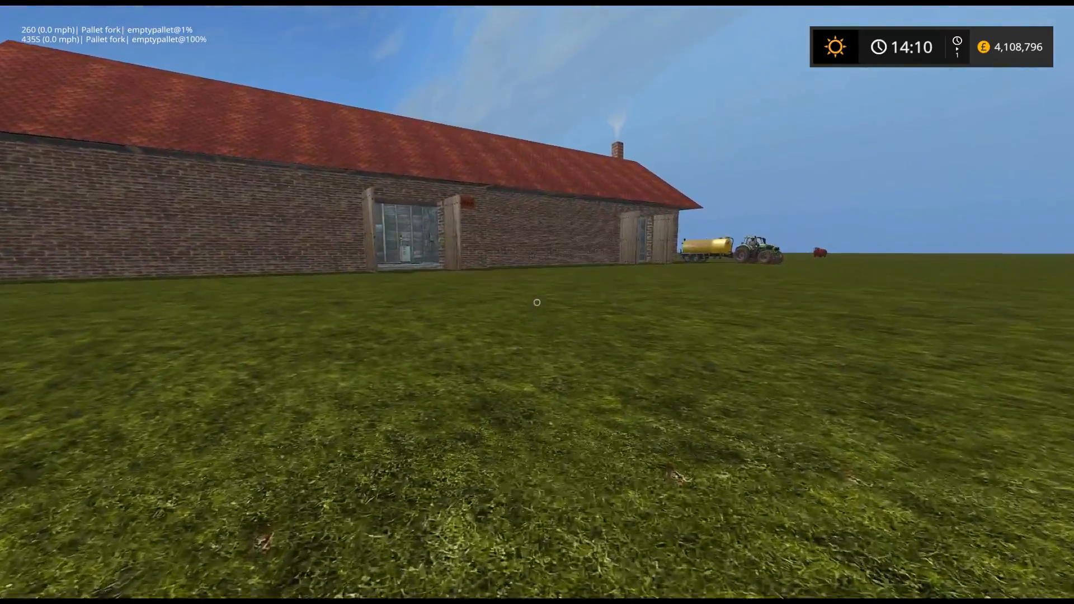
- Walk back across the grass into the factory hall and check the conveyor for a new pallet
key(w)
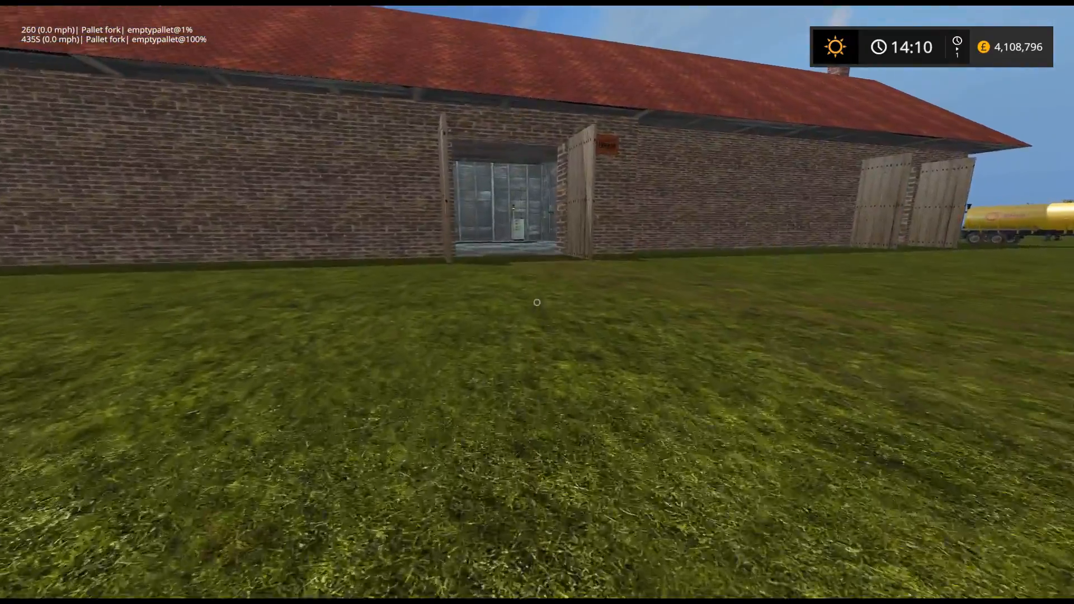
key(w)
key(w)
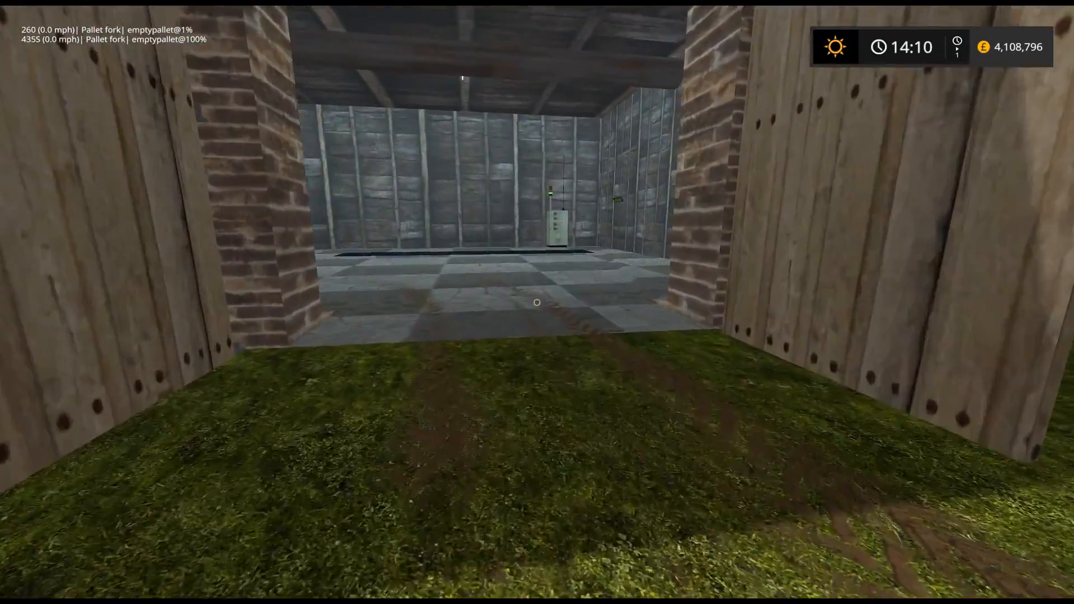
key(w)
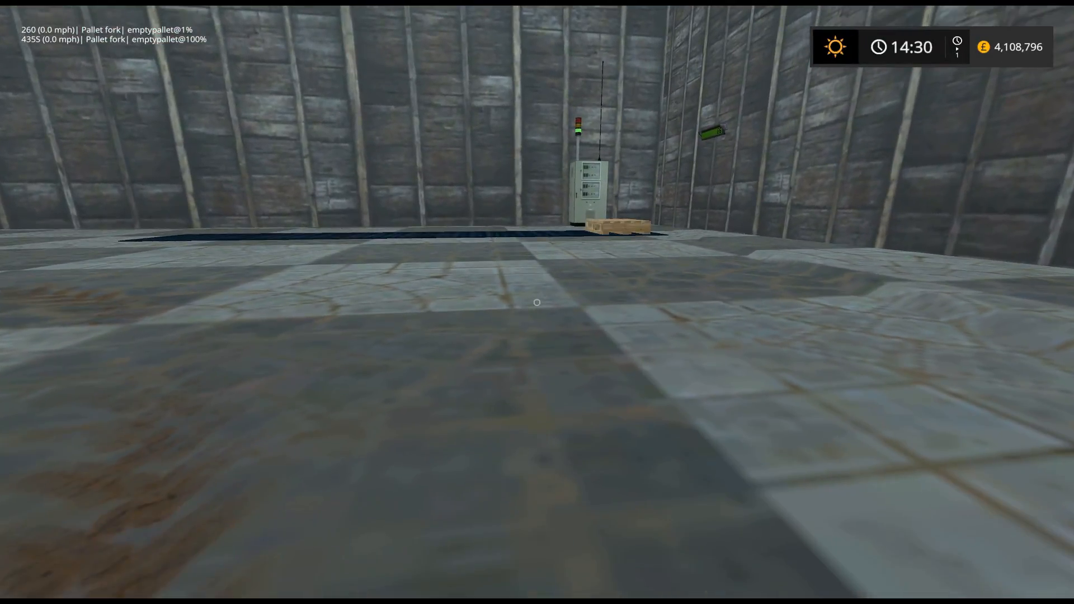
key(w)
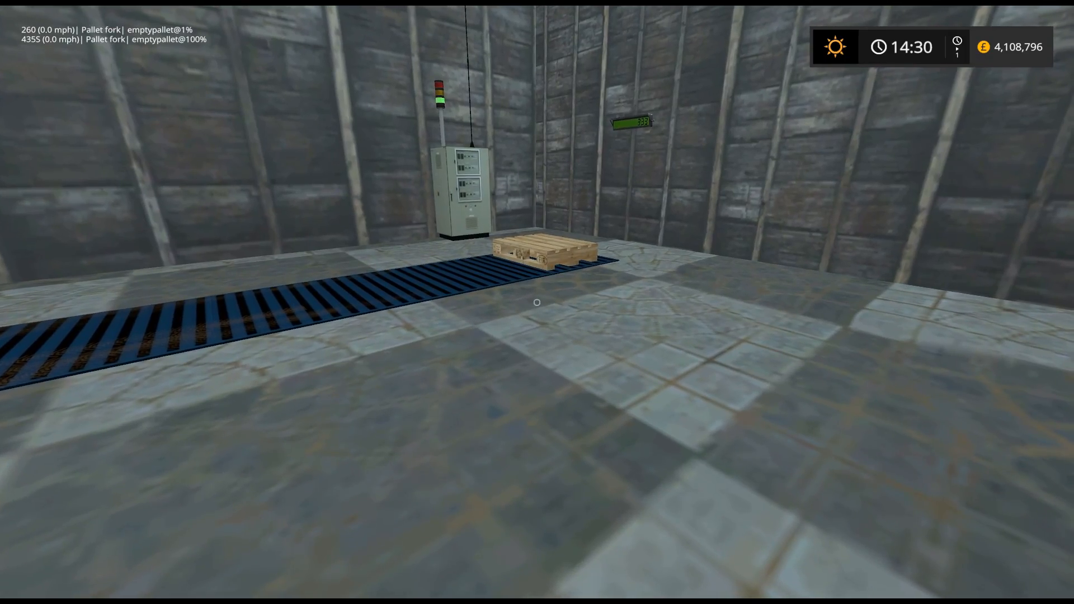
- Recheck the new pallet and the counter display at the conveyor, and walk out of the hall onto the grass
key(w)
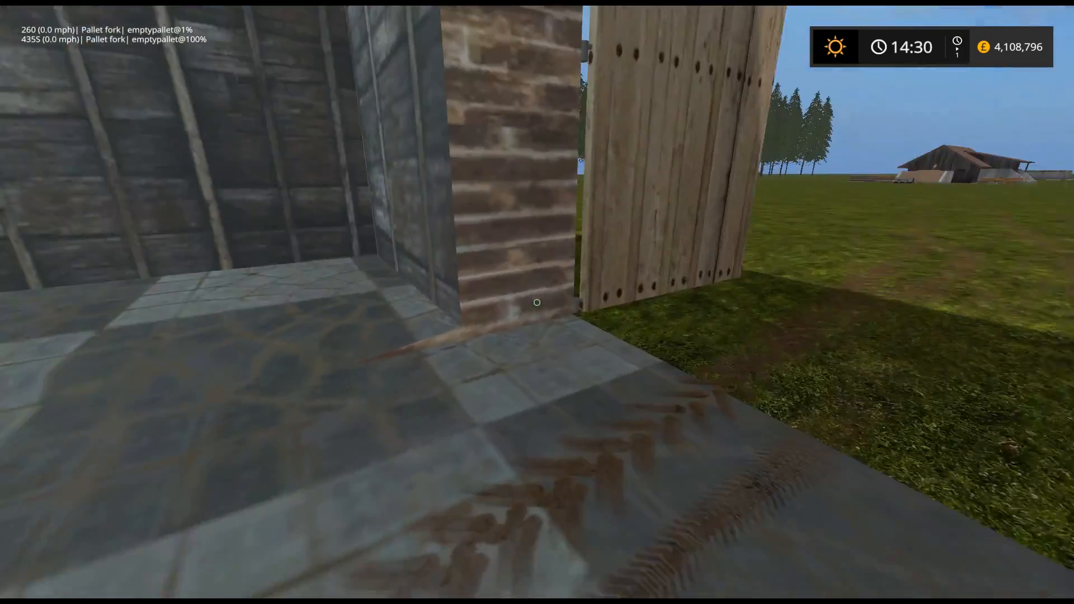
key(w)
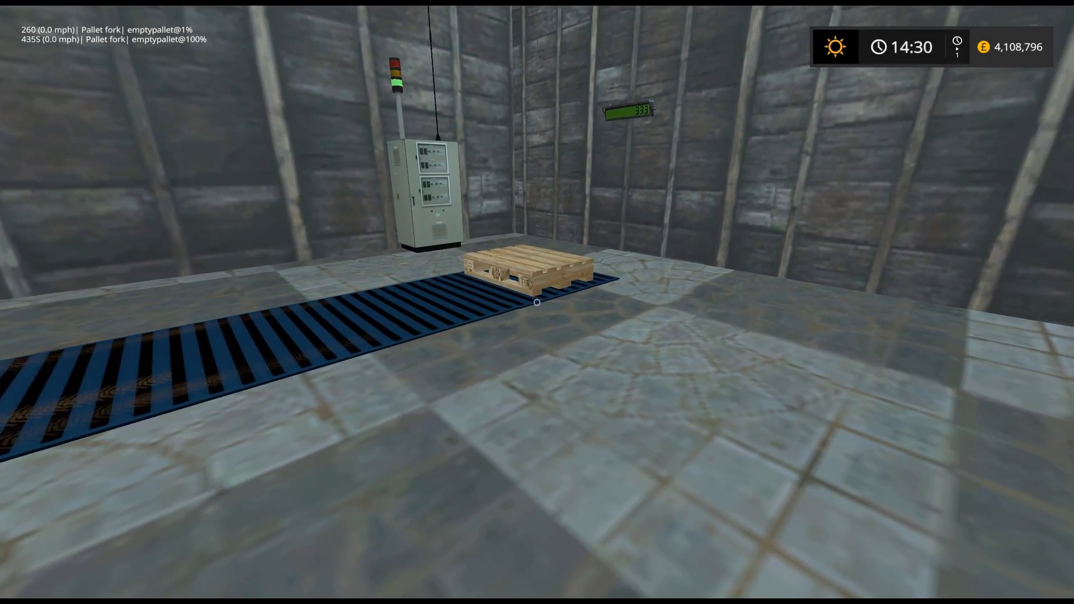
key(w)
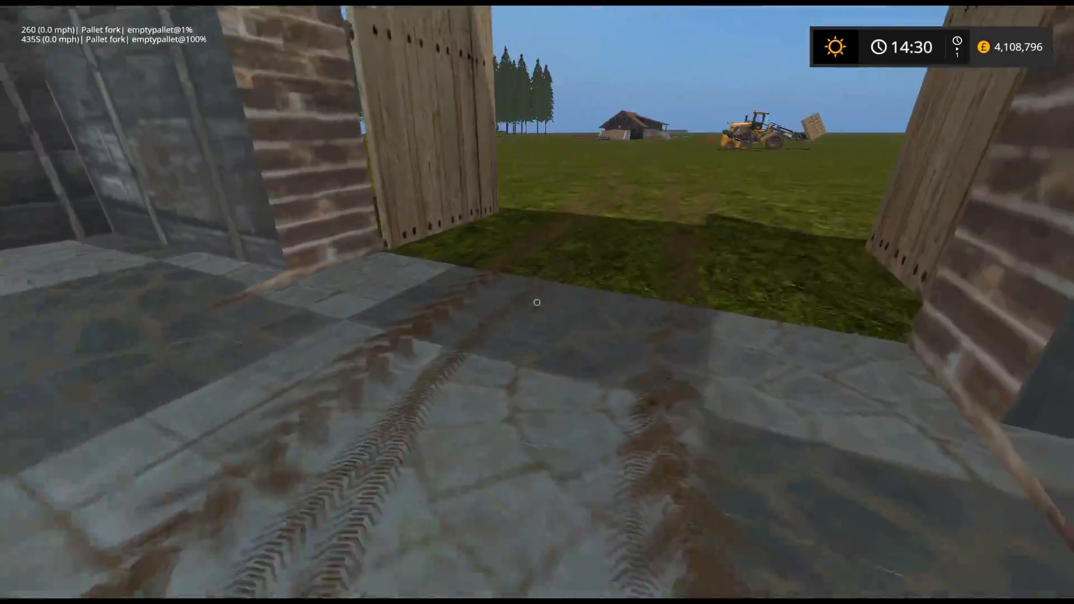
key(w)
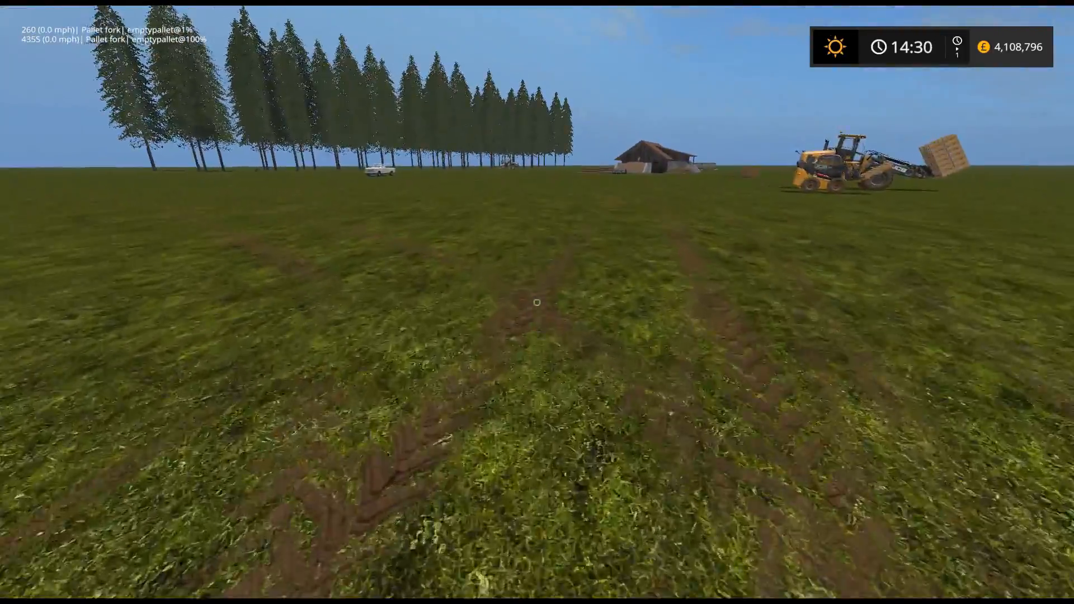
- Walk across the grass to the parked JCB loaders and inspect the strapped pallet stack on the JCB 435S
key(w)
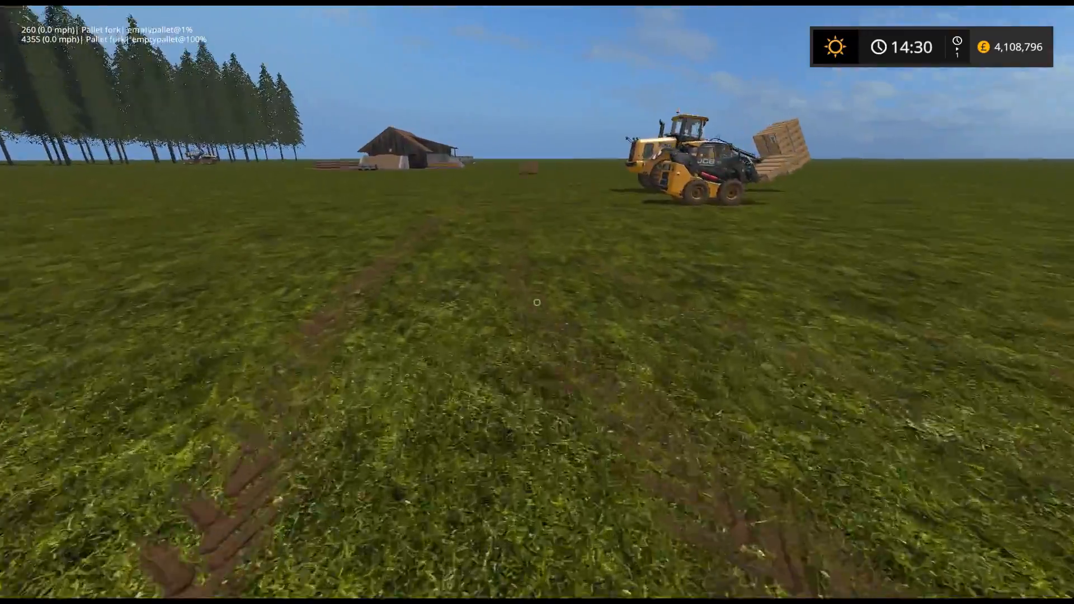
key(w)
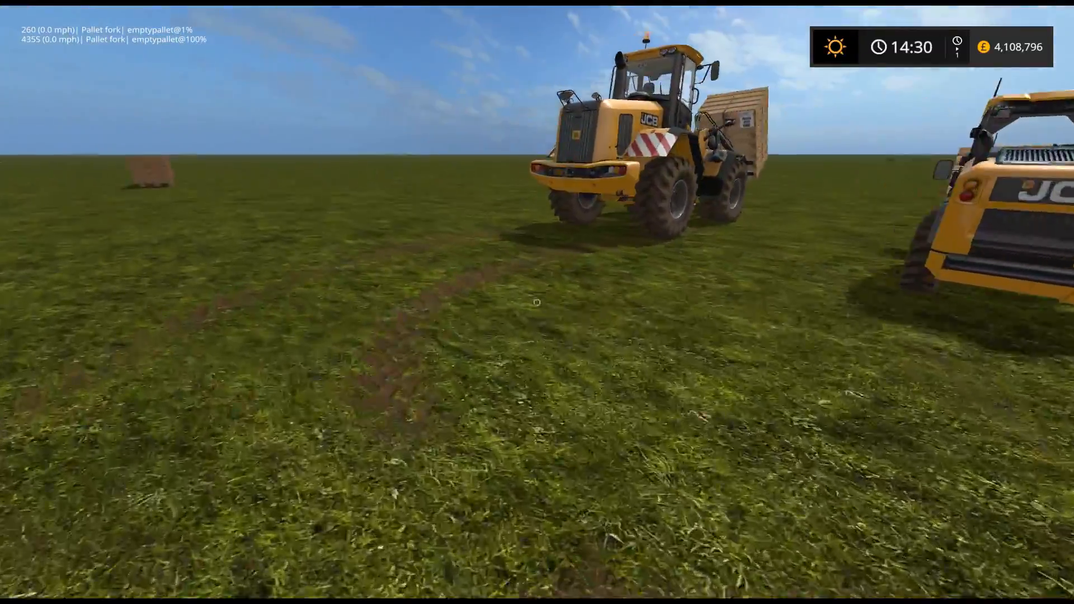
key(w)
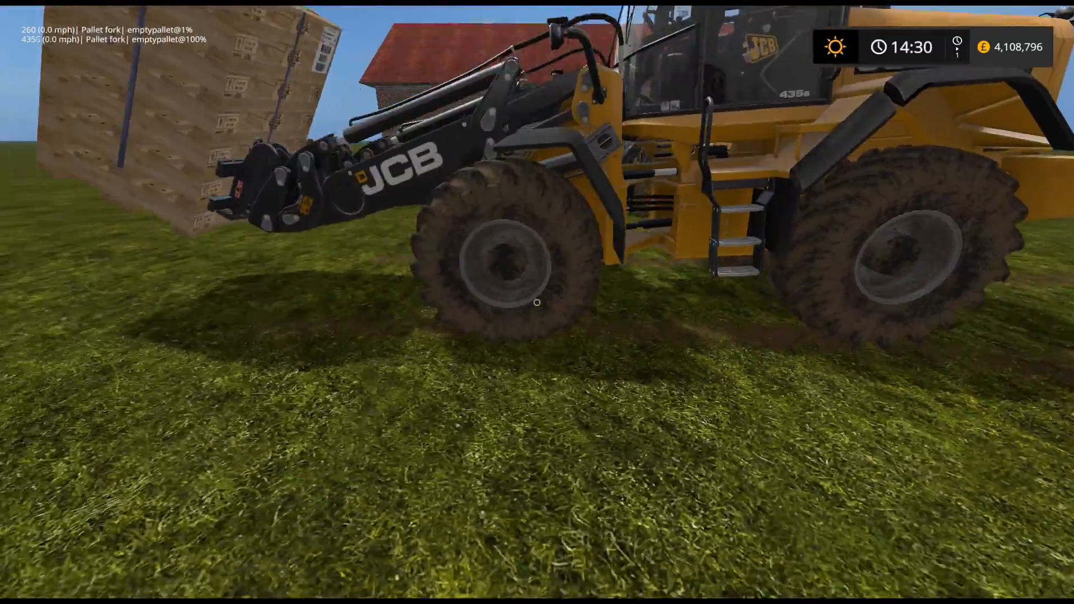
key(s)
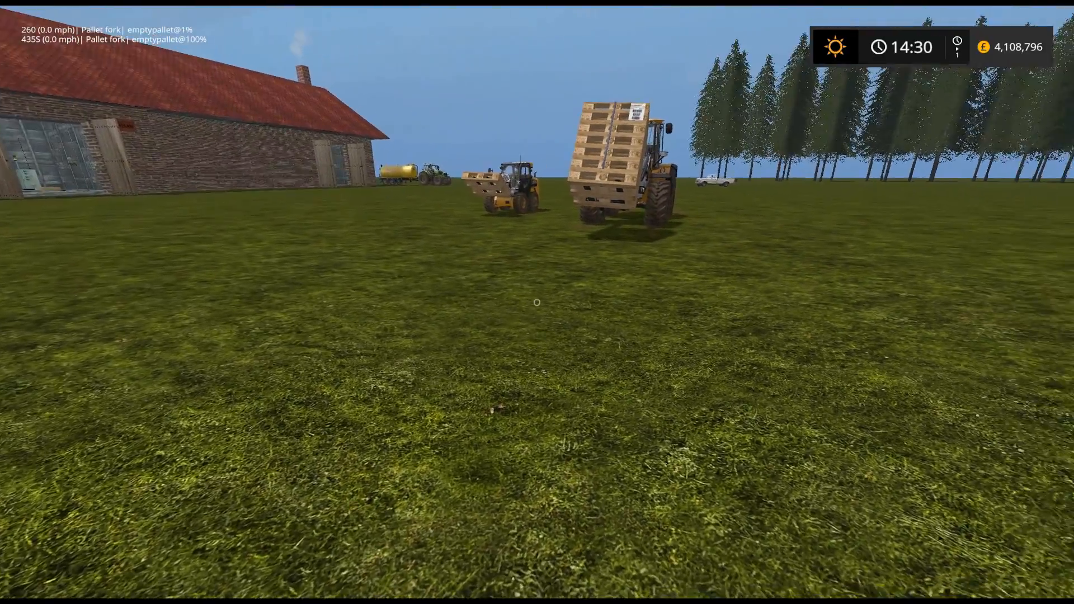
- Walk past the loaders across the open field towards the parked white pickup
key(d)
key(w)
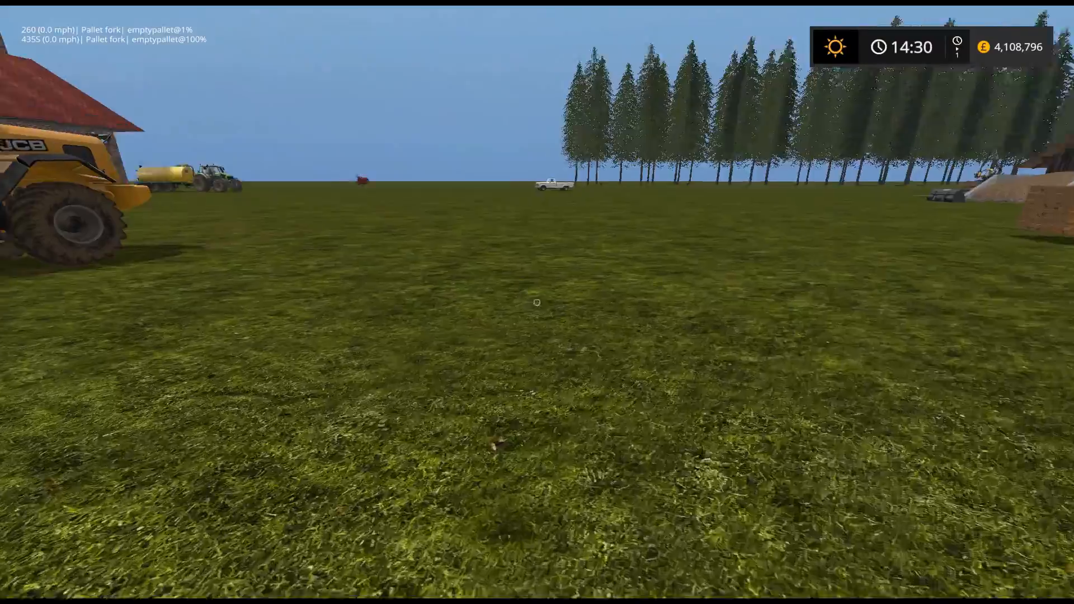
key(w)
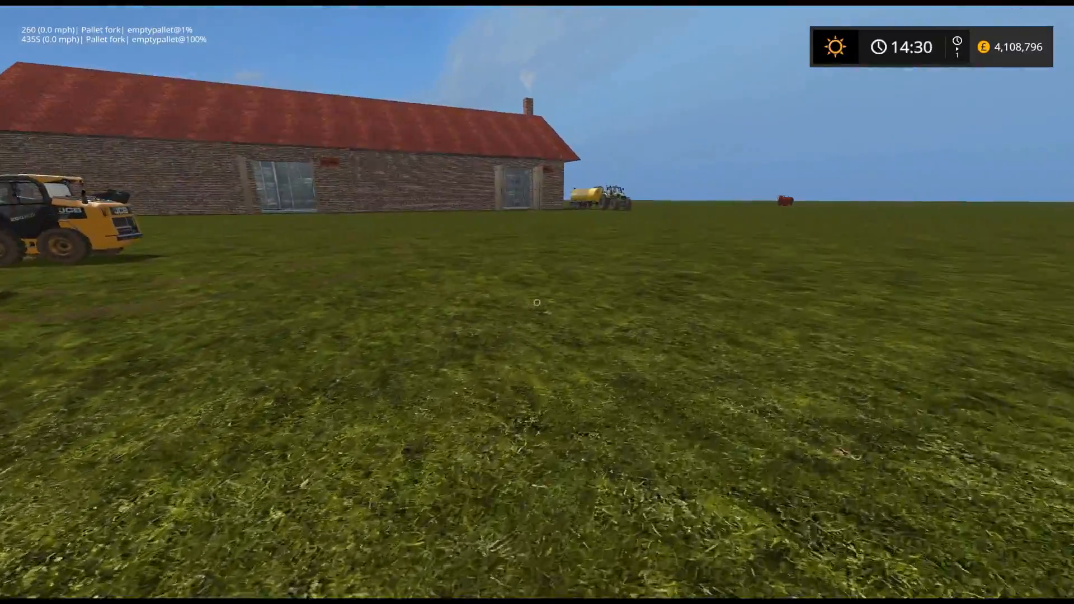
key(w)
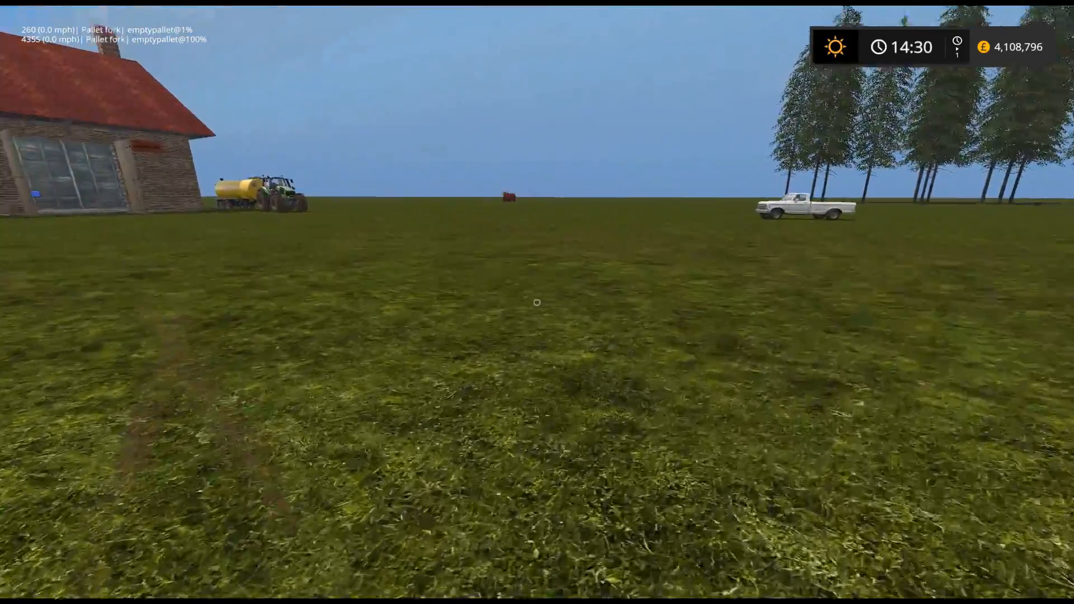
key(w)
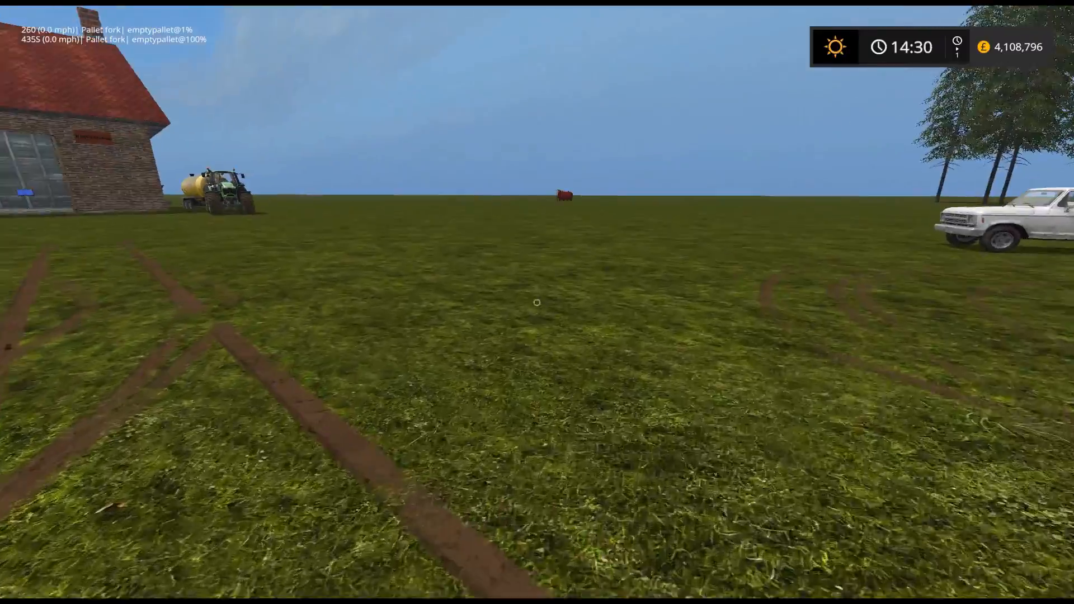
- Walk back to the factory building and look into the hall through the open doors beside the Shell tanker
key(w)
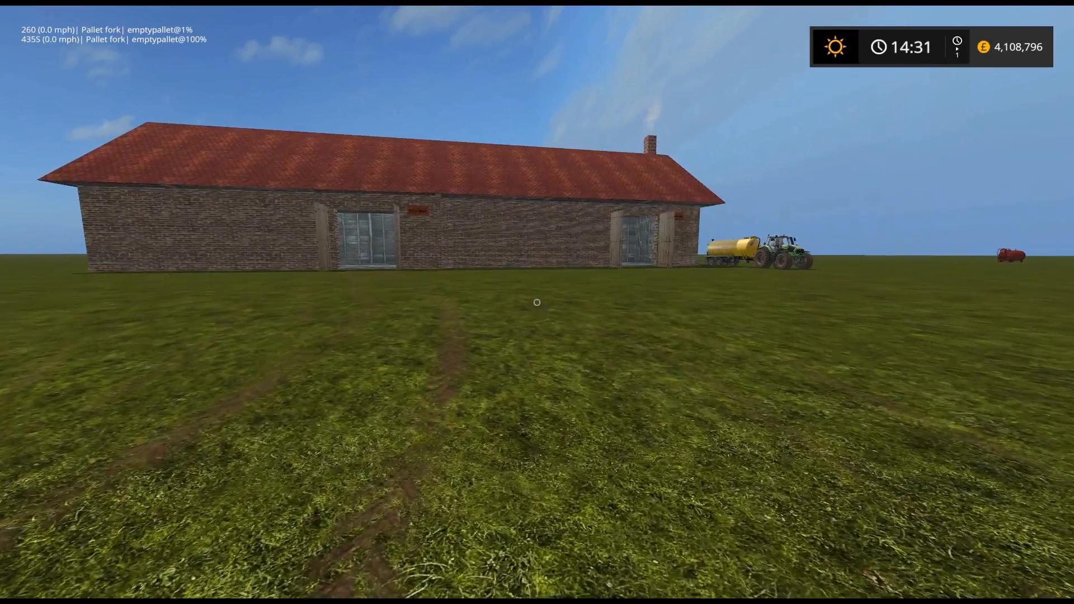
key(w)
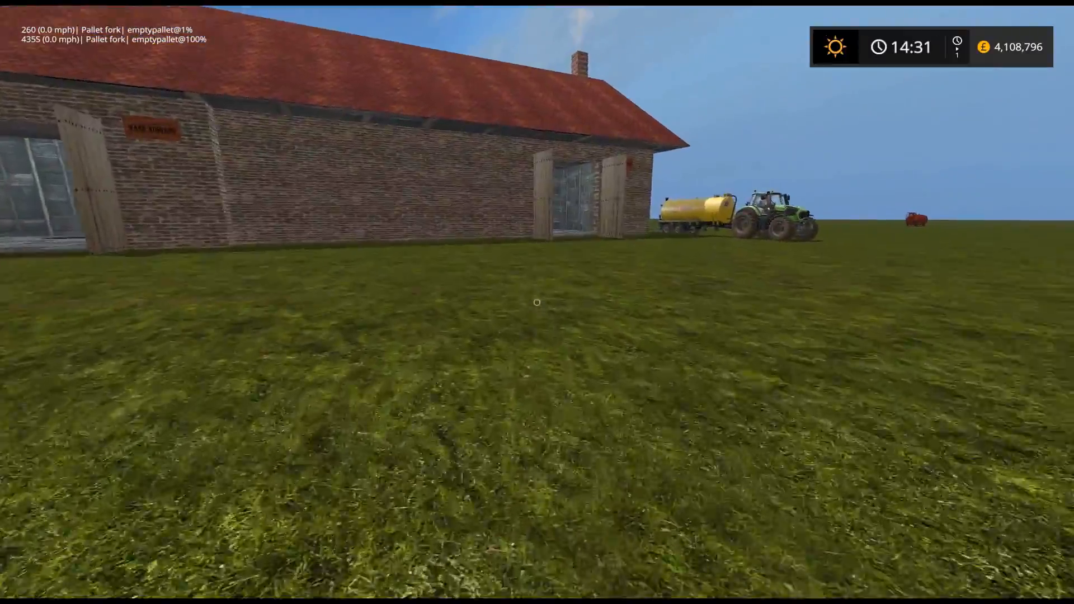
key(w)
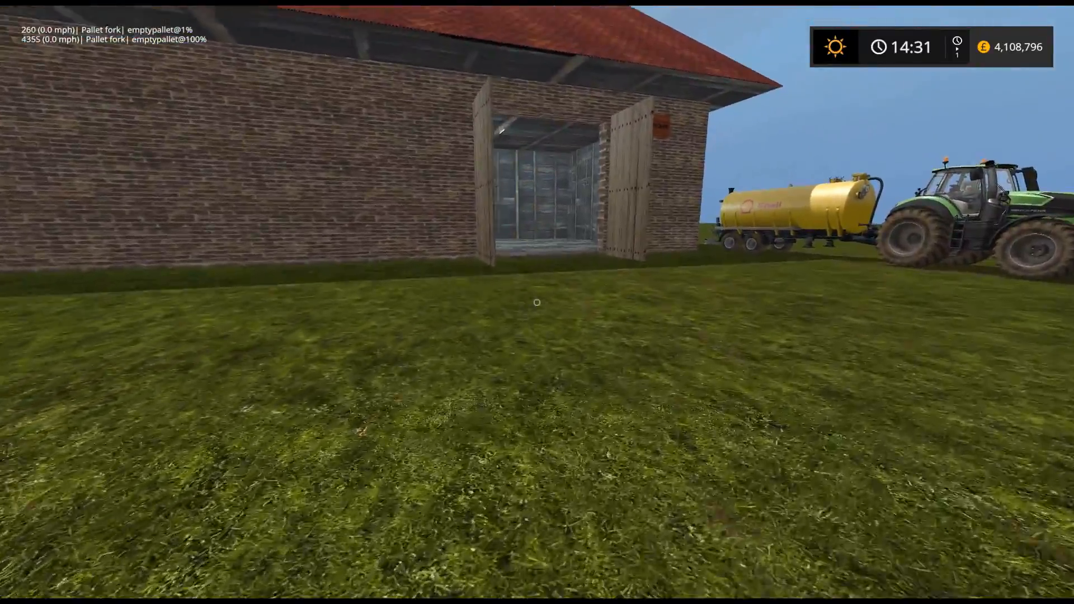
key(w)
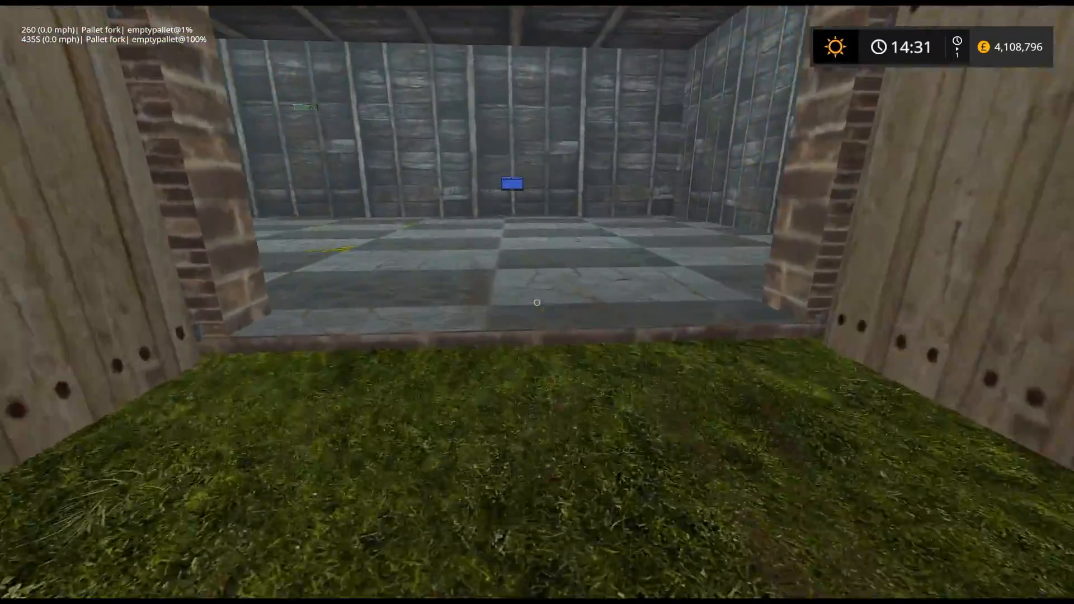
key(w)
key(s)
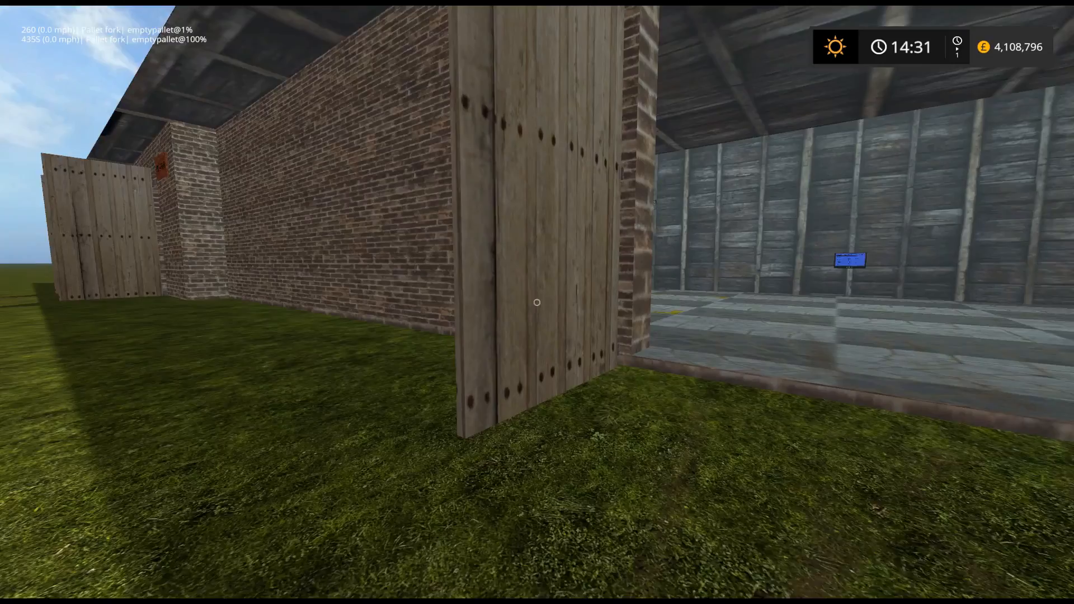
key(s)
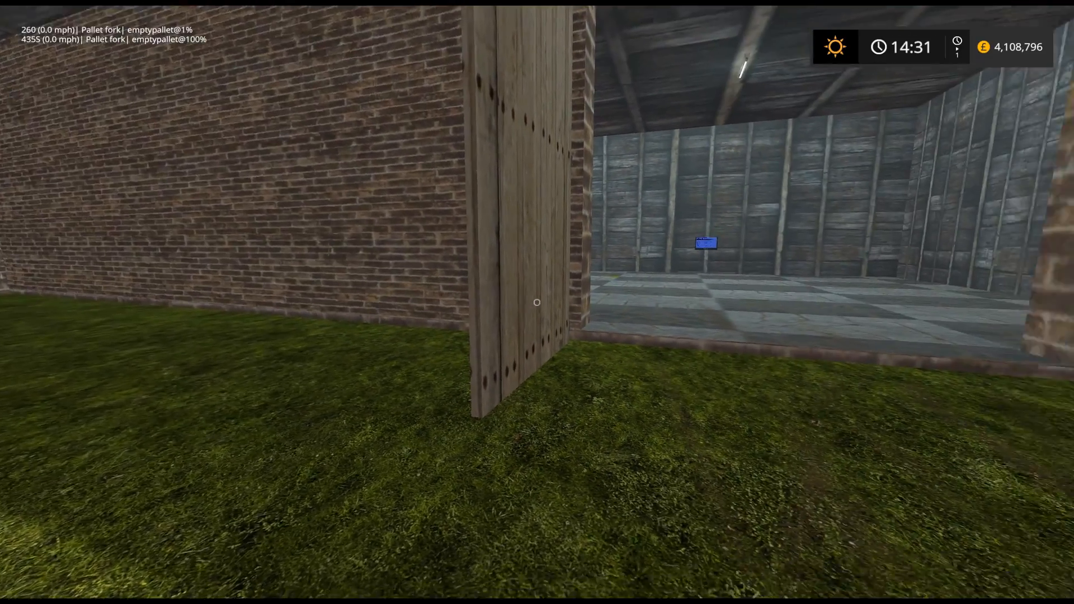
key(a)
key(d)
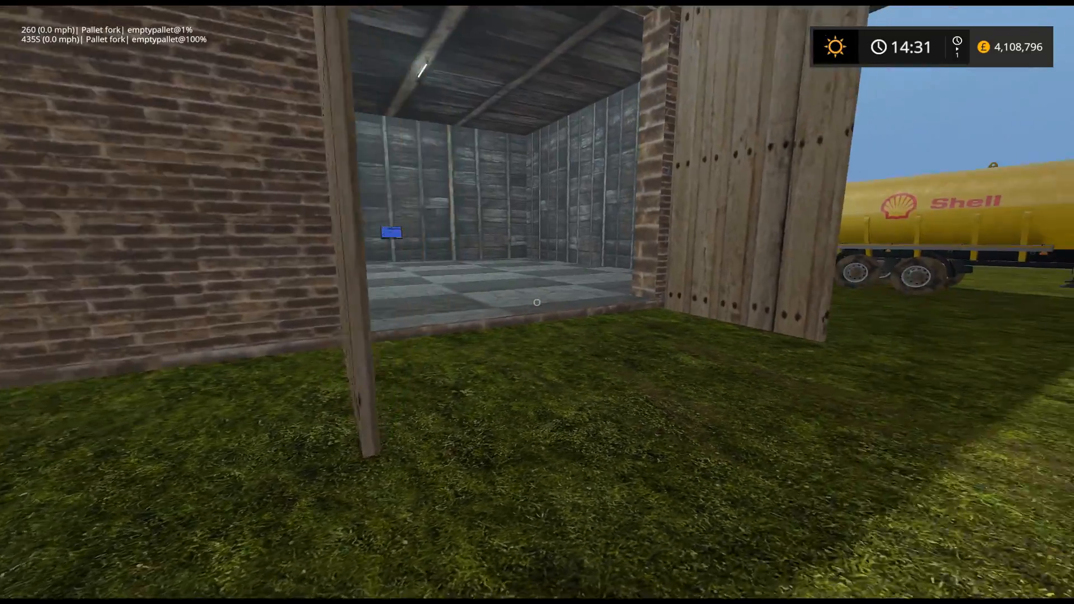
- Inspect the block-walled bay against the factory's end wall and walk around the corner to the front
key(w)
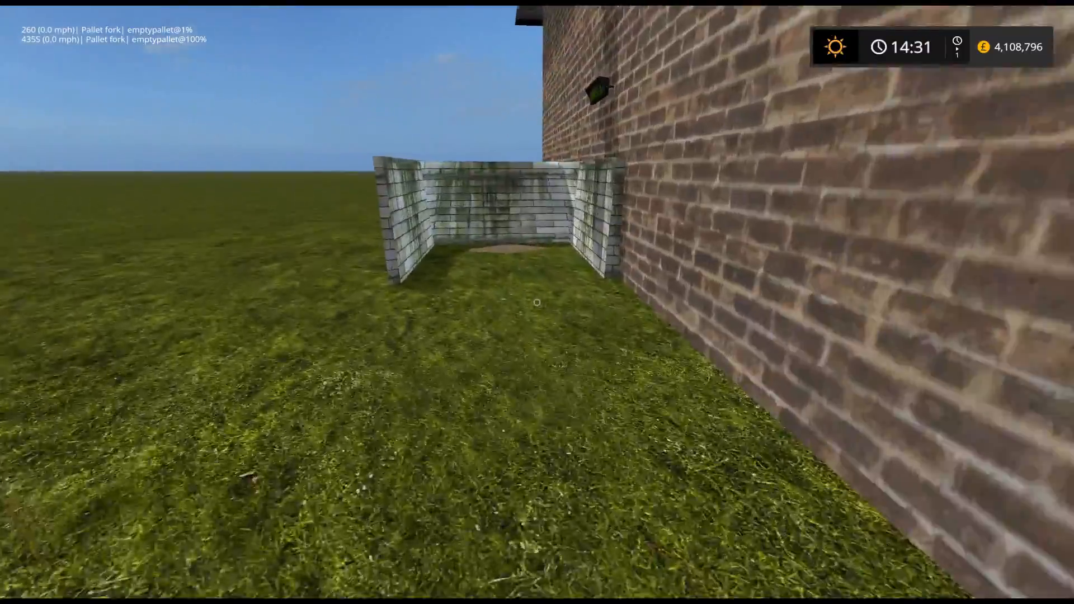
key(s)
key(d)
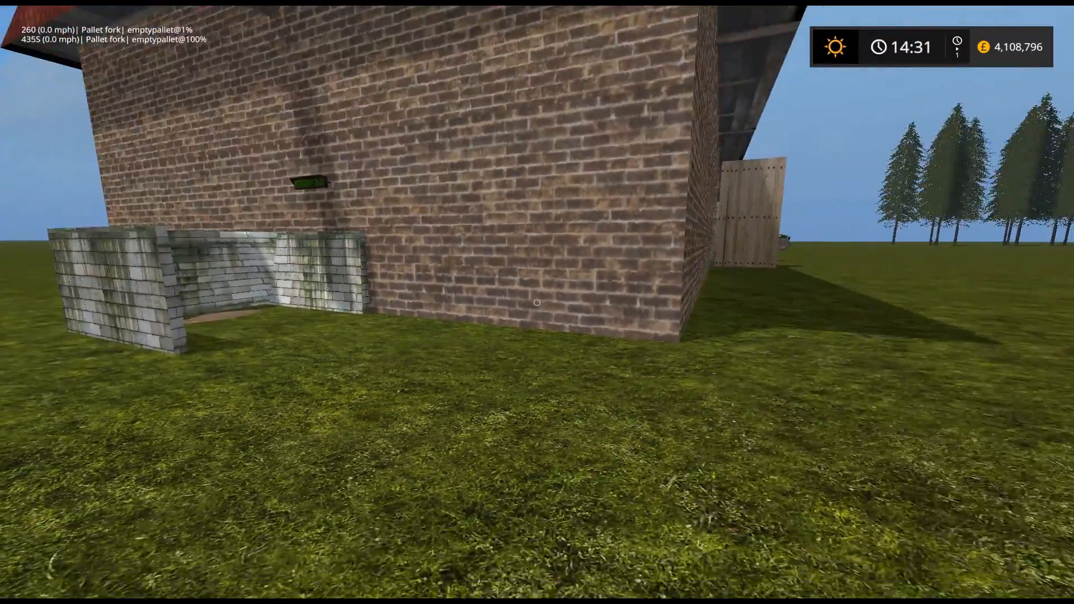
key(w)
key(d)
key(w)
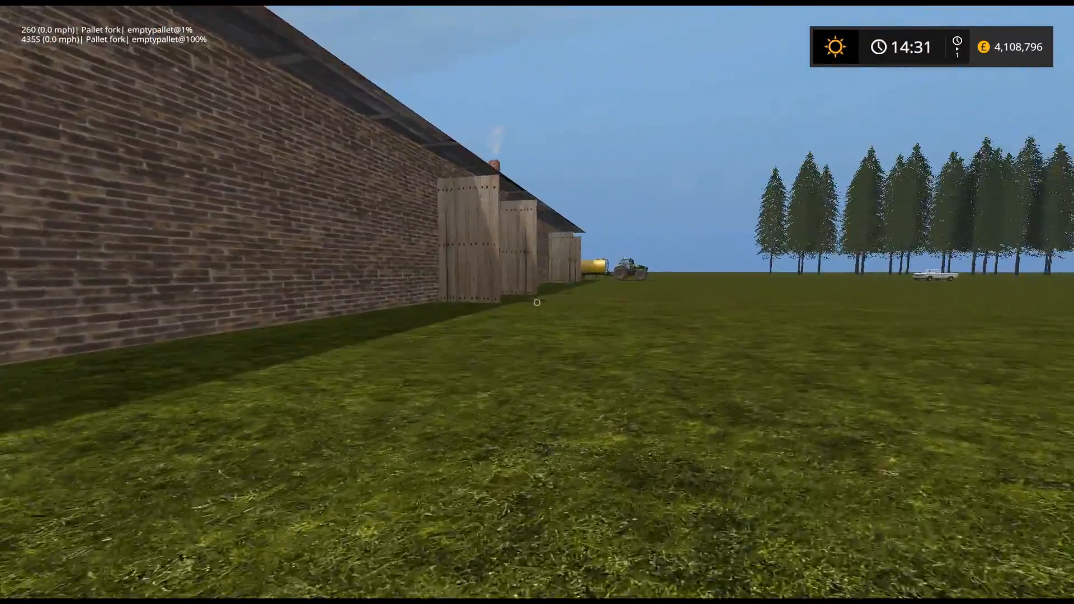
- Walk along the factory's front past the first open doors to the doorway beside the Shell tanker
key(w)
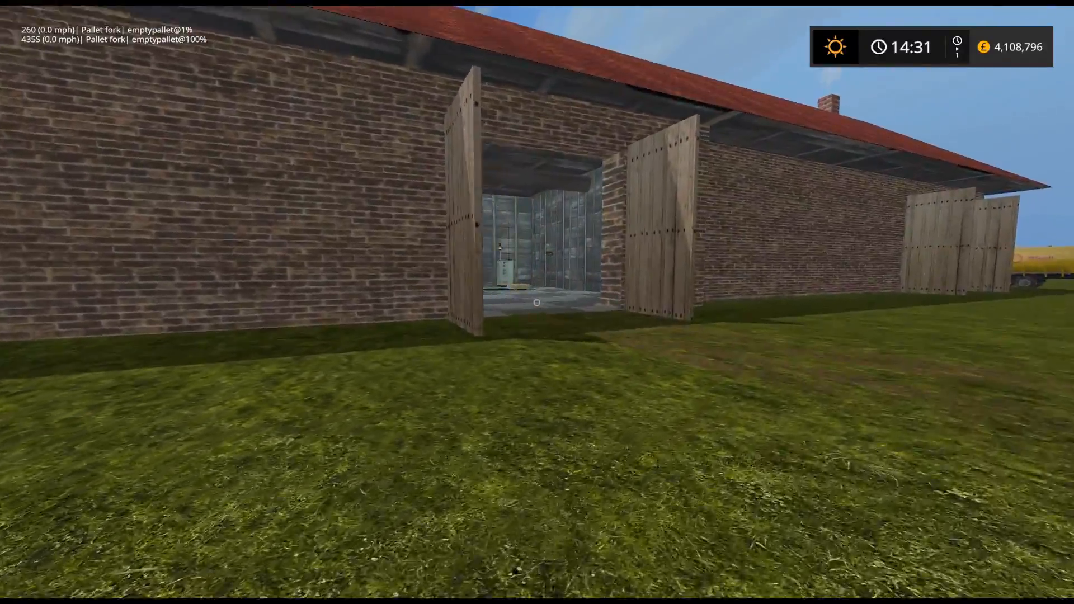
key(w)
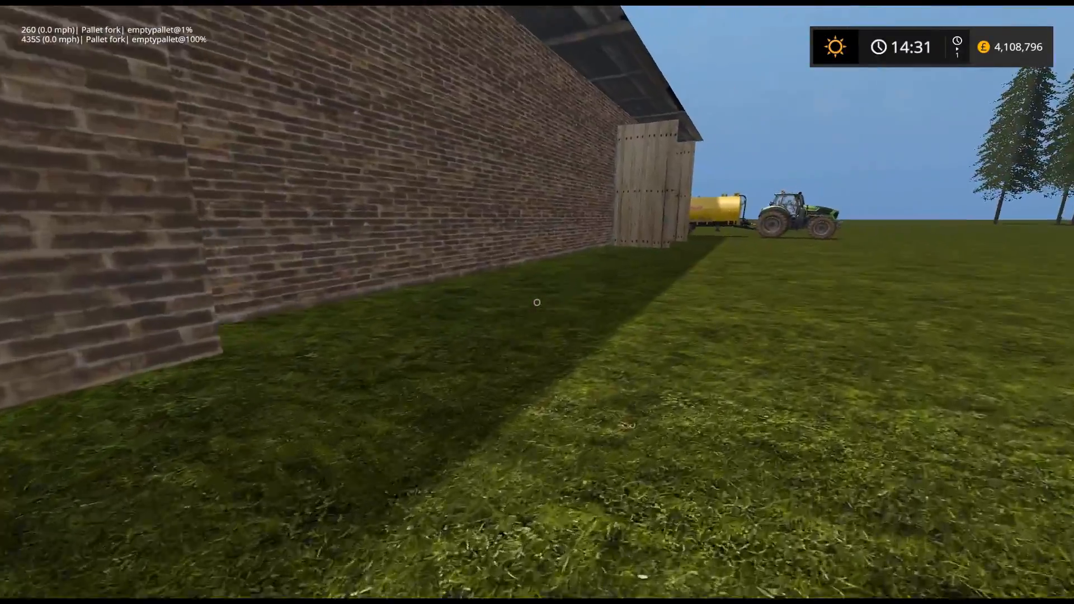
key(w)
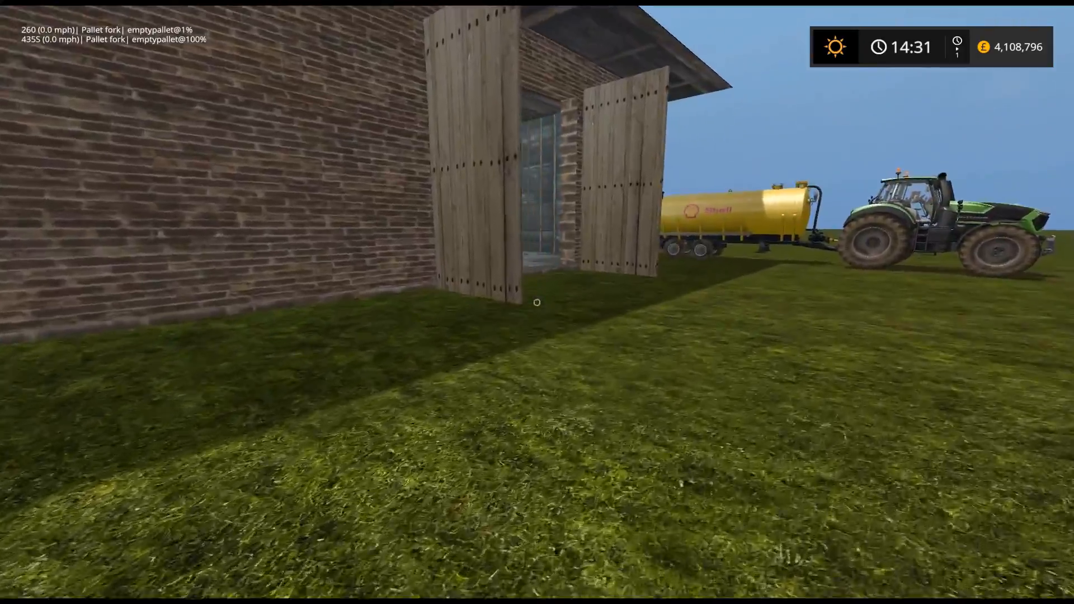
key(w)
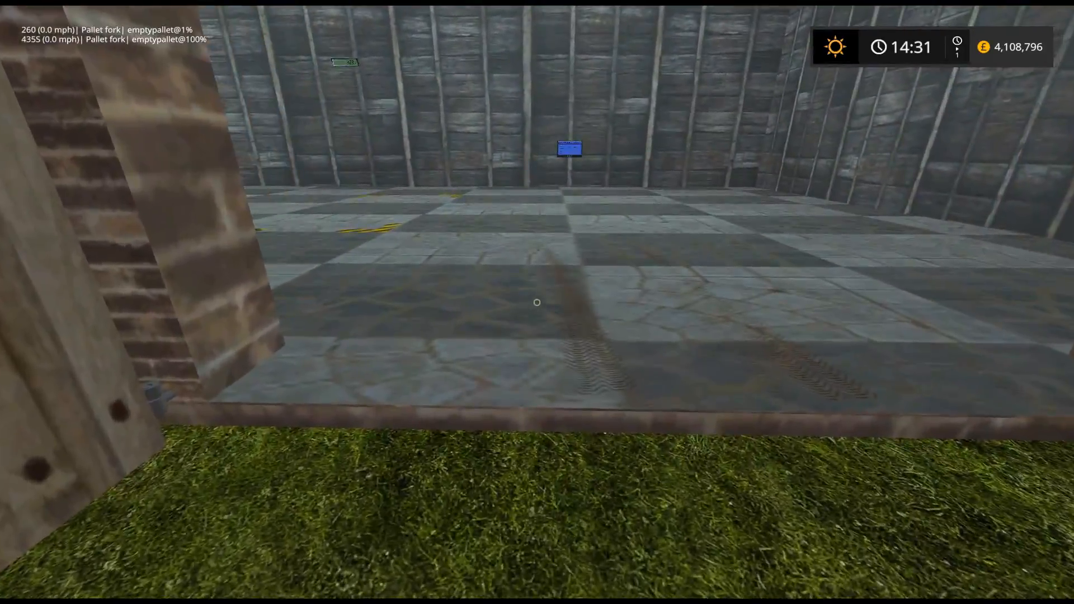
- Back away from the goods entrance and view its open doors, the WARE-EINGANG sign and the factory front
key(s)
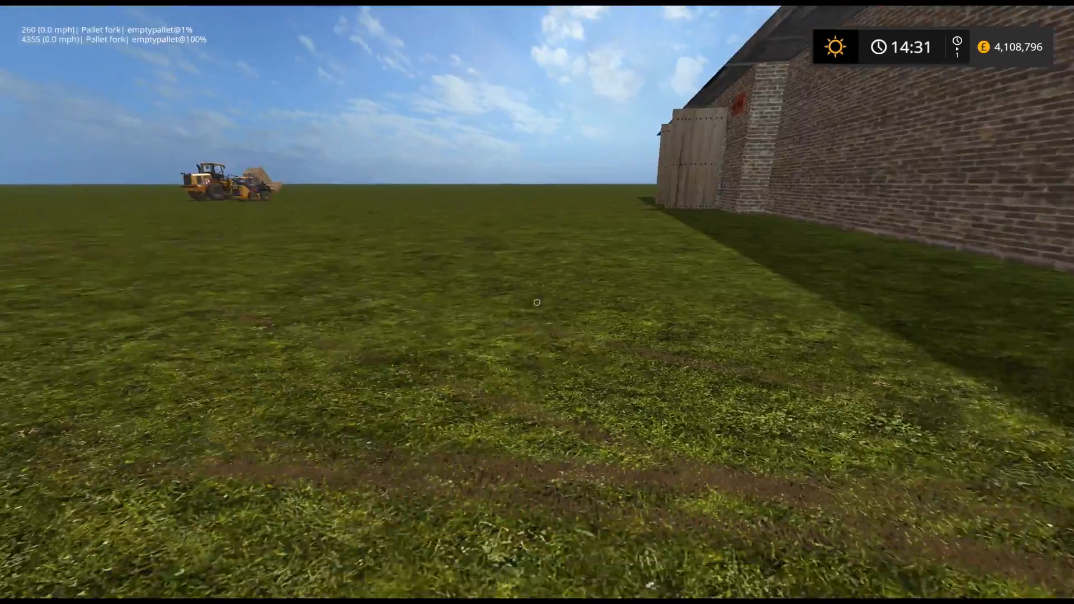
key(w)
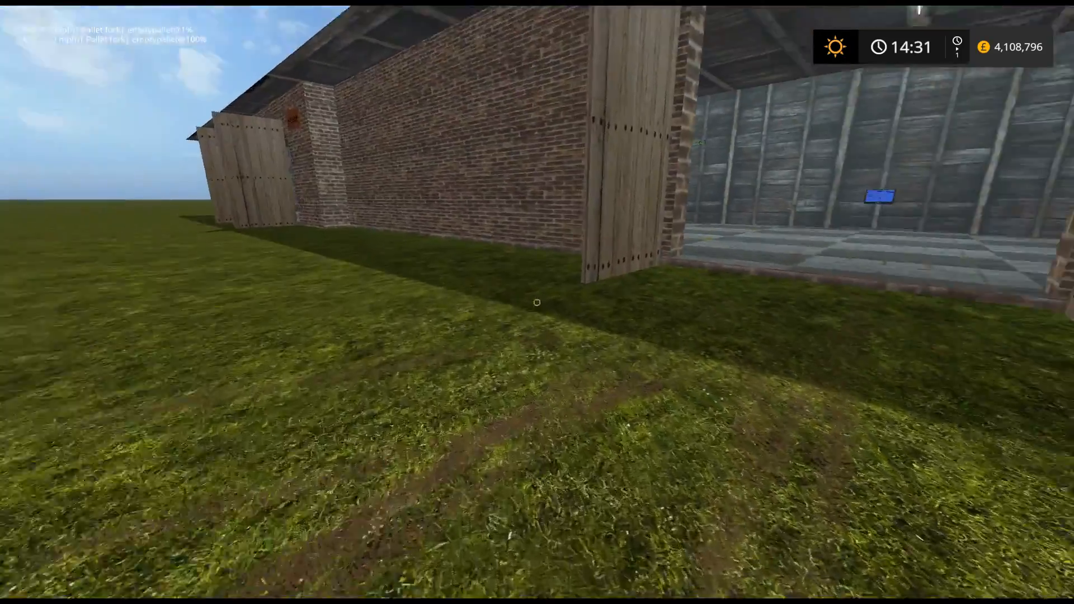
key(s)
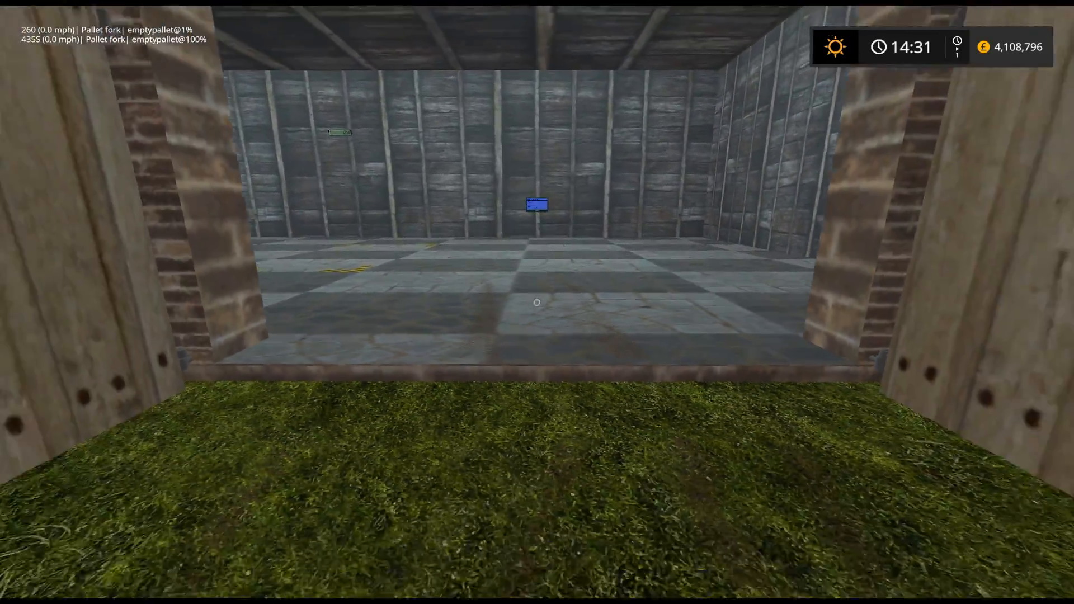
key(s)
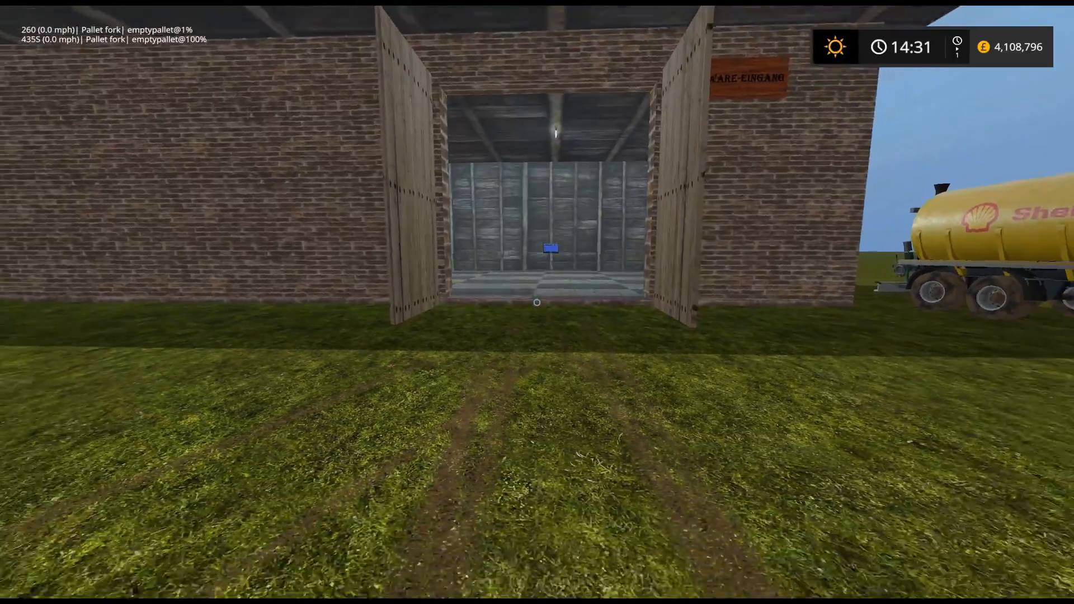
key(s)
key(w)
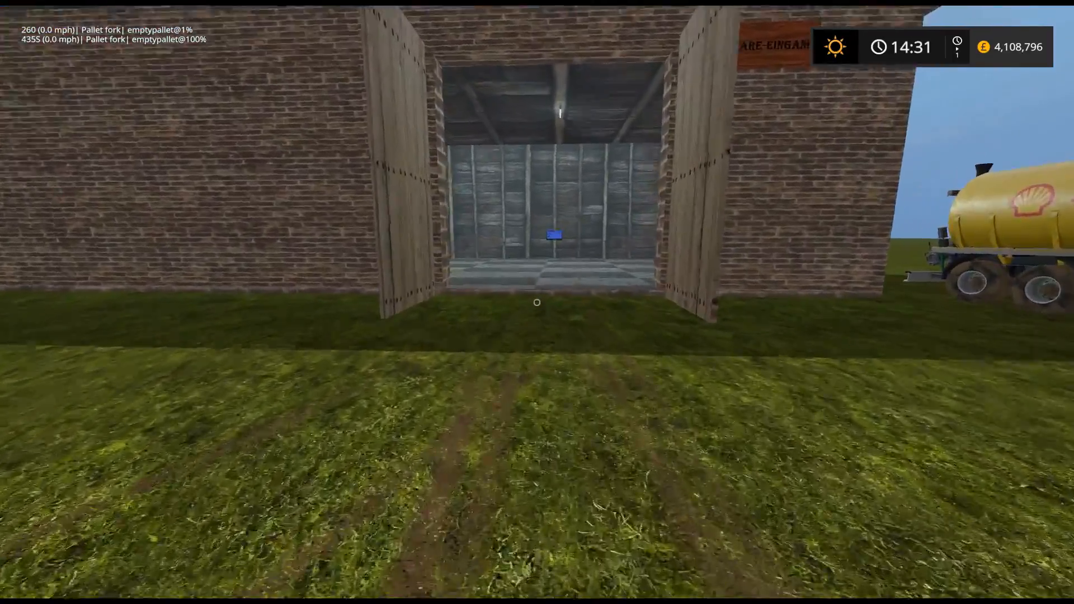
key(s)
key(a)
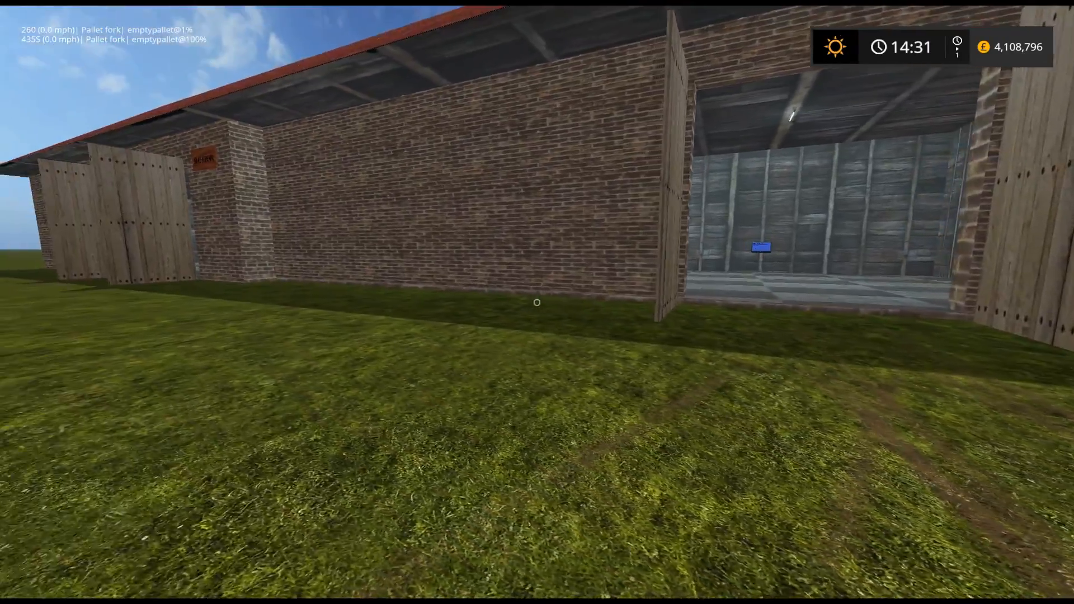
- Approach the WARE-EINGANG doorway again and examine the floor markings and blue display inside from the threshold
key(w)
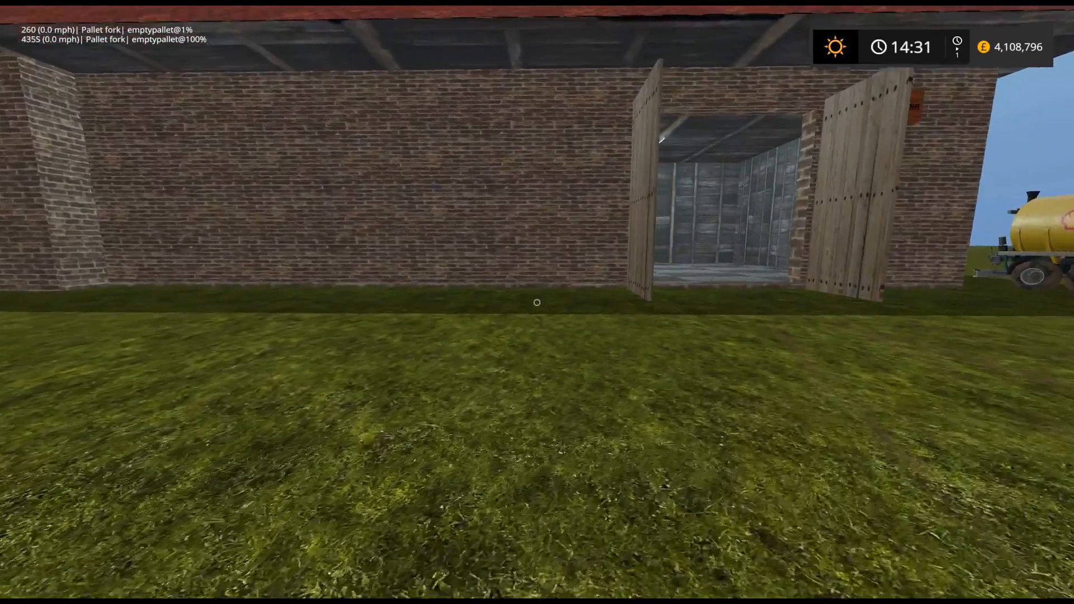
key(w)
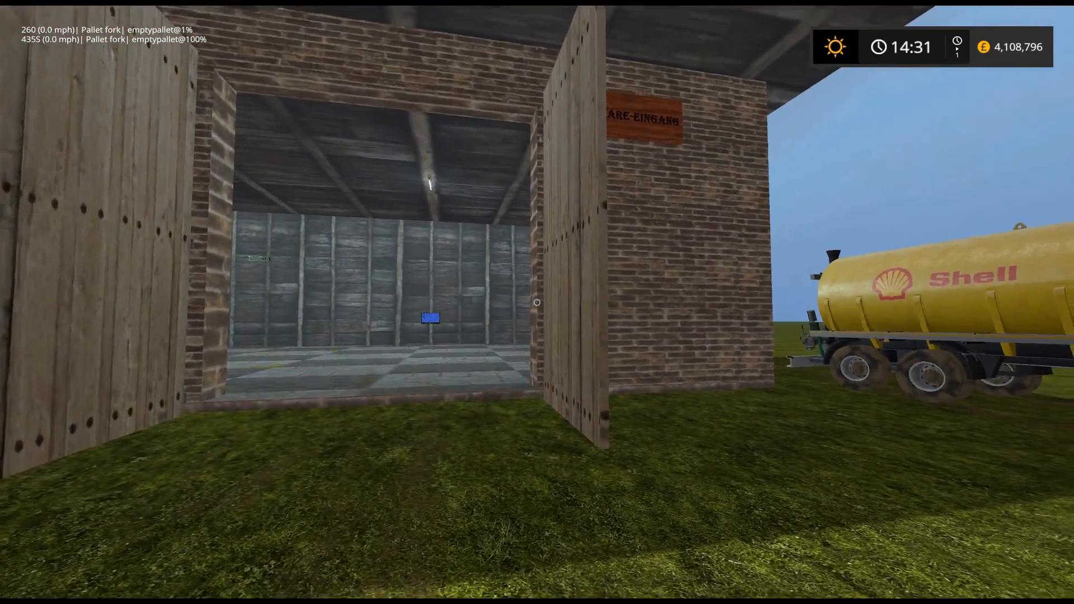
key(s)
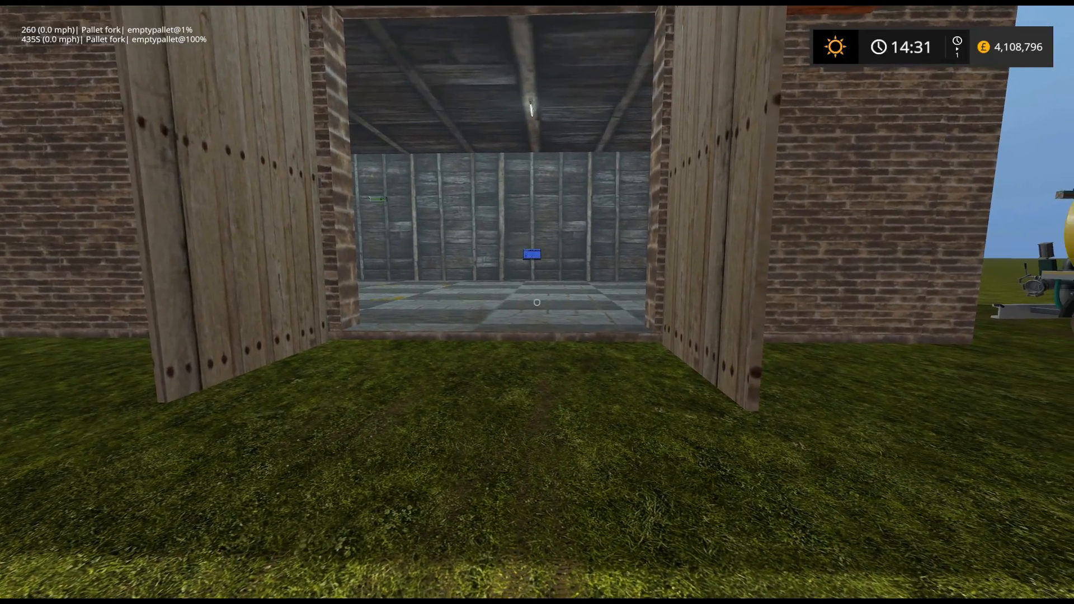
key(w)
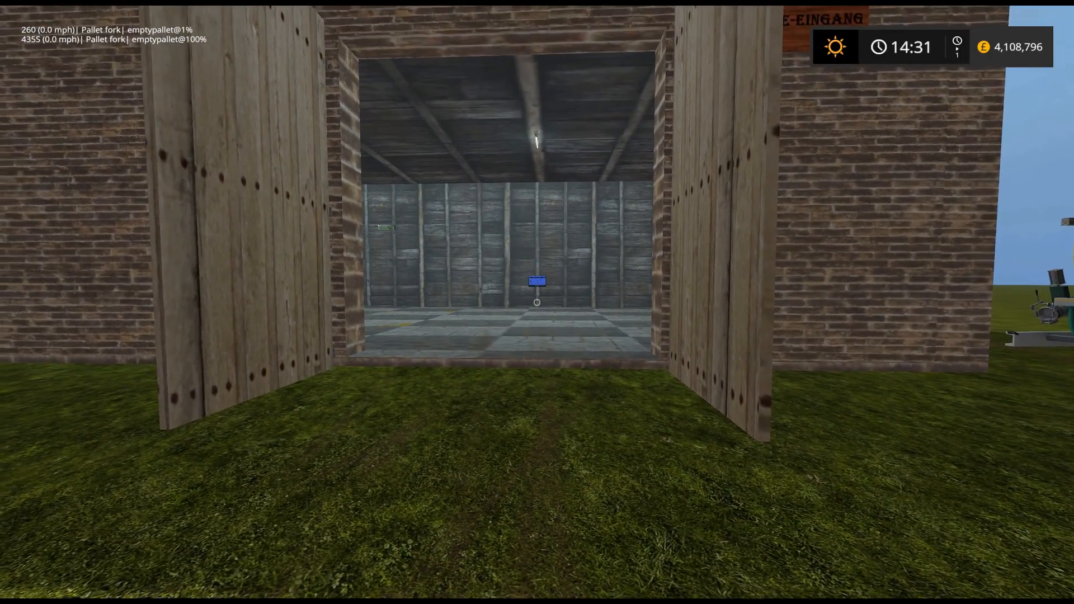
key(w)
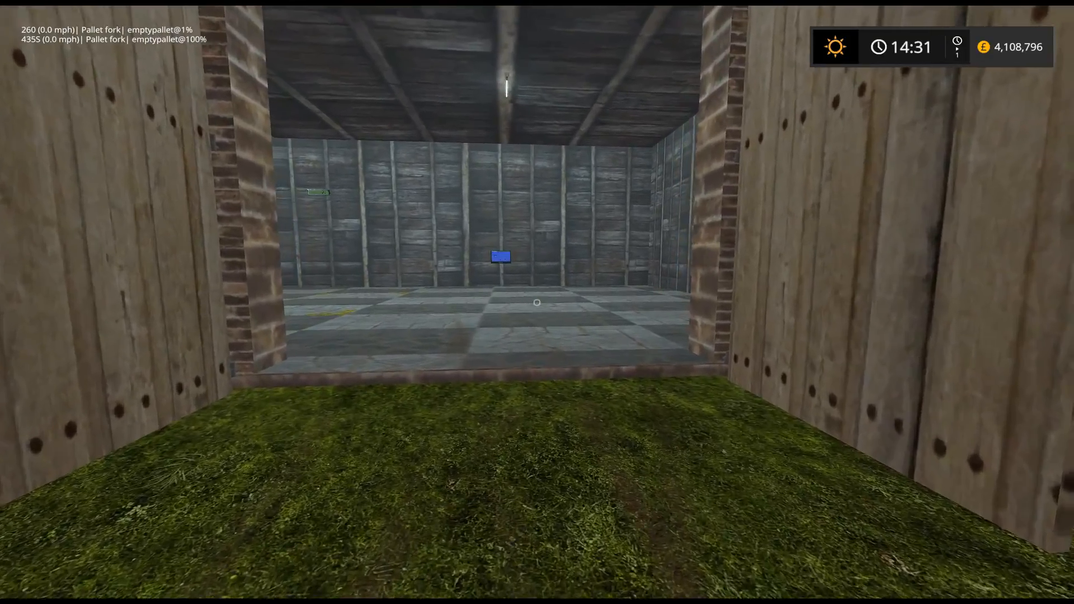
key(w)
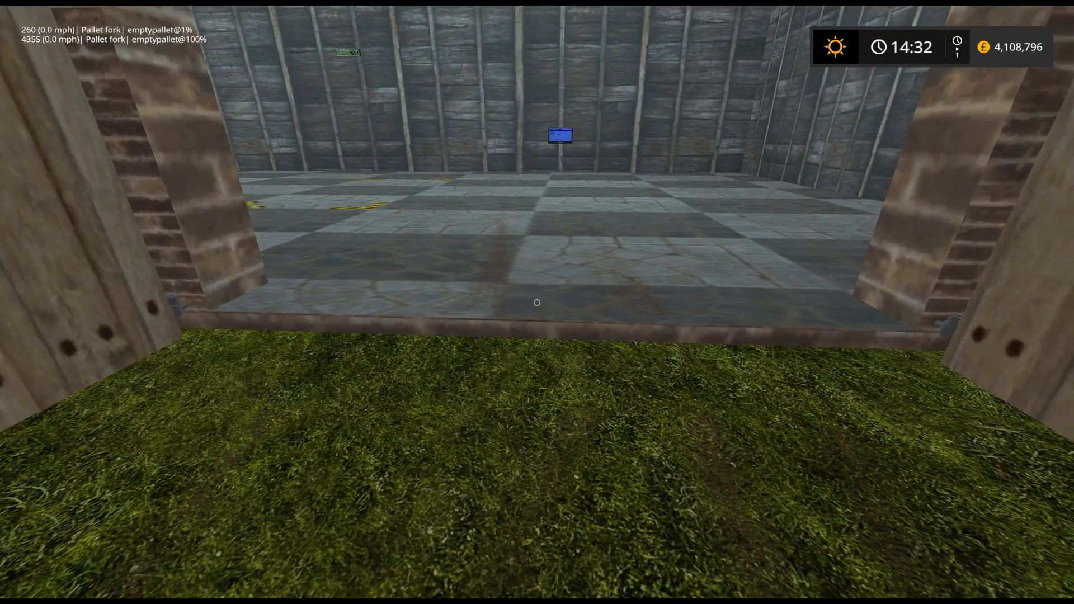
key(w)
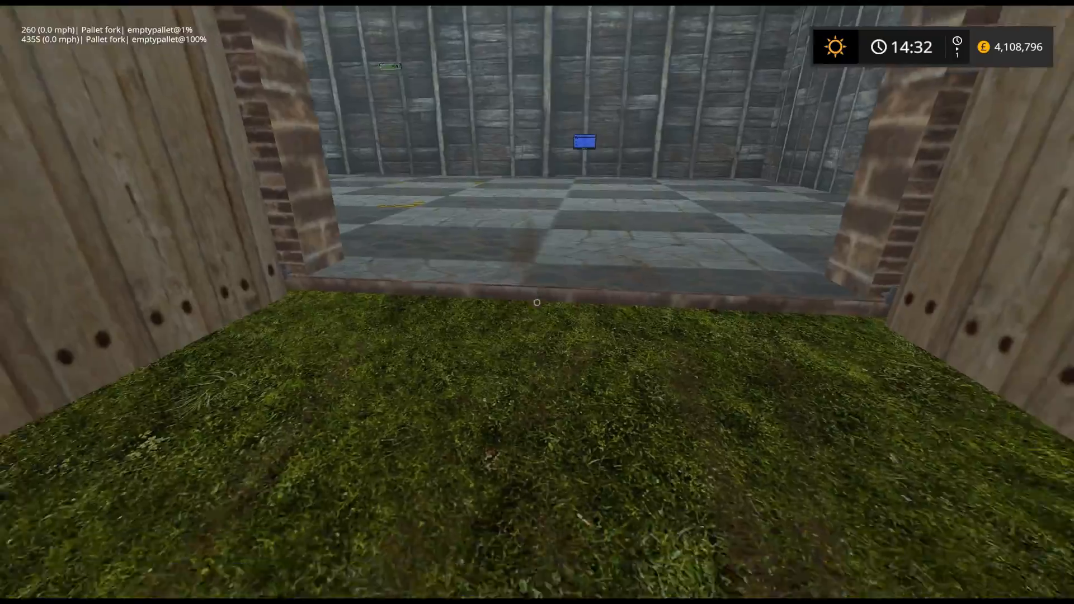
- Leave the WARE-EINGANG doorway and walk along the factory front past the WARE-AUSGANG doors to the building's far corner
key(s)
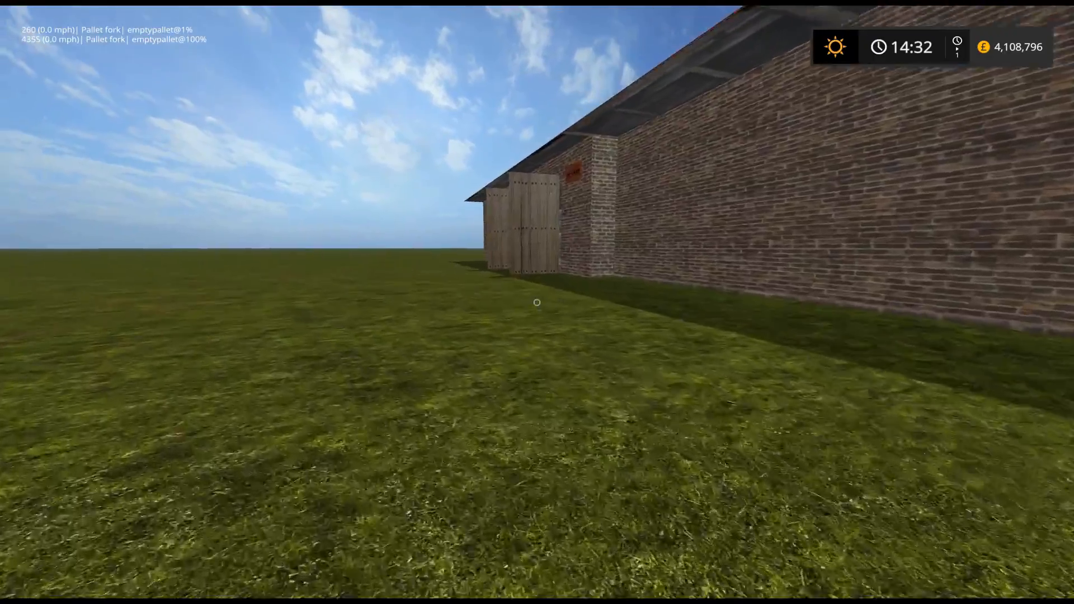
key(w)
key(w)
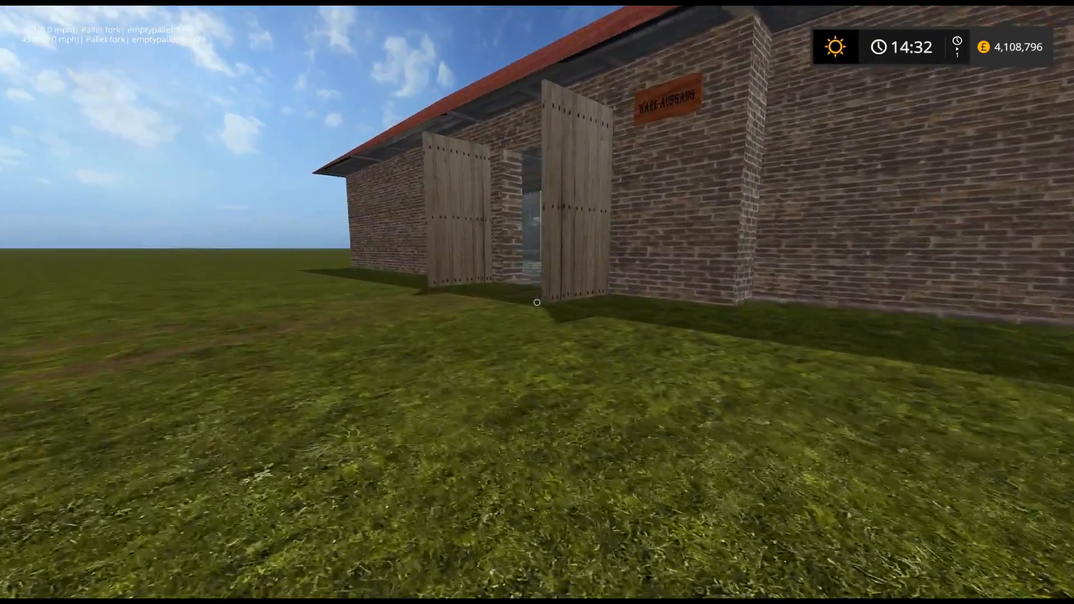
key(w)
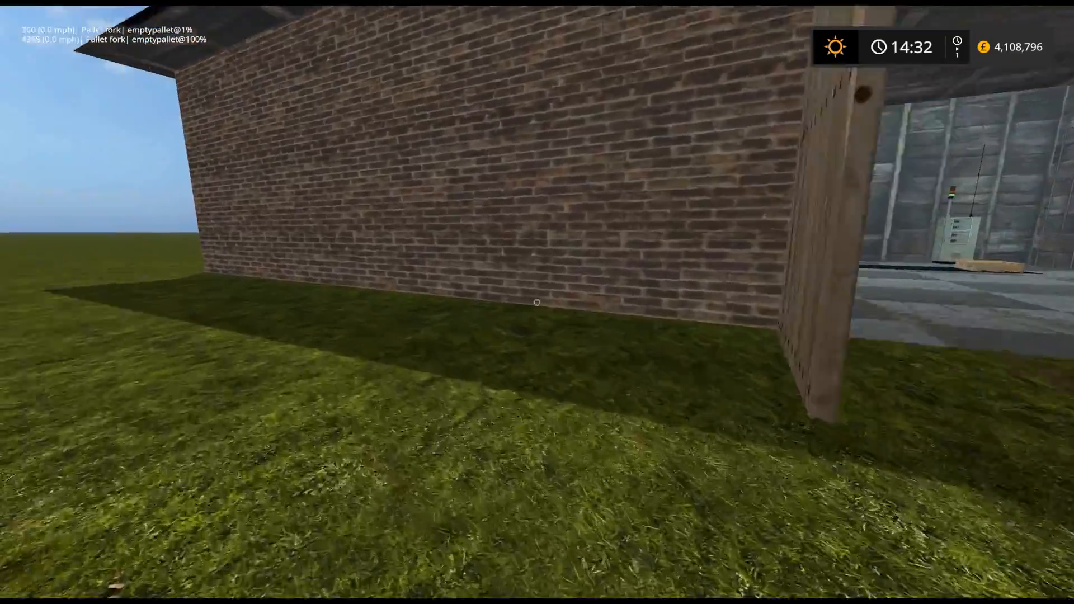
key(w)
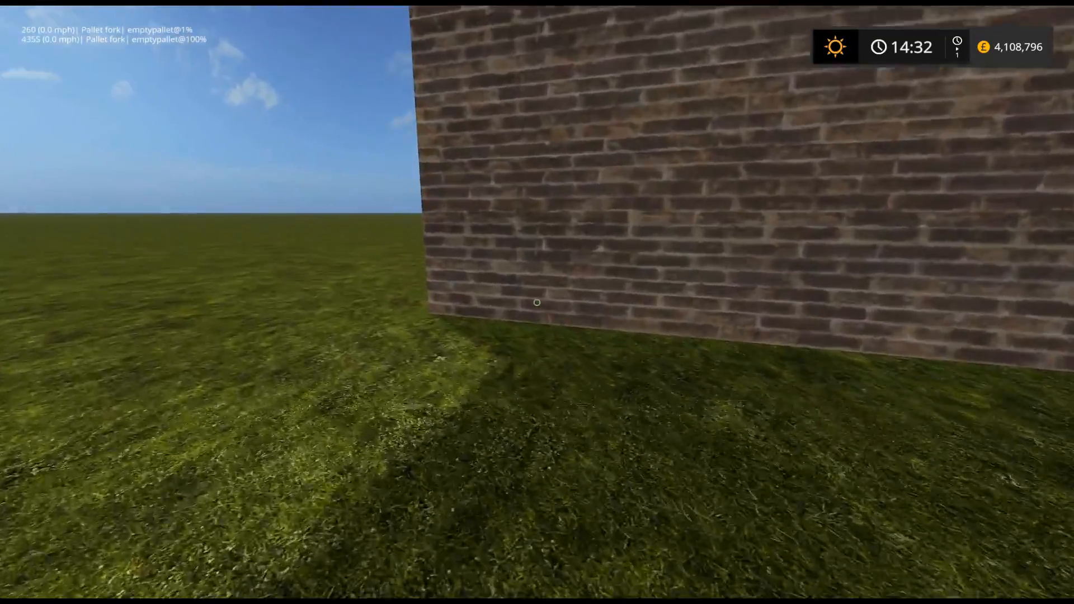
key(d)
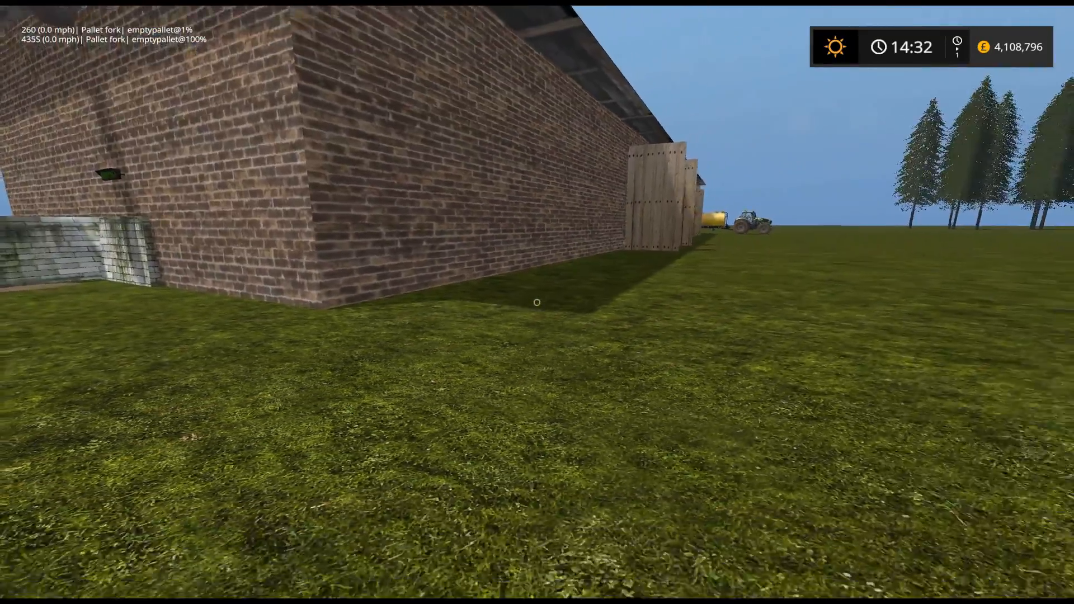
- Walk back along the front from the corner to the open WARE-AUSGANG doorway and look at the pallet output inside
key(w)
key(d)
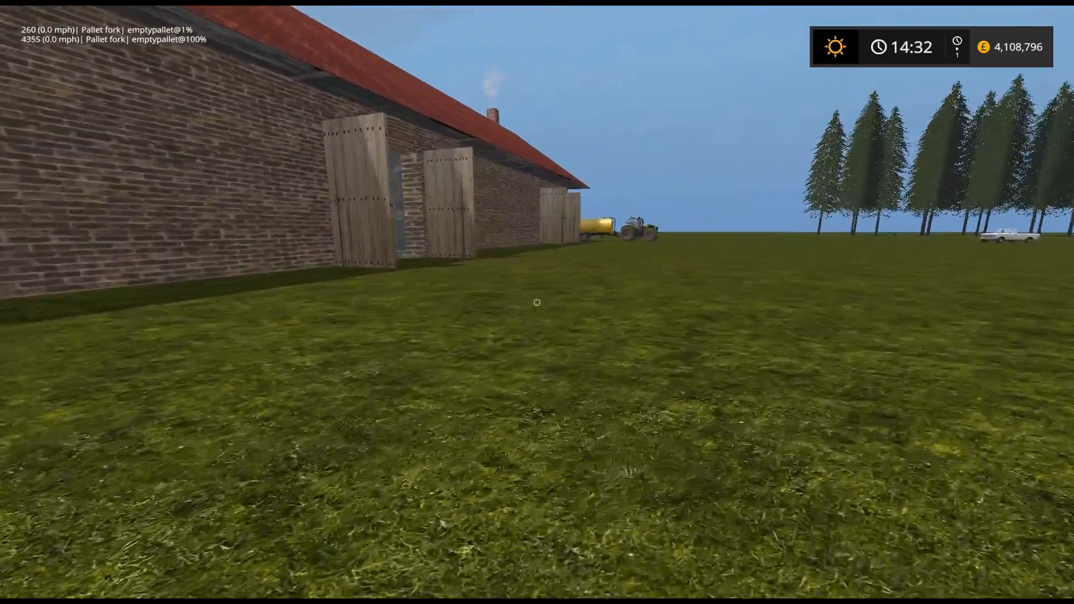
key(w)
key(d)
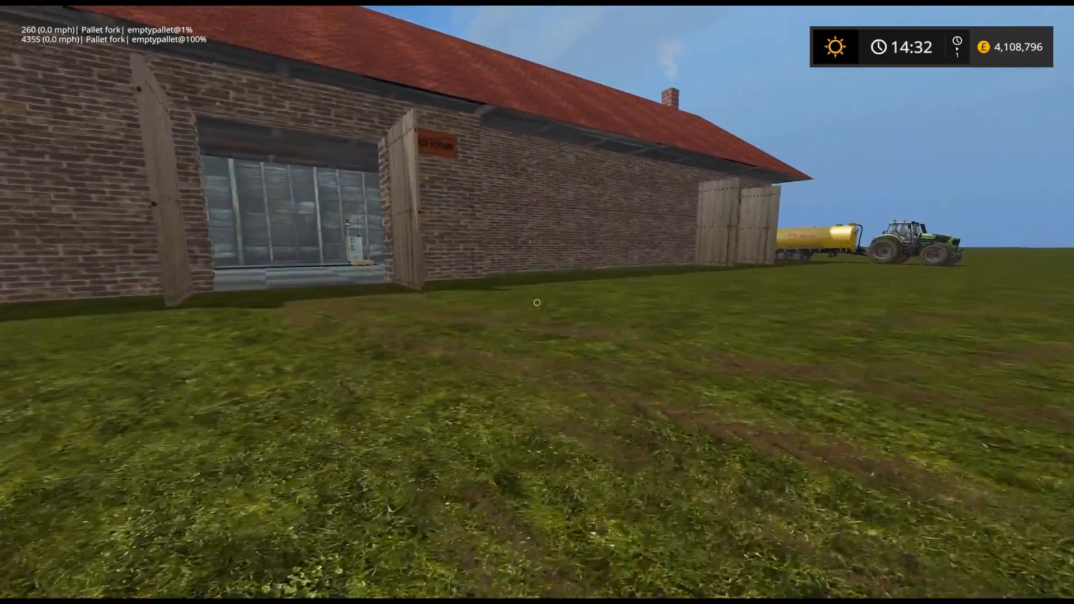
key(w)
key(d)
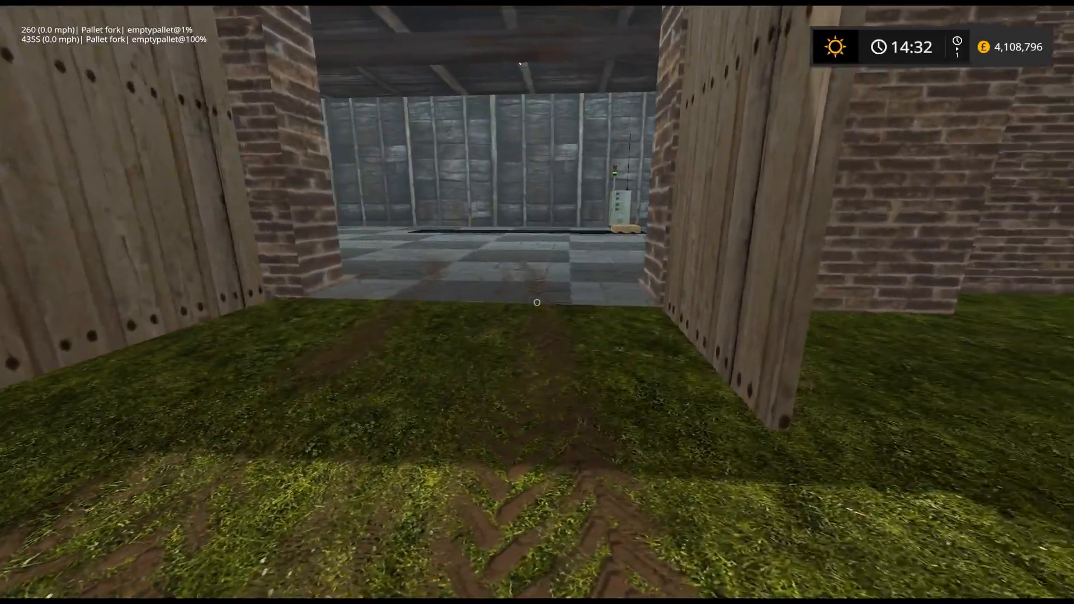
- Continue along the brick front toward the yellow tanker and stop facing the open WARE-EINGANG doors
key(w)
key(d)
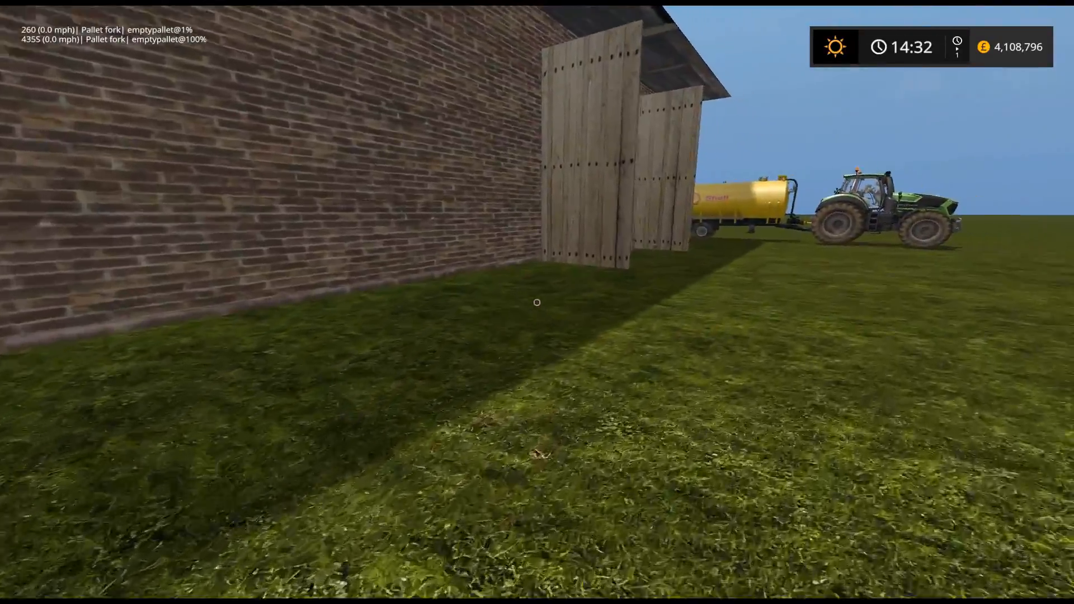
key(w)
key(d)
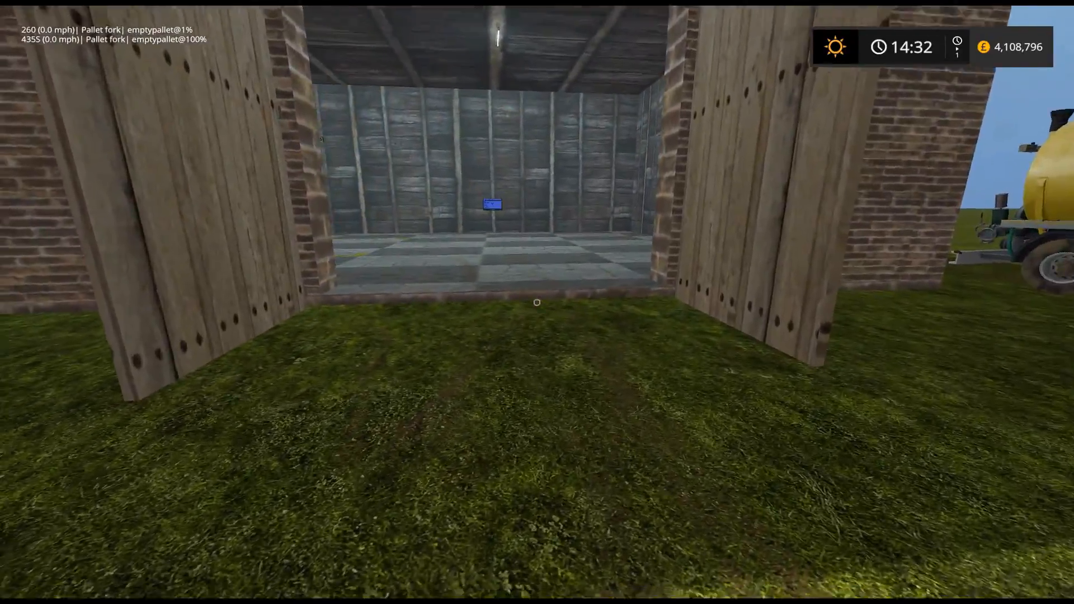
- Examine the WARE-EINGANG threshold, yellow floor markings and blue wall display from close up and from between the doors
key(s)
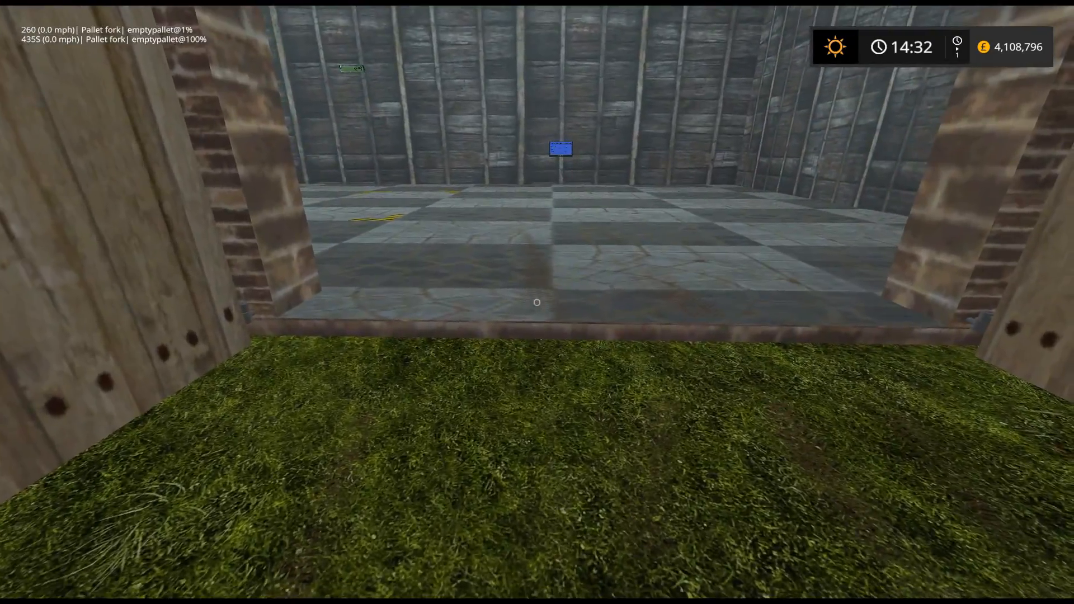
key(s)
key(w)
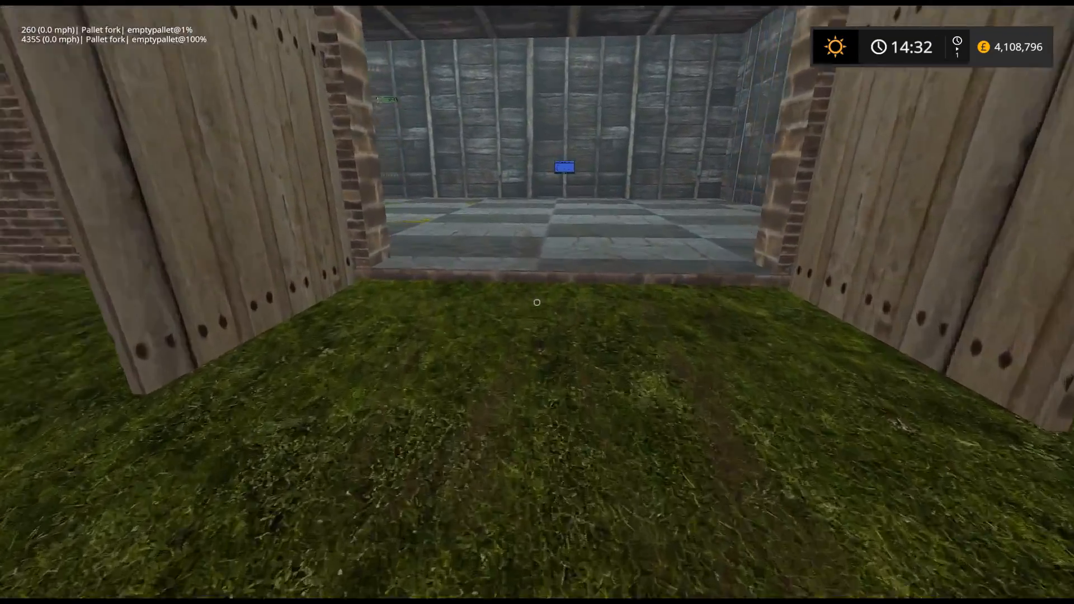
key(w)
key(s)
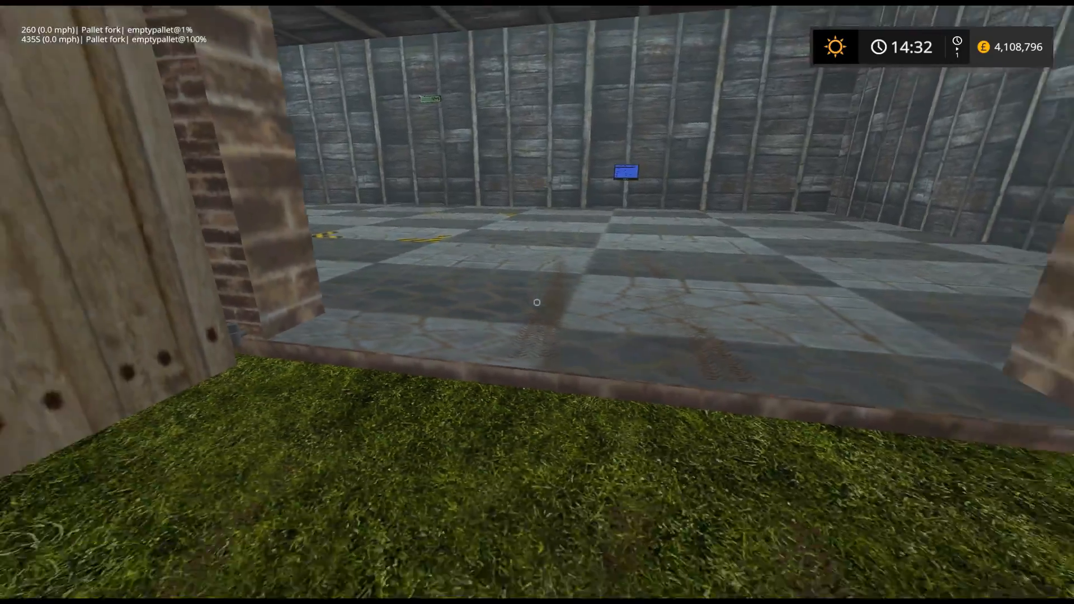
- Back away from the goods entrance and walk out across the grass in front of the factory toward the WARE-AUSGANG side
key(s)
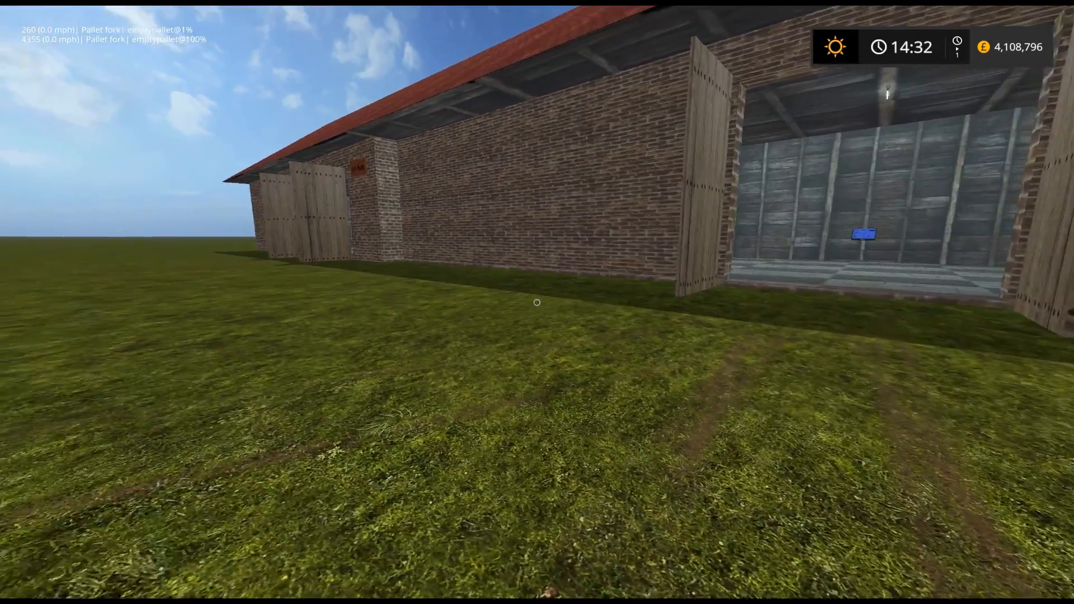
key(w)
key(w)
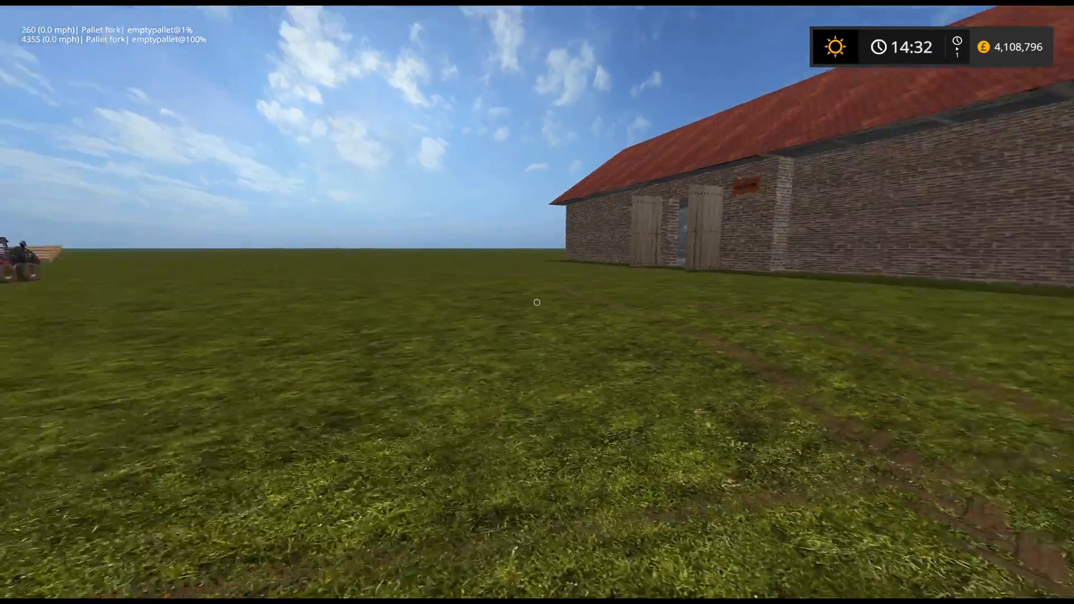